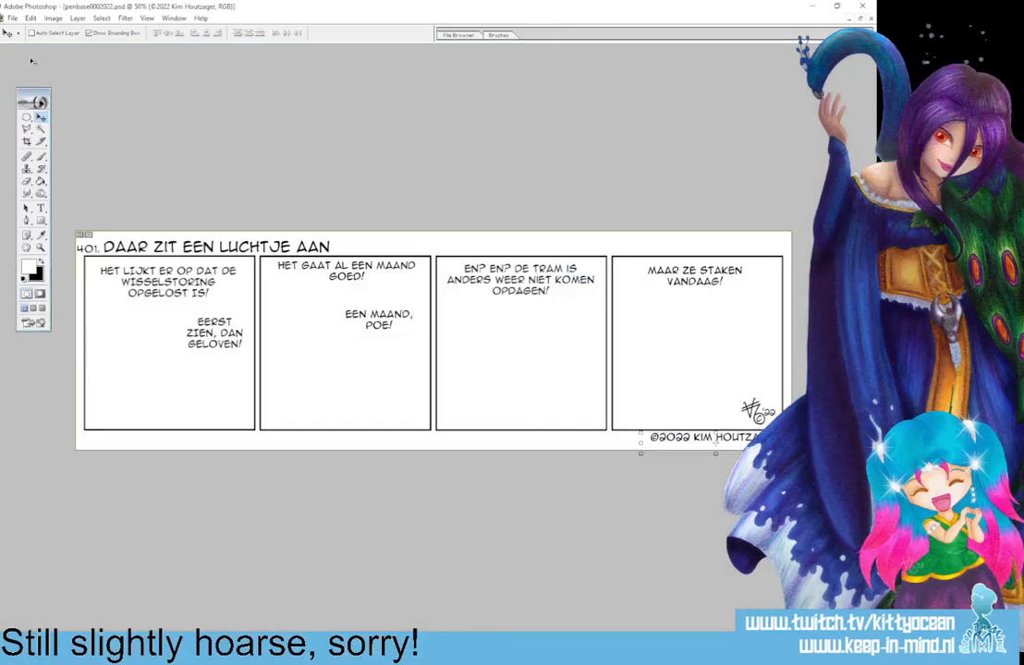
Save the strip template as Photoshop file 755 in the folder "Jaar 15 - 2022 - 2023 - 729 - 780", keeping its layers.
double_click(596, 55)
left_click(12, 18)
left_click(66, 121)
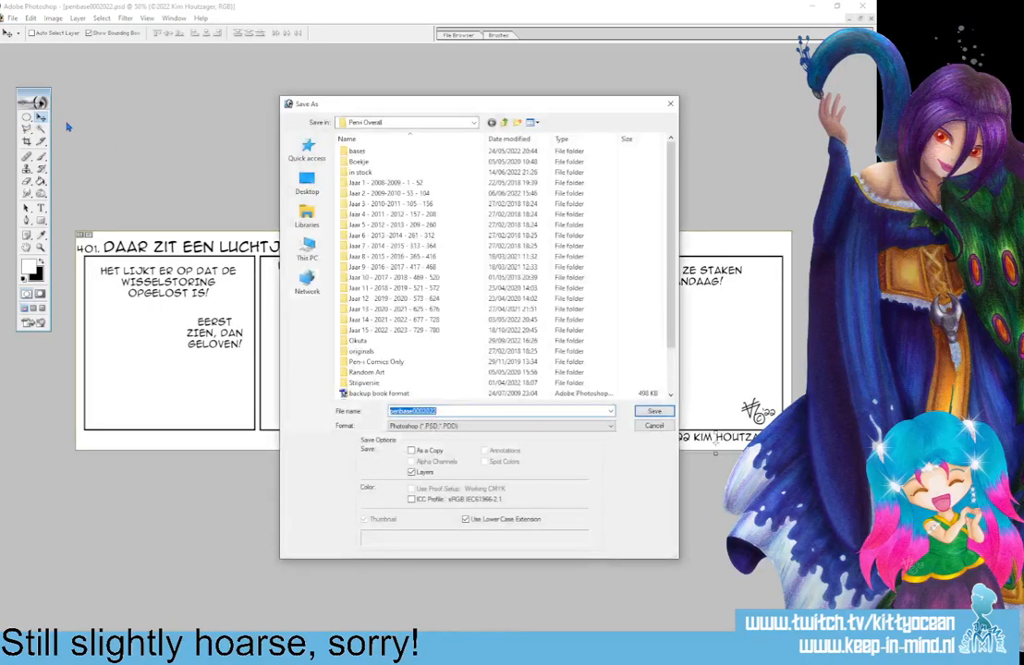
left_click(373, 331)
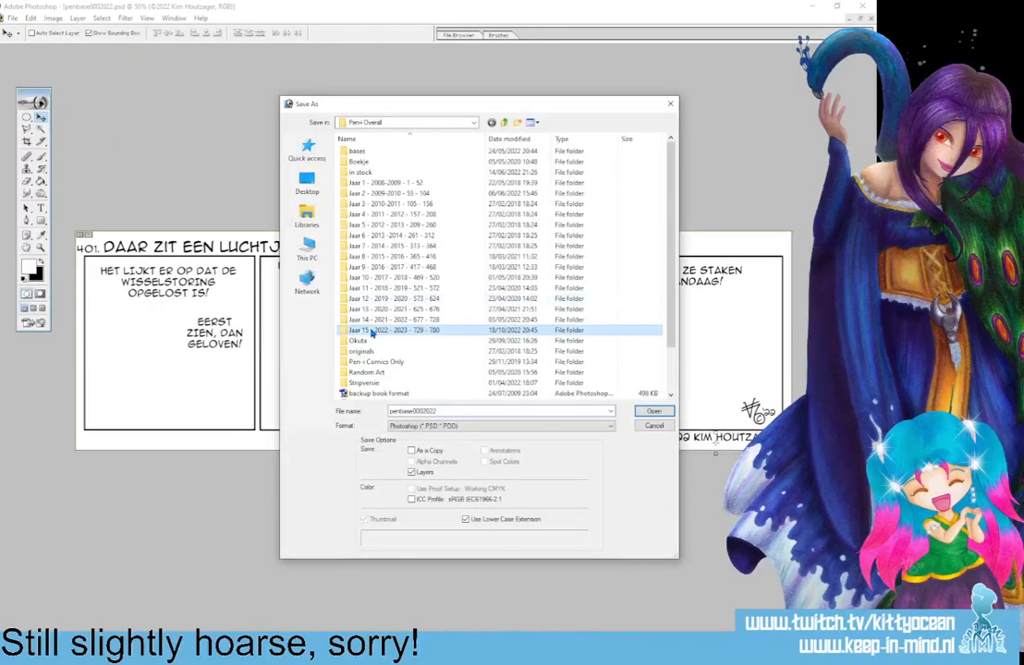
double_click(372, 333)
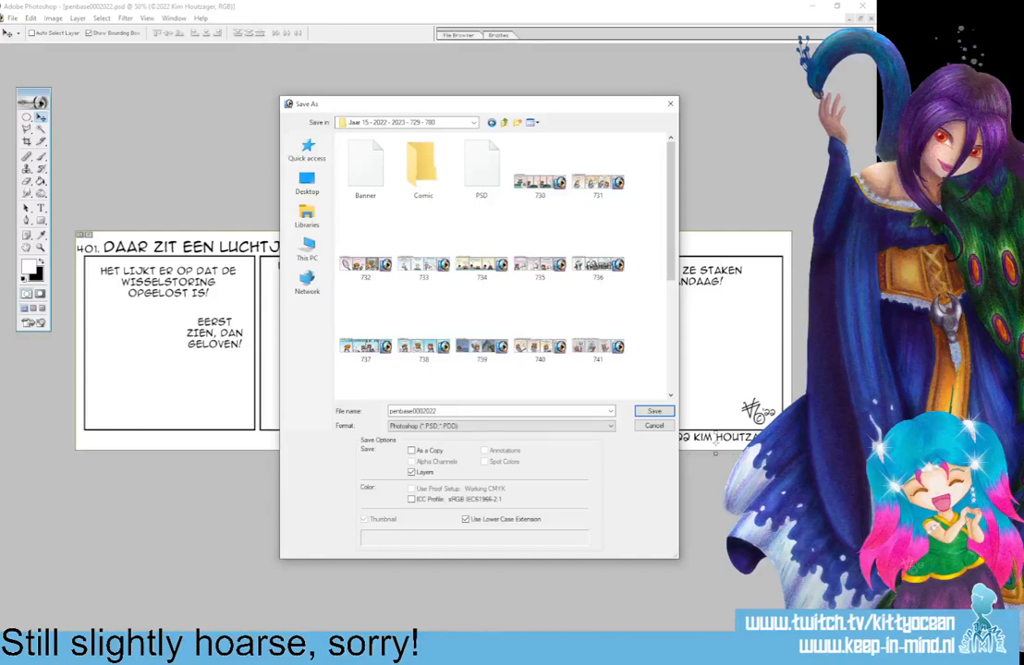
scroll(605, 336, "down", 3)
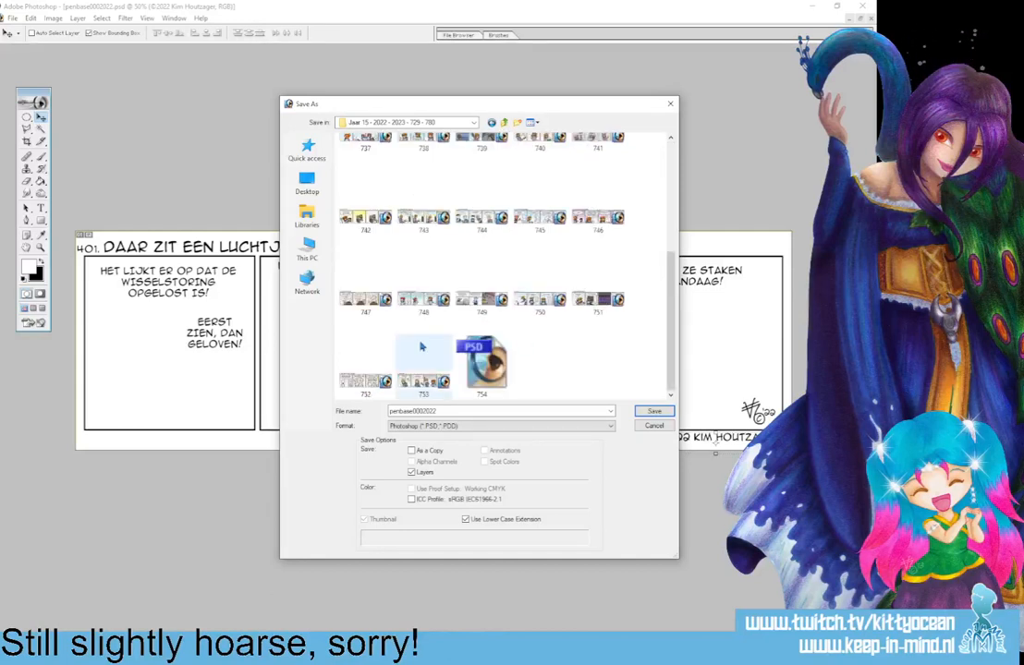
left_click(482, 362)
left_click(395, 411)
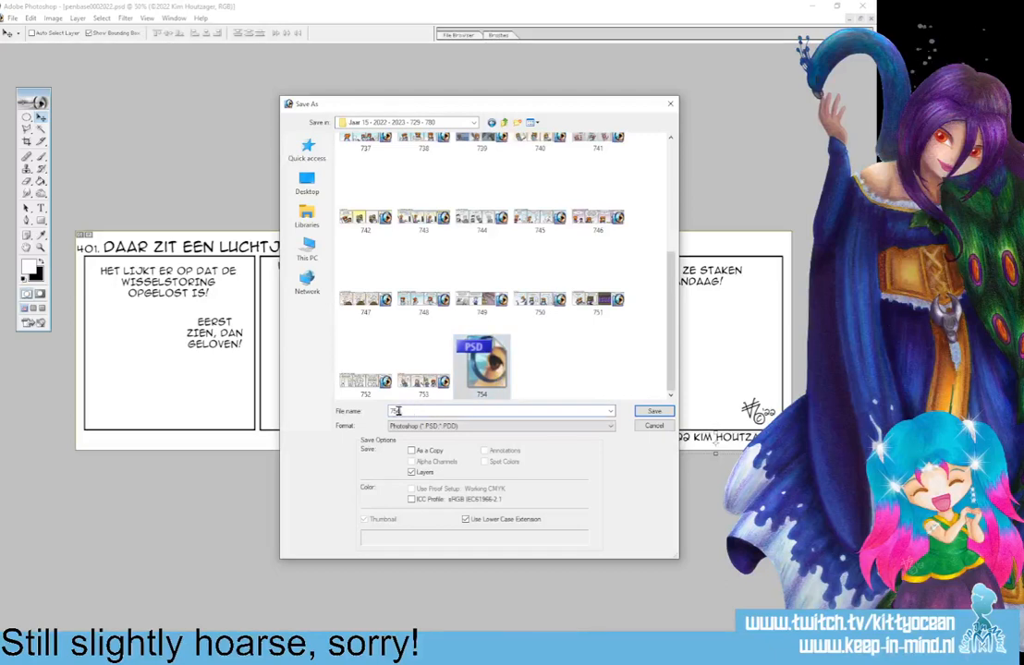
left_click_drag(397, 412, 430, 411)
type("5")
key("Return")
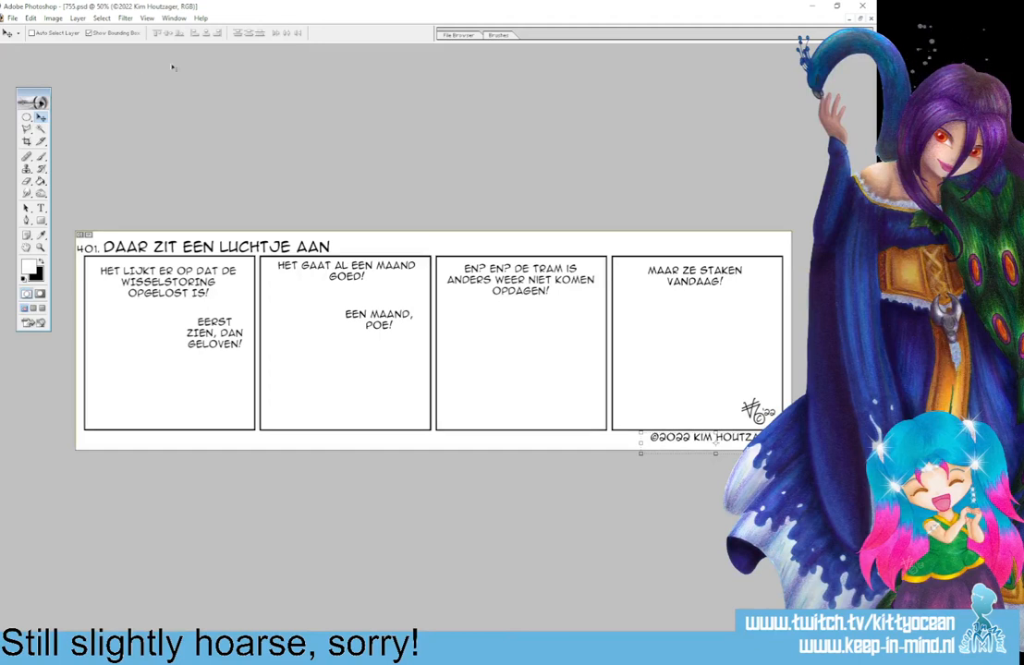
Replace the strip number in front of the title with "755.".
left_click(40, 208)
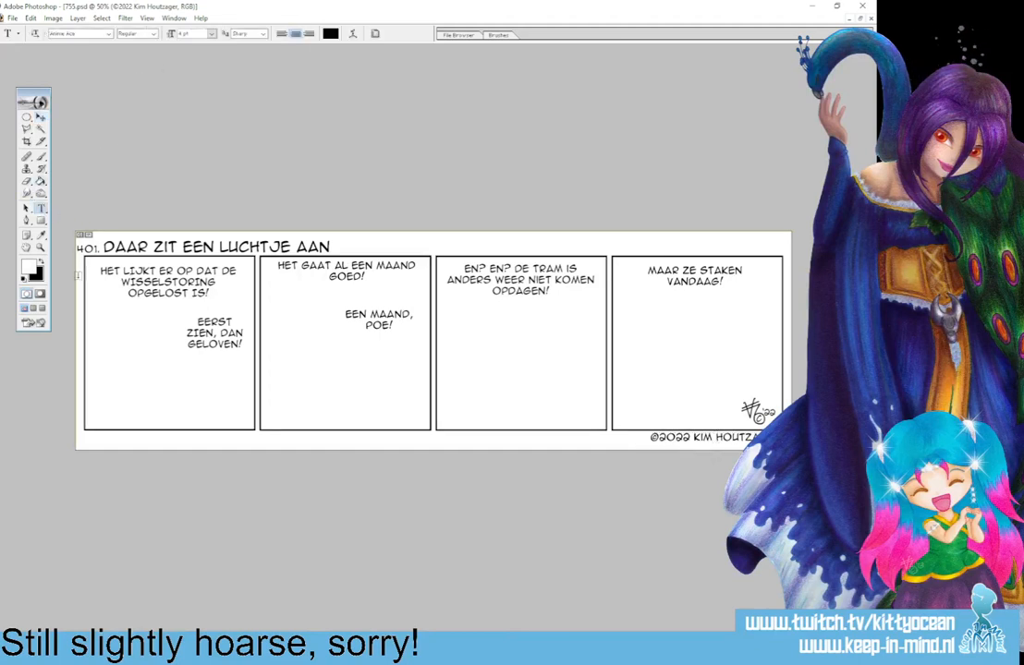
left_click_drag(100, 249, 78, 250)
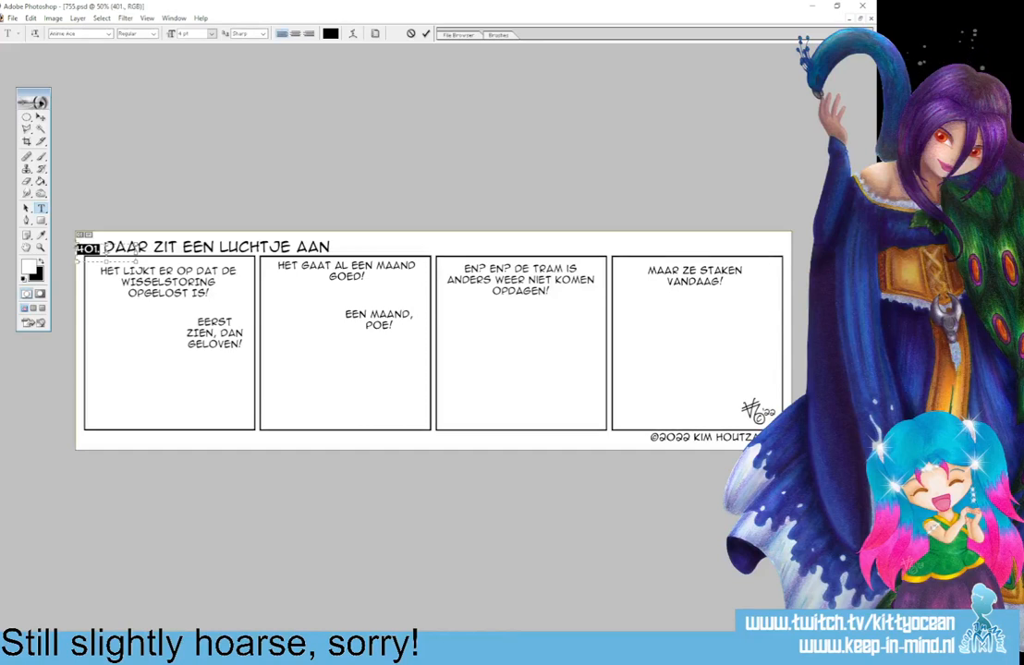
type("755.")
left_click(426, 35)
Replace the strip's title text with "DEEL HET LICHT".
left_click(132, 245)
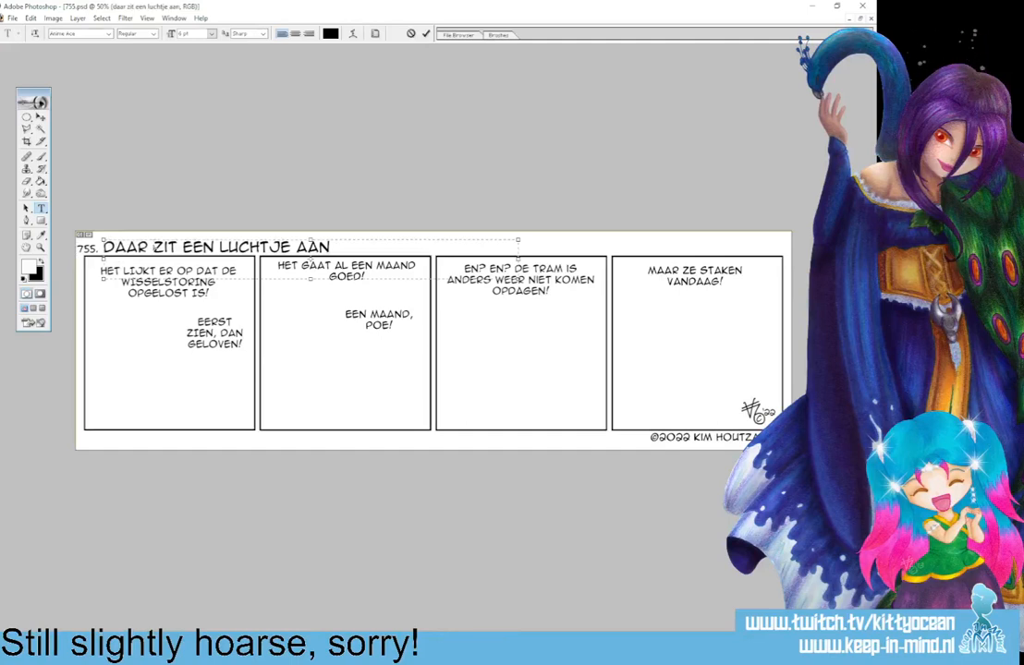
key("ctrl+a")
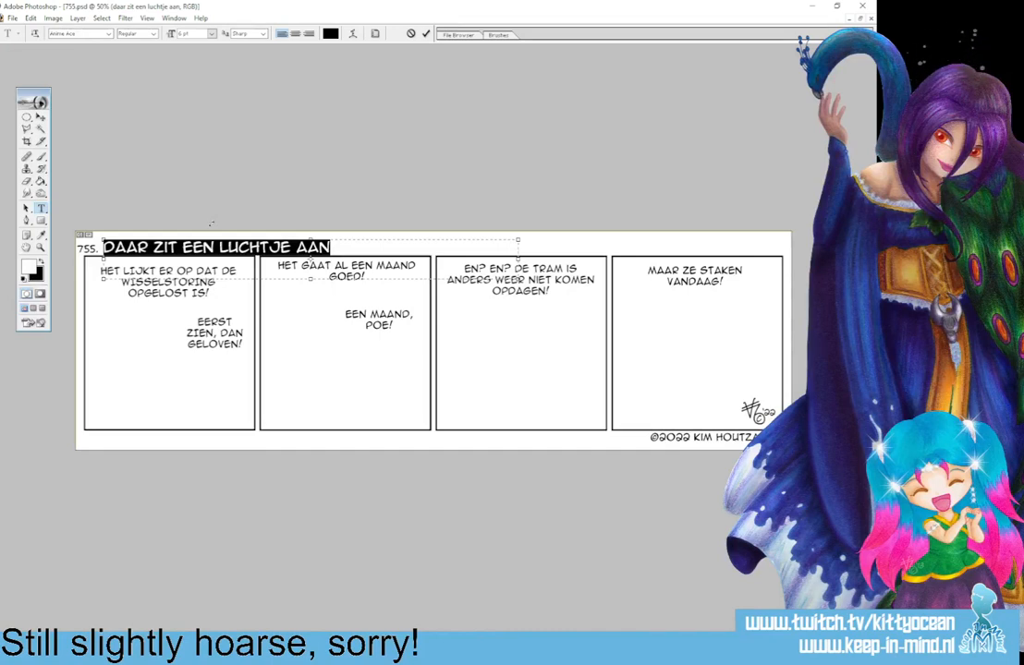
type("DEEL HET LICHT")
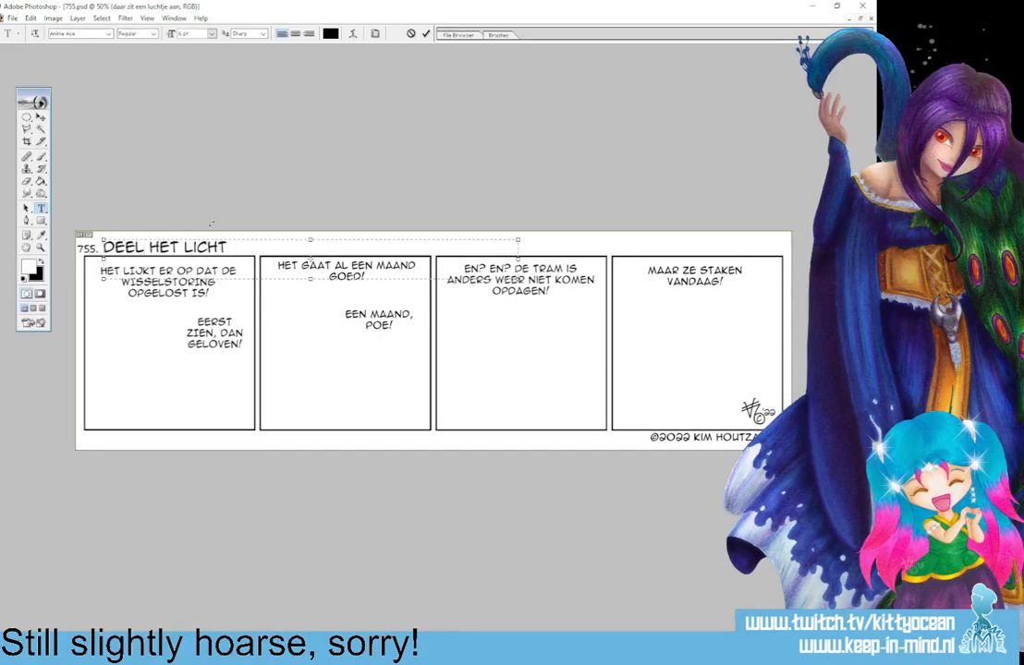
Change the upper dialogue text in the first panel to "FIJNE DIVALI!".
left_click(166, 282)
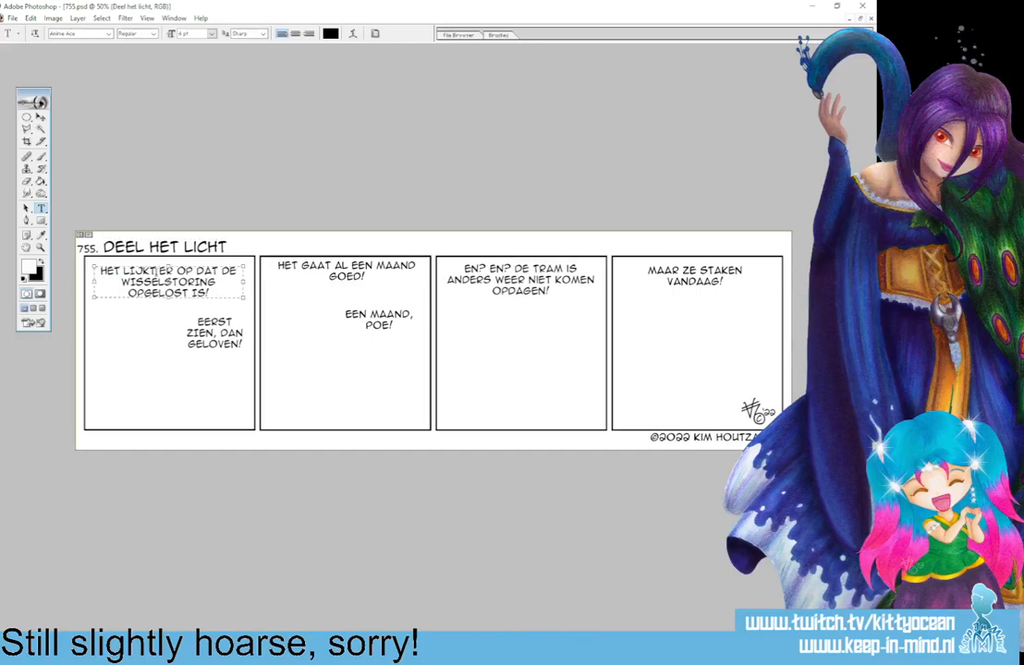
key("ctrl+a")
type("FIJNE DIVALI!")
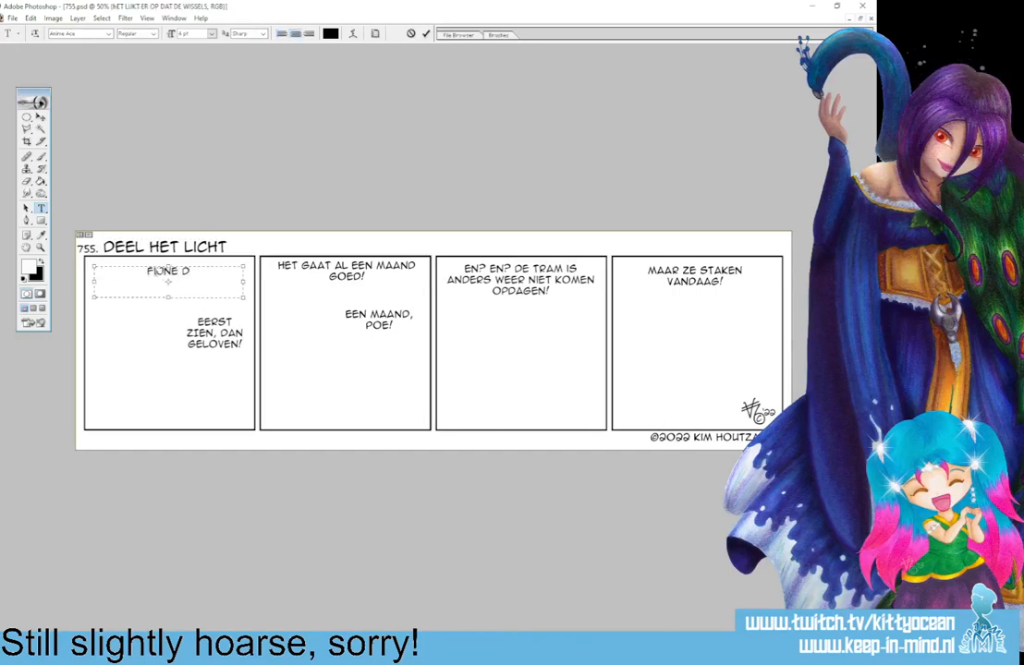
left_click(427, 34)
Change the upper dialogue text in the second panel to "DIT WILLEN WE GRAAG MET JE DELEN.".
left_click(343, 270)
key("ctrl+a")
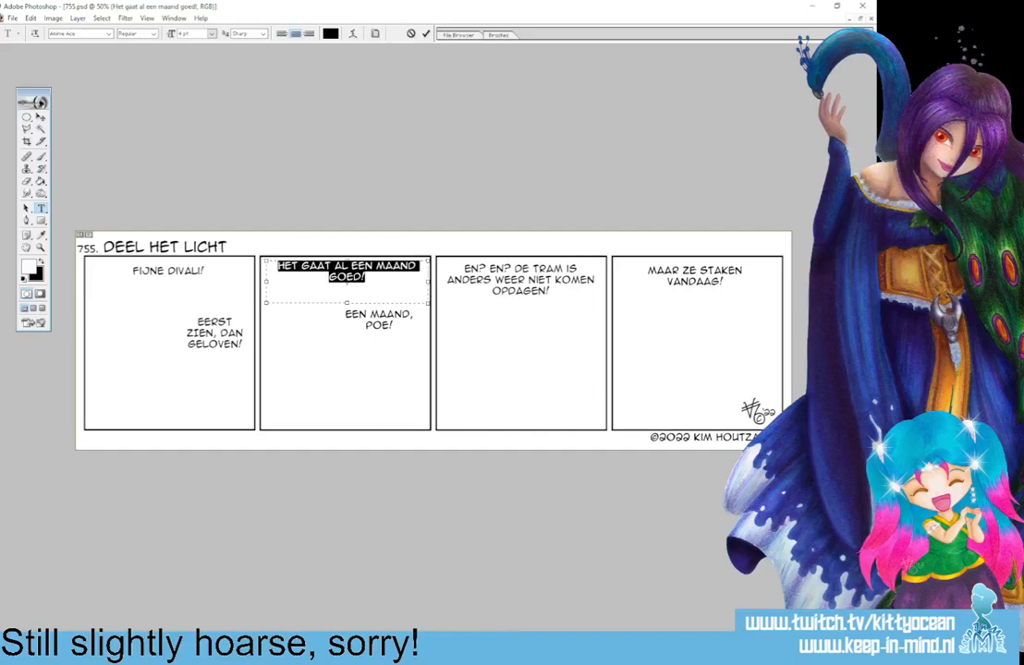
type("DIT WILLE")
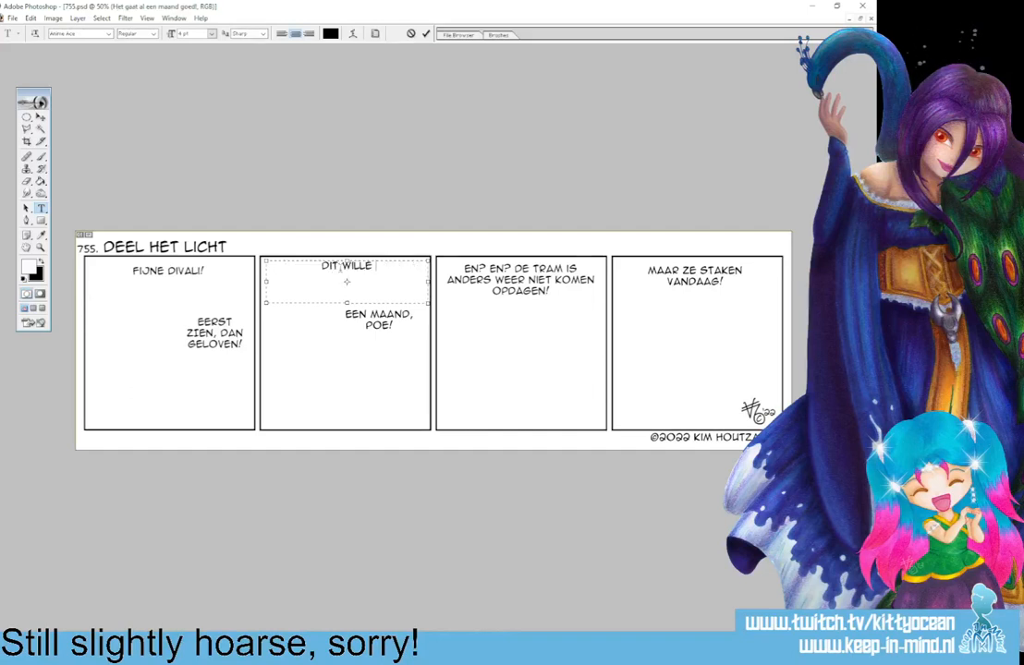
type("N WE GRAAG")
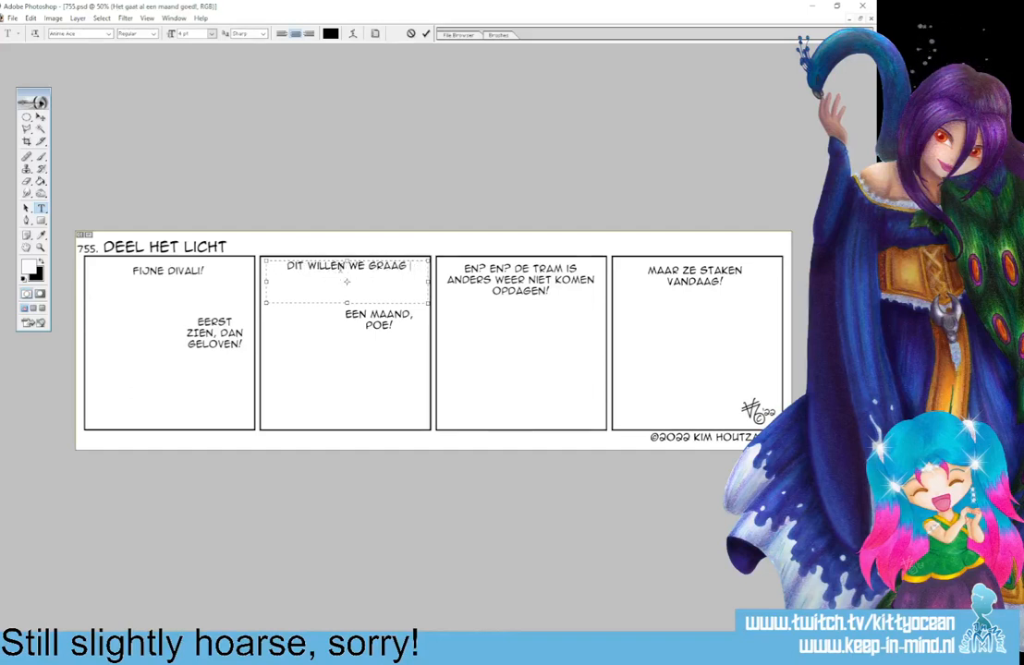
type(" MET JE DELEN")
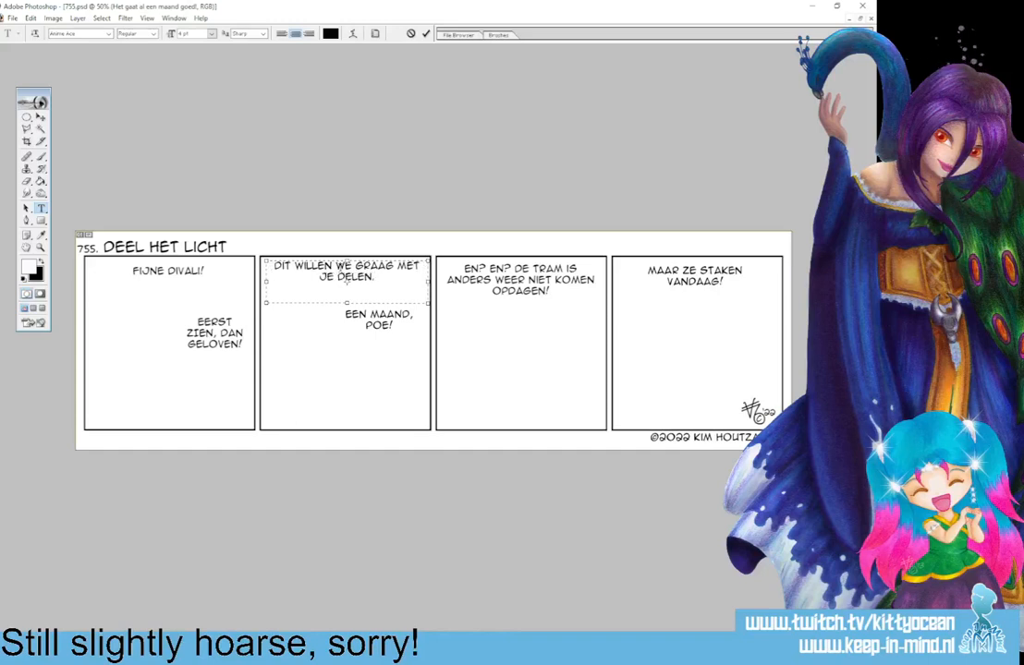
type(".")
left_click(411, 33)
Change the dialogue text in the fourth panel to "DIT IS HEERLIJK!".
left_click(695, 274)
key("ctrl+a")
type("DIT IS HEERLIJK!")
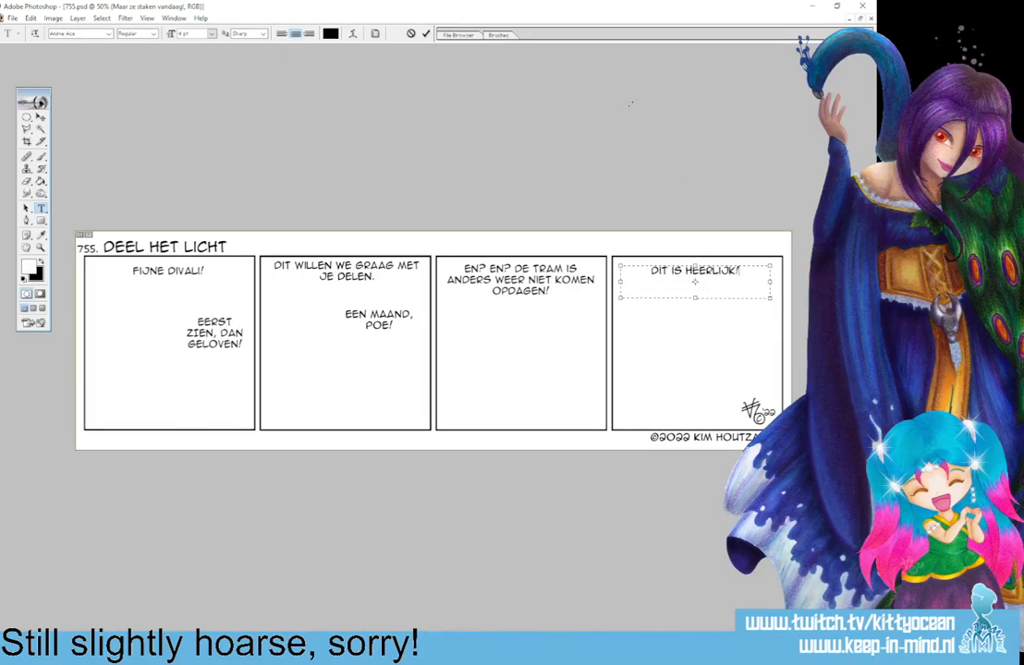
left_click(426, 33)
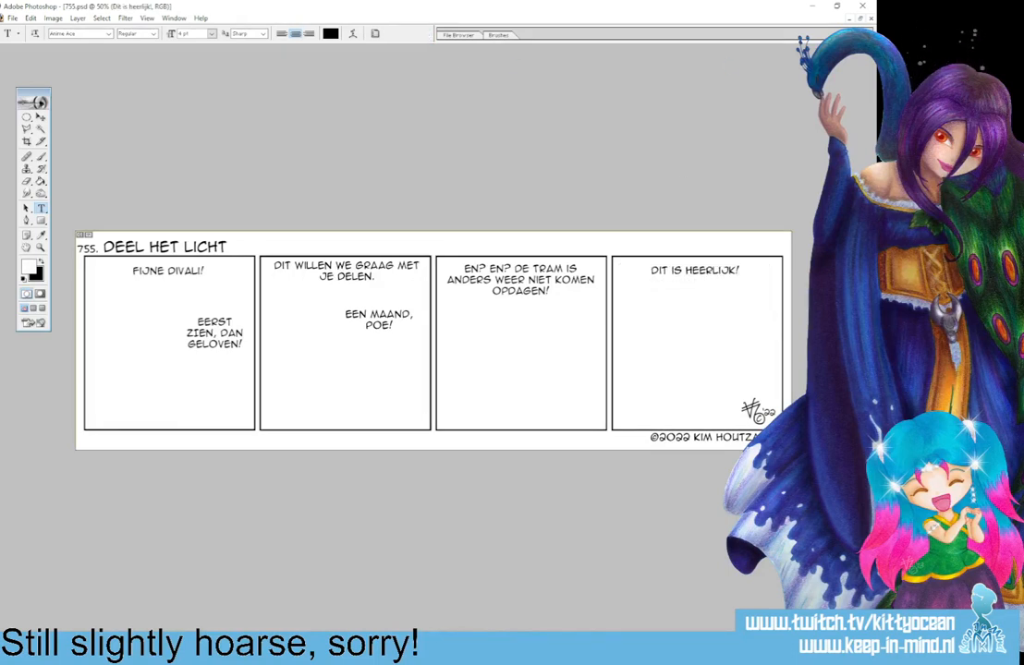
Delete the leftover text layers: "EEN MAAND, POE!", the third panel's tram text and "EERST ZIEN, DAN GELOVEN!".
left_click(379, 319)
key("Delete")
left_click(426, 245)
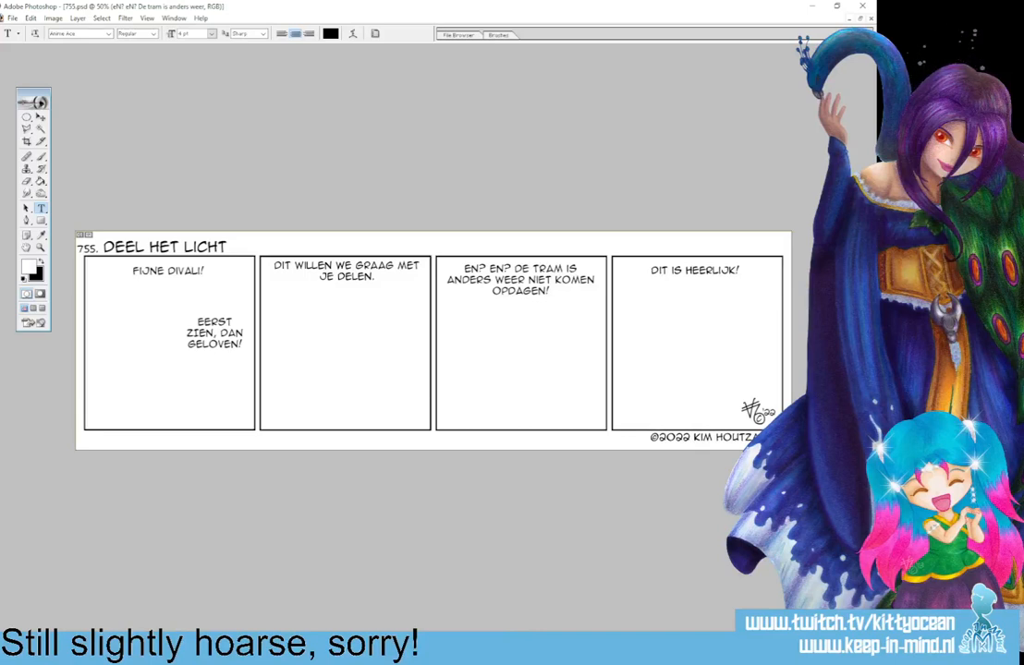
key("Delete")
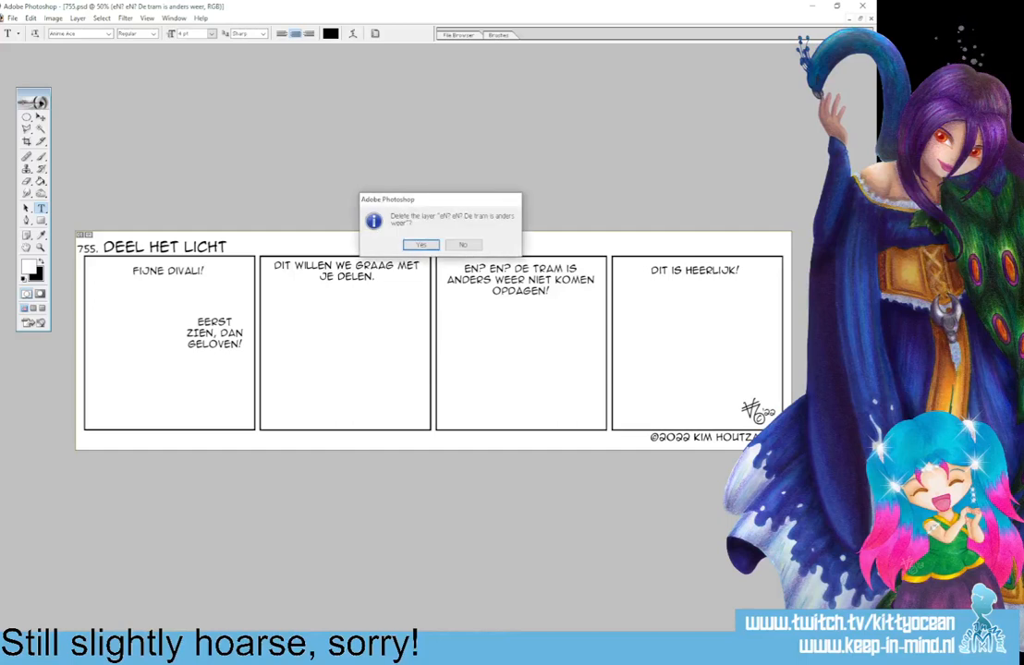
left_click(418, 242)
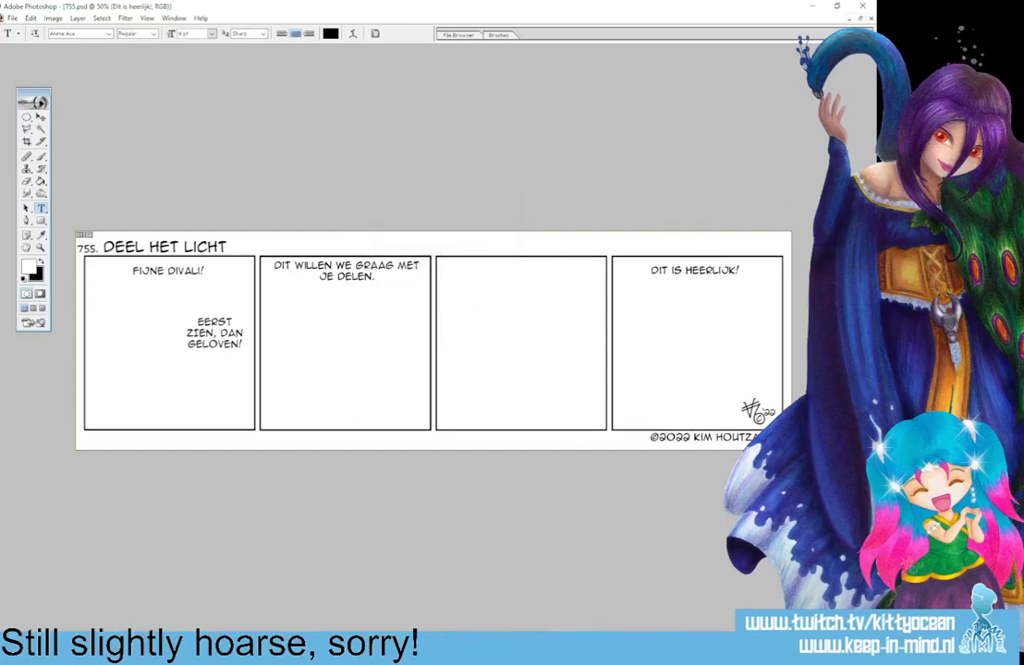
key("alt+bracketleft")
key("Delete")
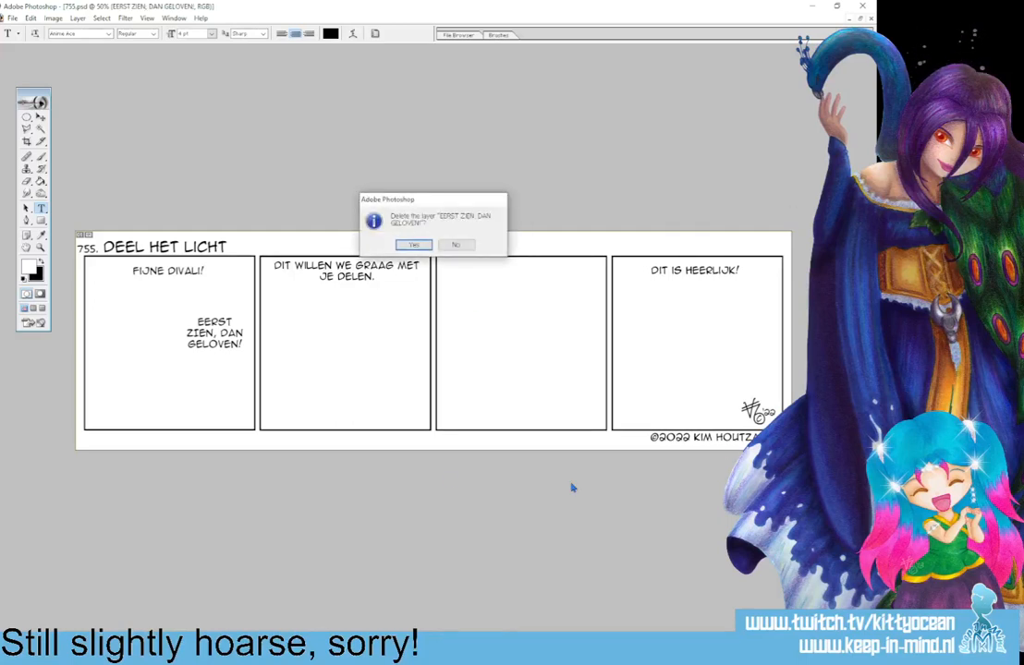
left_click(357, 216)
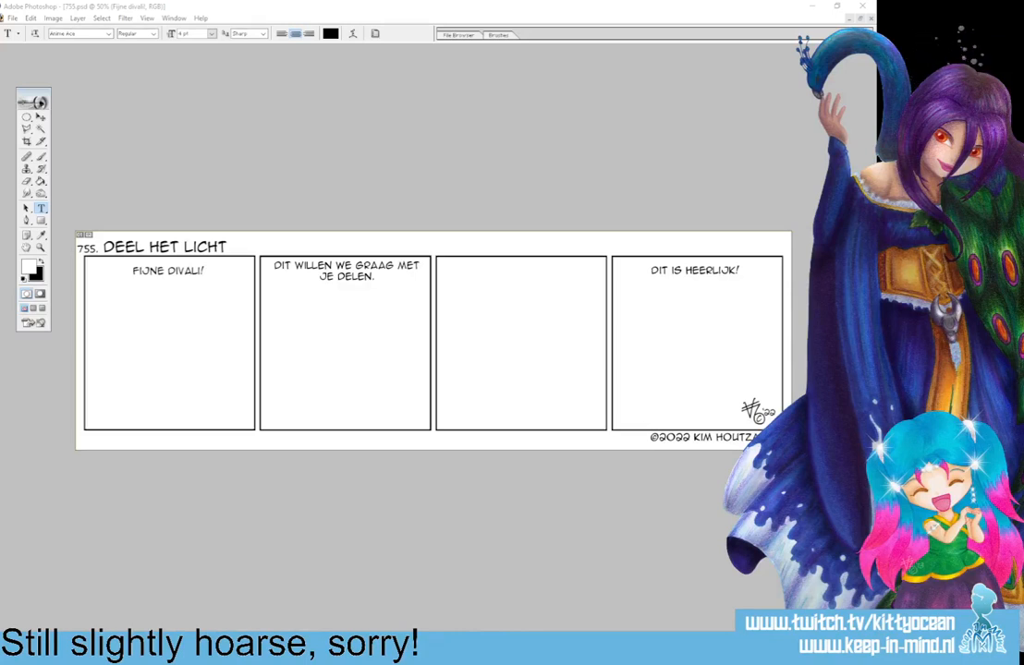
Set the foreground colour to dark red A62A2A and make the sketch layer active for the Brush tool.
left_click(30, 266)
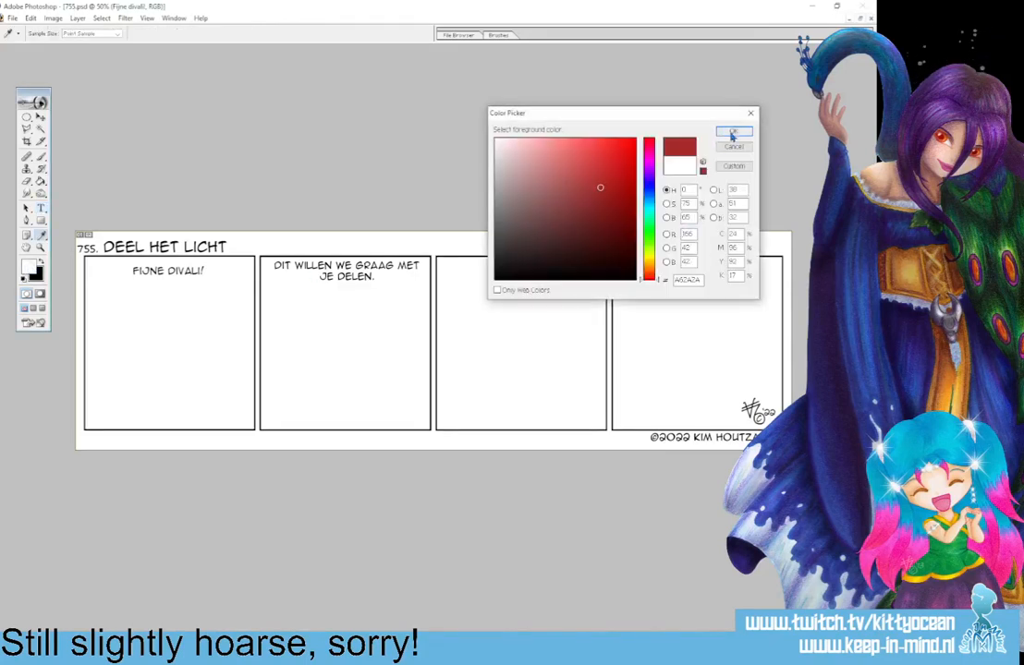
left_click(731, 131)
left_click(41, 157)
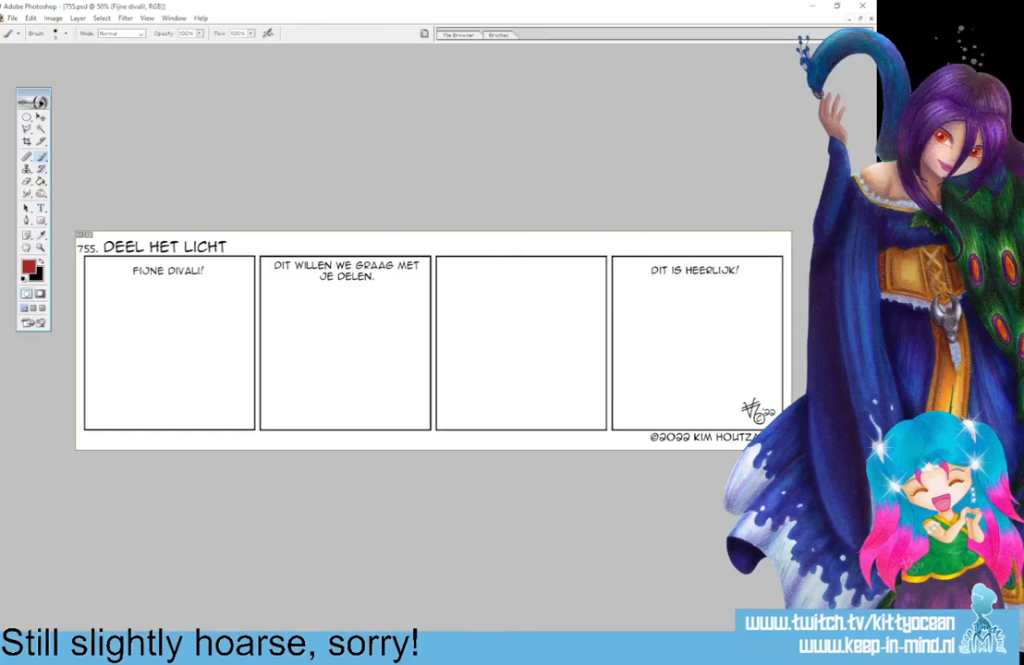
key("alt+bracketleft")
Sketch a rough figure with an outstretched arm, partly cut off by the first panel's left border, including head, hair and body.
mouse_move(85, 333)
left_mouse_down()
mouse_move(104, 343)
mouse_move(85, 364)
mouse_move(98, 413)
left_mouse_up()
mouse_move(95, 372)
left_mouse_down()
mouse_move(99, 427)
mouse_move(113, 382)
left_mouse_up()
left_click_drag(87, 370, 114, 377)
mouse_move(113, 379)
left_mouse_down()
mouse_move(106, 389)
mouse_move(125, 374)
left_mouse_up()
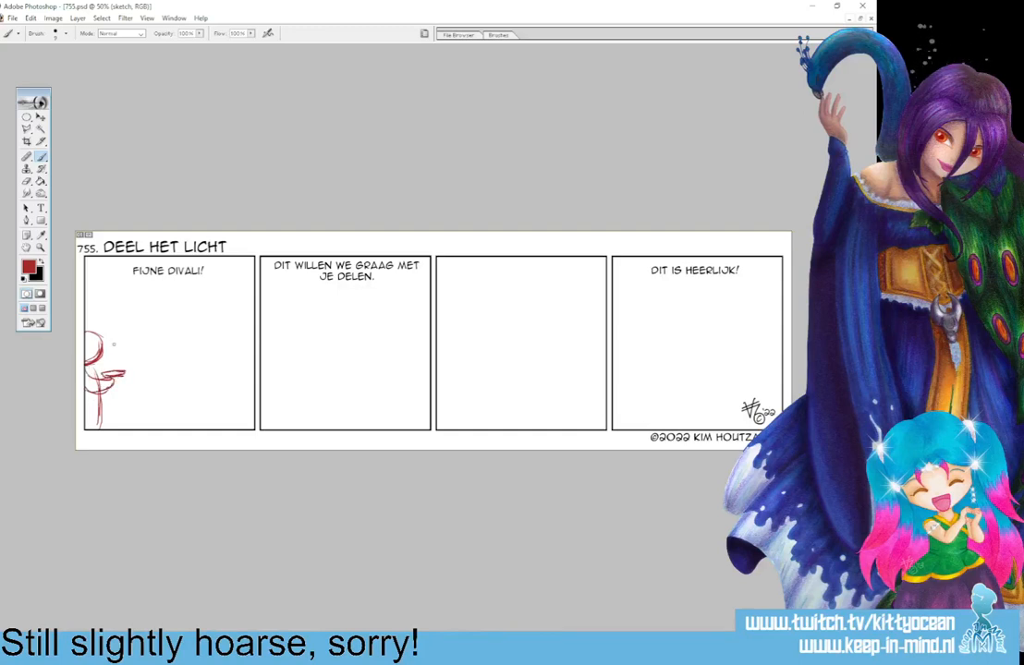
mouse_move(85, 325)
left_mouse_down()
mouse_move(102, 330)
mouse_move(100, 359)
mouse_move(123, 353)
mouse_move(109, 370)
left_mouse_up()
left_click_drag(91, 321, 108, 317)
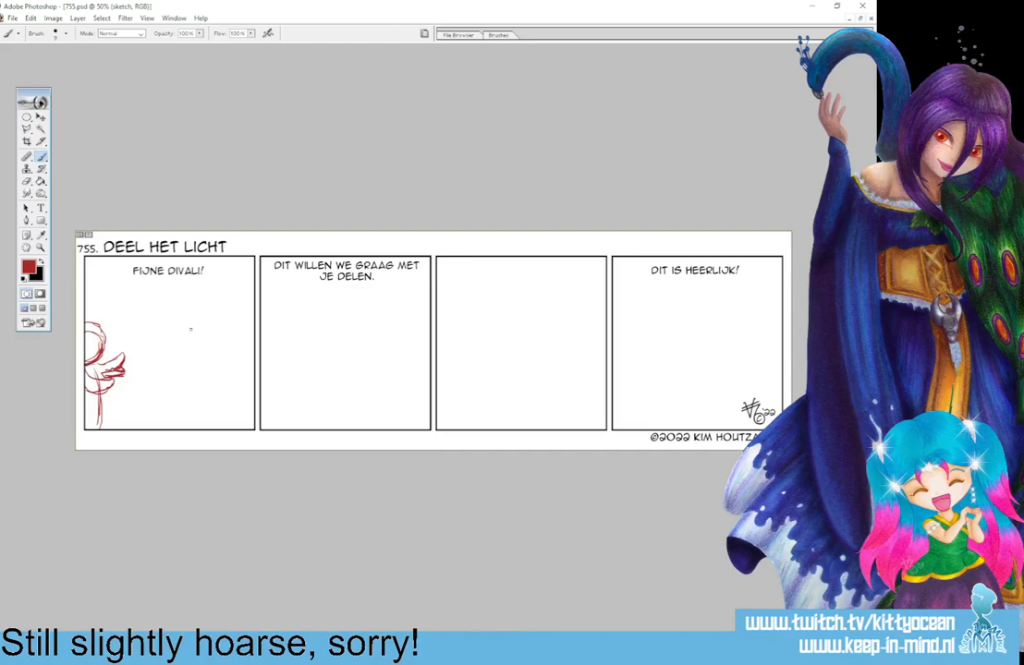
Sketch a second rough figure in the right half of the first panel, with a round head, body and rounded base.
mouse_move(188, 316)
left_mouse_down()
mouse_move(210, 320)
mouse_move(177, 336)
mouse_move(190, 350)
mouse_move(214, 334)
mouse_move(187, 363)
mouse_move(208, 346)
mouse_move(212, 365)
mouse_move(189, 378)
mouse_move(190, 394)
left_mouse_up()
mouse_move(189, 387)
left_mouse_down()
mouse_move(198, 394)
mouse_move(216, 374)
mouse_move(205, 367)
mouse_move(182, 388)
left_mouse_up()
left_click_drag(188, 388, 203, 378)
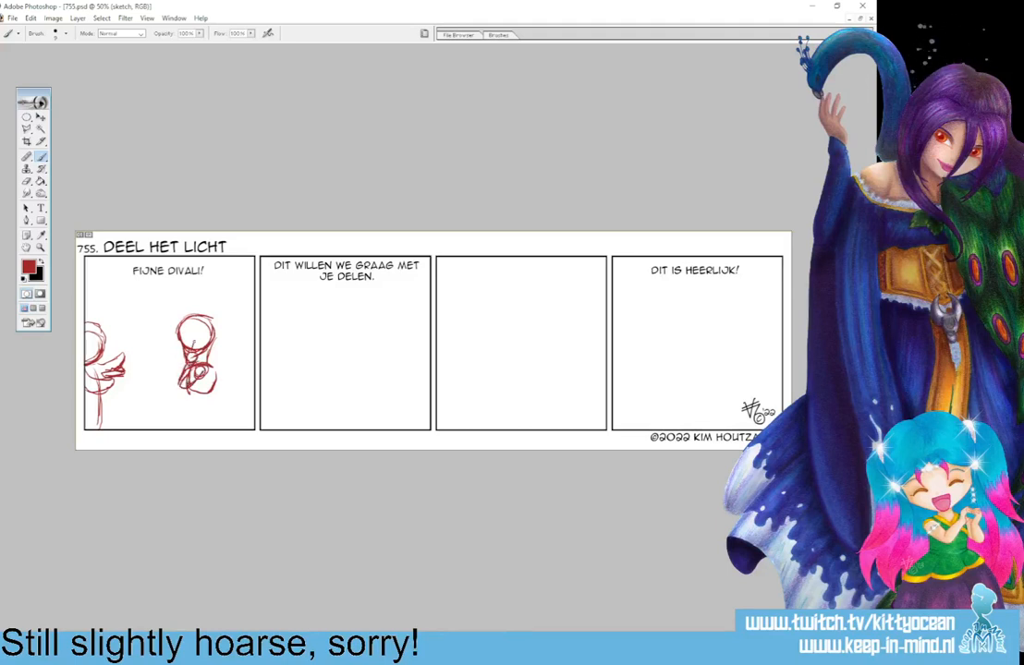
mouse_move(186, 404)
left_mouse_down()
mouse_move(204, 403)
mouse_move(183, 418)
mouse_move(192, 425)
mouse_move(208, 407)
mouse_move(204, 419)
mouse_move(209, 408)
mouse_move(189, 399)
left_mouse_up()
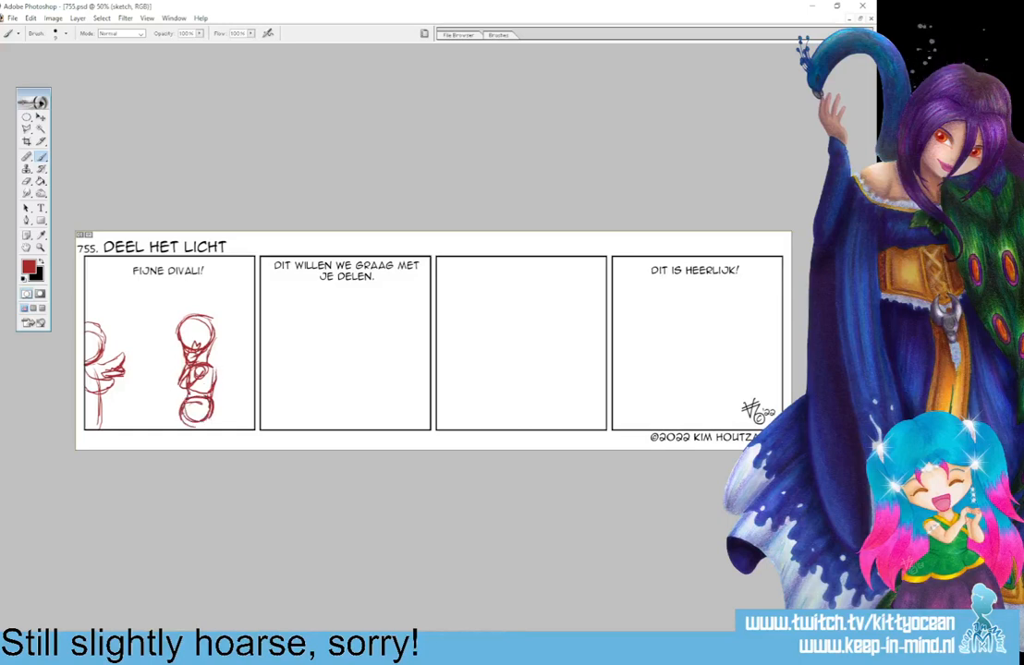
Lasso the right figure in the first panel, scale it proportionally to about 88.6%, shift it slightly within the panel and deselect.
left_click_drag(27, 130, 71, 133)
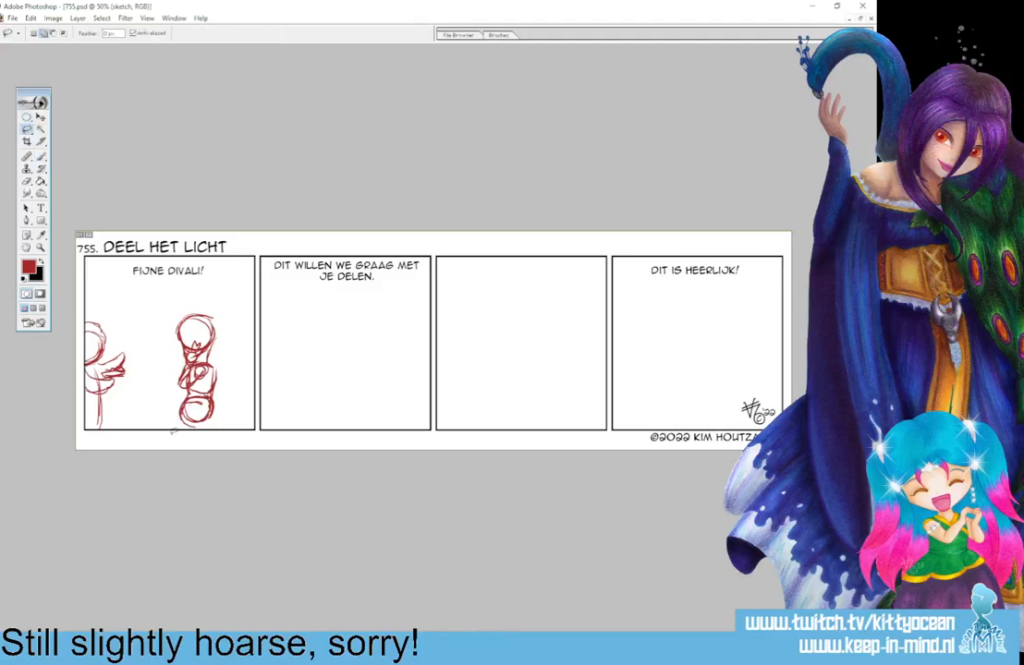
left_click_drag(173, 431, 179, 449)
key("v")
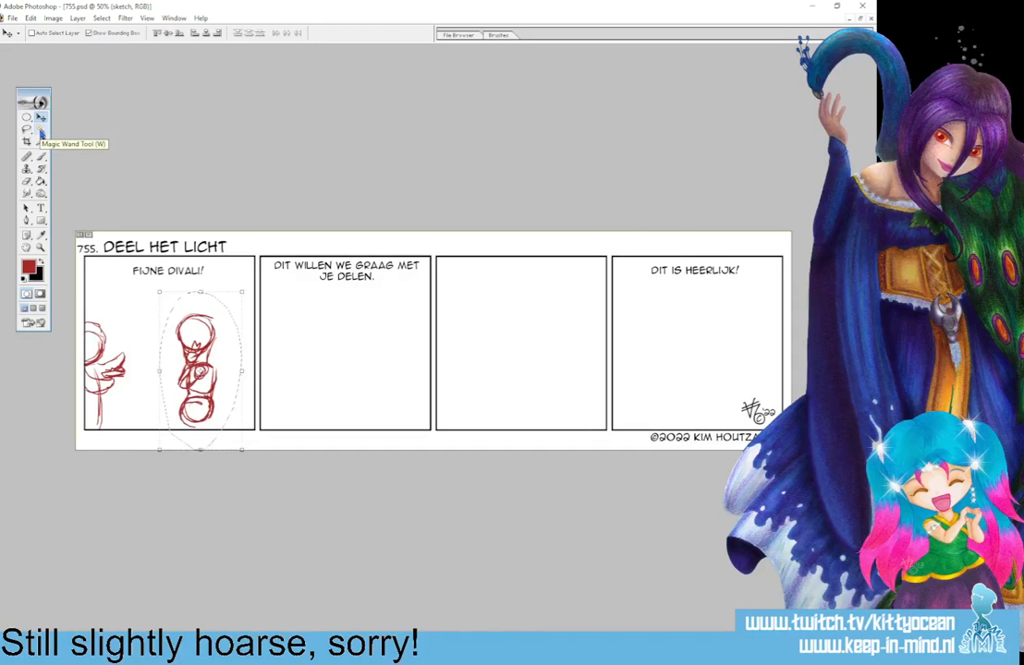
key("ctrl+t")
left_click_drag(241, 449, 232, 431)
left_click(185, 35)
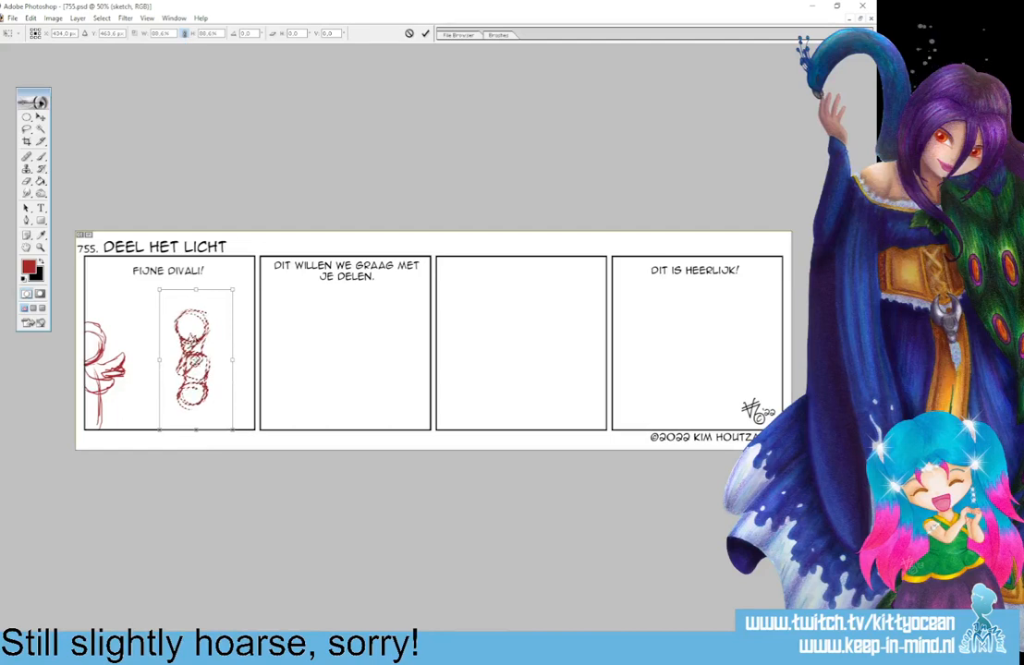
left_click_drag(196, 359, 201, 367)
left_click(425, 34)
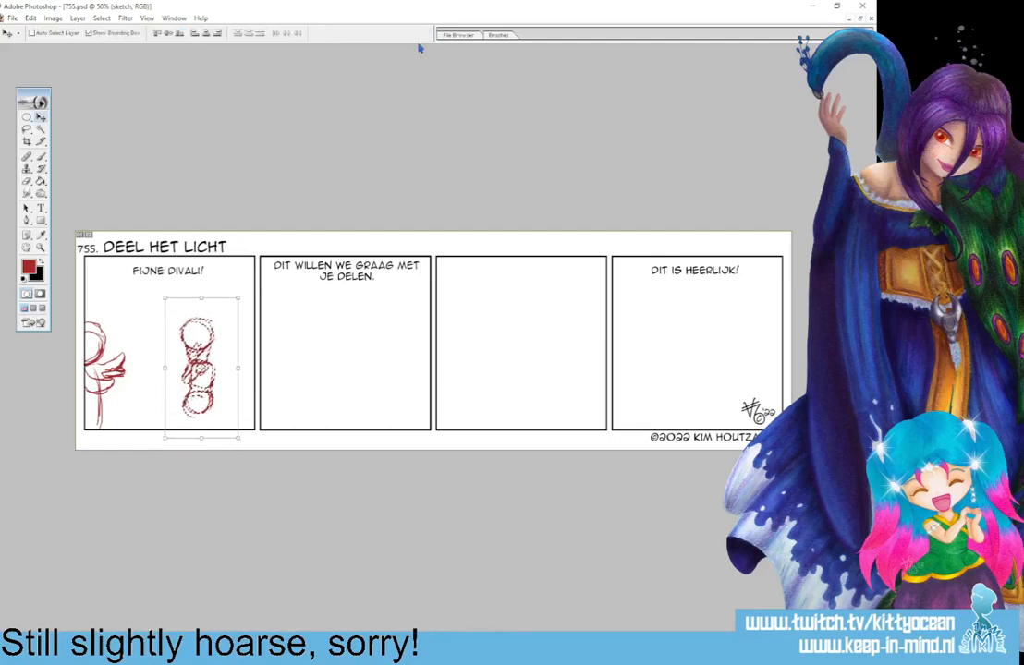
key("ctrl+d")
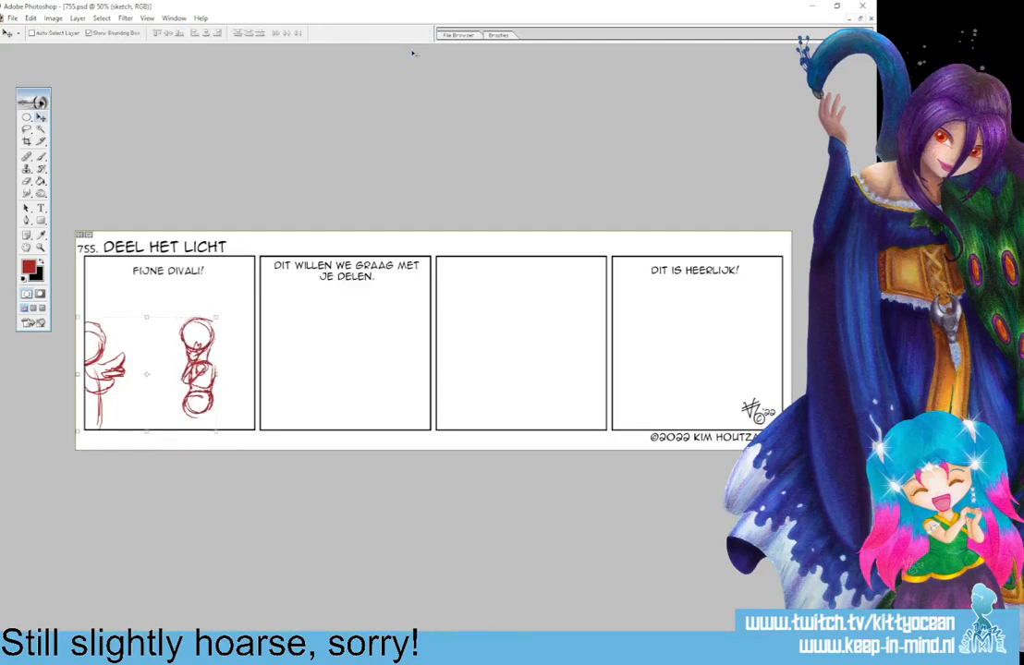
Brush a flared skirt onto the first panel's right figure and sketch a round head with a hair strand in the second panel's right half.
key("b")
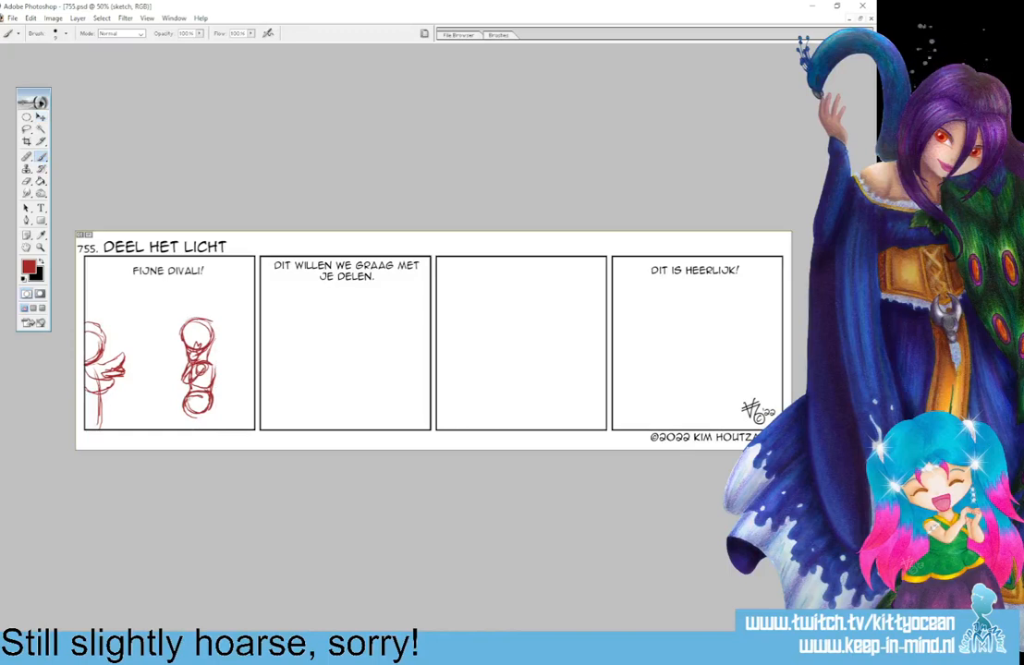
mouse_move(185, 398)
left_mouse_down()
mouse_move(188, 430)
mouse_move(203, 430)
mouse_move(176, 425)
mouse_move(217, 428)
left_mouse_up()
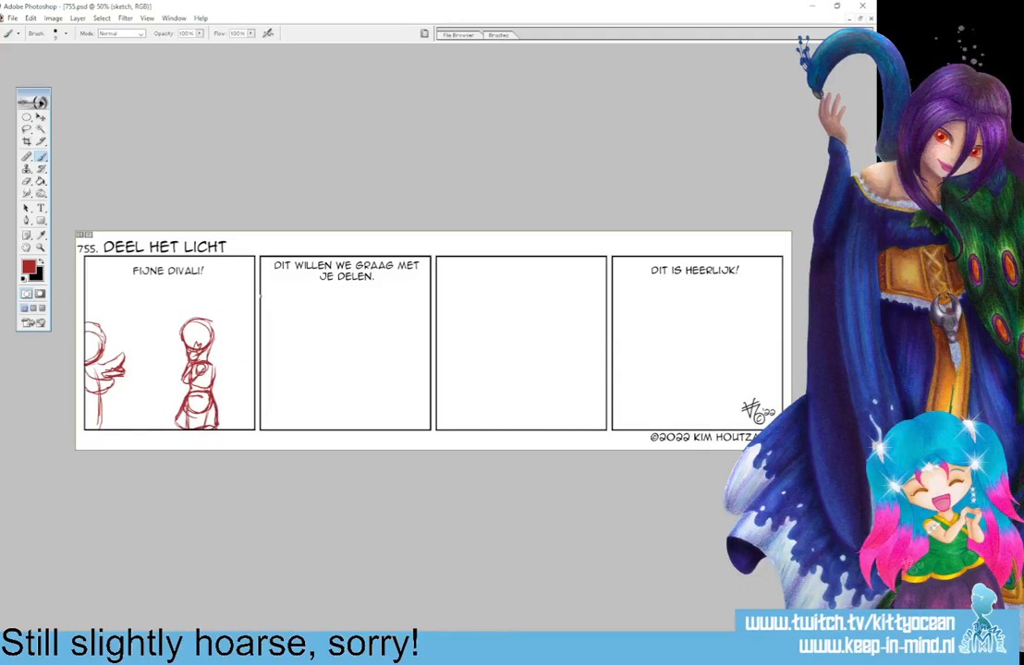
mouse_move(393, 325)
left_mouse_down()
mouse_move(372, 322)
mouse_move(361, 347)
mouse_move(379, 366)
mouse_move(404, 343)
mouse_move(394, 323)
left_mouse_up()
left_click_drag(367, 364, 363, 377)
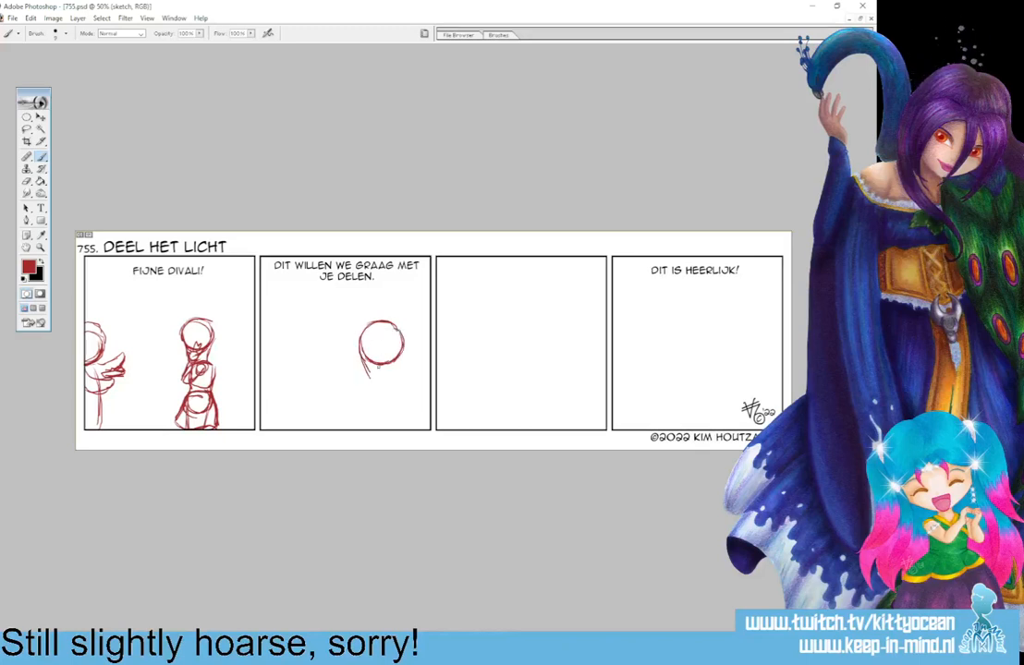
Move the first panel's left figure further into the panel and sketch in its missing head outline, back and body.
left_click(27, 130)
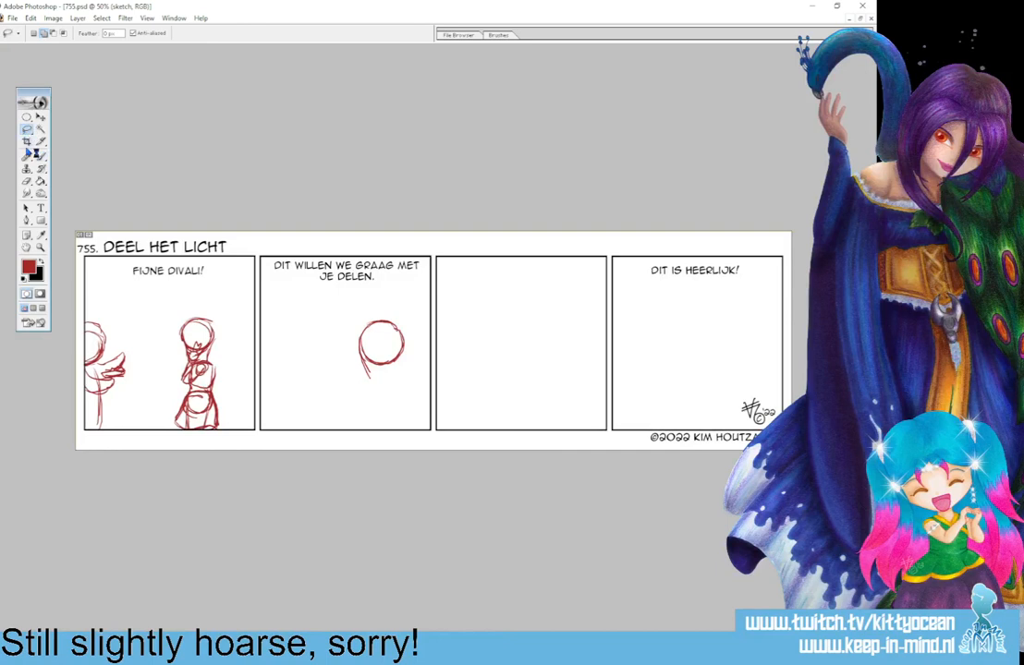
left_click_drag(130, 408, 124, 414)
left_click(41, 118)
left_click_drag(115, 338, 135, 339)
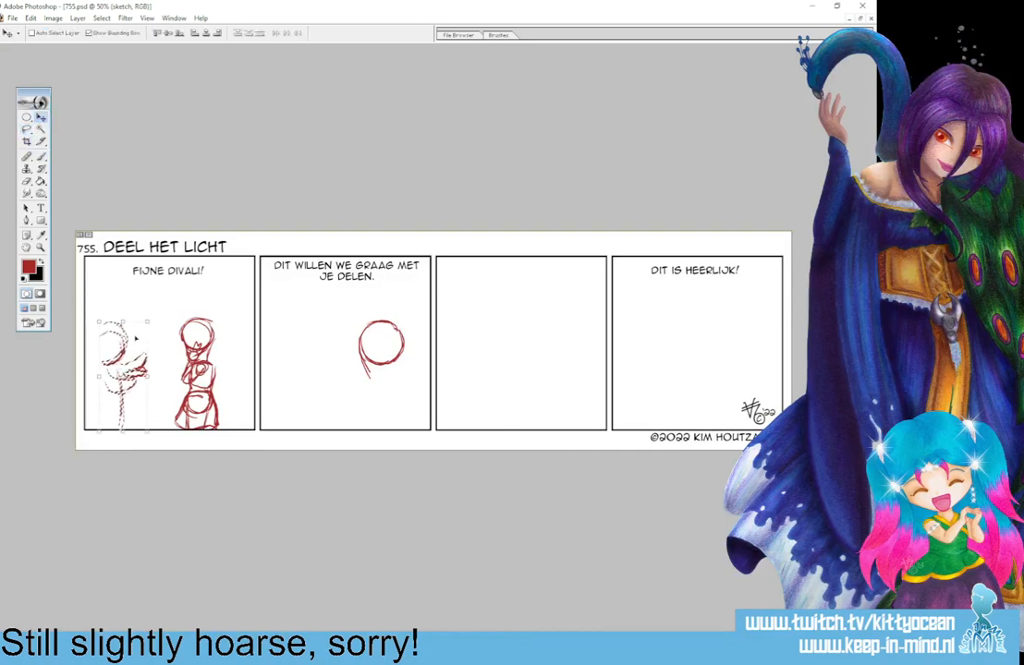
key("ctrl+d")
left_click(41, 157)
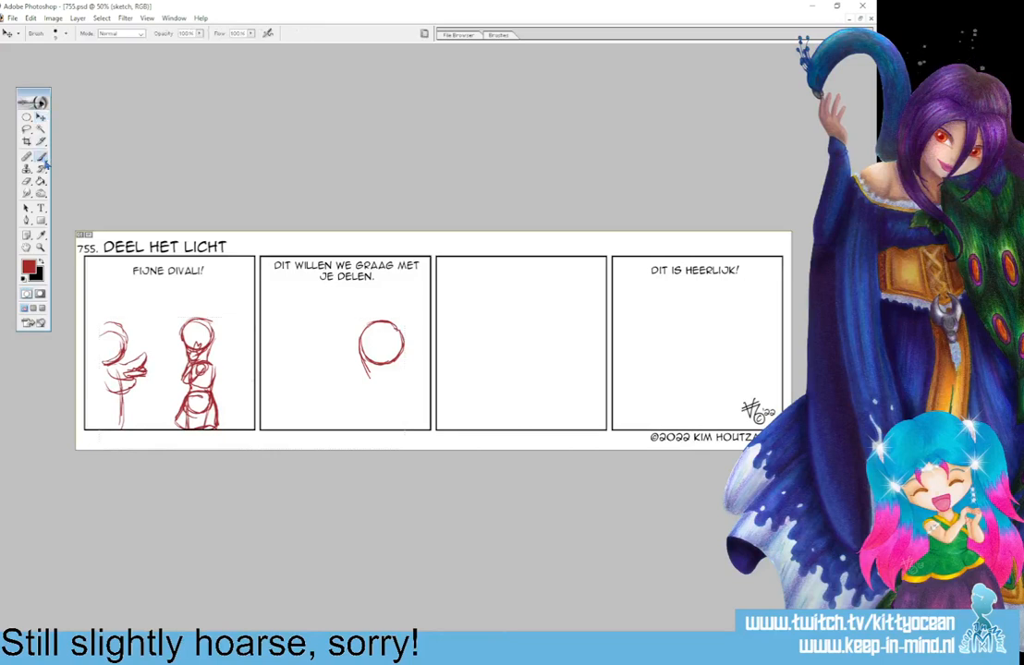
mouse_move(103, 332)
left_mouse_down()
mouse_move(93, 408)
mouse_move(101, 382)
mouse_move(87, 428)
left_mouse_up()
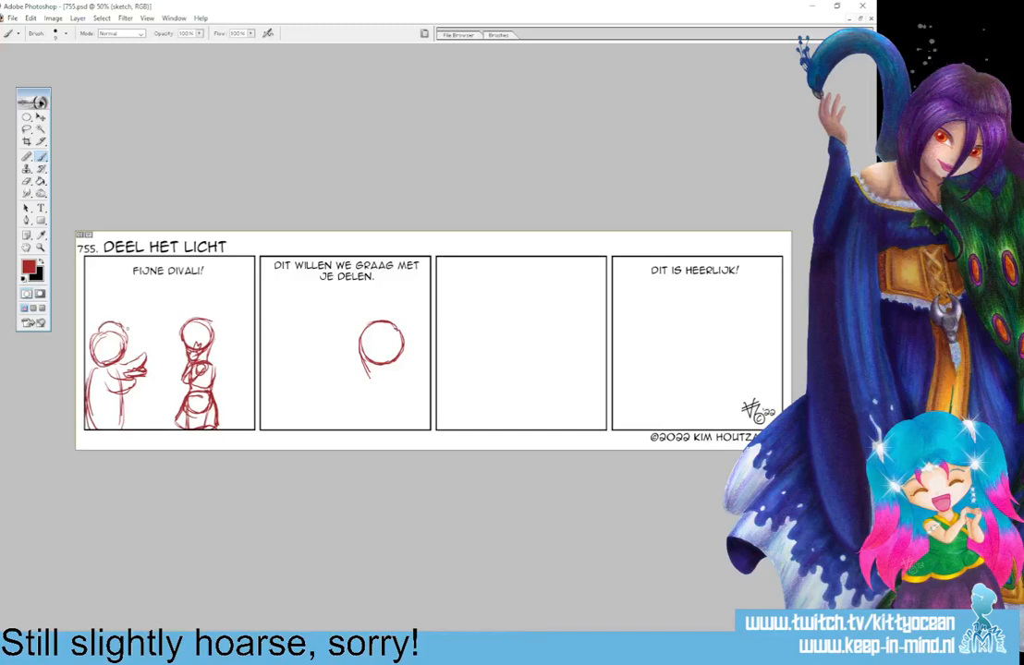
Sketch hair, neck, rounded torso and an arm reaching towards the panel's centre for the second panel's right figure.
mouse_move(360, 340)
left_mouse_down()
mouse_move(364, 368)
mouse_move(401, 355)
mouse_move(395, 380)
mouse_move(373, 387)
mouse_move(392, 380)
left_mouse_up()
mouse_move(380, 371)
left_mouse_down()
mouse_move(374, 390)
mouse_move(393, 381)
mouse_move(407, 392)
left_mouse_up()
mouse_move(375, 388)
left_mouse_down()
mouse_move(370, 414)
mouse_move(396, 423)
mouse_move(384, 422)
left_mouse_up()
left_click_drag(391, 384, 364, 418)
left_click_drag(365, 418, 392, 401)
mouse_move(347, 404)
left_mouse_down()
mouse_move(364, 420)
mouse_move(320, 397)
left_mouse_up()
left_click_drag(320, 398, 348, 401)
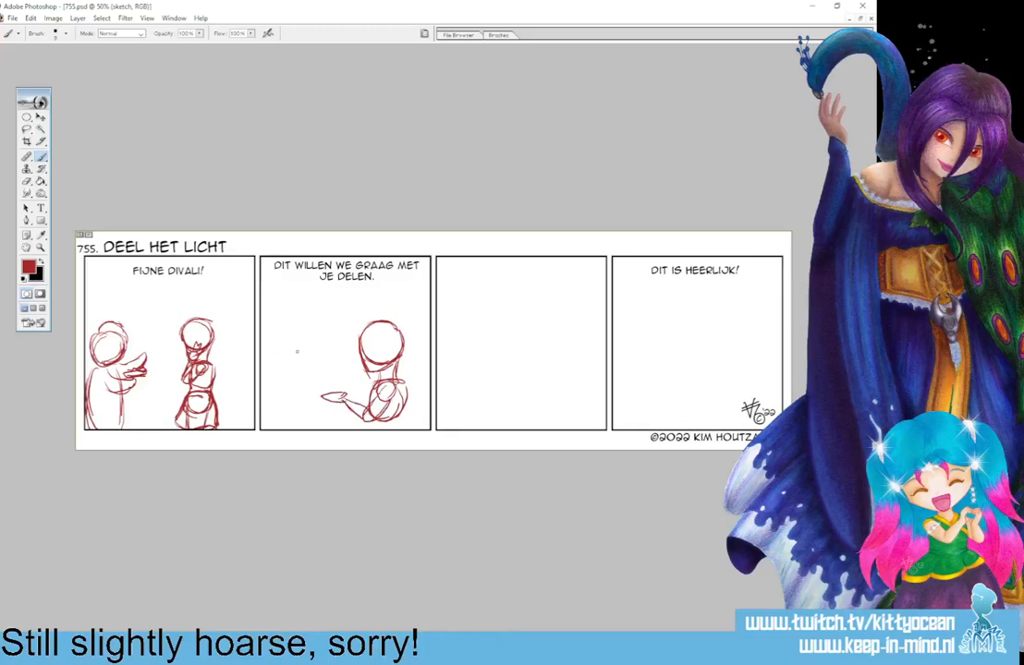
Sketch a shorter figure in the second panel's left half, with round head, body and arms holding out a plate of food.
mouse_move(297, 351)
left_mouse_down()
mouse_move(271, 372)
mouse_move(279, 366)
mouse_move(302, 386)
mouse_move(306, 377)
mouse_move(308, 359)
mouse_move(268, 428)
left_mouse_up()
mouse_move(278, 390)
left_mouse_down()
mouse_move(265, 429)
mouse_move(306, 429)
mouse_move(291, 391)
mouse_move(289, 407)
left_mouse_up()
mouse_move(288, 408)
left_mouse_down()
mouse_move(311, 410)
mouse_move(310, 399)
mouse_move(340, 387)
mouse_move(319, 393)
left_mouse_up()
left_click_drag(313, 393, 344, 382)
left_click_drag(326, 384, 343, 380)
left_click_drag(323, 384, 329, 380)
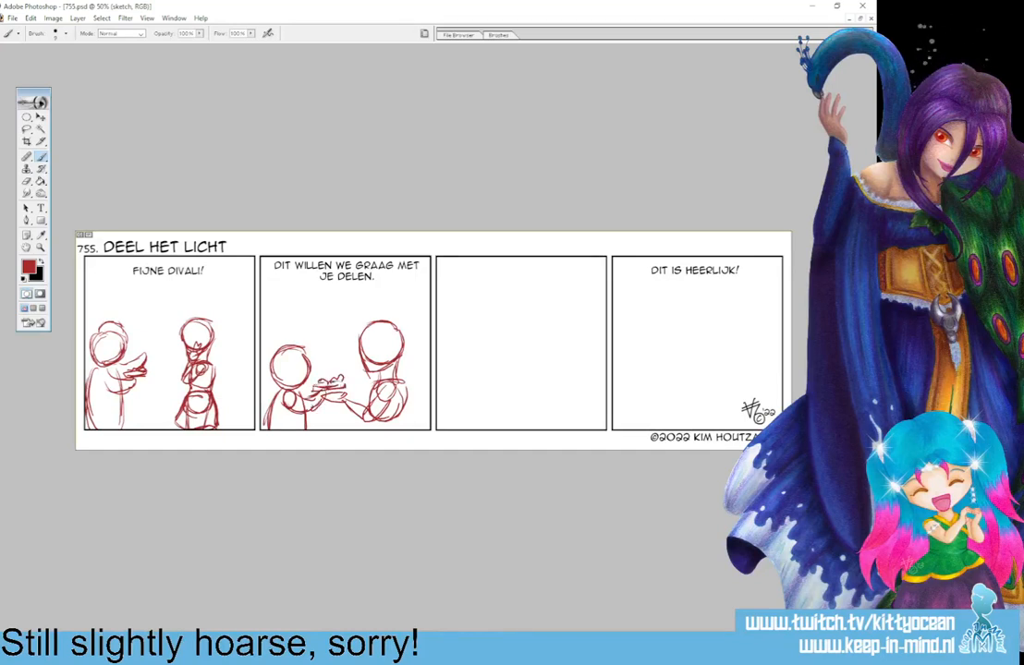
left_click_drag(279, 348, 291, 337)
Lasso the second panel's right figure, scale it to about 87% width and 85% height, shift it towards the right border and deselect.
left_click(27, 129)
mouse_move(320, 402)
left_mouse_down()
mouse_move(354, 386)
mouse_move(395, 306)
mouse_move(377, 447)
left_mouse_up()
left_click(41, 117)
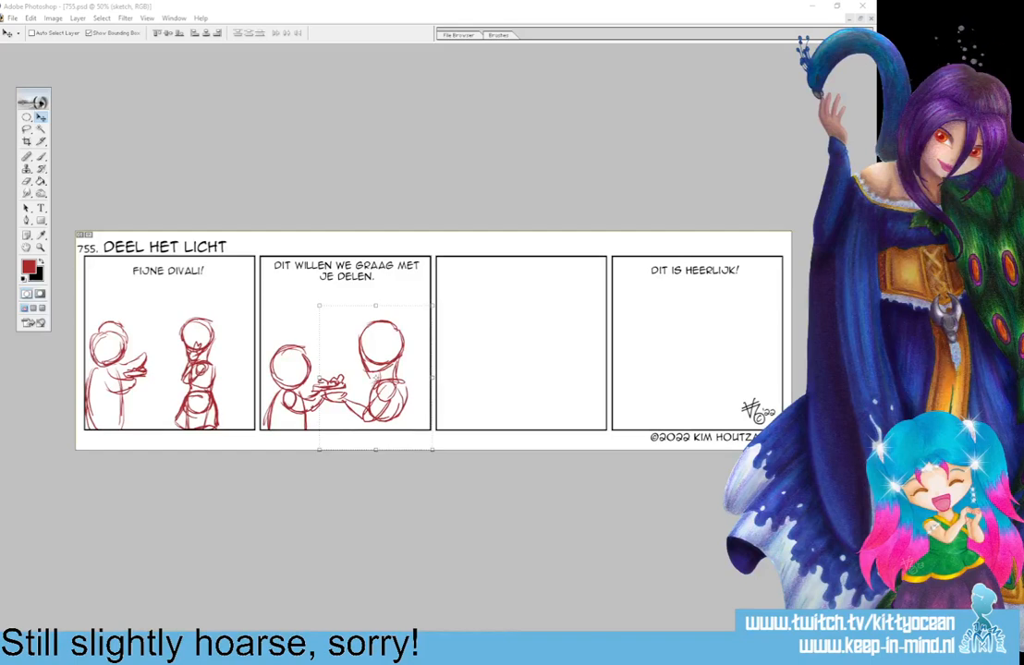
left_click(27, 129)
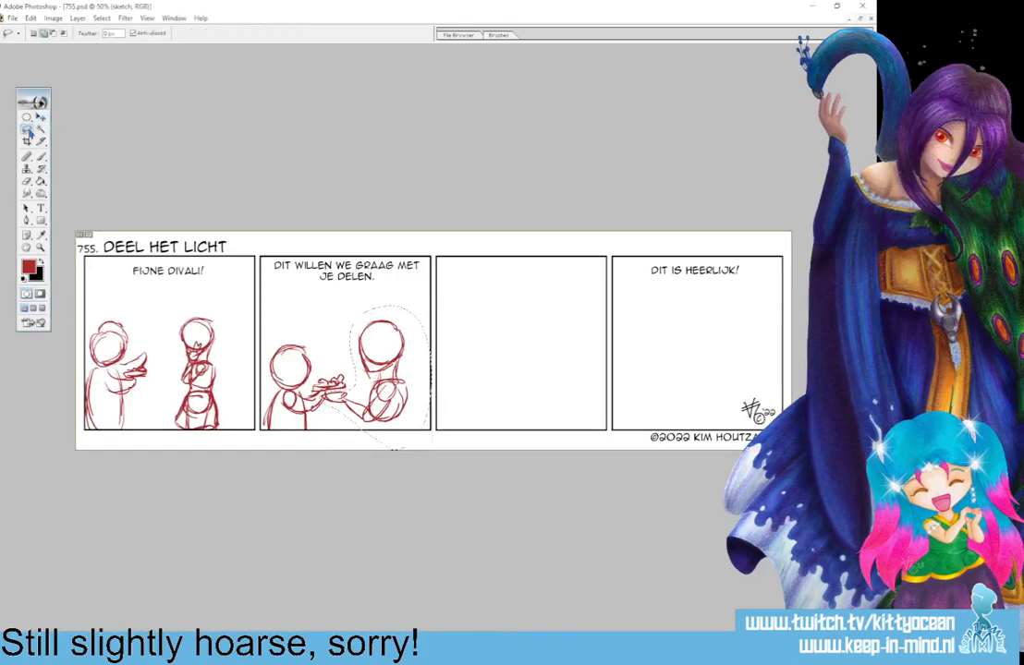
left_click(40, 120)
left_click_drag(431, 305, 425, 315)
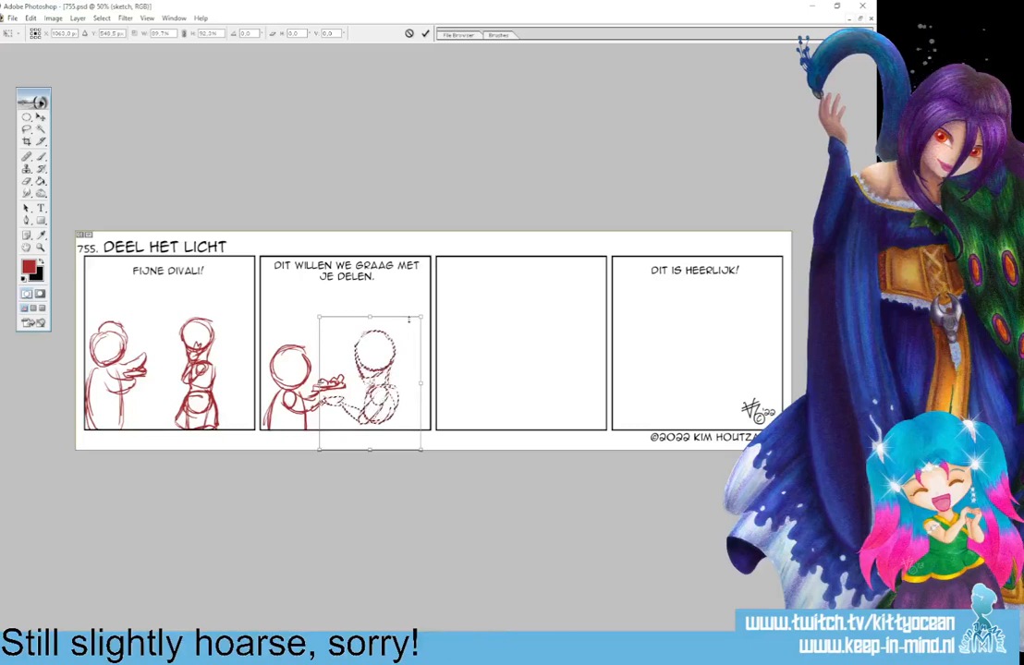
left_click_drag(386, 374, 389, 375)
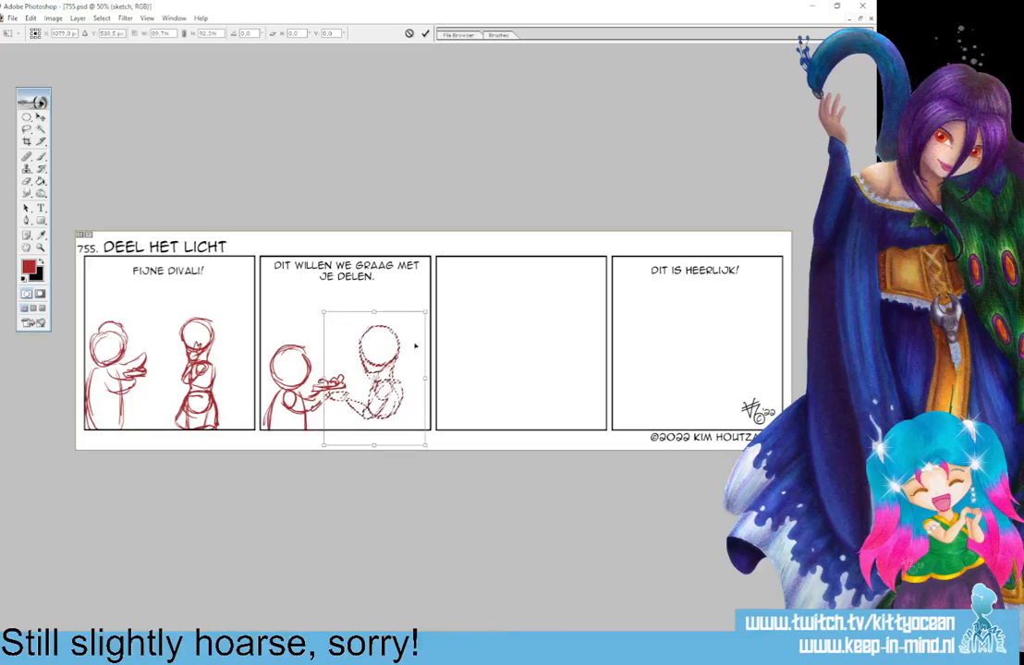
left_click_drag(425, 317, 425, 322)
left_click_drag(386, 371, 397, 369)
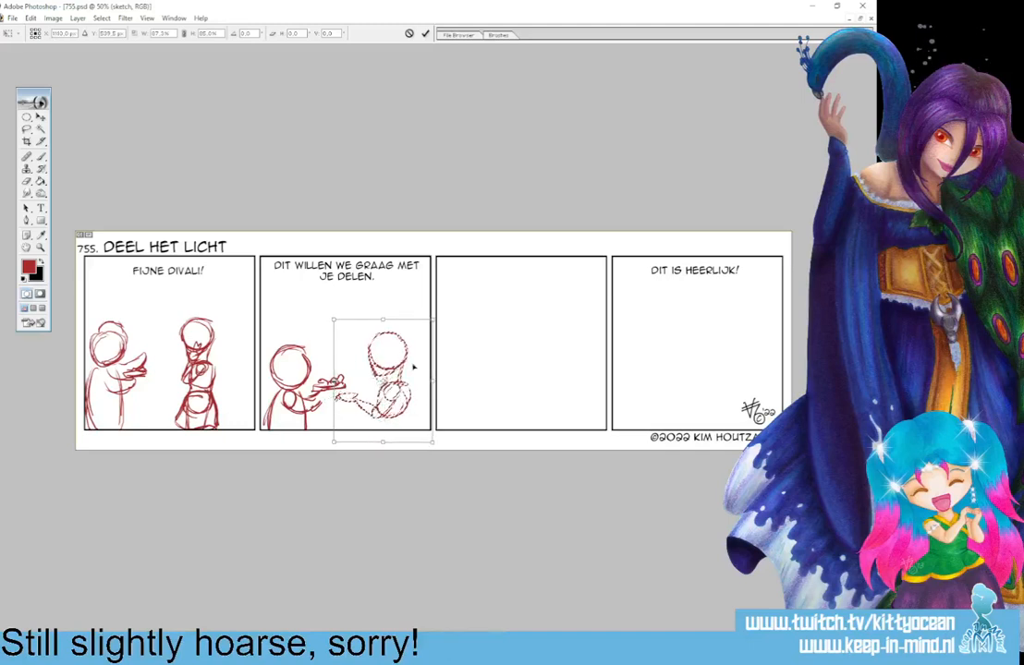
left_click(426, 33)
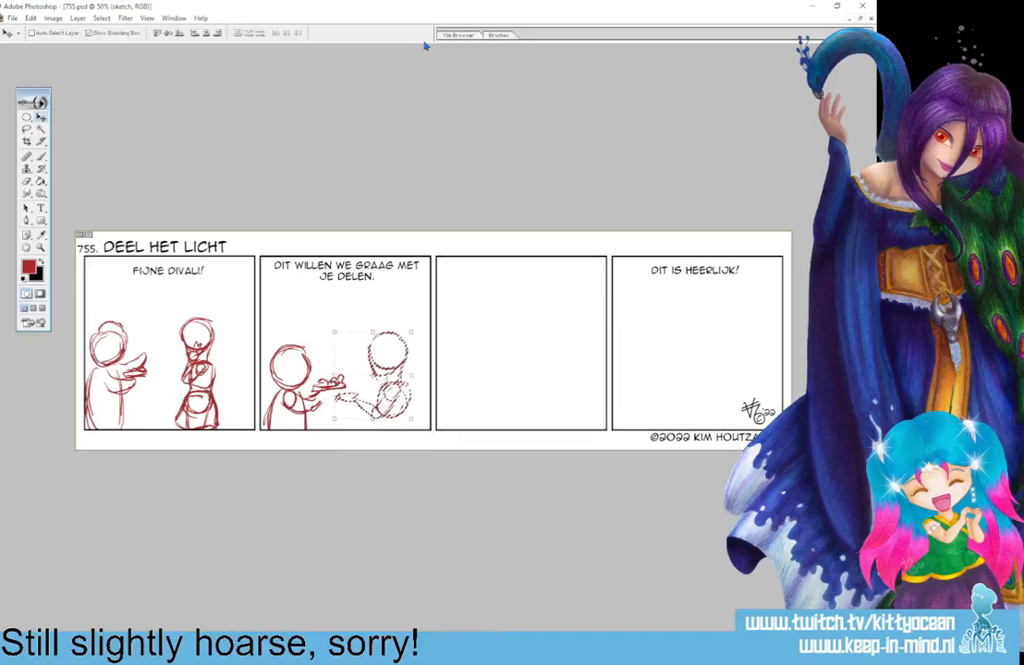
key("ctrl+d")
Sketch a round head with a jaw, a vertical centre line and hair outlines near the middle of the third panel.
key("b")
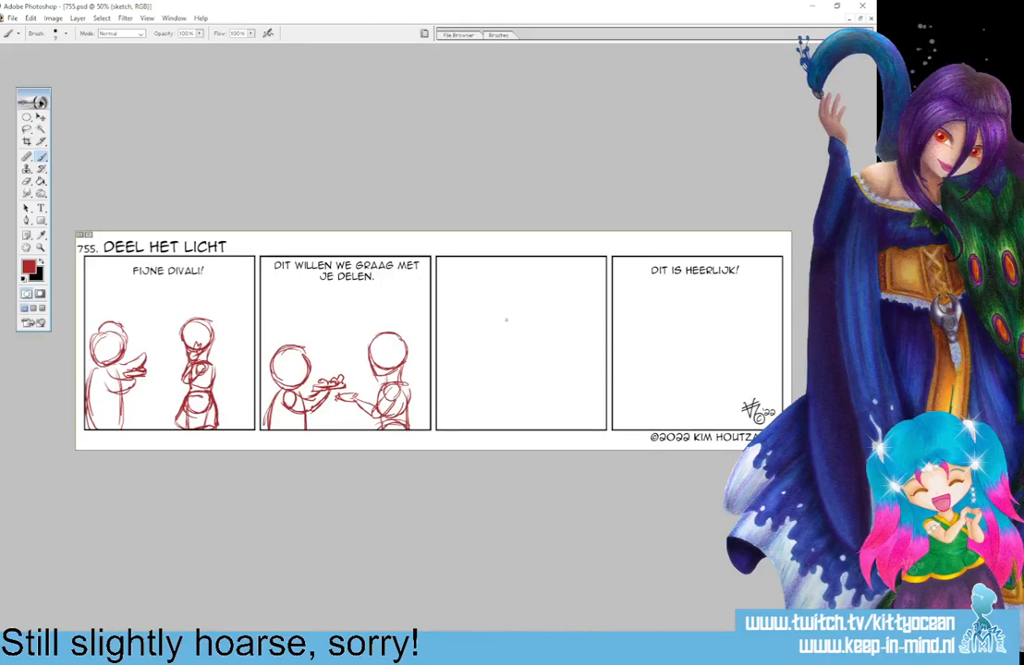
mouse_move(495, 314)
left_mouse_down()
mouse_move(517, 316)
mouse_move(484, 342)
mouse_move(508, 355)
mouse_move(523, 323)
mouse_move(494, 313)
left_mouse_up()
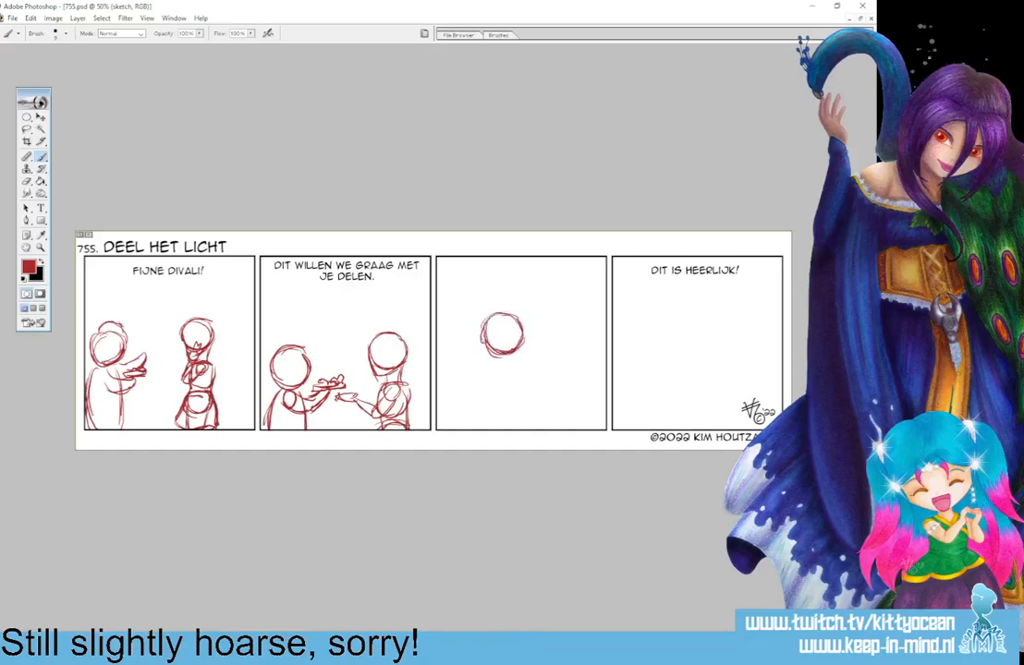
mouse_move(500, 316)
left_mouse_down()
mouse_move(511, 369)
mouse_move(524, 354)
left_mouse_up()
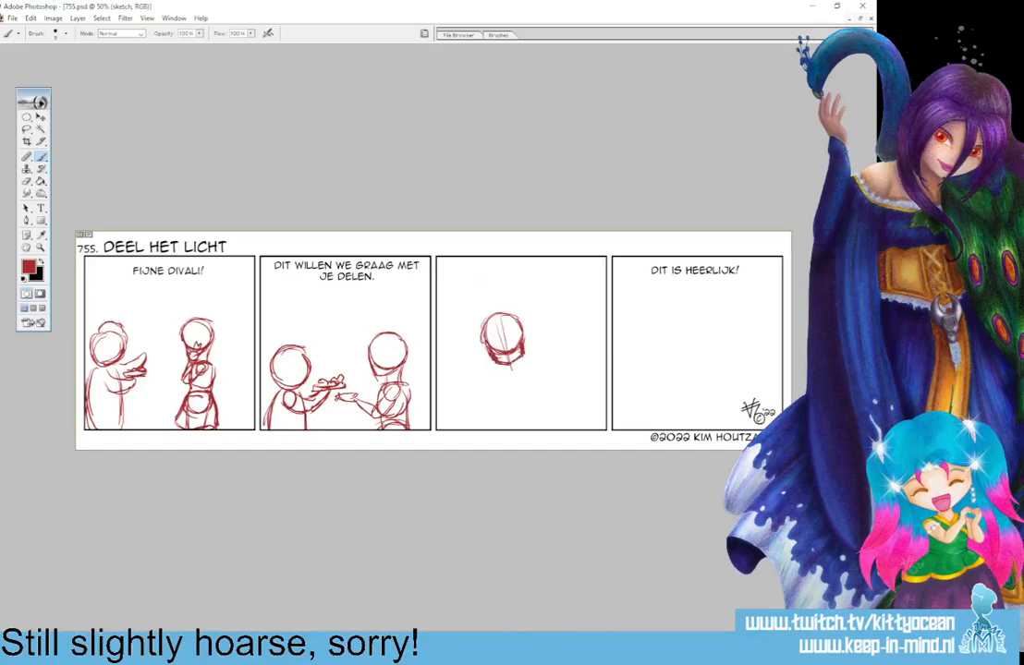
left_click_drag(482, 334, 491, 359)
left_click_drag(522, 323, 524, 343)
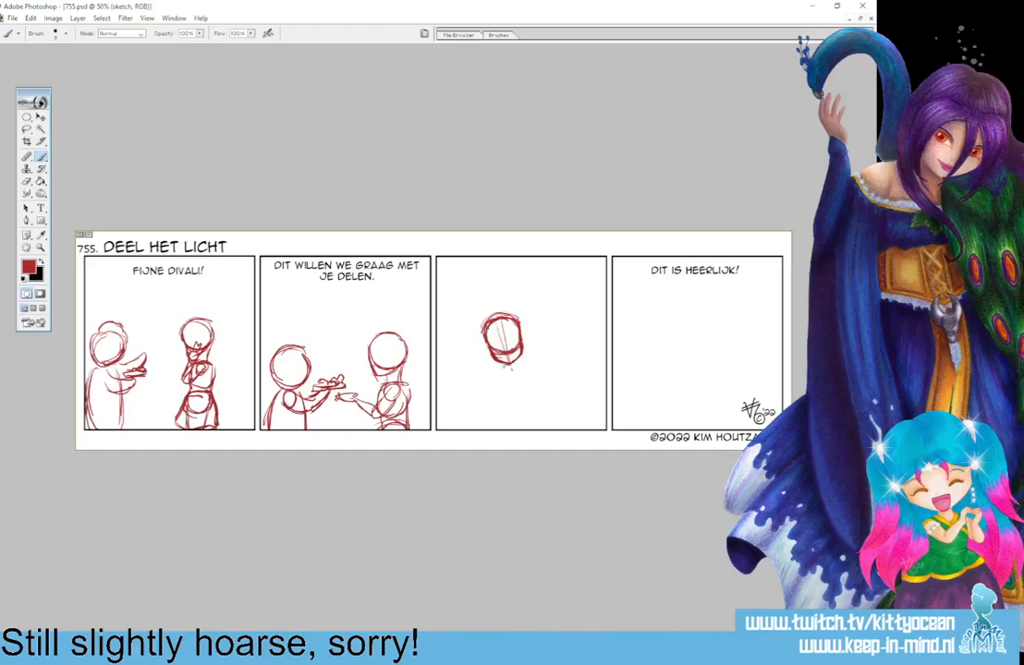
Sketch the third panel figure's neck, torso and hips, and add vertical guide lines for the eyes on its face.
mouse_move(518, 361)
left_mouse_down()
mouse_move(529, 375)
mouse_move(496, 409)
mouse_move(525, 405)
mouse_move(533, 377)
mouse_move(537, 411)
left_mouse_up()
mouse_move(498, 415)
left_mouse_down()
mouse_move(493, 430)
mouse_move(536, 429)
left_mouse_up()
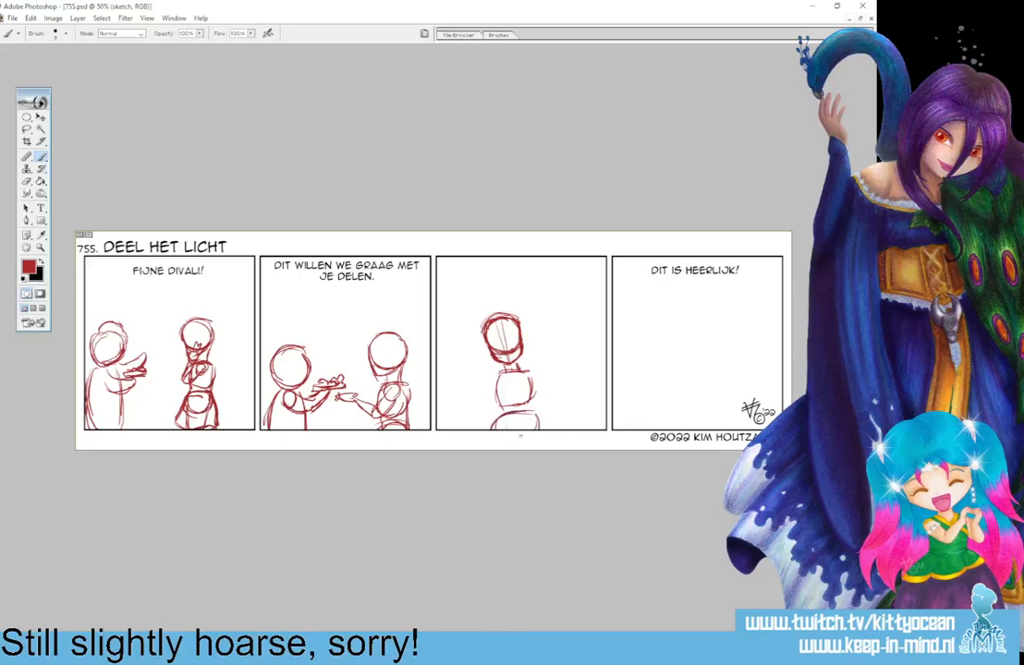
left_click_drag(493, 328, 496, 348)
left_click_drag(510, 321, 493, 431)
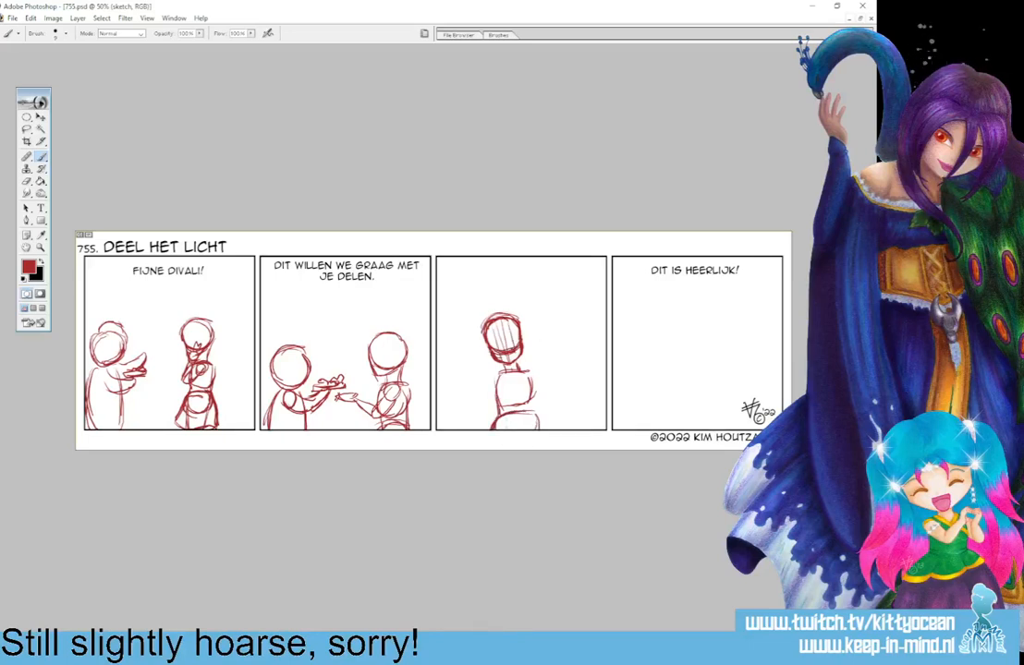
Sketch the third panel figure's arms, one holding a plate of food and the other bent with its hand raised to the chest.
left_click_drag(528, 378, 529, 409)
left_click_drag(484, 393, 522, 395)
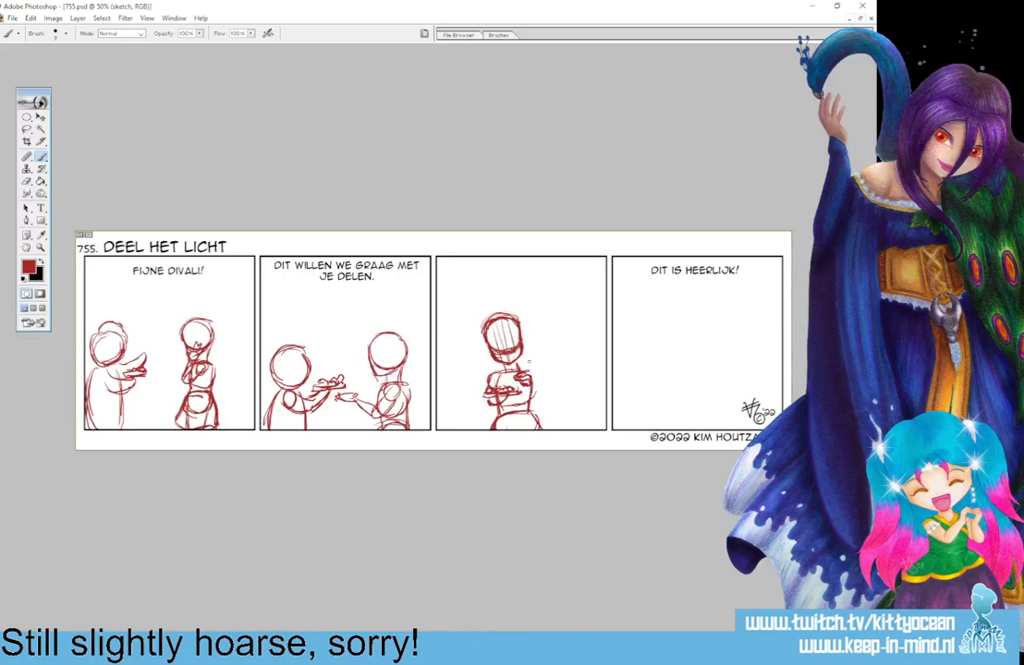
left_click_drag(529, 373, 545, 398)
left_click_drag(540, 385, 546, 400)
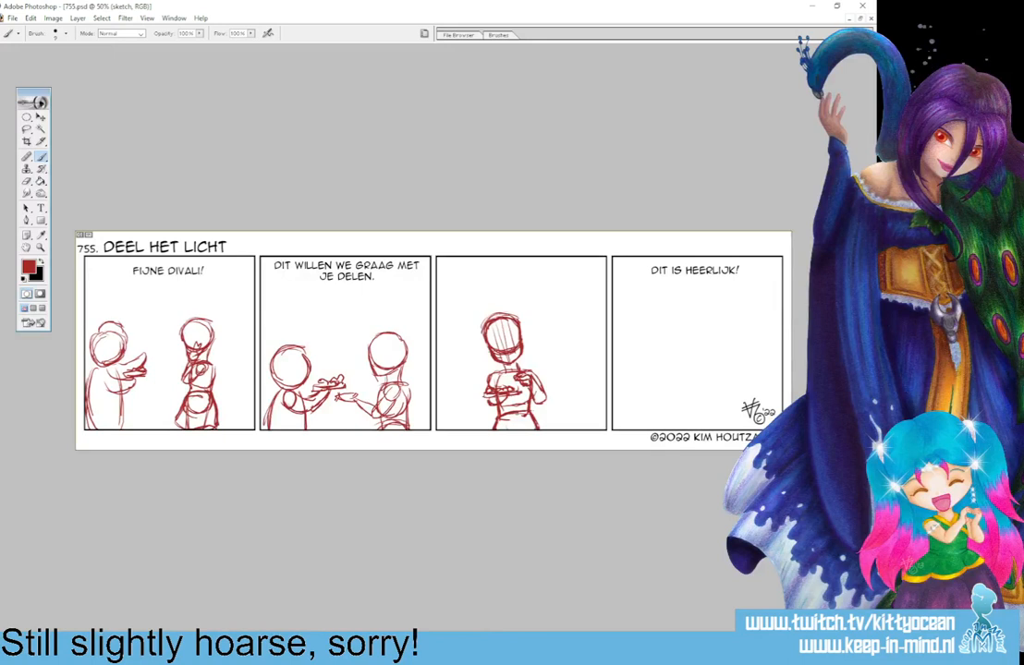
Lasso the third panel figure's head, squash it to about 91% height at full width, set it back on the neck and deselect.
left_click(27, 130)
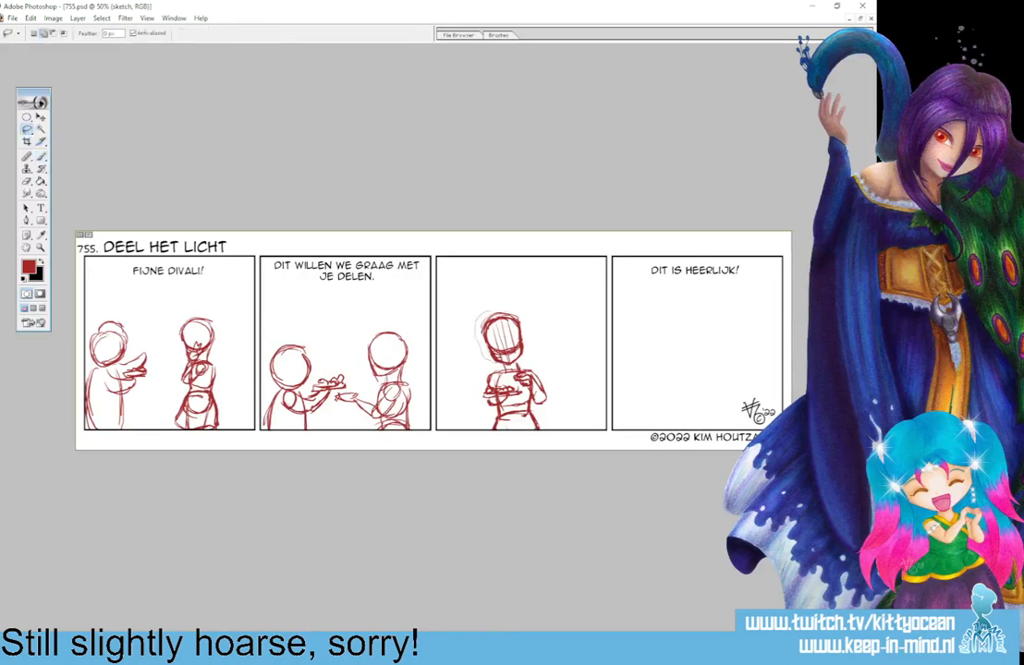
mouse_move(490, 359)
left_mouse_down()
mouse_move(515, 359)
mouse_move(500, 305)
left_mouse_up()
key("ctrl+t")
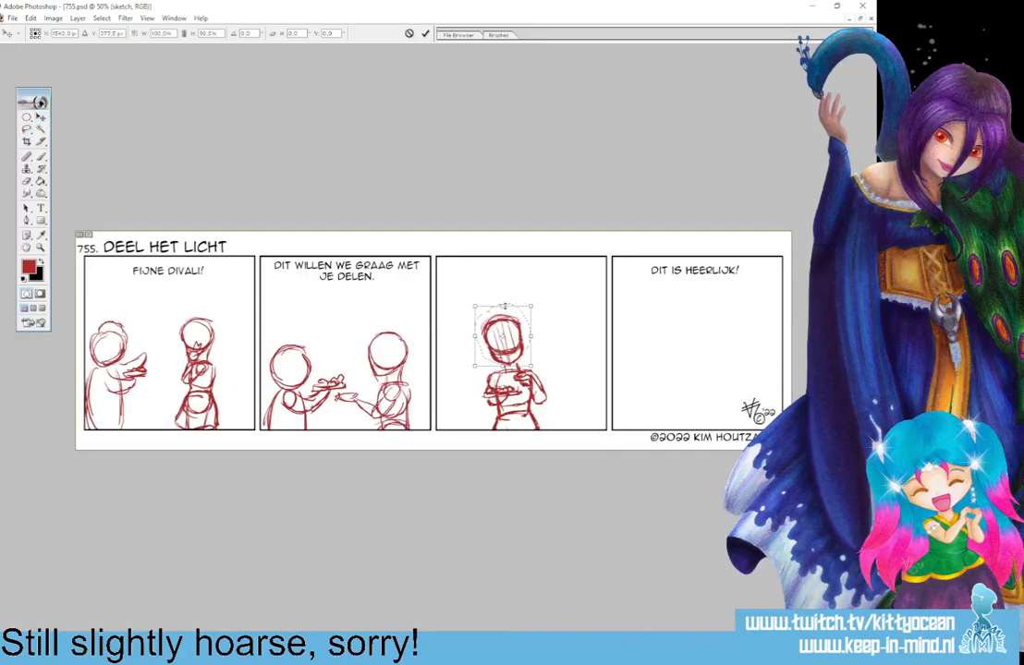
left_click_drag(505, 306, 522, 339)
key("Return")
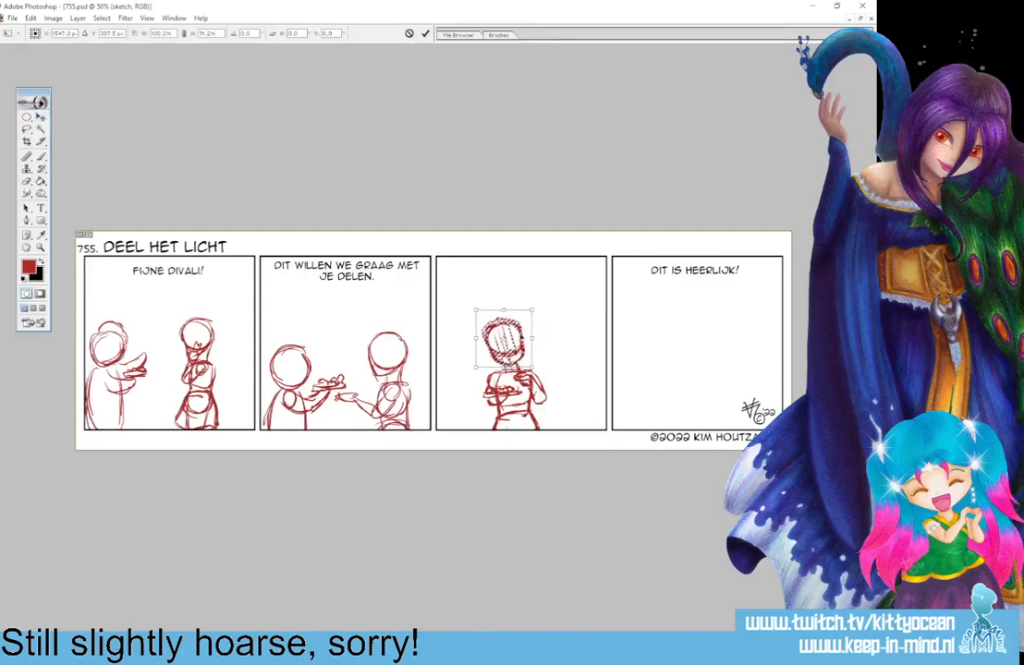
left_click(425, 33)
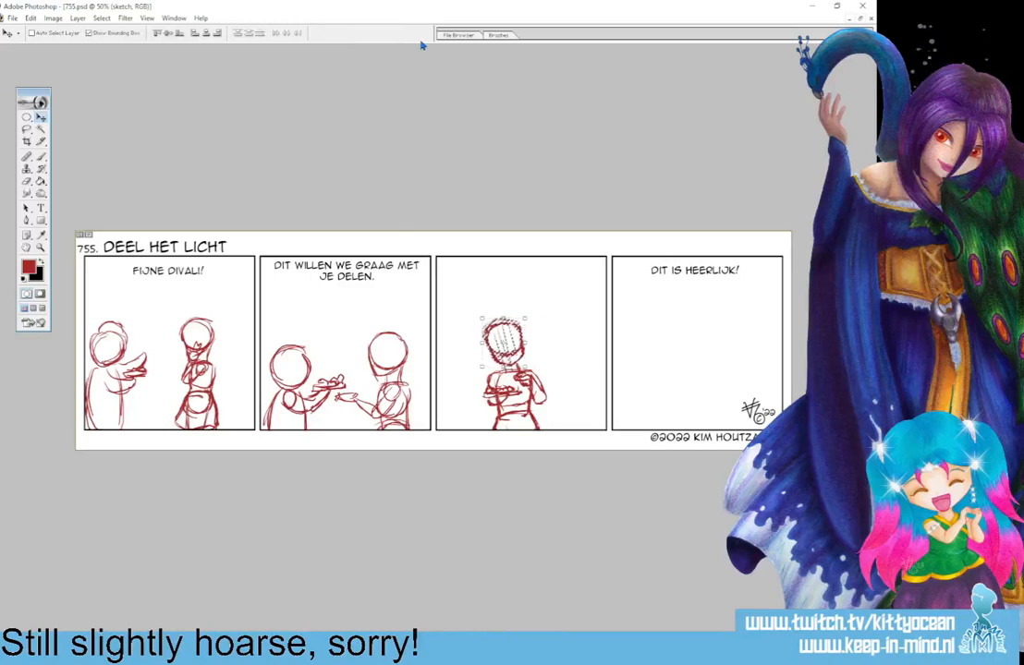
key("ctrl+d")
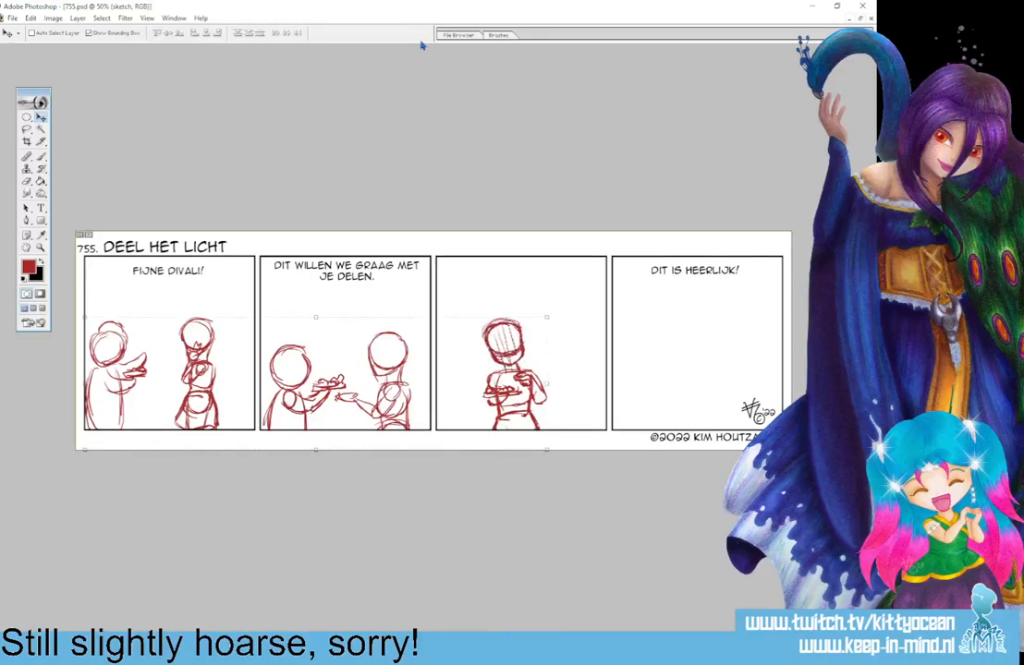
Lasso the whole third panel figure, enlarge it proportionally, shift it down slightly past the panel's lower border and deselect.
left_click(26, 130)
mouse_move(480, 444)
left_mouse_down()
mouse_move(463, 336)
mouse_move(498, 489)
left_mouse_up()
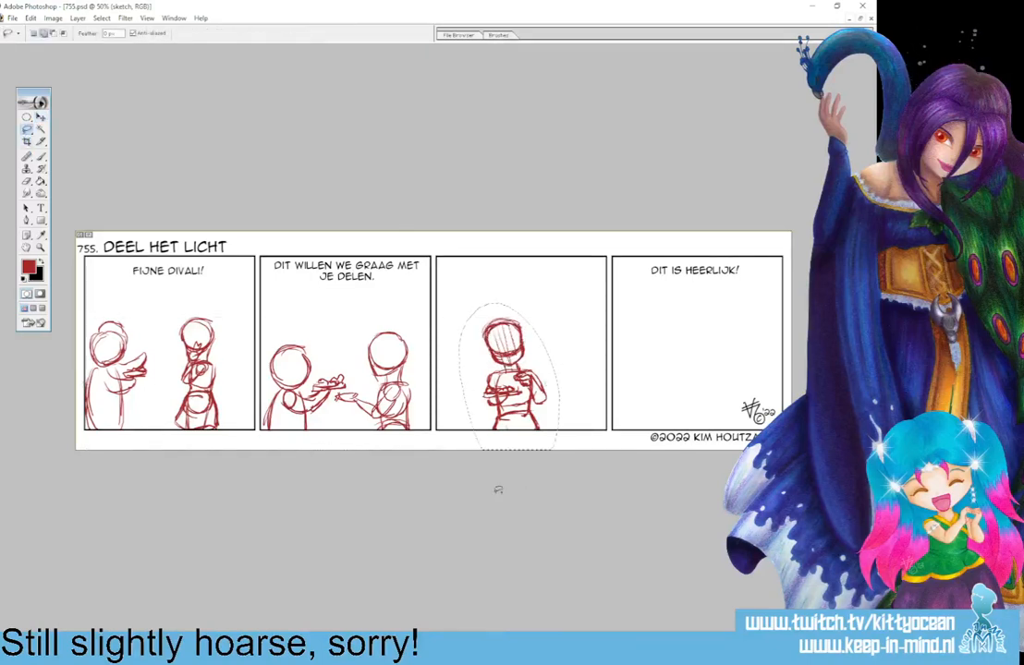
left_click(41, 120)
left_click_drag(560, 302, 582, 283)
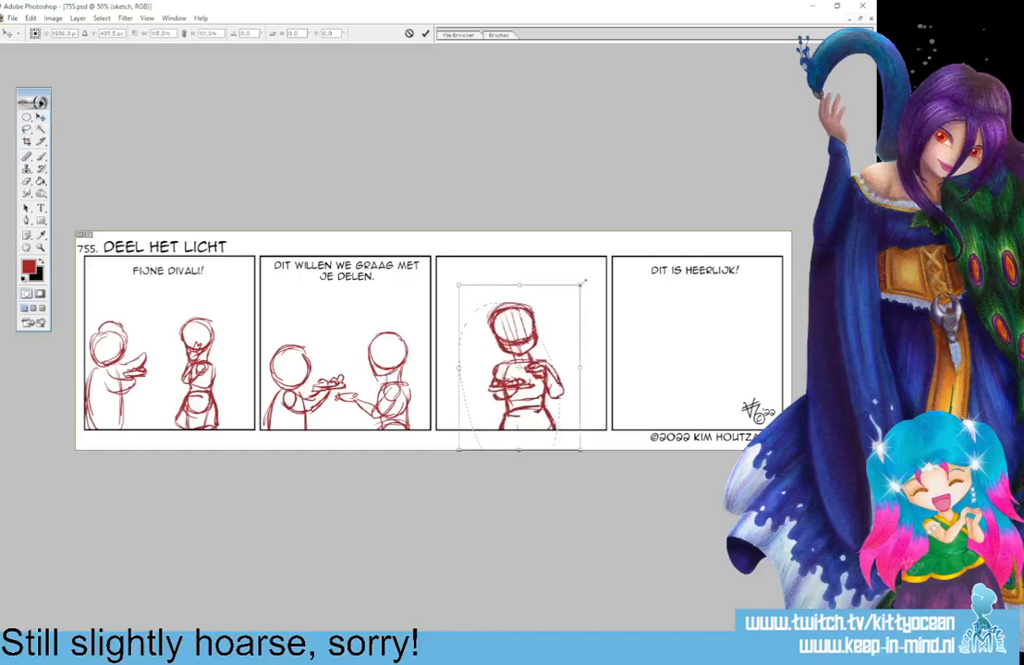
left_click(184, 35)
left_click_drag(535, 360, 533, 376)
left_click(425, 33)
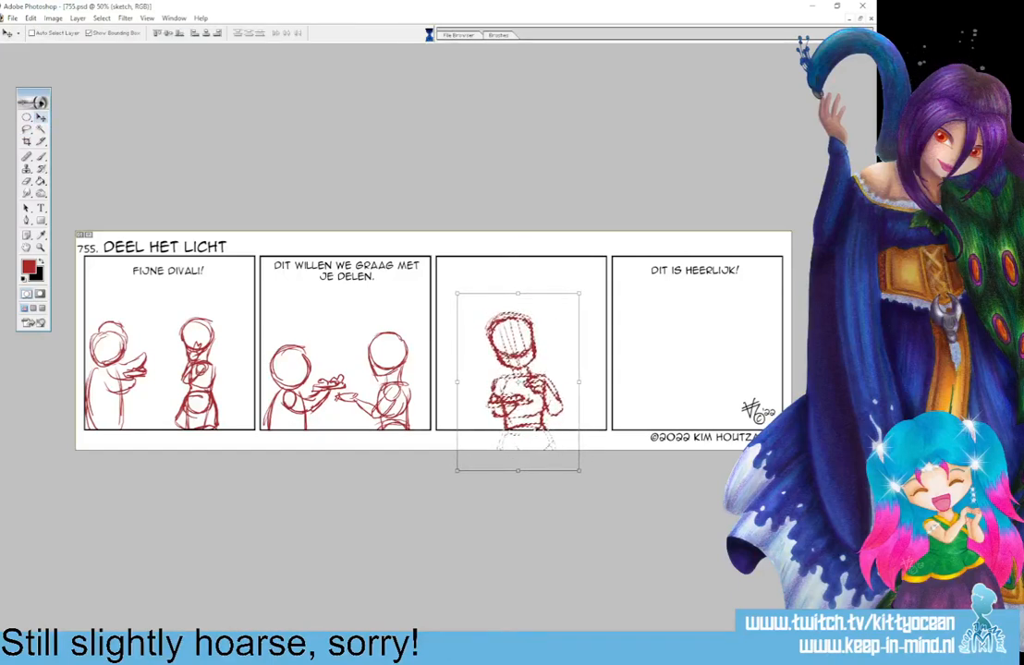
key("ctrl+d")
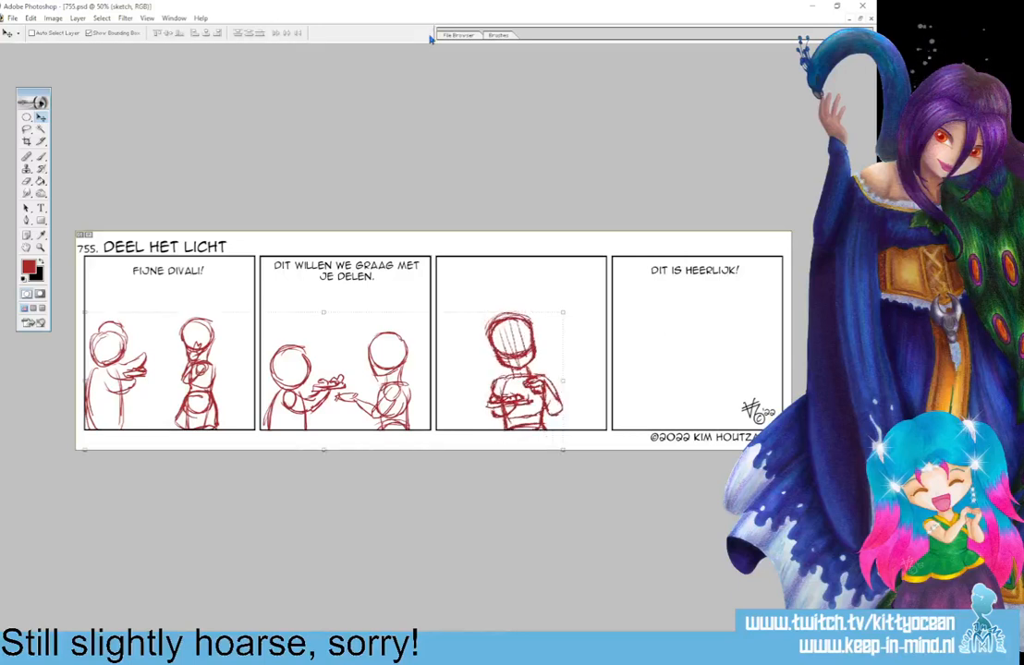
Sketch a front-facing figure in the fourth panel with a round head, jaw, centre line, neck, torso and an arm holding a plate.
left_click(41, 158)
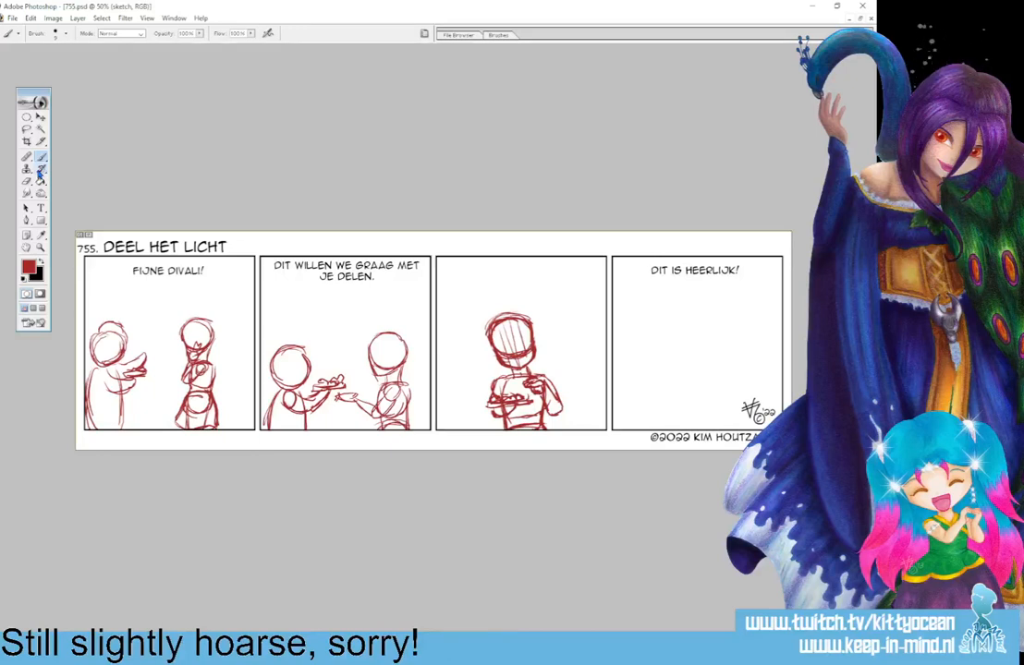
mouse_move(681, 316)
left_mouse_down()
mouse_move(712, 317)
mouse_move(677, 323)
mouse_move(673, 343)
mouse_move(679, 356)
mouse_move(704, 358)
mouse_move(717, 346)
mouse_move(714, 319)
mouse_move(705, 357)
mouse_move(674, 340)
mouse_move(695, 358)
mouse_move(698, 388)
left_mouse_up()
left_click_drag(676, 349, 699, 372)
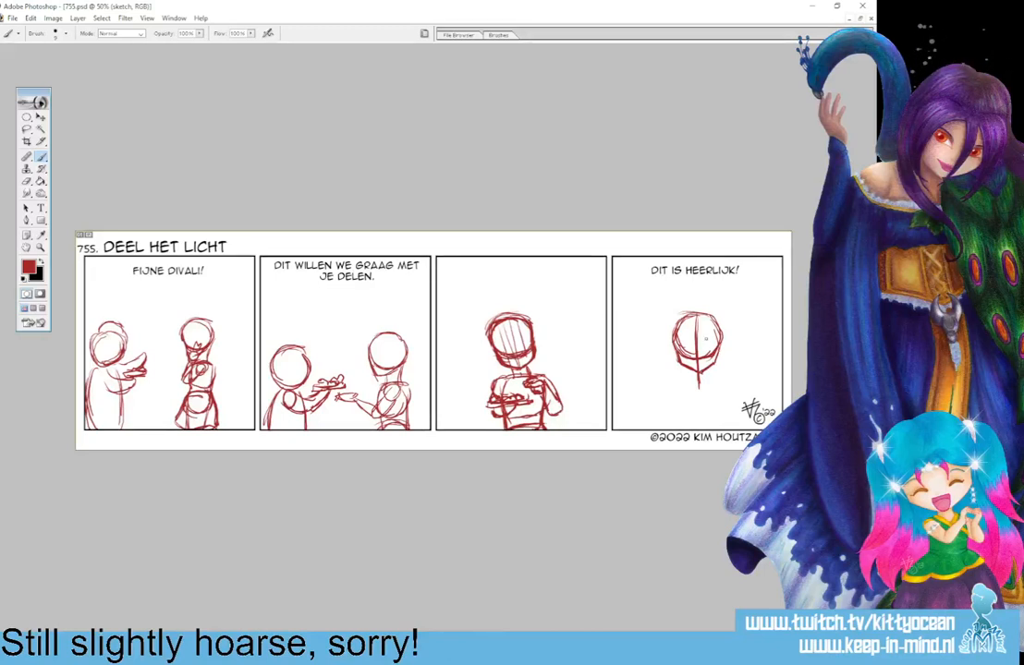
mouse_move(690, 372)
left_mouse_down()
mouse_move(689, 384)
mouse_move(720, 386)
mouse_move(678, 394)
mouse_move(677, 422)
mouse_move(711, 423)
mouse_move(719, 384)
left_mouse_up()
mouse_move(718, 384)
left_mouse_down()
mouse_move(720, 418)
mouse_move(700, 423)
mouse_move(730, 402)
mouse_move(672, 395)
mouse_move(669, 384)
mouse_move(724, 377)
mouse_move(658, 407)
left_mouse_up()
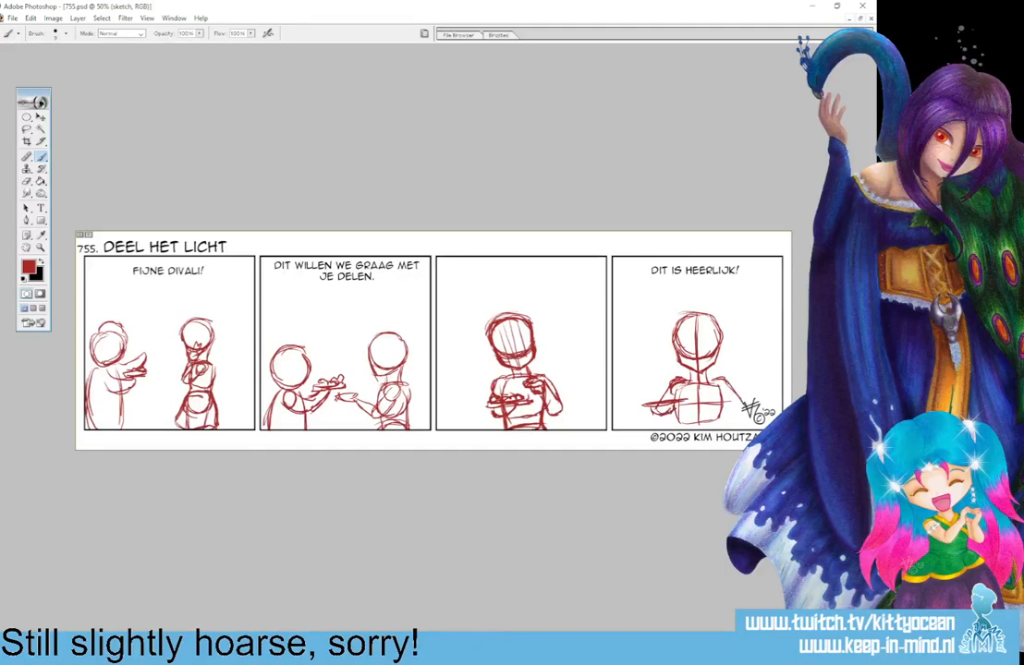
Sketch the fourth panel figure's other arm bent with its hand raised, and add horizontal and vertical guide lines on the face.
left_click_drag(726, 381, 740, 412)
left_click_drag(719, 374, 736, 386)
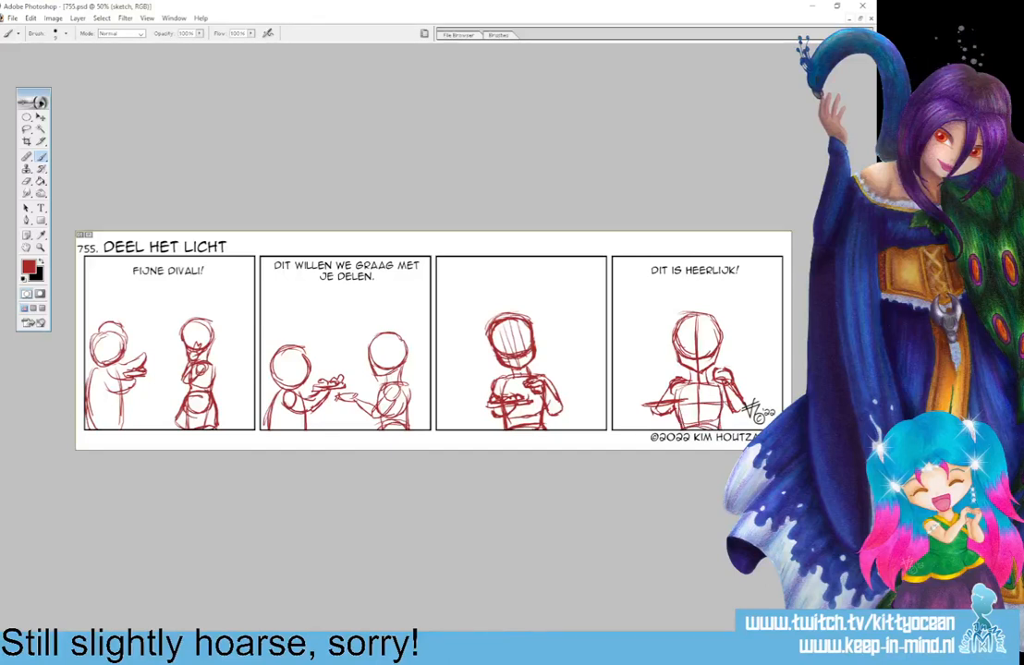
left_click_drag(710, 356, 739, 354)
mouse_move(687, 320)
left_mouse_down()
mouse_move(687, 356)
mouse_move(709, 355)
left_mouse_up()
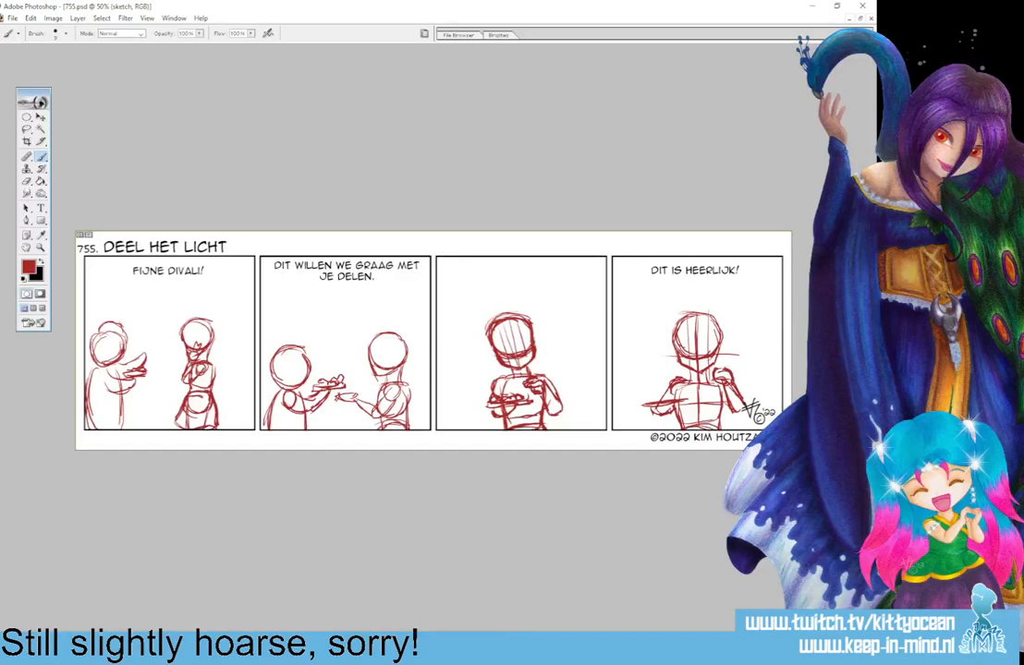
Fade the sketch layer to a pale tint by lowering its opacity and add a new layer for inking.
key("Return")
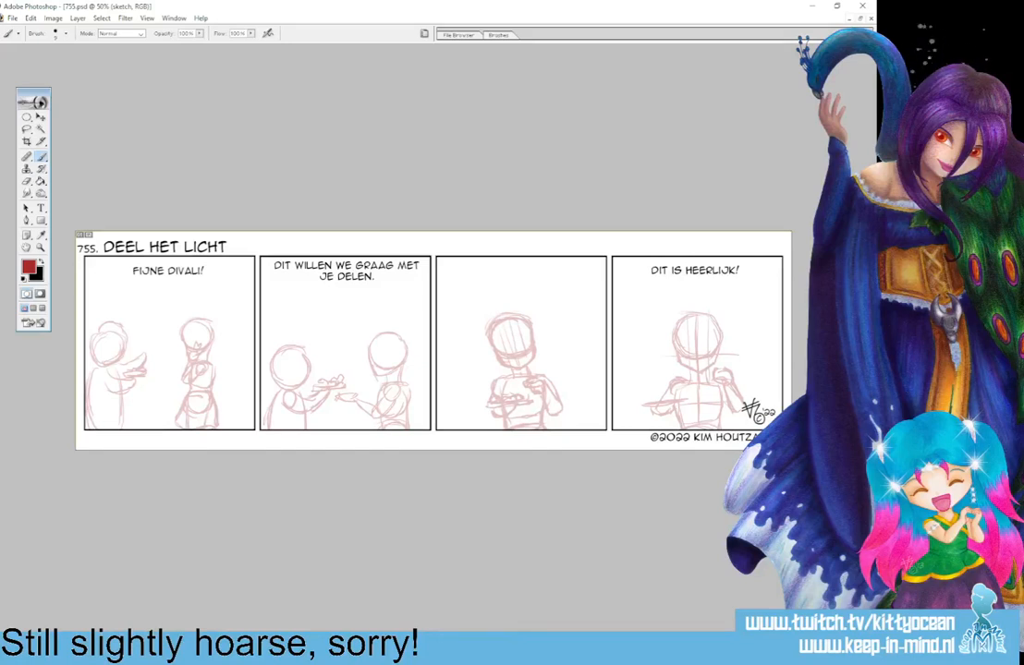
key("ctrl+alt+shift+n")
Make black the foreground colour and choose the 5 px pressure-tapered brush preset for inking the first panel.
key("ctrl+plus")
key("ctrl+plus")
key("ctrl+plus")
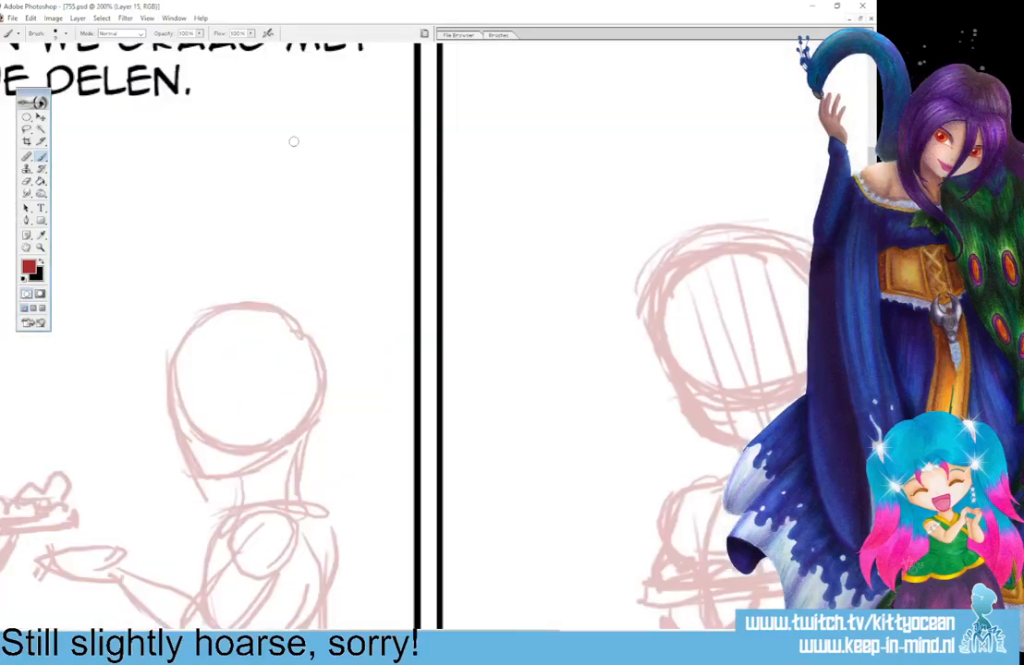
left_click_drag(417, 635, 123, 635)
key("x")
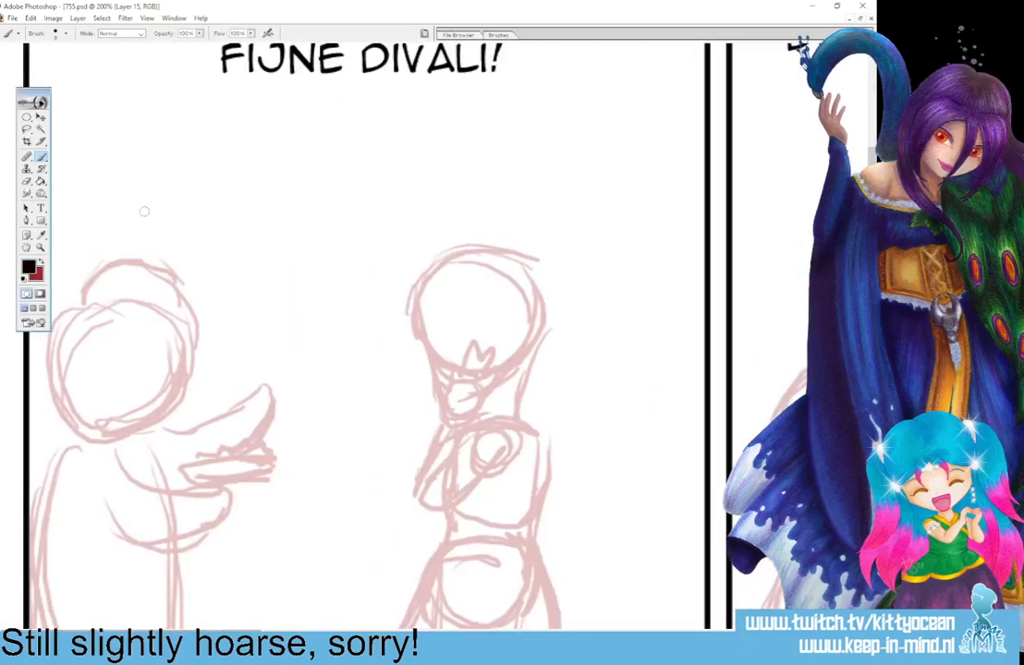
left_click(499, 35)
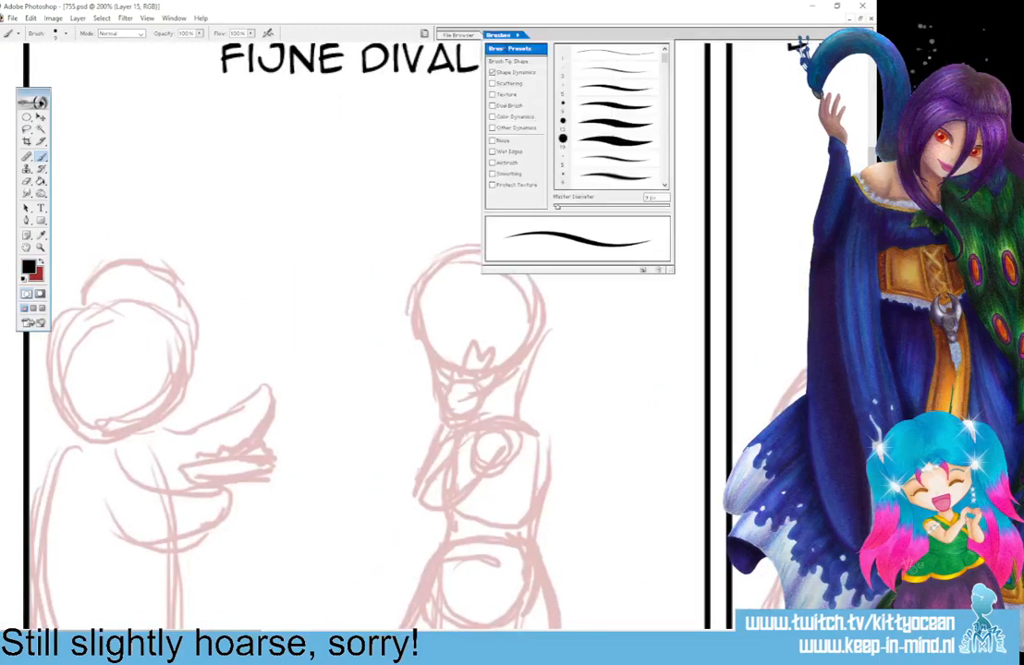
left_click(612, 88)
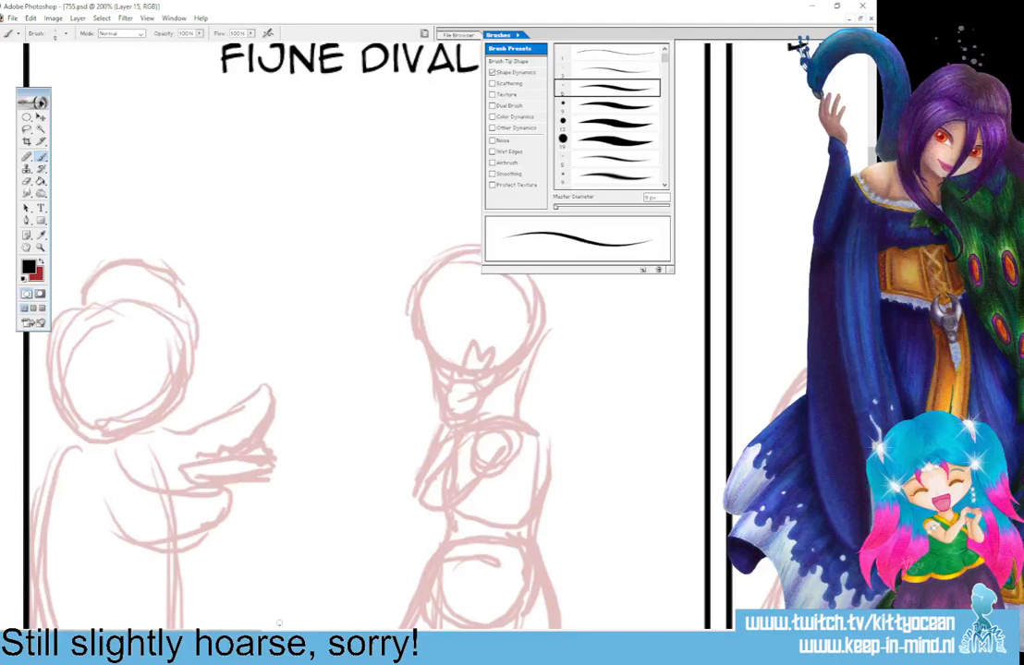
left_click(241, 540)
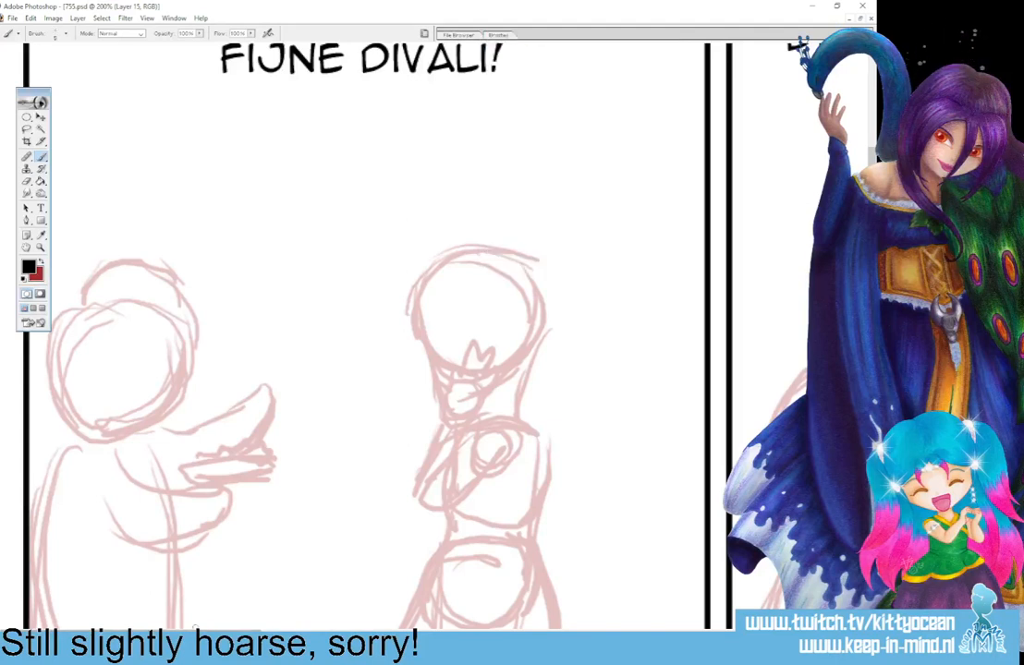
Ink the first panel's left figure's bent forearm with a rounded end and the shoulder curve running back to the panel border.
key("ctrl+plus")
left_click_drag(266, 633, 217, 634)
scroll(434, 338, "down", 1)
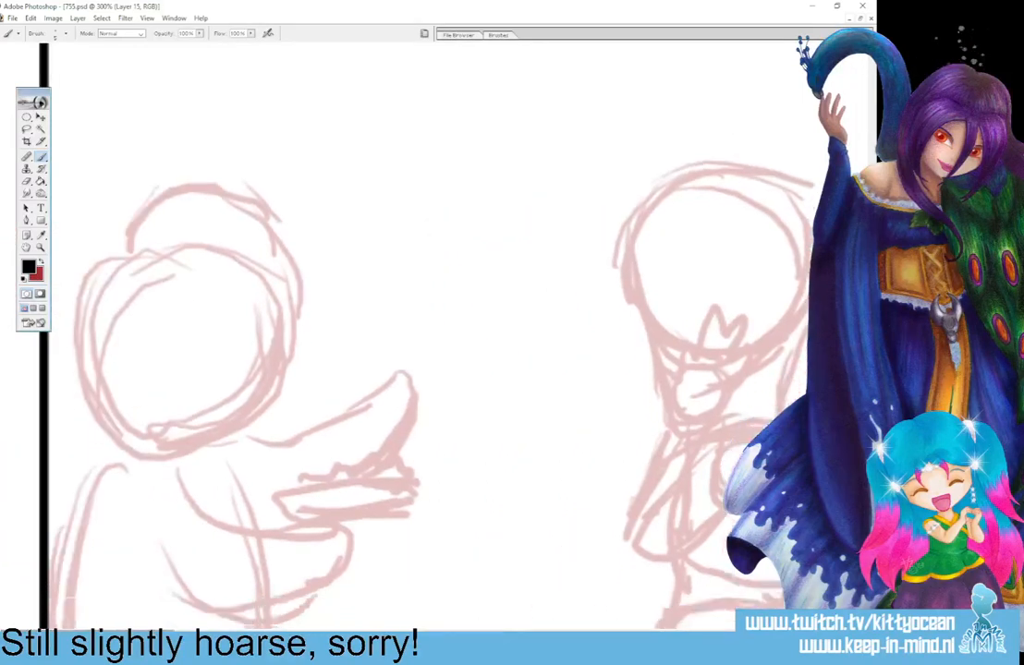
scroll(434, 338, "down", 3)
mouse_move(178, 352)
left_mouse_down()
mouse_move(292, 400)
mouse_move(366, 414)
mouse_move(314, 468)
mouse_move(231, 475)
mouse_move(162, 405)
left_mouse_up()
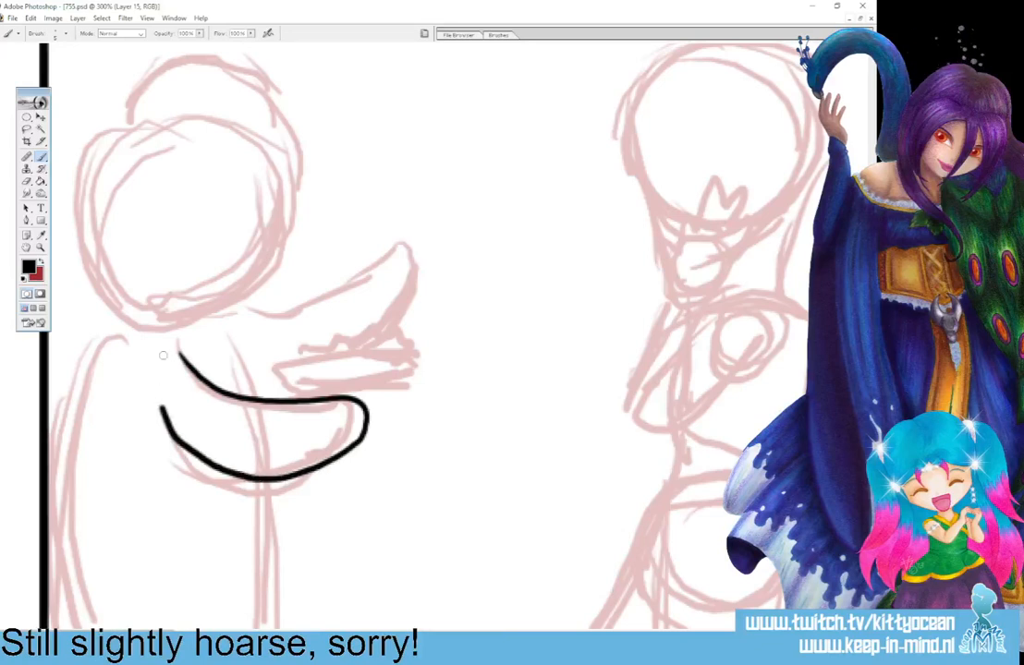
key("ctrl+z")
mouse_move(178, 353)
left_mouse_down()
mouse_move(208, 382)
mouse_move(332, 405)
mouse_move(313, 464)
mouse_move(206, 473)
mouse_move(154, 420)
left_mouse_up()
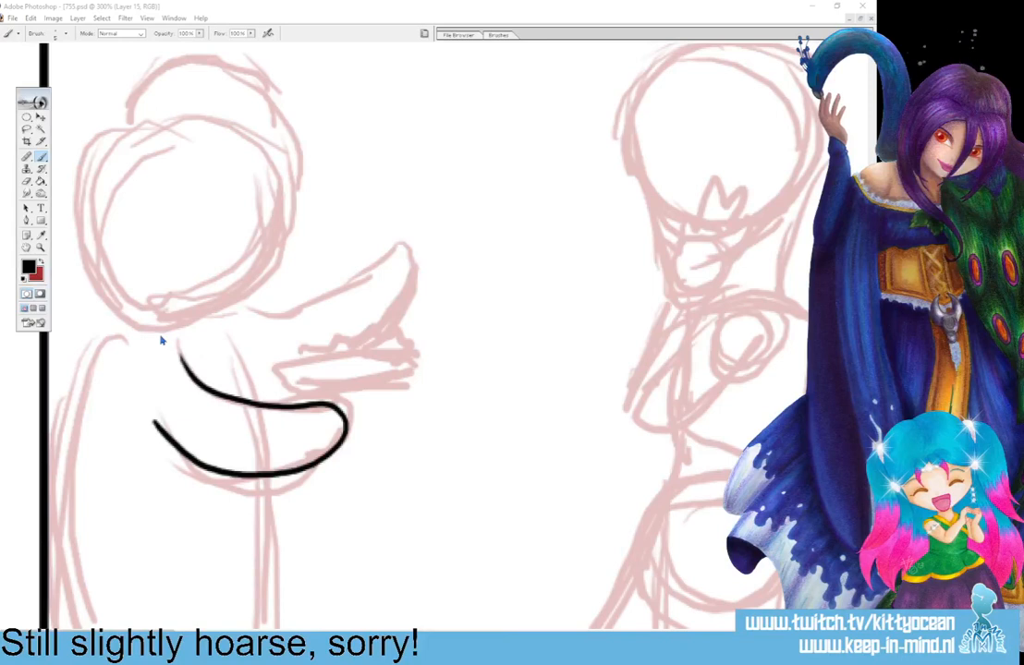
mouse_move(158, 335)
left_mouse_down()
mouse_move(188, 343)
mouse_move(257, 403)
left_mouse_up()
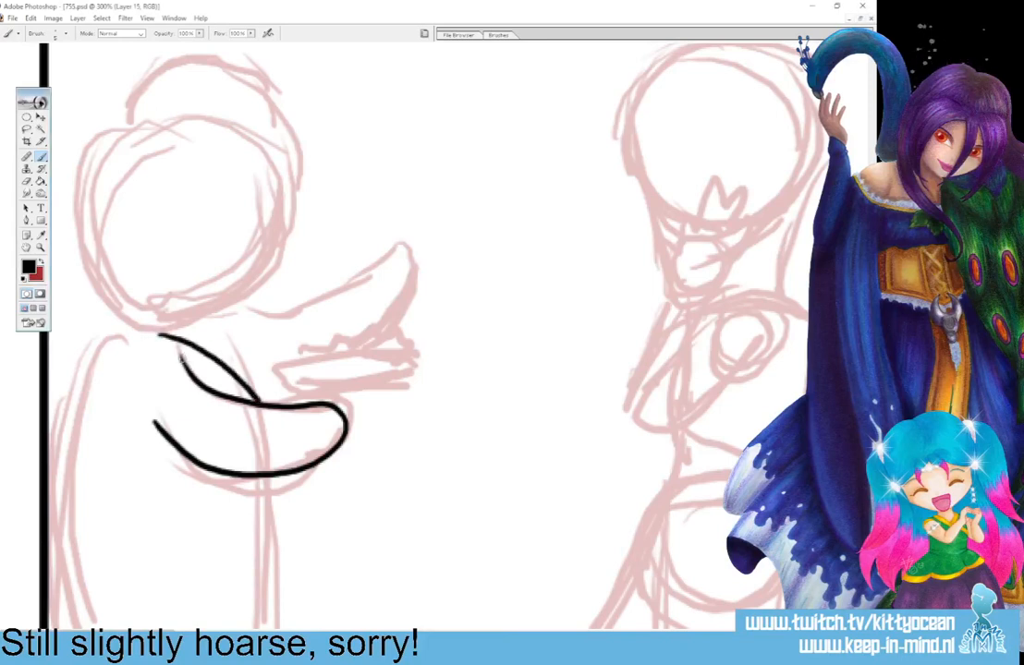
mouse_move(171, 352)
left_mouse_down()
mouse_move(62, 598)
mouse_move(115, 340)
mouse_move(44, 417)
left_mouse_up()
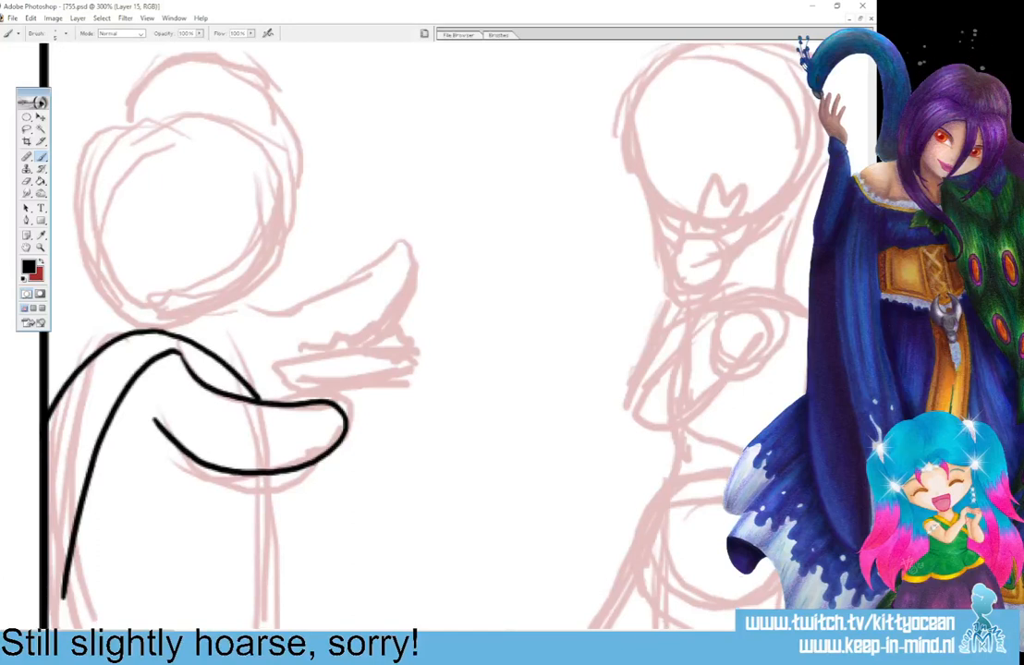
scroll(388, 333, "down", 5)
left_click_drag(62, 407, 60, 507)
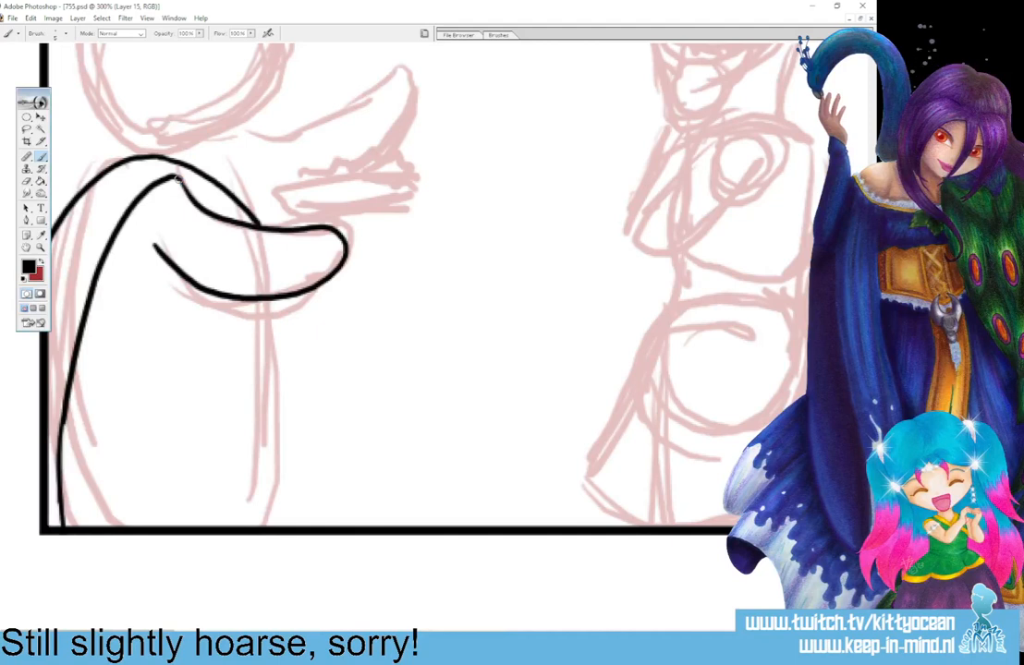
mouse_move(175, 180)
left_mouse_down()
mouse_move(102, 261)
mouse_move(109, 245)
mouse_move(74, 346)
mouse_move(59, 470)
left_mouse_up()
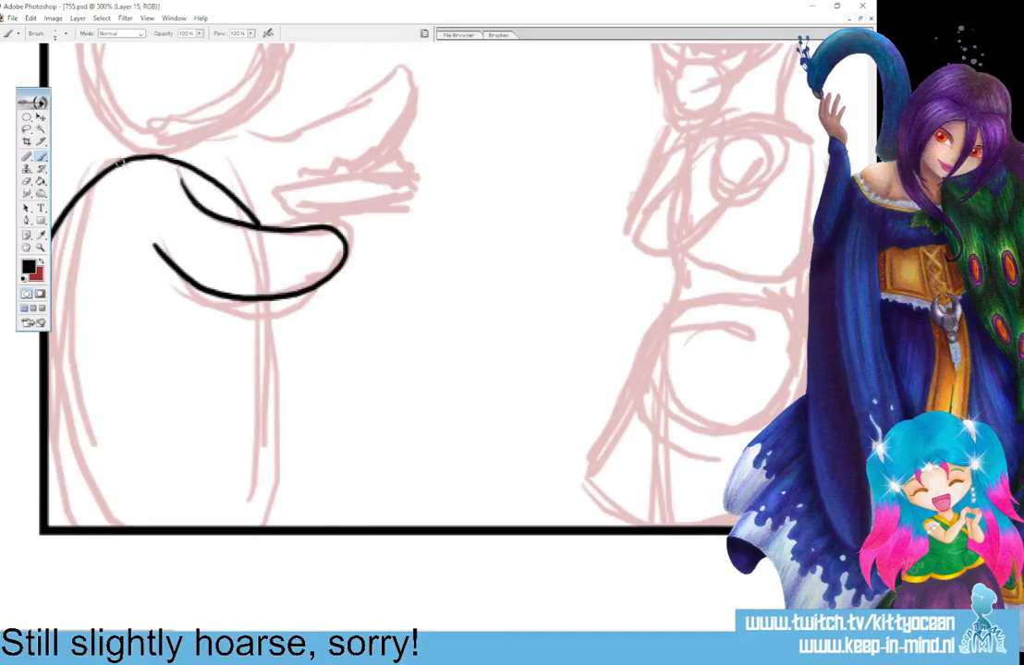
Ink the left figure's short sleeve around the upper arm and a second line along the shoulder curve.
mouse_move(113, 162)
left_mouse_down()
mouse_move(112, 195)
mouse_move(124, 232)
mouse_move(145, 251)
mouse_move(207, 212)
mouse_move(170, 170)
mouse_move(128, 163)
left_mouse_up()
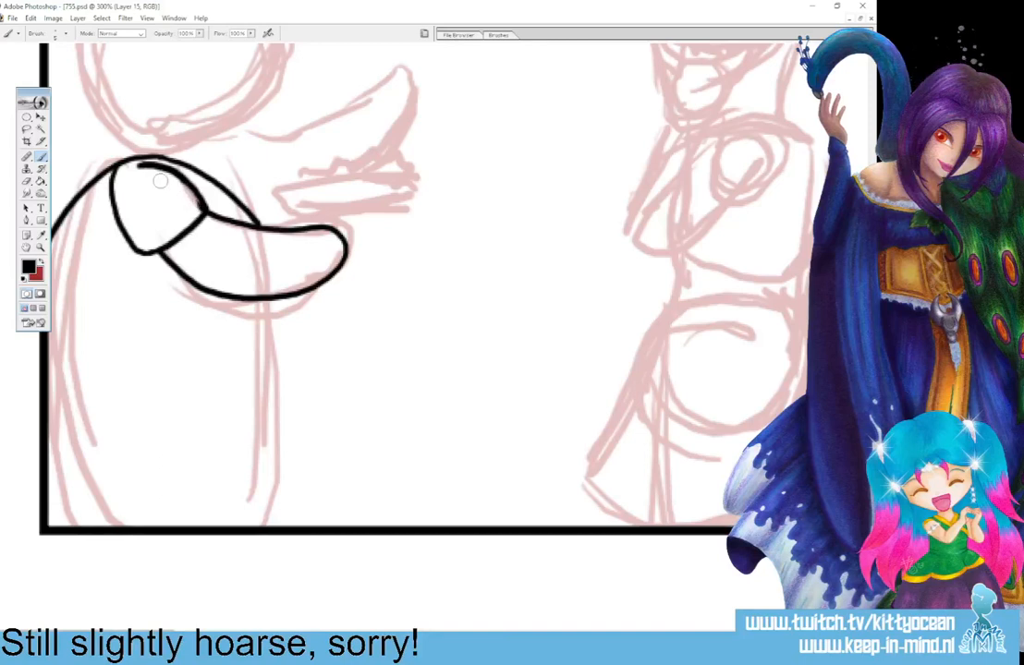
mouse_move(128, 150)
left_mouse_down()
mouse_move(83, 166)
mouse_move(51, 205)
left_mouse_up()
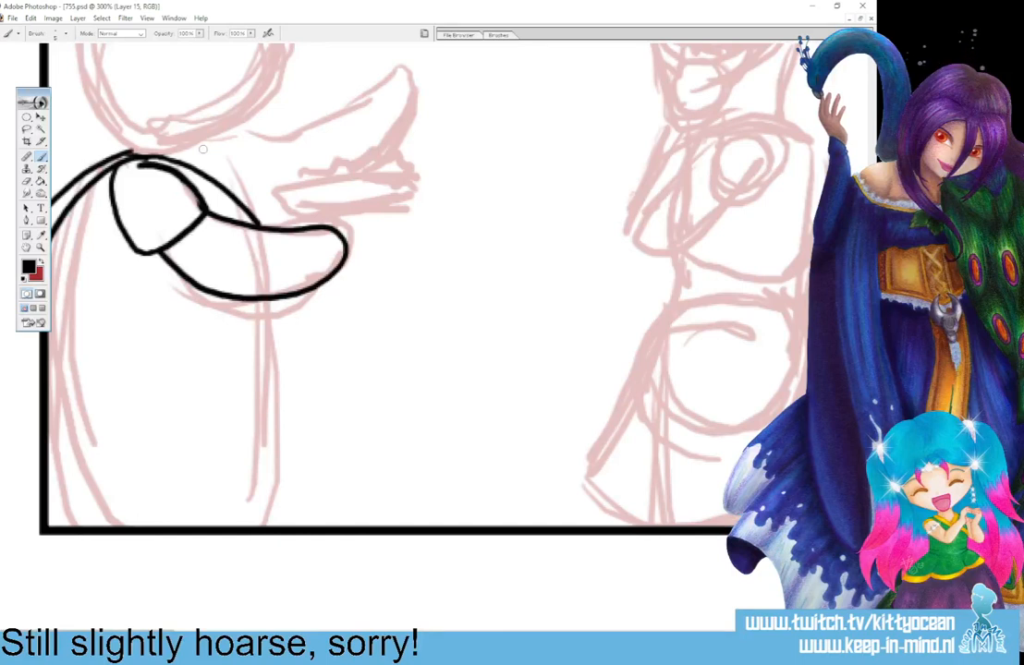
left_click_drag(128, 153, 157, 156)
Ink the left figure's torso and draped garment with two diagonal double-lined bands, a back line and the lower skirt edge.
mouse_move(245, 298)
left_mouse_down()
mouse_move(44, 427)
mouse_move(265, 310)
mouse_move(242, 429)
mouse_move(103, 525)
left_mouse_up()
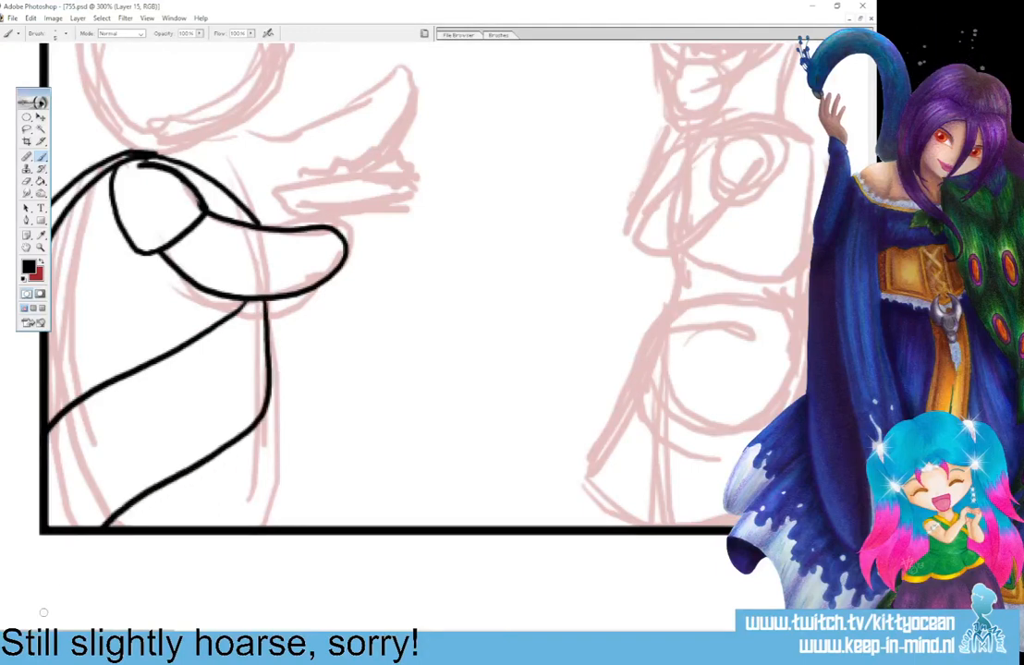
left_click_drag(267, 404, 143, 527)
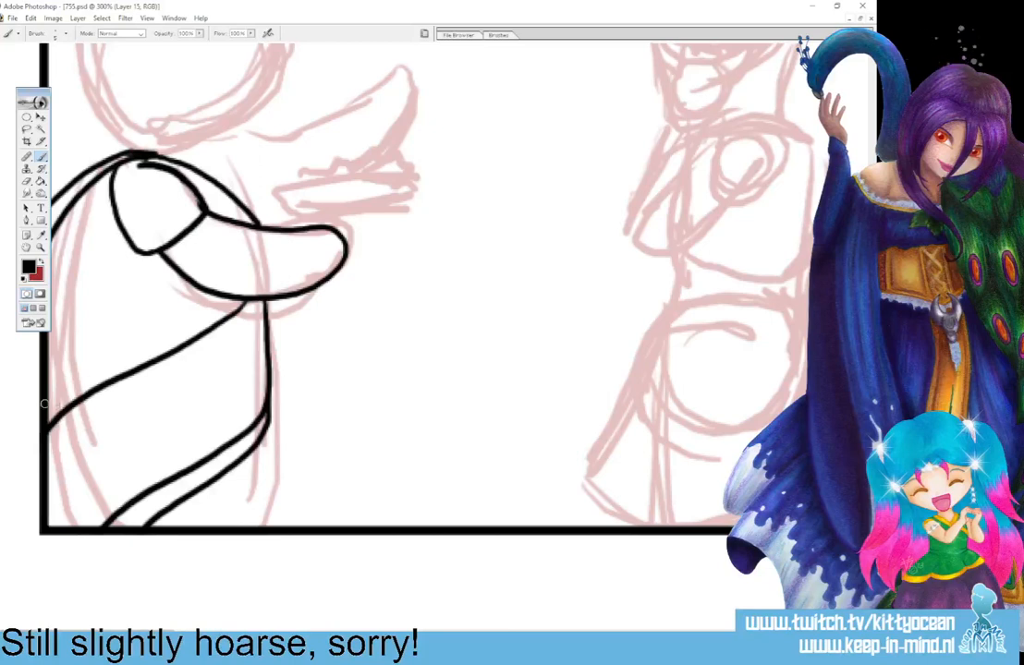
left_click_drag(46, 406, 215, 313)
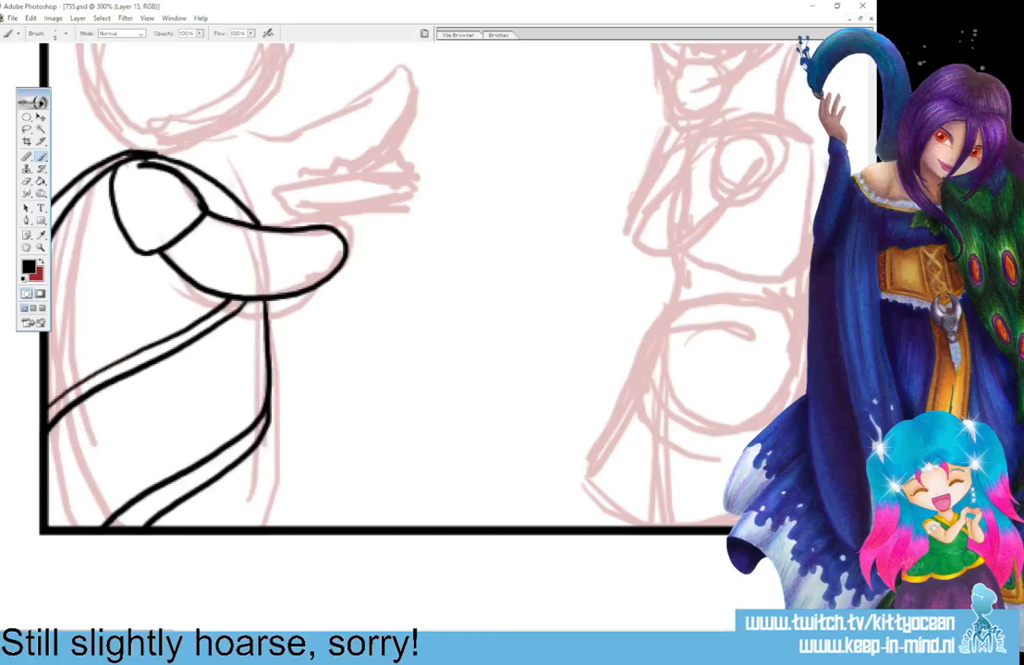
left_click_drag(74, 162, 44, 354)
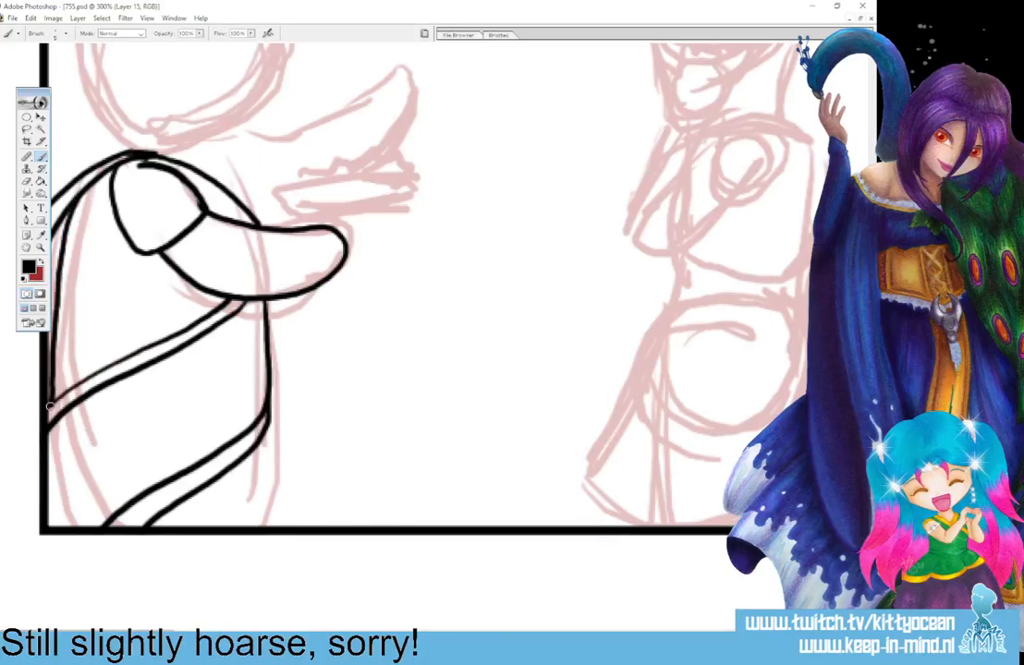
left_click_drag(266, 407, 278, 602)
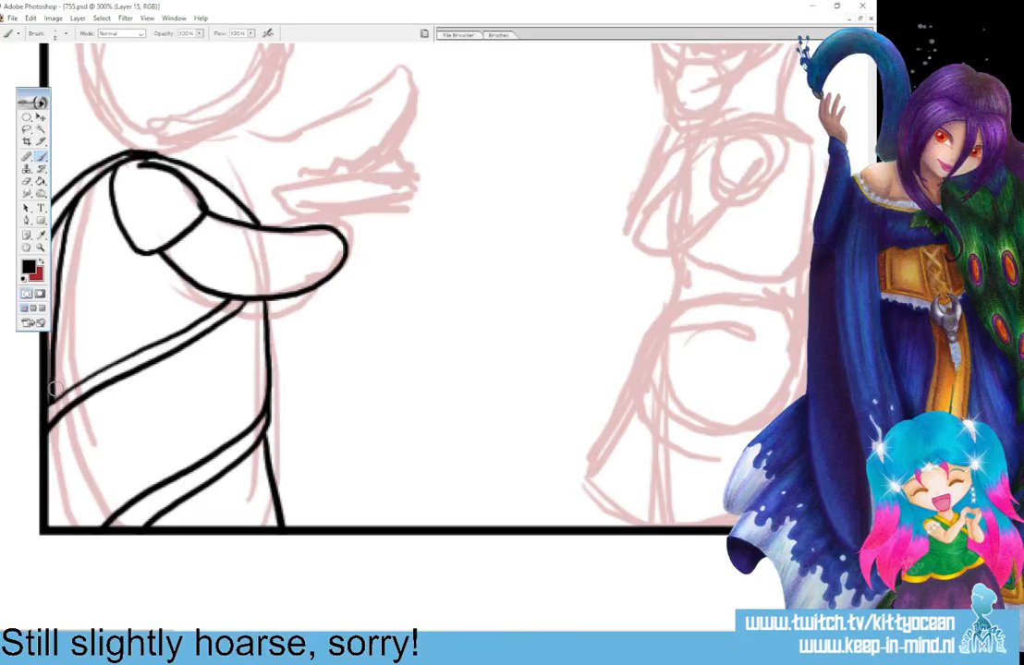
Ink the left figure's round head outline above the shoulders and the garment's neckline edge running down to the arm.
scroll(53, 389, "up", 5)
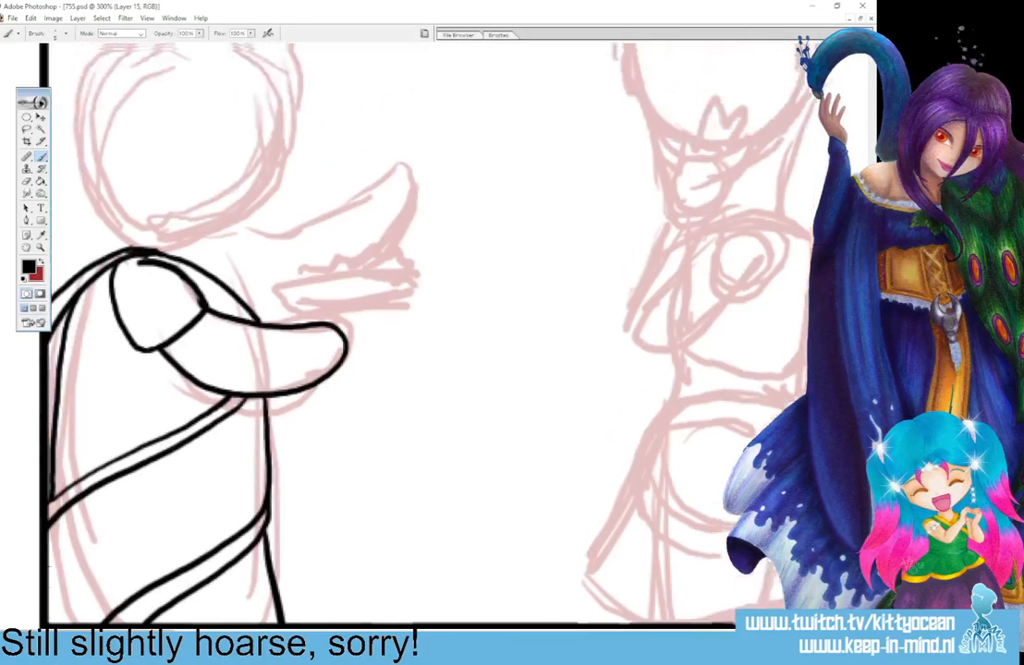
mouse_move(196, 335)
left_mouse_down()
mouse_move(280, 250)
mouse_move(281, 205)
mouse_move(257, 155)
mouse_move(181, 122)
mouse_move(138, 127)
mouse_move(87, 171)
mouse_move(83, 218)
mouse_move(96, 269)
mouse_move(118, 308)
left_mouse_up()
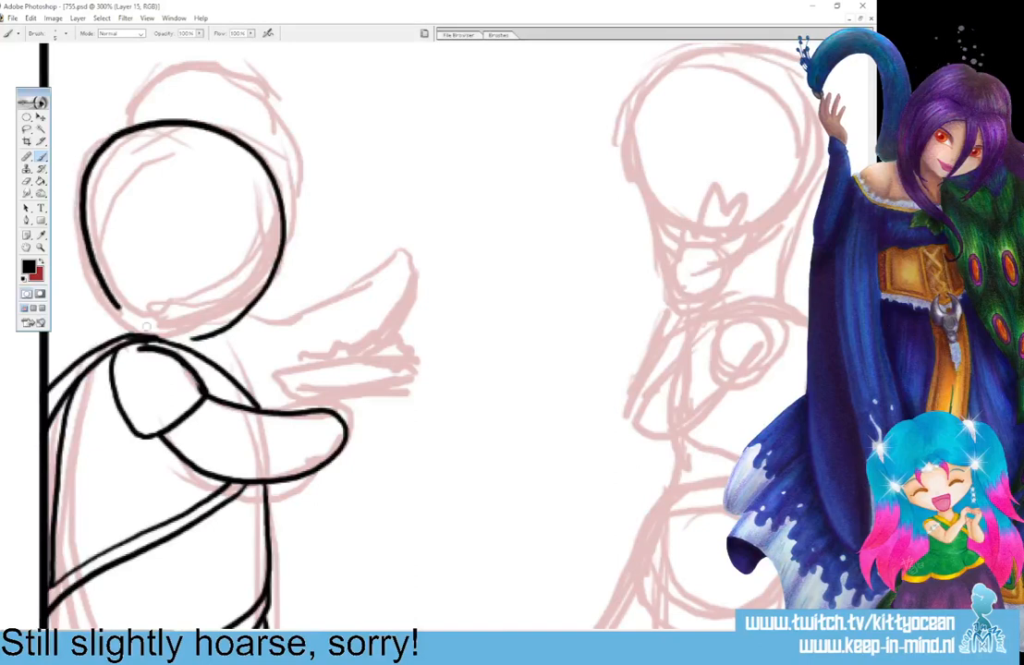
key("ctrl+z")
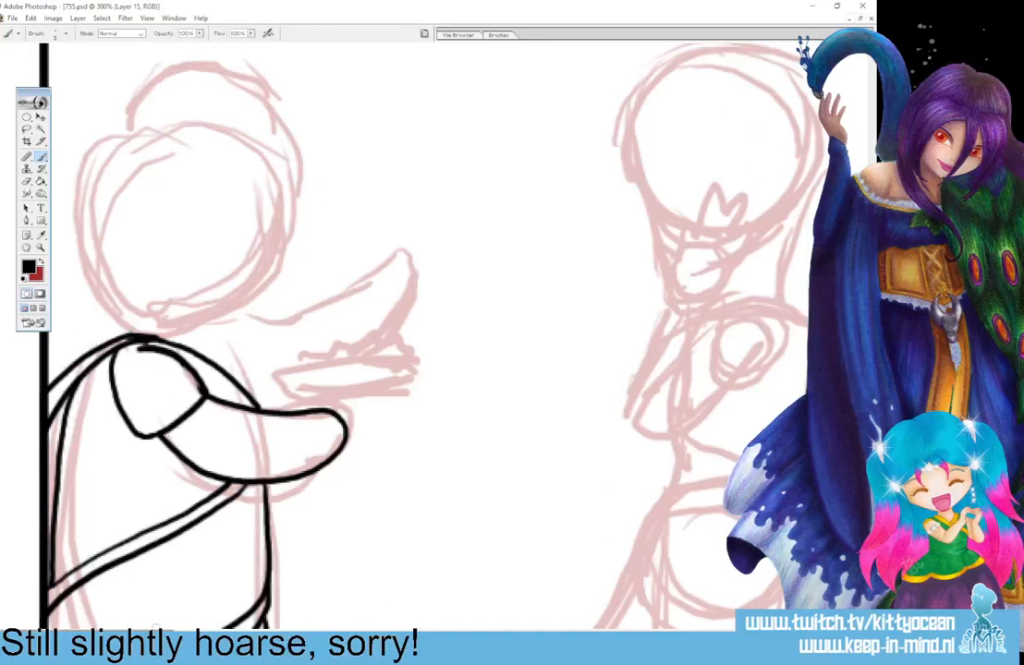
mouse_move(185, 339)
left_mouse_down()
mouse_move(238, 316)
mouse_move(274, 225)
left_mouse_up()
key("ctrl+z")
mouse_move(178, 336)
left_mouse_down()
mouse_move(245, 316)
mouse_move(278, 254)
mouse_move(276, 184)
mouse_move(231, 140)
mouse_move(129, 132)
mouse_move(70, 211)
mouse_move(81, 262)
mouse_move(171, 325)
left_mouse_up()
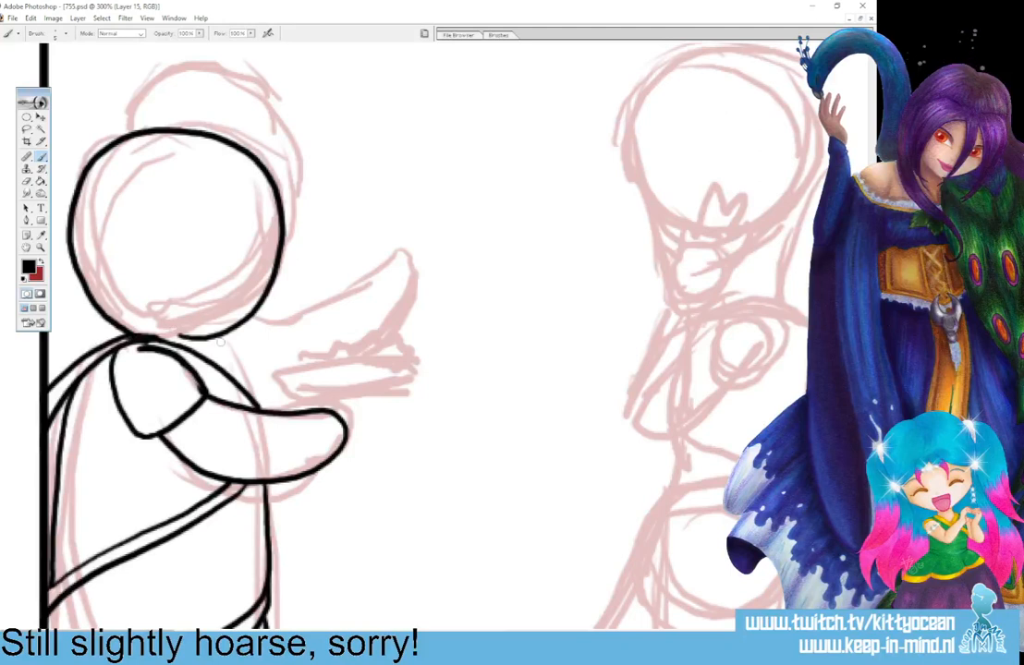
left_click_drag(197, 337, 255, 415)
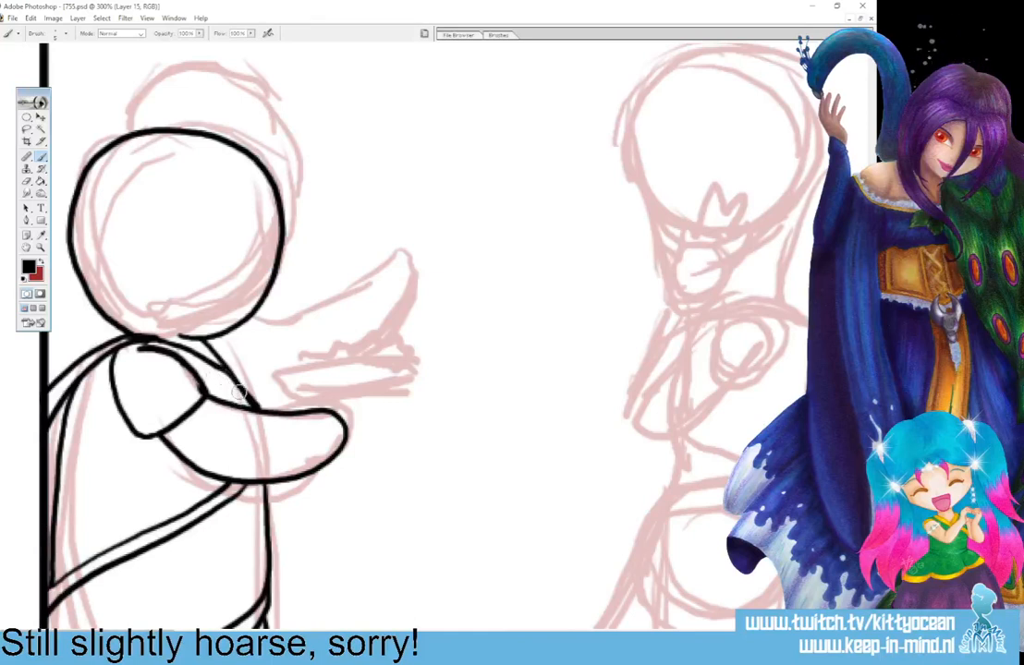
Ink the left figure's far arm and a shallow dish heaped with small pieces of food above the hand.
mouse_move(256, 407)
left_mouse_down()
mouse_move(310, 407)
mouse_move(301, 392)
mouse_move(423, 388)
left_mouse_up()
mouse_move(330, 412)
left_mouse_down()
mouse_move(409, 410)
mouse_move(426, 389)
left_mouse_up()
mouse_move(297, 391)
left_mouse_down()
mouse_move(299, 381)
mouse_move(365, 366)
mouse_move(373, 372)
mouse_move(351, 386)
mouse_move(331, 384)
mouse_move(408, 381)
mouse_move(384, 384)
left_mouse_up()
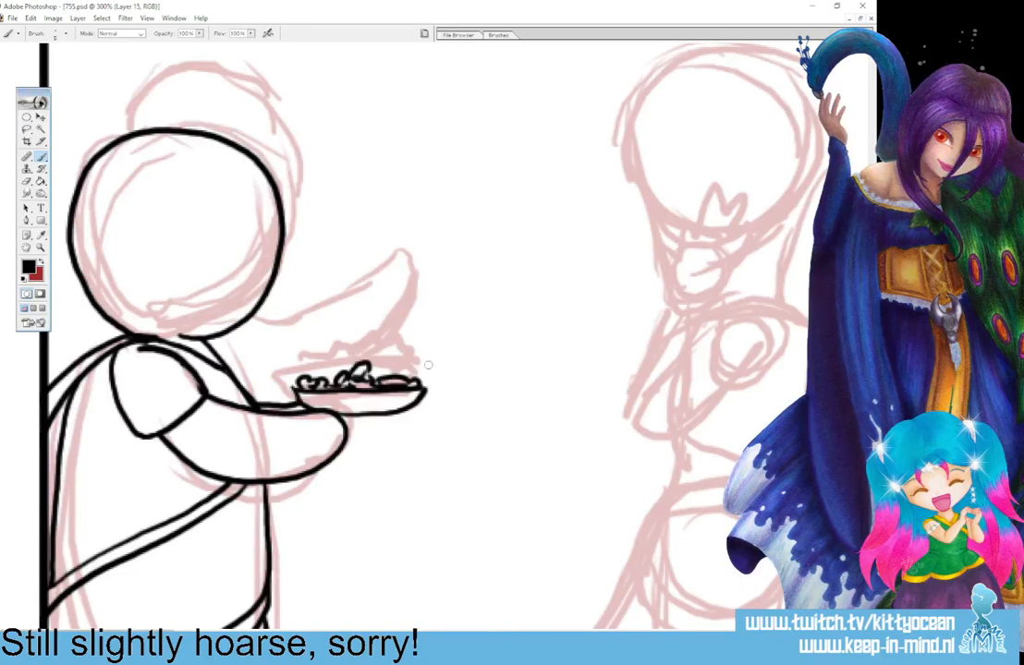
Ink the left figure's face with a curved closed eye, an open smiling mouth and a raised eyebrow.
mouse_move(232, 249)
left_mouse_down()
mouse_move(243, 231)
mouse_move(256, 245)
mouse_move(233, 251)
mouse_move(214, 286)
mouse_move(220, 316)
mouse_move(237, 309)
left_mouse_up()
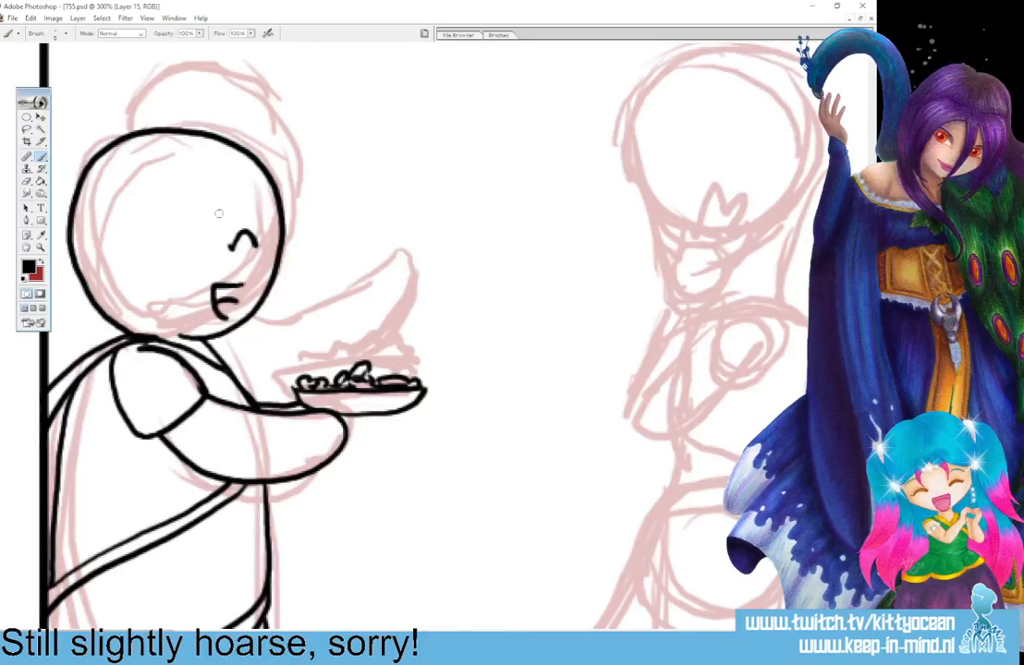
left_click_drag(218, 213, 255, 199)
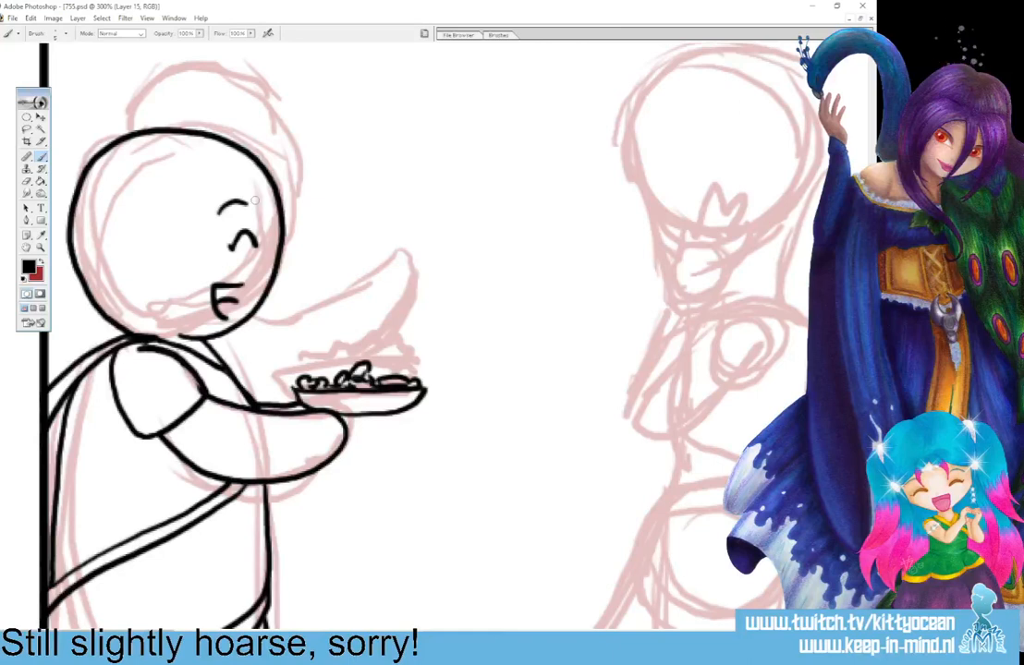
Ink the rear figure's raised sleeved arm reaching over the dish, and erase the head outline tried out behind the front figure's head.
mouse_move(109, 139)
left_mouse_down()
mouse_move(127, 97)
mouse_move(165, 69)
mouse_move(239, 65)
mouse_move(268, 85)
mouse_move(304, 138)
mouse_move(310, 195)
mouse_move(279, 255)
left_mouse_up()
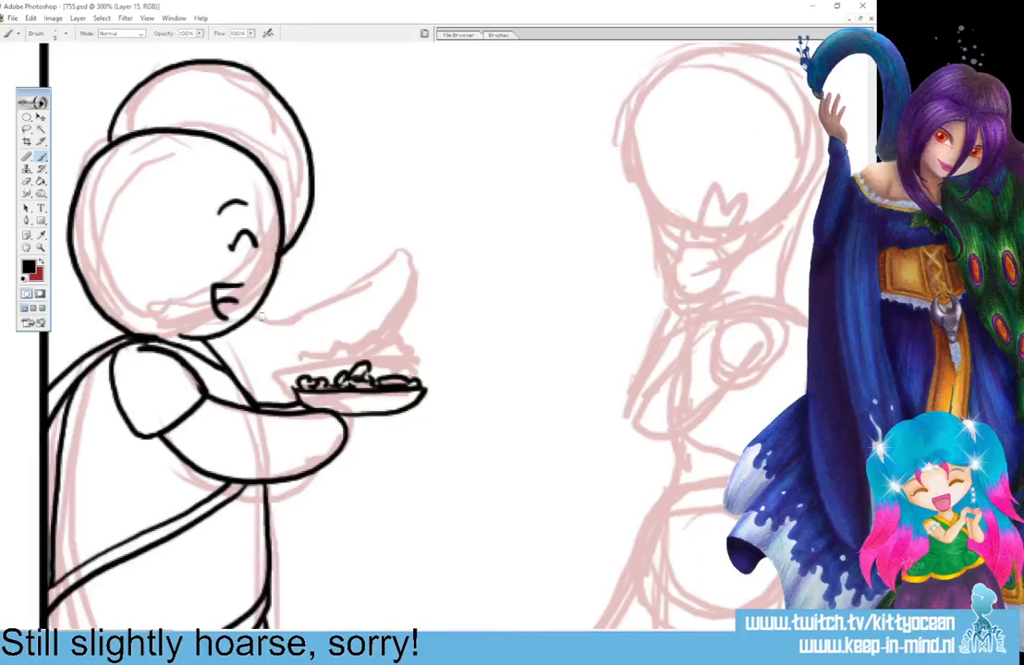
mouse_move(258, 319)
left_mouse_down()
mouse_move(281, 322)
mouse_move(358, 292)
mouse_move(387, 341)
mouse_move(368, 364)
left_mouse_up()
mouse_move(361, 290)
left_mouse_down()
mouse_move(404, 266)
mouse_move(412, 310)
mouse_move(390, 338)
left_mouse_up()
left_click_drag(232, 333, 258, 405)
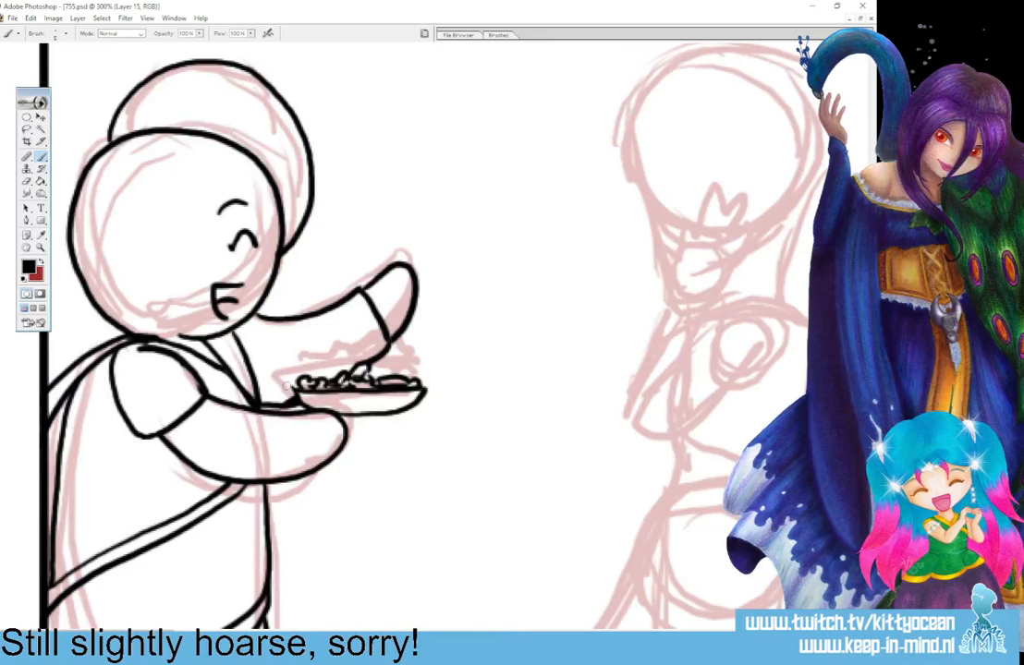
mouse_move(283, 253)
left_mouse_down()
mouse_move(301, 224)
mouse_move(309, 148)
mouse_move(242, 76)
mouse_move(202, 56)
mouse_move(129, 74)
mouse_move(111, 97)
mouse_move(105, 135)
mouse_move(90, 118)
mouse_move(129, 112)
left_mouse_up()
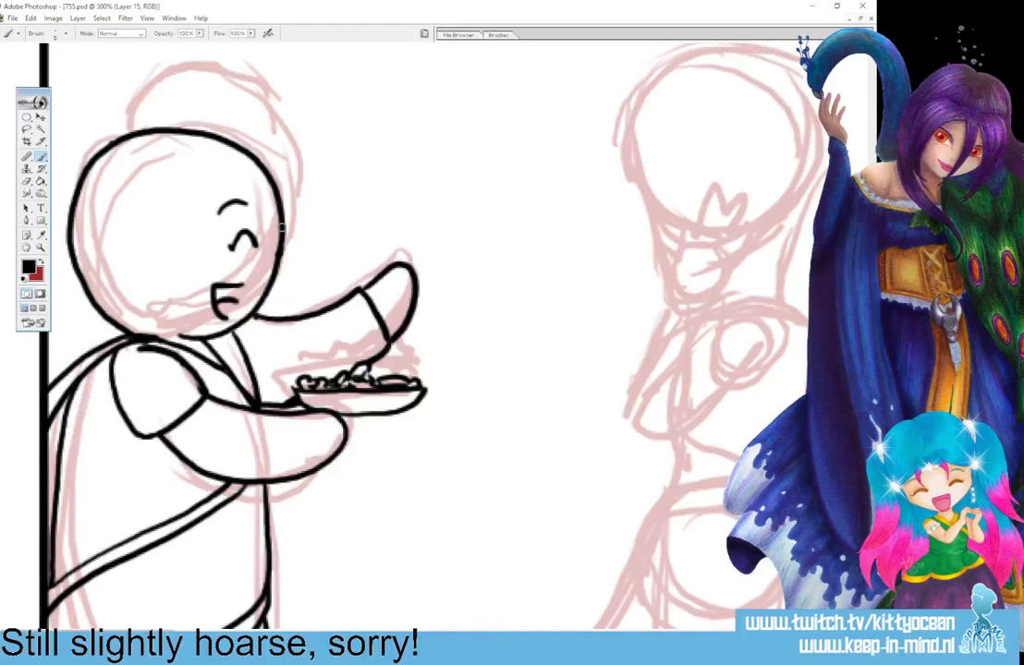
mouse_move(282, 226)
left_mouse_down()
mouse_move(306, 135)
mouse_move(290, 101)
mouse_move(253, 74)
mouse_move(159, 71)
mouse_move(111, 132)
left_mouse_up()
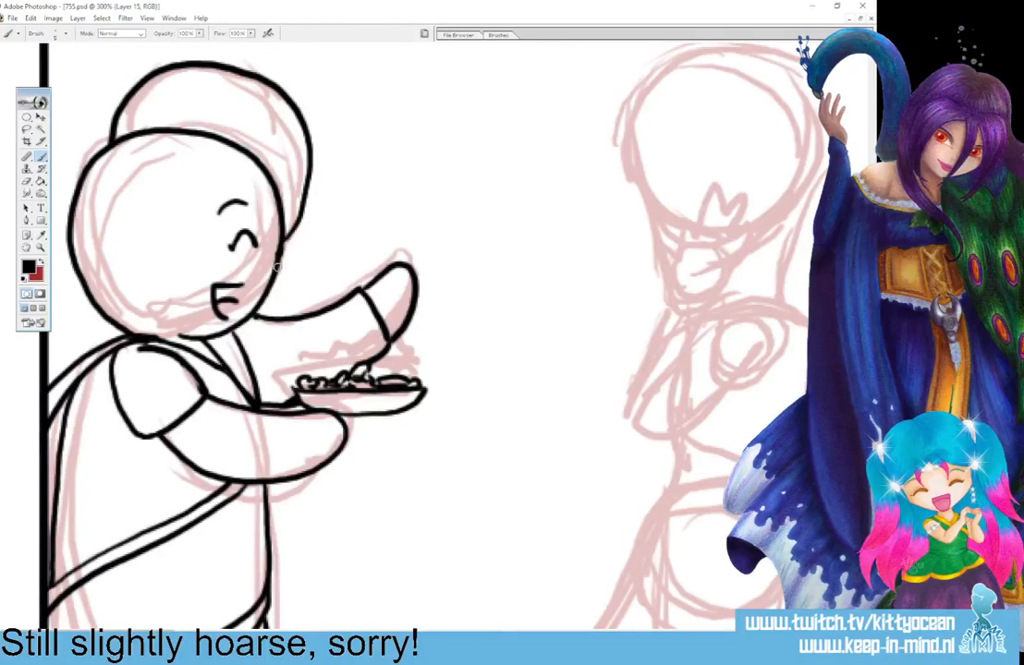
mouse_move(284, 257)
left_mouse_down()
mouse_move(321, 183)
mouse_move(296, 110)
left_mouse_up()
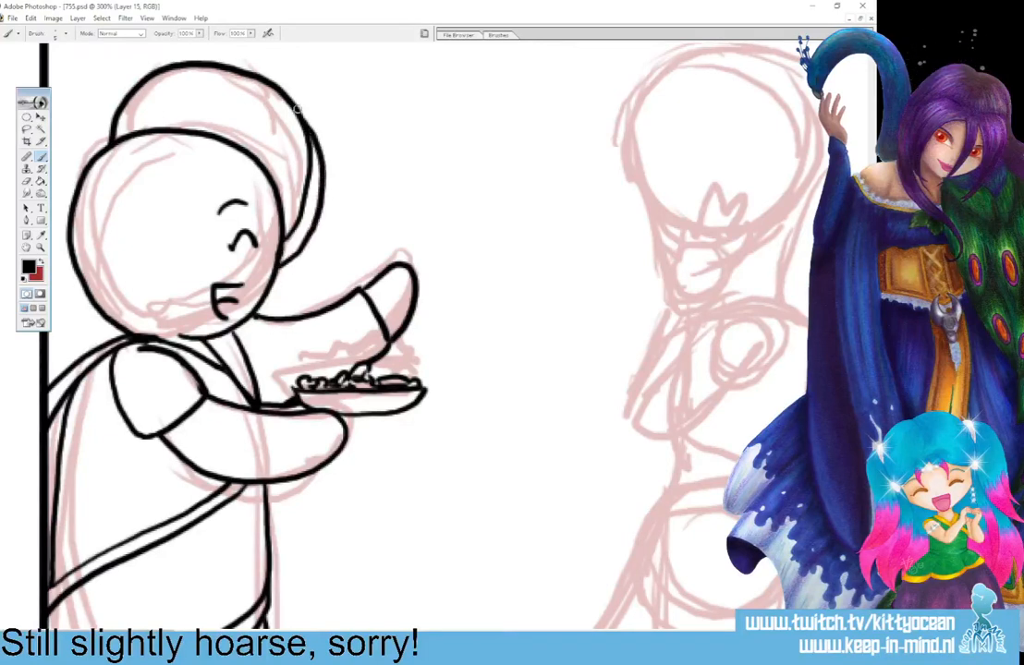
mouse_move(292, 227)
left_mouse_down()
mouse_move(299, 127)
mouse_move(310, 158)
mouse_move(313, 122)
left_mouse_up()
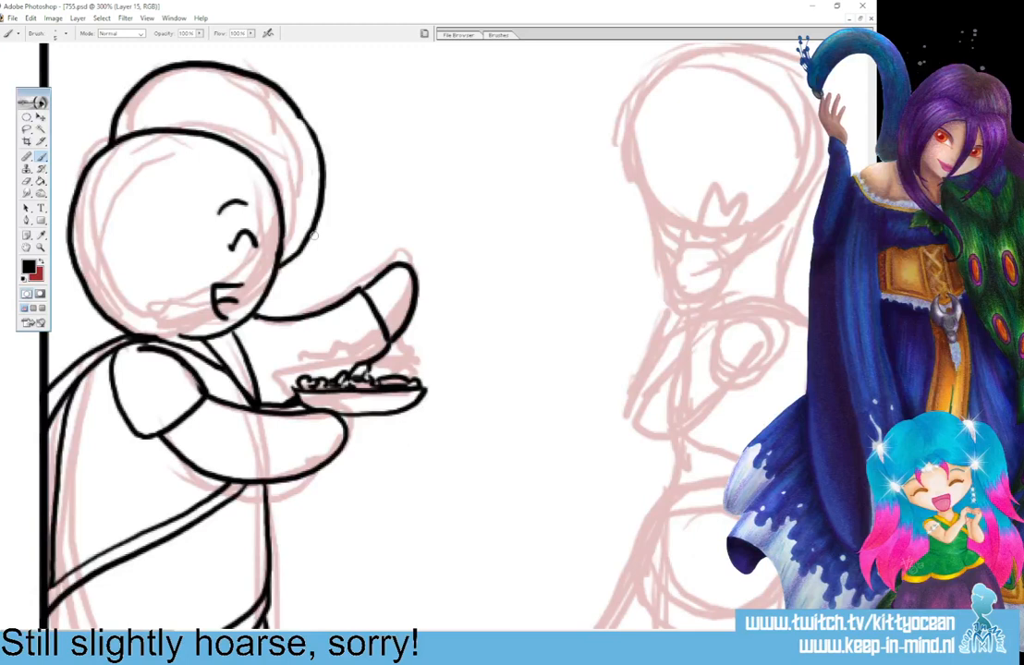
left_click_drag(306, 177, 279, 175)
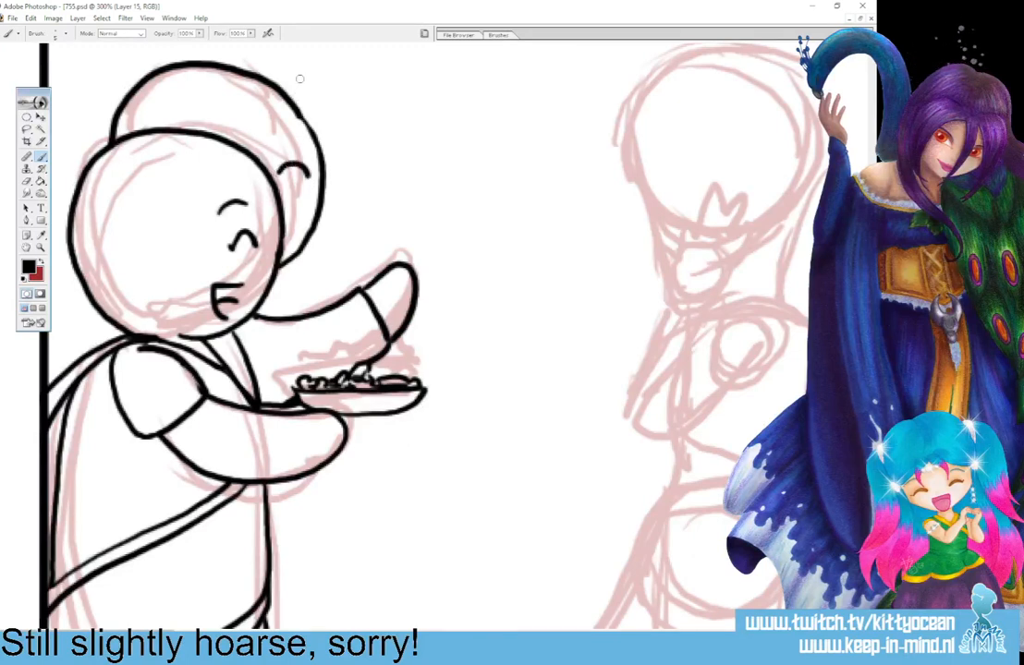
key("ctrl+z")
mouse_move(283, 179)
left_mouse_down()
mouse_move(296, 161)
mouse_move(303, 178)
left_mouse_up()
key("ctrl+z")
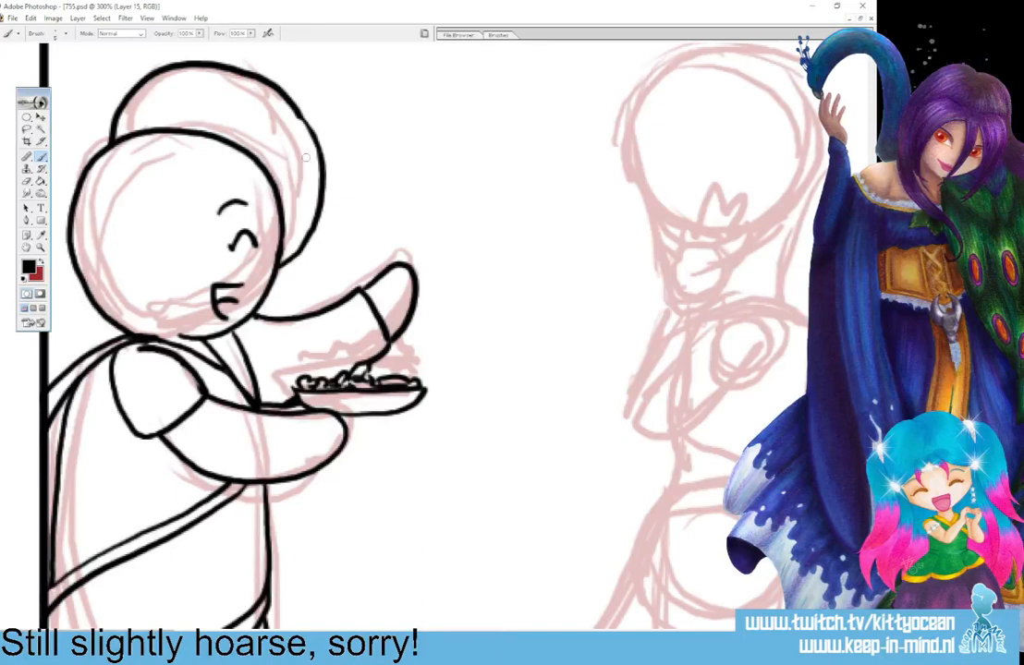
mouse_move(288, 261)
left_mouse_down()
mouse_move(317, 214)
mouse_move(320, 158)
mouse_move(306, 128)
mouse_move(259, 85)
mouse_move(194, 59)
mouse_move(117, 83)
mouse_move(101, 118)
mouse_move(131, 122)
left_mouse_up()
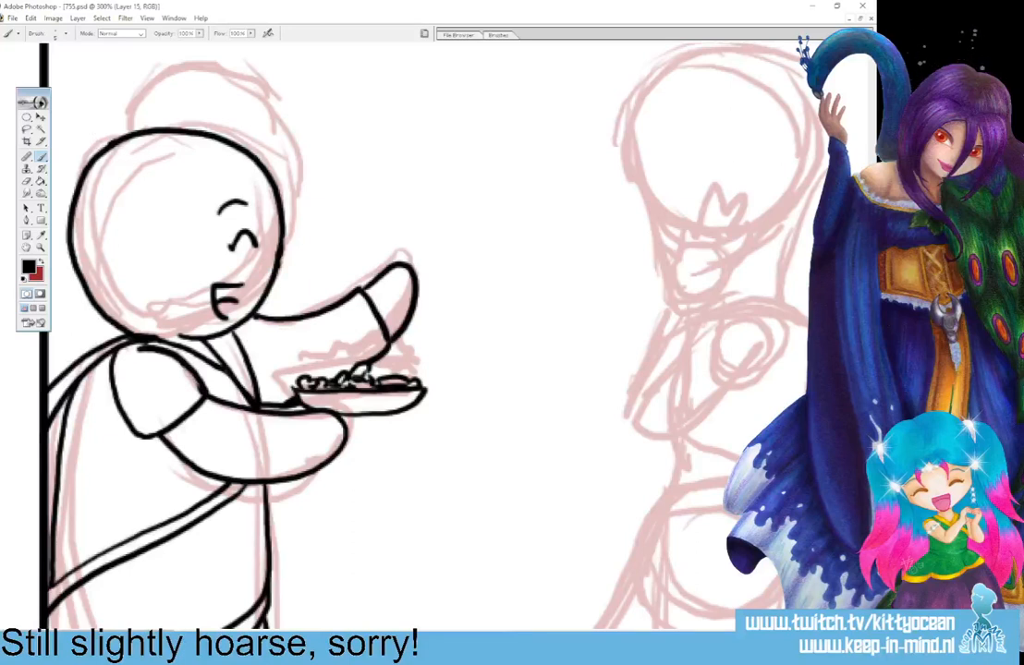
key("alt+bracketleft")
mouse_move(154, 277)
left_mouse_down()
mouse_move(168, 285)
mouse_move(312, 230)
mouse_move(292, 82)
mouse_move(104, 156)
mouse_move(220, 285)
left_mouse_up()
key("ctrl+z")
Draw a guide circle on a new layer, narrow it slightly, place it over the left figure's head and set its opacity to 30%.
key("ctrl+shift+alt+n")
mouse_move(462, 388)
left_mouse_down()
mouse_move(421, 238)
mouse_move(520, 164)
mouse_move(599, 176)
mouse_move(644, 230)
mouse_move(652, 297)
mouse_move(630, 360)
mouse_move(568, 394)
mouse_move(467, 389)
left_mouse_up()
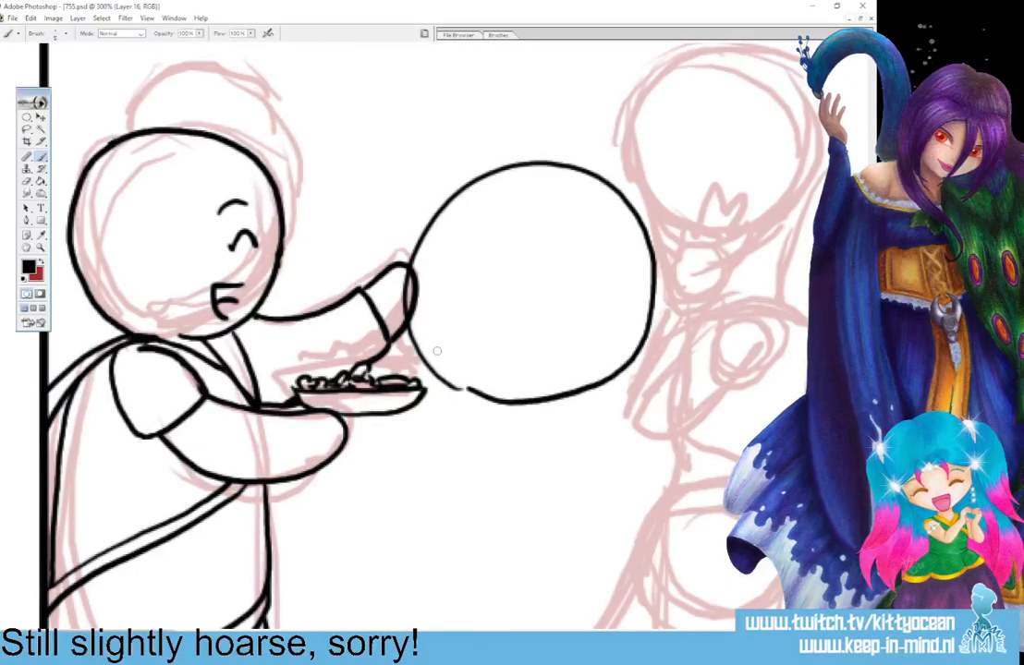
left_click(41, 117)
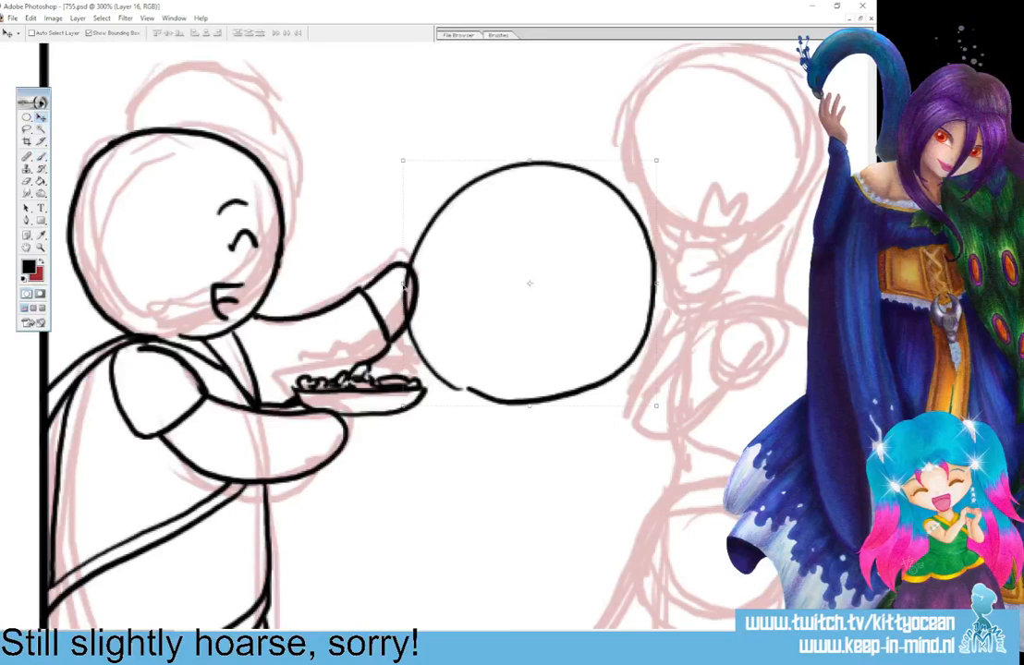
left_click_drag(420, 284, 425, 274)
left_click(426, 35)
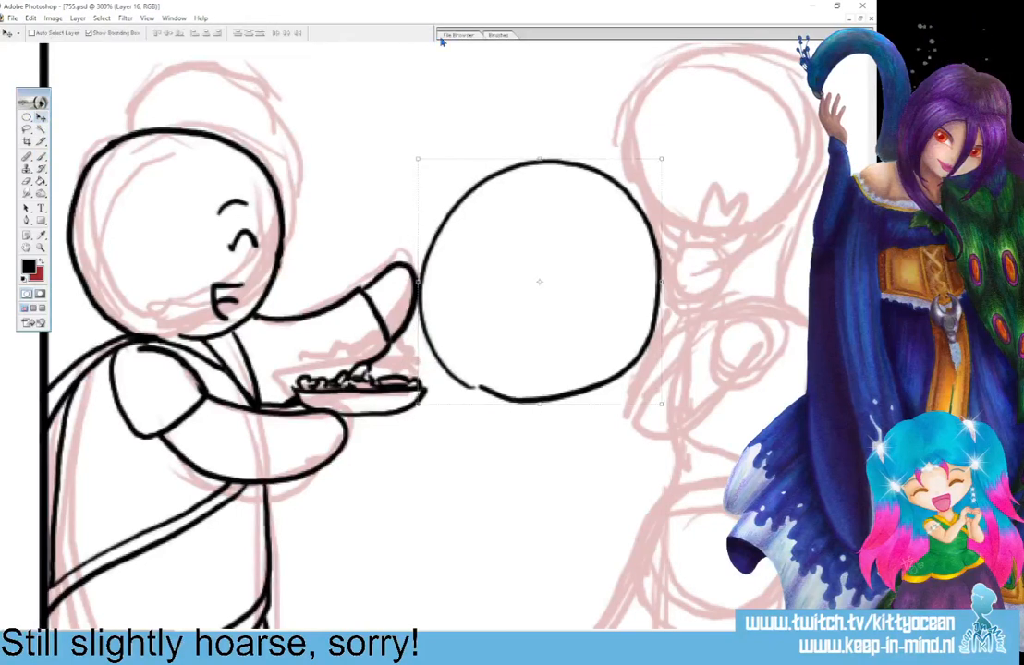
left_click_drag(632, 342, 279, 266)
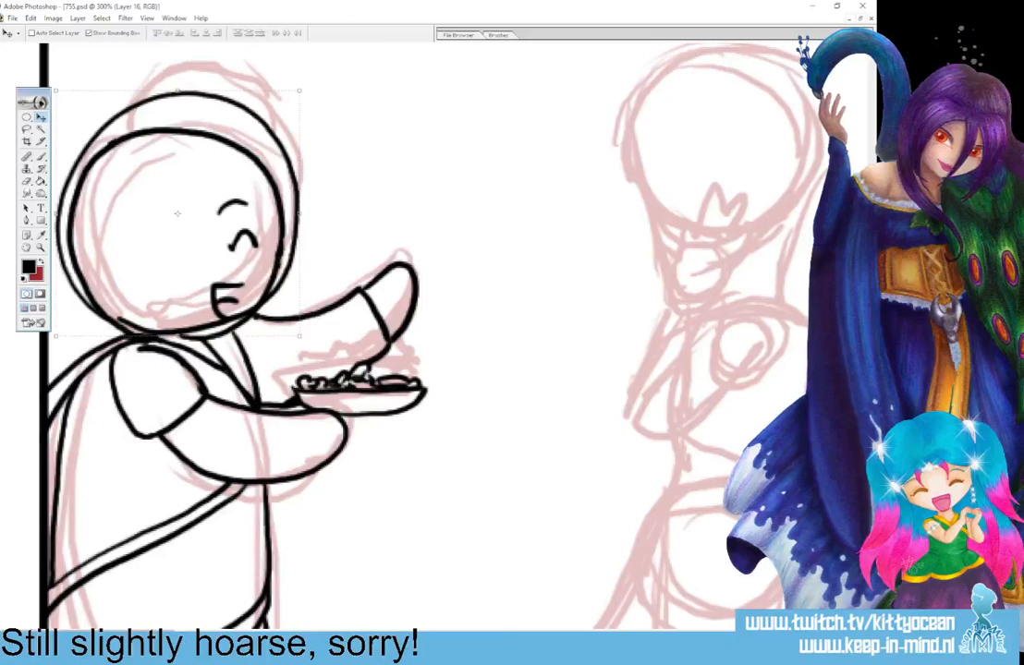
key("3")
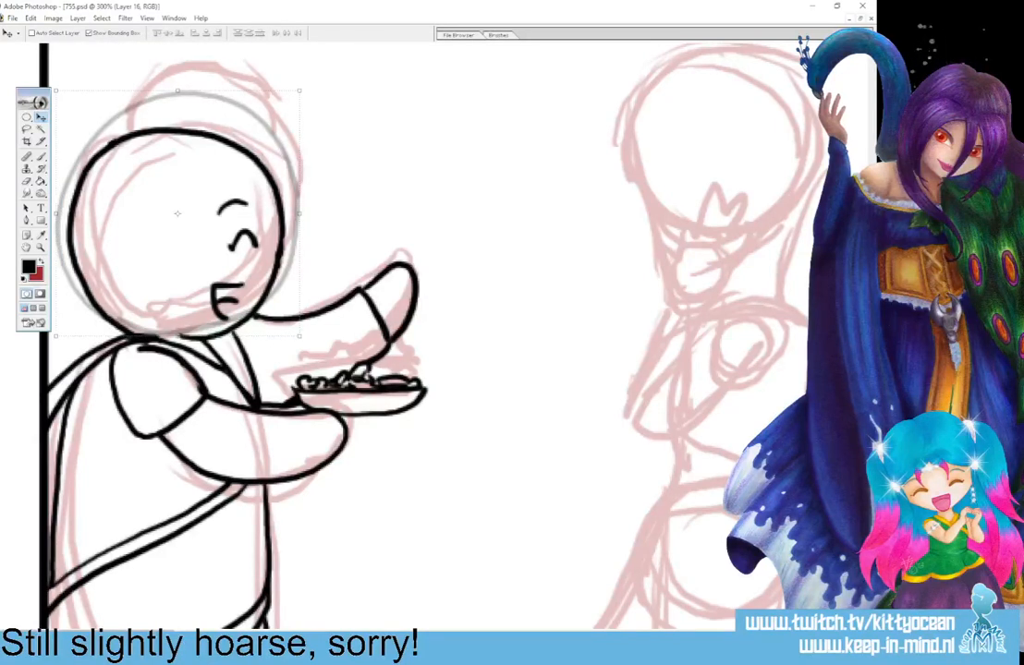
On the lineart layer, ink the rear figure's head along the guide circle with small facial marks, plus the garment edge beside the front figure's skirt.
key("alt+bracketleft")
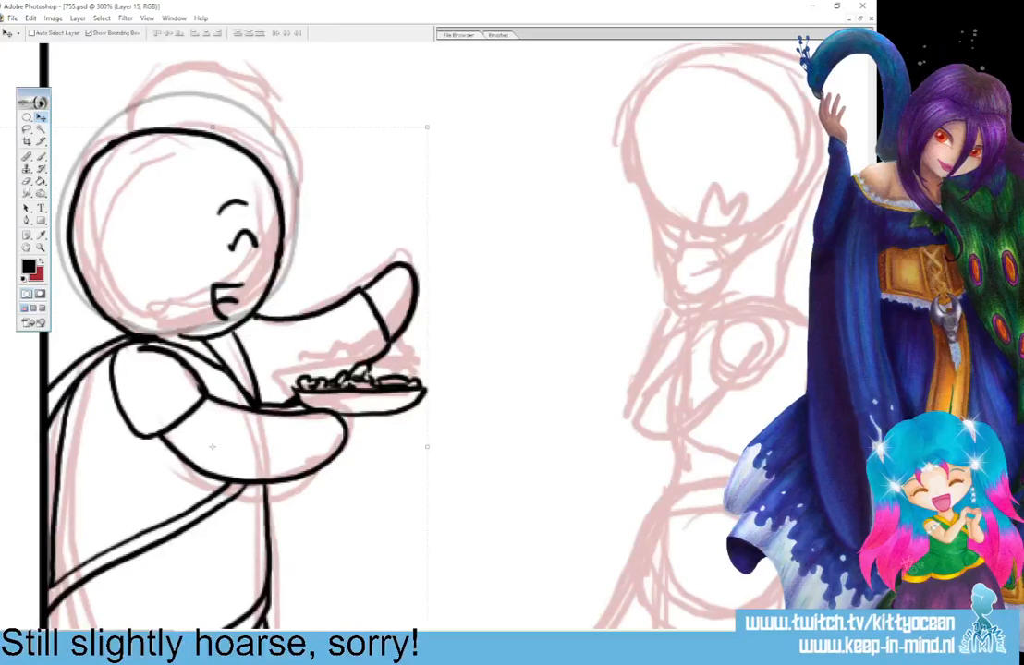
key("alt+bracketleft")
key("b")
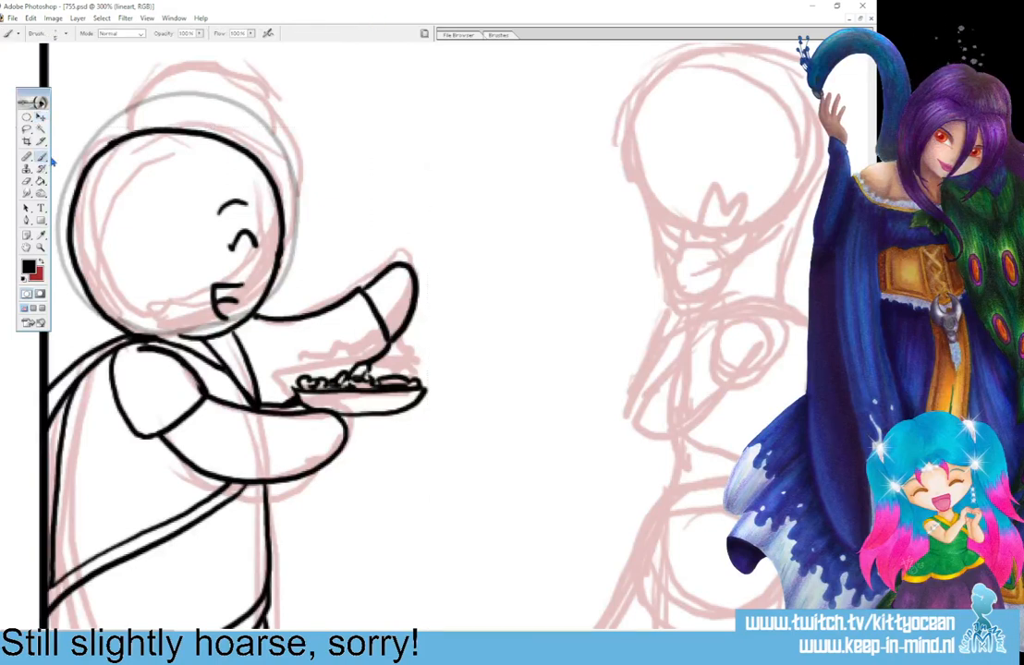
mouse_move(266, 298)
left_mouse_down()
mouse_move(301, 243)
mouse_move(294, 157)
mouse_move(215, 92)
mouse_move(137, 102)
mouse_move(53, 155)
mouse_move(61, 237)
mouse_move(117, 282)
left_mouse_up()
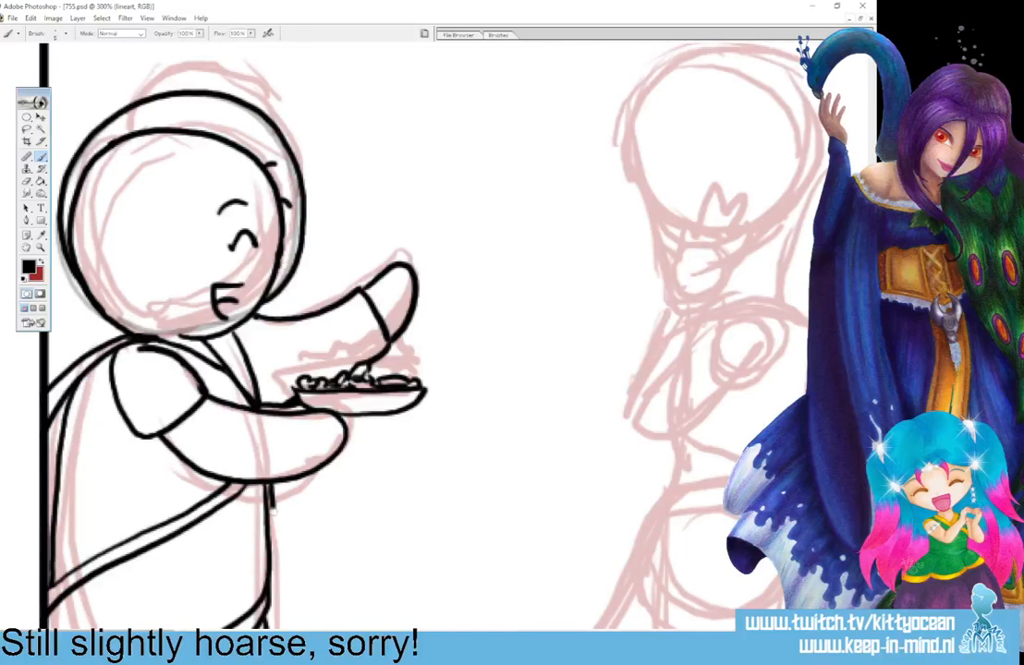
left_click_drag(237, 430, 283, 603)
scroll(245, 403, "down", 3)
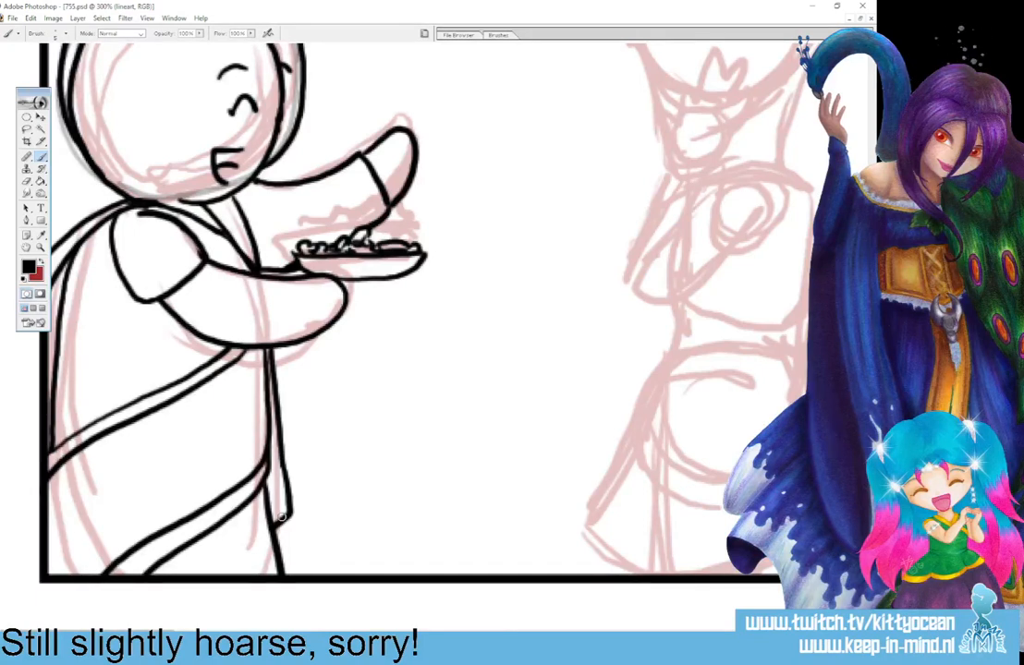
Ink the right figure's raised hand with five spread fingers in front of the lower face.
left_click_drag(346, 637, 447, 636)
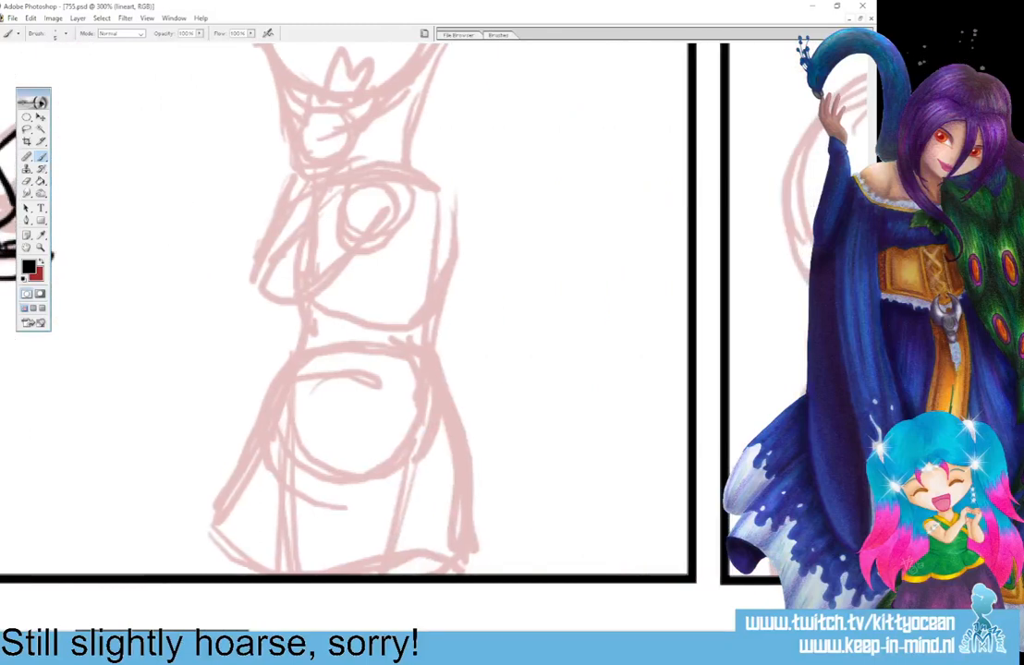
left_click_drag(871, 370, 872, 319)
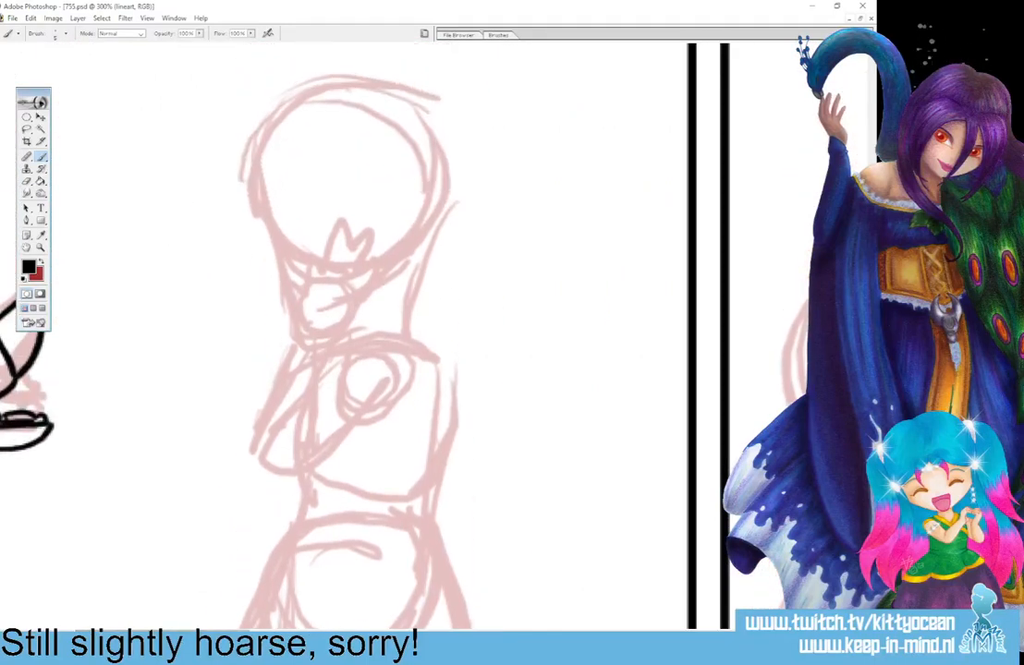
left_click_drag(295, 325, 296, 309)
mouse_move(333, 339)
left_mouse_down()
mouse_move(379, 298)
mouse_move(376, 312)
mouse_move(394, 256)
mouse_move(362, 227)
mouse_move(361, 243)
mouse_move(361, 228)
left_mouse_up()
mouse_move(319, 274)
left_mouse_down()
mouse_move(324, 229)
mouse_move(335, 275)
left_mouse_up()
mouse_move(298, 317)
left_mouse_down()
mouse_move(304, 249)
mouse_move(315, 276)
left_mouse_up()
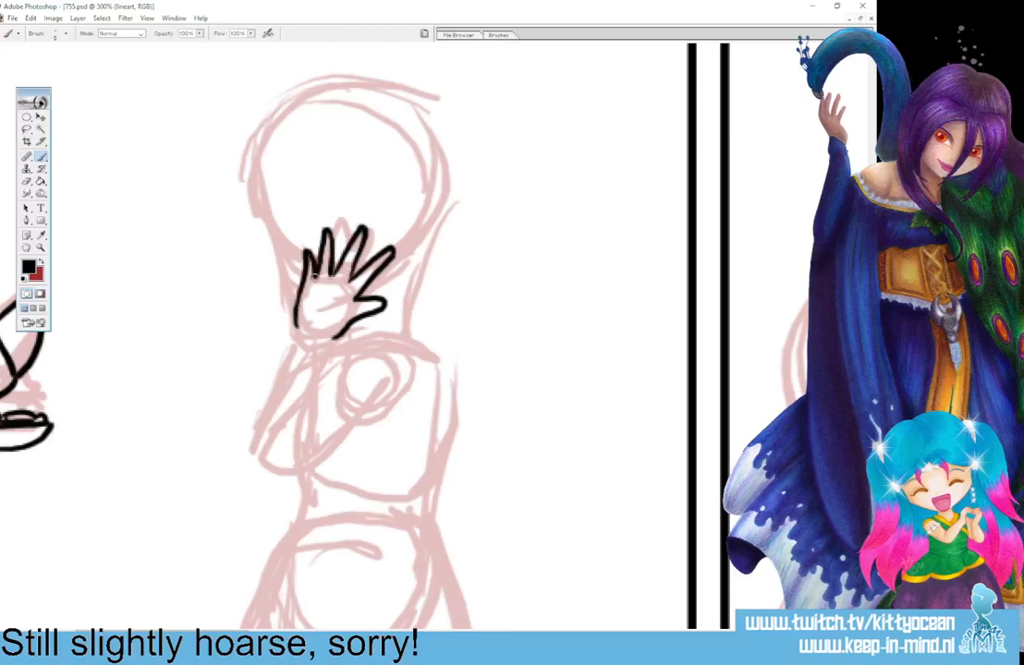
mouse_move(294, 325)
left_mouse_down()
mouse_move(312, 343)
mouse_move(333, 337)
mouse_move(298, 323)
mouse_move(332, 336)
left_mouse_up()
key("ctrl+z")
Select the inked hand, scale it proportionally to 92.6% and move it slightly down towards the wrist.
left_click(28, 131)
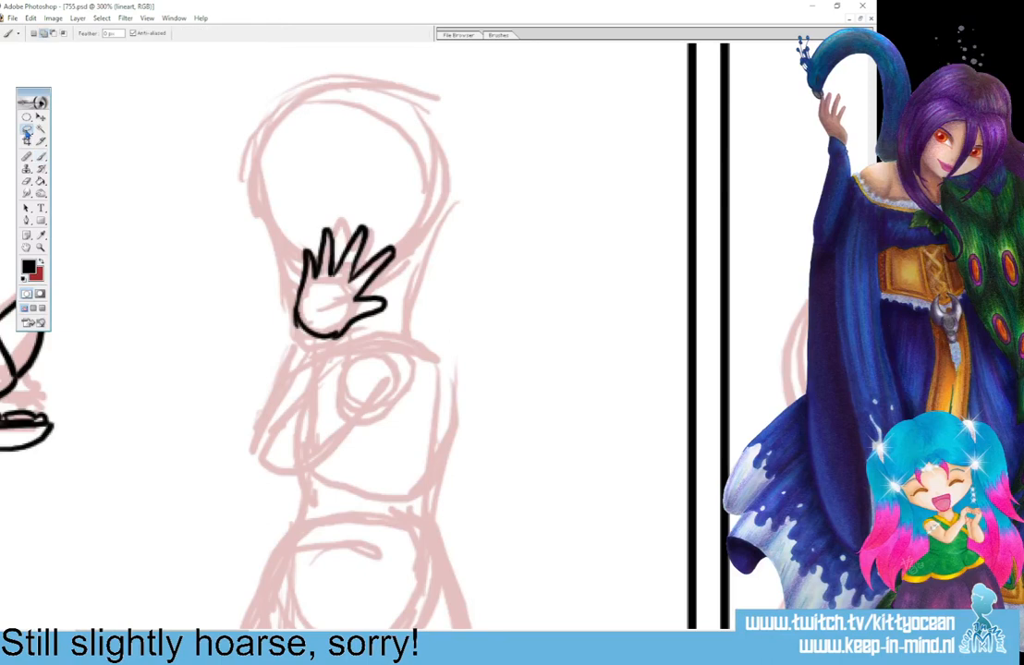
mouse_move(264, 307)
left_mouse_down()
mouse_move(301, 367)
mouse_move(284, 358)
left_mouse_up()
left_click(40, 118)
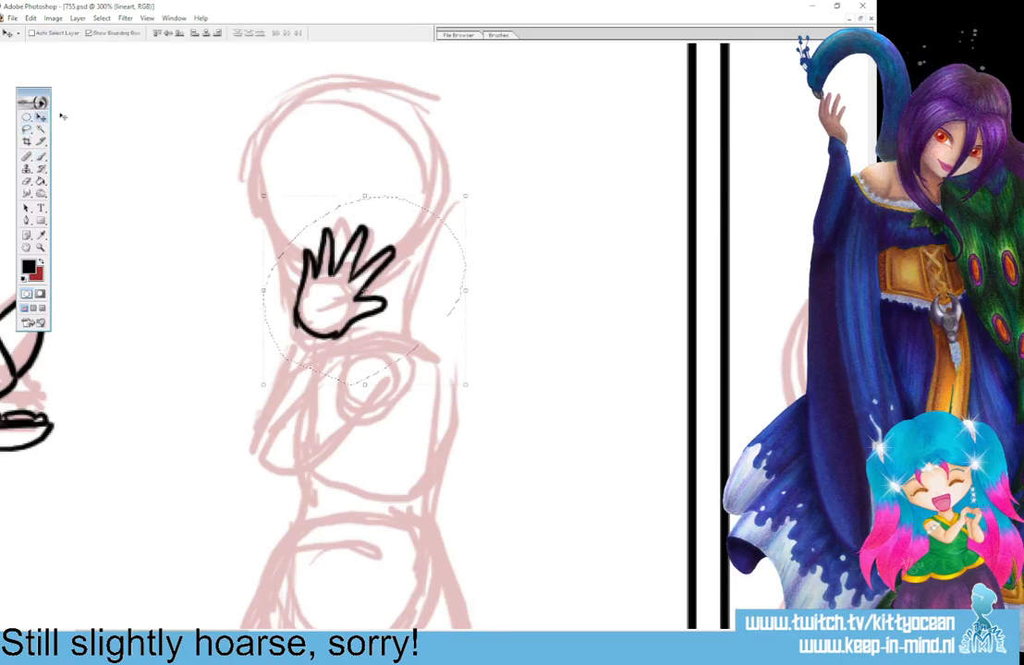
left_click_drag(465, 196, 454, 207)
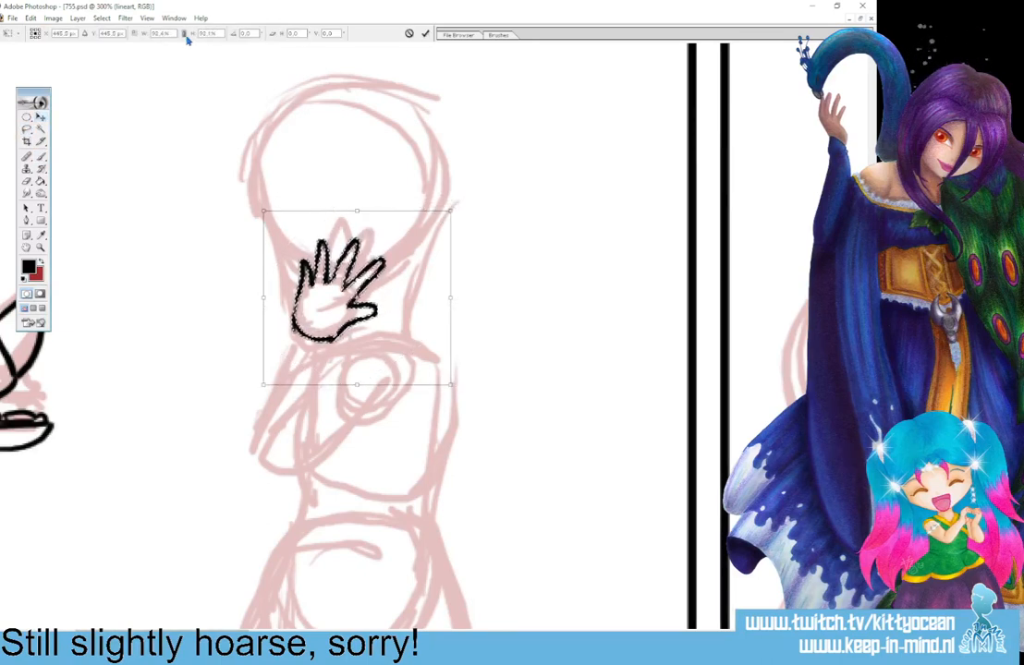
left_click(185, 34)
left_click_drag(364, 289, 362, 298)
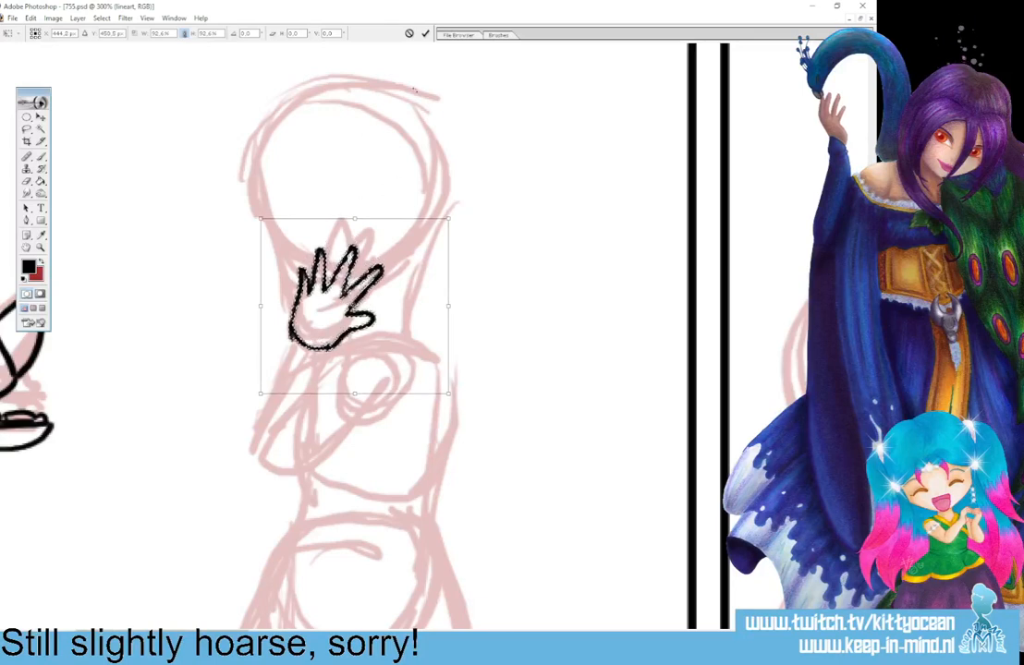
left_click(425, 33)
key("ctrl+d")
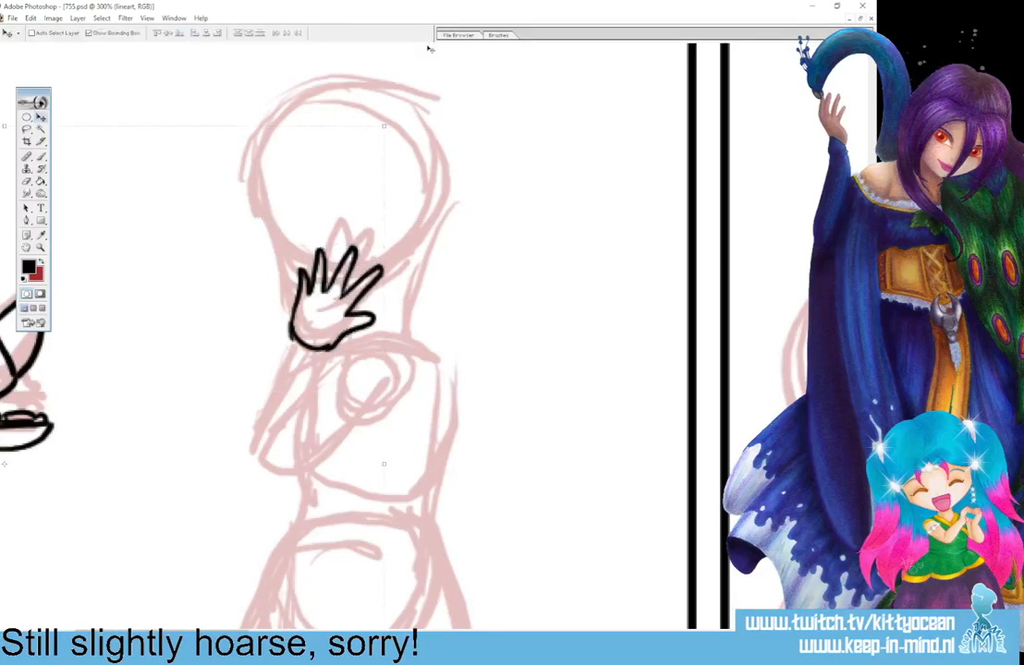
Ink the right figure's wrist cuff, the bent forearm and elbow, and the rounded upper arm up to the shoulder.
key("b")
mouse_move(288, 342)
left_mouse_down()
mouse_move(318, 363)
mouse_move(325, 355)
mouse_move(290, 438)
left_mouse_up()
left_click_drag(314, 383, 300, 450)
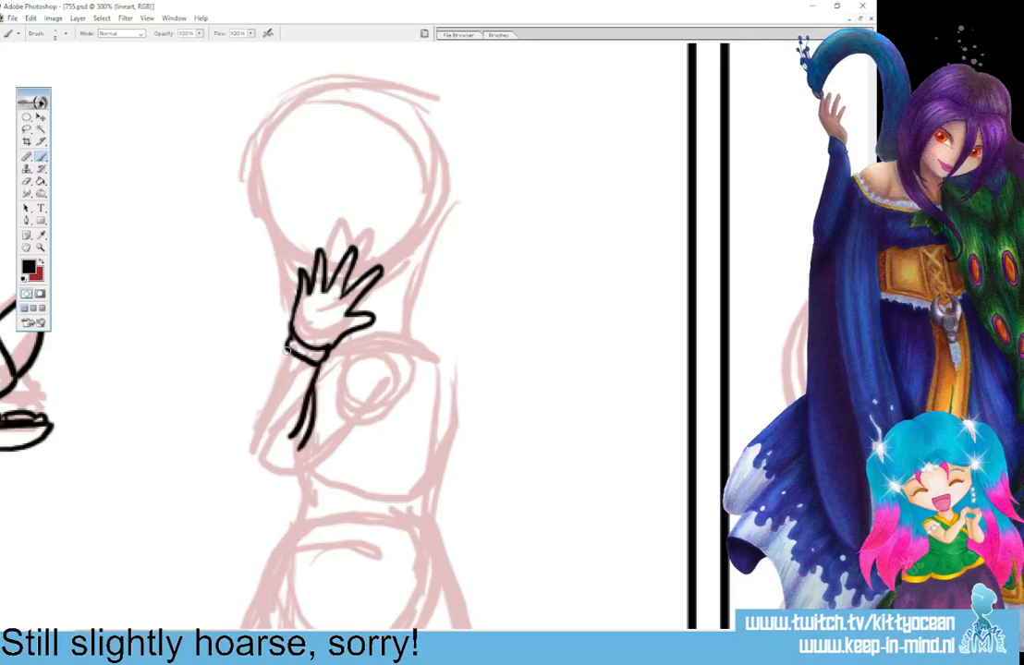
mouse_move(294, 354)
left_mouse_down()
mouse_move(259, 458)
mouse_move(278, 470)
mouse_move(315, 460)
mouse_move(375, 407)
left_mouse_up()
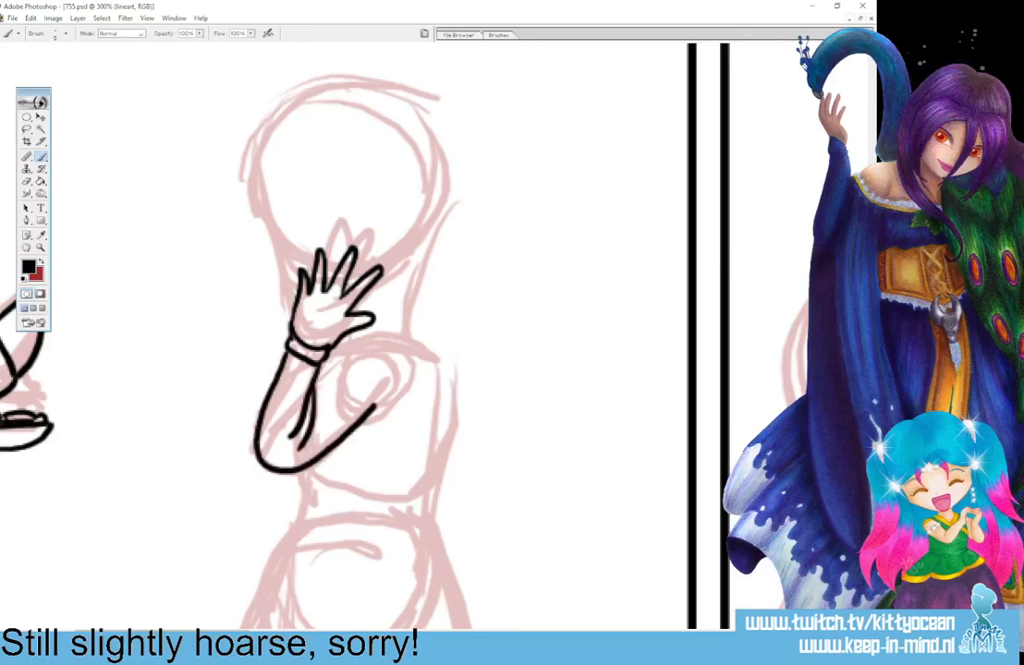
mouse_move(318, 385)
left_mouse_down()
mouse_move(375, 358)
mouse_move(390, 382)
mouse_move(375, 409)
left_mouse_up()
mouse_move(300, 403)
left_mouse_down()
mouse_move(294, 438)
mouse_move(308, 375)
mouse_move(286, 430)
mouse_move(314, 374)
mouse_move(309, 448)
left_mouse_up()
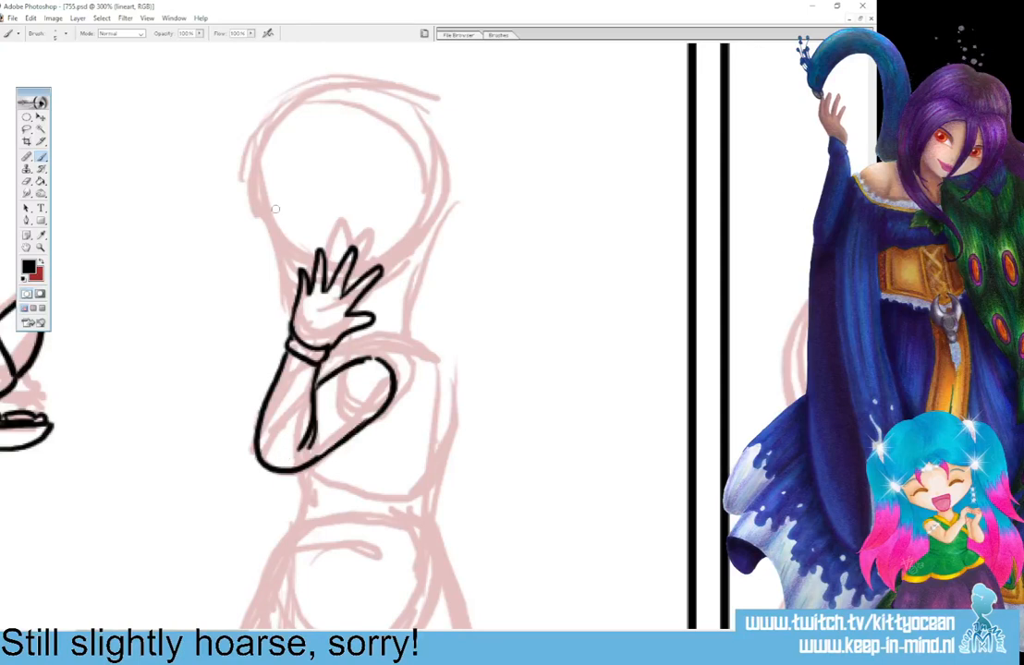
Ink the right figure's face profile from forehead over the nose to the hand, with an oval eye and a short eyebrow.
mouse_move(271, 189)
left_mouse_down()
mouse_move(284, 249)
mouse_move(271, 266)
mouse_move(290, 298)
left_mouse_up()
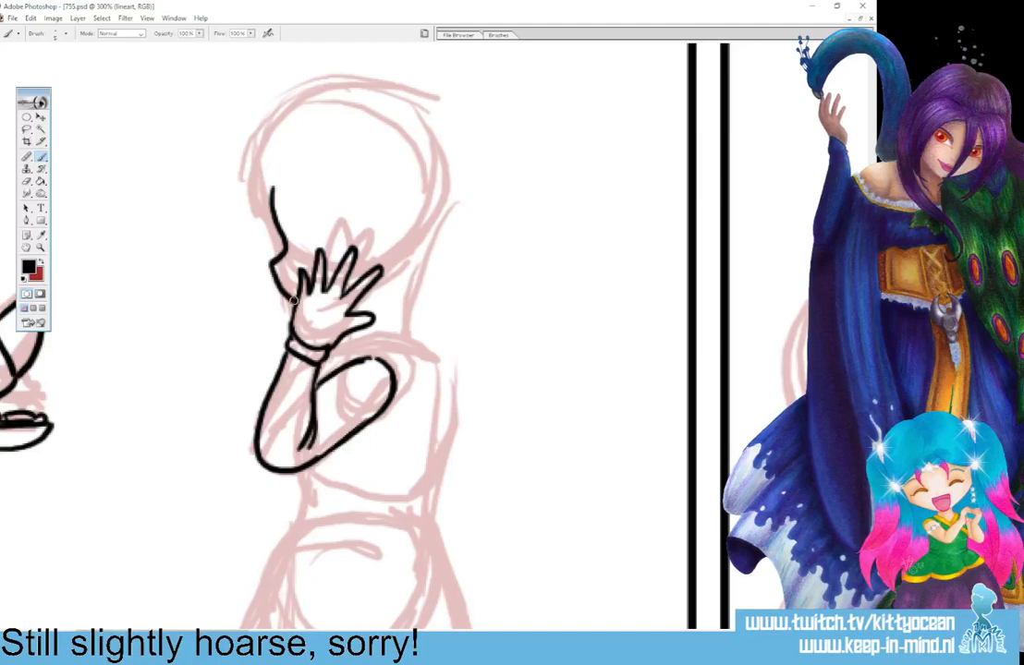
key("ctrl+z")
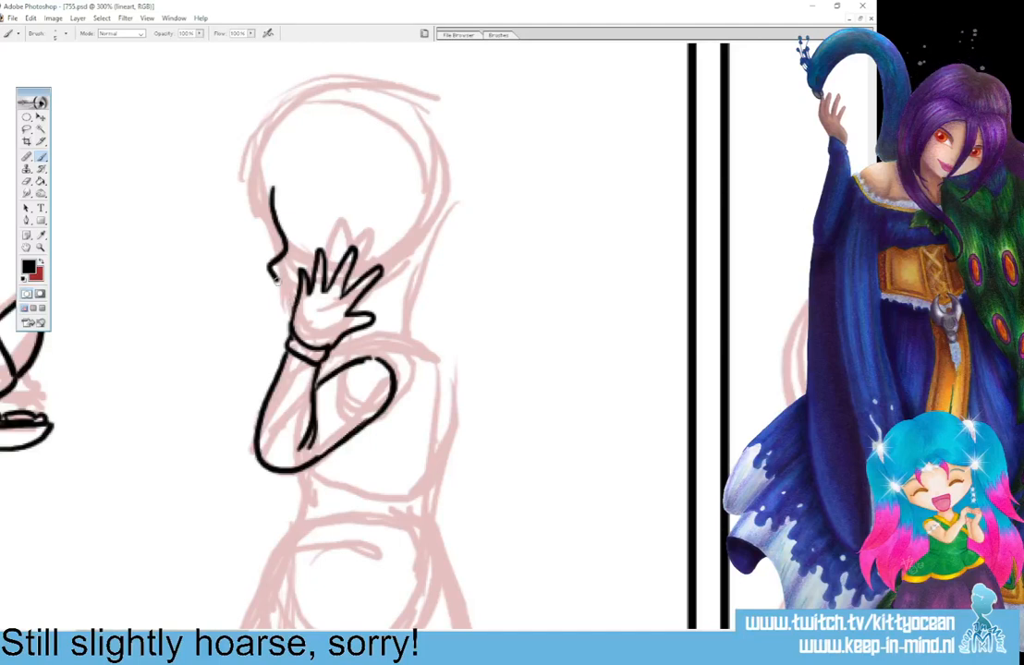
left_click_drag(276, 282, 294, 298)
mouse_move(295, 226)
left_mouse_down()
mouse_move(309, 226)
mouse_move(300, 244)
mouse_move(317, 207)
left_mouse_up()
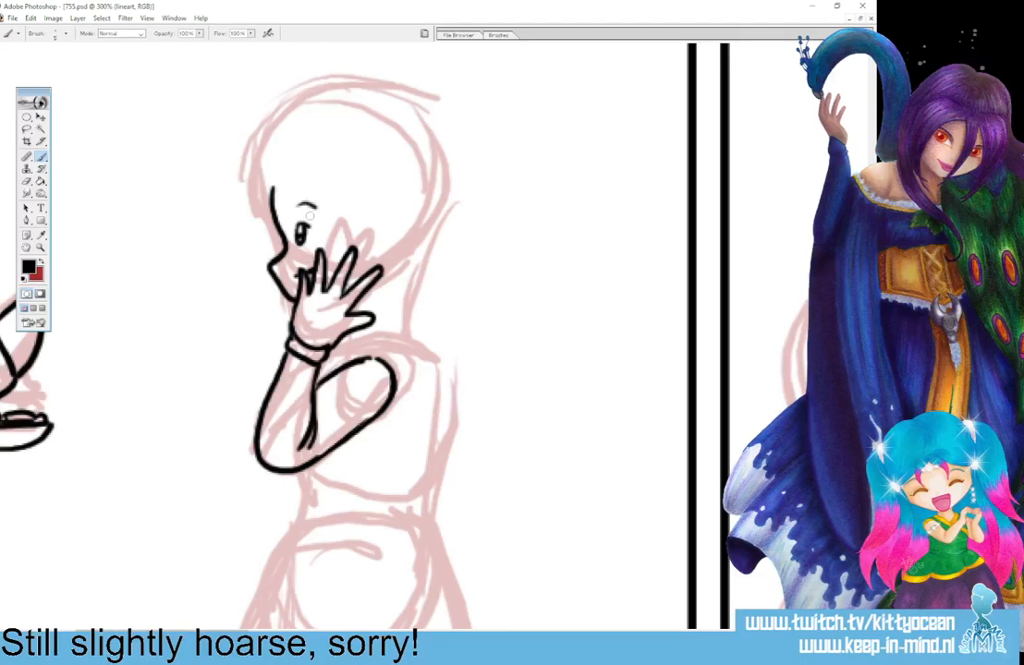
left_click(27, 129)
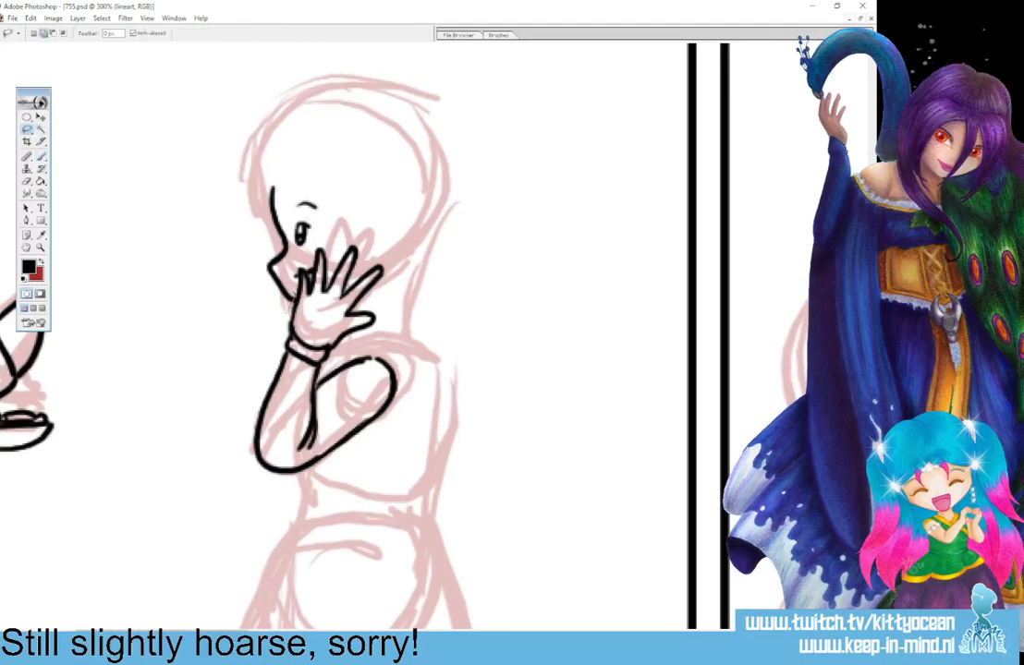
Select the face profile, eye and eyebrow, scale them to about 114.3% width and 107.4% height, and realign them with the raised hand.
mouse_move(317, 239)
left_mouse_down()
mouse_move(251, 299)
mouse_move(294, 300)
left_mouse_up()
left_click(41, 118)
left_click_drag(333, 156, 349, 145)
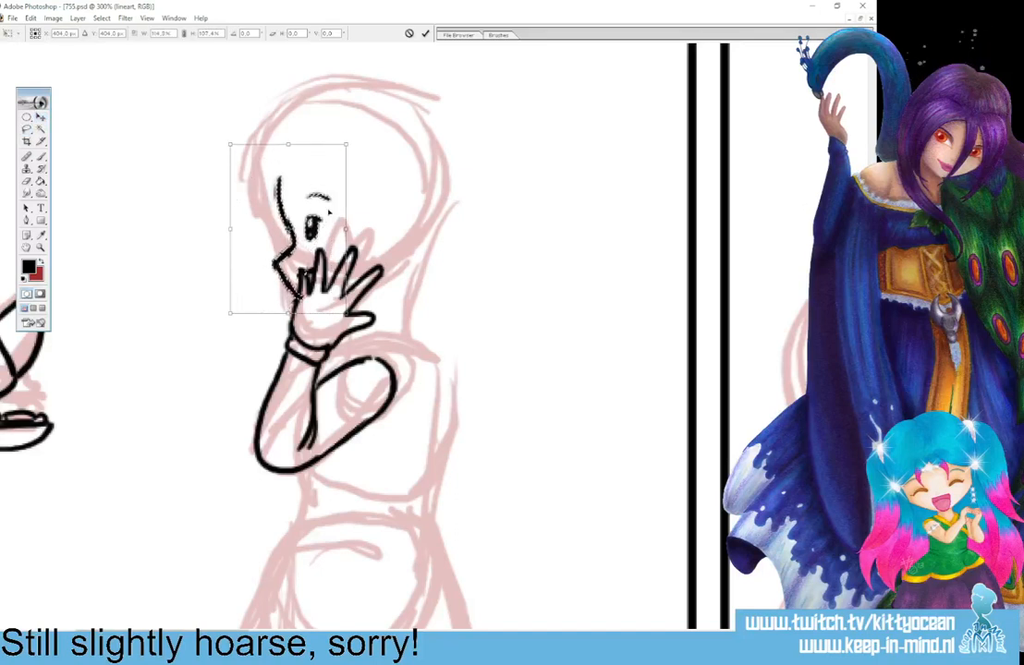
left_click_drag(330, 212, 323, 220)
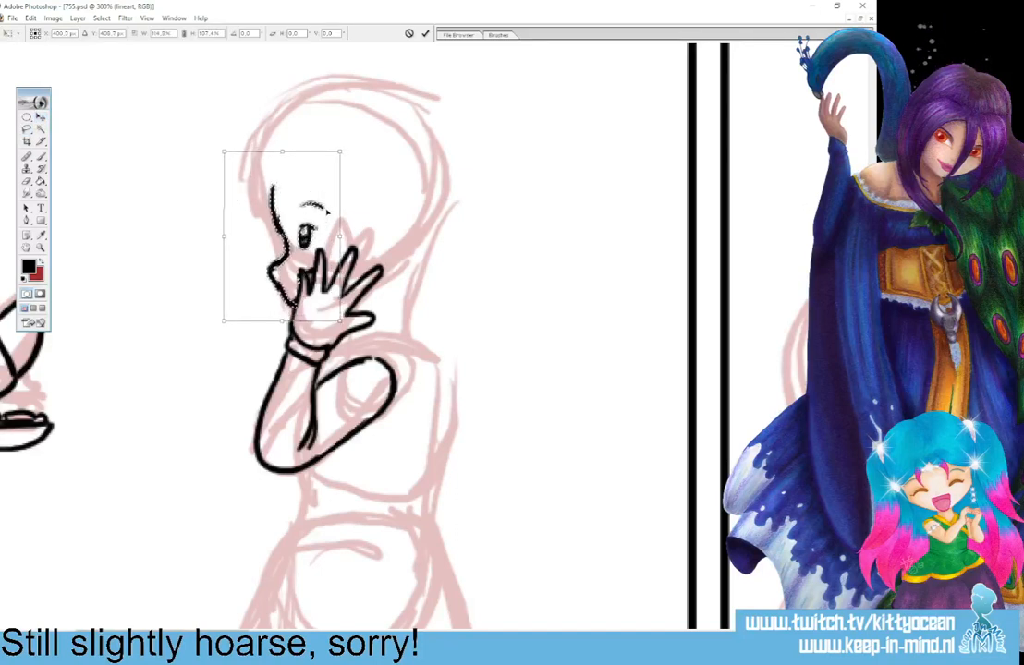
left_click(424, 33)
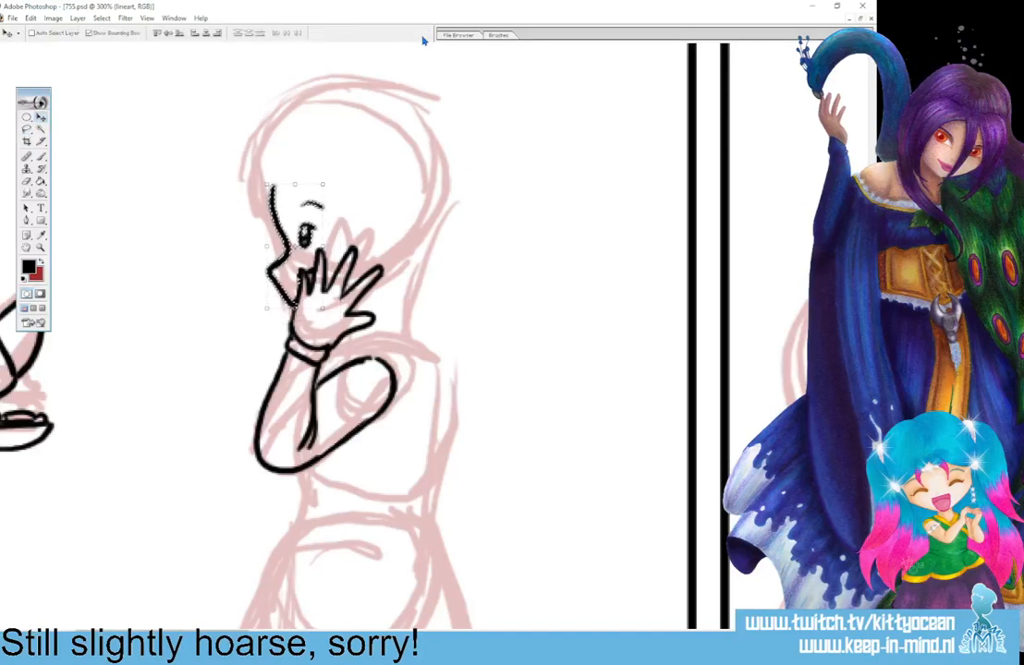
key("ctrl+d")
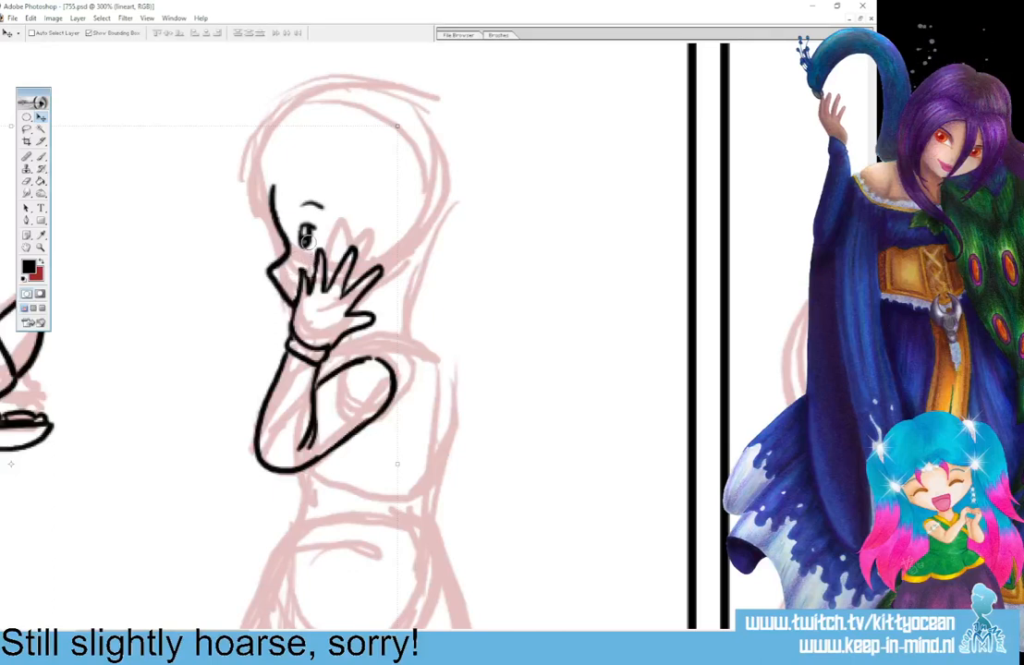
Ink the right figure's pointed fringe at the forehead, the long strands beside the eye, and the curved side lock above them.
key("b")
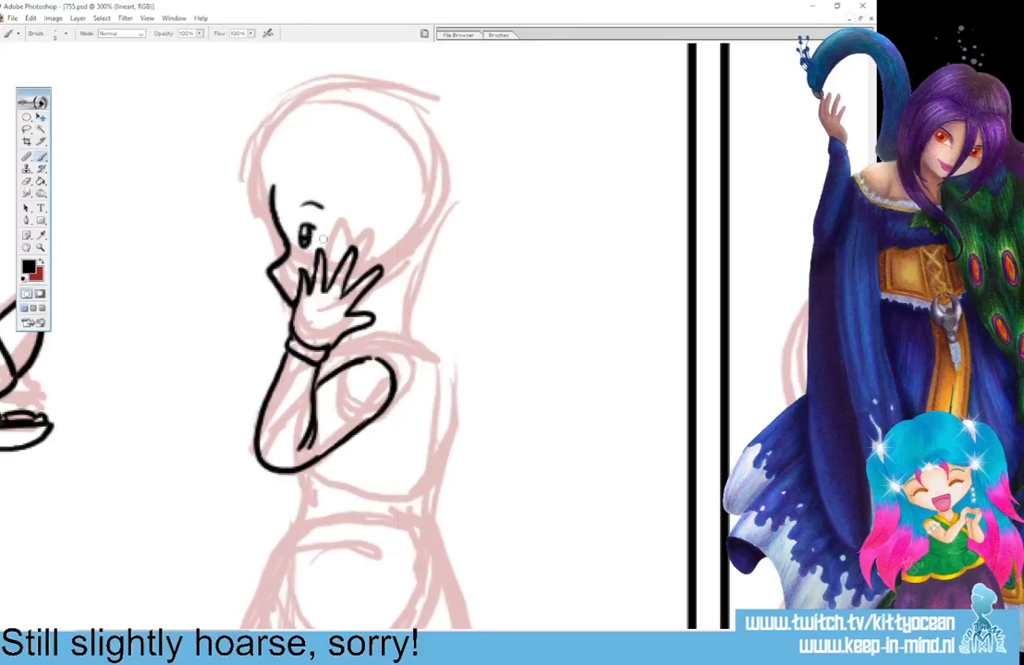
mouse_move(243, 215)
left_mouse_down()
mouse_move(274, 182)
mouse_move(297, 192)
mouse_move(323, 227)
mouse_move(330, 272)
left_mouse_up()
left_click_drag(333, 166, 351, 249)
left_click_drag(304, 151, 375, 189)
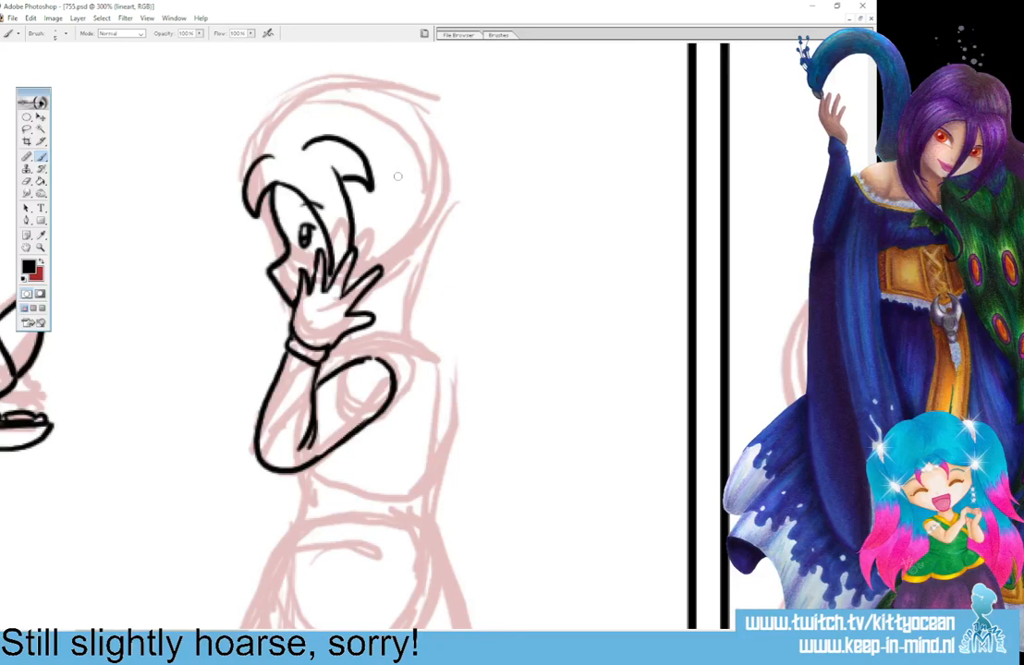
Ink the rounded hair puff at the back of the head, the wavy ponytail below it, and the neckline down to the shoulder.
mouse_move(380, 149)
left_mouse_down()
mouse_move(401, 121)
mouse_move(460, 118)
mouse_move(459, 200)
mouse_move(433, 234)
mouse_move(420, 302)
left_mouse_up()
left_click_drag(434, 239, 465, 349)
left_click_drag(366, 314, 438, 370)
left_click_drag(432, 323, 438, 370)
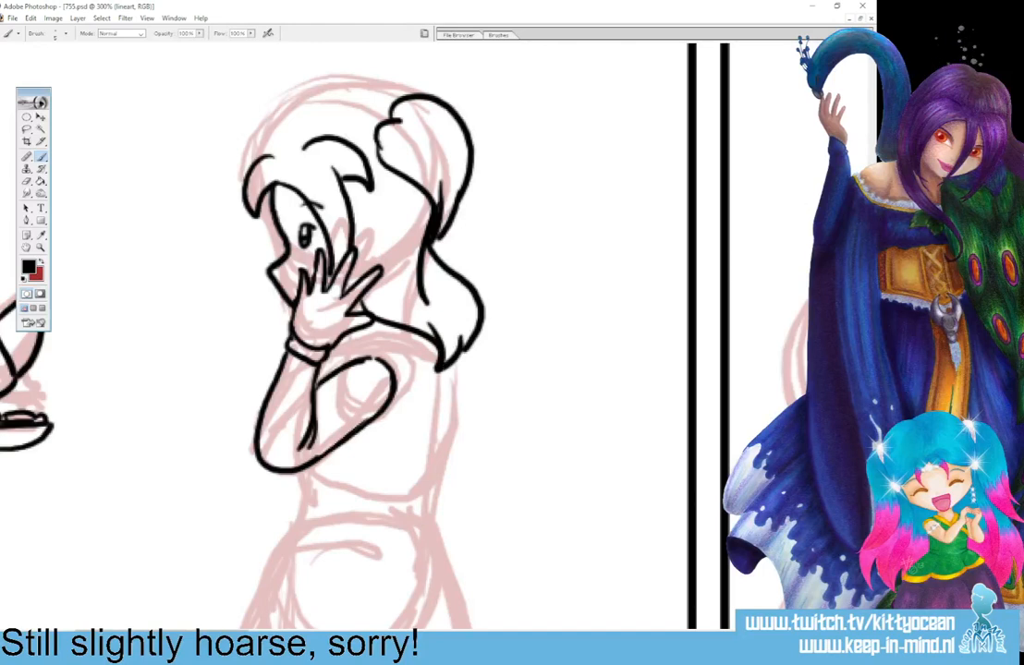
Ink the torso's back contour, the short top's lower hem and the line across the shoulder.
mouse_move(338, 342)
left_mouse_down()
mouse_move(393, 324)
mouse_move(422, 337)
mouse_move(442, 380)
mouse_move(435, 461)
left_mouse_up()
mouse_move(300, 475)
left_mouse_down()
mouse_move(333, 490)
mouse_move(434, 469)
left_mouse_up()
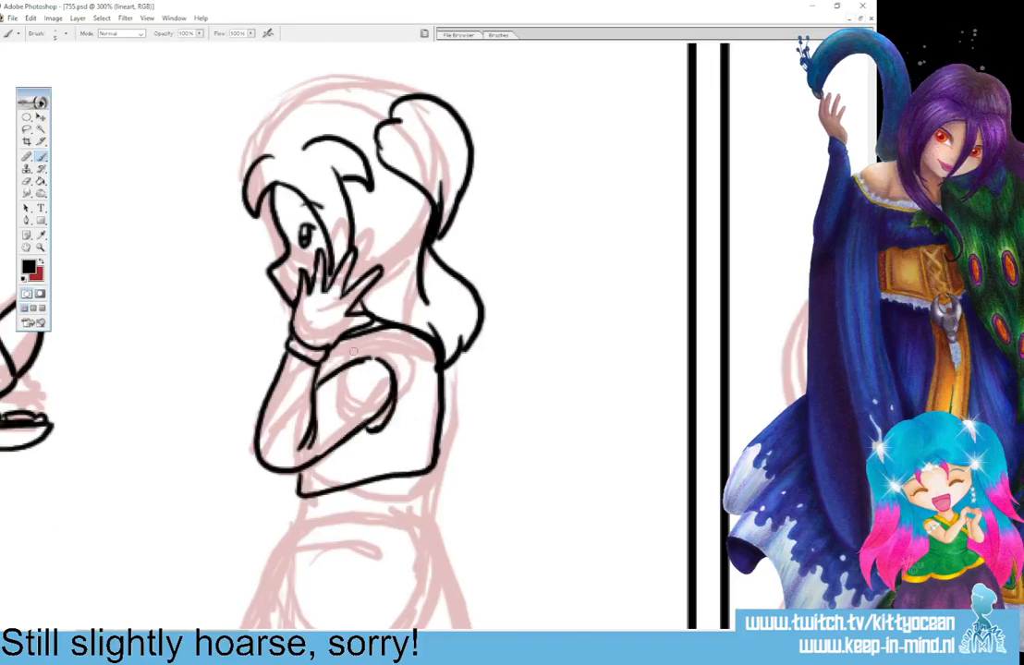
left_click_drag(353, 352, 392, 342)
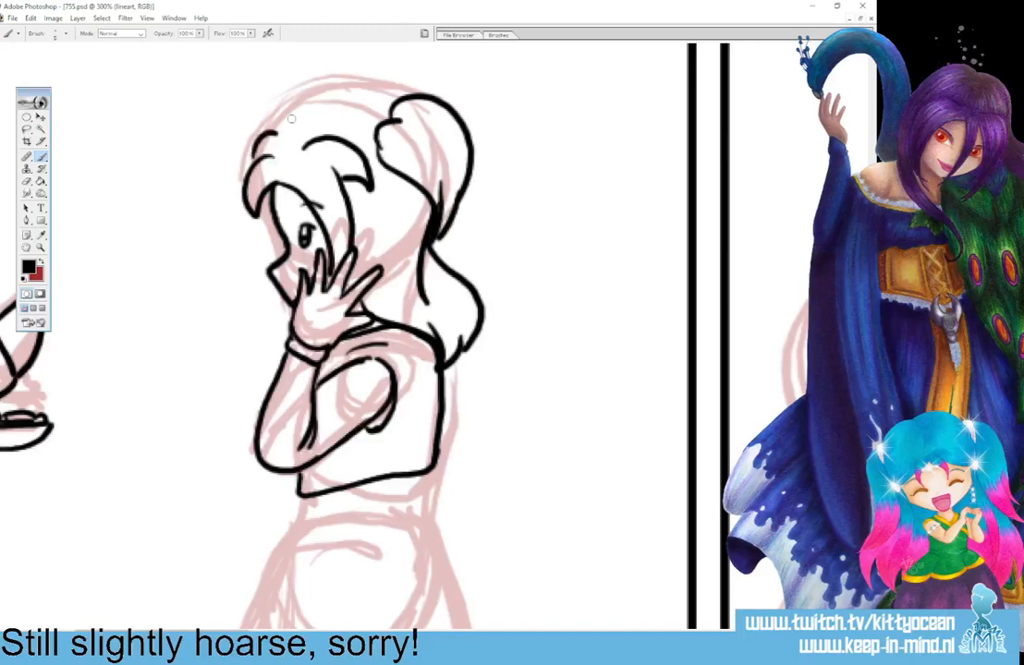
mouse_move(247, 148)
left_mouse_down()
mouse_move(289, 82)
mouse_move(396, 93)
left_mouse_up()
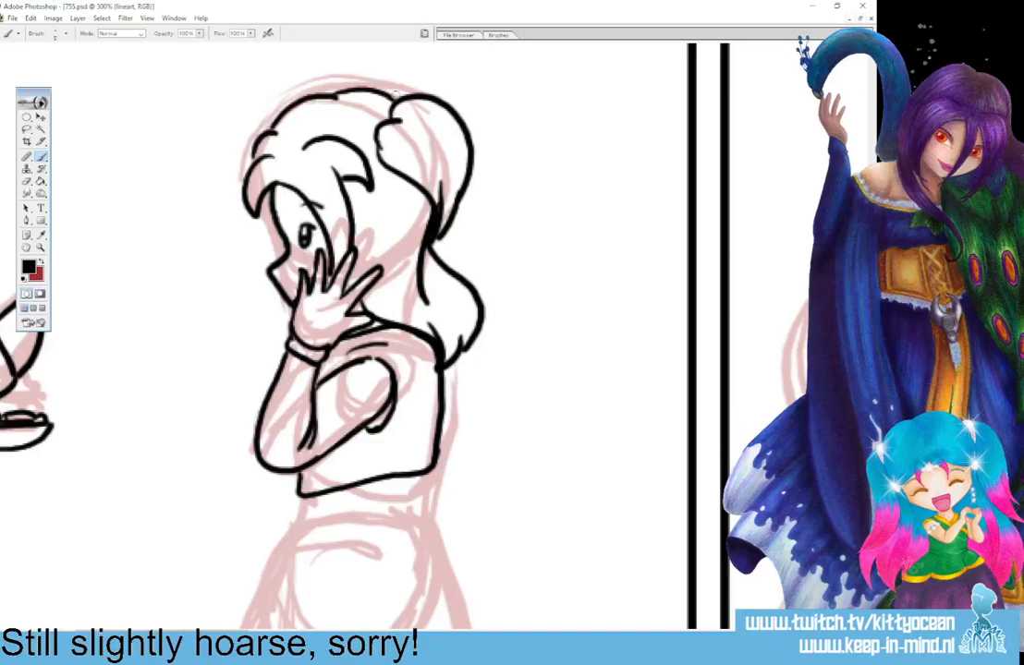
key("ctrl+z")
key("ctrl+z")
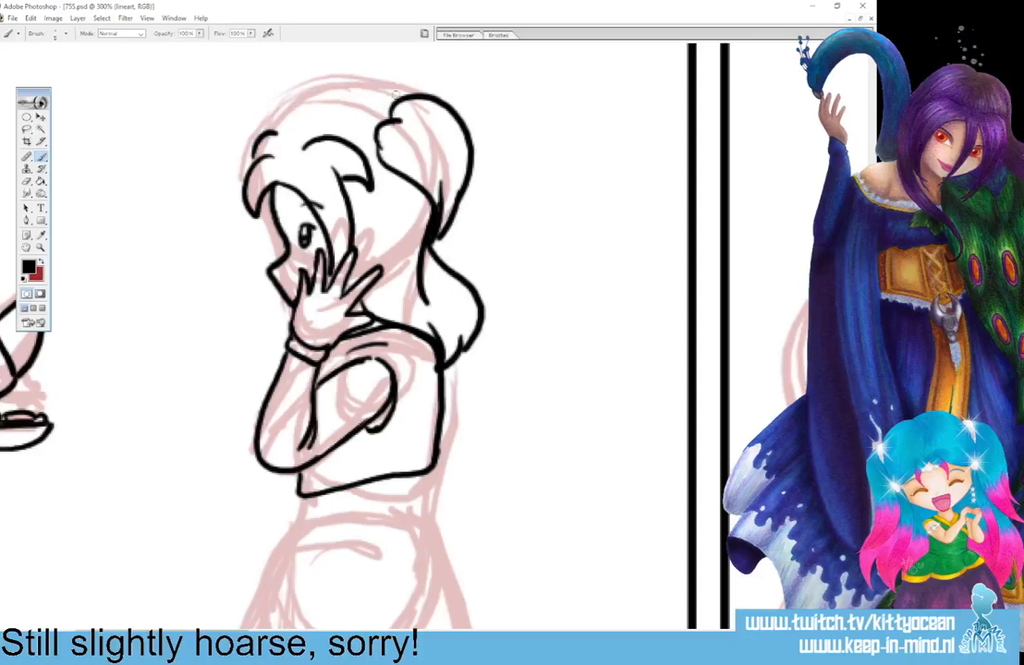
Ink a flatter crown outline from the fringe to the hair puff, and refine the pointed fringe tips and front hair contour.
mouse_move(271, 122)
left_mouse_down()
mouse_move(330, 101)
mouse_move(311, 108)
mouse_move(393, 109)
left_mouse_up()
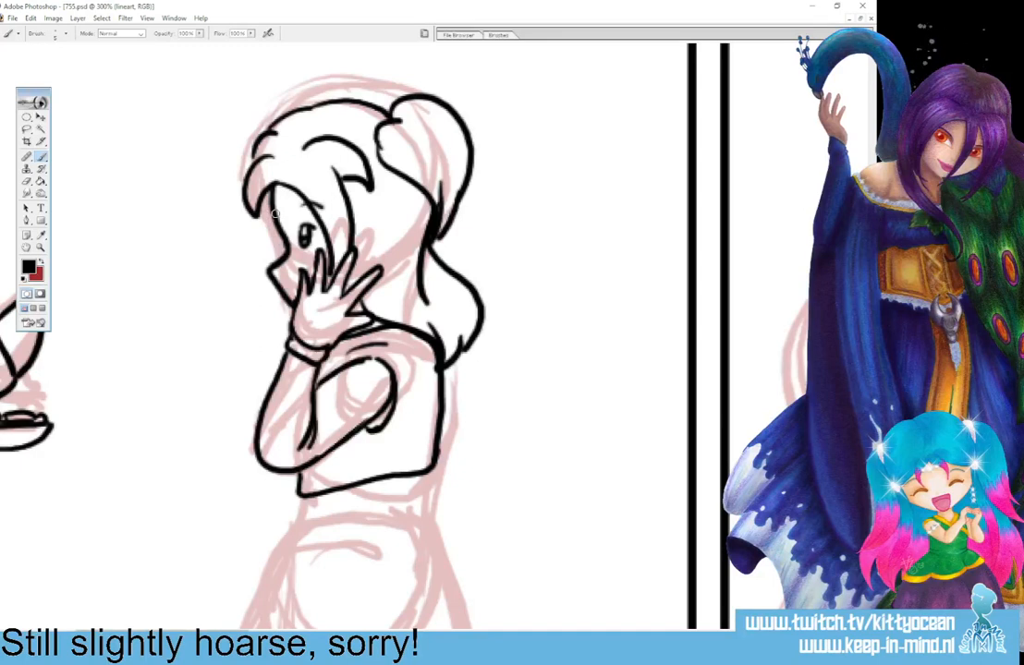
mouse_move(277, 179)
left_mouse_down()
mouse_move(254, 223)
mouse_move(244, 197)
mouse_move(296, 215)
mouse_move(271, 208)
left_mouse_up()
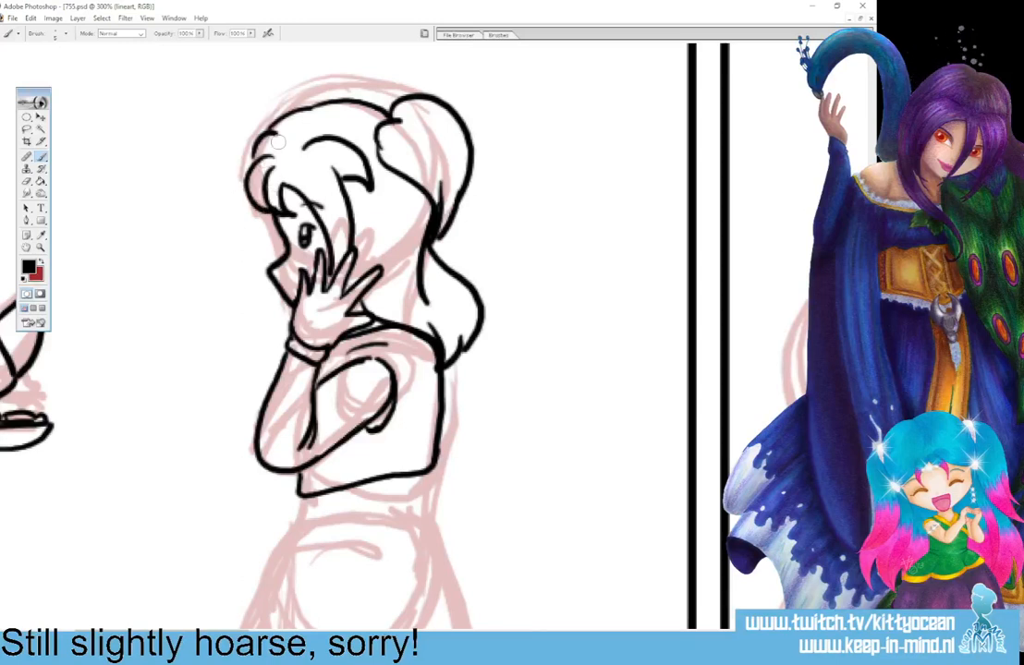
left_click_drag(255, 150, 248, 169)
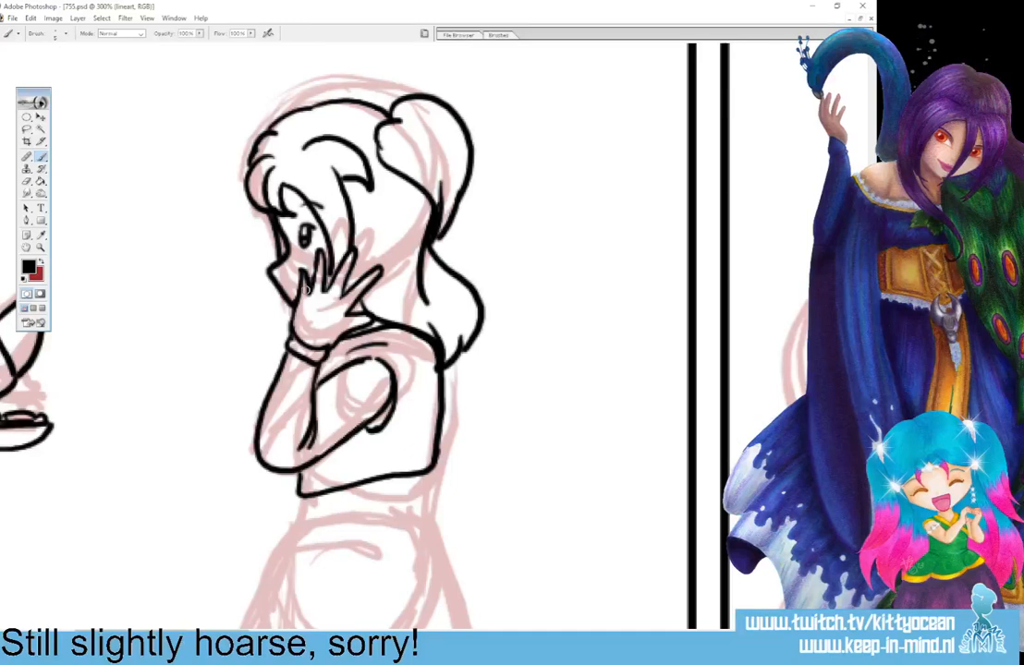
Redraw the profile's nose and mouth line slightly further forward, and move the eye closer to the profile.
key("ctrl+z")
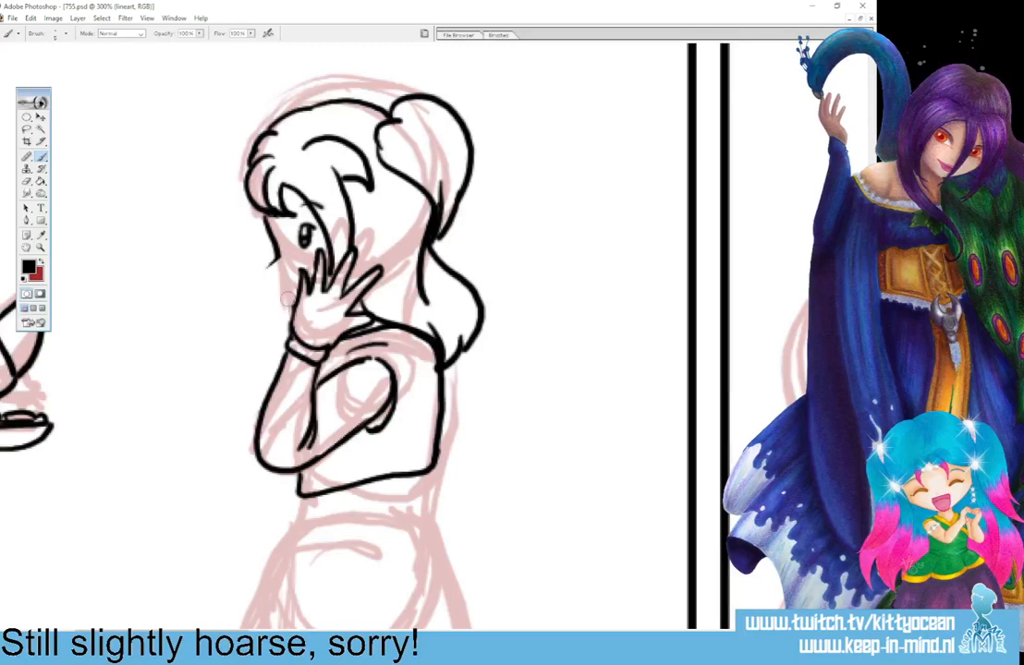
mouse_move(265, 253)
left_mouse_down()
mouse_move(293, 308)
mouse_move(305, 281)
left_mouse_up()
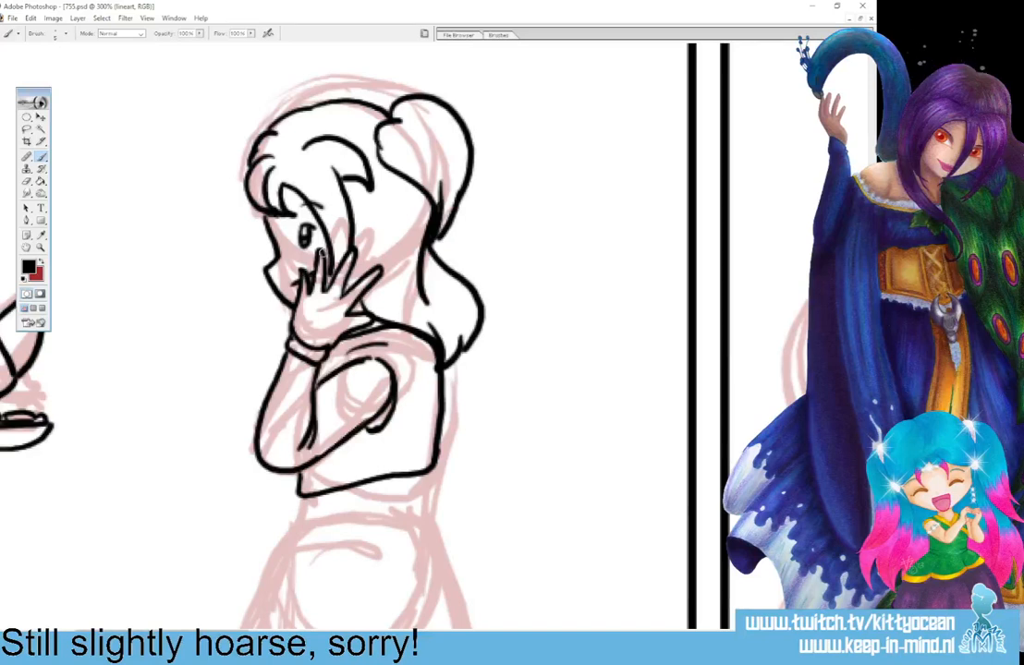
key("l")
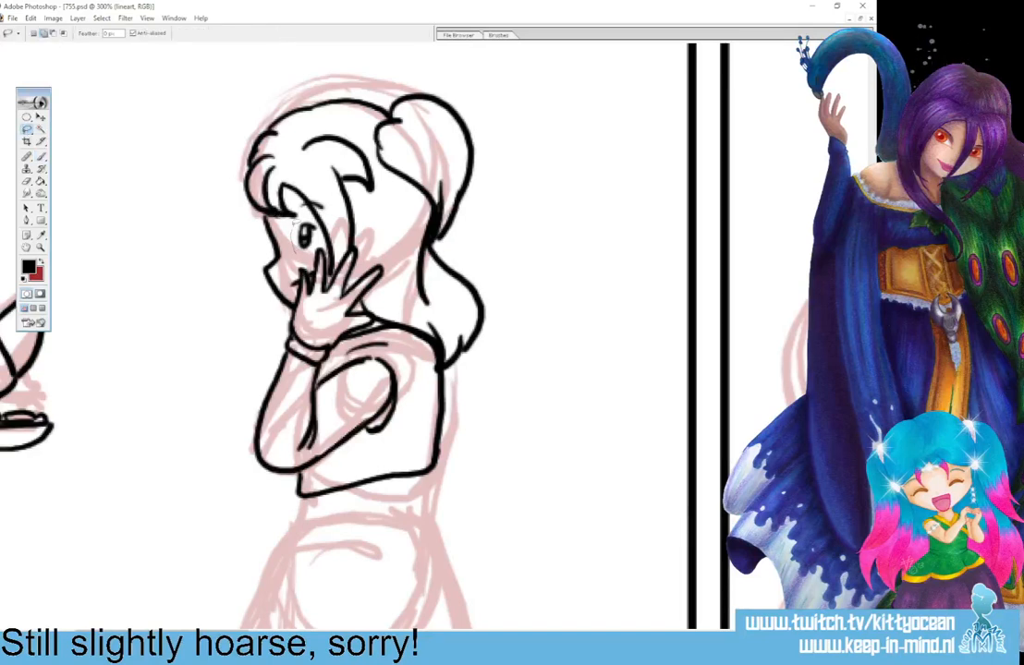
mouse_move(297, 222)
left_mouse_down()
mouse_move(310, 221)
mouse_move(298, 250)
mouse_move(302, 236)
left_mouse_up()
left_click(41, 117)
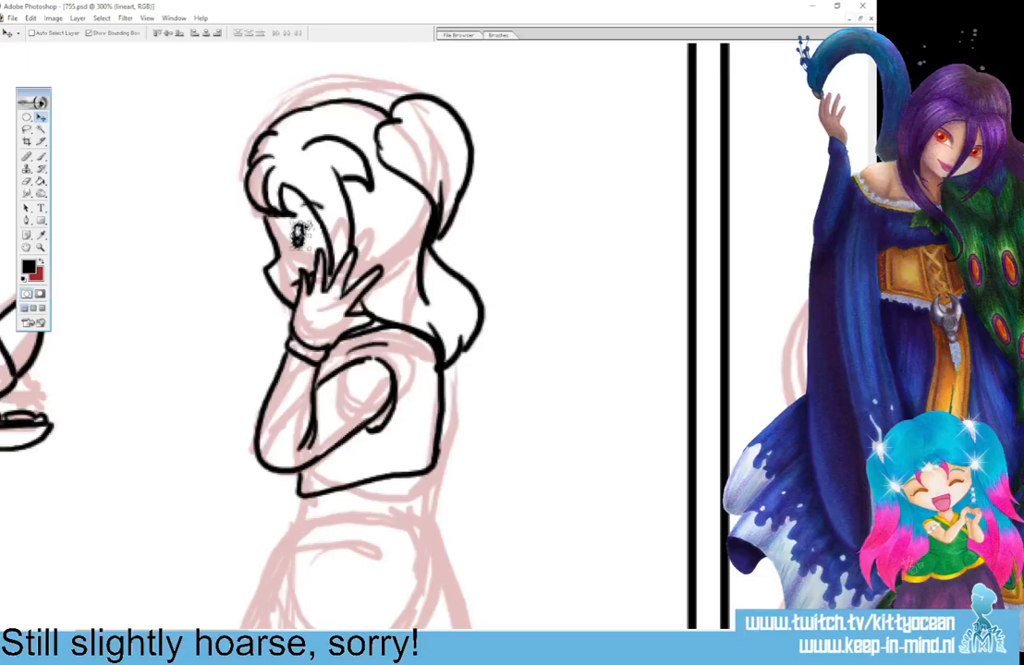
key("ctrl+d")
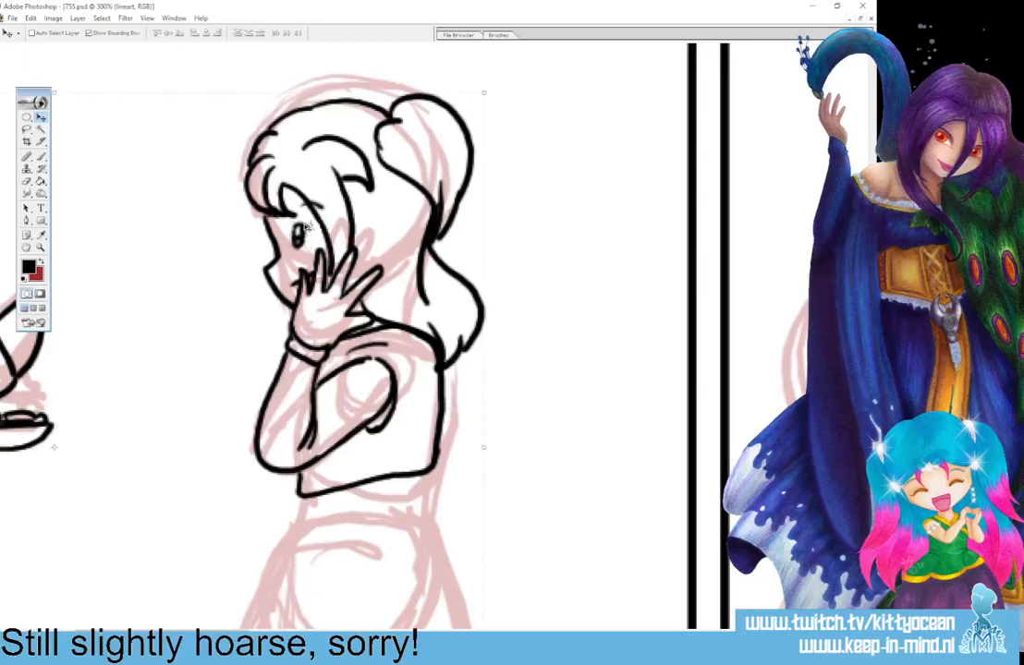
Erase the hair puff's outer contour and redraw it slightly smaller, with a strand line near its lower tip.
left_click(41, 156)
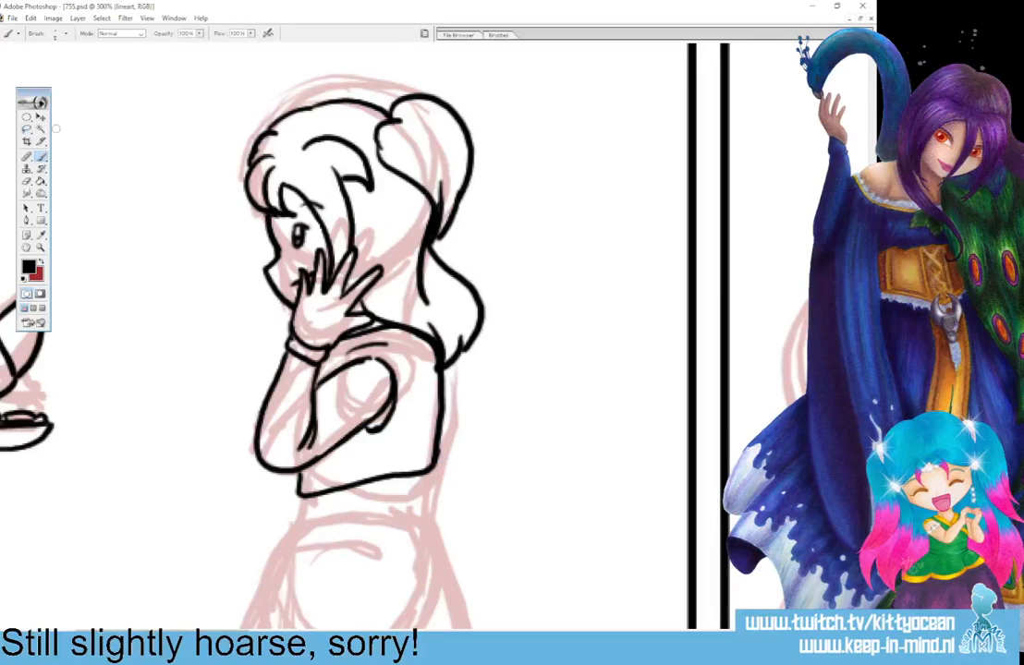
mouse_move(399, 100)
left_mouse_down()
mouse_move(422, 93)
mouse_move(455, 116)
mouse_move(473, 156)
mouse_move(467, 174)
mouse_move(455, 172)
left_mouse_up()
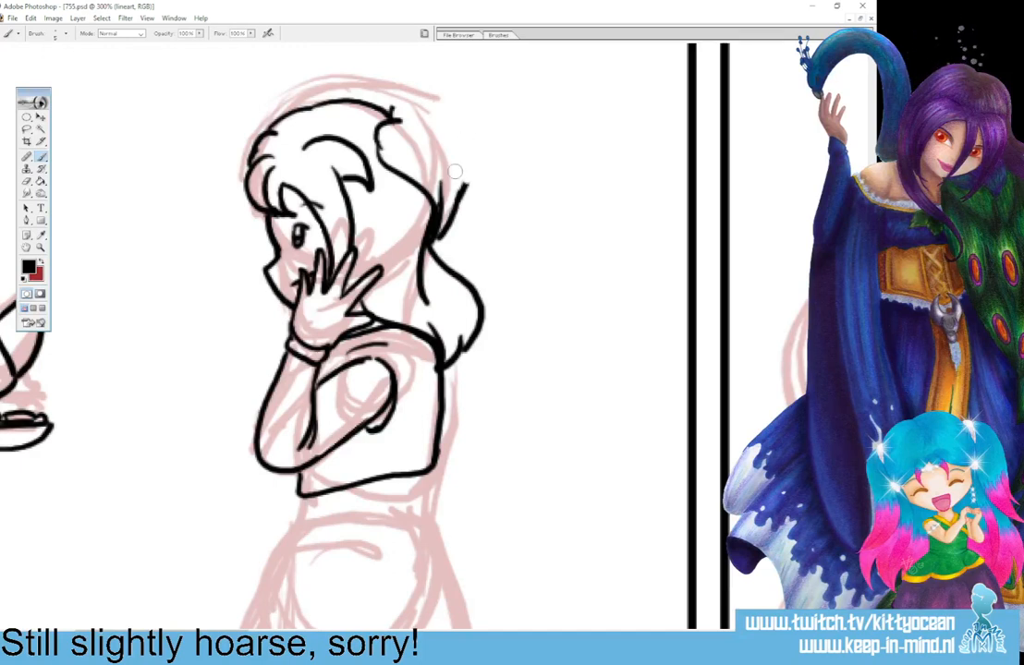
mouse_move(385, 115)
left_mouse_down()
mouse_move(445, 116)
mouse_move(462, 139)
mouse_move(463, 182)
left_mouse_up()
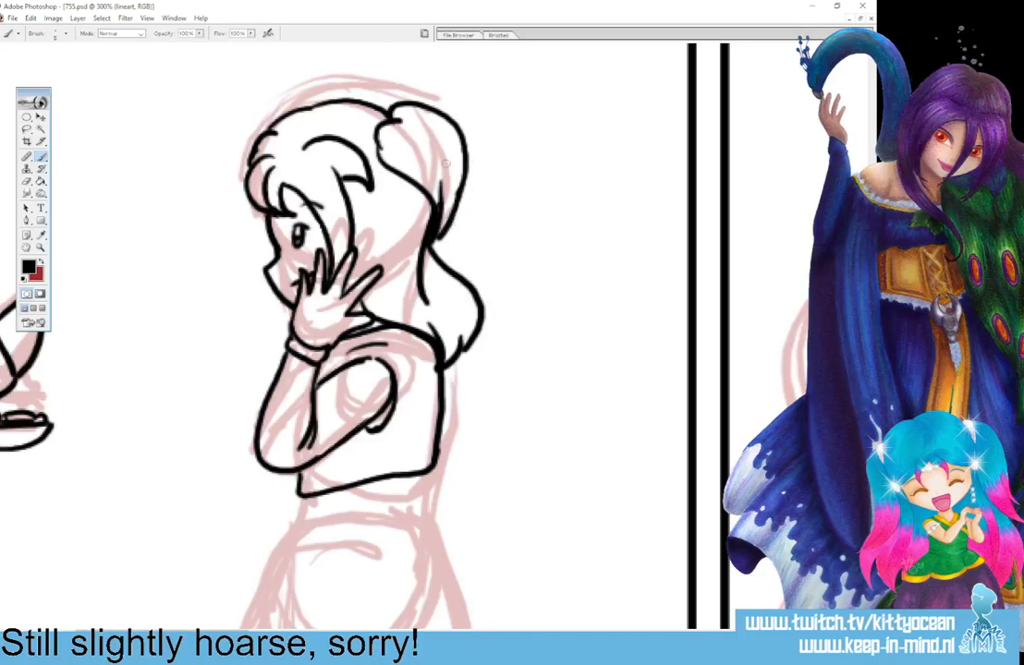
mouse_move(388, 118)
left_mouse_down()
mouse_move(377, 143)
mouse_move(383, 168)
left_mouse_up()
Clear the front hair contour, redraw it as a rounded tuft with a lock reaching down to the nose, and join it to the crown.
key("ctrl+alt+z")
key("ctrl+alt+z")
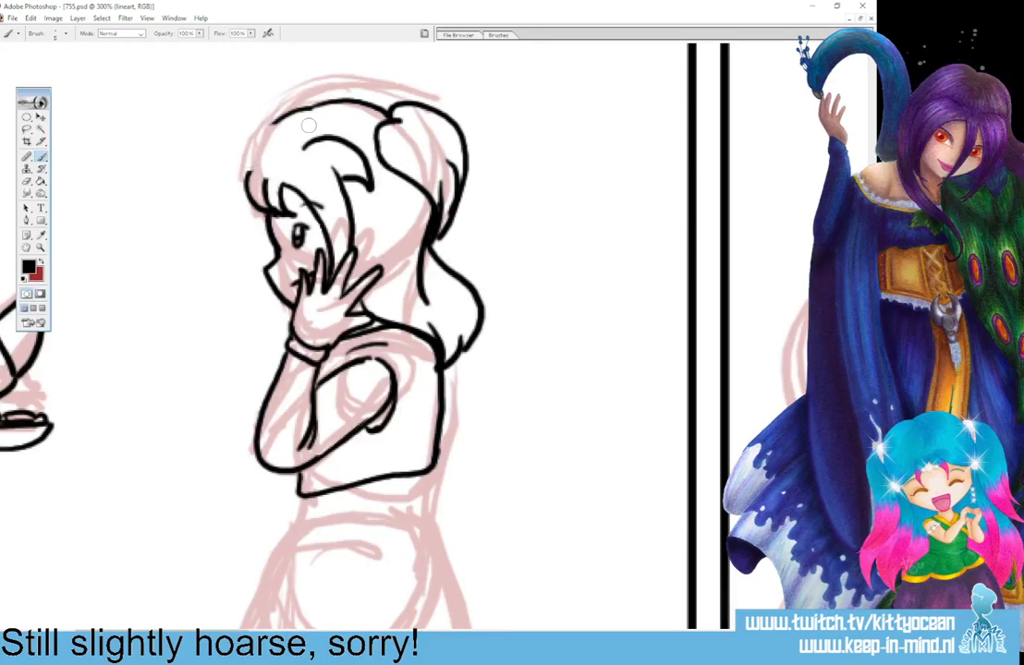
mouse_move(266, 153)
left_mouse_down()
mouse_move(246, 184)
mouse_move(259, 237)
left_mouse_up()
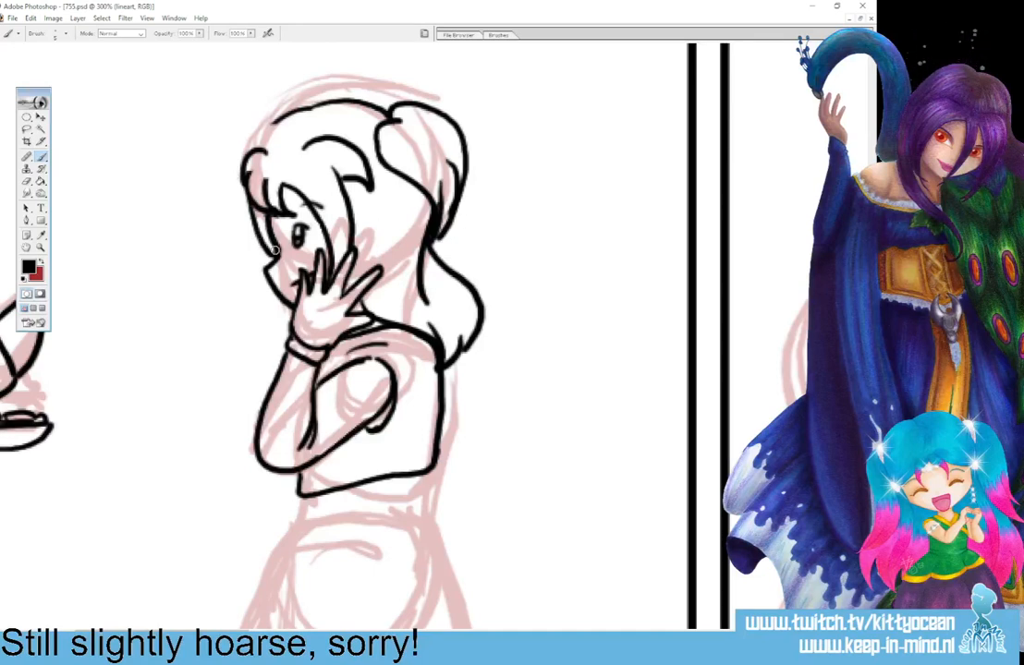
mouse_move(262, 148)
left_mouse_down()
mouse_move(294, 112)
mouse_move(338, 104)
left_mouse_up()
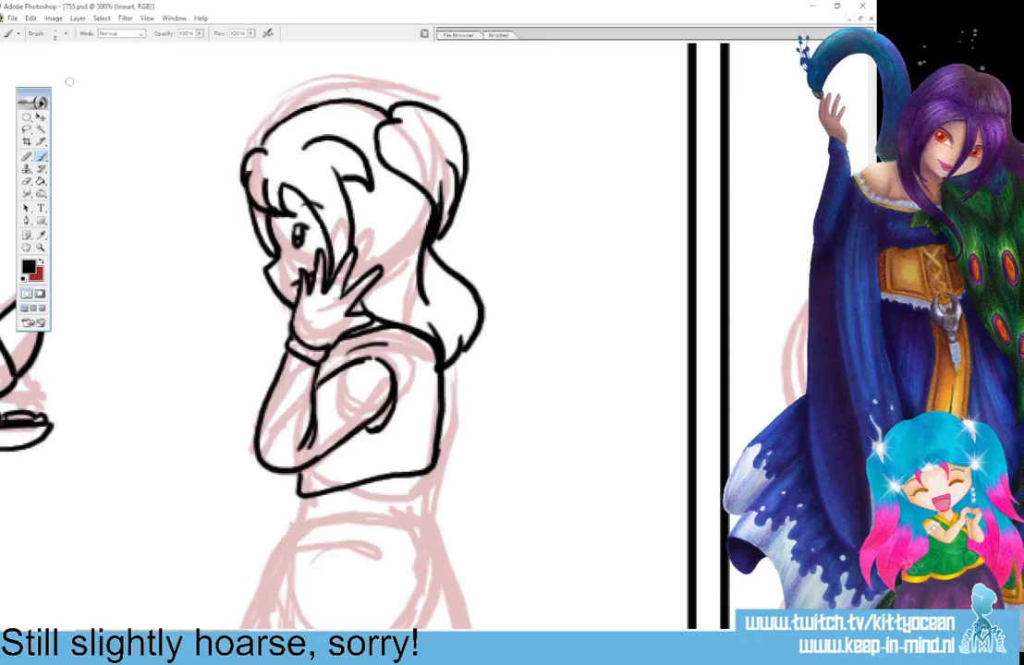
Flip the whole canvas horizontally to check the inked figure in mirror view.
left_click(52, 18)
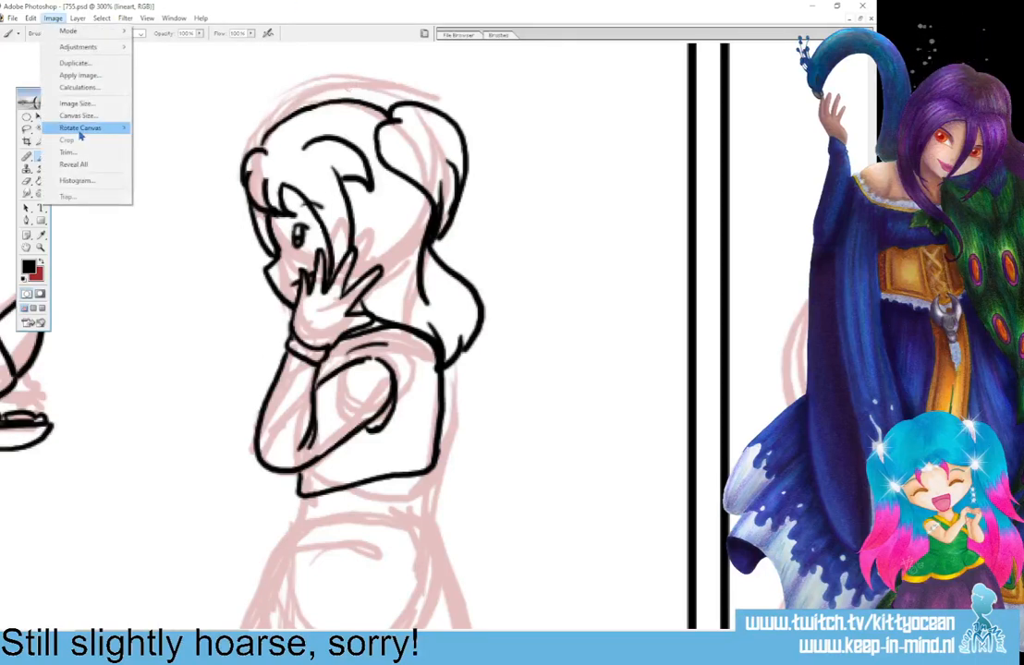
mouse_move(83, 129)
left_click(215, 181)
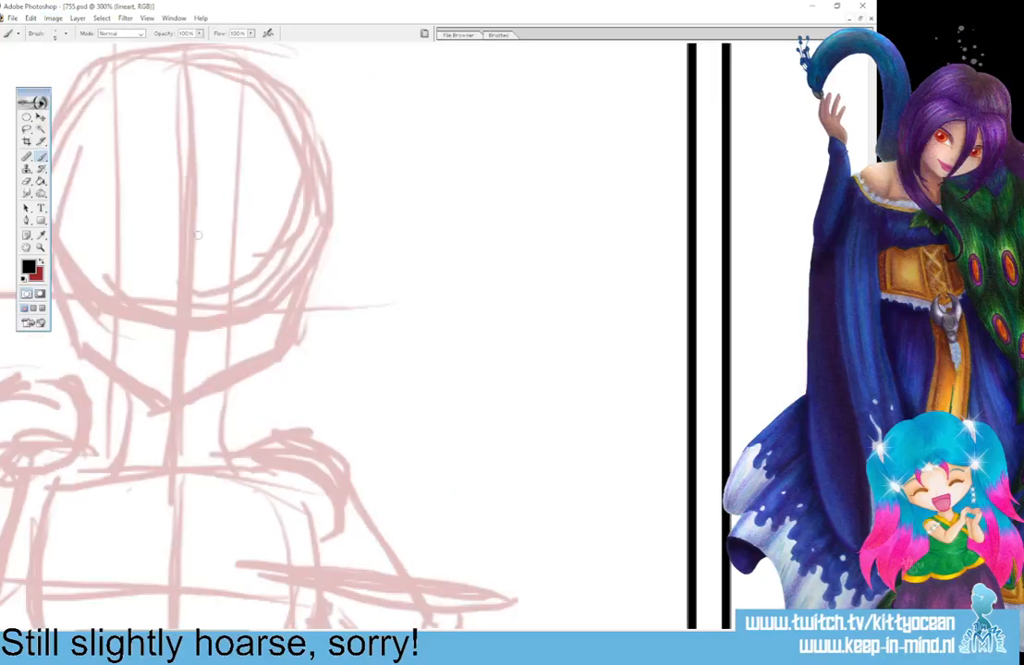
left_click_drag(217, 632, 771, 632)
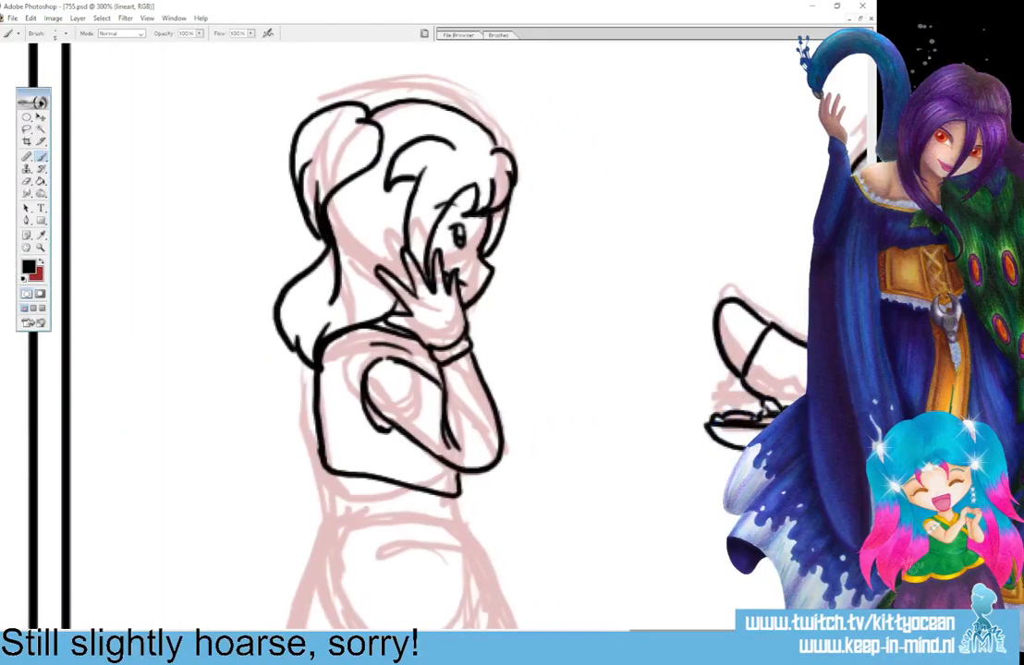
Select the eye, enlarge it to about 110.2% width and 126.2% height, rotate it about 15.6 degrees, and nudge it away from the profile.
key("l")
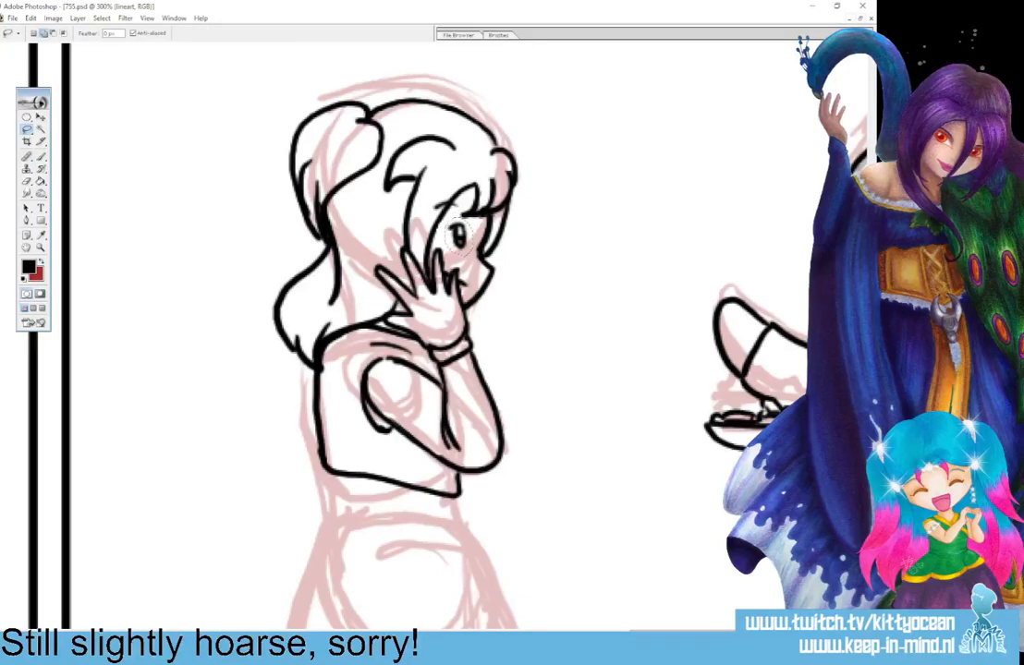
key("v")
key("ctrl+t")
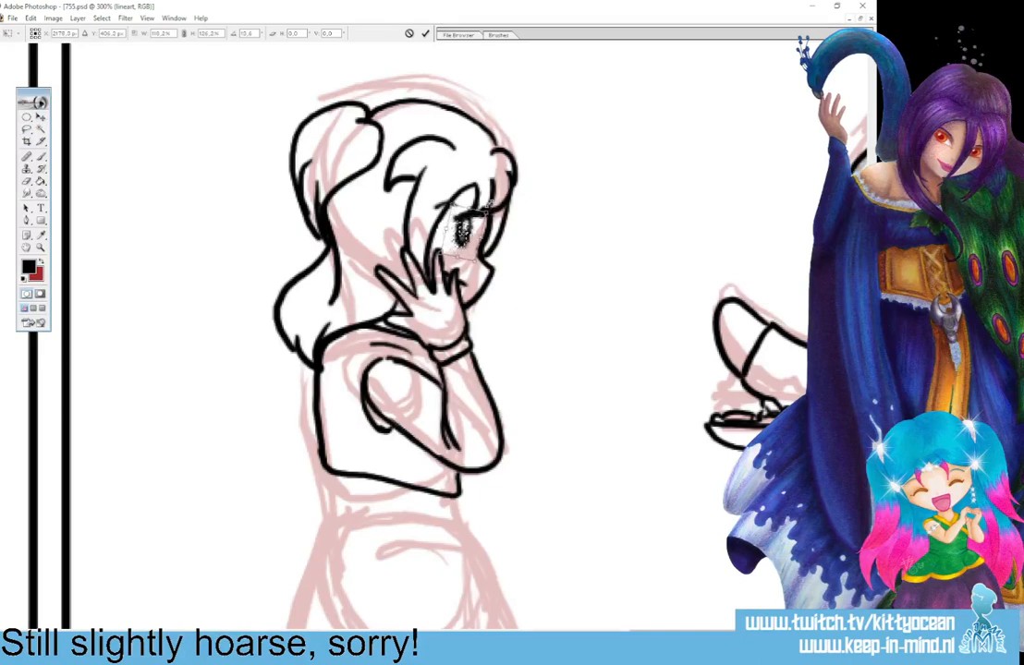
key("Return")
key("ctrl+d")
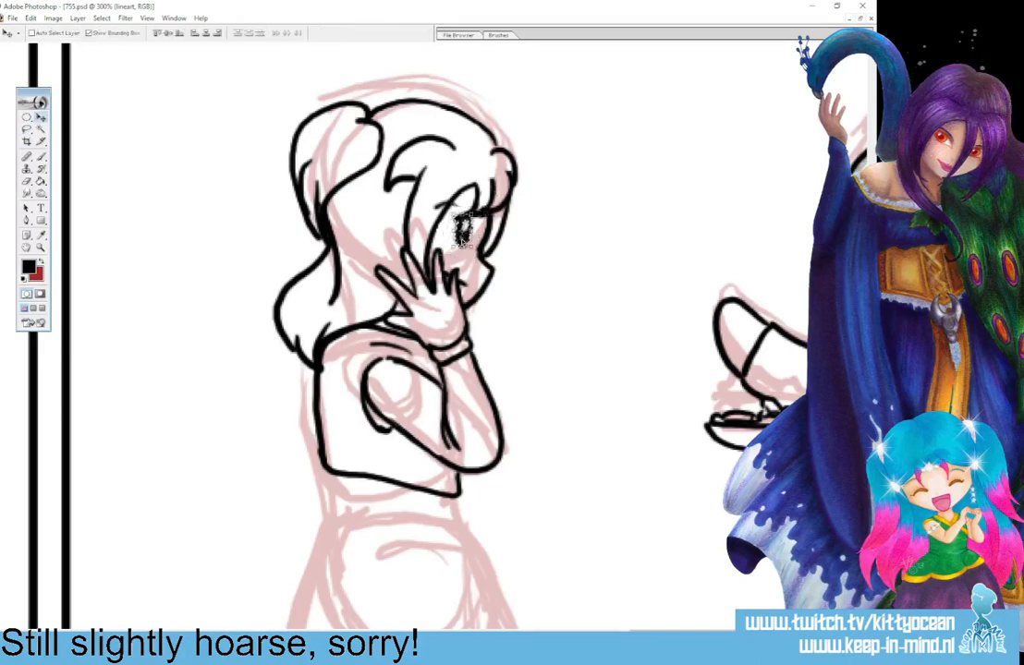
left_click_drag(462, 242, 463, 242)
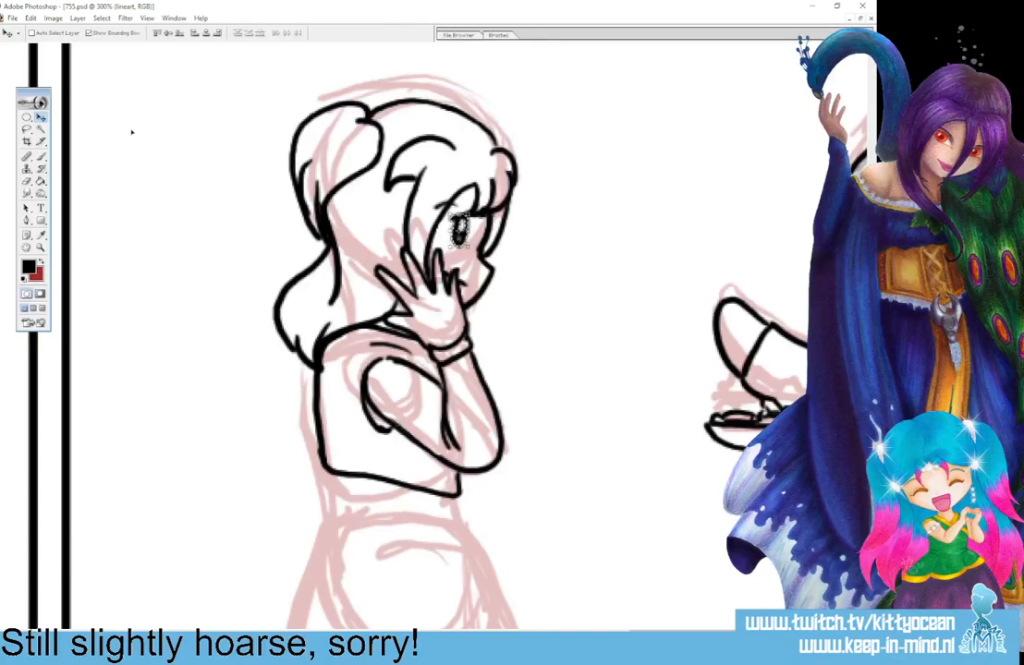
key("ctrl+d")
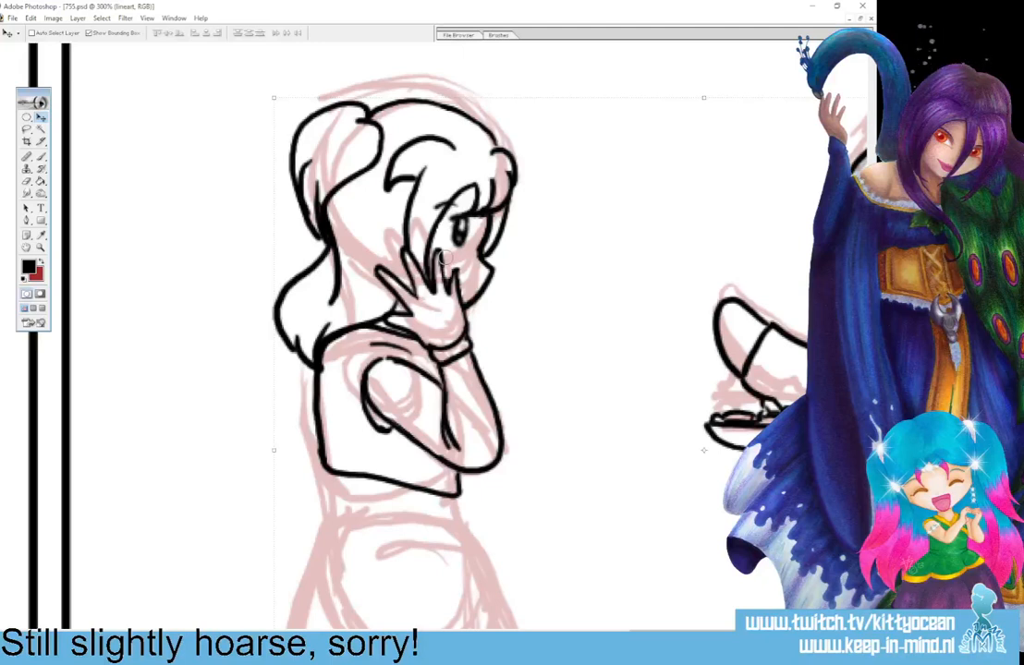
Rework the front fringe into a rounded, pointed tuft over the forehead and redraw the short lock beside the profile.
key("b")
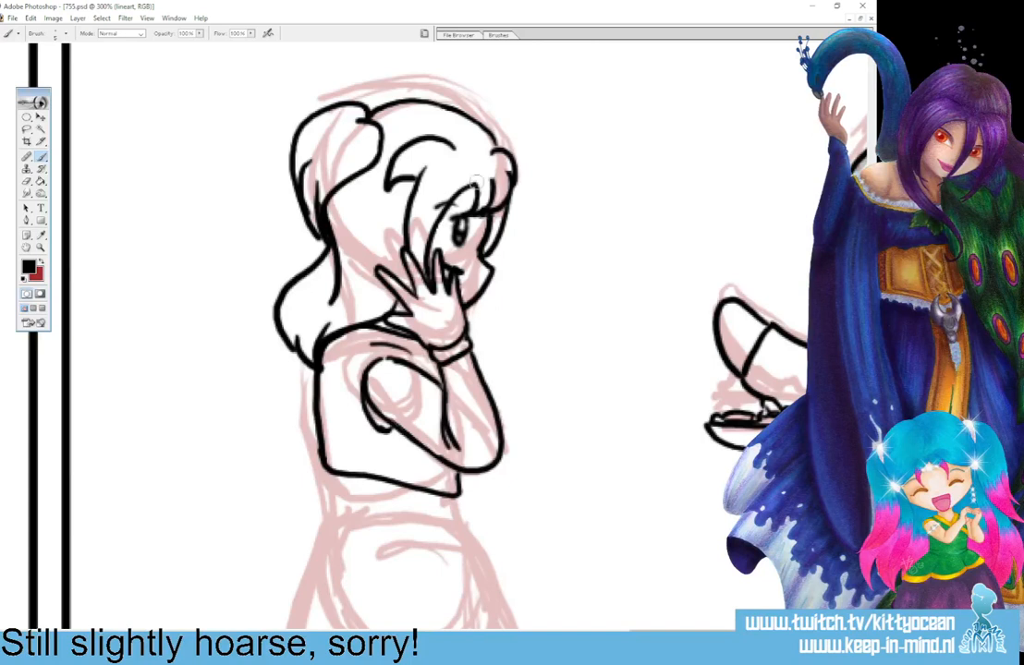
mouse_move(496, 215)
left_mouse_down()
mouse_move(495, 185)
mouse_move(504, 204)
mouse_move(511, 185)
mouse_move(466, 209)
mouse_move(461, 193)
mouse_move(467, 214)
mouse_move(477, 199)
mouse_move(491, 212)
left_mouse_up()
left_click_drag(494, 182, 507, 215)
mouse_move(511, 165)
left_mouse_down()
mouse_move(499, 207)
mouse_move(513, 175)
left_mouse_up()
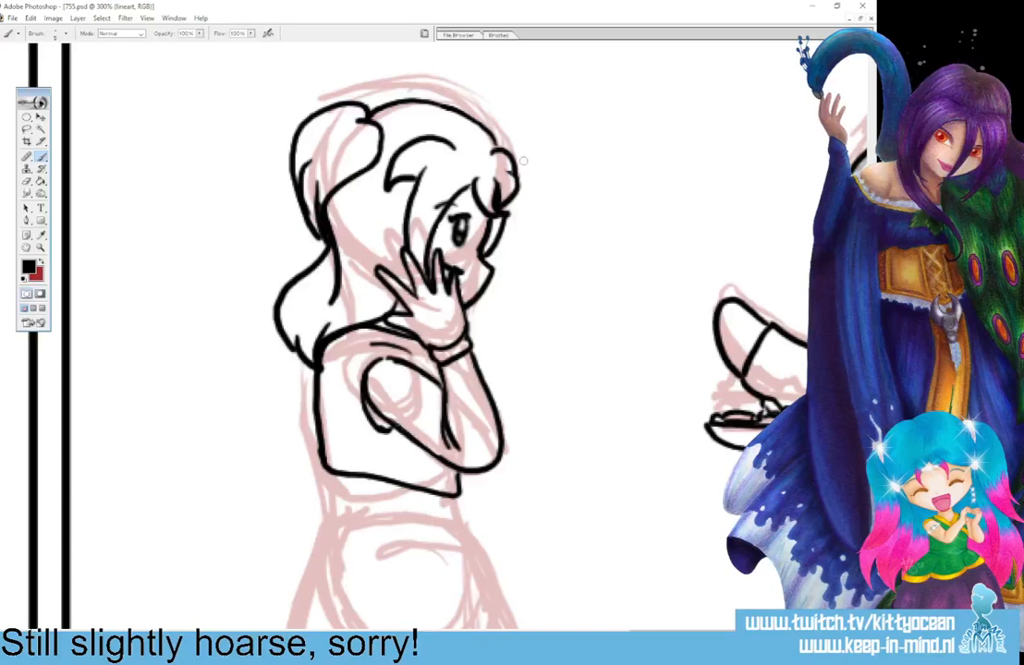
Finish the girl's outer forearm and neck lines and ink her waist and flared skirt down to the panel's lower border.
left_click_drag(479, 353, 507, 452)
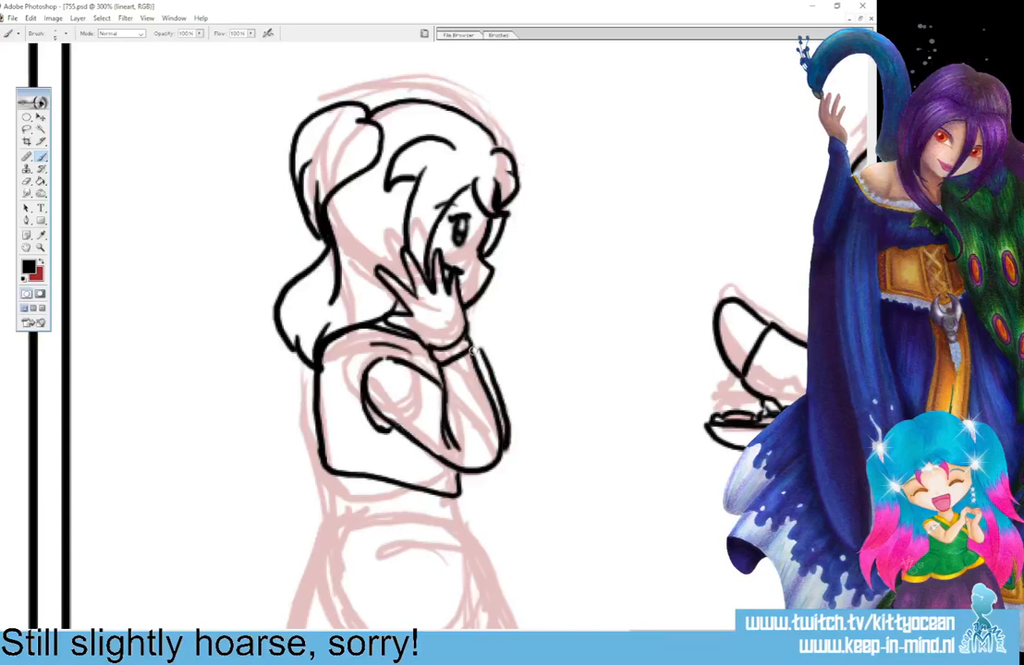
left_click_drag(478, 346, 471, 307)
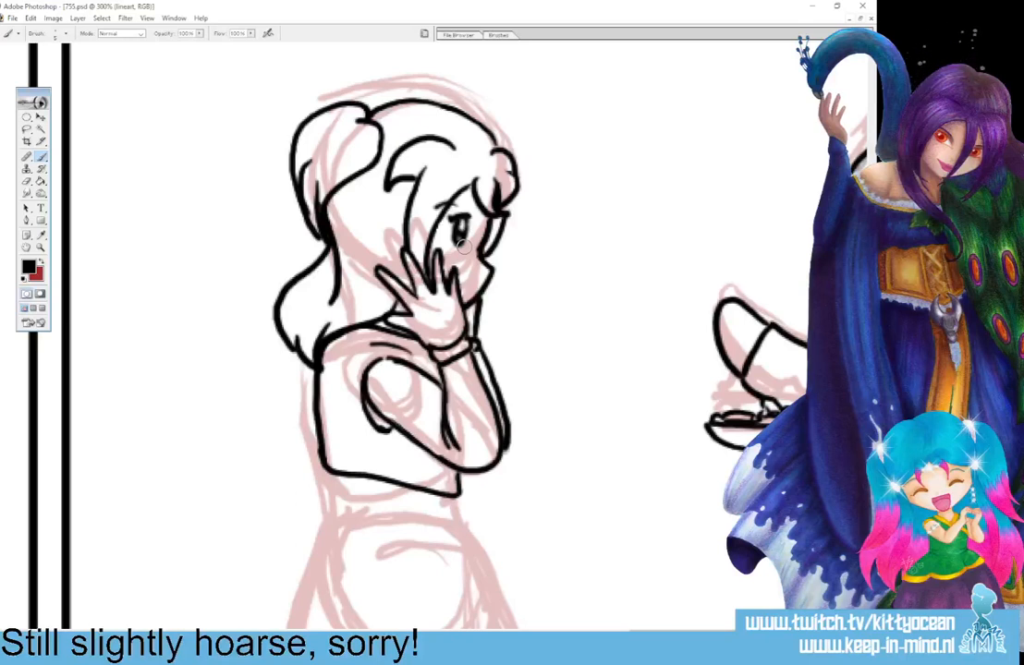
scroll(503, 370, "down", 3)
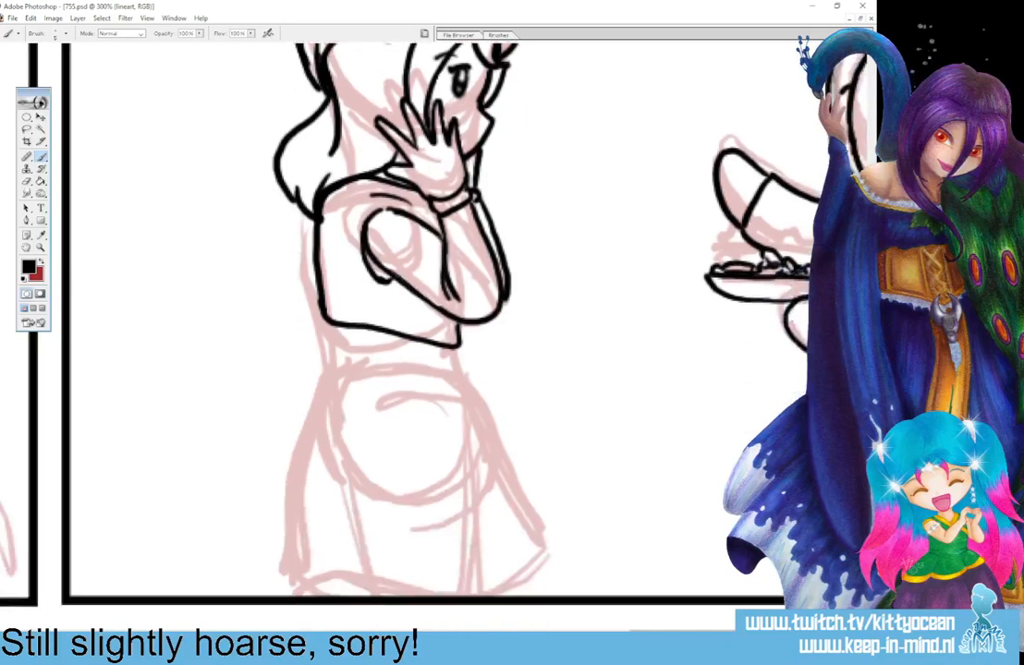
left_click_drag(451, 343, 461, 364)
mouse_move(439, 369)
left_mouse_down()
mouse_move(463, 367)
mouse_move(443, 382)
mouse_move(541, 552)
left_mouse_up()
mouse_move(326, 368)
left_mouse_down()
mouse_move(353, 363)
mouse_move(315, 432)
mouse_move(281, 558)
mouse_move(343, 580)
mouse_move(487, 587)
mouse_move(537, 553)
left_mouse_up()
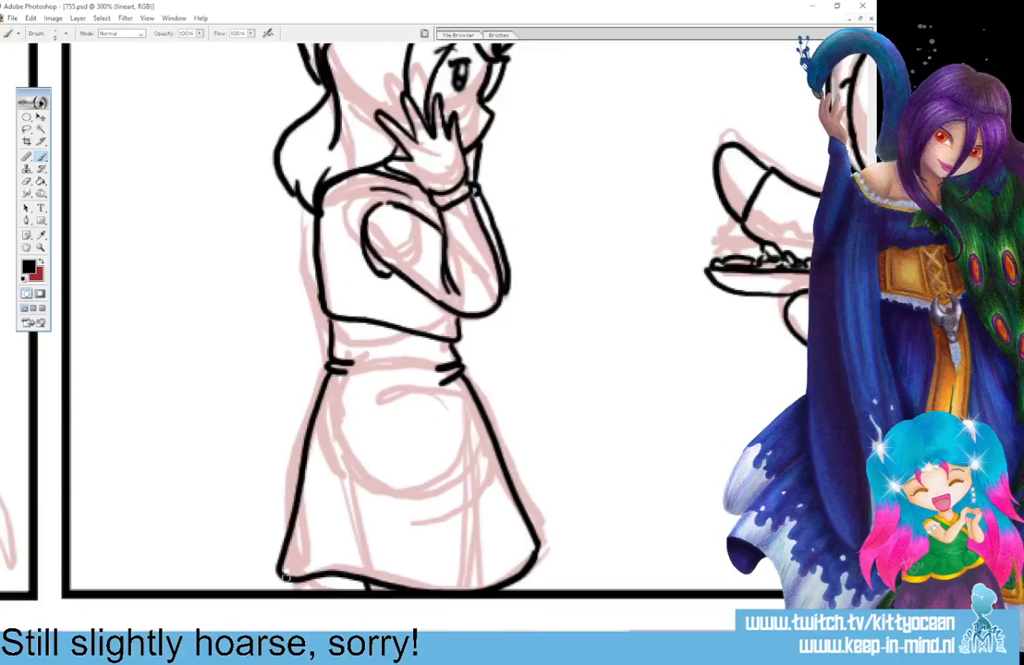
left_click_drag(305, 581, 339, 577)
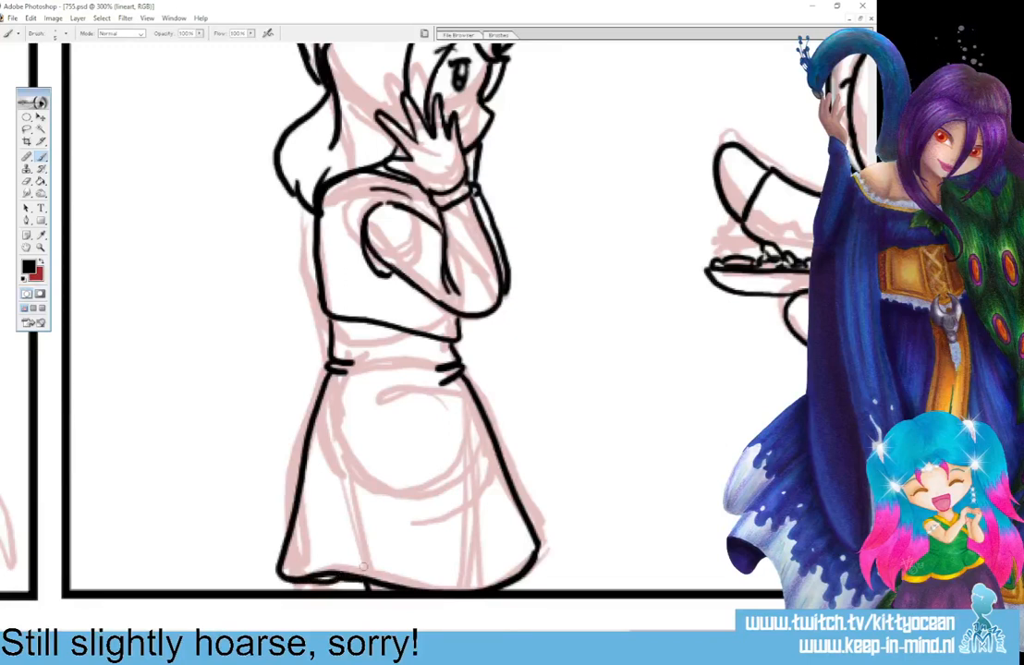
left_click_drag(475, 565, 497, 550)
left_click(31, 18)
mouse_move(159, 237)
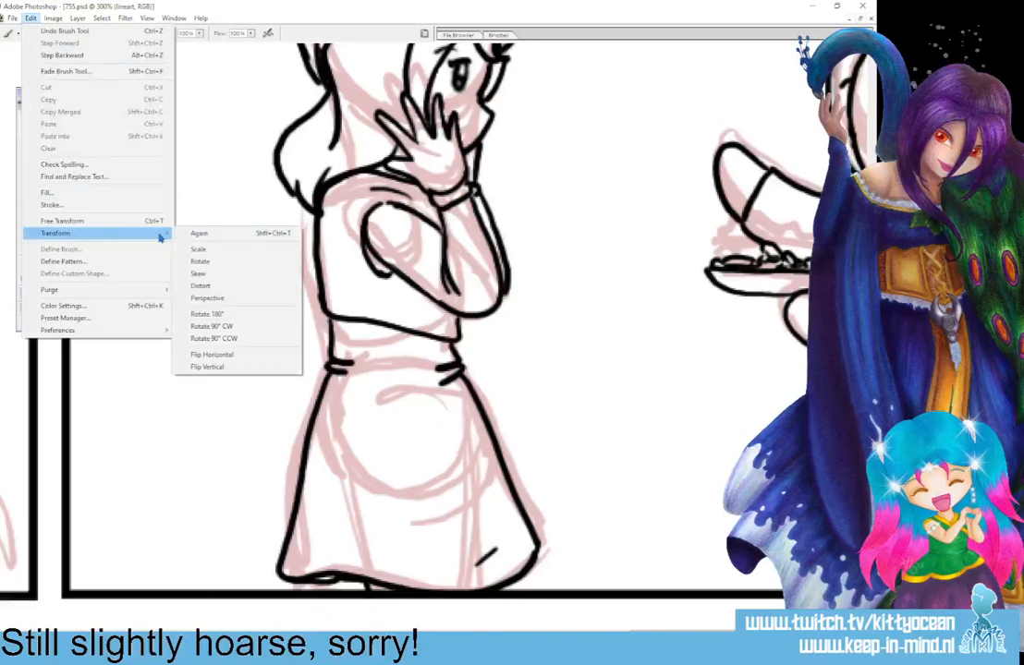
left_click(245, 356)
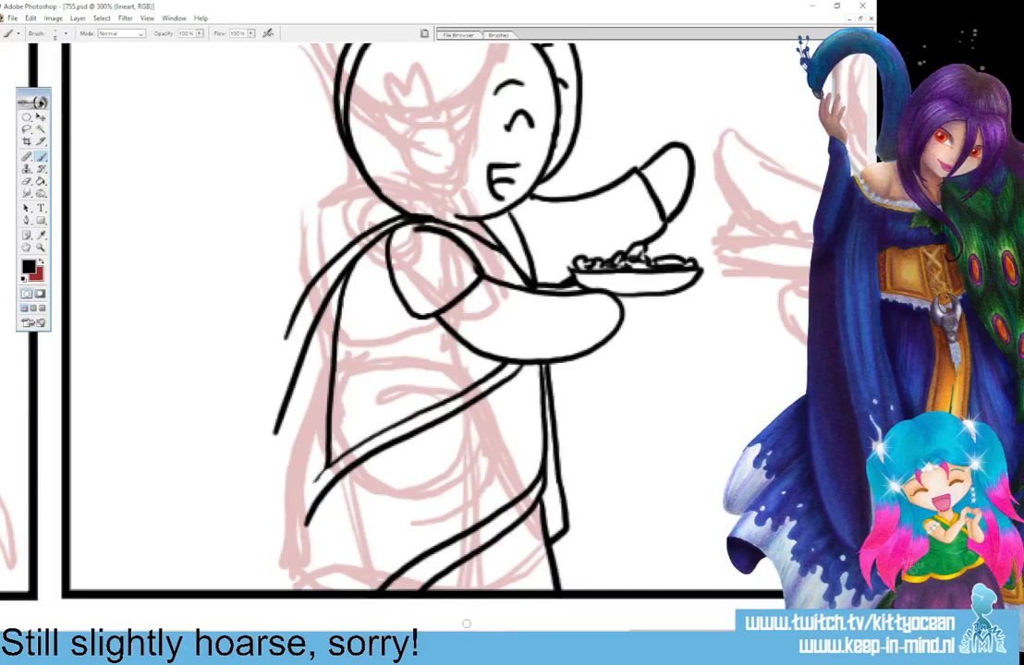
key("ctrl+z")
Flip the whole canvas horizontally.
left_click(30, 18)
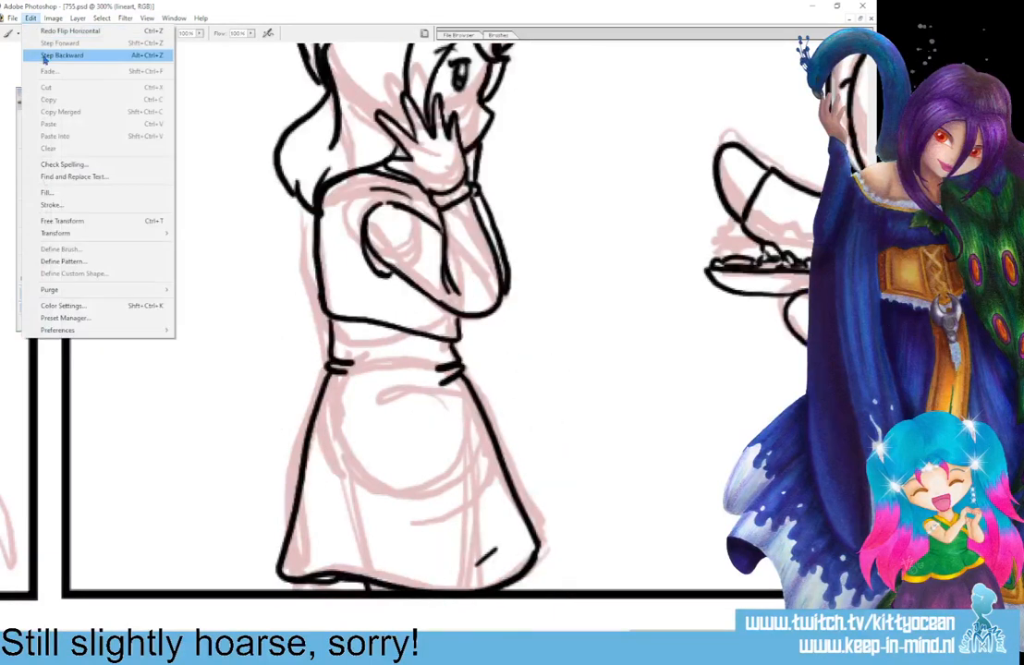
mouse_move(52, 18)
mouse_move(114, 128)
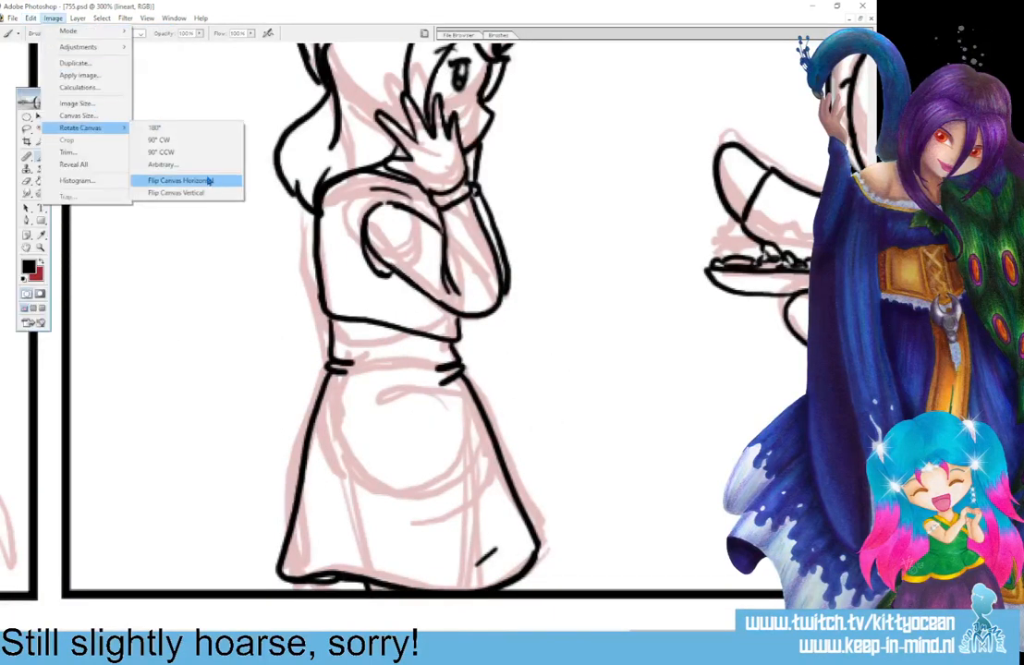
left_click(183, 179)
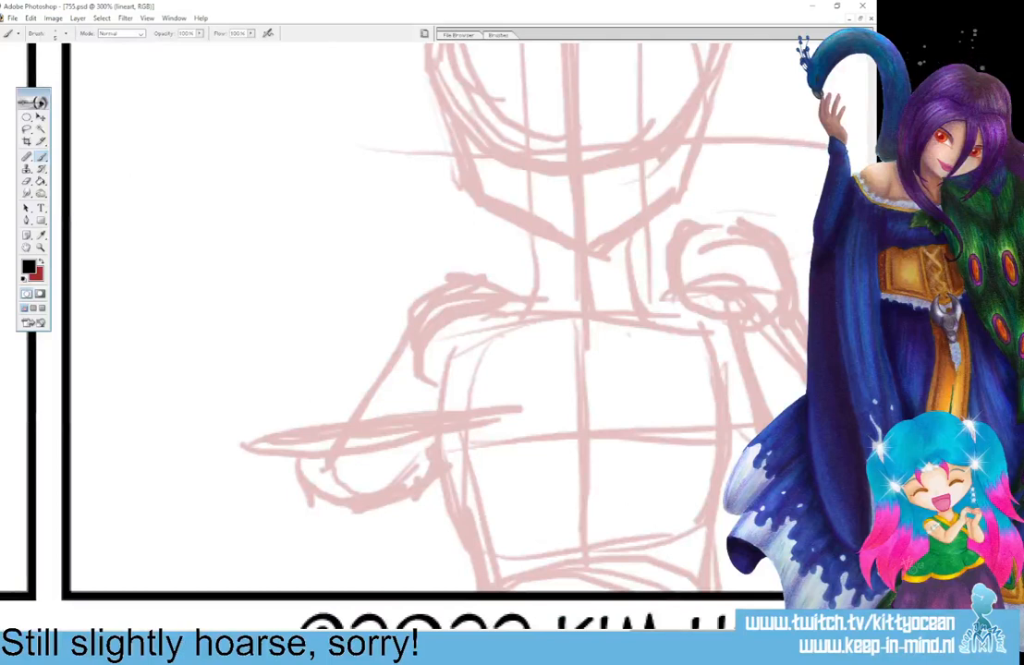
Ink a laughing smiley face with two line eyes and an open mouth with a tongue, between the two characters' heads.
left_click_drag(726, 636, 189, 636)
mouse_move(73, 653)
scroll(370, 332, "up", 5)
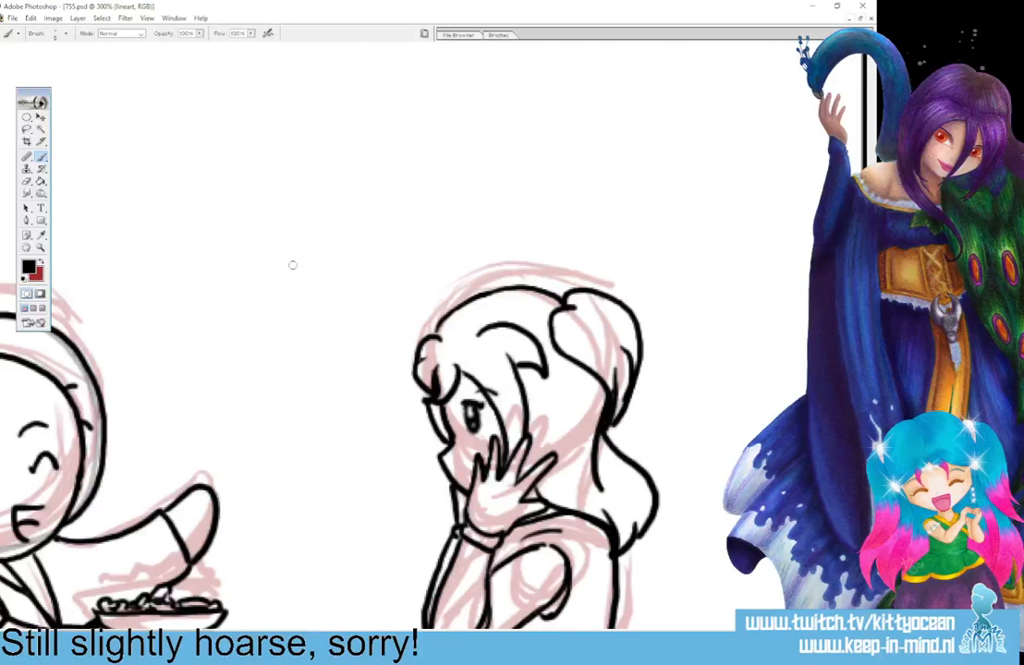
left_click_drag(294, 265, 297, 297)
left_click_drag(335, 255, 337, 289)
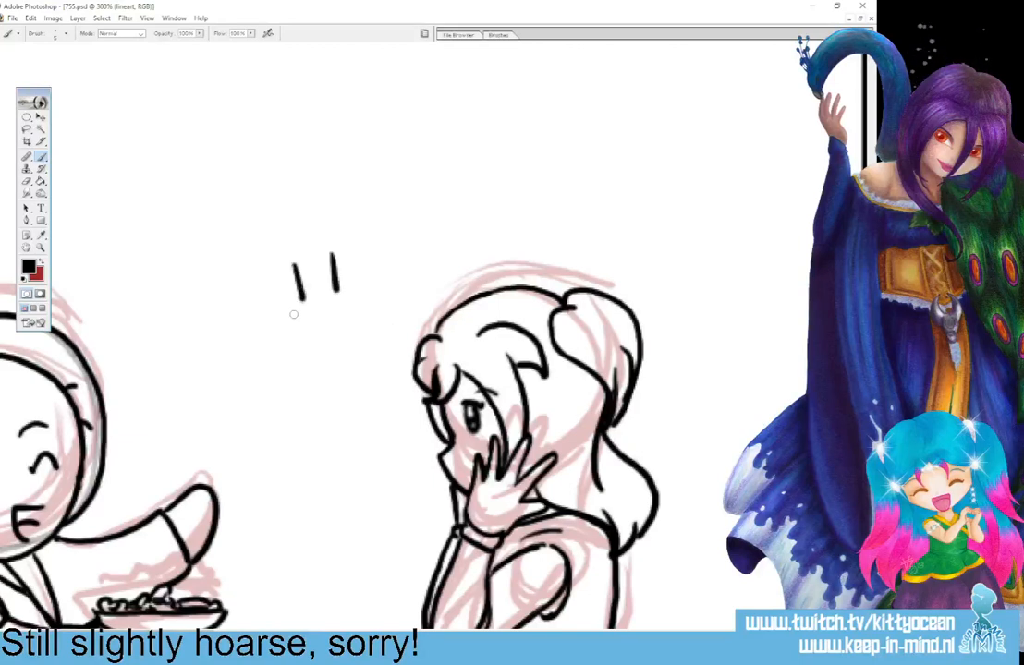
left_click_drag(289, 317, 356, 302)
mouse_move(292, 317)
left_mouse_down()
mouse_move(302, 344)
mouse_move(334, 356)
mouse_move(356, 300)
left_mouse_up()
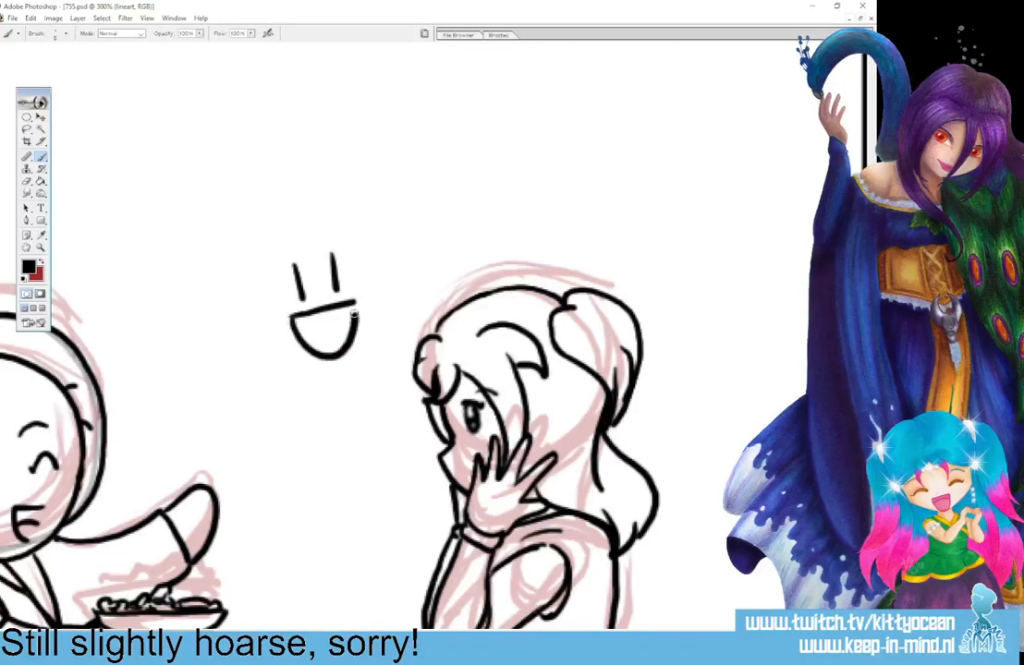
left_click_drag(301, 331, 352, 324)
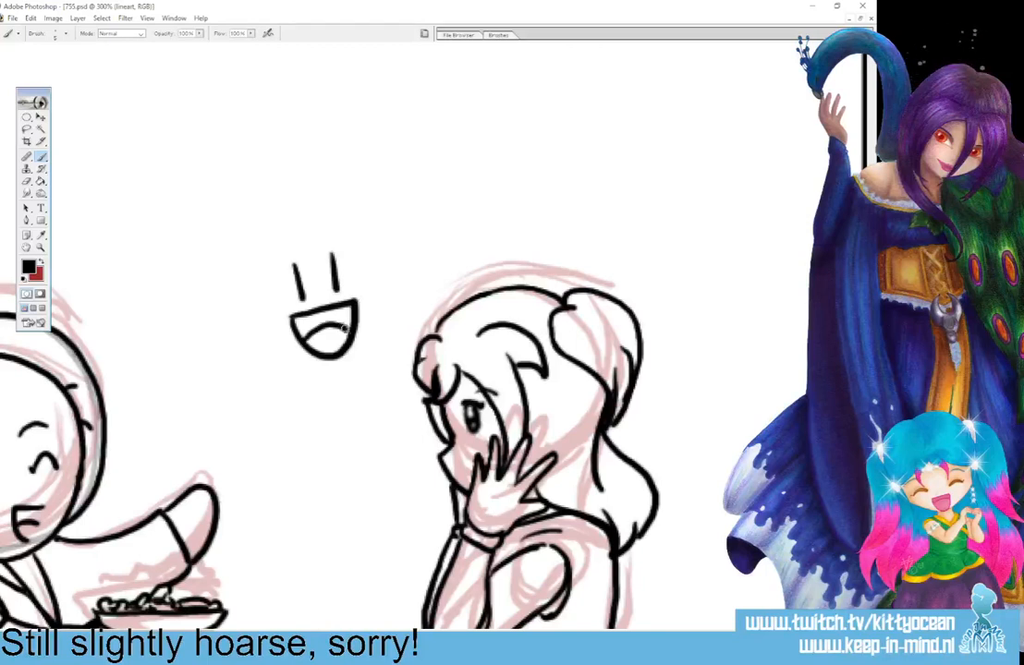
Draw a round speech bubble around the smiley face with its tail pointing to the girl.
mouse_move(267, 224)
left_mouse_down()
mouse_move(239, 280)
mouse_move(254, 344)
mouse_move(295, 378)
mouse_move(342, 387)
left_mouse_up()
mouse_move(265, 225)
left_mouse_down()
mouse_move(329, 205)
mouse_move(391, 251)
mouse_move(403, 314)
mouse_move(372, 372)
mouse_move(410, 404)
left_mouse_up()
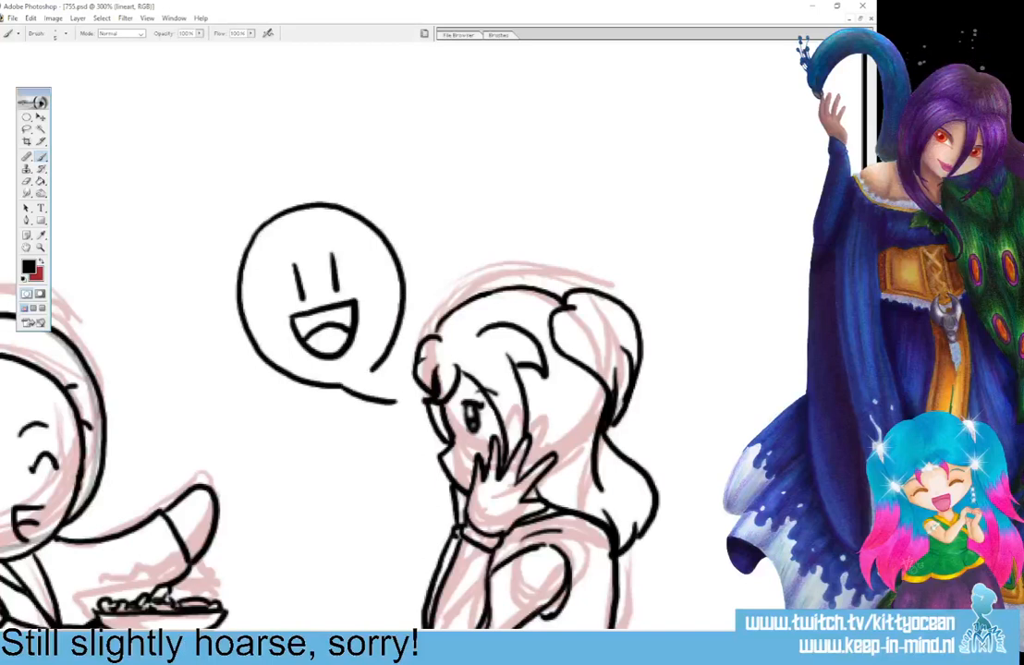
left_click_drag(344, 387, 410, 404)
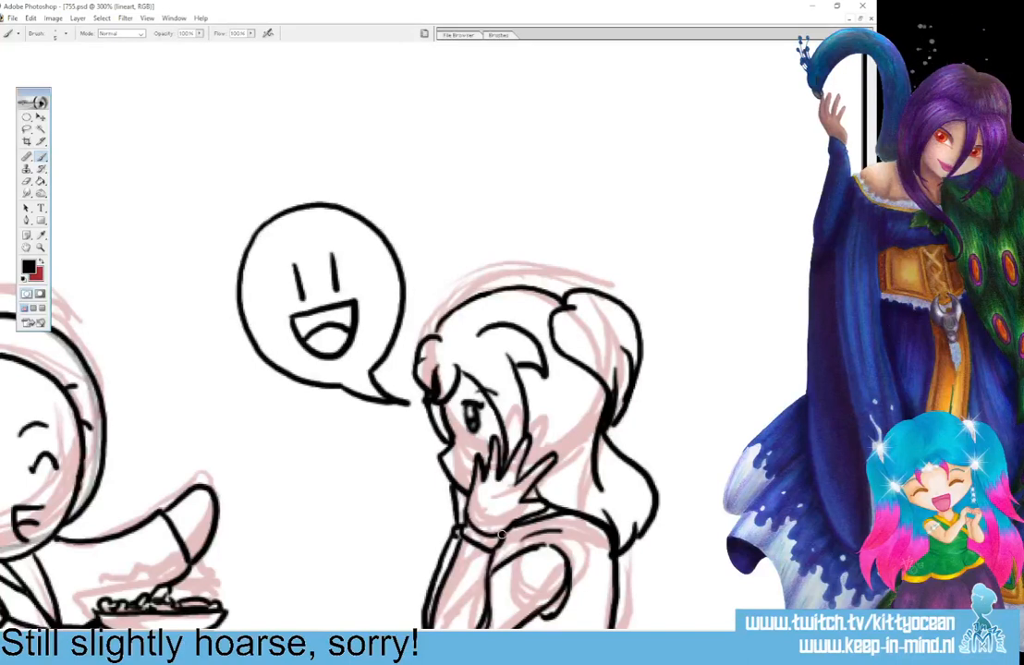
Ink the round head of the figure holding the tray in the sketched panel, with an eyebrow, an eye and an open mouth.
left_click_drag(127, 633, 277, 632)
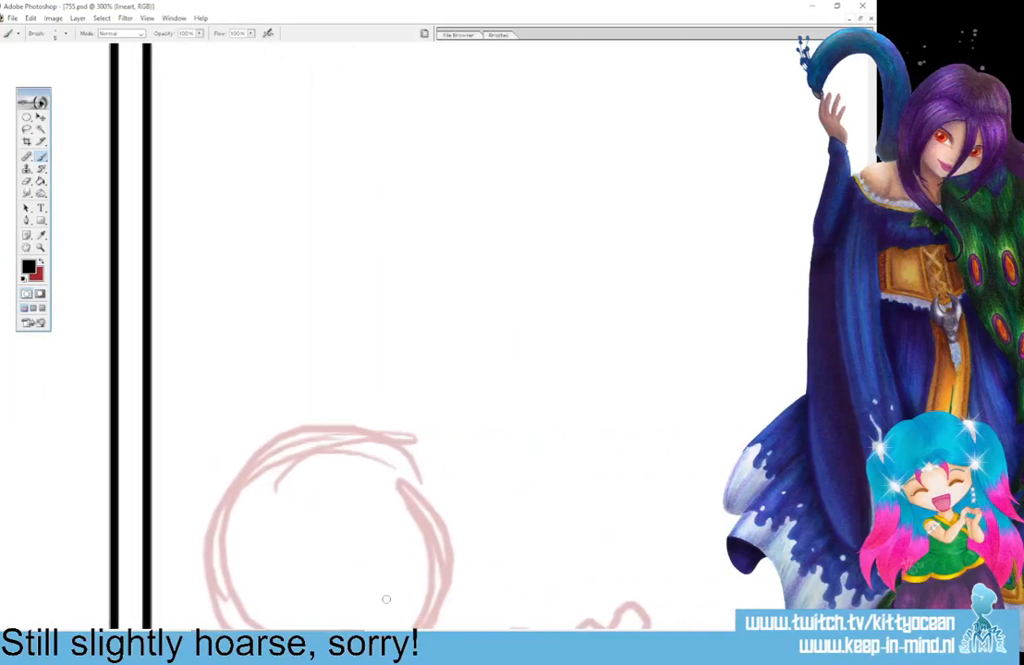
scroll(462, 337, "down", 5)
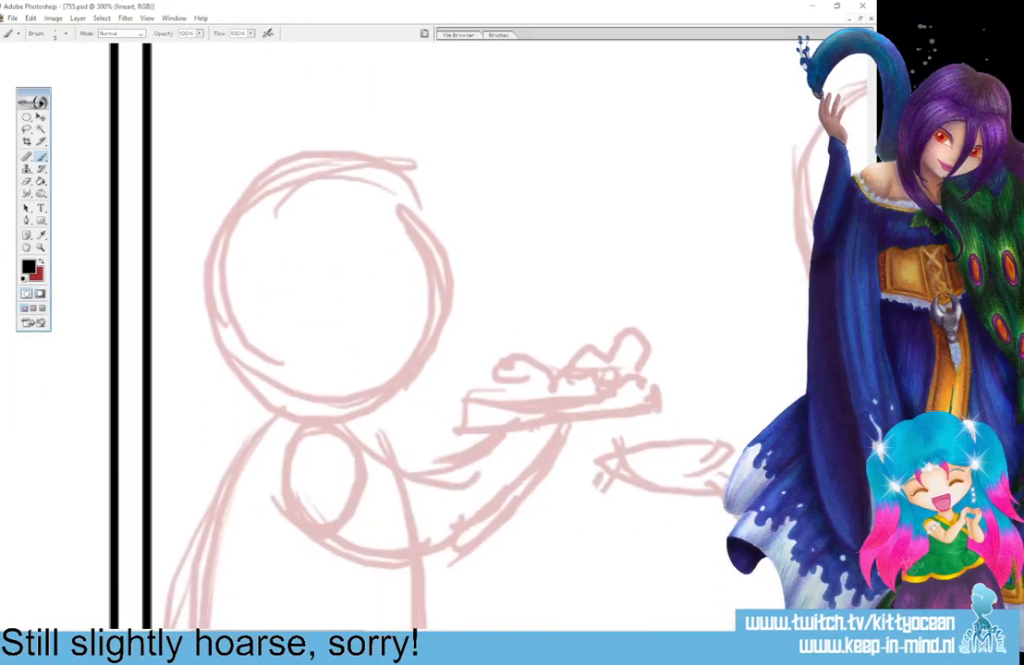
mouse_move(351, 414)
left_mouse_down()
mouse_move(426, 367)
mouse_move(447, 308)
mouse_move(442, 250)
mouse_move(414, 202)
mouse_move(369, 172)
mouse_move(308, 165)
mouse_move(250, 187)
mouse_move(223, 225)
mouse_move(212, 271)
mouse_move(218, 325)
mouse_move(243, 368)
mouse_move(305, 405)
left_mouse_up()
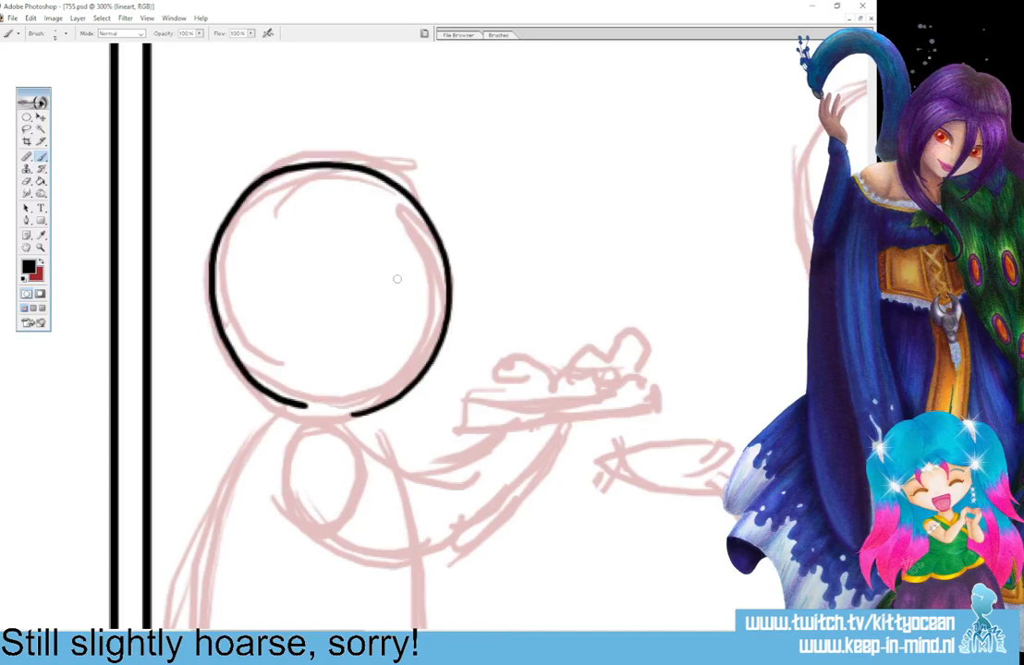
left_click_drag(398, 274, 401, 308)
left_click_drag(372, 256, 405, 245)
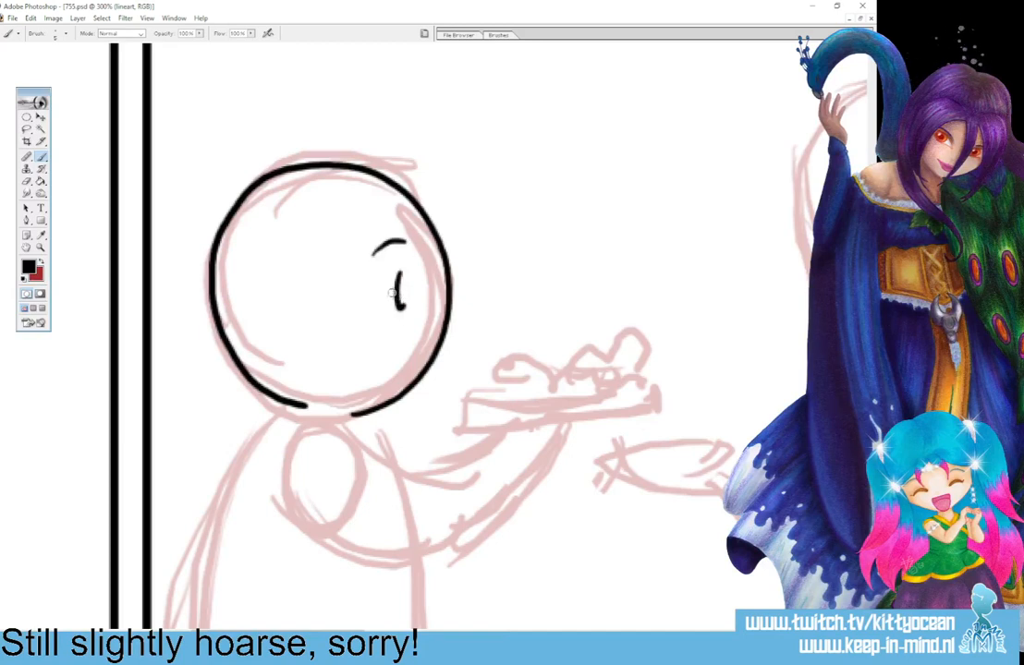
left_click_drag(387, 296, 396, 293)
mouse_move(368, 344)
left_mouse_down()
mouse_move(406, 349)
mouse_move(394, 379)
mouse_move(395, 364)
left_mouse_up()
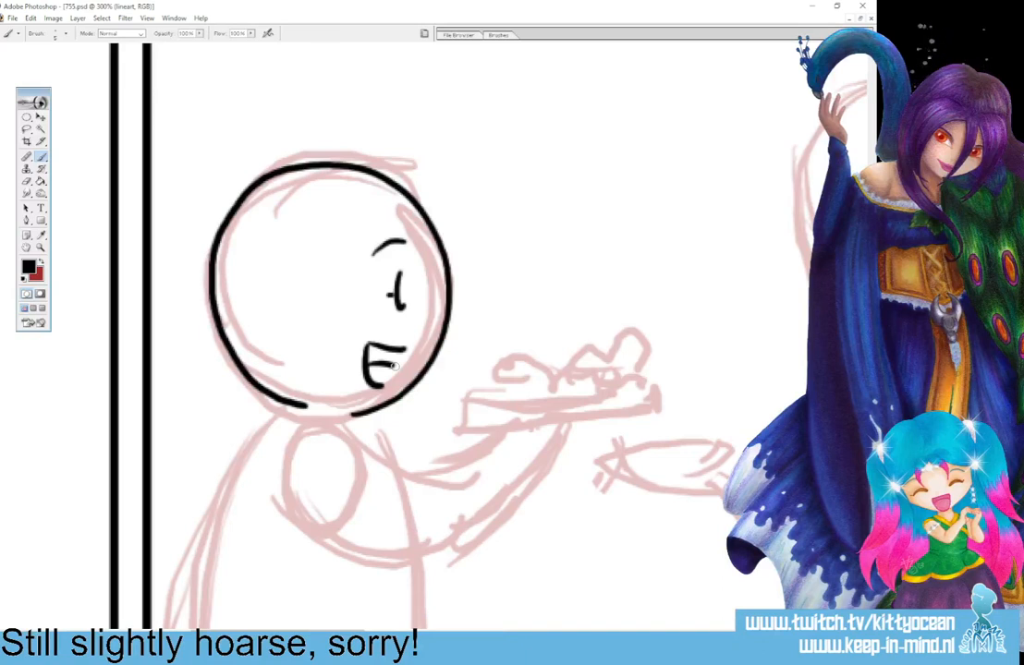
Ink the figure's short sleeve, the bent forearm reaching up to the tray and the small collar under the chin.
scroll(393, 365, "down", 3)
mouse_move(305, 339)
left_mouse_down()
mouse_move(338, 337)
mouse_move(399, 364)
mouse_move(392, 407)
mouse_move(354, 458)
mouse_move(296, 407)
mouse_move(339, 455)
left_mouse_up()
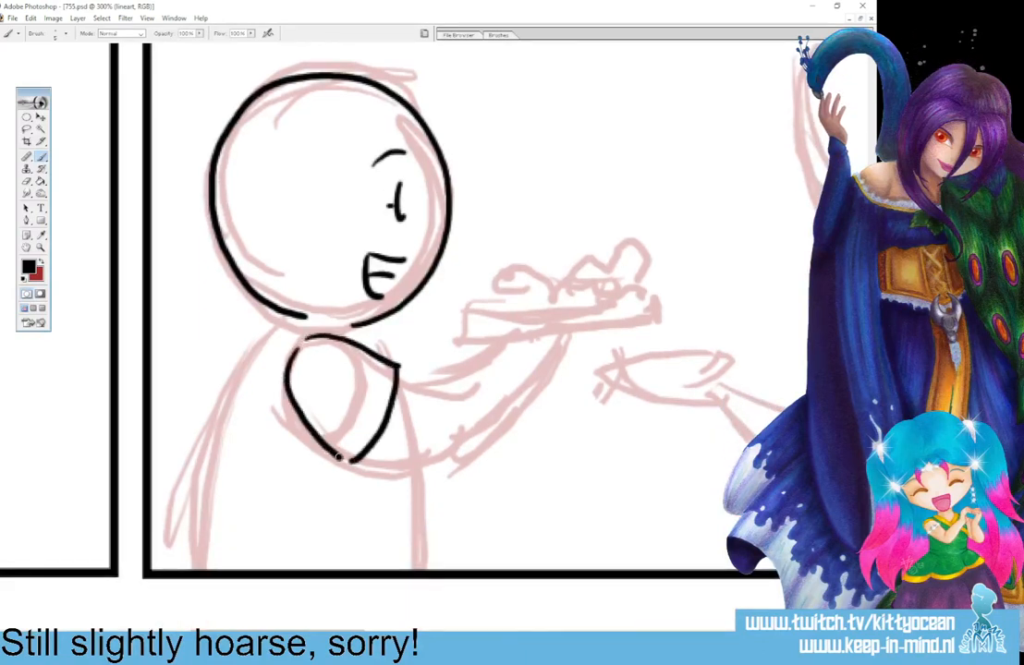
left_click_drag(400, 381, 503, 344)
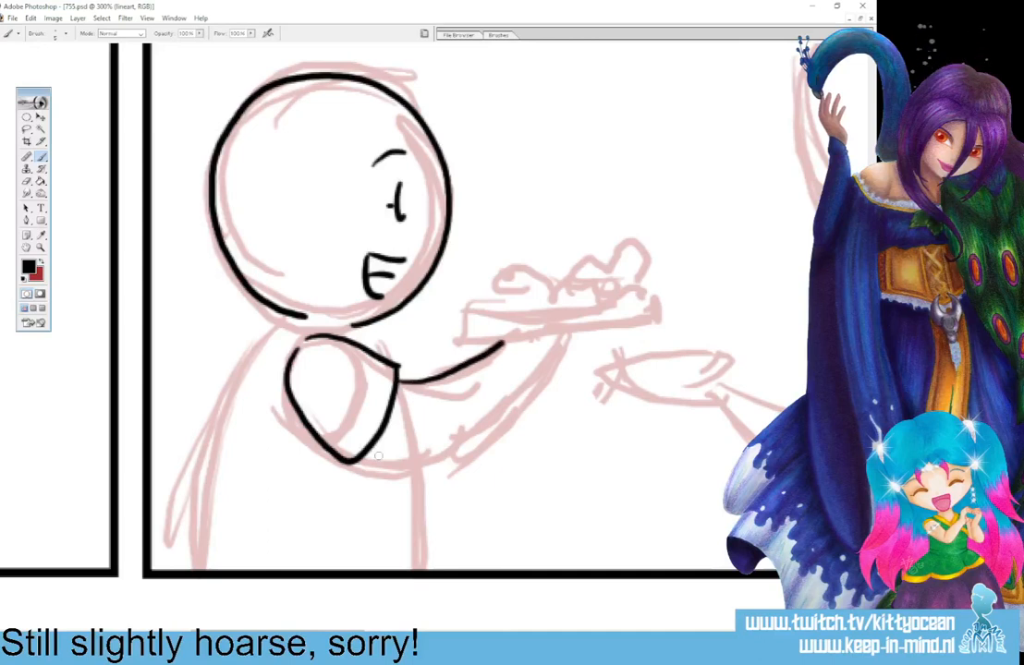
mouse_move(354, 458)
left_mouse_down()
mouse_move(403, 468)
mouse_move(462, 451)
mouse_move(501, 406)
mouse_move(532, 339)
left_mouse_up()
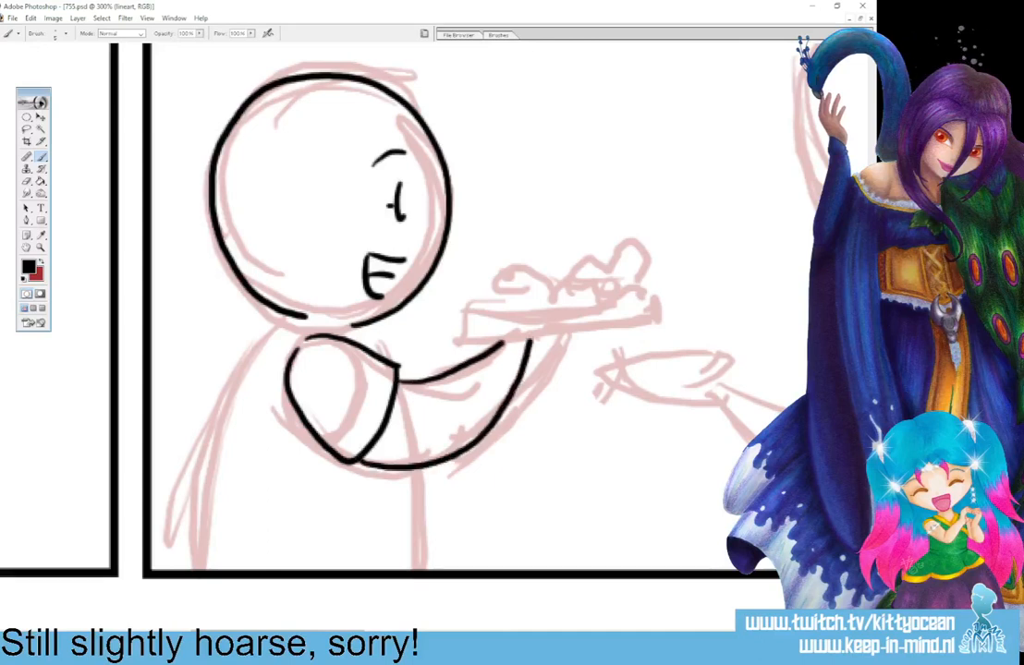
left_click_drag(357, 323, 372, 346)
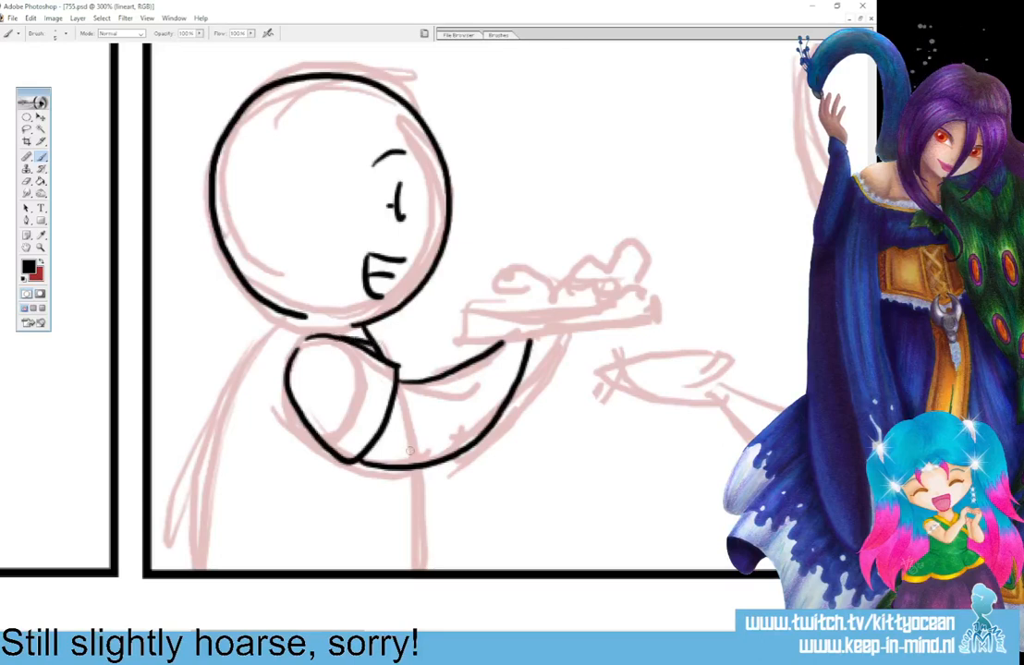
Ink the front of the figure's robe with a double diagonal band, and the cape flowing from the neck down the back.
left_click_drag(408, 465, 423, 568)
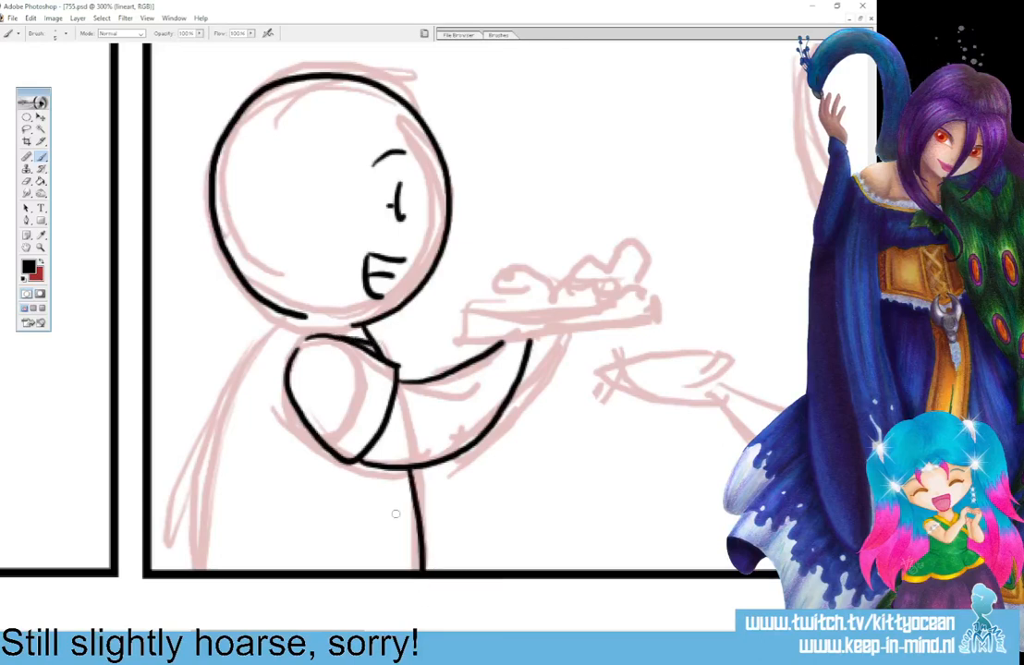
left_click_drag(413, 496, 280, 570)
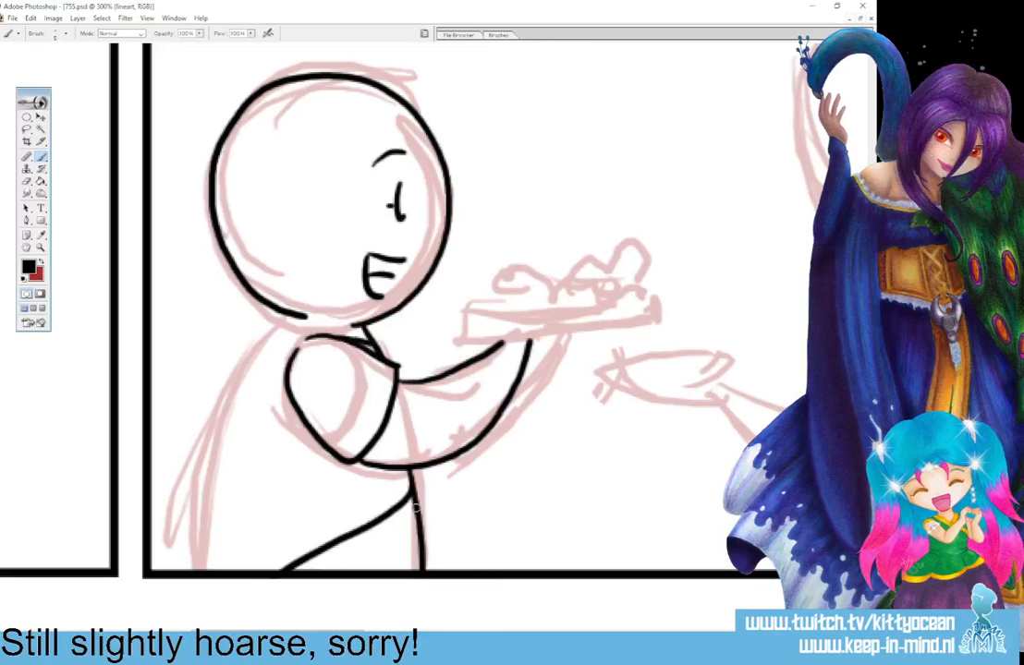
left_click_drag(411, 484, 323, 562)
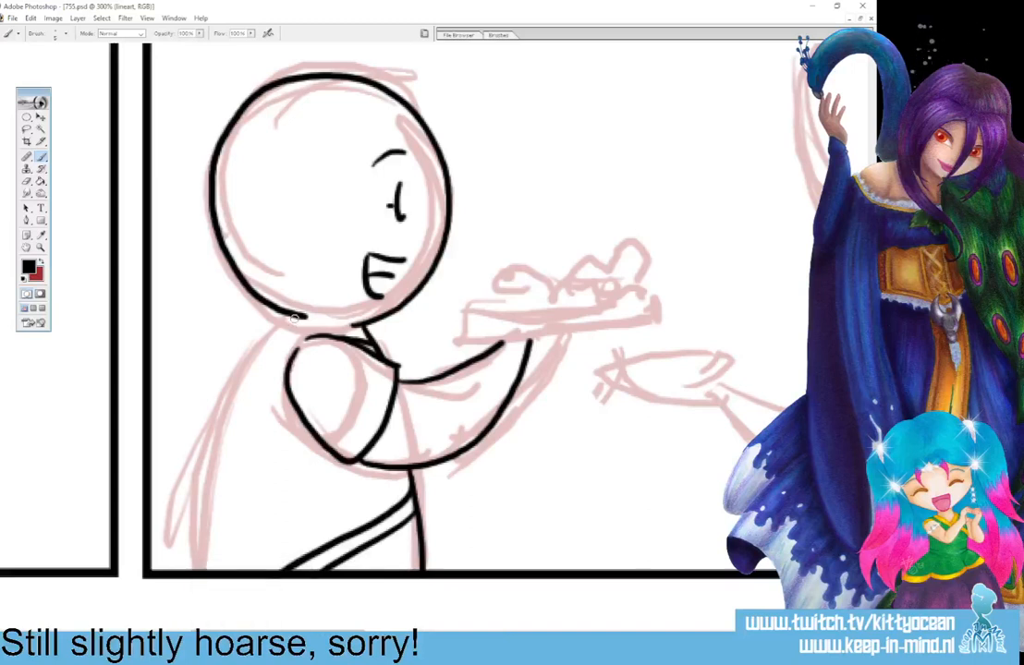
mouse_move(294, 317)
left_mouse_down()
mouse_move(260, 371)
mouse_move(205, 601)
left_mouse_up()
mouse_move(288, 315)
left_mouse_down()
mouse_move(233, 379)
mouse_move(152, 565)
left_mouse_up()
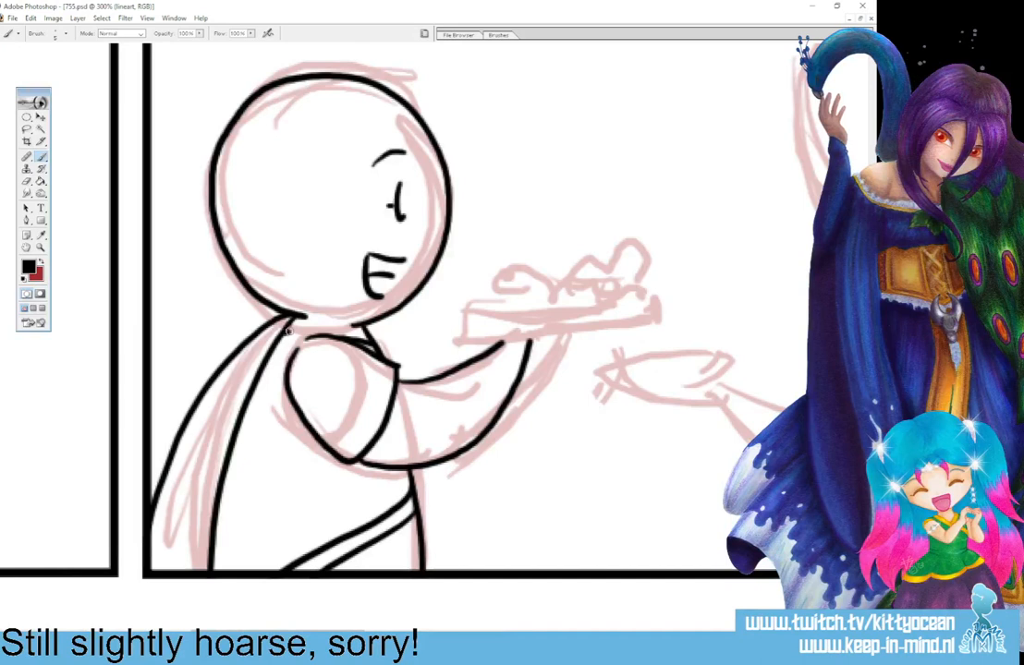
left_click_drag(244, 409, 220, 570)
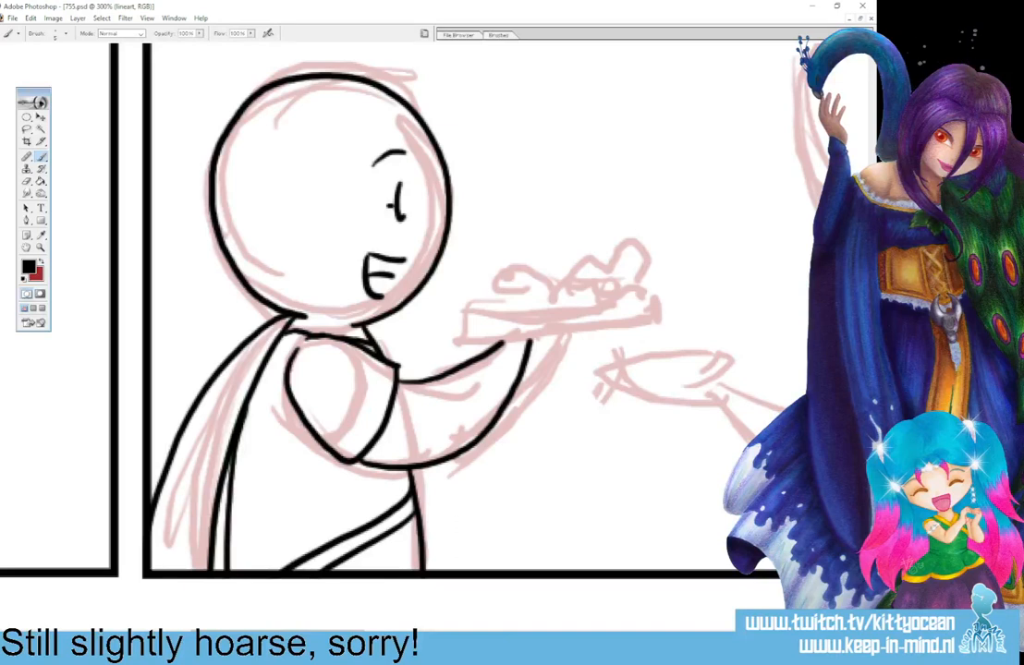
Ink a flat plate heaped with food on the figure's hand and close the document.
scroll(350, 624, "right", 3)
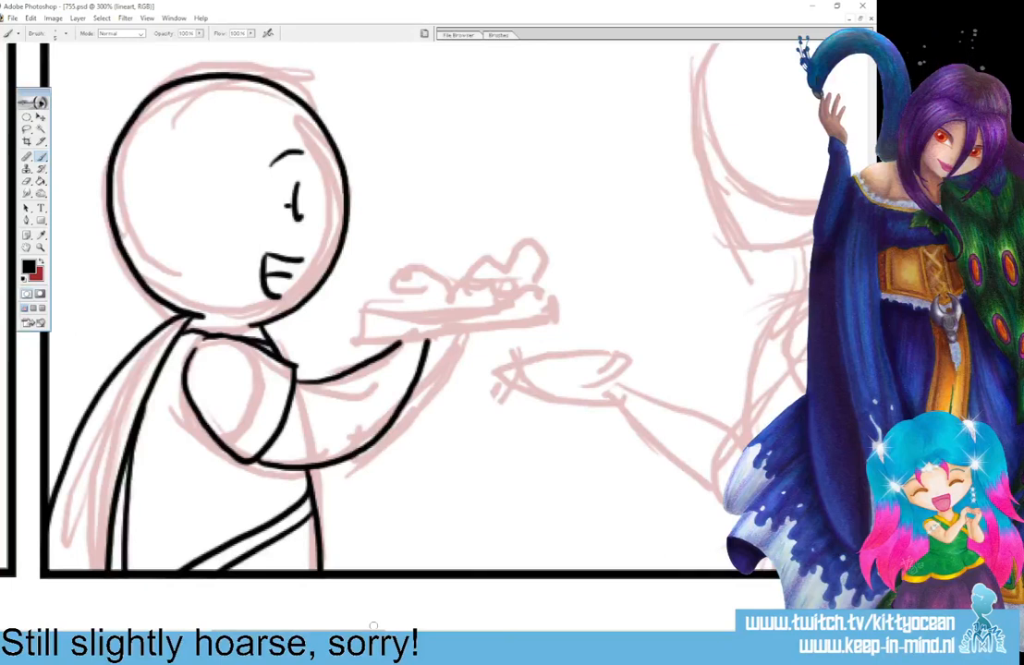
mouse_move(361, 325)
left_mouse_down()
mouse_move(458, 340)
mouse_move(505, 334)
mouse_move(394, 322)
mouse_move(534, 326)
left_mouse_up()
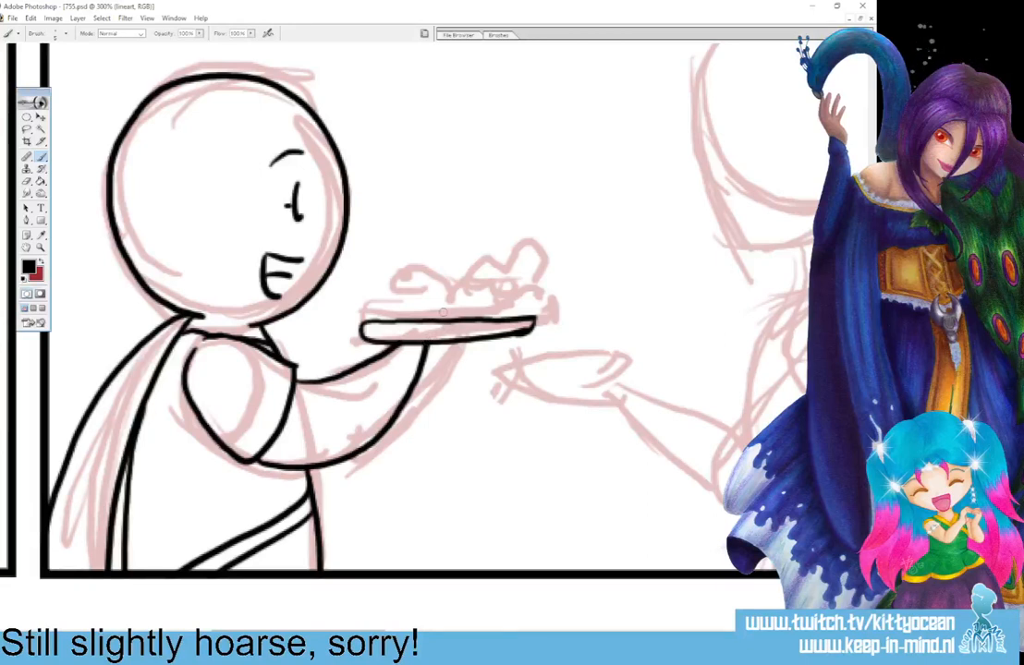
mouse_move(373, 312)
left_mouse_down()
mouse_move(428, 305)
mouse_move(421, 311)
mouse_move(457, 288)
mouse_move(473, 312)
mouse_move(471, 303)
mouse_move(525, 305)
left_mouse_up()
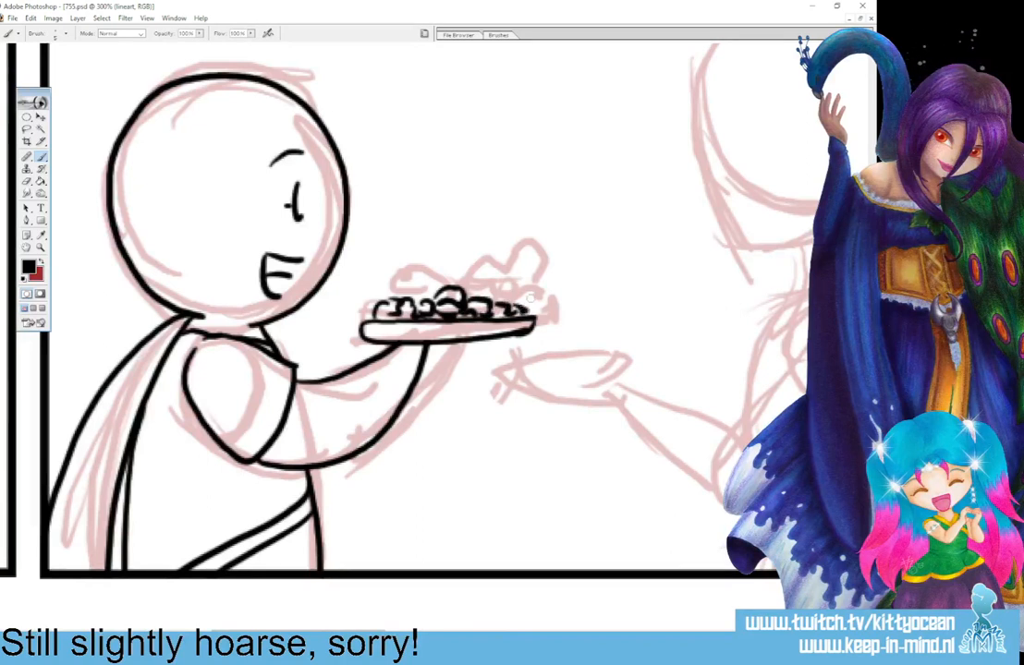
key("ctrl+w")
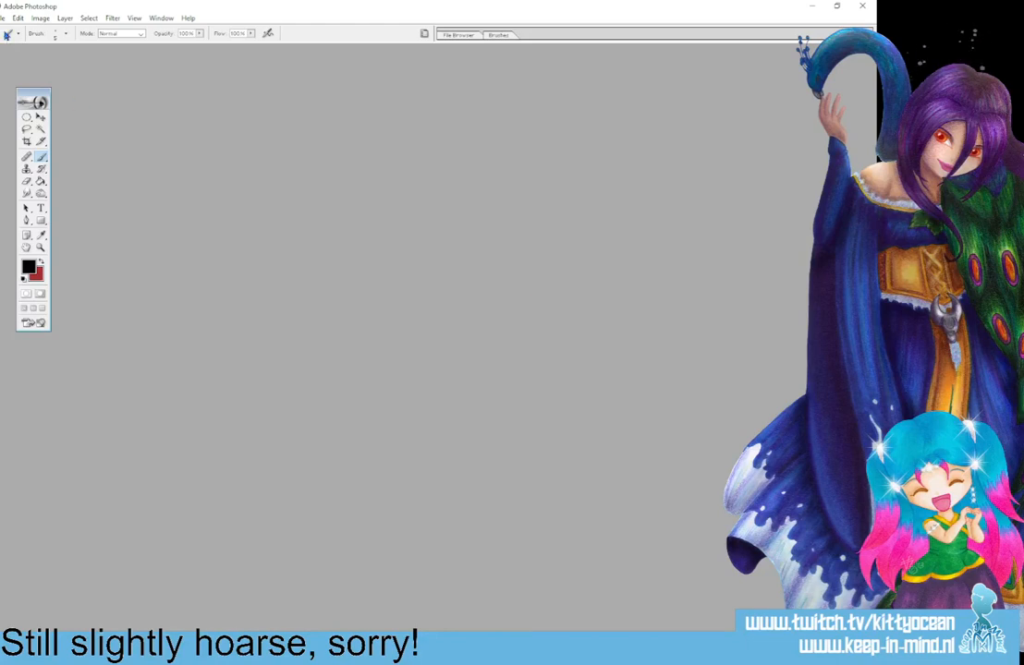
Reopen the recent file 755.psd and maximize its document window.
left_click(5, 17)
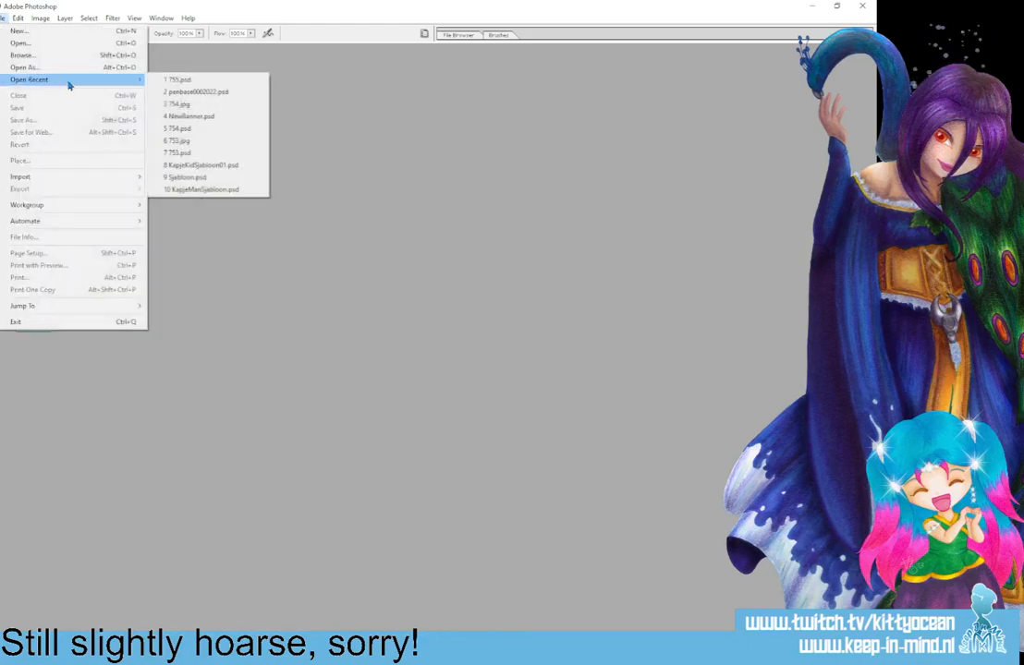
left_click(172, 81)
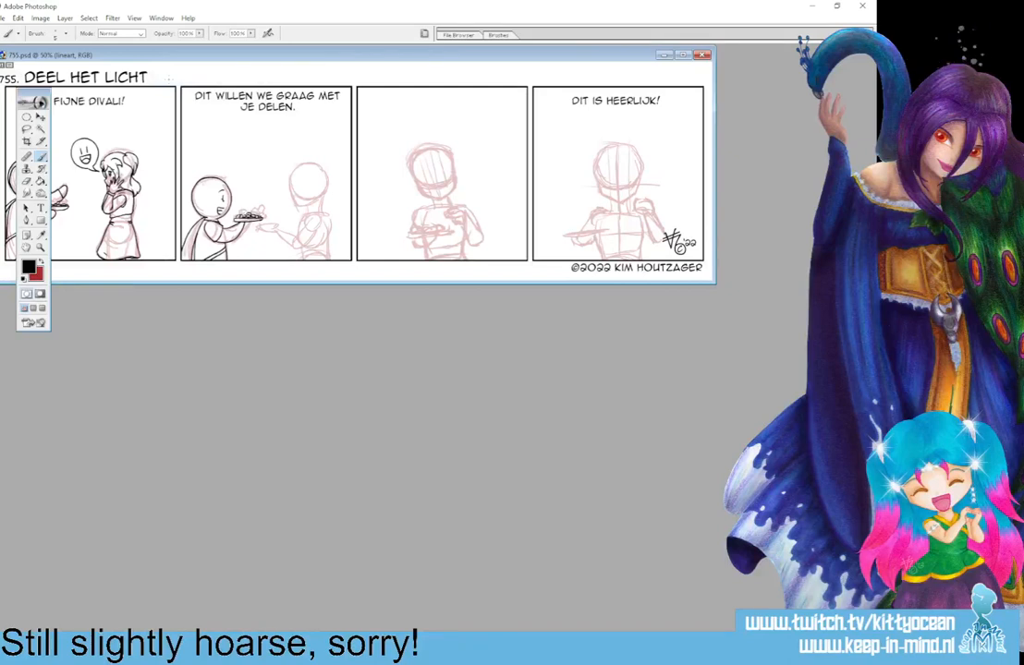
left_click(680, 55)
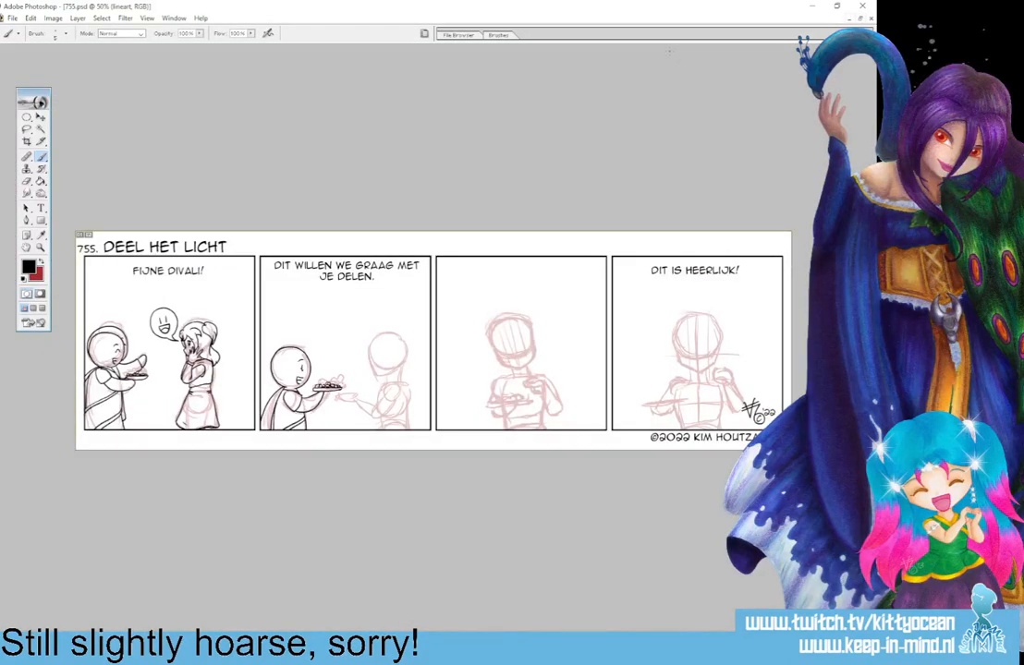
left_click(14, 19)
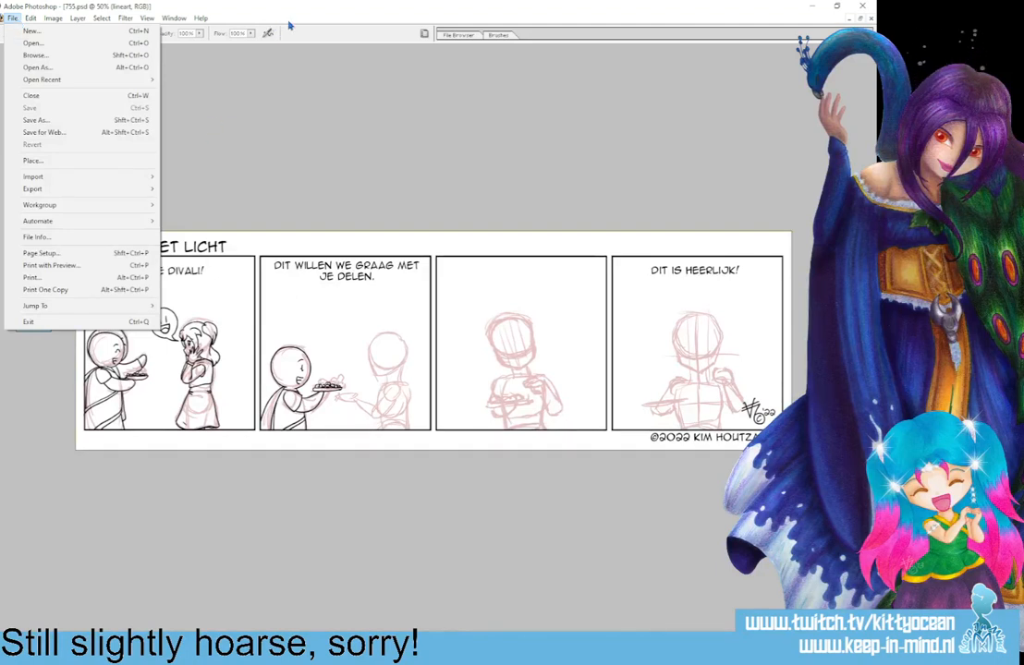
left_click(256, 24)
Ink the second figure's face in profile in the second panel, with an eyebrow, an oval eye and an open smiling mouth.
key("ctrl+plus")
key("ctrl+plus")
key("ctrl+plus")
key("ctrl+plus")
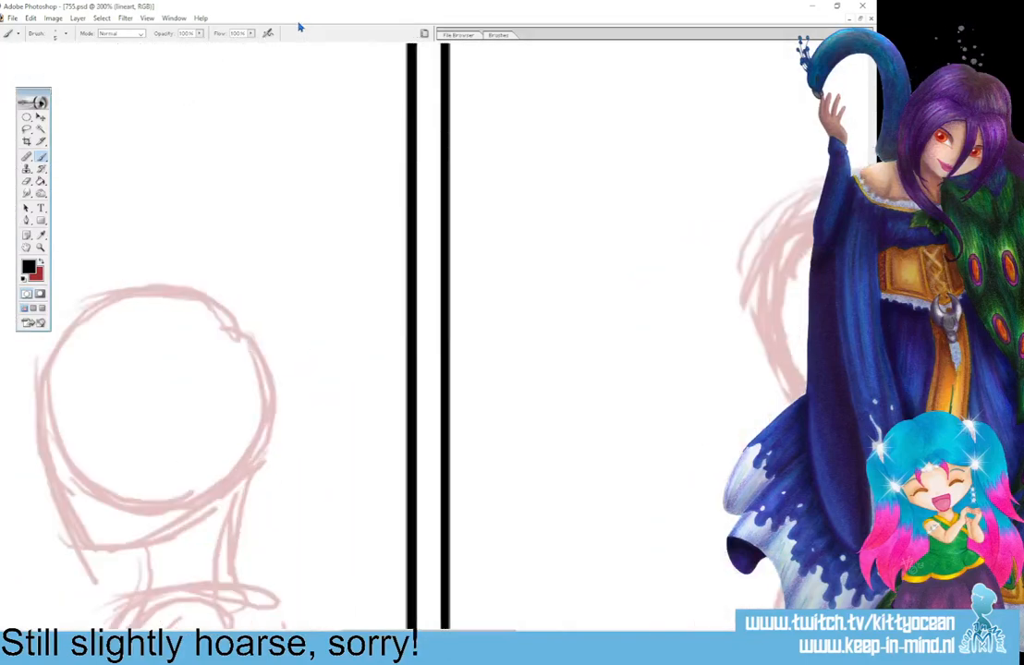
left_click_drag(870, 314, 871, 357)
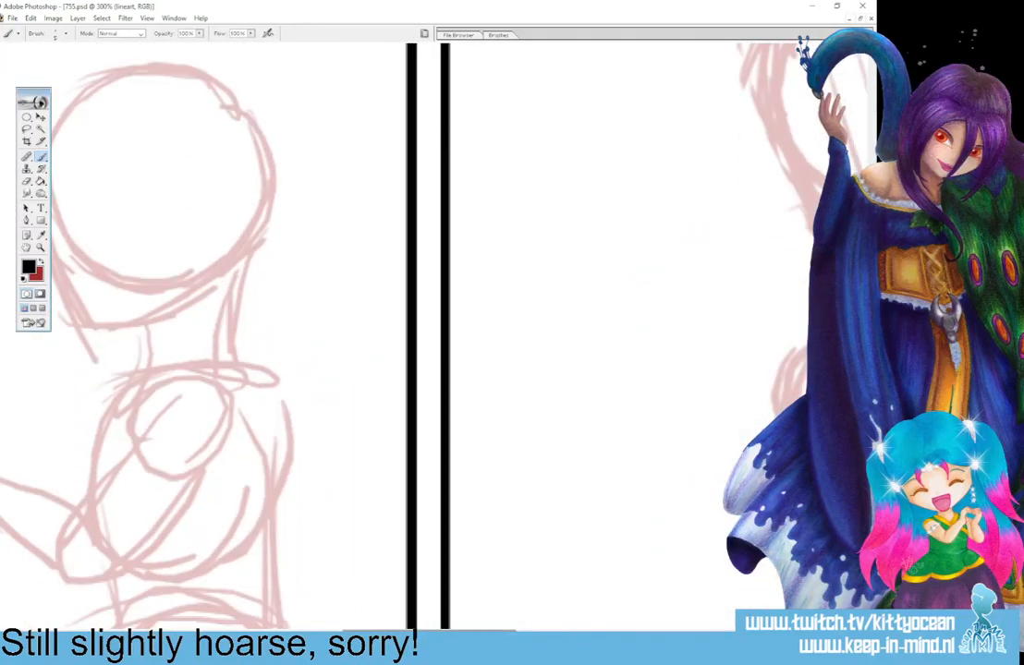
left_click_drag(427, 635, 363, 635)
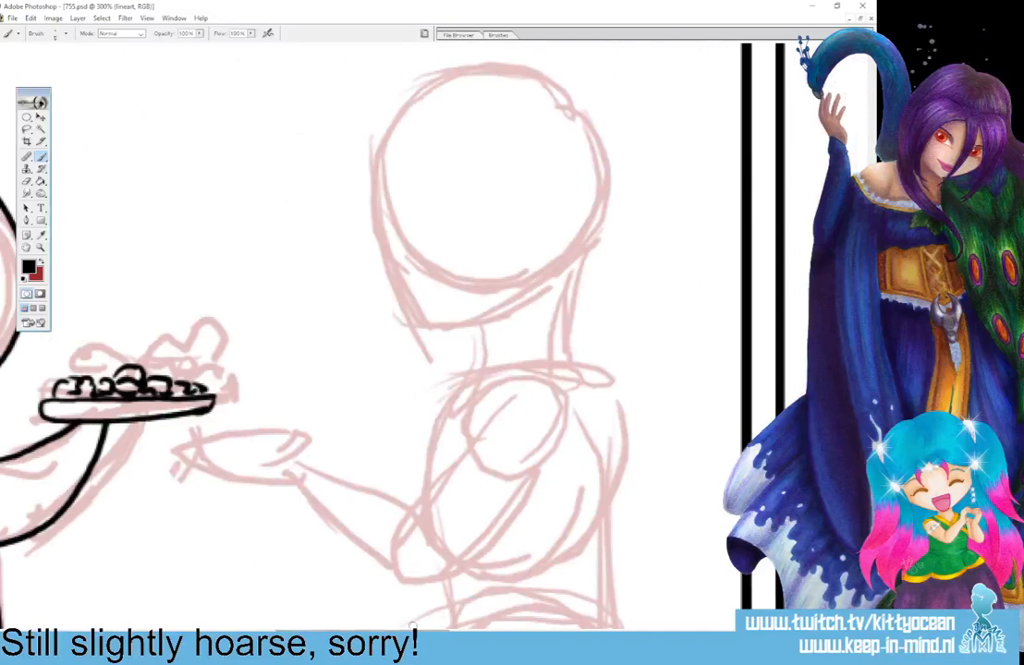
mouse_move(386, 158)
left_mouse_down()
mouse_move(400, 242)
mouse_move(379, 262)
mouse_move(412, 304)
mouse_move(443, 327)
mouse_move(486, 316)
mouse_move(521, 290)
left_mouse_up()
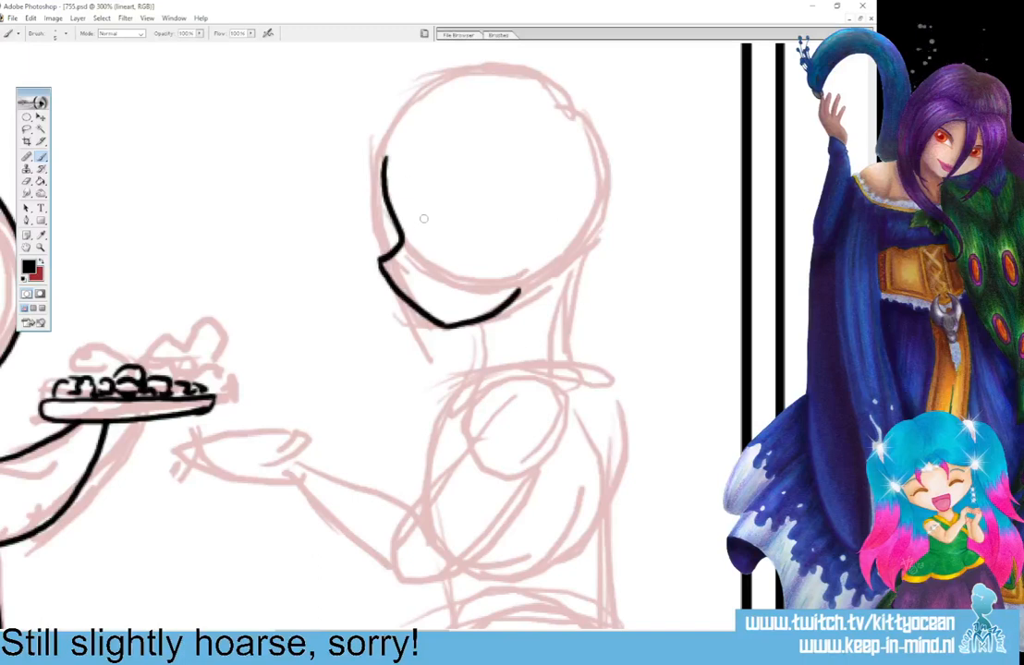
mouse_move(421, 218)
left_mouse_down()
mouse_move(440, 206)
mouse_move(438, 183)
left_mouse_up()
mouse_move(428, 281)
left_mouse_down()
mouse_move(457, 310)
mouse_move(469, 294)
left_mouse_up()
Redraw the ponytailed woman's eye in the first panel as a small oval under a short lash line.
left_click_drag(415, 632, 232, 632)
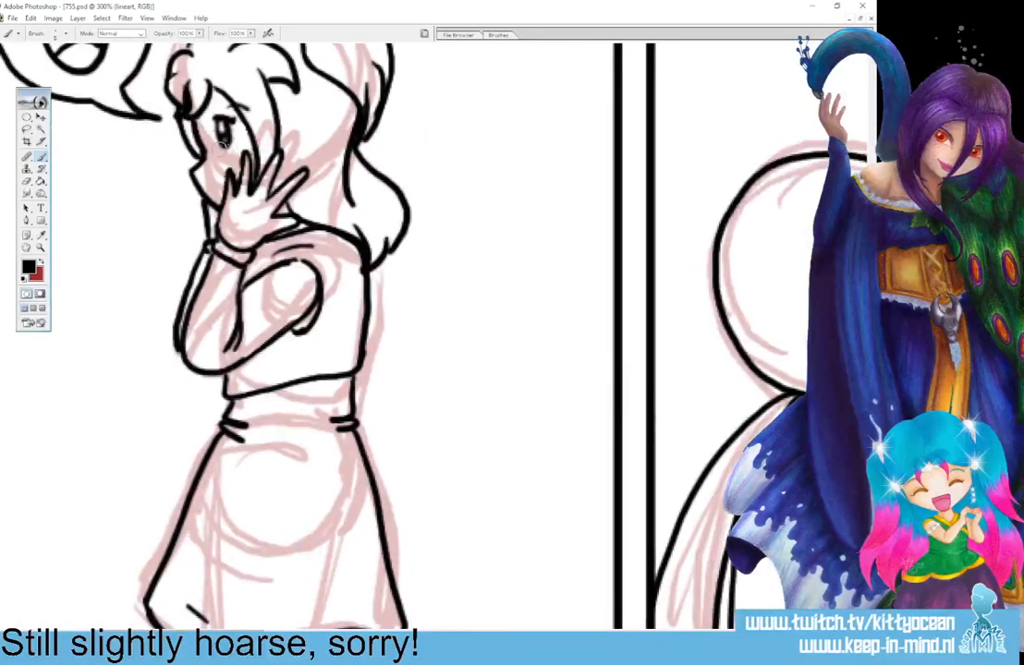
left_click_drag(223, 144, 227, 128)
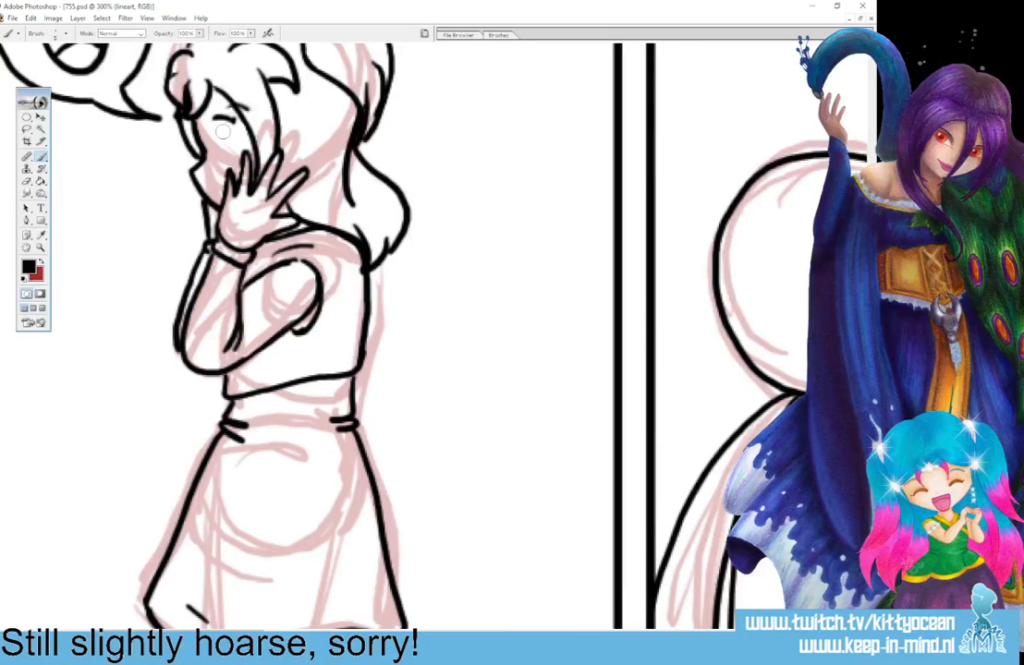
left_click_drag(219, 125, 223, 146)
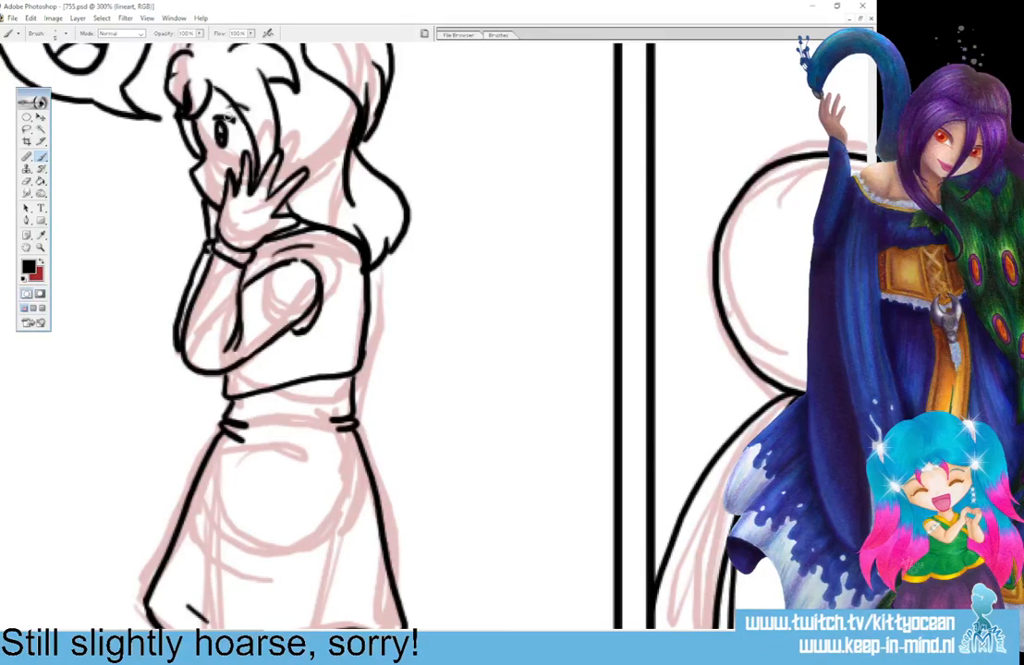
Ink the second-panel woman's curled fringe and the long pointed locks framing her face, cleaning up the overlapping lines.
left_click_drag(226, 634, 387, 634)
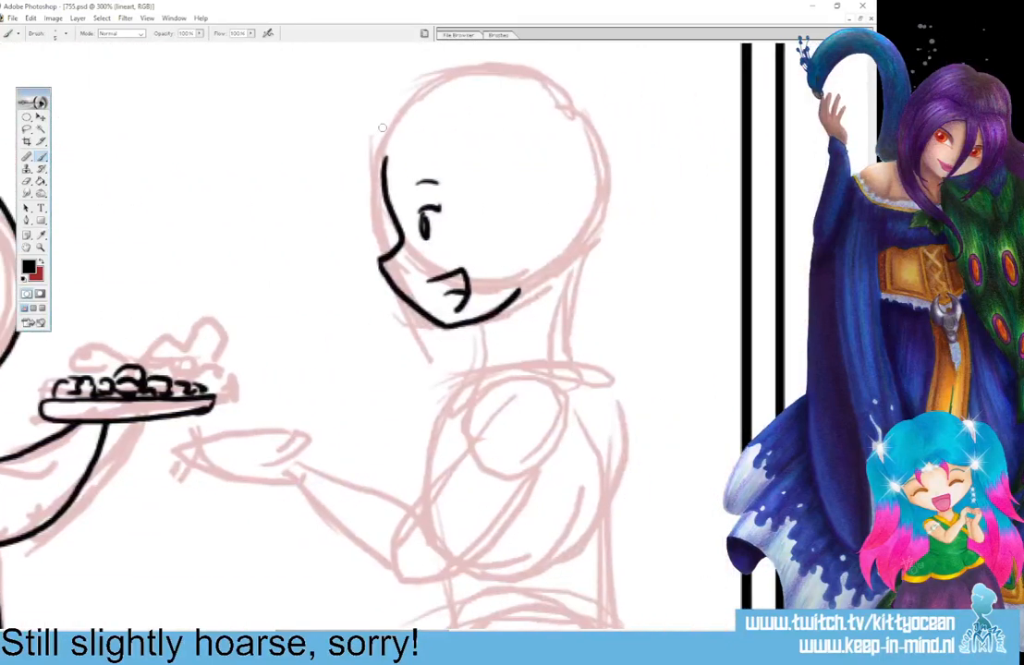
left_click_drag(381, 128, 408, 185)
mouse_move(403, 142)
left_mouse_down()
mouse_move(397, 165)
mouse_move(414, 185)
left_mouse_up()
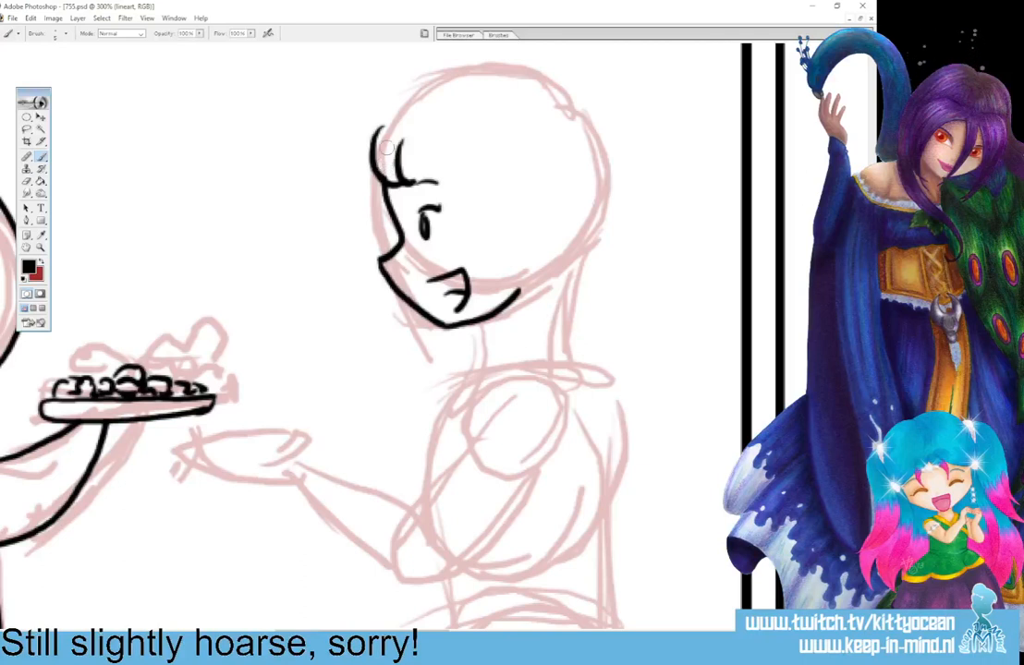
mouse_move(401, 169)
left_mouse_down()
mouse_move(433, 154)
mouse_move(493, 275)
mouse_move(465, 418)
left_mouse_up()
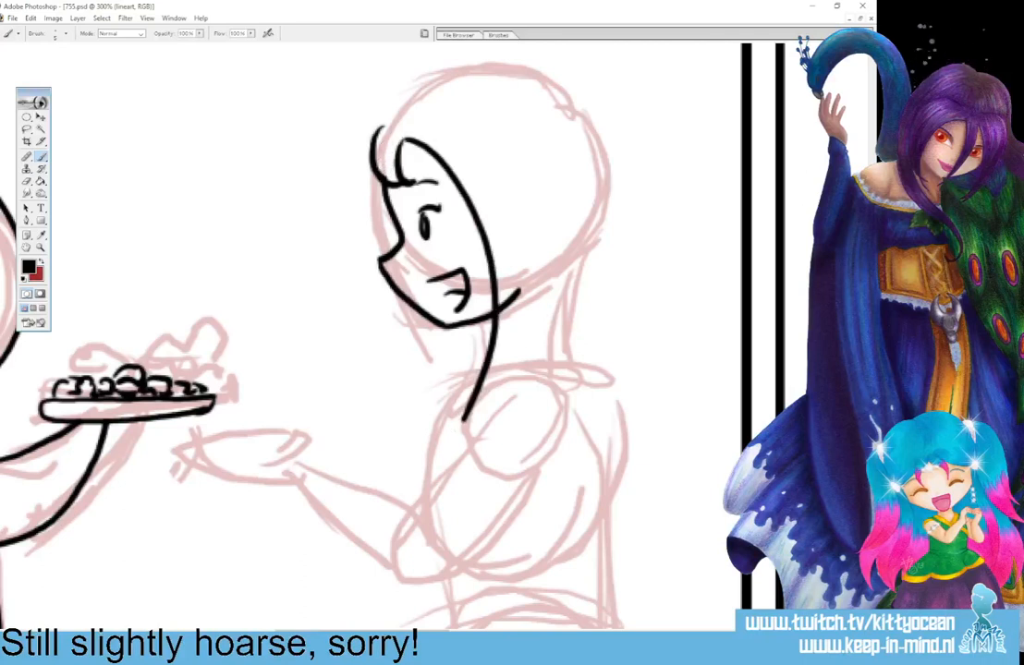
mouse_move(505, 128)
left_mouse_down()
mouse_move(533, 222)
mouse_move(509, 325)
mouse_move(452, 409)
left_mouse_up()
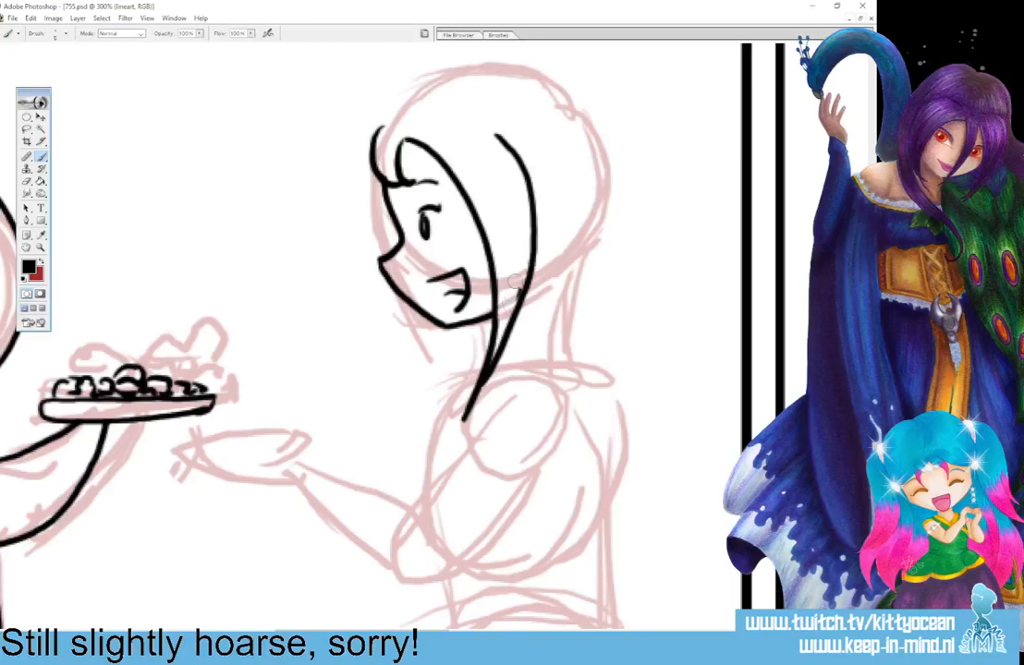
left_click_drag(462, 423, 471, 405)
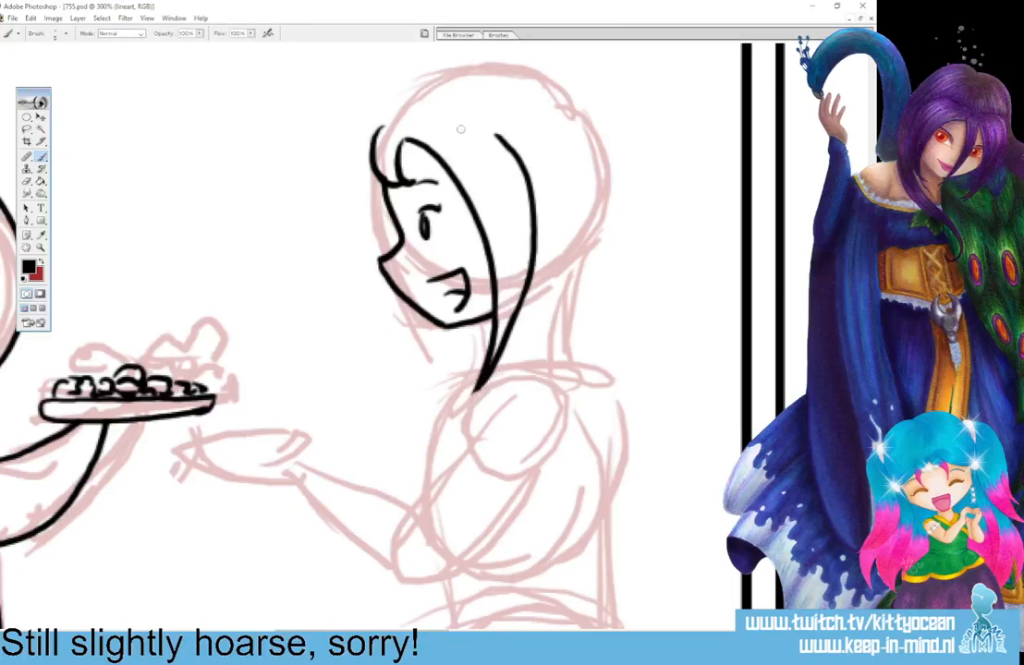
left_click_drag(534, 165, 462, 130)
left_click_drag(387, 118, 357, 176)
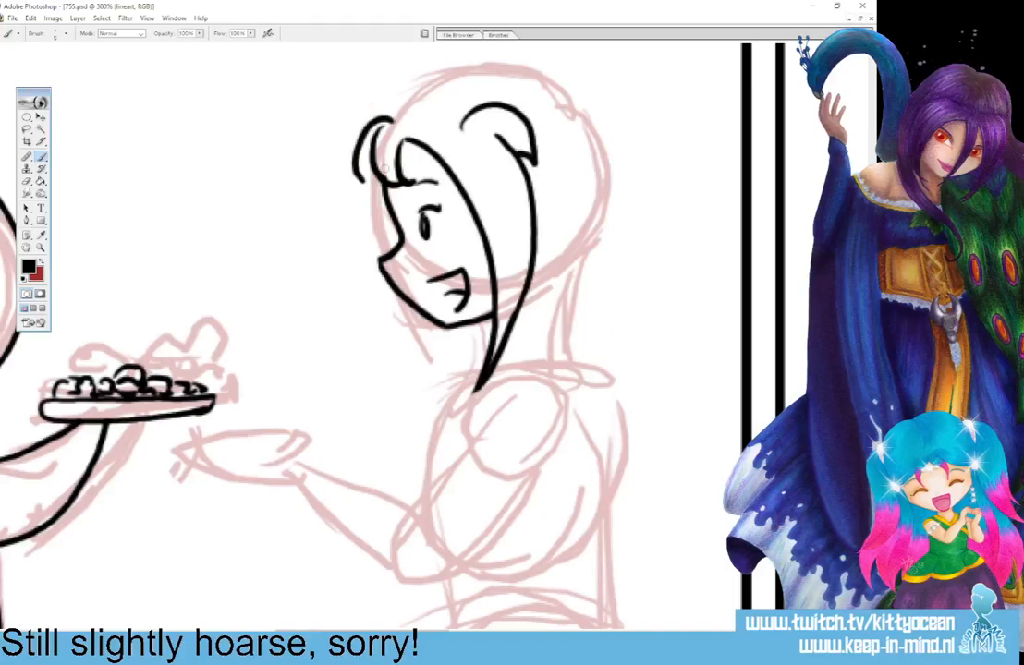
Ink the woman's rounded ponytail loop, the loose hair falling to her shoulder and the outline over the top of her head.
mouse_move(537, 93)
left_mouse_down()
mouse_move(633, 112)
mouse_move(621, 180)
left_mouse_up()
left_click_drag(524, 139, 622, 231)
mouse_move(616, 162)
left_mouse_down()
mouse_move(618, 230)
mouse_move(587, 301)
left_mouse_up()
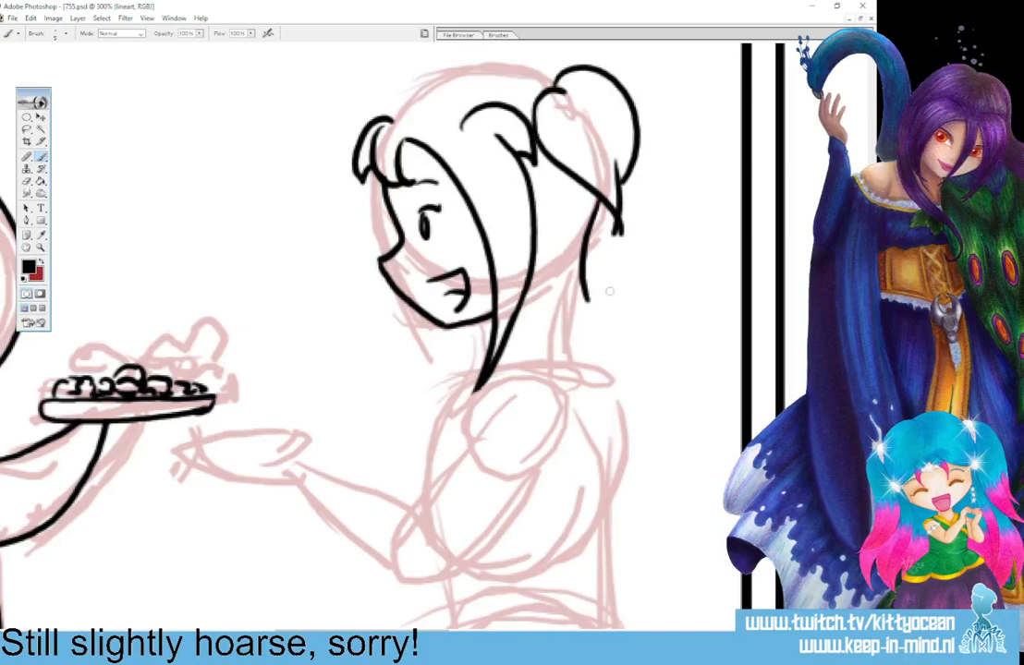
mouse_move(600, 199)
left_mouse_down()
mouse_move(621, 248)
mouse_move(611, 383)
left_mouse_up()
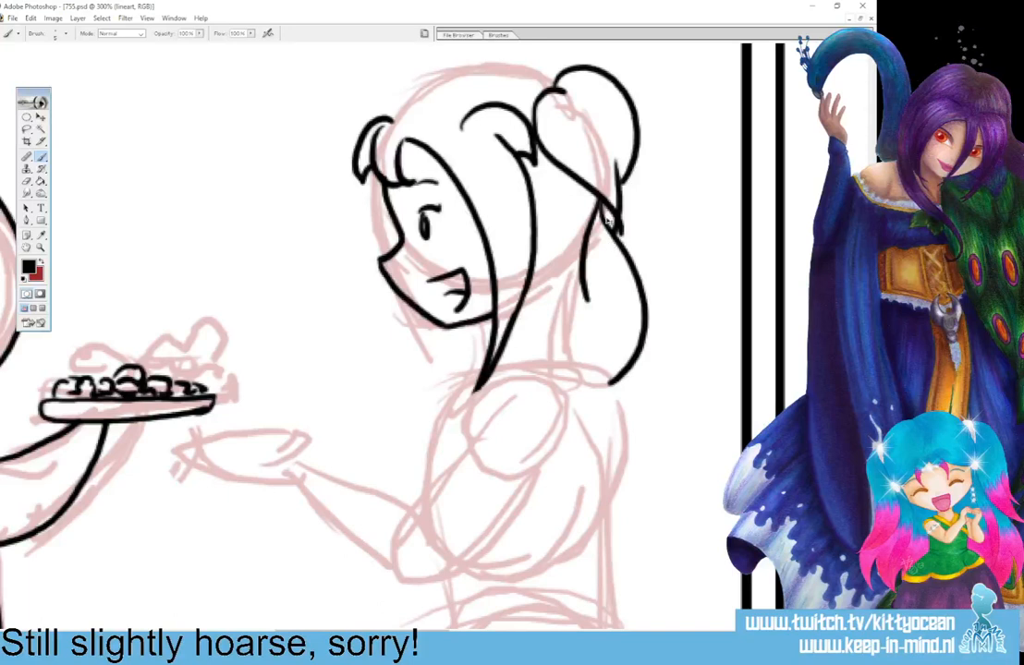
key("ctrl+z")
mouse_move(593, 226)
left_mouse_down()
mouse_move(647, 336)
mouse_move(651, 394)
left_mouse_up()
mouse_move(519, 311)
left_mouse_down()
mouse_move(586, 386)
mouse_move(640, 405)
mouse_move(637, 427)
left_mouse_up()
mouse_move(513, 70)
left_mouse_down()
mouse_move(445, 96)
mouse_move(459, 83)
mouse_move(435, 86)
mouse_move(388, 118)
left_mouse_up()
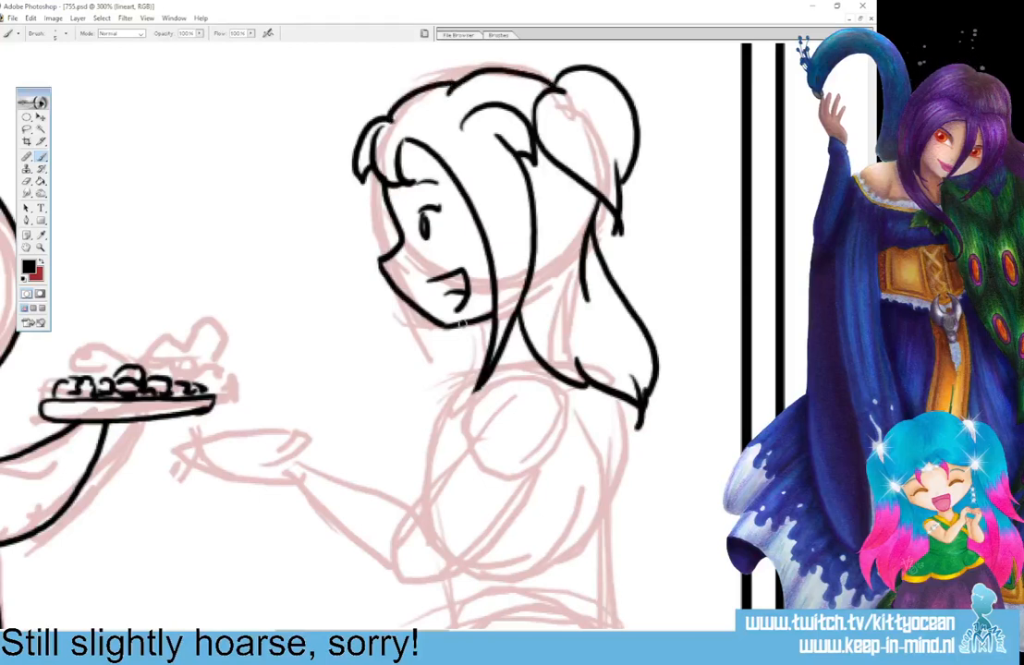
Ink the hair strands and collar at the woman's neck, plus her upper arm from the rounded shoulder to the elbow.
left_click_drag(463, 329, 456, 372)
mouse_move(488, 322)
left_mouse_down()
mouse_move(522, 333)
mouse_move(482, 352)
mouse_move(467, 382)
mouse_move(536, 355)
left_mouse_up()
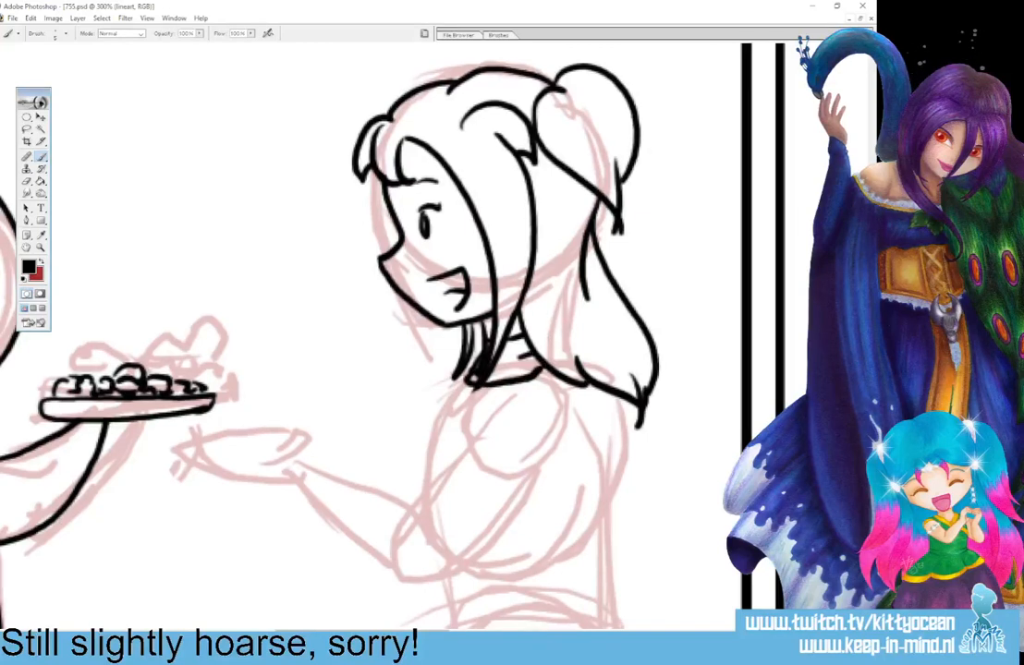
left_click_drag(871, 338, 871, 373)
mouse_move(522, 275)
left_mouse_down()
mouse_move(419, 394)
mouse_move(426, 467)
mouse_move(471, 447)
mouse_move(565, 326)
mouse_move(538, 279)
mouse_move(567, 322)
left_mouse_up()
left_click_drag(520, 276, 538, 278)
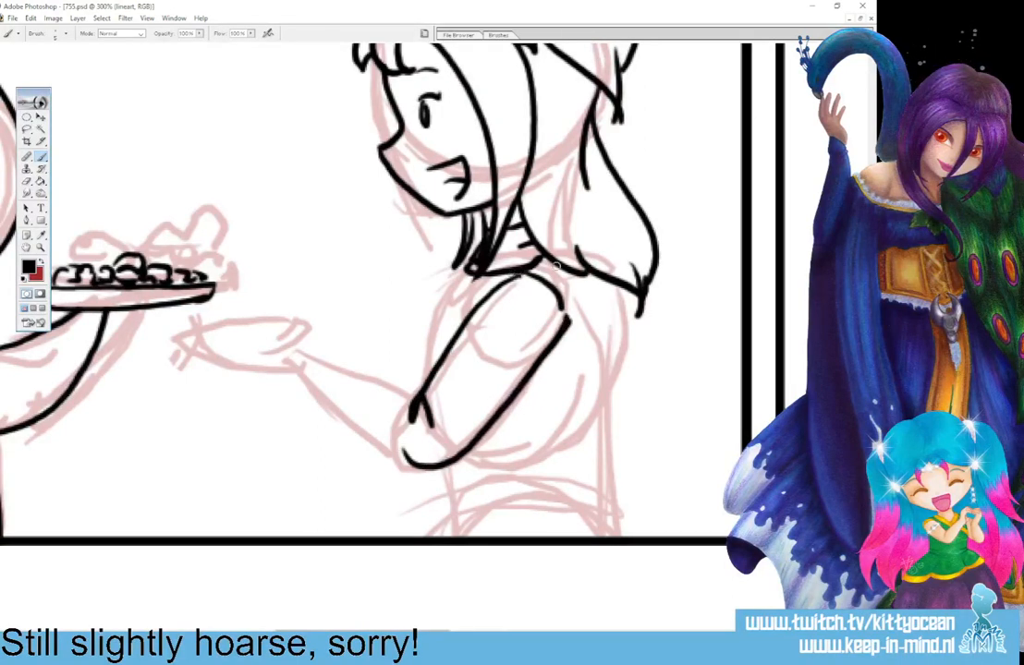
Ink the woman's sleeveless top with back and chest lines, a slanted lower hem and a curved armhole behind the arm.
mouse_move(581, 269)
left_mouse_down()
mouse_move(598, 337)
mouse_move(605, 418)
left_mouse_up()
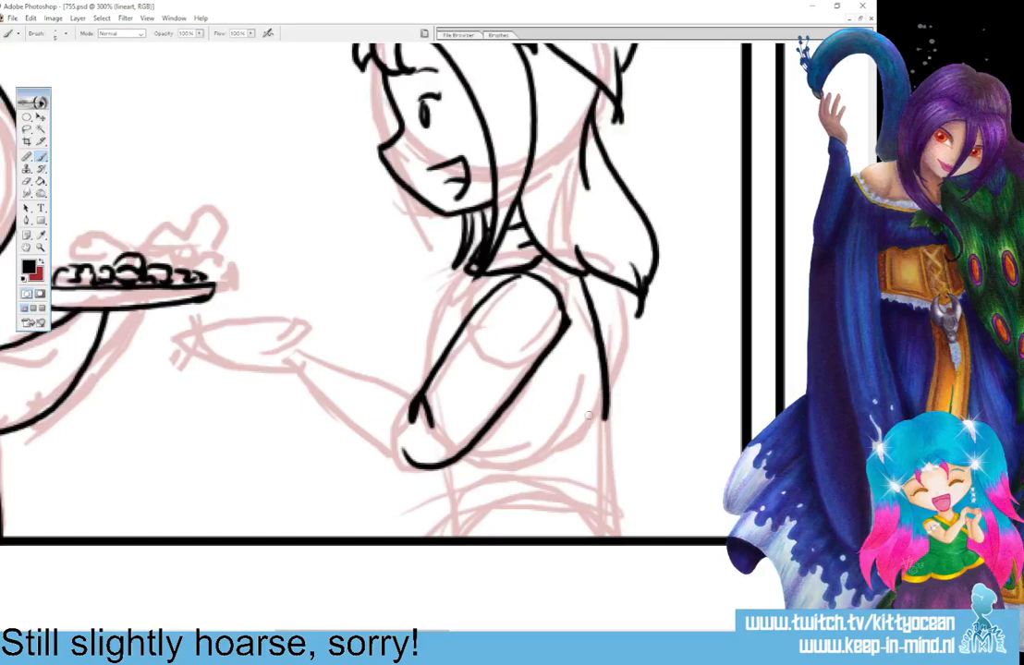
left_click_drag(455, 294, 425, 374)
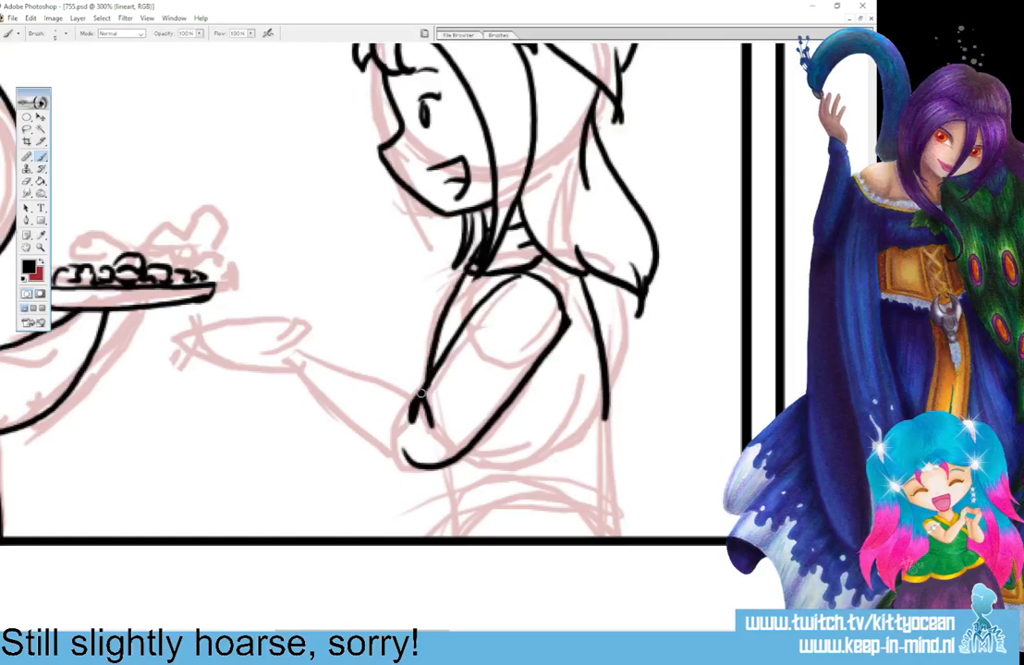
mouse_move(440, 469)
left_mouse_down()
mouse_move(463, 487)
mouse_move(607, 428)
left_mouse_up()
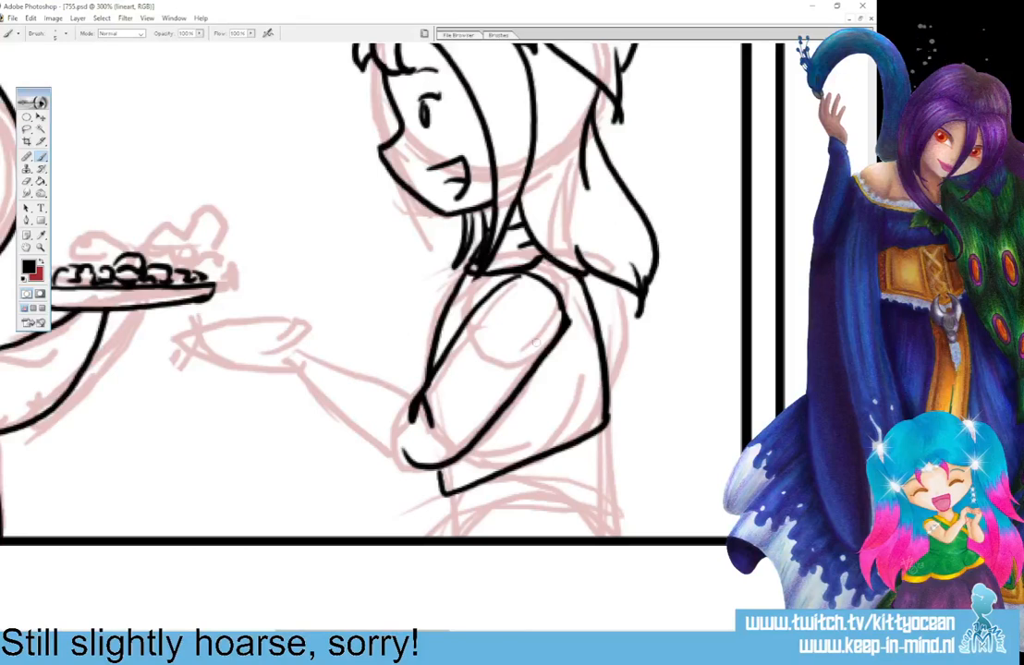
mouse_move(566, 322)
left_mouse_down()
mouse_move(553, 366)
mouse_move(533, 379)
mouse_move(560, 348)
left_mouse_up()
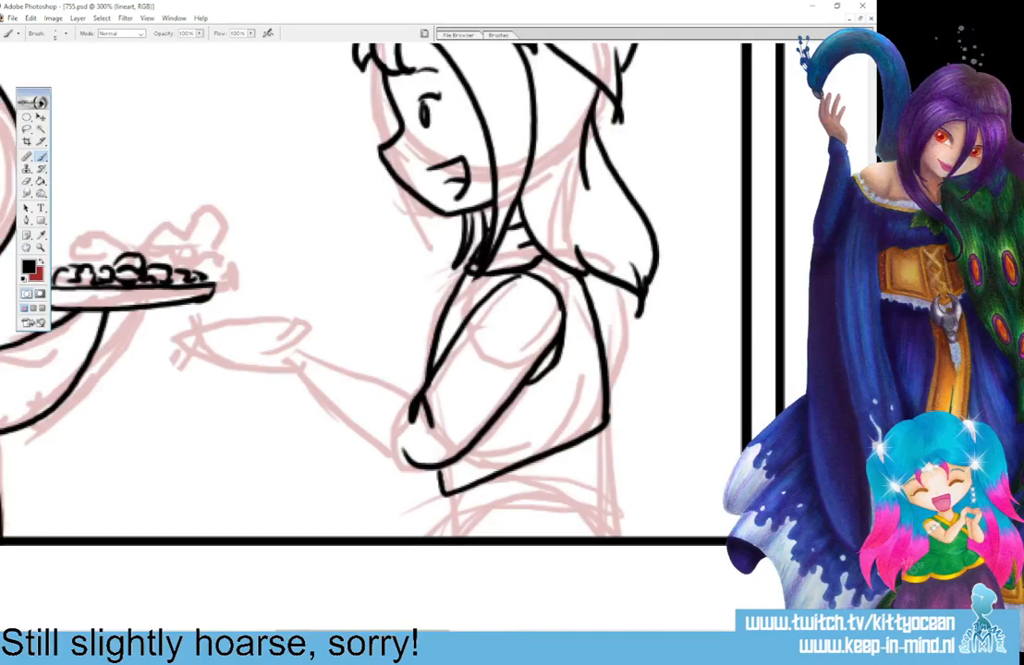
Ink the woman's outstretched forearm with a wrist band, and her waist and skirt top down to the panel border.
mouse_move(414, 396)
left_mouse_down()
mouse_move(338, 356)
mouse_move(290, 378)
mouse_move(319, 364)
mouse_move(324, 404)
mouse_move(437, 463)
left_mouse_up()
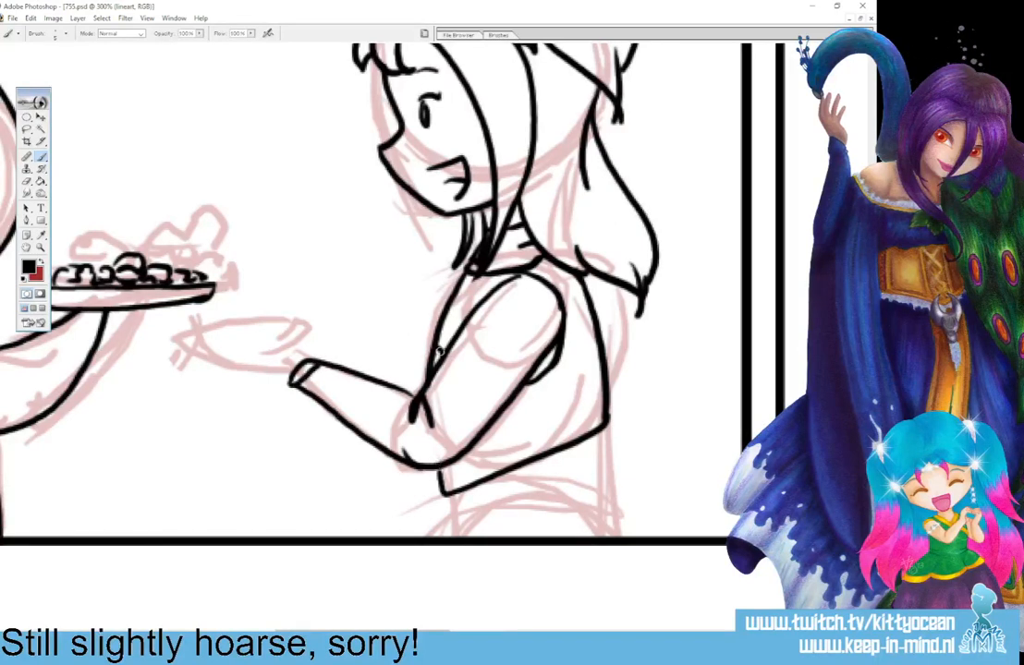
mouse_move(601, 449)
left_mouse_down()
mouse_move(587, 501)
mouse_move(605, 500)
mouse_move(593, 513)
mouse_move(628, 539)
left_mouse_up()
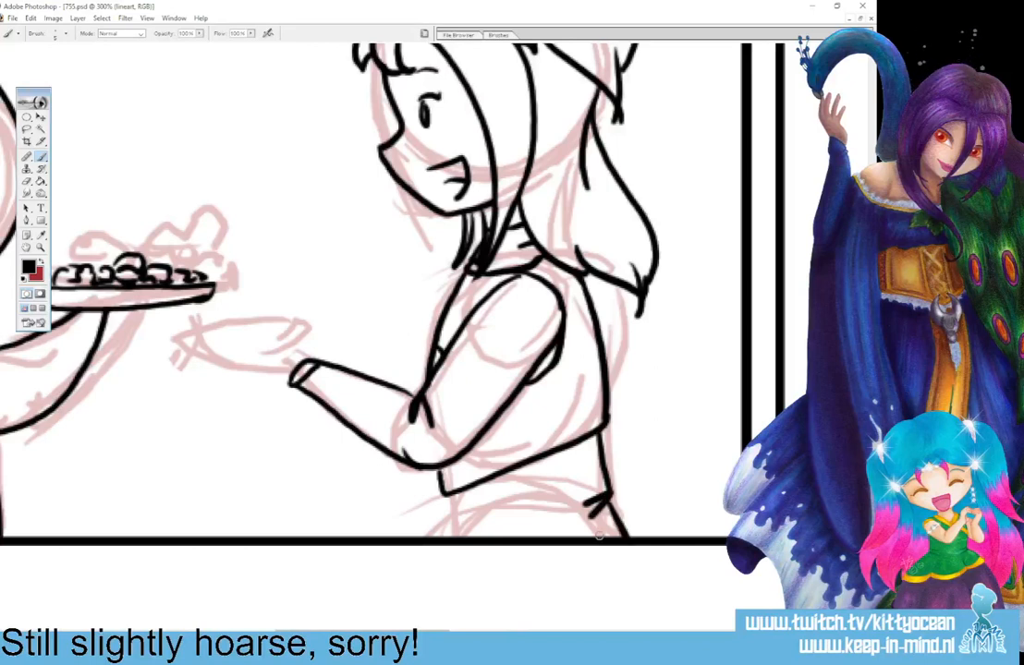
left_click_drag(448, 496, 451, 519)
mouse_move(451, 520)
left_mouse_down()
mouse_move(482, 516)
mouse_move(478, 537)
left_mouse_up()
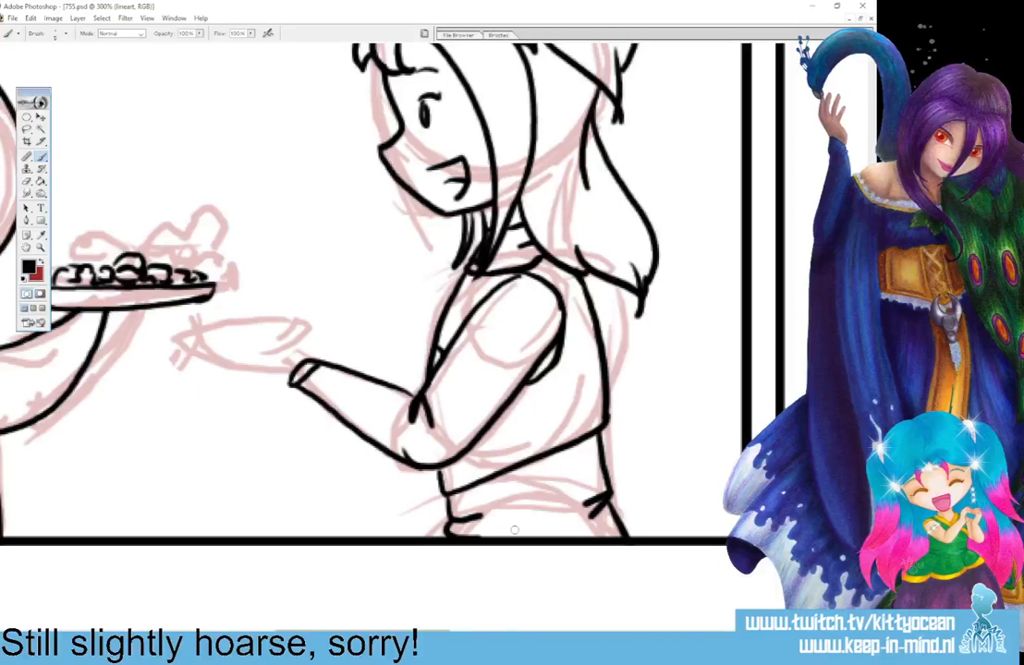
Ink the woman's open hand with spread fingers reaching under the plate, and the second hand and forearm edge behind it.
scroll(514, 529, "left", 3)
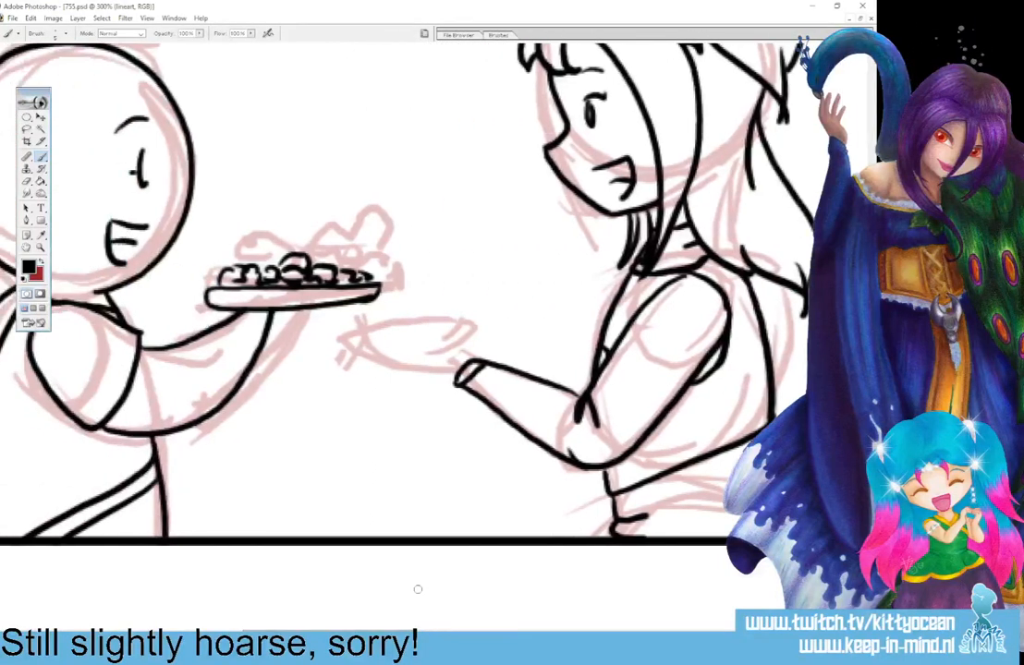
mouse_move(469, 358)
left_mouse_down()
mouse_move(437, 331)
mouse_move(422, 343)
mouse_move(429, 353)
mouse_move(356, 322)
mouse_move(383, 358)
mouse_move(459, 380)
mouse_move(346, 336)
mouse_move(402, 339)
left_mouse_up()
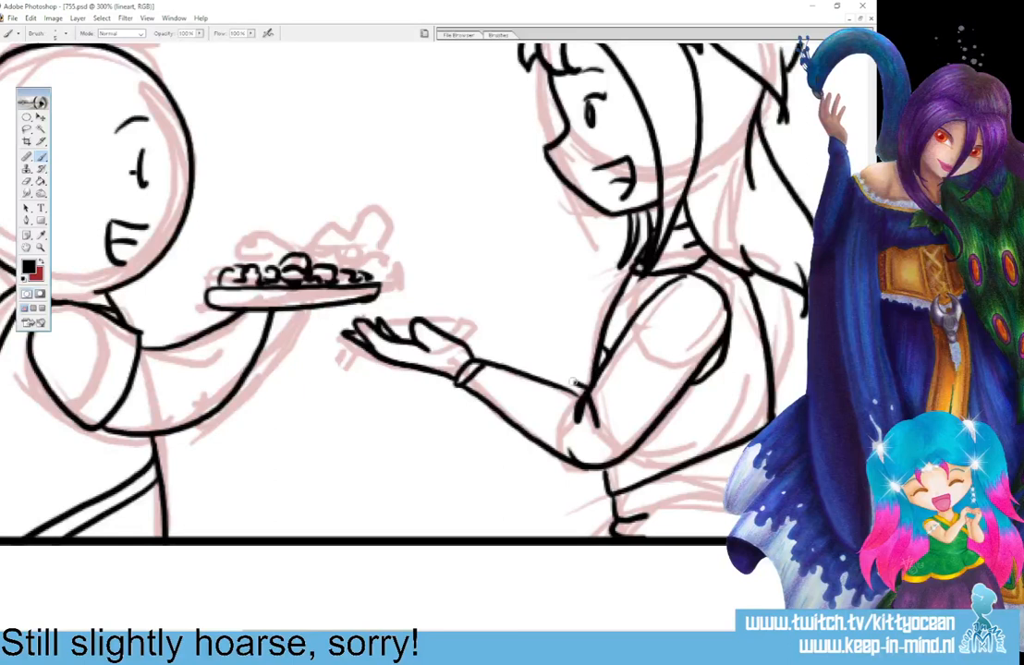
mouse_move(574, 382)
left_mouse_down()
mouse_move(480, 358)
mouse_move(425, 311)
mouse_move(471, 346)
mouse_move(401, 339)
left_mouse_up()
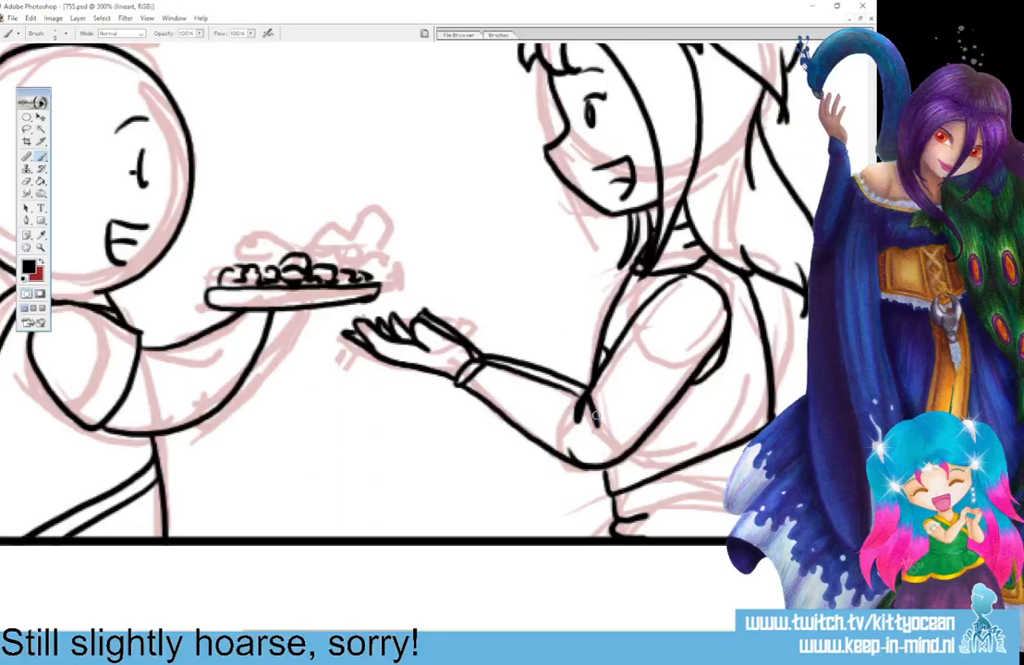
left_click_drag(596, 417, 586, 398)
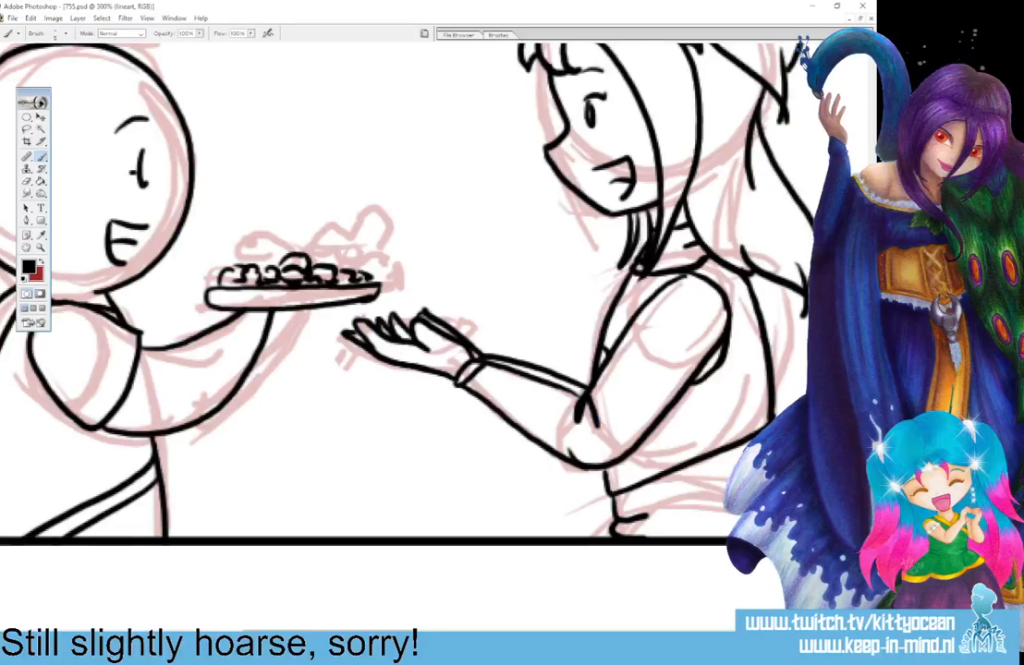
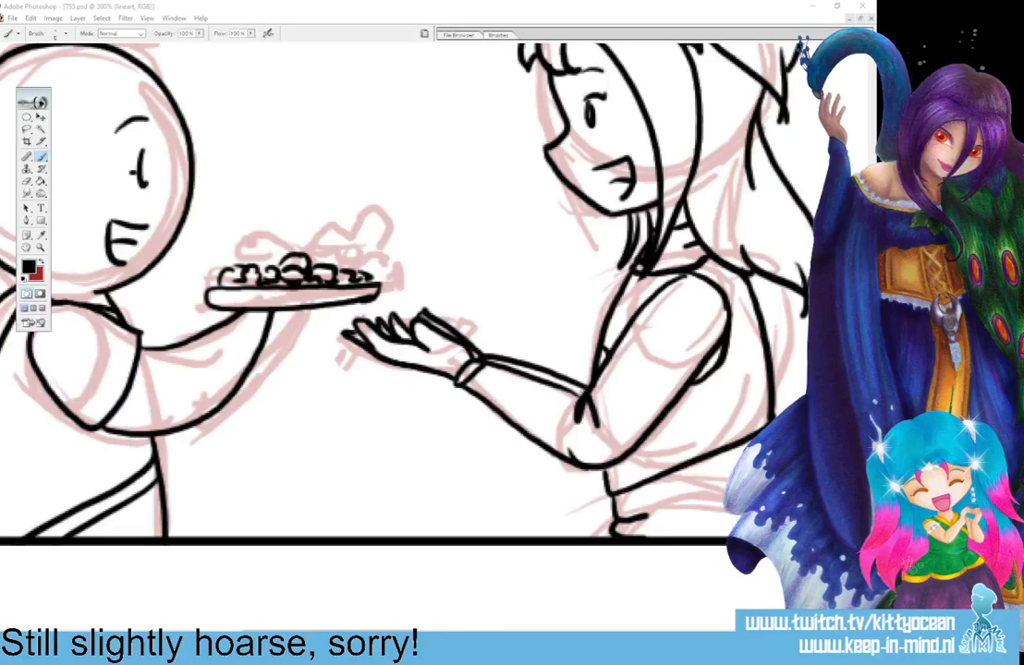
Ink two narrow oval eyes with dark pupils on the sketched head in the next panel.
left_click_drag(331, 635, 508, 635)
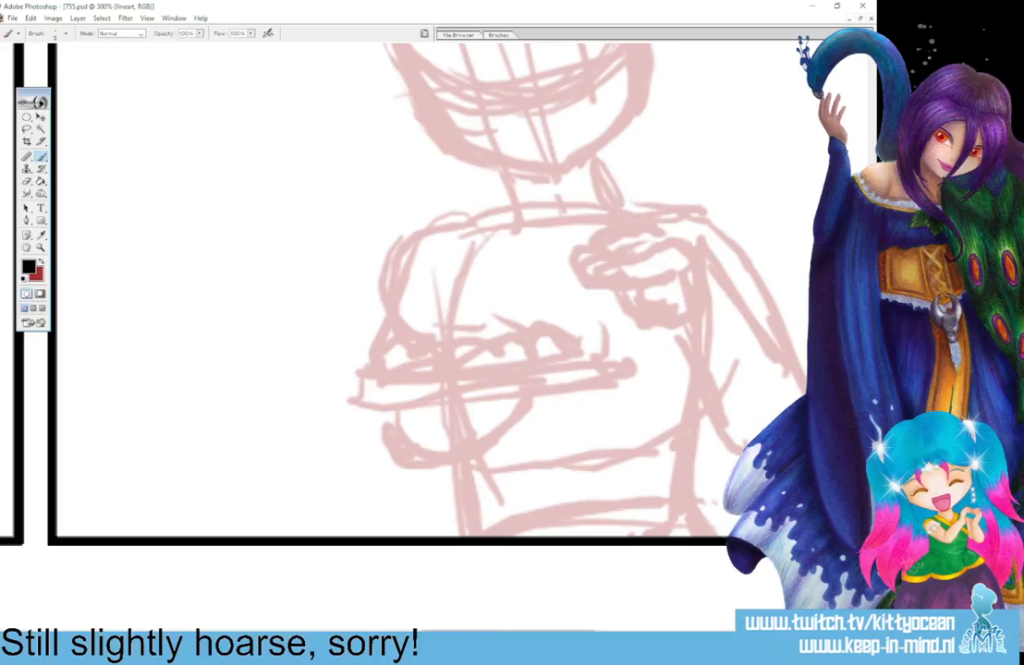
scroll(470, 286, "up", 4)
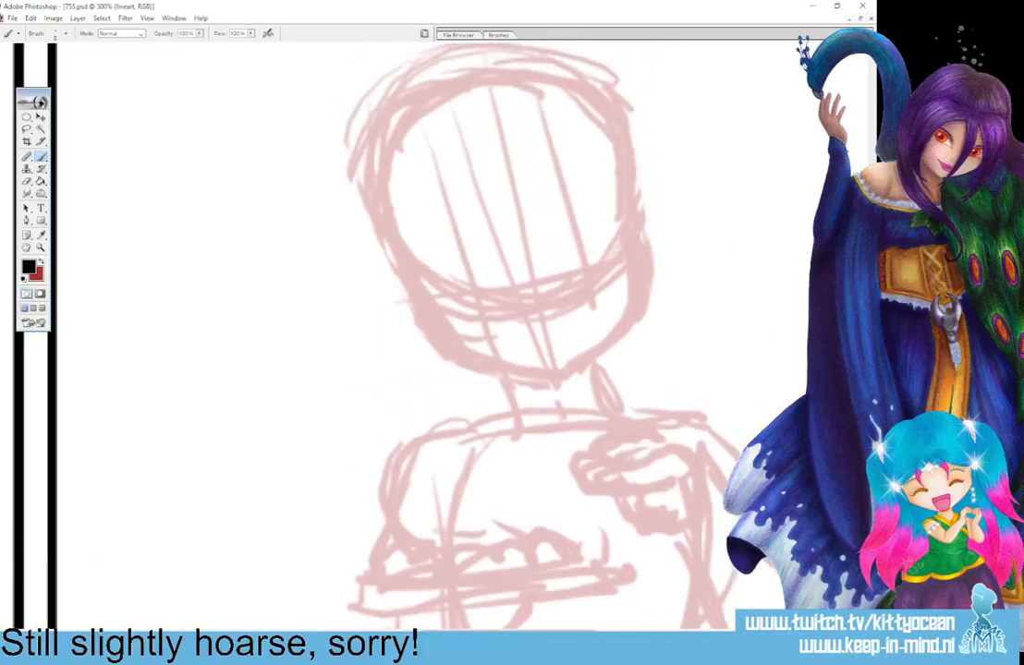
mouse_move(469, 273)
left_mouse_down()
mouse_move(476, 308)
mouse_move(475, 275)
left_mouse_up()
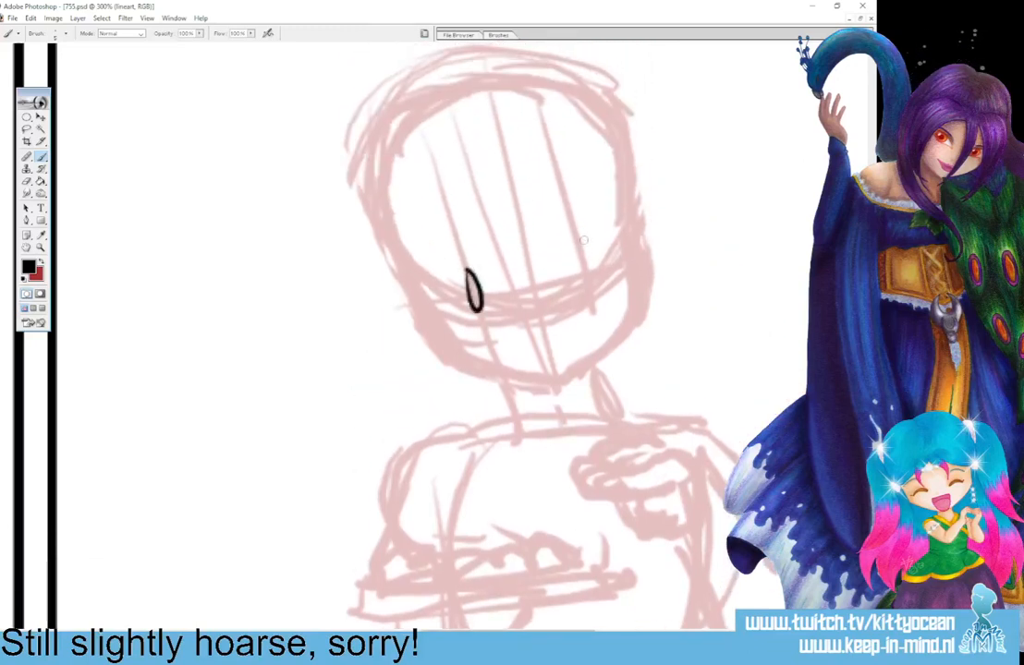
mouse_move(573, 251)
left_mouse_down()
mouse_move(571, 266)
mouse_move(584, 271)
left_mouse_up()
left_click_drag(469, 277, 476, 298)
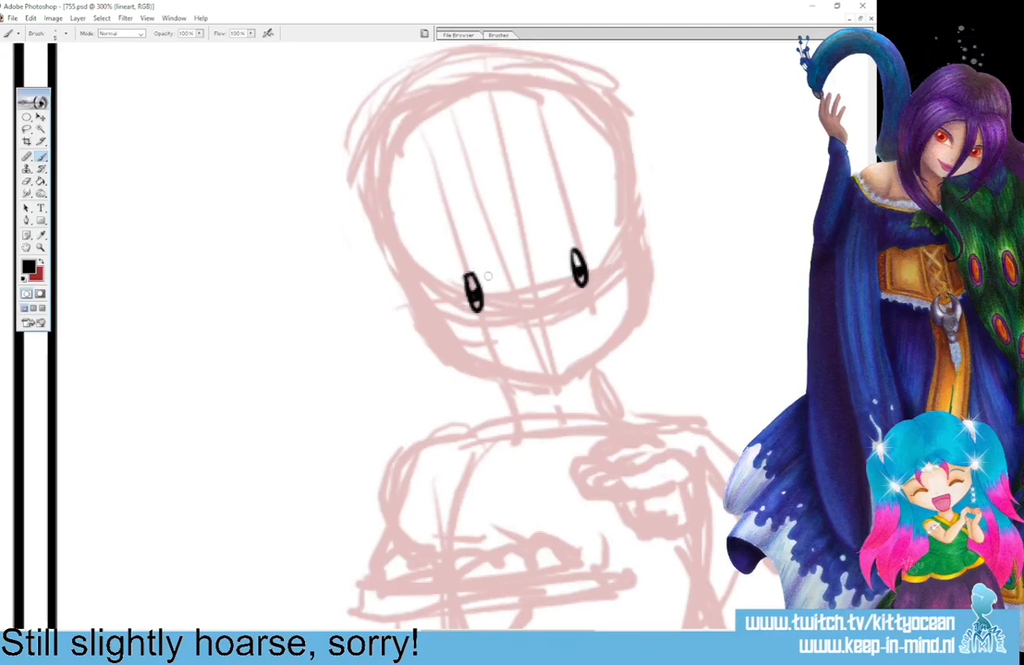
Ink the upper eyelids, two arched eyebrows, a dot nose and a small open mouth on the girl's face.
left_click_drag(447, 279, 477, 271)
left_click_drag(571, 251, 594, 241)
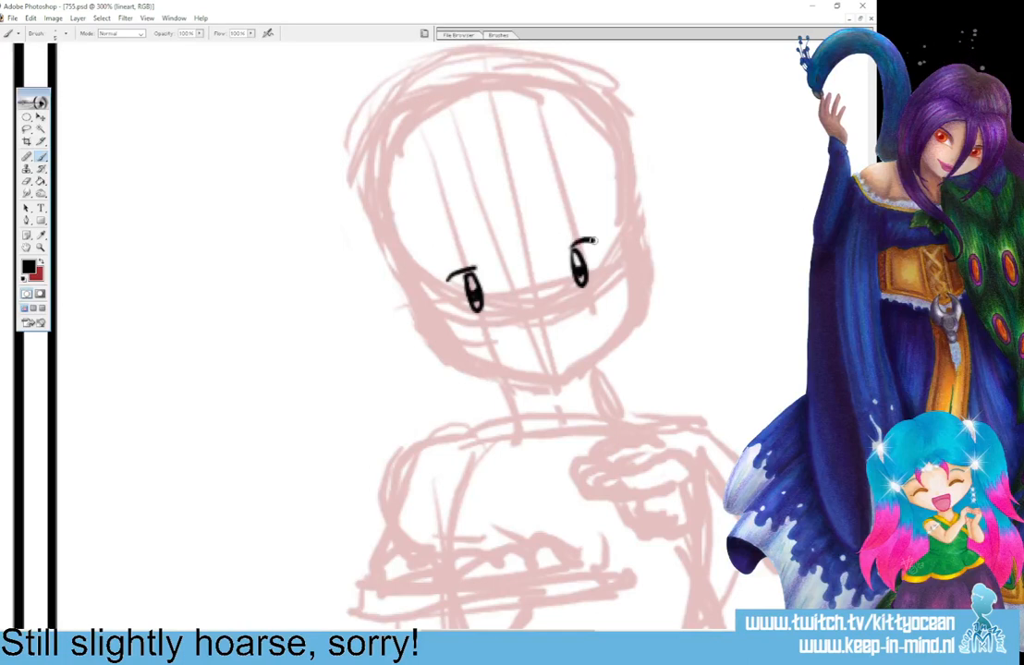
left_click_drag(435, 251, 462, 232)
left_click_drag(571, 210, 600, 209)
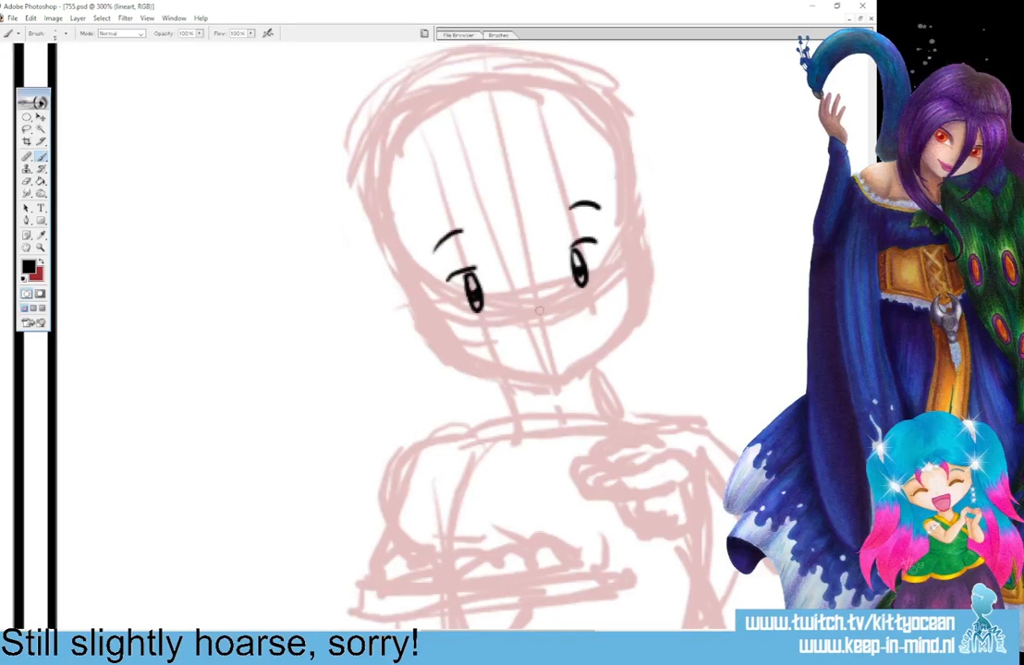
left_click(531, 318)
left_click_drag(542, 345, 545, 360)
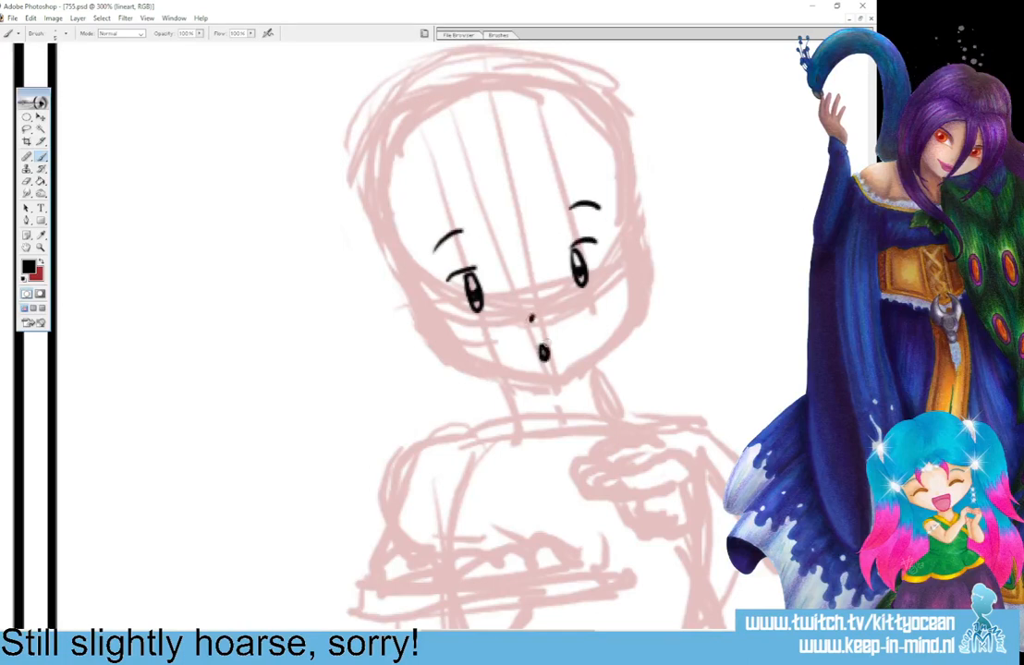
Ink the girl's curled bangs, the long locks framing both sides of her face and the rounded tufts at her temples.
mouse_move(494, 211)
left_mouse_down()
mouse_move(519, 262)
mouse_move(515, 237)
mouse_move(532, 212)
mouse_move(544, 234)
mouse_move(454, 248)
mouse_move(487, 429)
left_mouse_up()
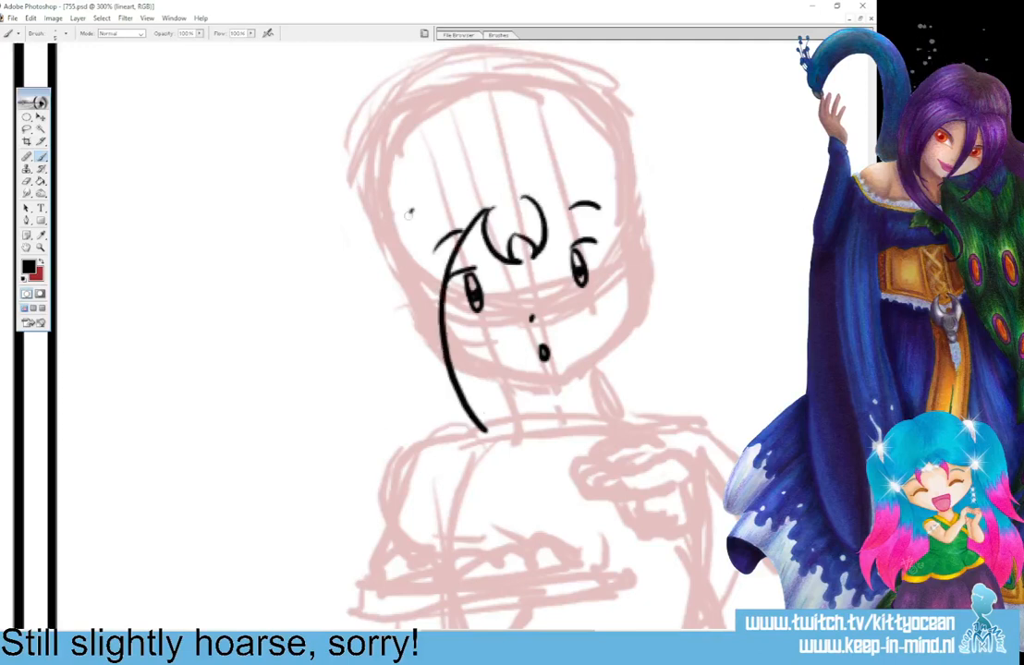
mouse_move(410, 213)
left_mouse_down()
mouse_move(439, 381)
mouse_move(511, 450)
left_mouse_up()
mouse_move(520, 209)
left_mouse_down()
mouse_move(607, 243)
mouse_move(605, 402)
left_mouse_up()
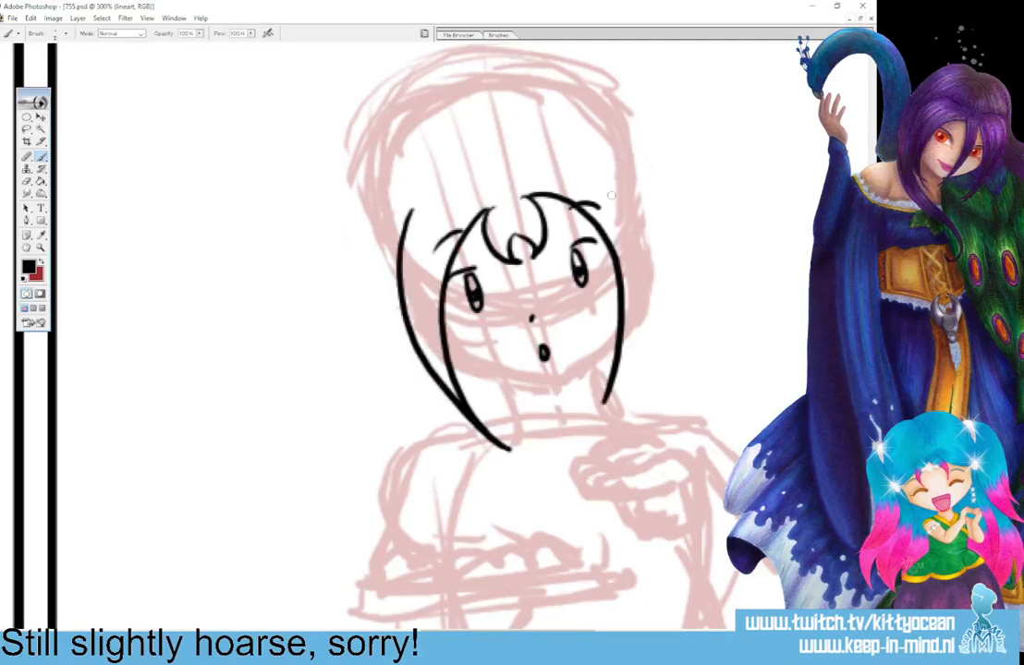
mouse_move(606, 172)
left_mouse_down()
mouse_move(657, 264)
mouse_move(591, 415)
left_mouse_up()
mouse_move(376, 220)
left_mouse_down()
mouse_move(428, 197)
mouse_move(384, 282)
left_mouse_up()
left_click_drag(591, 166, 638, 197)
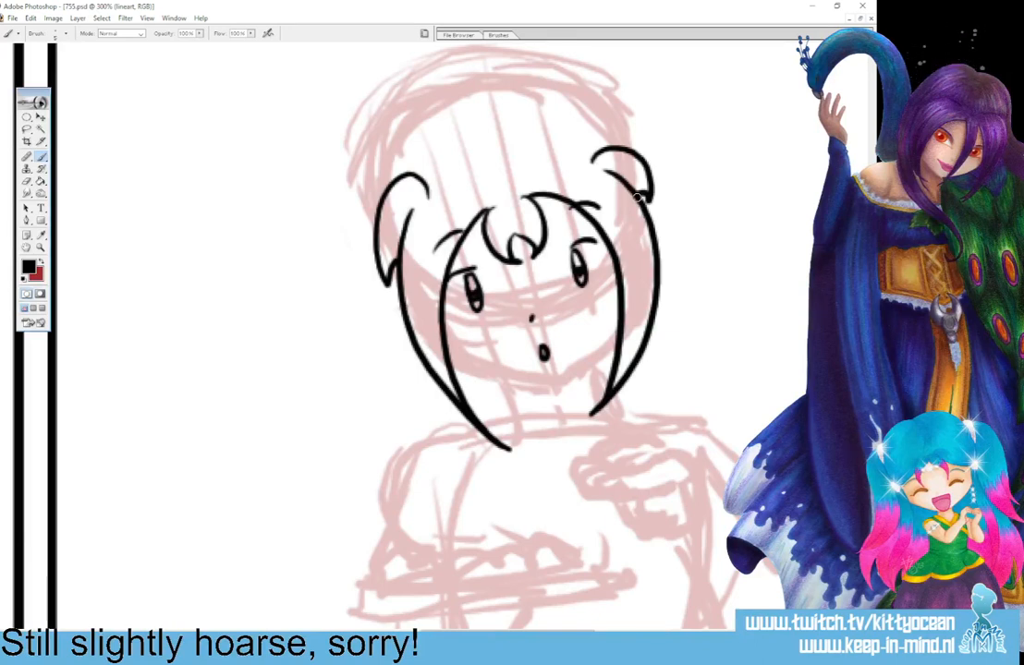
Ink the girl's jawline, her neck and the folded collar with a curved line across the upper chest.
mouse_move(446, 346)
left_mouse_down()
mouse_move(476, 368)
mouse_move(526, 384)
mouse_move(560, 384)
mouse_move(615, 341)
left_mouse_up()
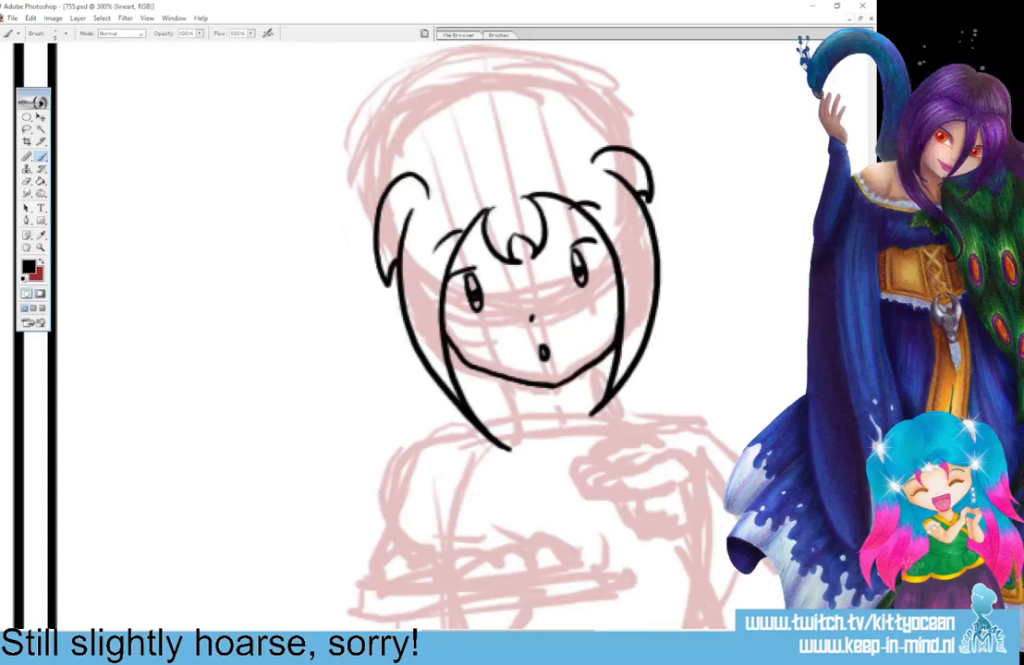
left_click_drag(504, 379, 512, 405)
left_click_drag(589, 371, 597, 393)
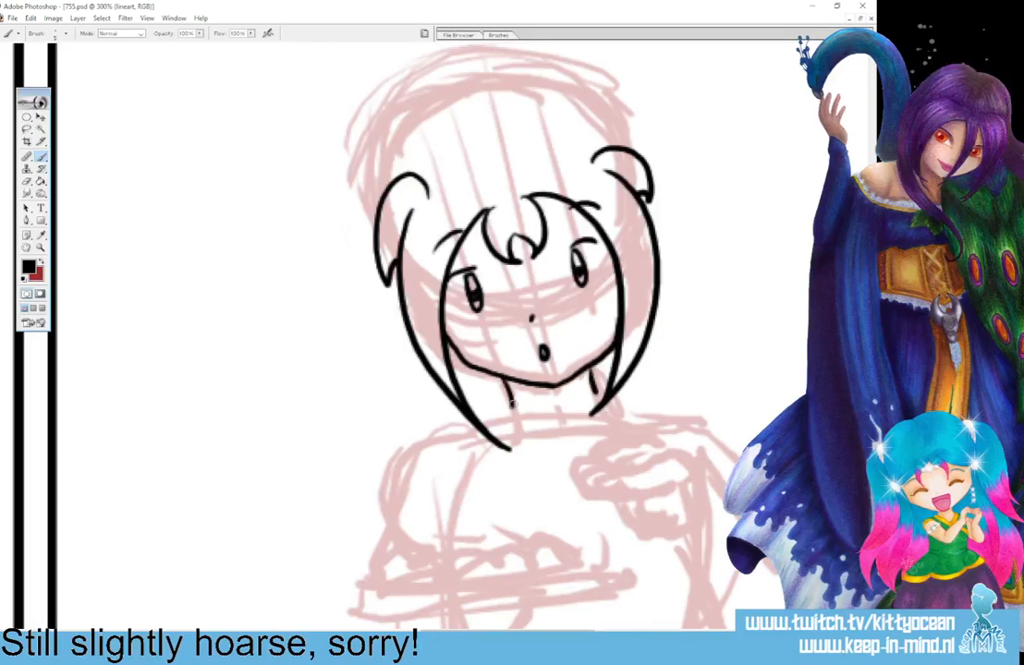
left_click_drag(512, 405, 595, 391)
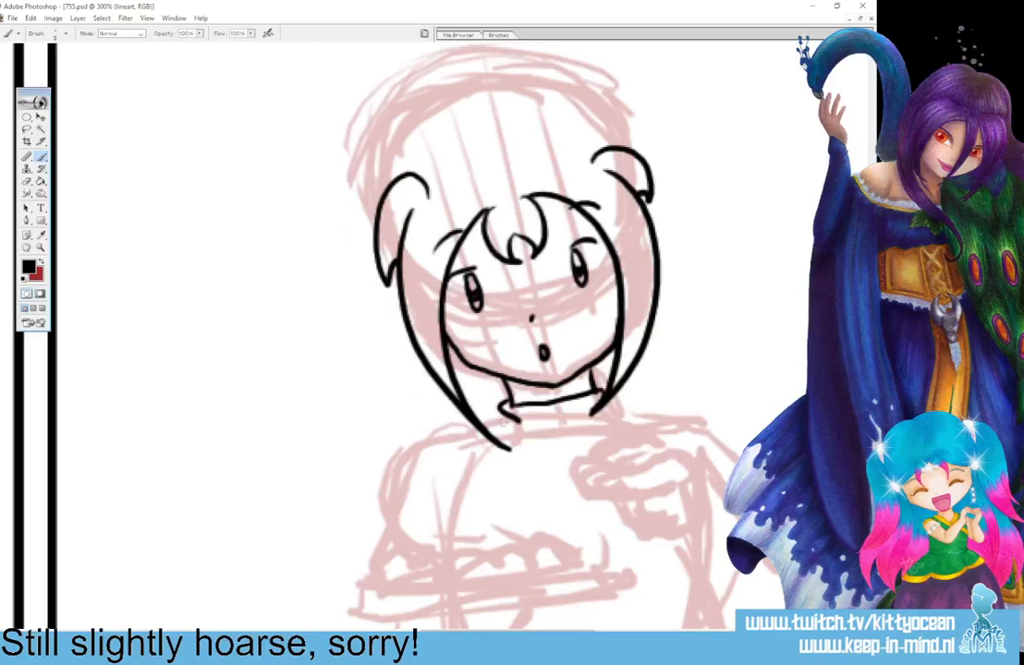
left_click_drag(499, 405, 517, 423)
left_click_drag(511, 449, 570, 465)
left_click_drag(600, 407, 611, 435)
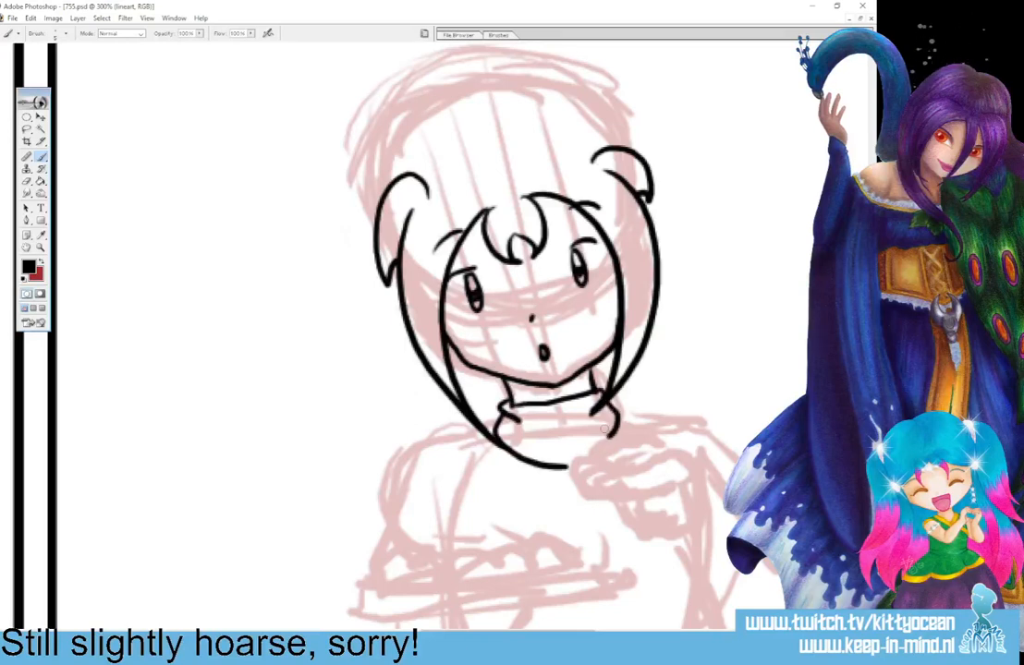
Ink the parted crown of the girl's head and a pointed pigtail on each side.
left_click_drag(493, 116, 392, 181)
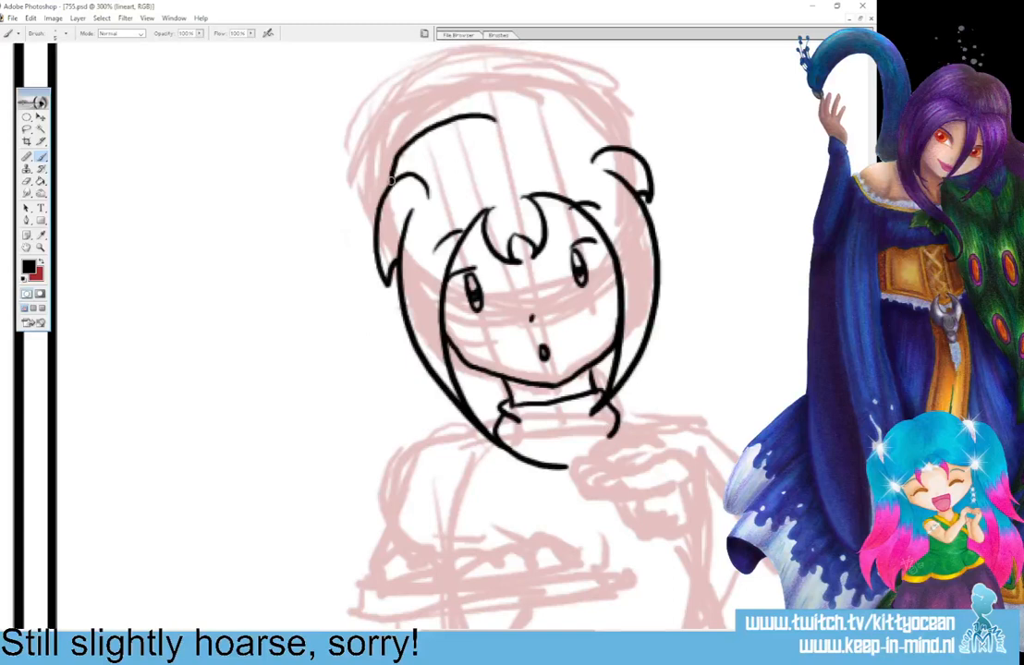
mouse_move(417, 104)
left_mouse_down()
mouse_move(434, 91)
mouse_move(504, 96)
mouse_move(612, 140)
left_mouse_up()
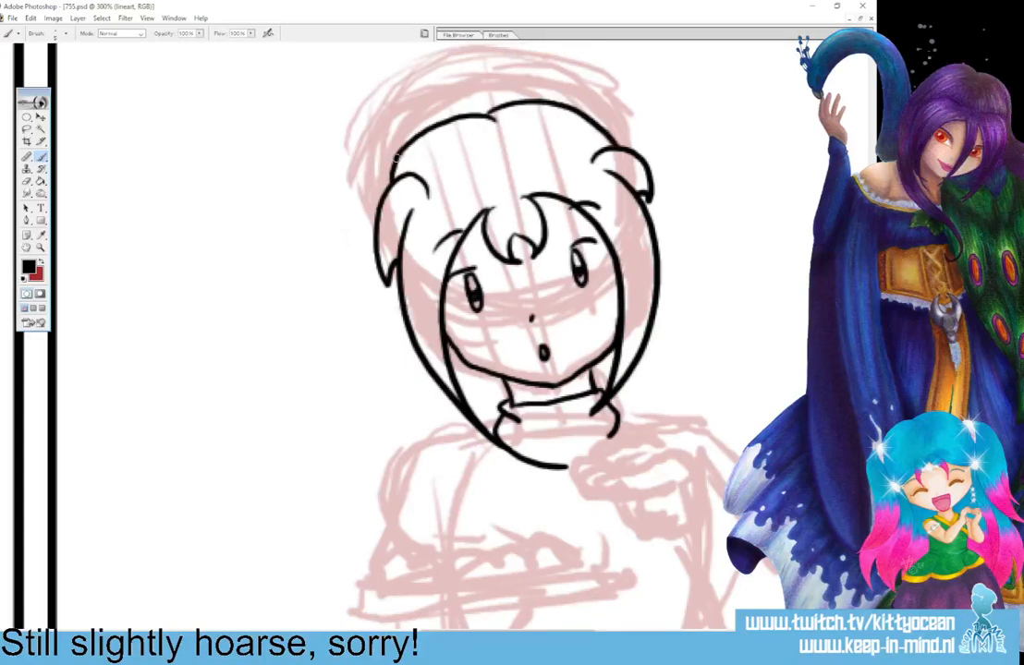
mouse_move(395, 148)
left_mouse_down()
mouse_move(315, 203)
mouse_move(352, 208)
mouse_move(388, 282)
left_mouse_up()
mouse_move(579, 112)
left_mouse_down()
mouse_move(671, 109)
mouse_move(654, 223)
left_mouse_up()
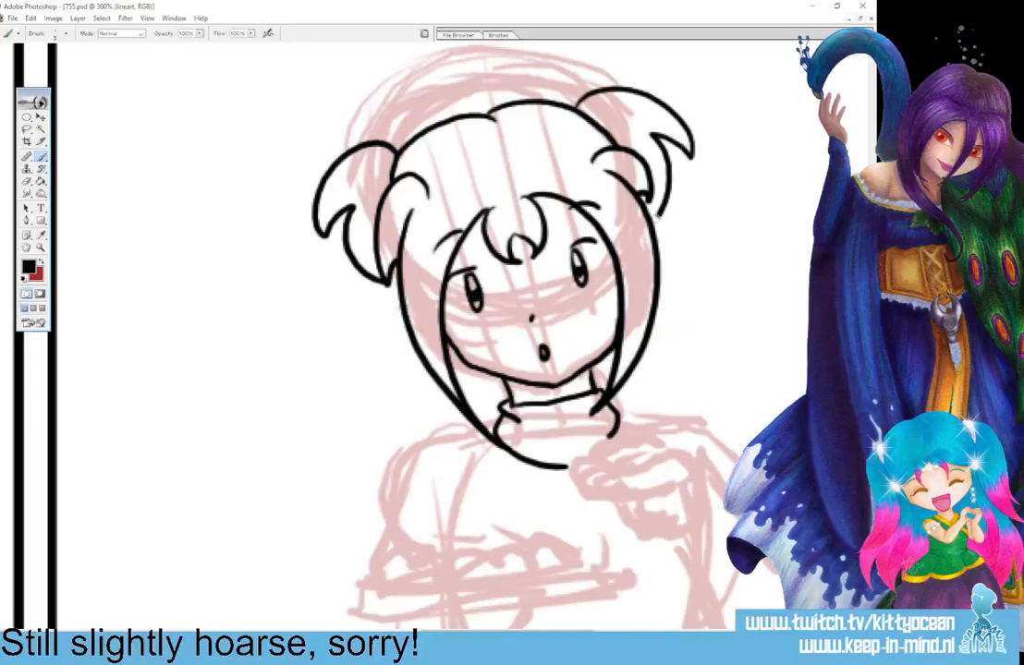
Ink the loose hair hanging behind the girl's head to shoulder height, with jagged tips on both sides.
left_click_drag(395, 263, 374, 453)
left_click_drag(402, 399, 415, 434)
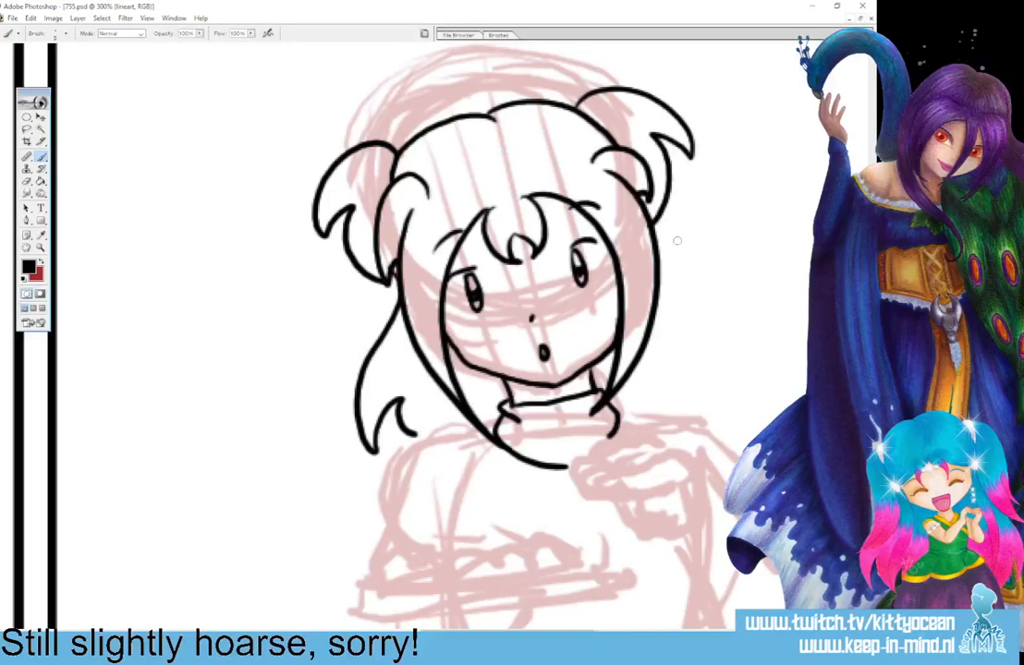
mouse_move(647, 231)
left_mouse_down()
mouse_move(700, 402)
mouse_move(656, 413)
left_mouse_up()
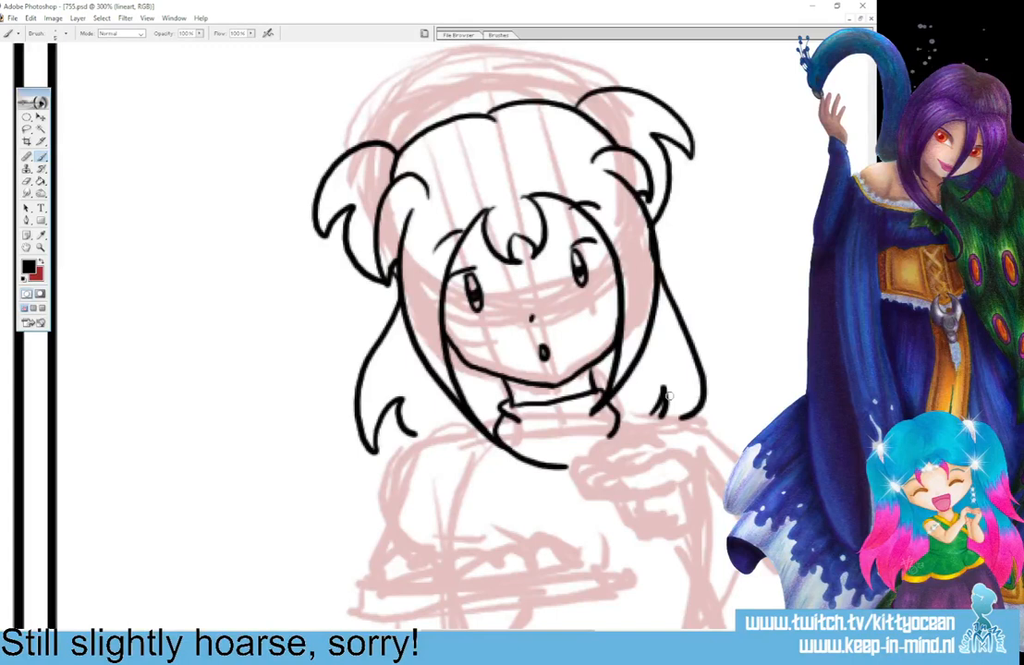
Ink the girl's raised hand in front of her chest with pointing finger, curled fingers and a cuff at the wrist.
scroll(665, 406, "down", 3)
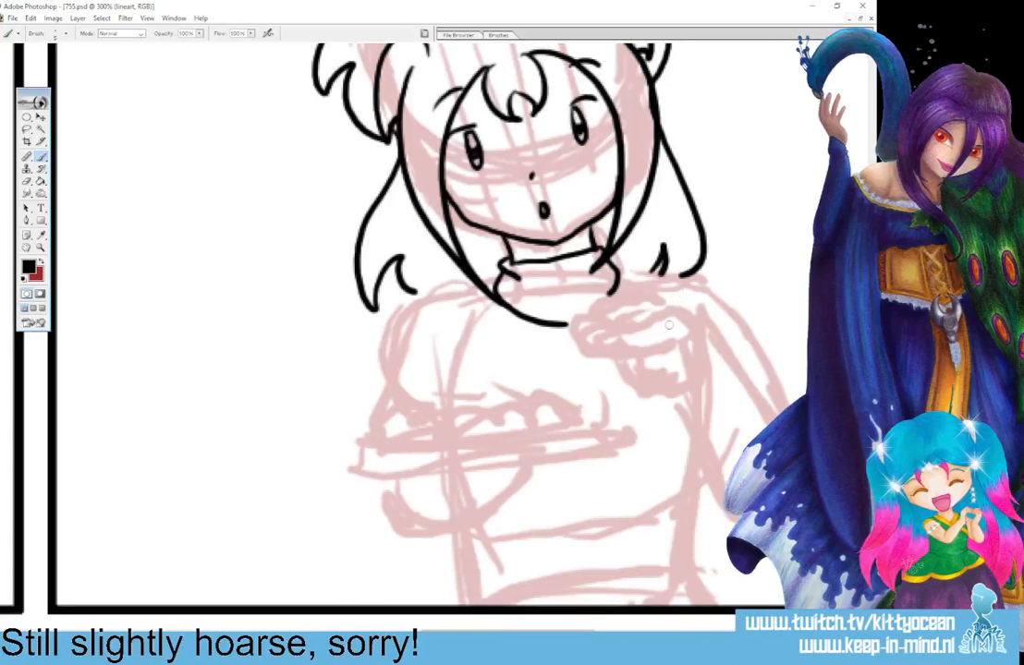
mouse_move(662, 338)
left_mouse_down()
mouse_move(629, 366)
mouse_move(662, 360)
mouse_move(633, 368)
mouse_move(636, 381)
mouse_move(672, 380)
mouse_move(652, 396)
mouse_move(690, 390)
mouse_move(634, 325)
mouse_move(585, 338)
mouse_move(585, 348)
mouse_move(606, 351)
mouse_move(600, 316)
left_mouse_up()
key("ctrl+z")
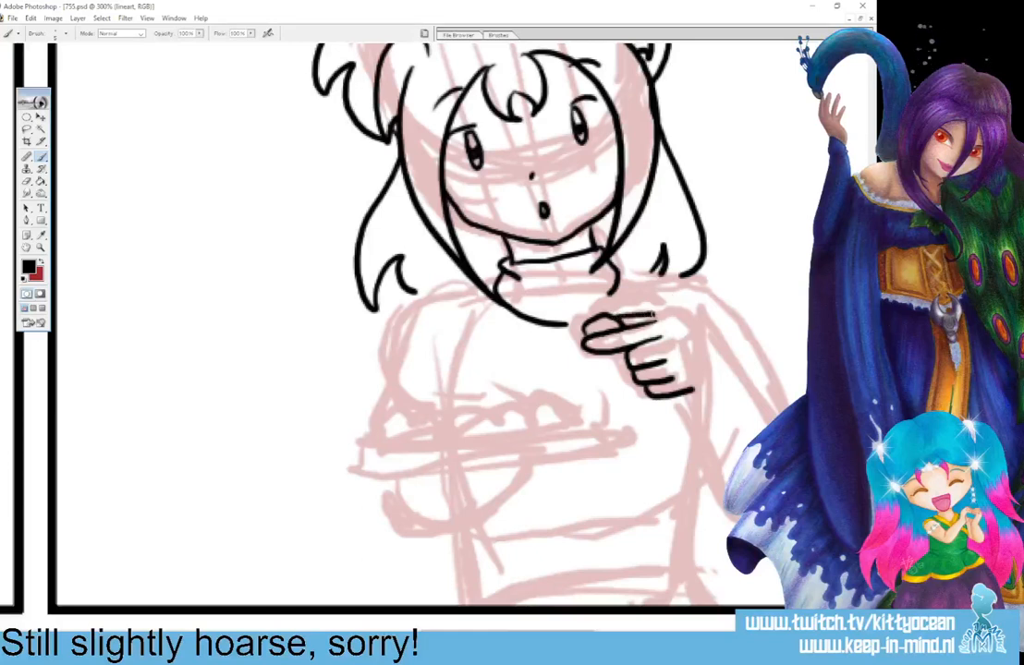
mouse_move(653, 316)
left_mouse_down()
mouse_move(683, 311)
mouse_move(701, 334)
mouse_move(690, 392)
left_mouse_up()
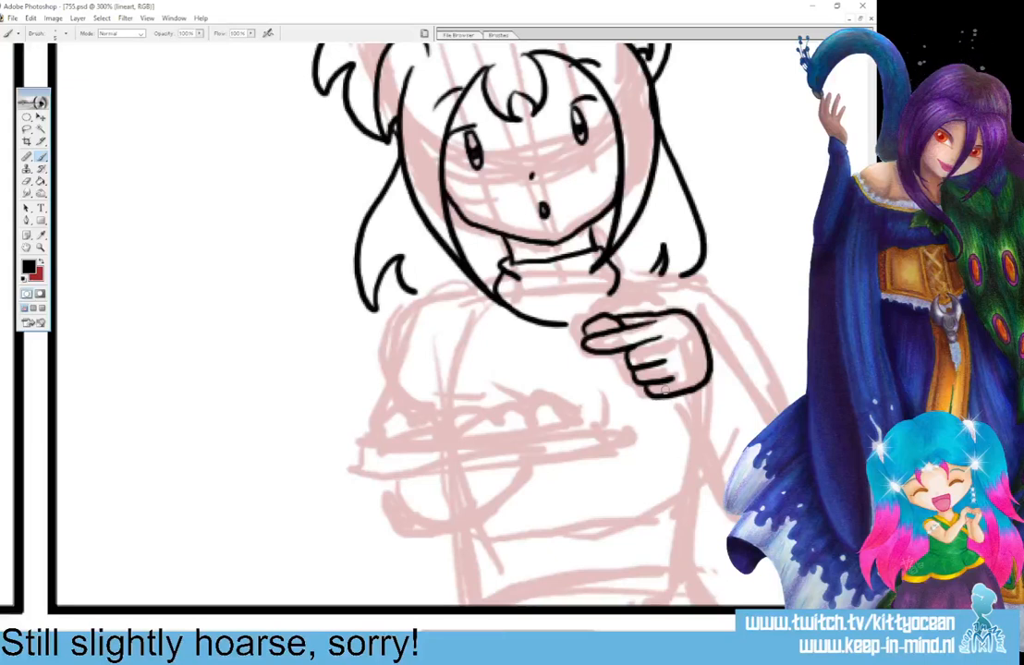
mouse_move(704, 331)
left_mouse_down()
mouse_move(717, 350)
mouse_move(708, 395)
mouse_move(685, 400)
left_mouse_up()
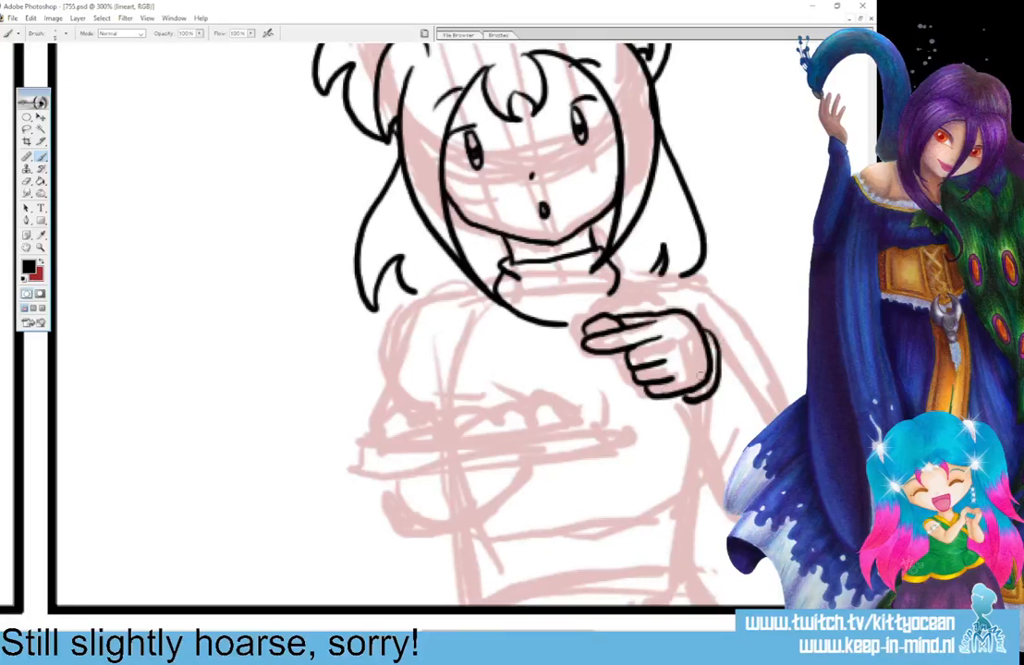
Ink the forearm of the raised hand, plus the shoulder, shoulder strap lines and outer upper arm above it.
left_click_drag(719, 353, 775, 420)
left_click_drag(687, 400, 721, 497)
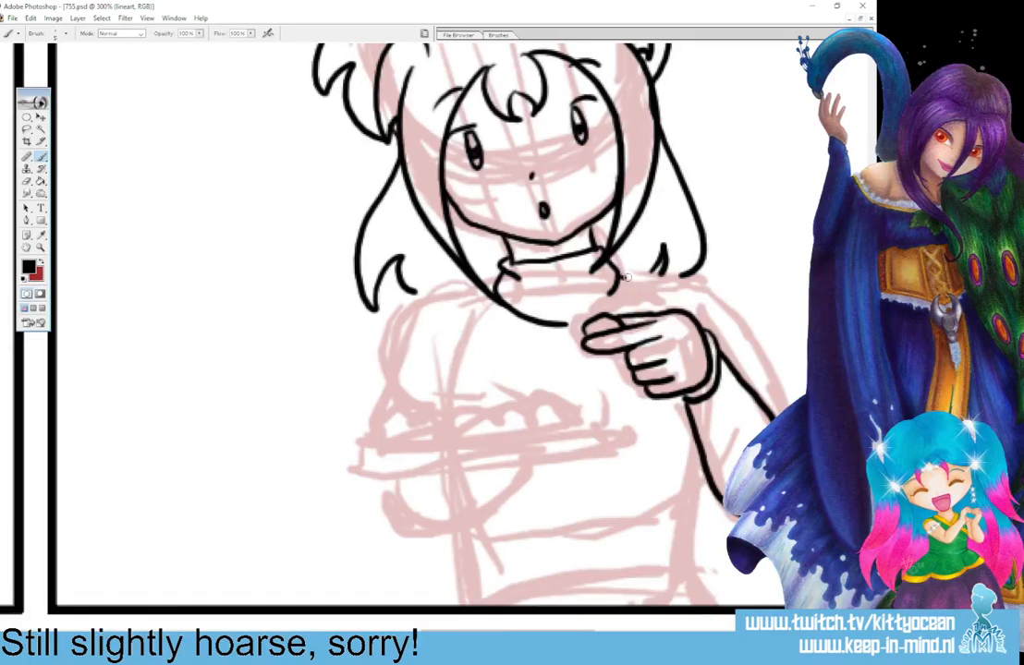
left_click_drag(618, 277, 636, 298)
mouse_move(632, 280)
left_mouse_down()
mouse_move(661, 304)
mouse_move(648, 276)
mouse_move(708, 282)
mouse_move(783, 413)
left_mouse_up()
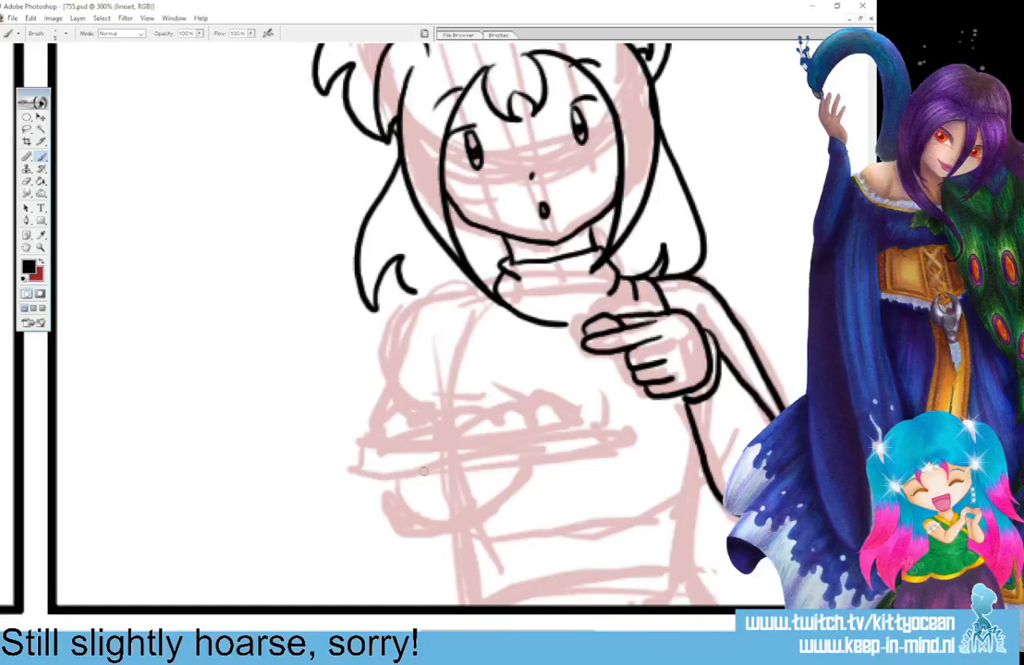
Ink the plate in front of the girl's torso and the row of four fingers supporting it from below.
mouse_move(421, 472)
left_mouse_down()
mouse_move(476, 468)
mouse_move(427, 470)
mouse_move(497, 466)
left_mouse_up()
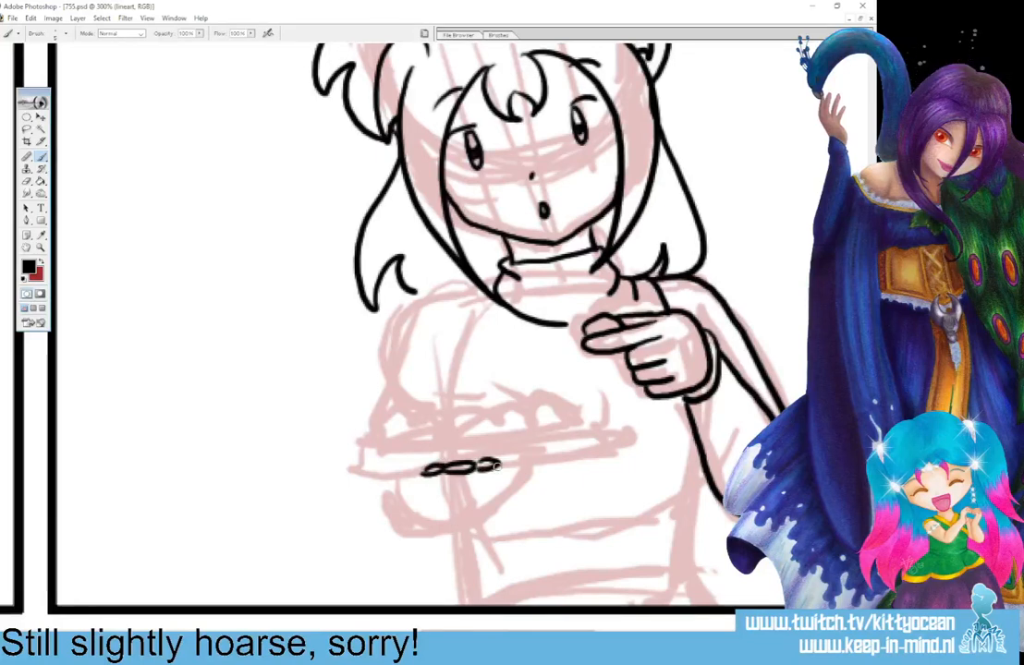
left_click_drag(514, 464, 497, 468)
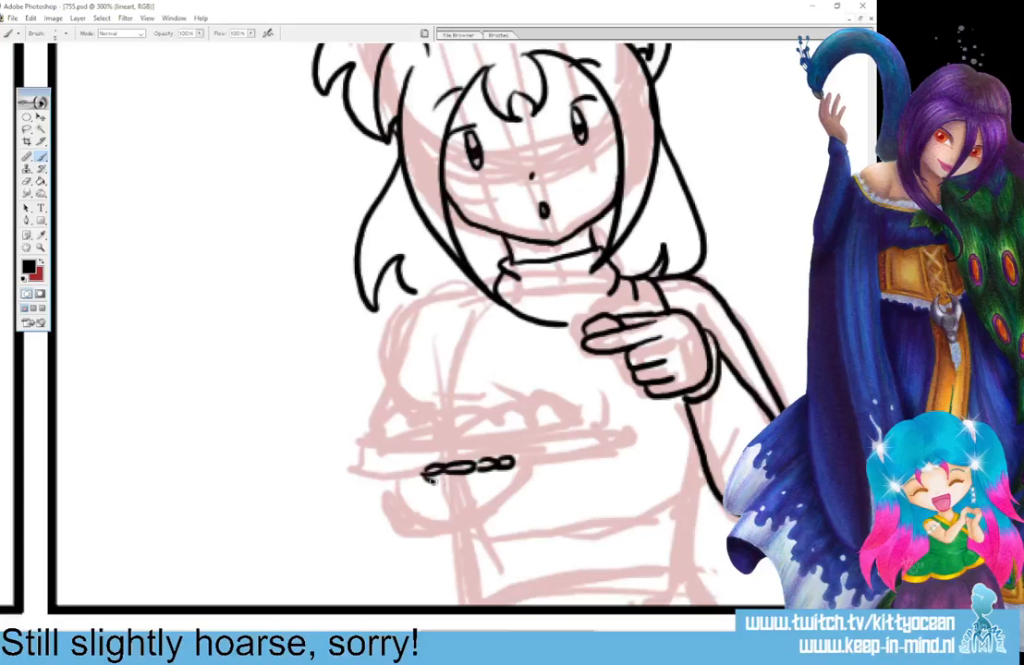
mouse_move(427, 473)
left_mouse_down()
mouse_move(485, 485)
mouse_move(511, 464)
left_mouse_up()
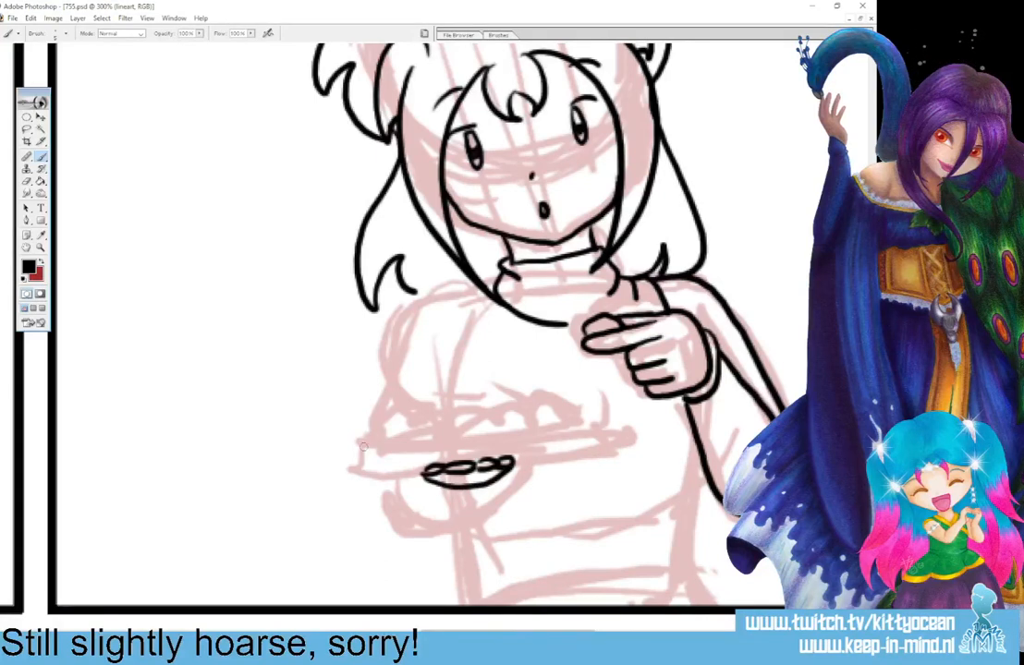
mouse_move(363, 446)
left_mouse_down()
mouse_move(397, 470)
mouse_move(422, 471)
mouse_move(380, 446)
mouse_move(565, 430)
left_mouse_up()
mouse_move(512, 462)
left_mouse_down()
mouse_move(552, 453)
mouse_move(565, 432)
left_mouse_up()
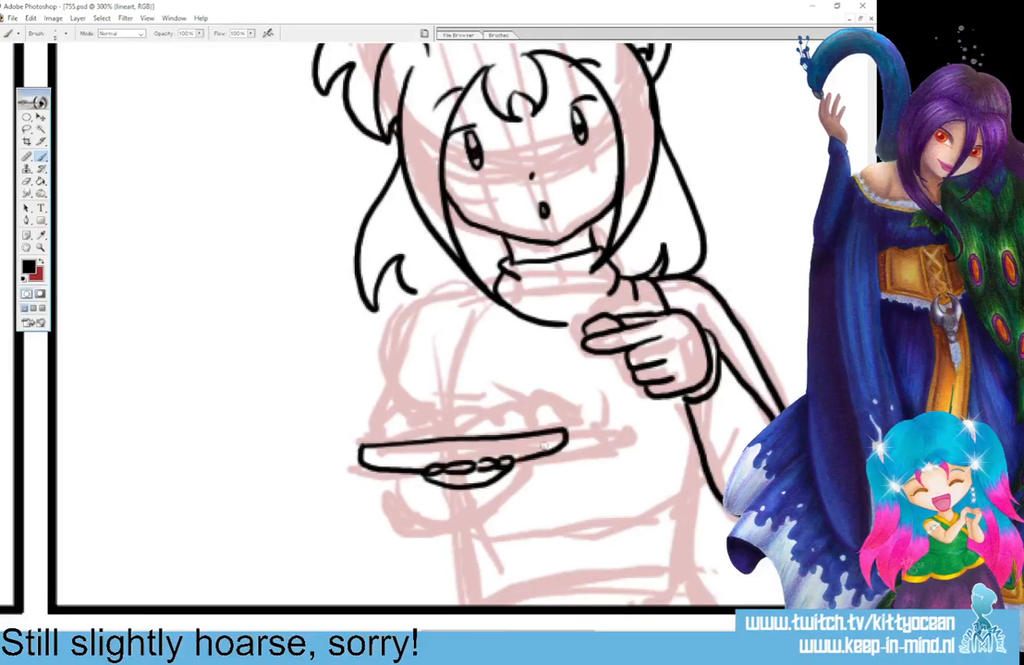
left_click_drag(434, 468, 485, 465)
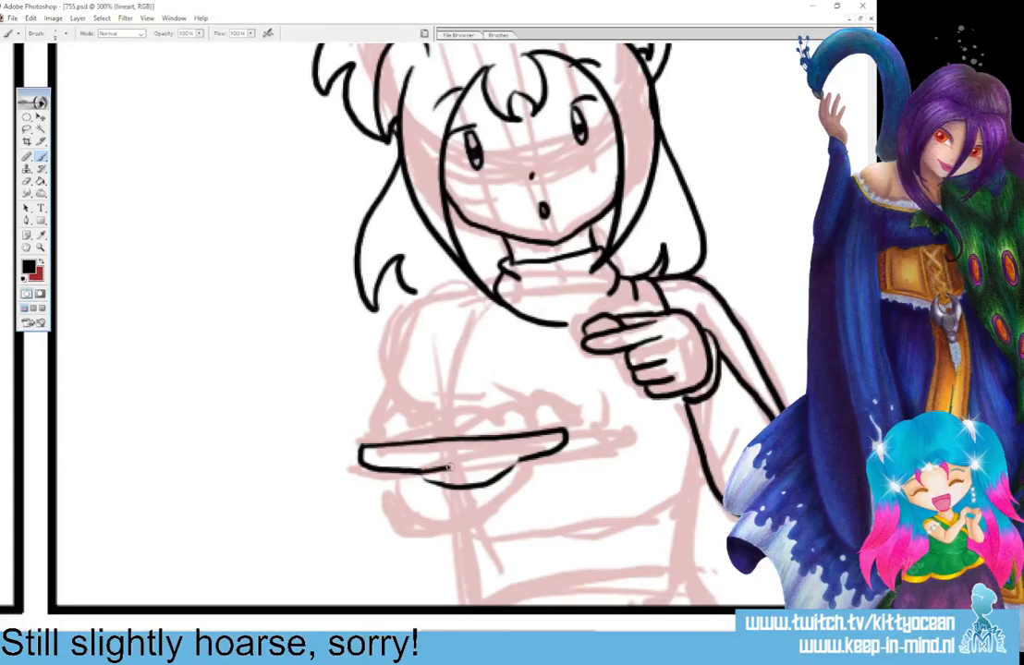
mouse_move(484, 467)
left_mouse_down()
mouse_move(489, 477)
mouse_move(495, 469)
mouse_move(431, 479)
mouse_move(448, 476)
left_mouse_up()
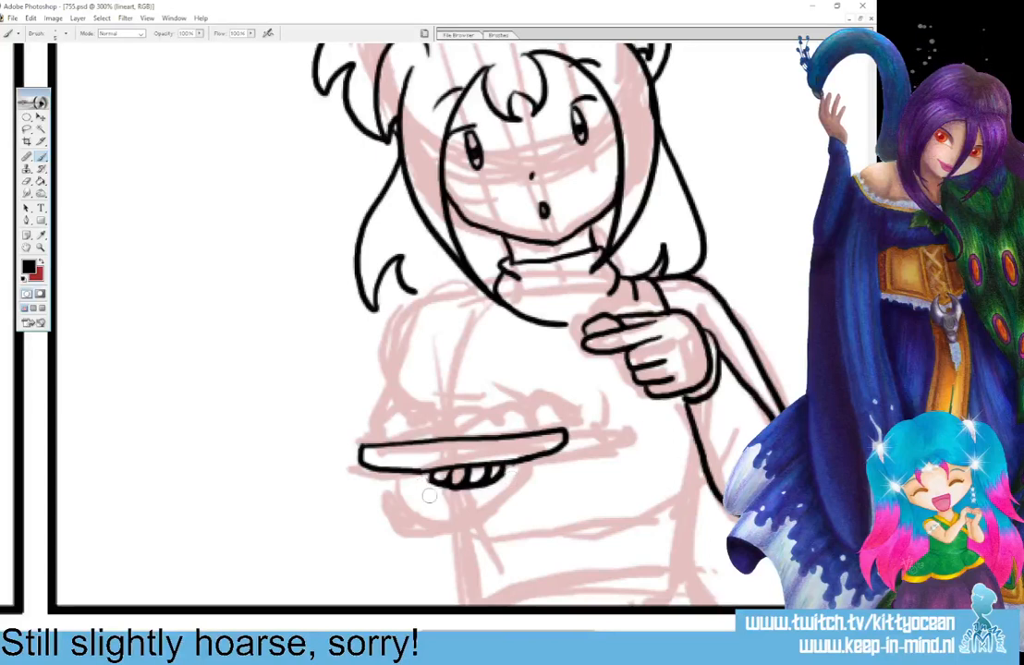
mouse_move(435, 479)
left_mouse_down()
mouse_move(408, 521)
mouse_move(445, 527)
mouse_move(484, 499)
mouse_move(499, 467)
left_mouse_up()
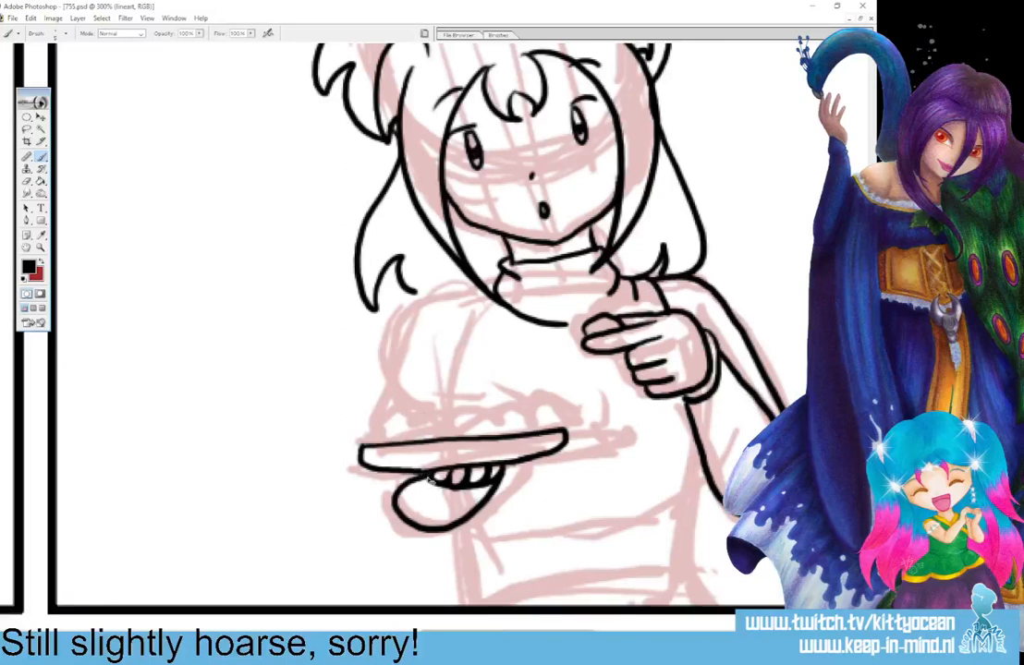
key("ctrl+z")
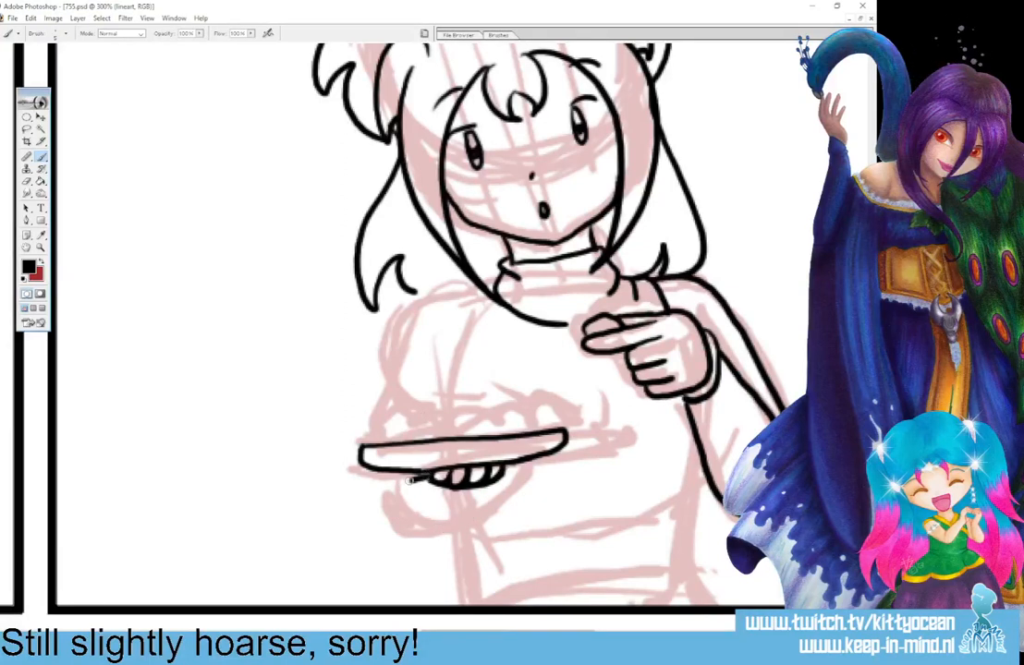
mouse_move(428, 479)
left_mouse_down()
mouse_move(476, 496)
mouse_move(466, 484)
left_mouse_up()
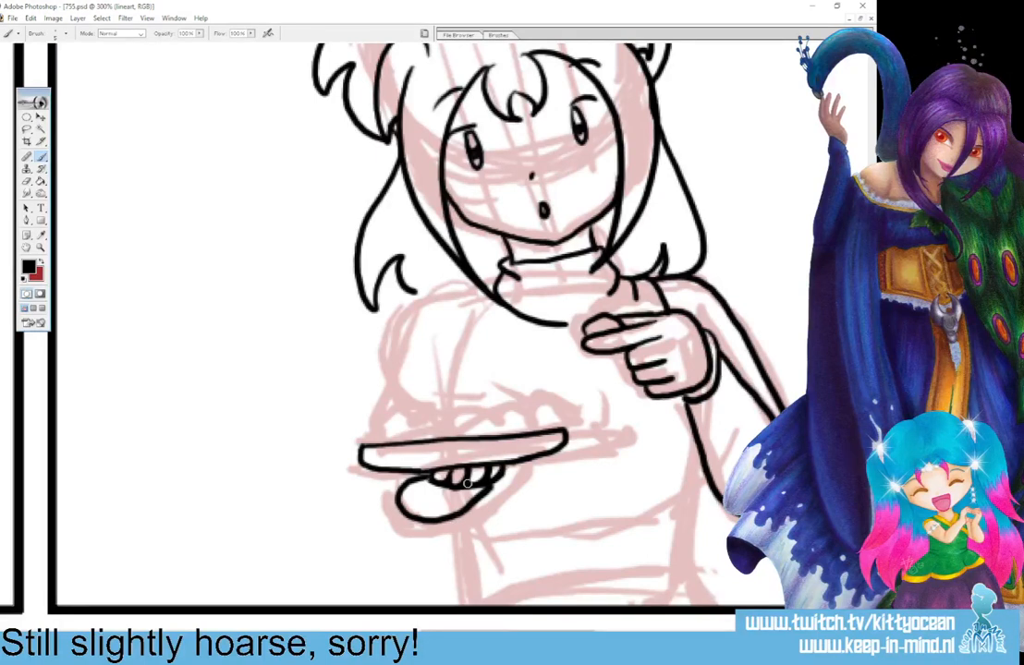
key("ctrl+z")
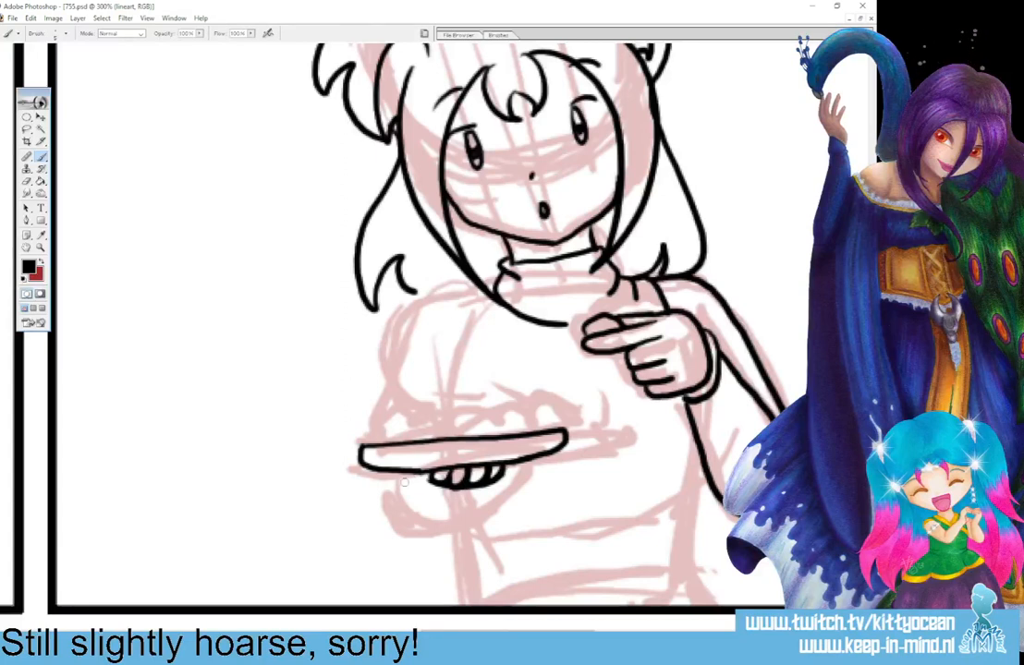
Ink the arm holding the plate, with rounded elbow and shoulder lines, and a row of small round snacks on the plate.
mouse_move(395, 476)
left_mouse_down()
mouse_move(405, 510)
mouse_move(428, 521)
mouse_move(480, 499)
left_mouse_up()
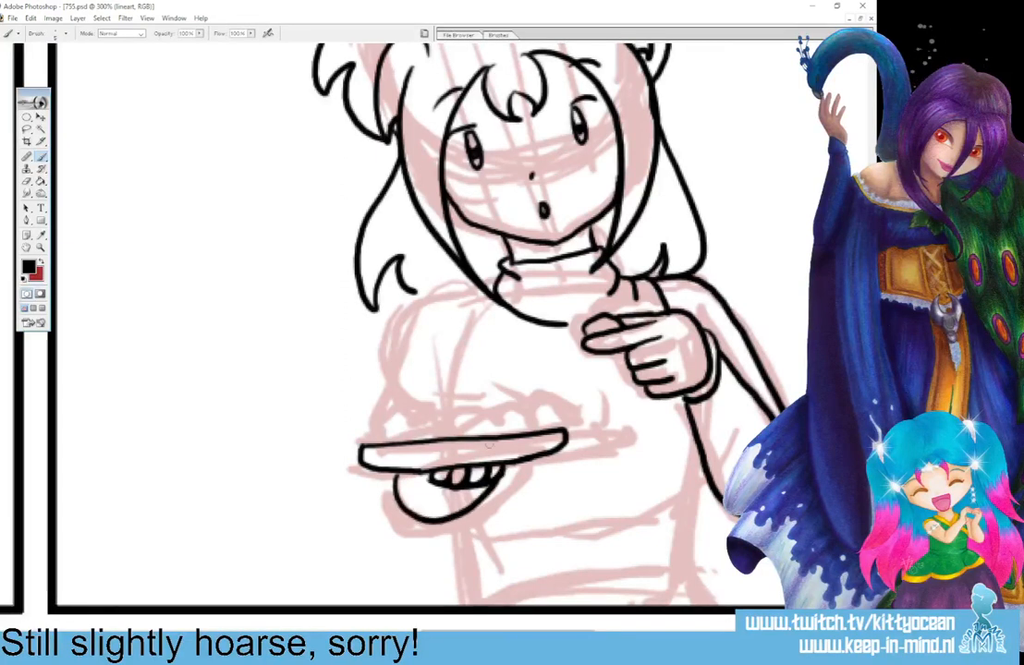
left_click_drag(378, 428, 536, 419)
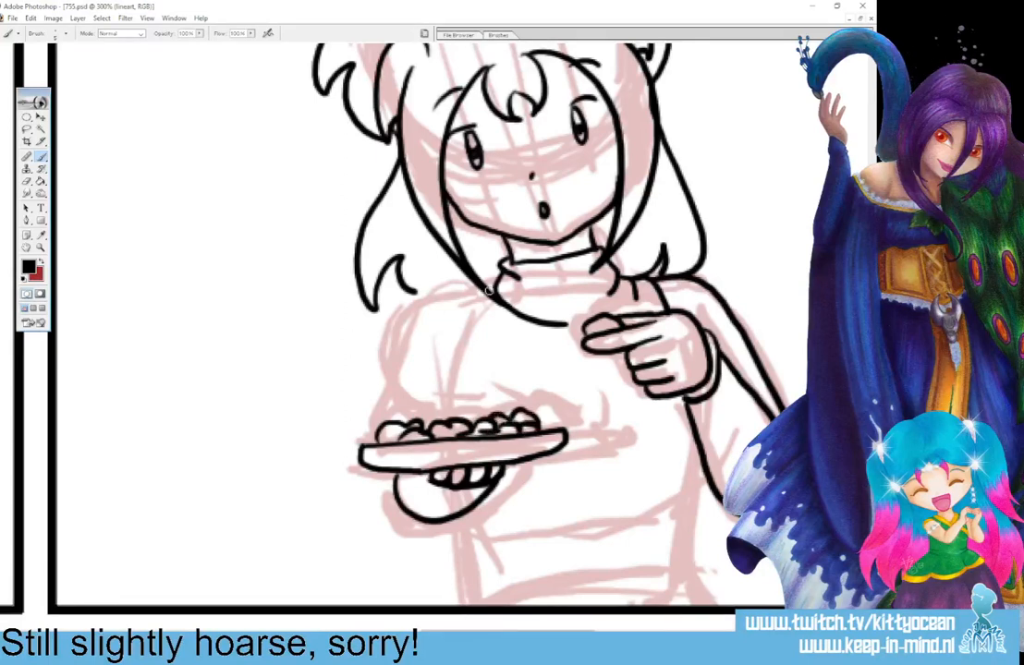
mouse_move(489, 284)
left_mouse_down()
mouse_move(459, 297)
mouse_move(446, 416)
left_mouse_up()
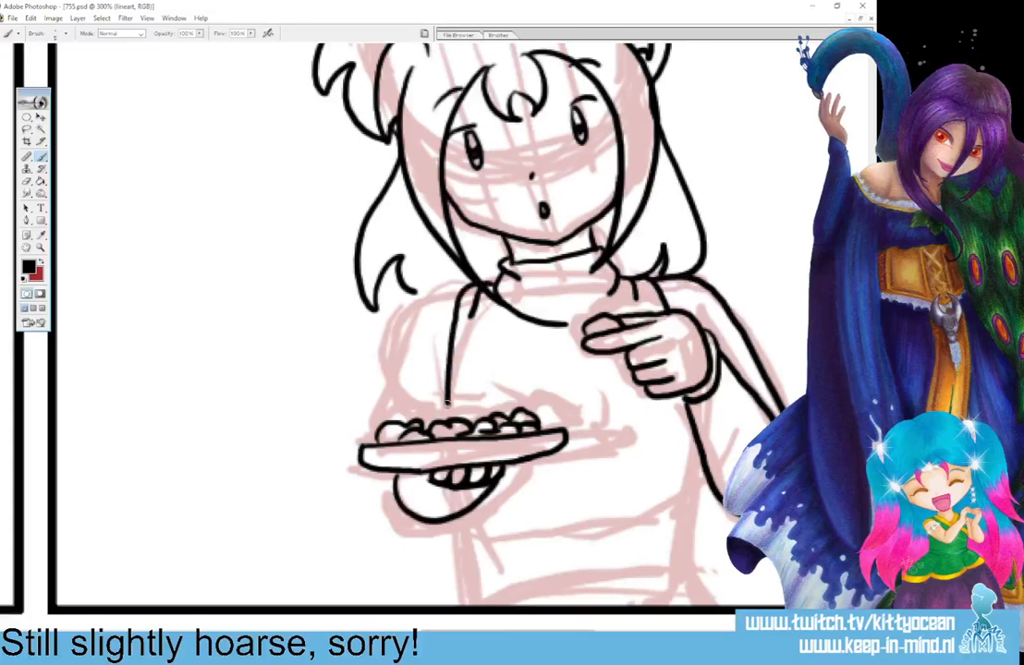
left_click_drag(441, 289, 389, 425)
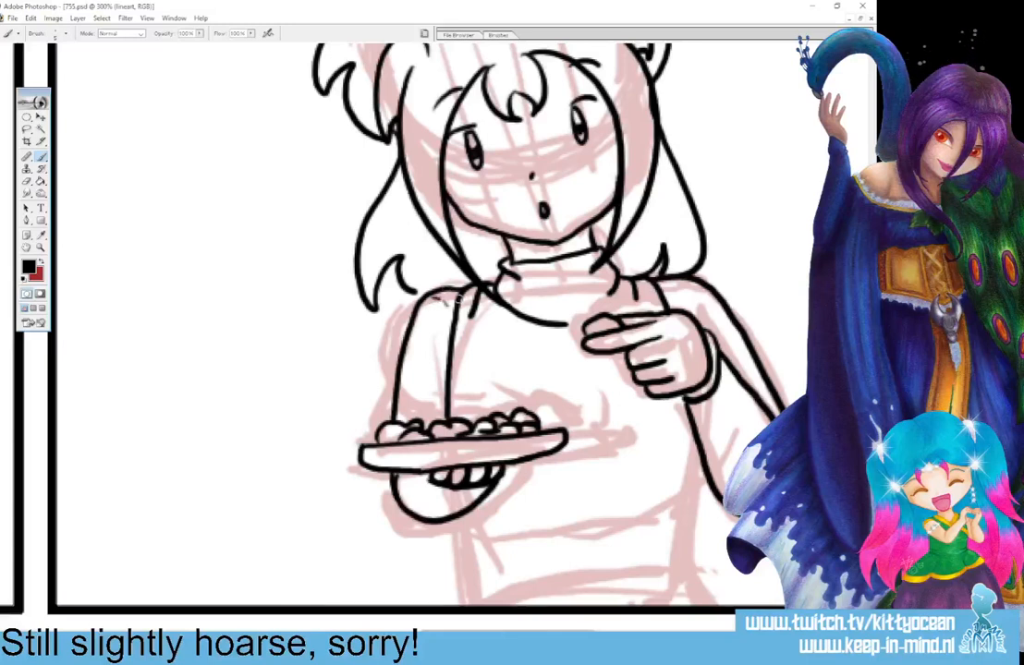
Complete the collar's lower fold and ink a round smiley face with its tongue out on the front of the girl's shirt.
mouse_move(613, 288)
left_mouse_down()
mouse_move(560, 326)
mouse_move(591, 301)
left_mouse_up()
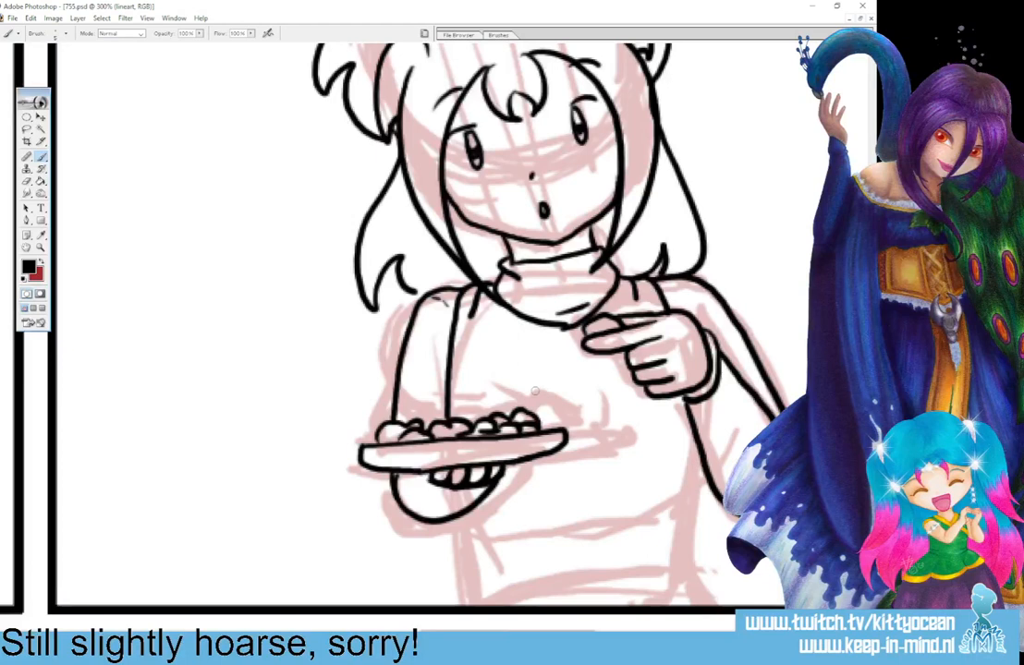
mouse_move(536, 390)
left_mouse_down()
mouse_move(556, 380)
mouse_move(597, 401)
mouse_move(599, 439)
left_mouse_up()
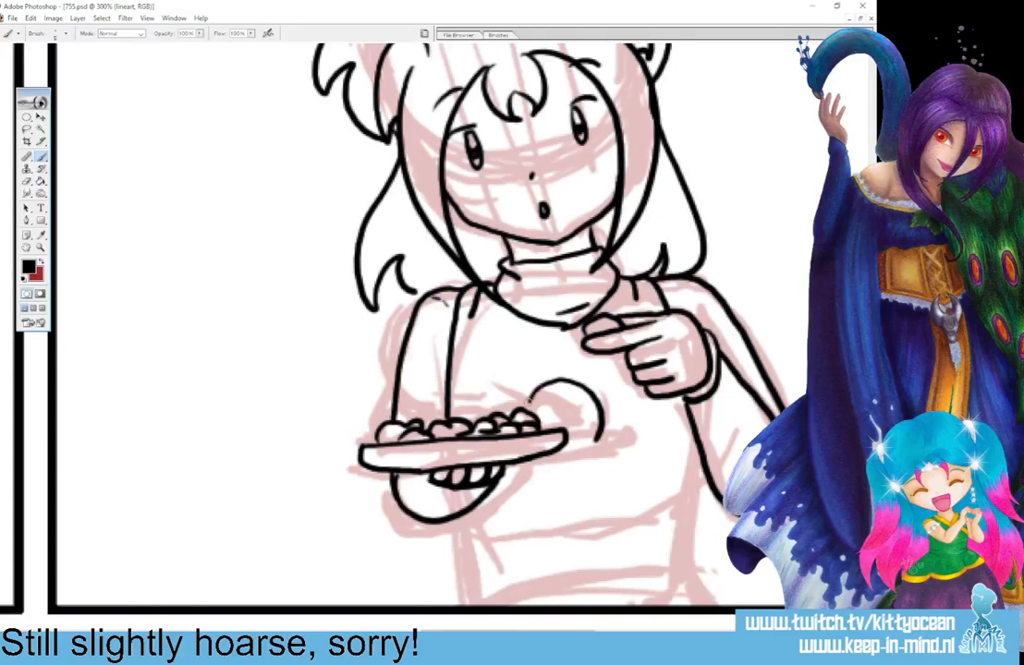
left_click_drag(541, 456, 599, 434)
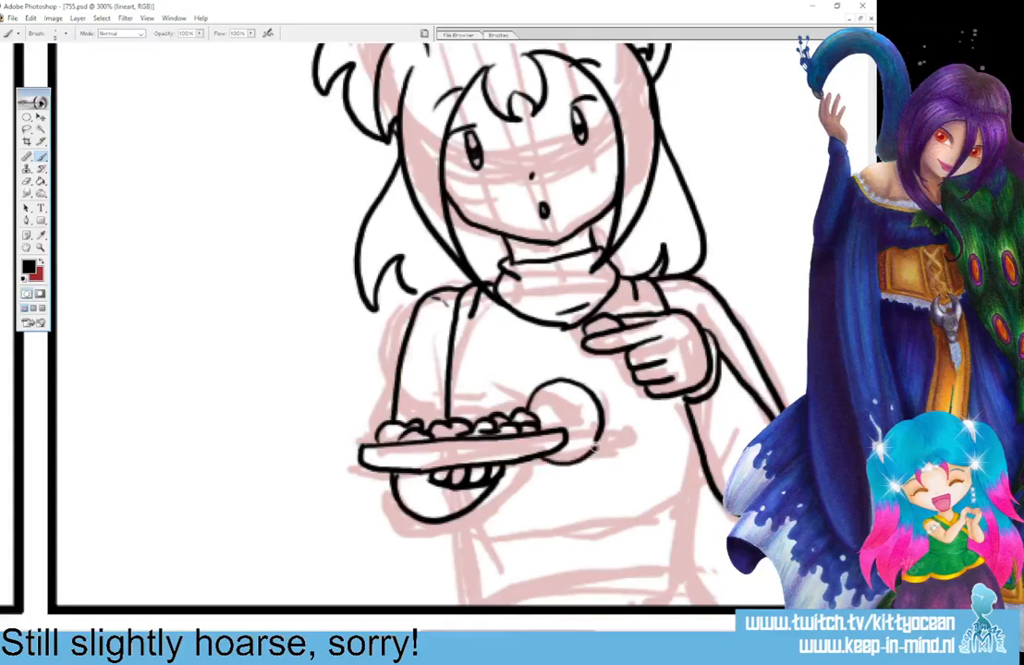
mouse_move(542, 398)
left_mouse_down()
mouse_move(545, 410)
mouse_move(586, 419)
mouse_move(582, 429)
left_mouse_up()
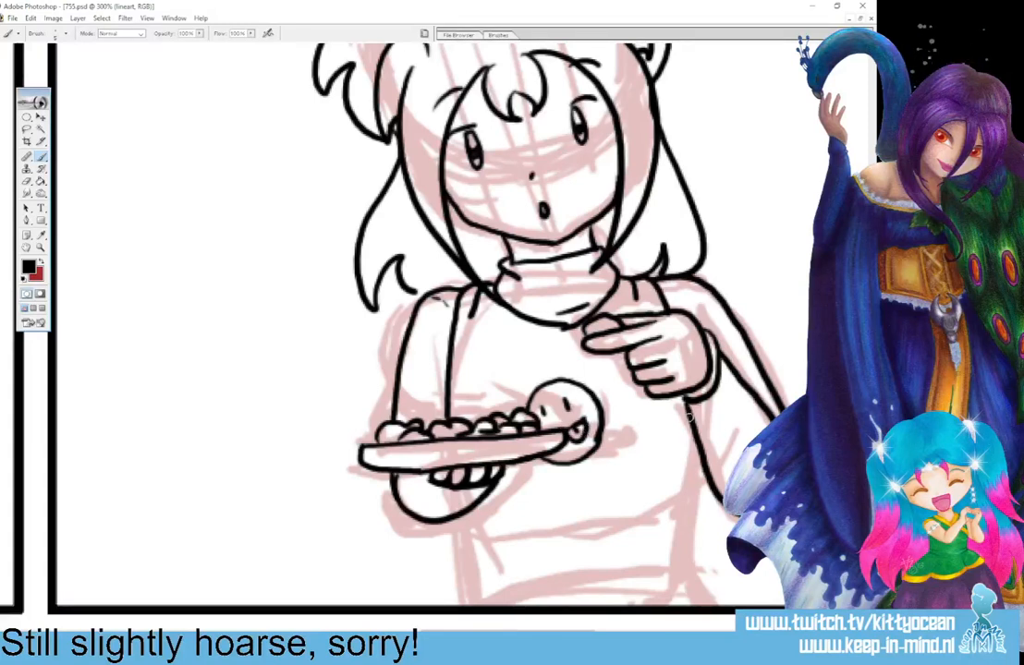
Ink the side edge and curved bottom hem of the girl's shirt, with two short fold lines above the hem.
left_click_drag(687, 415, 691, 504)
mouse_move(451, 528)
left_mouse_down()
mouse_move(545, 559)
mouse_move(619, 550)
mouse_move(689, 504)
left_mouse_up()
mouse_move(571, 532)
left_mouse_down()
mouse_move(615, 507)
mouse_move(634, 516)
left_mouse_up()
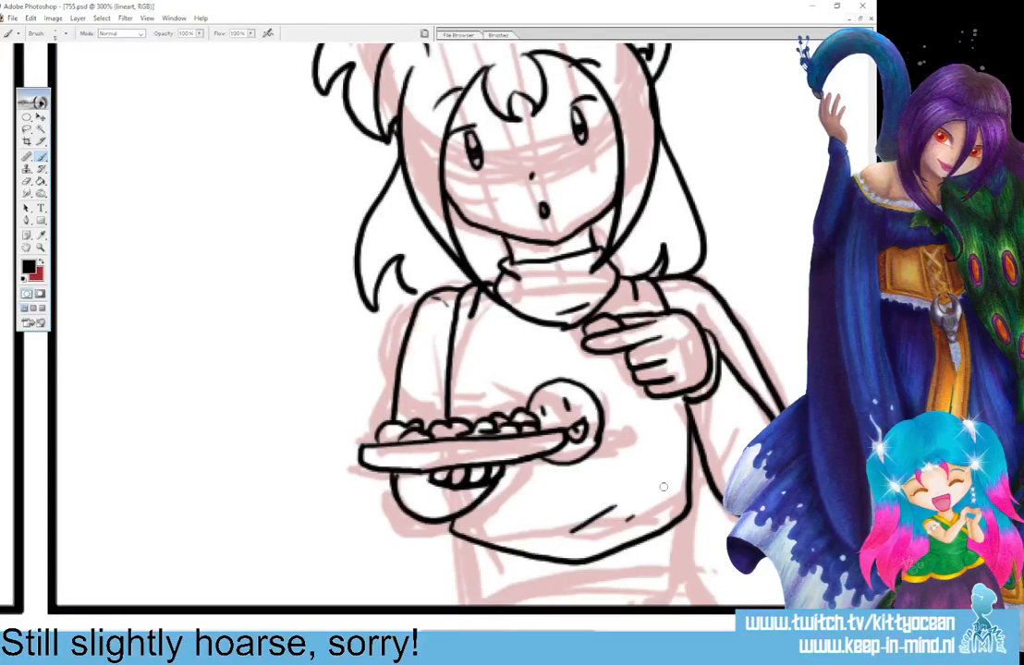
Ink the waist and flaring hips below the shirt hem, with short crease lines on both sides.
mouse_move(681, 521)
left_mouse_down()
mouse_move(690, 558)
mouse_move(662, 575)
left_mouse_up()
left_click_drag(690, 560, 671, 587)
left_click_drag(689, 573, 724, 622)
mouse_move(458, 535)
left_mouse_down()
mouse_move(460, 568)
mouse_move(483, 575)
mouse_move(469, 580)
left_mouse_up()
left_click_drag(457, 576, 442, 606)
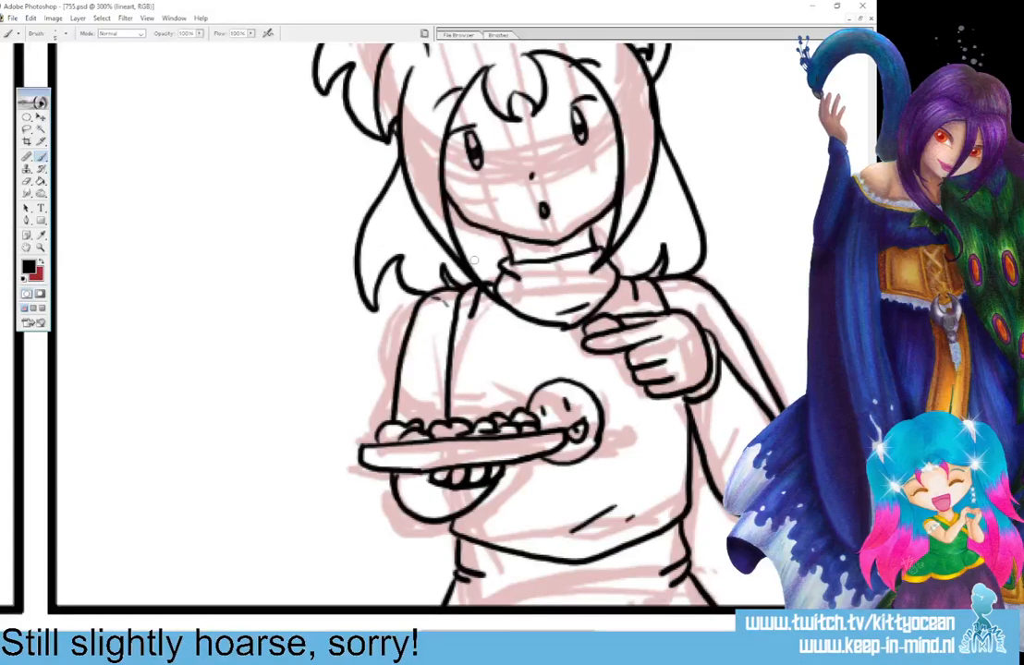
Ink heart-shaped eyes, short arched eyebrows and a wide-open mouth with tongue on the sketched head in the next panel.
left_click_drag(525, 629, 731, 628)
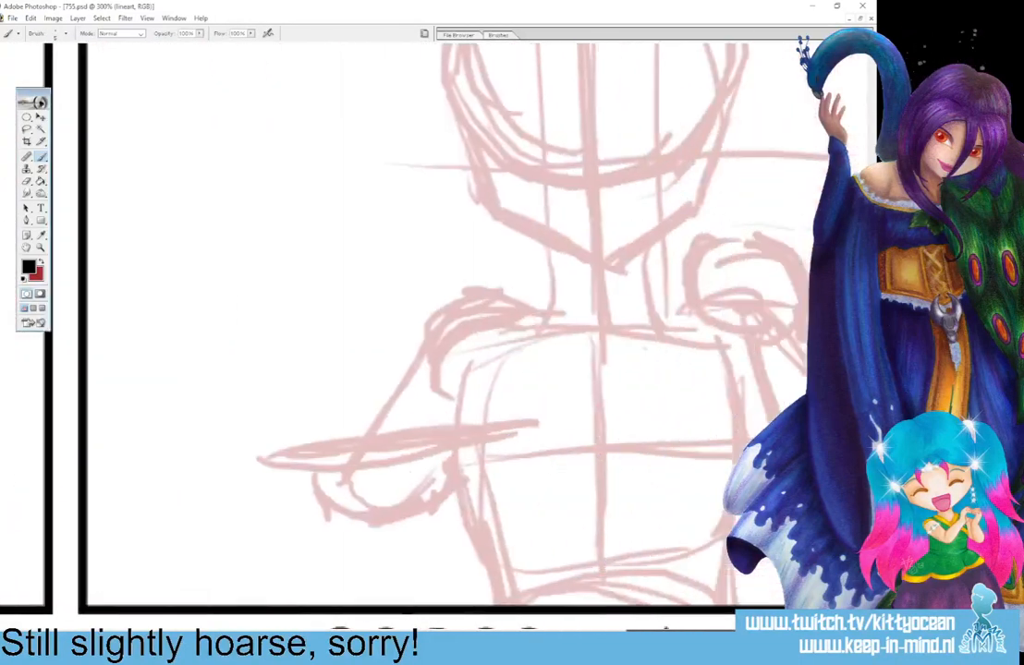
scroll(530, 340, "up", 5)
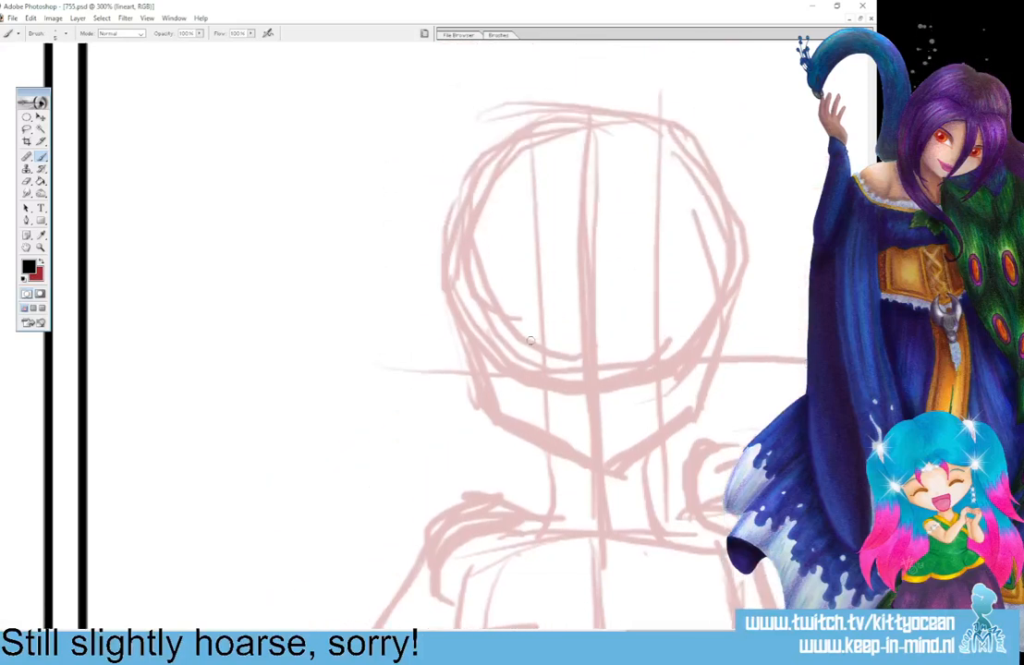
mouse_move(531, 340)
left_mouse_down()
mouse_move(511, 362)
mouse_move(545, 380)
mouse_move(567, 330)
mouse_move(576, 355)
mouse_move(545, 379)
left_mouse_up()
mouse_move(649, 339)
left_mouse_down()
mouse_move(648, 375)
mouse_move(661, 378)
mouse_move(656, 341)
left_mouse_up()
left_click_drag(503, 306, 538, 296)
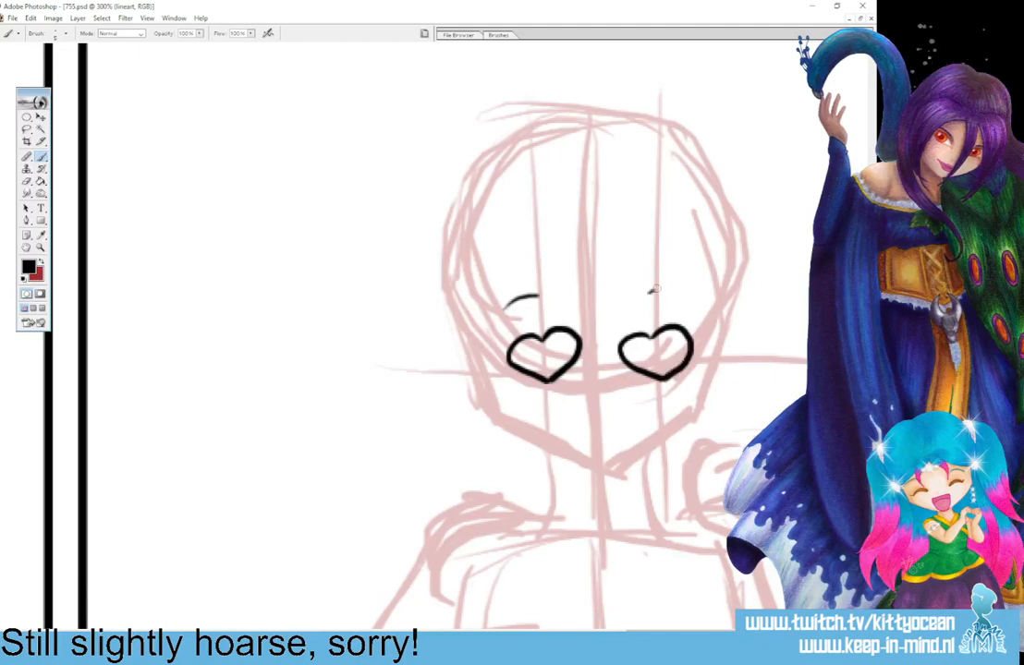
left_click_drag(650, 294, 682, 298)
mouse_move(543, 396)
left_mouse_down()
mouse_move(649, 389)
mouse_move(546, 433)
mouse_move(583, 467)
mouse_move(631, 451)
mouse_move(654, 392)
left_mouse_up()
mouse_move(543, 423)
left_mouse_down()
mouse_move(577, 413)
mouse_move(645, 425)
left_mouse_up()
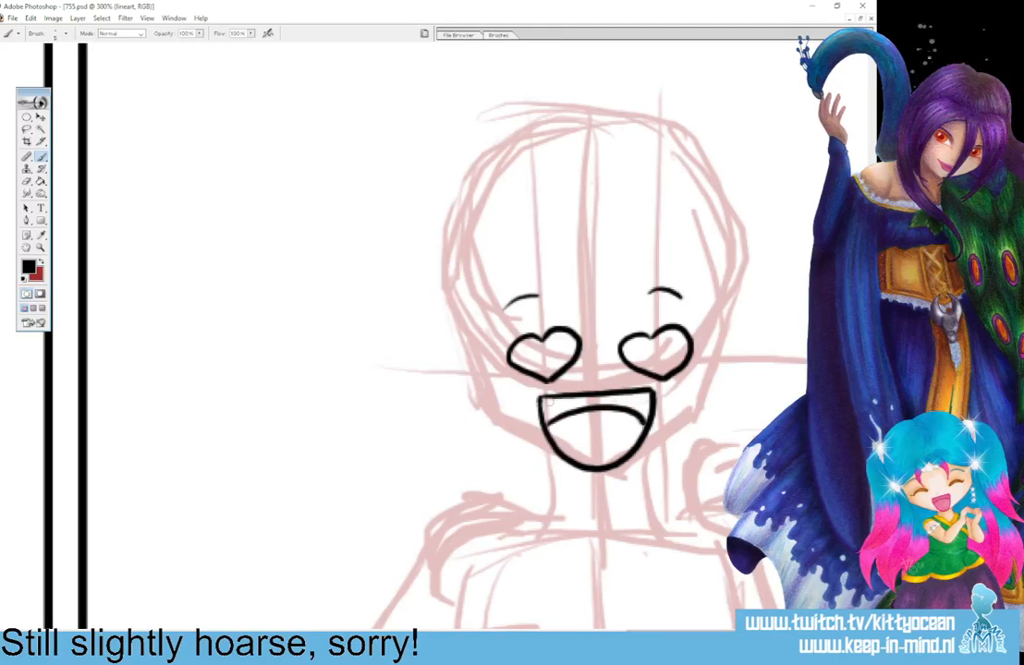
Ink the curled fringe on the forehead and the long hair strands framing both sides of the face.
left_click_drag(582, 261, 585, 318)
mouse_move(592, 289)
left_mouse_down()
mouse_move(583, 300)
mouse_move(599, 321)
left_mouse_up()
left_click_drag(592, 290, 614, 318)
left_click_drag(615, 262, 603, 324)
left_click_drag(574, 262, 495, 517)
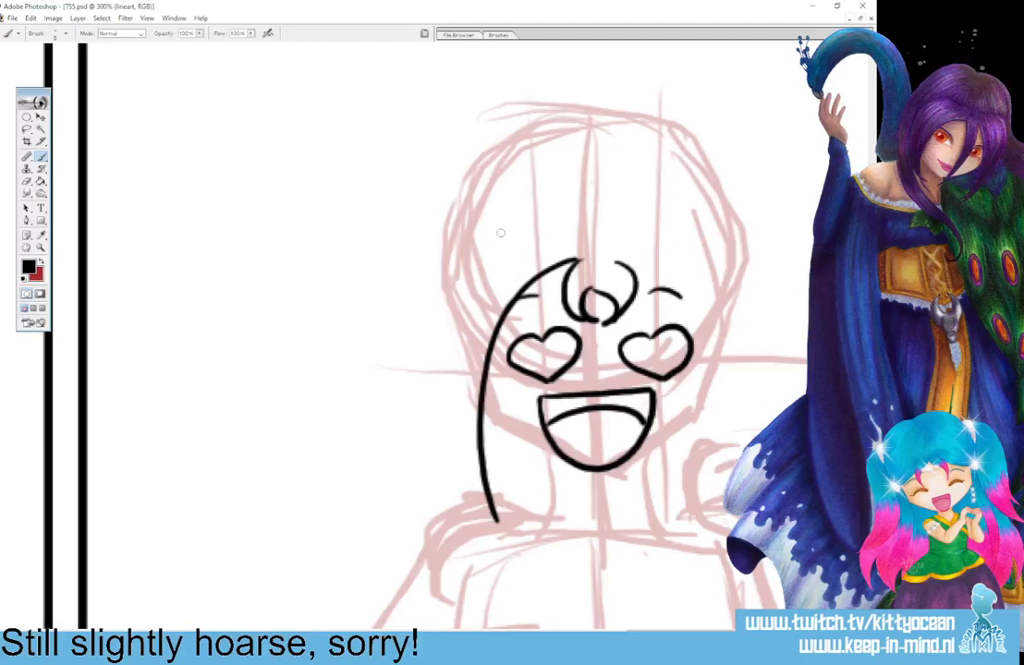
mouse_move(501, 231)
left_mouse_down()
mouse_move(472, 256)
mouse_move(449, 397)
mouse_move(520, 533)
left_mouse_up()
mouse_move(618, 261)
left_mouse_down()
mouse_move(678, 291)
mouse_move(686, 486)
mouse_move(664, 541)
left_mouse_up()
mouse_move(699, 241)
left_mouse_down()
mouse_move(726, 434)
mouse_move(664, 541)
left_mouse_up()
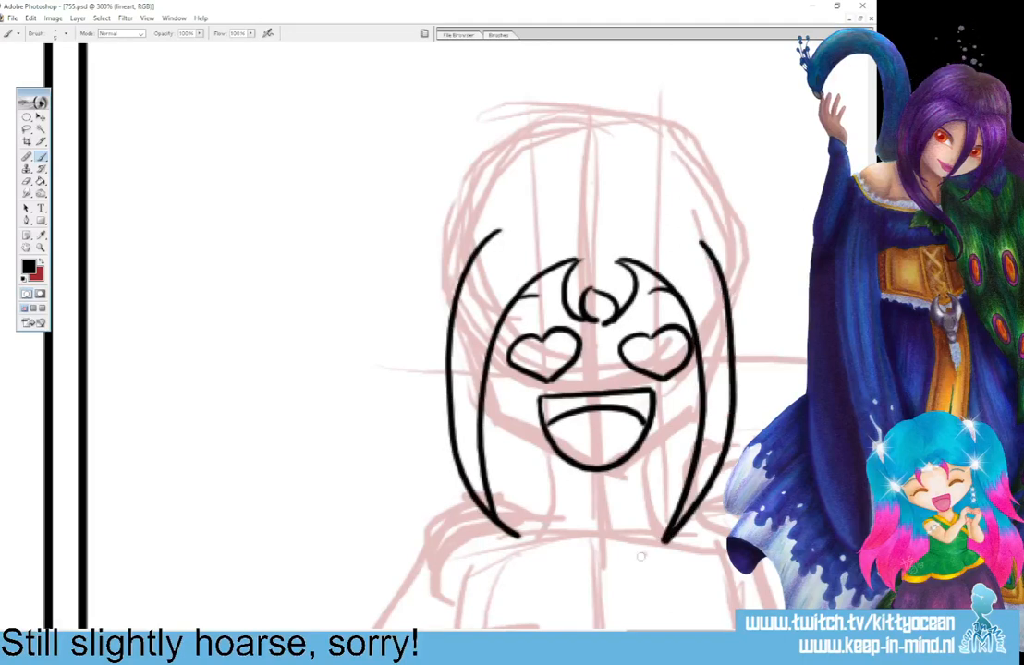
Reshape the upper end of the outer hair strand and ink a curved, pointed hair tuft on each side of the head.
mouse_move(500, 231)
left_mouse_down()
mouse_move(469, 264)
mouse_move(473, 250)
mouse_move(460, 283)
left_mouse_up()
left_click_drag(490, 247, 452, 305)
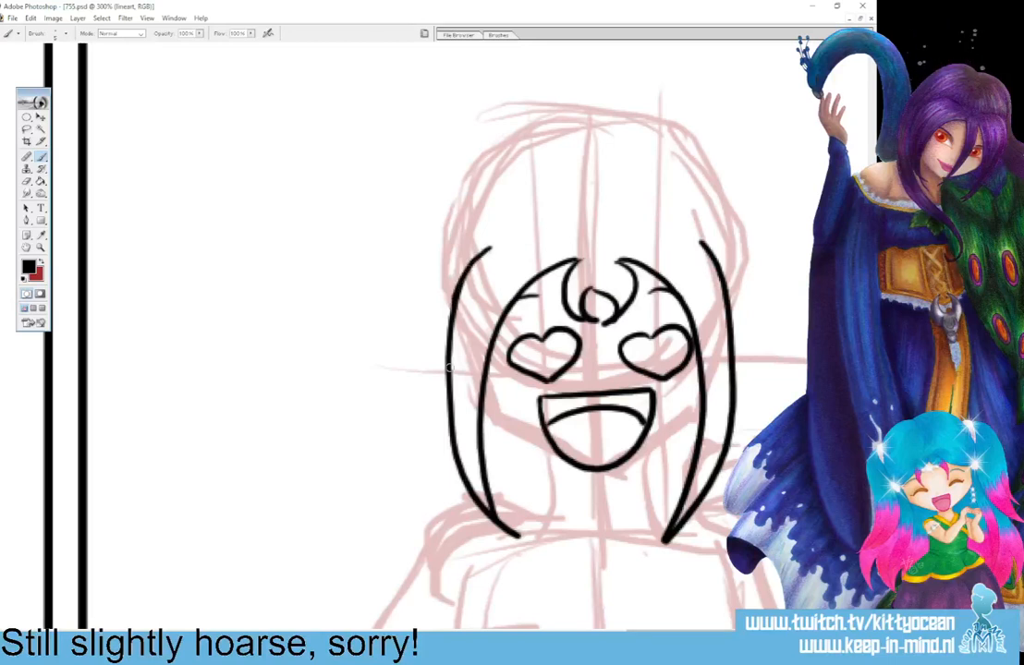
left_click_drag(507, 240, 432, 298)
left_click_drag(677, 231, 723, 280)
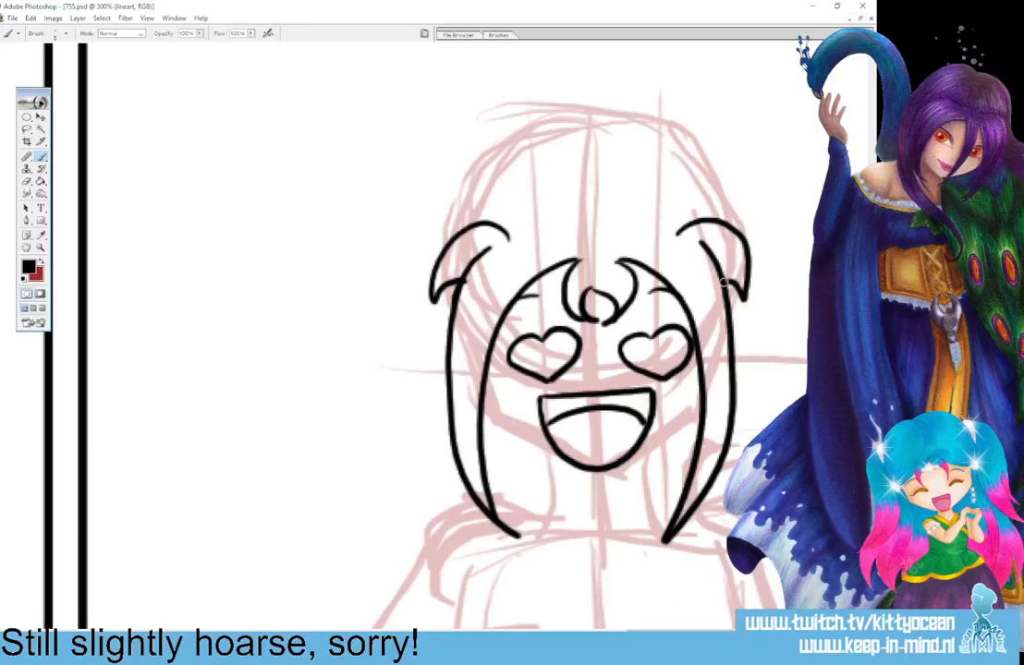
Ink the jawline around the open mouth, the neck below it and the folded turtleneck collar.
mouse_move(487, 368)
left_mouse_down()
mouse_move(503, 419)
mouse_move(565, 458)
left_mouse_up()
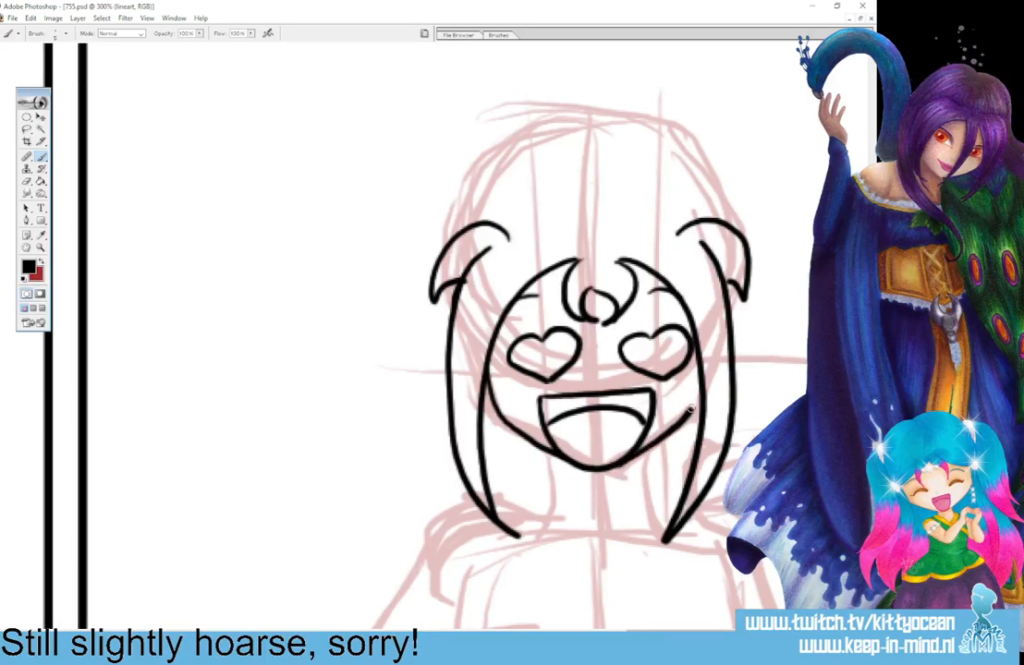
left_click_drag(552, 456, 554, 497)
left_click_drag(643, 455, 645, 497)
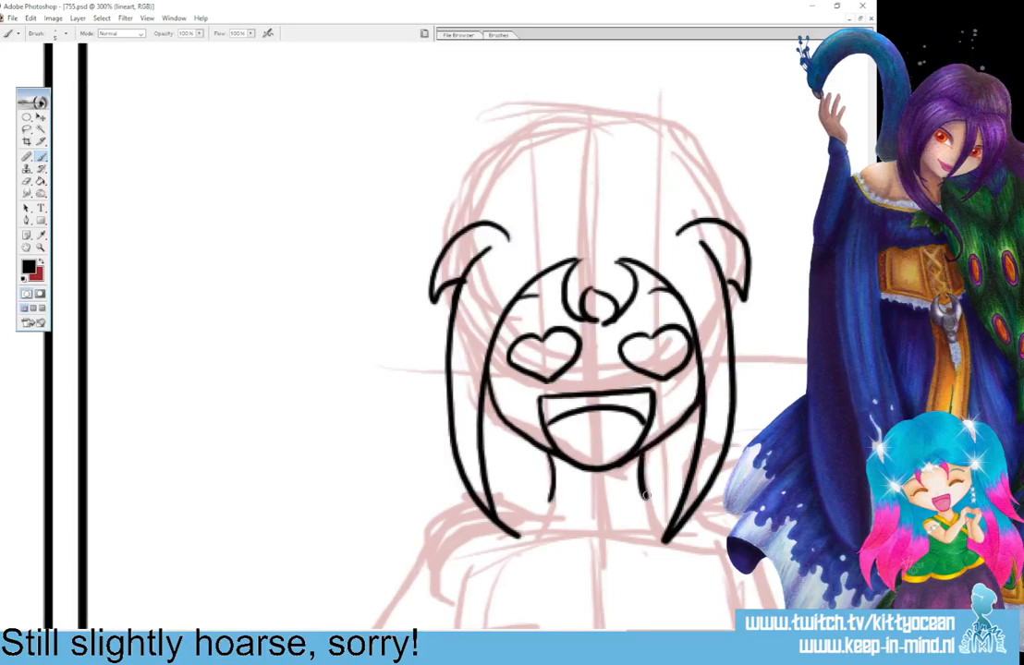
mouse_move(567, 497)
left_mouse_down()
mouse_move(640, 492)
mouse_move(546, 513)
mouse_move(575, 548)
mouse_move(627, 554)
left_mouse_up()
mouse_move(644, 500)
left_mouse_down()
mouse_move(665, 516)
mouse_move(631, 551)
left_mouse_up()
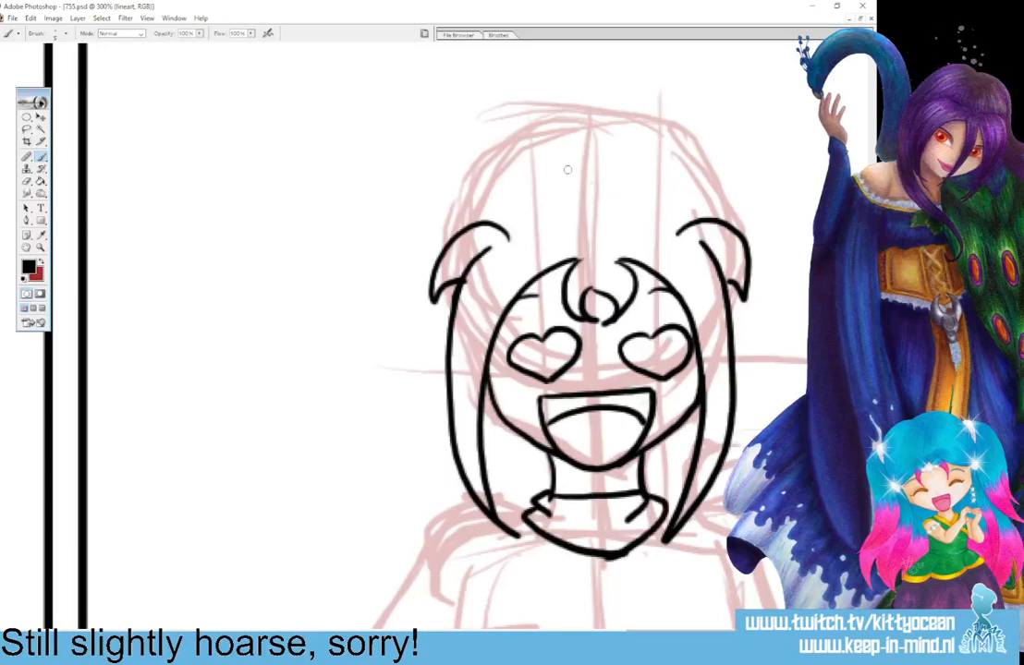
mouse_move(581, 157)
left_mouse_down()
mouse_move(531, 157)
mouse_move(462, 227)
left_mouse_up()
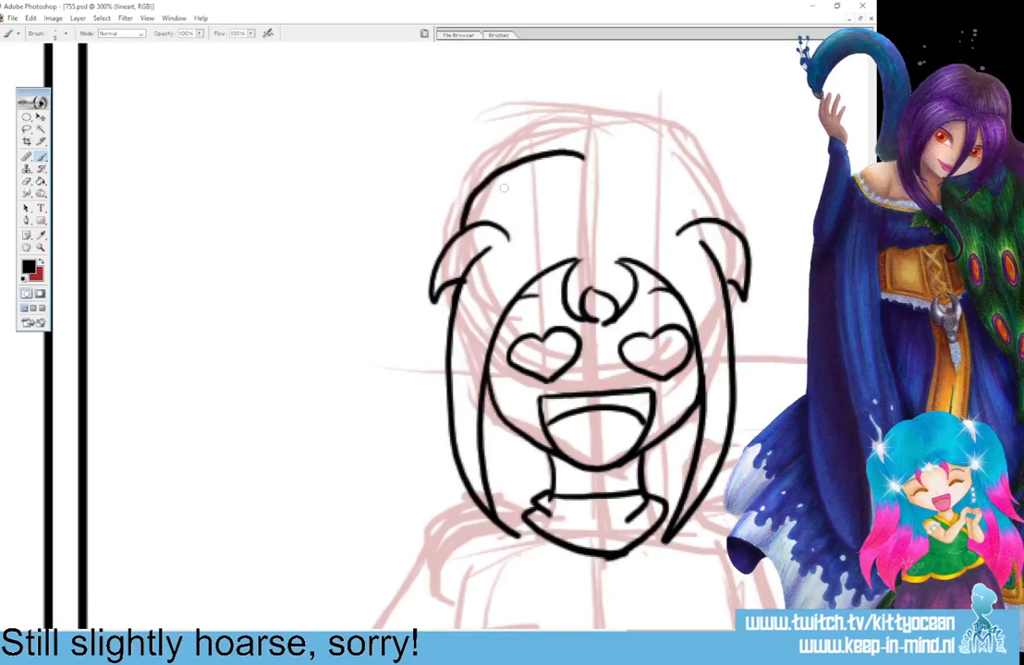
key("ctrl+z")
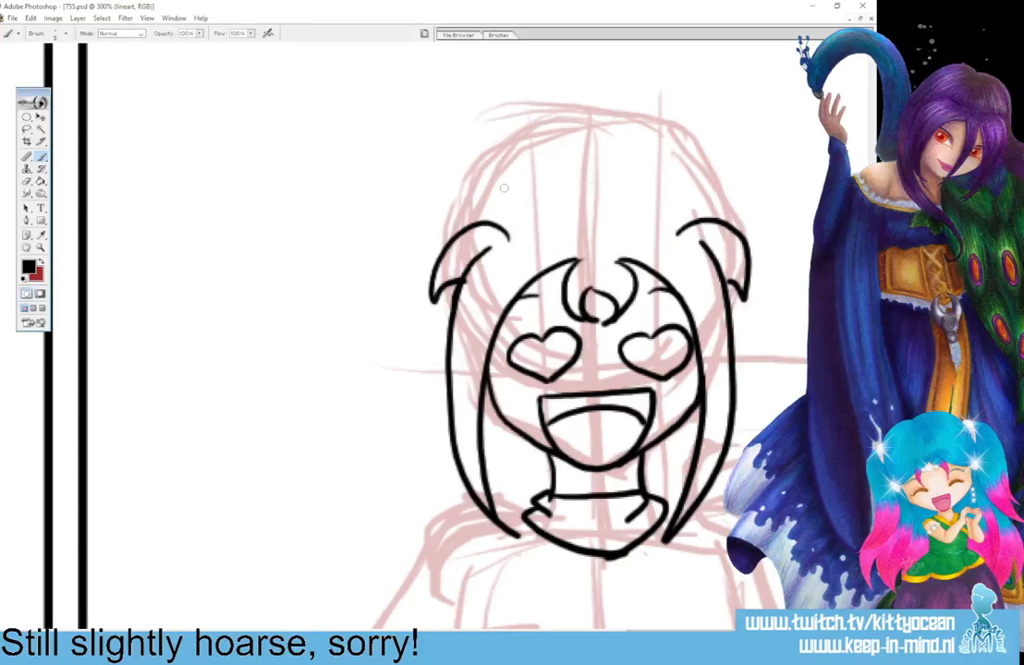
mouse_move(586, 161)
left_mouse_down()
mouse_move(514, 170)
mouse_move(473, 220)
left_mouse_up()
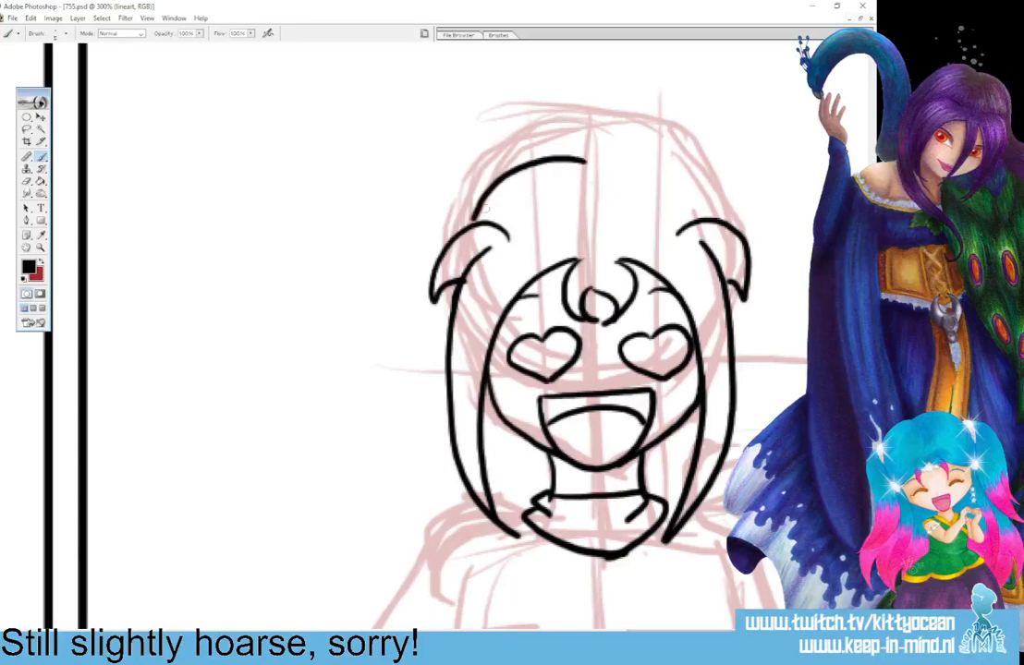
key("ctrl+z")
mouse_move(582, 170)
left_mouse_down()
mouse_move(523, 175)
mouse_move(480, 219)
left_mouse_up()
key("ctrl+z")
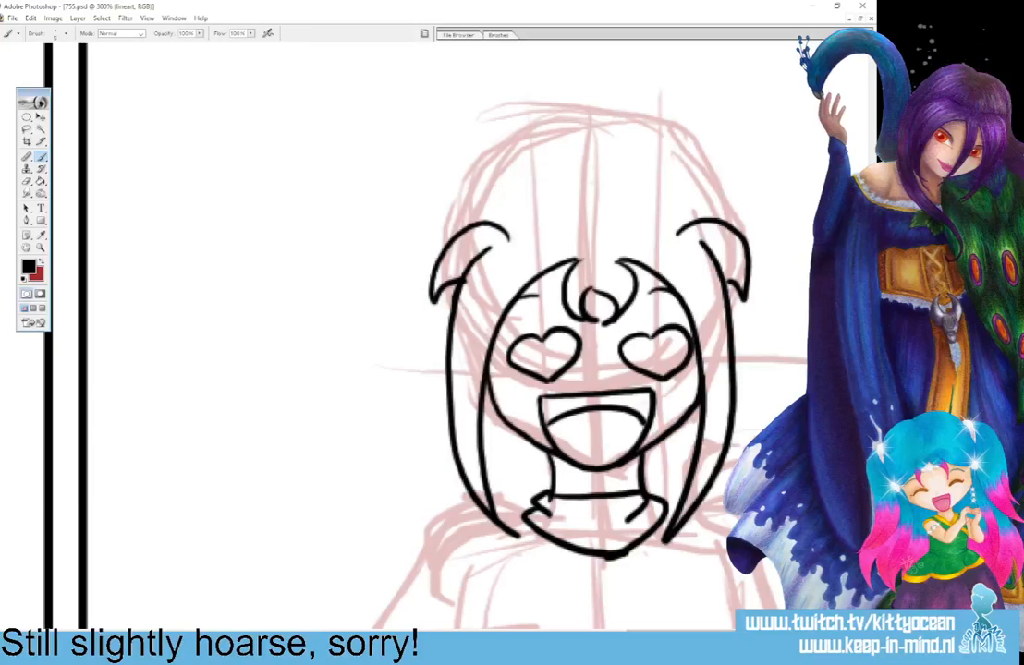
Ink the top outline of the hair as two arcs meeting at the parting and ending at the side tufts.
mouse_move(583, 170)
left_mouse_down()
mouse_move(508, 182)
mouse_move(475, 221)
mouse_move(596, 168)
mouse_move(650, 163)
mouse_move(695, 188)
mouse_move(716, 220)
left_mouse_up()
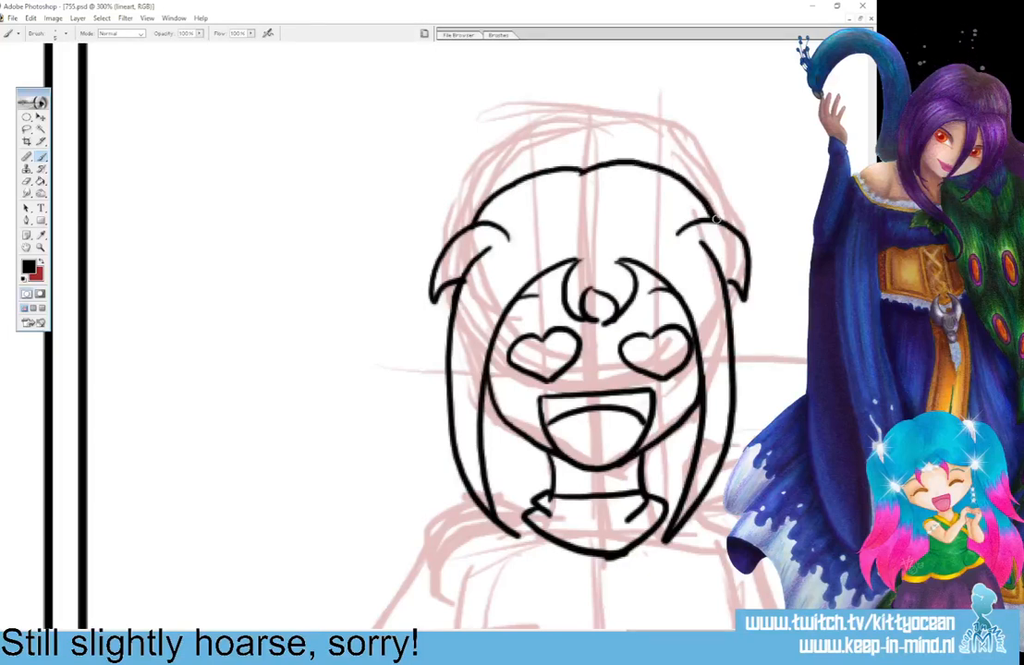
mouse_move(483, 193)
left_mouse_down()
mouse_move(375, 259)
mouse_move(390, 242)
mouse_move(443, 316)
left_mouse_up()
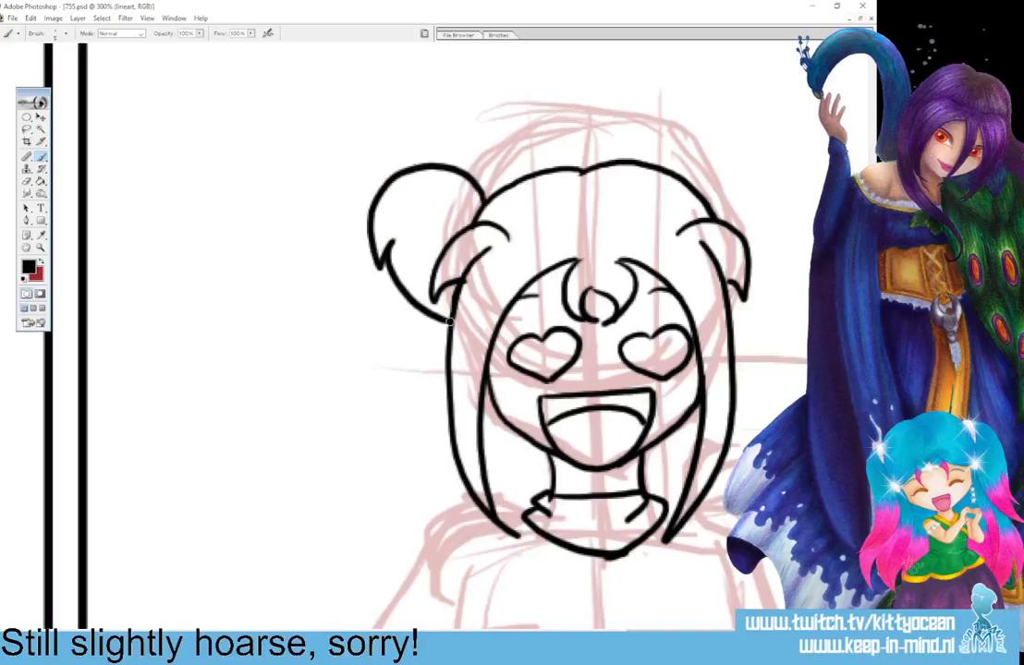
mouse_move(705, 185)
left_mouse_down()
mouse_move(792, 183)
mouse_move(795, 247)
mouse_move(757, 308)
left_mouse_up()
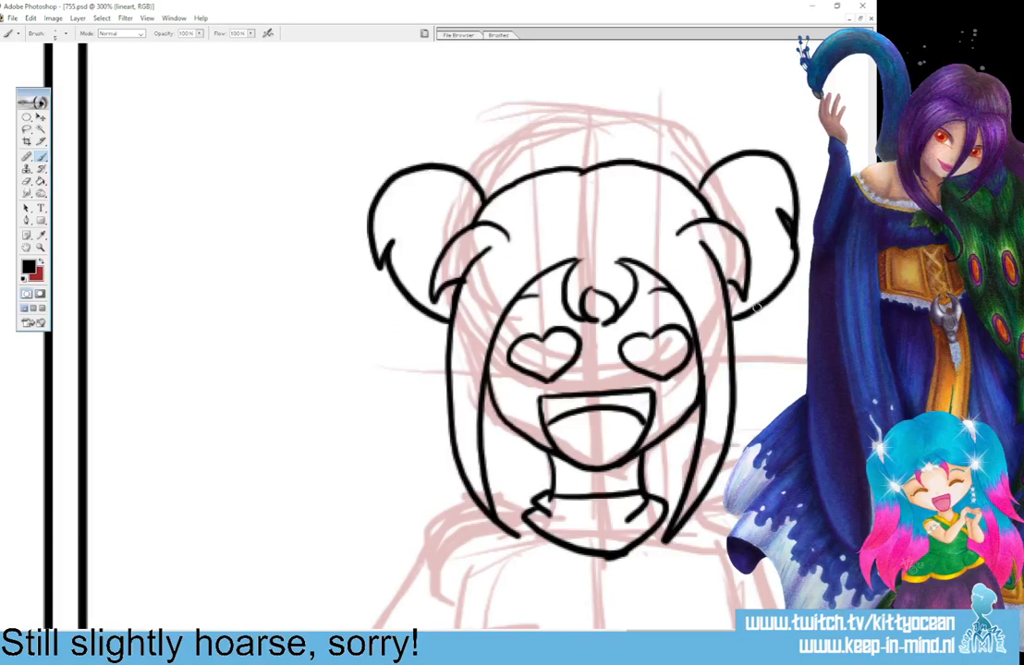
key("ctrl+alt+z")
key("ctrl+alt+z")
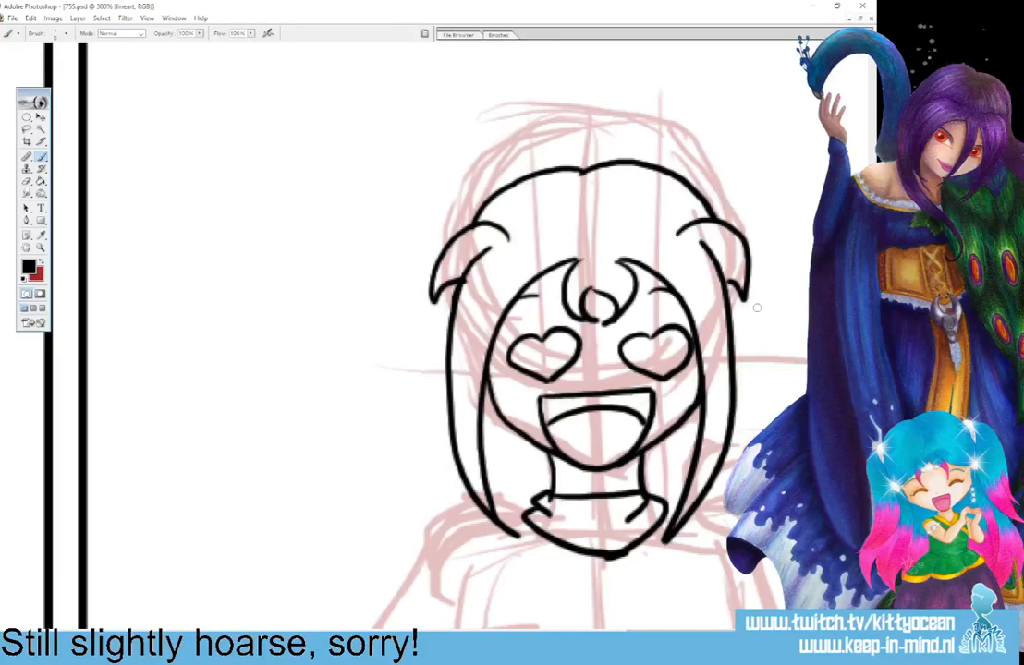
Ink a drooping pigtail with jagged tips on each side of the head, tapering to a point beside the face.
mouse_move(488, 194)
left_mouse_down()
mouse_move(381, 227)
mouse_move(381, 262)
mouse_move(411, 230)
left_mouse_up()
mouse_move(398, 237)
left_mouse_down()
mouse_move(408, 308)
mouse_move(435, 339)
left_mouse_up()
left_click_drag(462, 296, 445, 355)
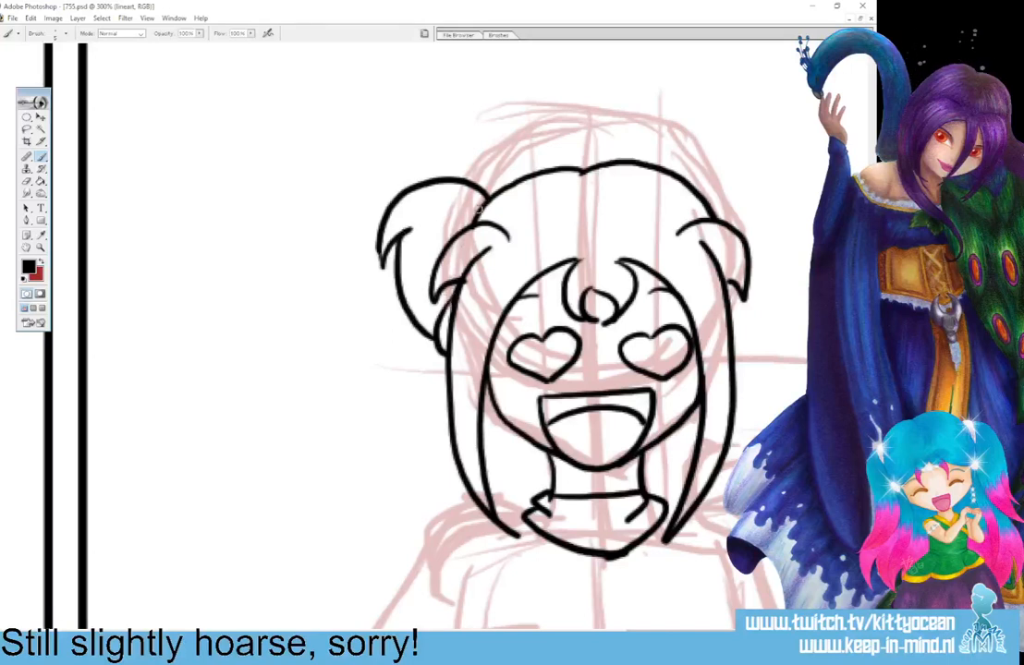
mouse_move(695, 182)
left_mouse_down()
mouse_move(798, 237)
mouse_move(770, 310)
left_mouse_up()
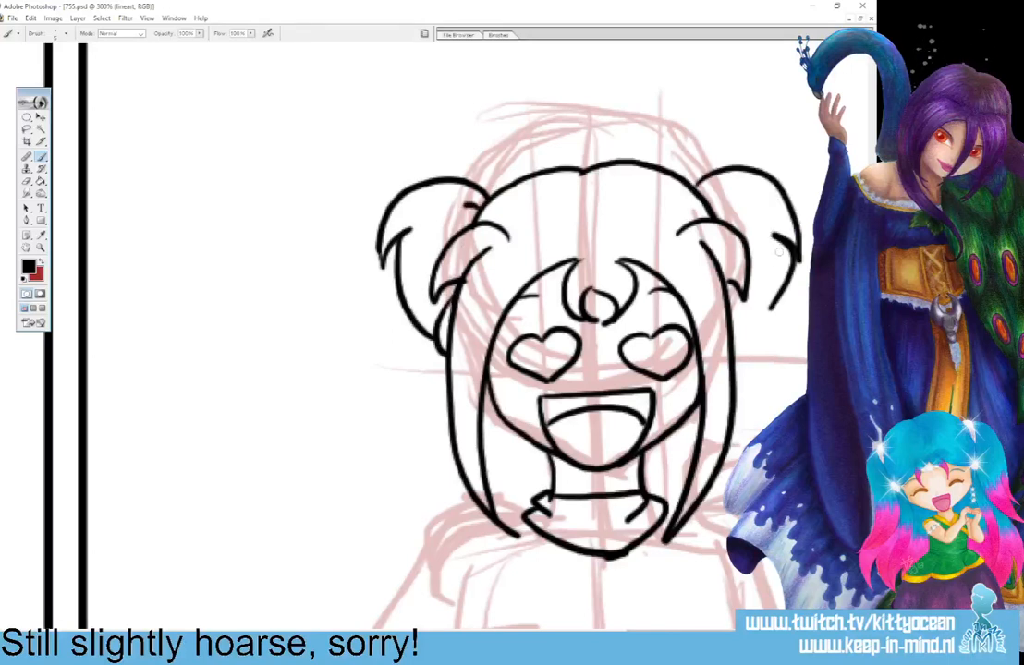
left_click_drag(793, 265, 750, 337)
left_click_drag(728, 285, 748, 350)
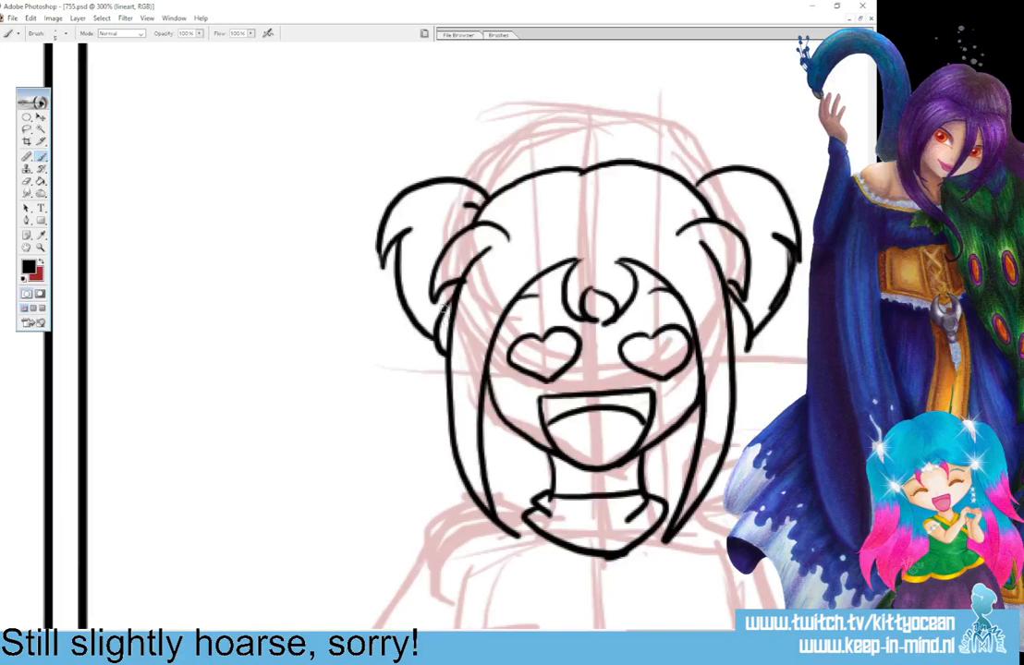
Finish the pigtail's inner edge and ink the loose hair below it down to the shoulder, with jagged tips.
left_click_drag(448, 308, 439, 342)
mouse_move(448, 370)
left_mouse_down()
mouse_move(402, 497)
mouse_move(422, 517)
left_mouse_up()
left_click_drag(422, 517, 442, 470)
left_click_drag(439, 472, 461, 514)
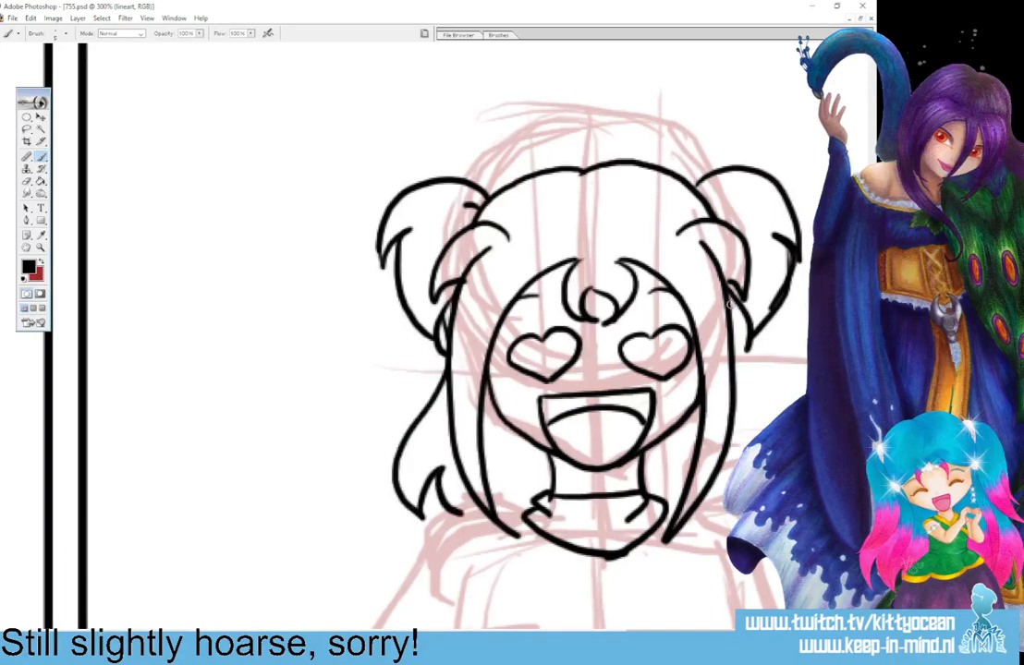
scroll(591, 370, "down", 4)
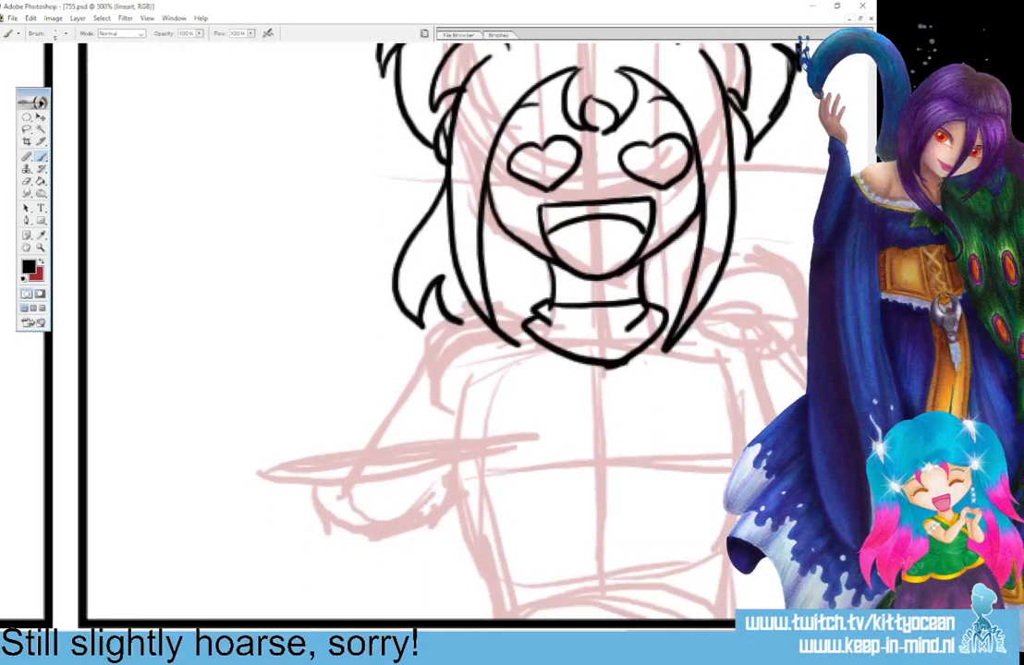
scroll(496, 327, "right", 5)
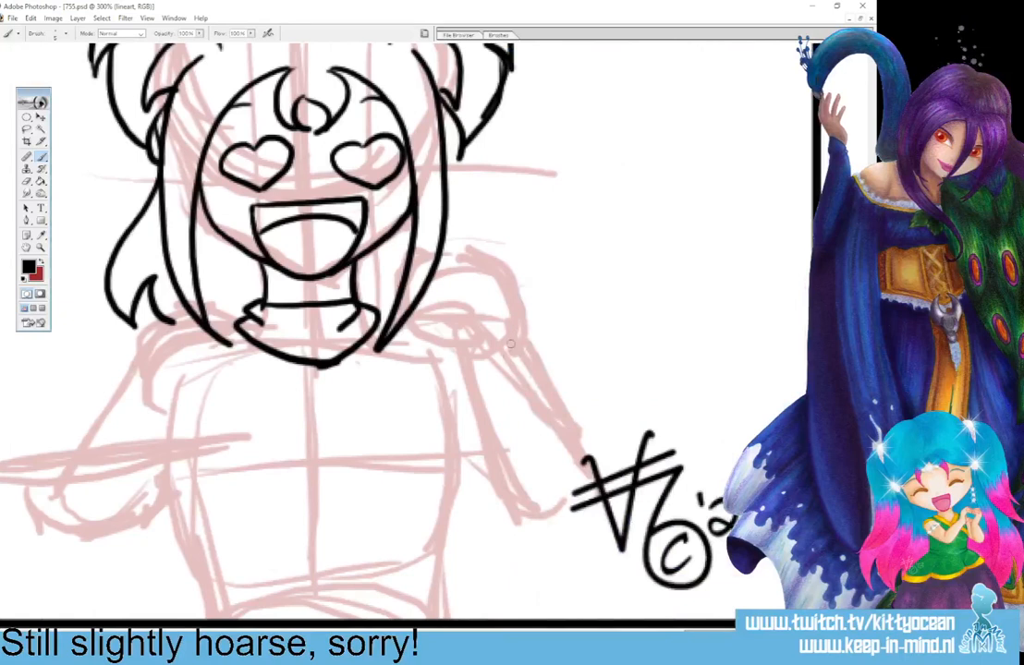
Ink the raised fist with curled fingers beside the hair tip and a cuff around its wrist.
mouse_move(440, 284)
left_mouse_down()
mouse_move(422, 311)
mouse_move(450, 316)
left_mouse_up()
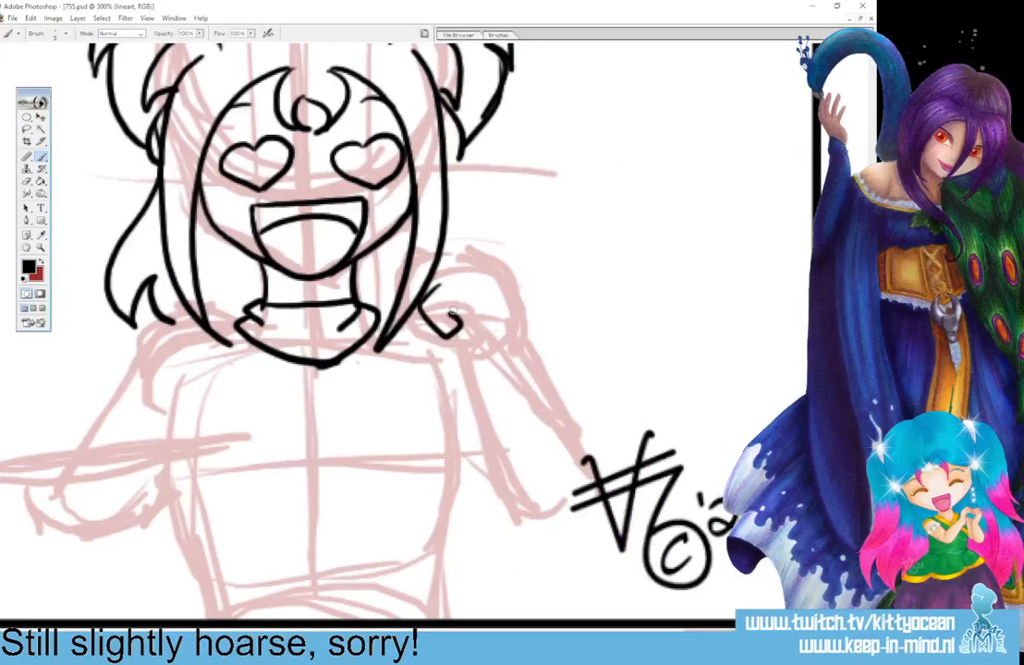
mouse_move(442, 264)
left_mouse_down()
mouse_move(421, 327)
mouse_move(434, 332)
left_mouse_up()
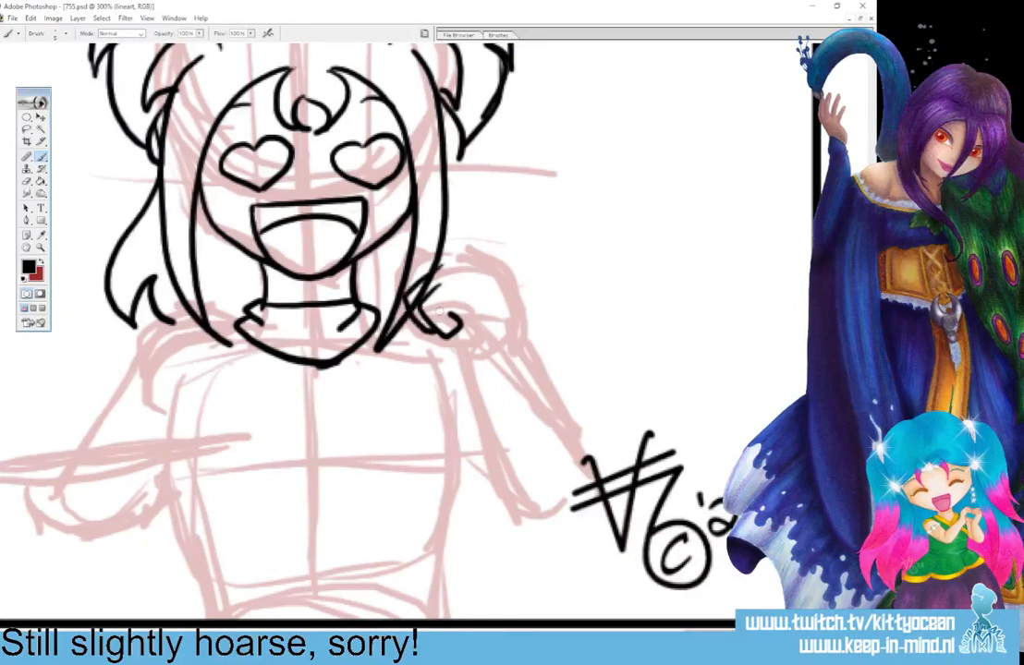
mouse_move(425, 288)
left_mouse_down()
mouse_move(410, 303)
mouse_move(422, 261)
mouse_move(474, 254)
mouse_move(515, 318)
left_mouse_up()
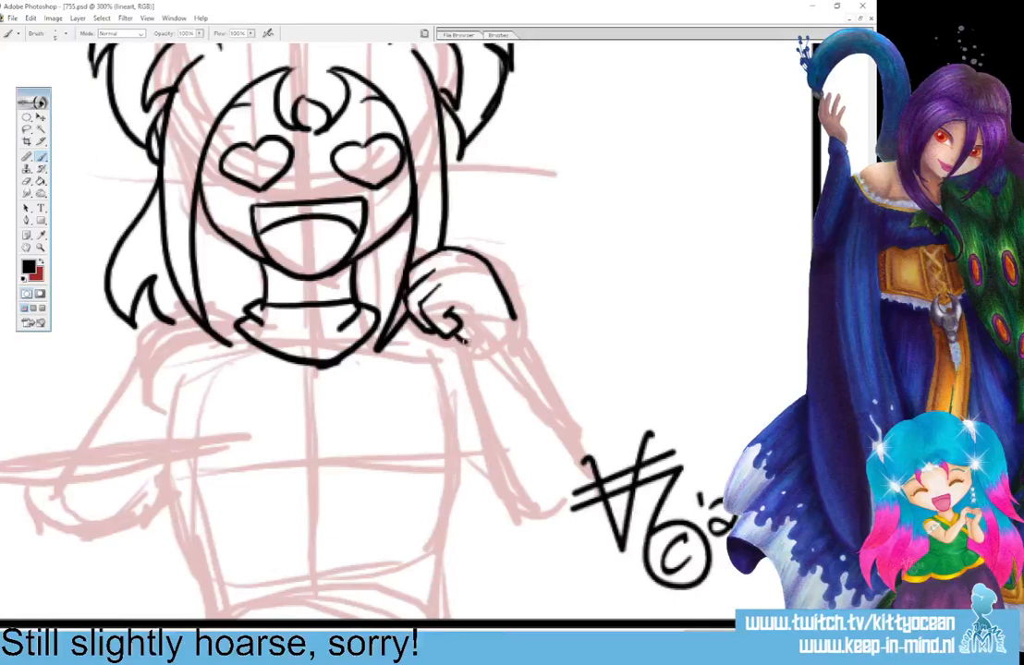
mouse_move(465, 343)
left_mouse_down()
mouse_move(522, 316)
mouse_move(487, 360)
mouse_move(528, 324)
mouse_move(523, 315)
left_mouse_up()
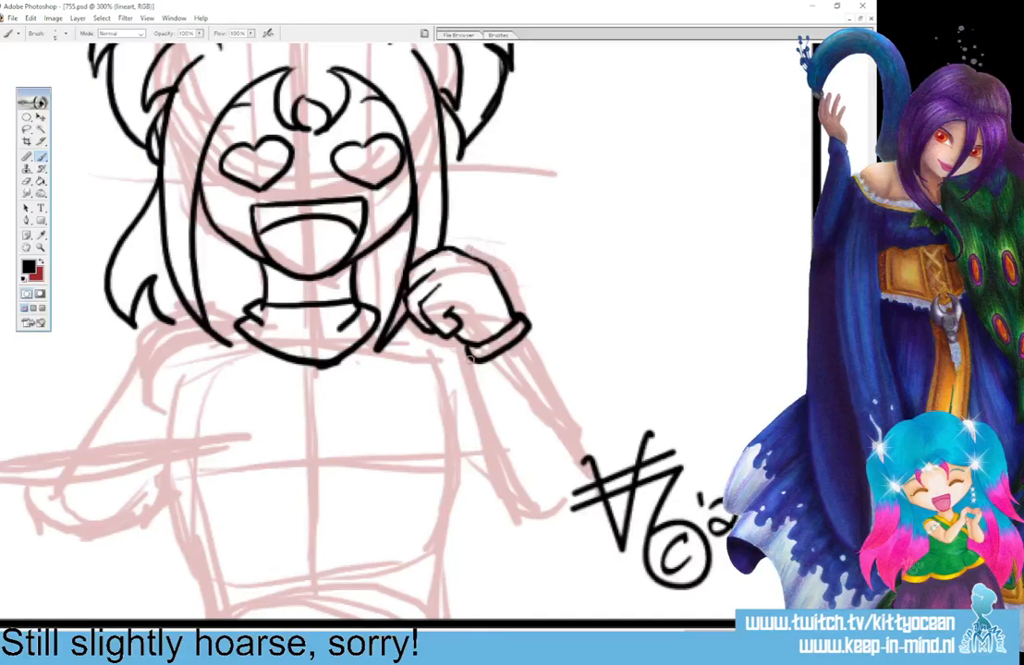
Ink both edges of the raised forearm, the rounded elbow and the underside of the upper arm.
mouse_move(480, 364)
left_mouse_down()
mouse_move(507, 483)
mouse_move(534, 506)
left_mouse_up()
mouse_move(518, 342)
left_mouse_down()
mouse_move(578, 458)
mouse_move(578, 477)
mouse_move(561, 501)
left_mouse_up()
mouse_move(467, 472)
left_mouse_down()
mouse_move(504, 504)
mouse_move(562, 506)
left_mouse_up()
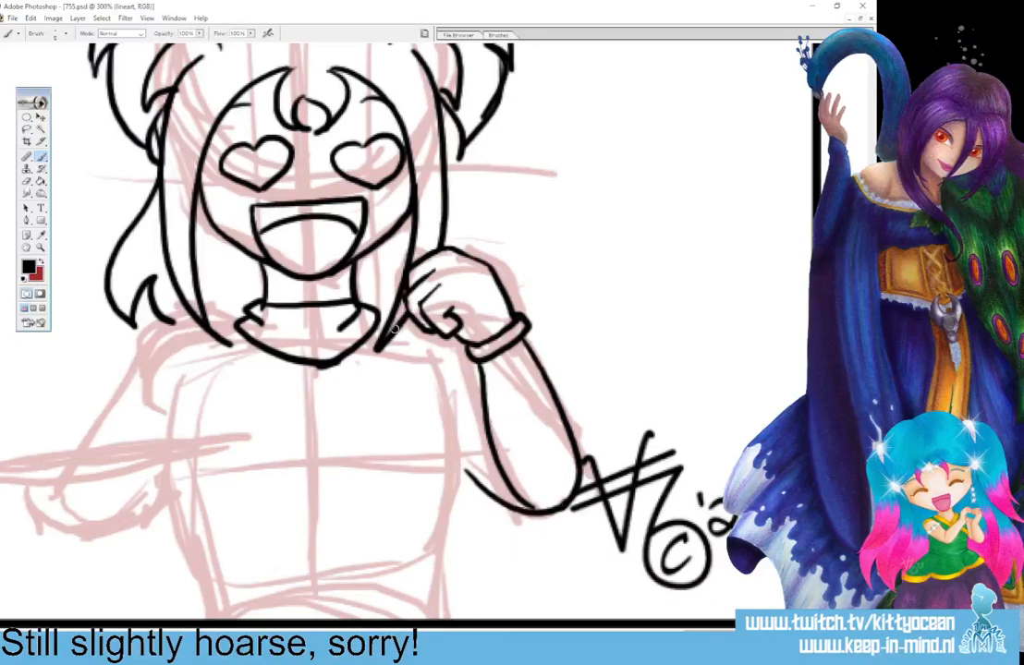
Ink the shirt's side edges from the shoulders to a pointed hem, with short crease lines above the point.
mouse_move(378, 315)
left_mouse_down()
mouse_move(410, 348)
mouse_move(417, 323)
mouse_move(437, 362)
mouse_move(448, 411)
mouse_move(445, 507)
left_mouse_up()
scroll(436, 529, "down", 3)
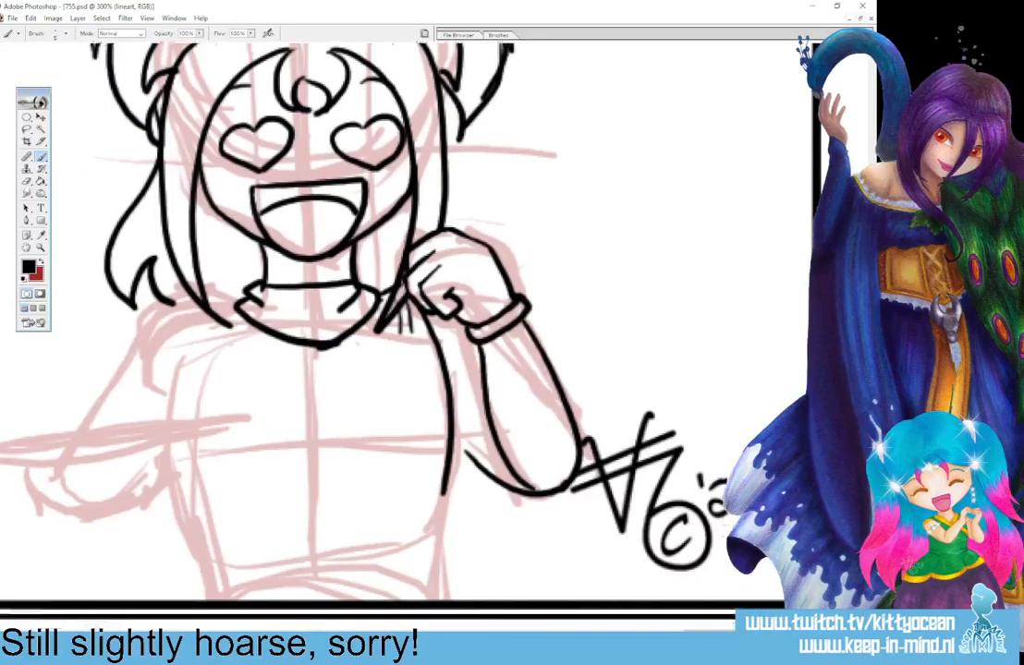
left_click_drag(446, 453, 314, 501)
mouse_move(235, 238)
left_mouse_down()
mouse_move(192, 281)
mouse_move(182, 328)
mouse_move(178, 459)
mouse_move(184, 471)
mouse_move(313, 503)
left_mouse_up()
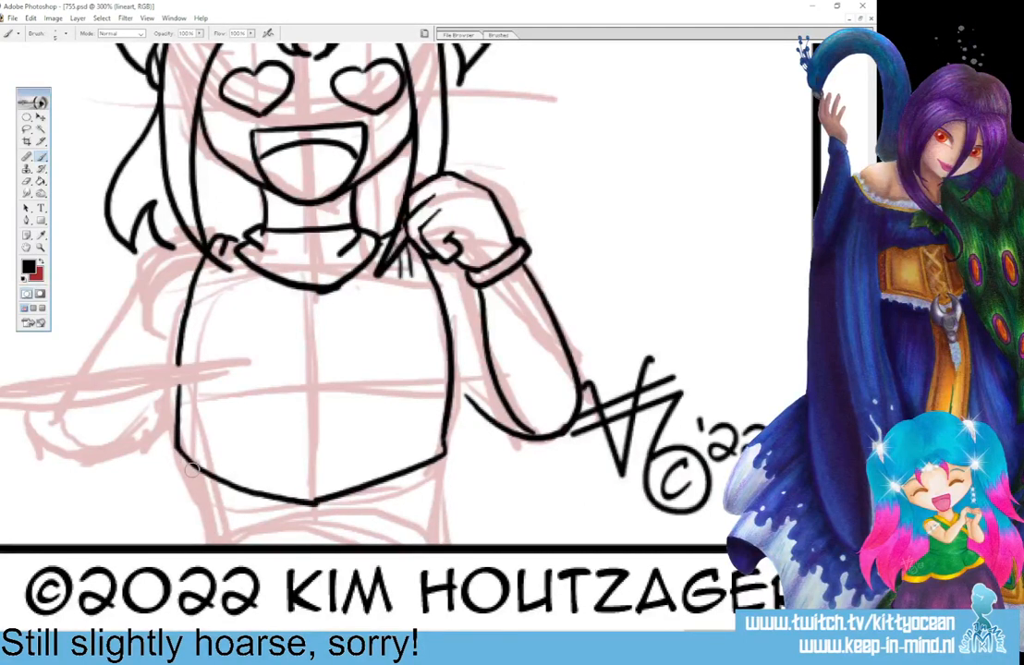
left_click_drag(301, 479, 374, 458)
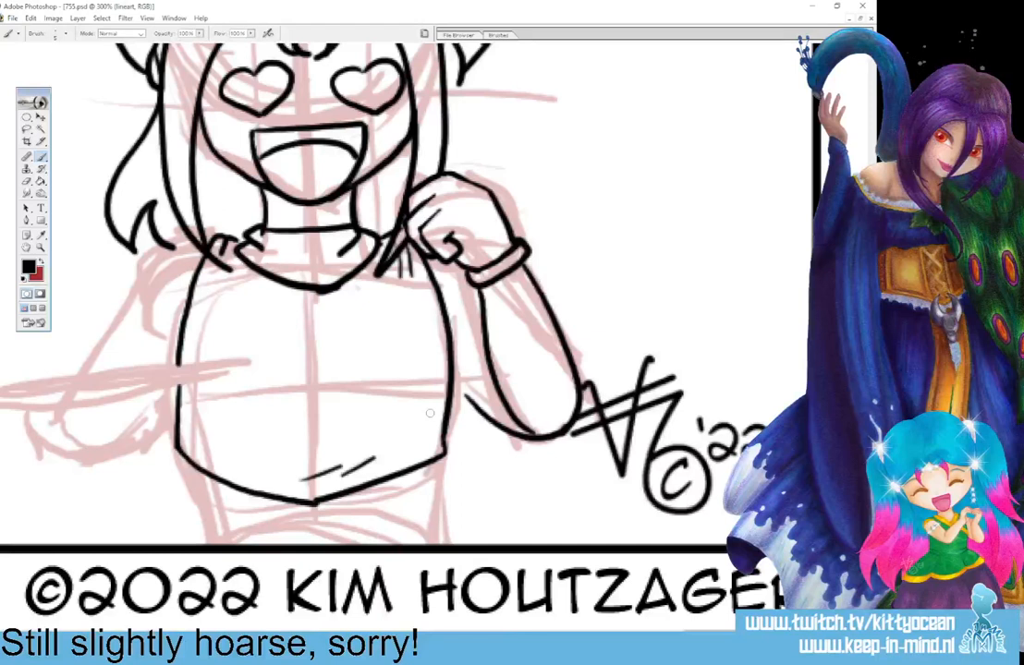
Ink a round laughing smiley emblem on the chest and the waist with side folds below the hem.
mouse_move(326, 329)
left_mouse_down()
mouse_move(278, 329)
mouse_move(261, 355)
mouse_move(265, 384)
mouse_move(287, 405)
mouse_move(316, 408)
mouse_move(344, 385)
mouse_move(336, 332)
left_mouse_up()
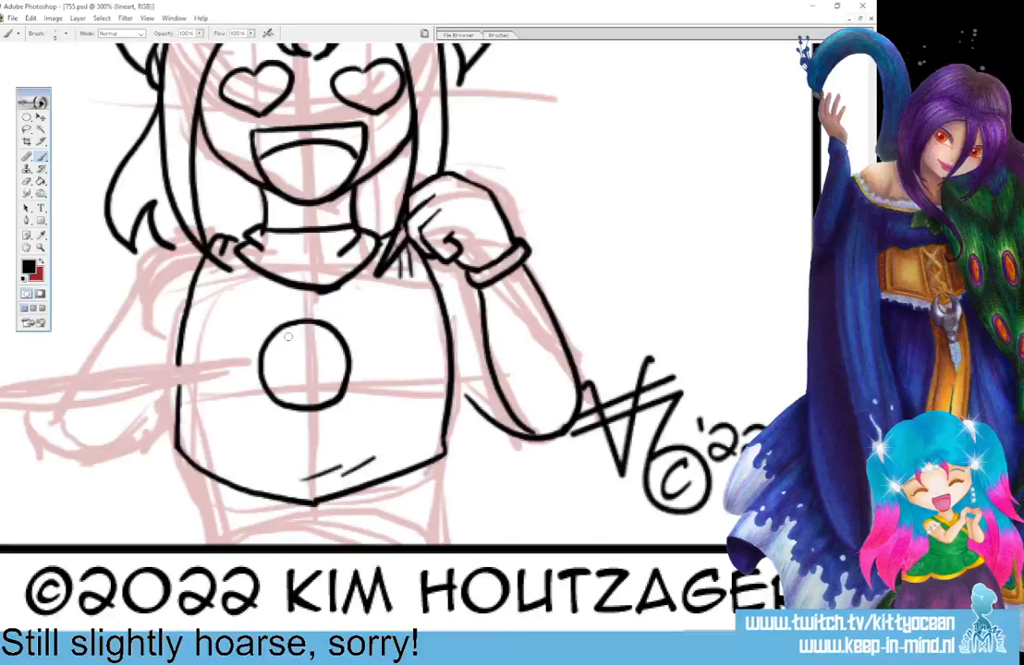
mouse_move(284, 344)
left_mouse_down()
mouse_move(331, 342)
mouse_move(325, 360)
mouse_move(289, 376)
mouse_move(327, 359)
mouse_move(324, 372)
left_mouse_up()
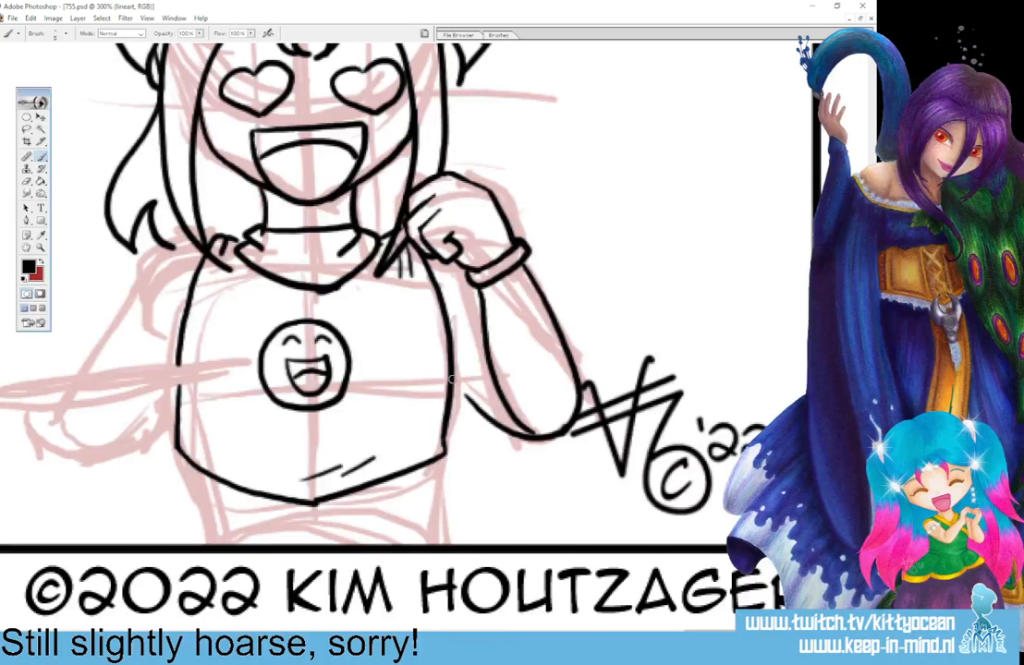
mouse_move(437, 464)
left_mouse_down()
mouse_move(417, 512)
mouse_move(451, 544)
left_mouse_up()
mouse_move(198, 468)
left_mouse_down()
mouse_move(218, 528)
mouse_move(190, 546)
left_mouse_up()
Ink the loose hair falling behind the raised fist and the outer line of the other arm from the shoulder.
left_click_drag(725, 635, 695, 634)
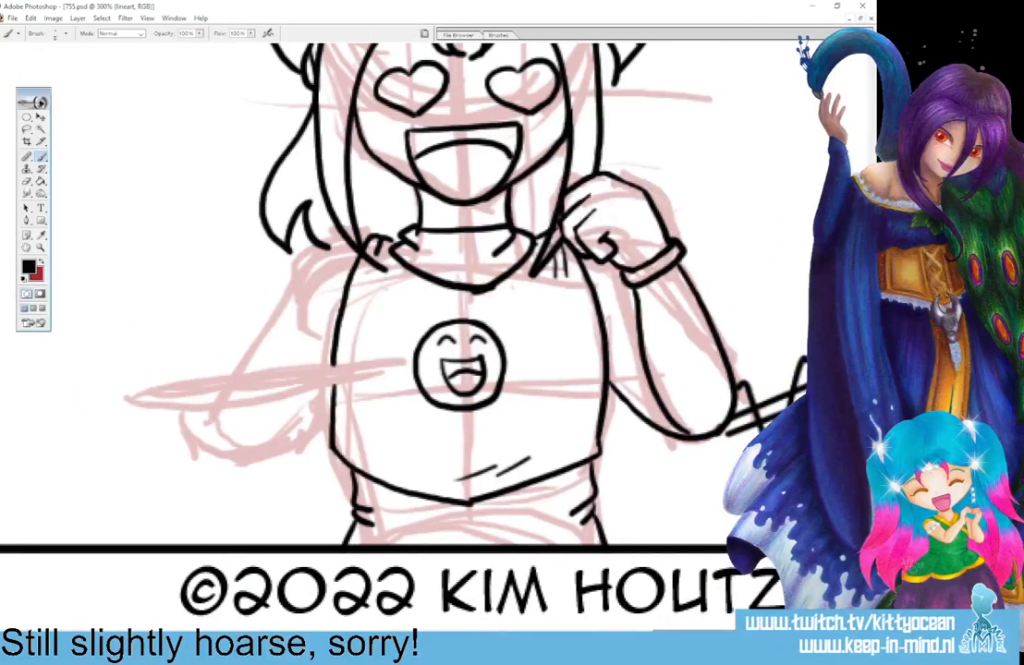
left_click_drag(871, 555, 871, 542)
mouse_move(600, 90)
left_mouse_down()
mouse_move(622, 212)
mouse_move(641, 249)
left_mouse_up()
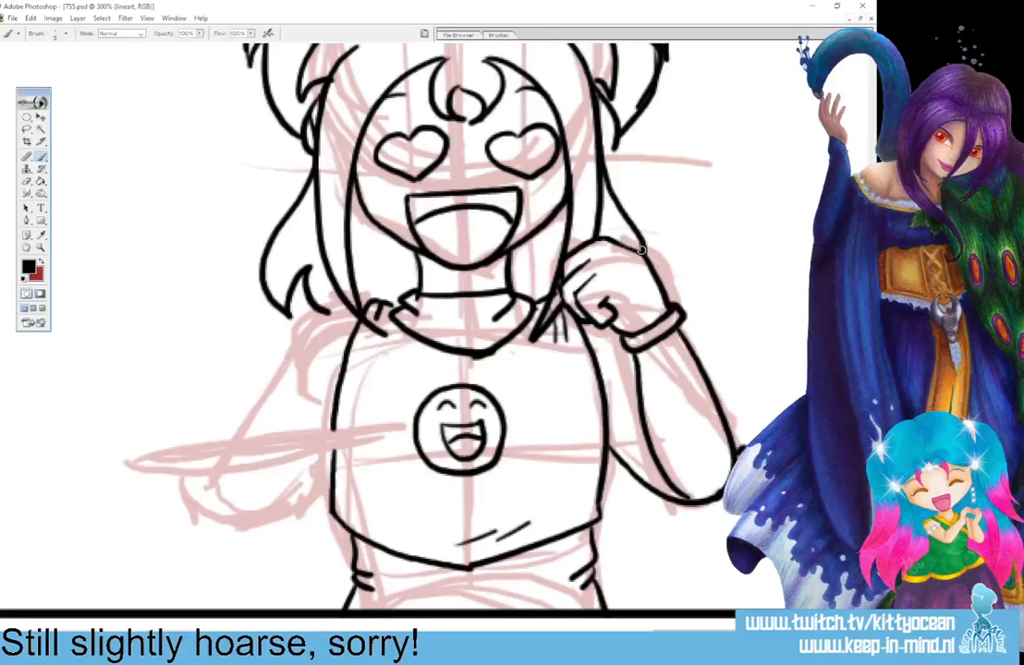
left_click_drag(328, 298, 250, 409)
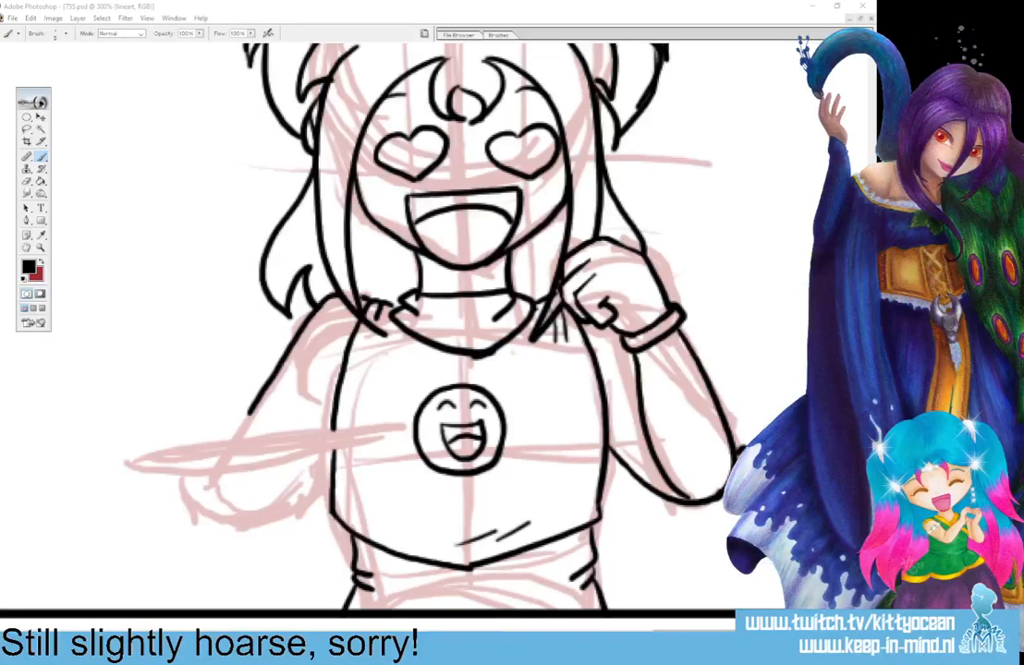
Ink a thin tray piled with round treats, and the hand and forearm supporting it from below.
scroll(438, 333, "down", 2)
scroll(438, 333, "left", 10)
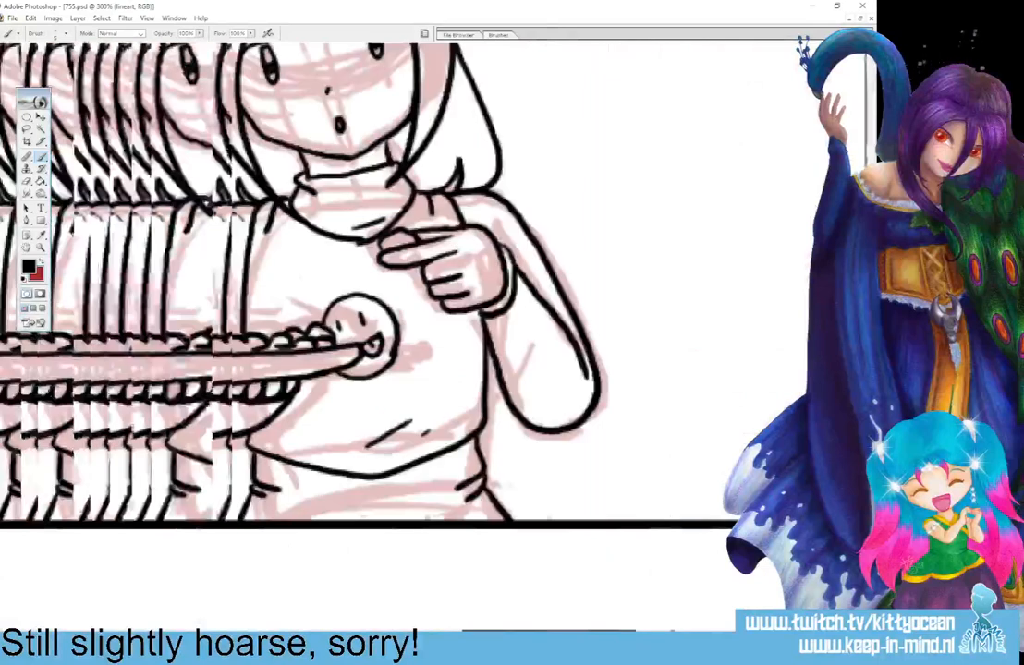
scroll(419, 346, "right", 10)
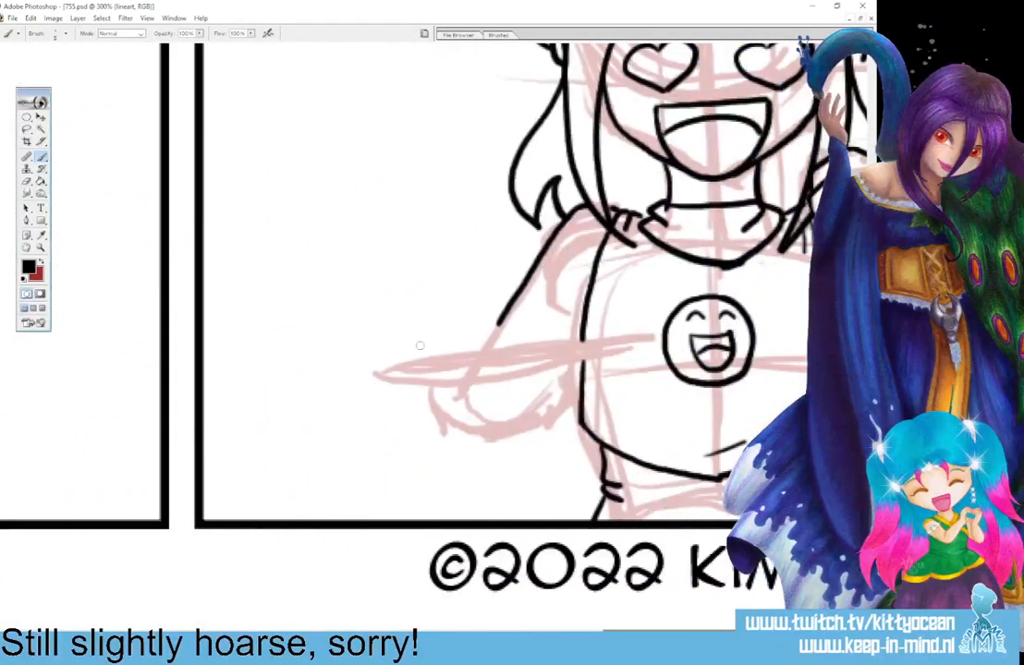
left_click_drag(393, 365, 599, 345)
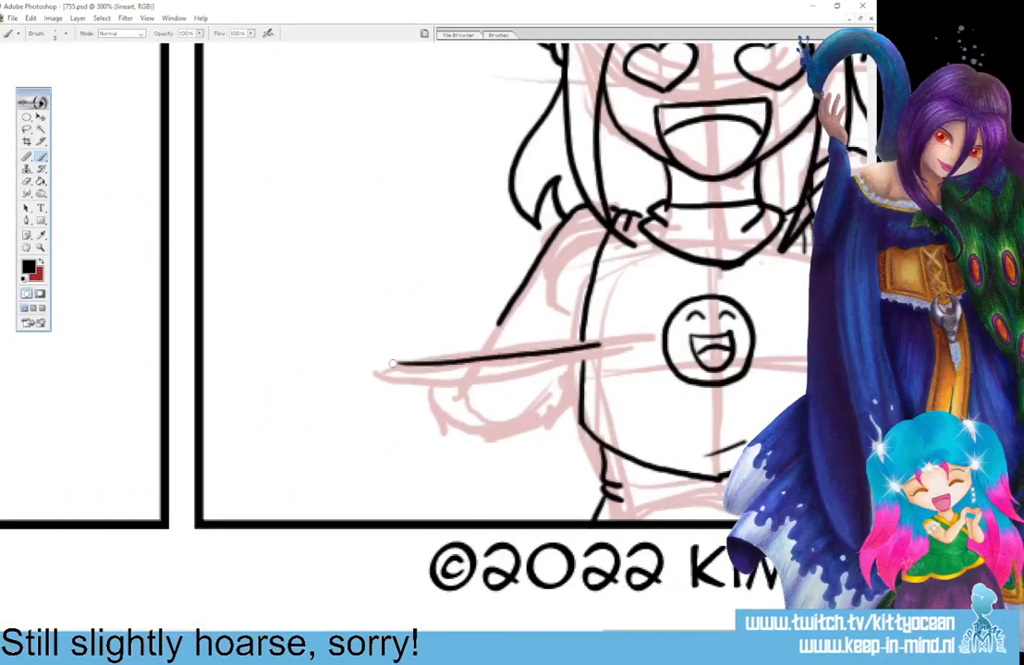
mouse_move(392, 366)
left_mouse_down()
mouse_move(598, 352)
mouse_move(570, 338)
mouse_move(559, 349)
mouse_move(550, 336)
mouse_move(515, 337)
mouse_move(506, 352)
mouse_move(494, 333)
mouse_move(469, 356)
mouse_move(483, 343)
mouse_move(397, 362)
left_mouse_up()
left_click_drag(462, 339, 438, 346)
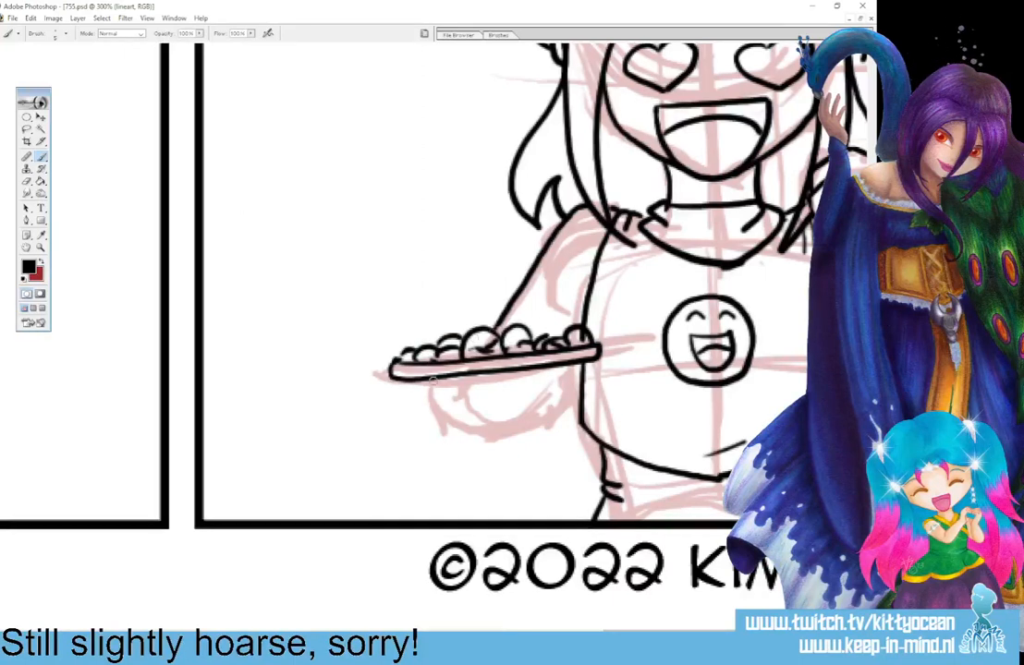
mouse_move(430, 379)
left_mouse_down()
mouse_move(480, 375)
mouse_move(447, 385)
mouse_move(471, 391)
mouse_move(507, 370)
mouse_move(479, 400)
mouse_move(467, 391)
mouse_move(489, 399)
mouse_move(520, 371)
mouse_move(495, 393)
mouse_move(504, 400)
mouse_move(526, 374)
left_mouse_up()
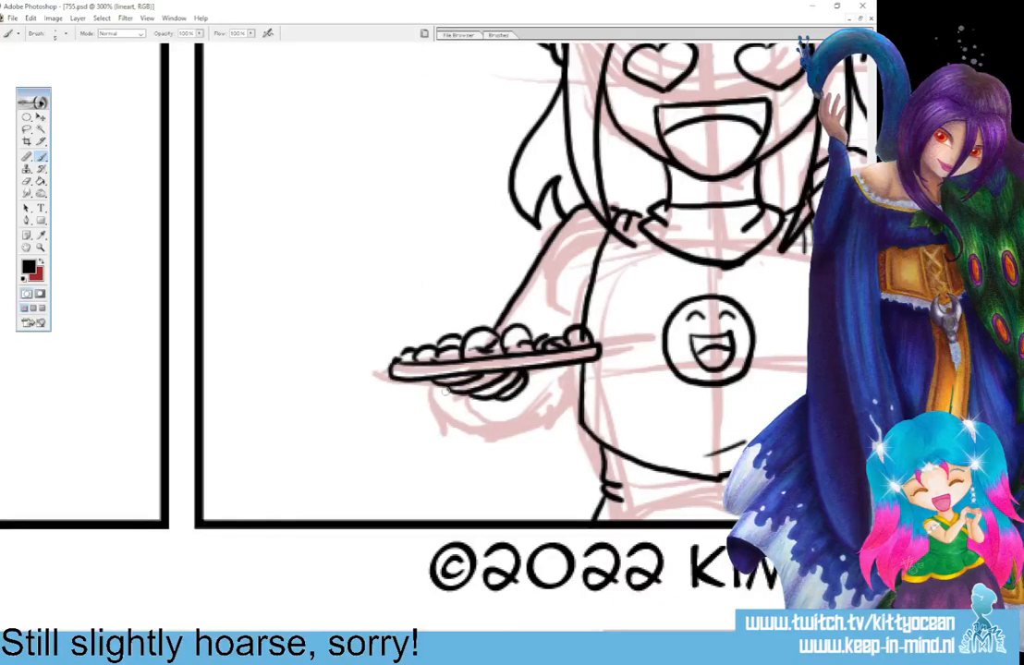
mouse_move(445, 388)
left_mouse_down()
mouse_move(486, 421)
mouse_move(526, 423)
mouse_move(574, 367)
mouse_move(552, 389)
left_mouse_up()
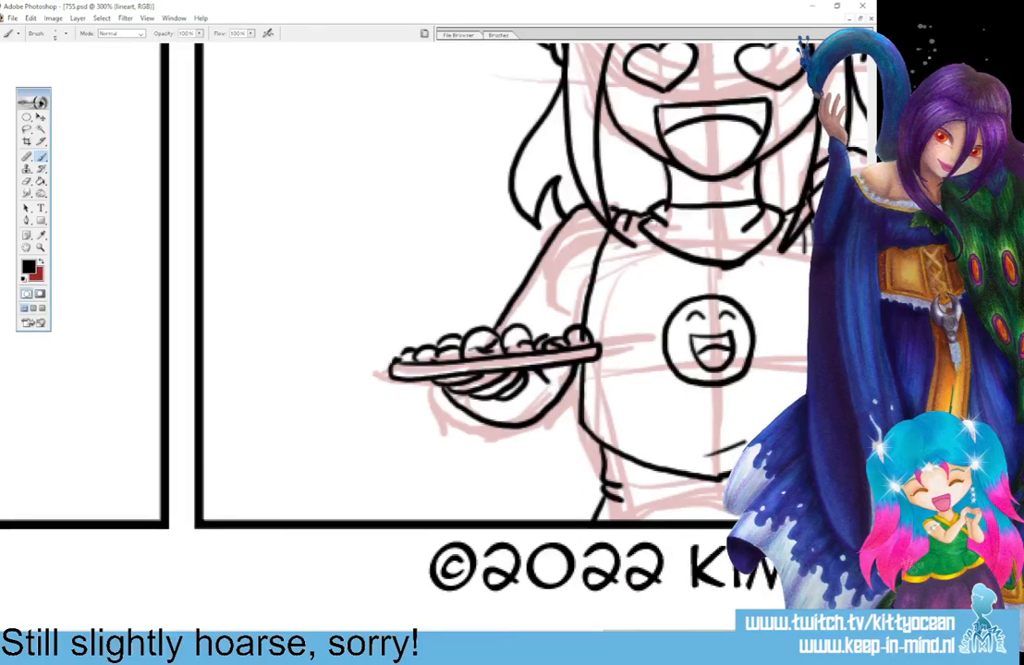
Capture the whole comic strip with Snipping Tool and close the snip without saving it.
key("ctrl+minus")
key("ctrl+minus")
key("ctrl+minus")
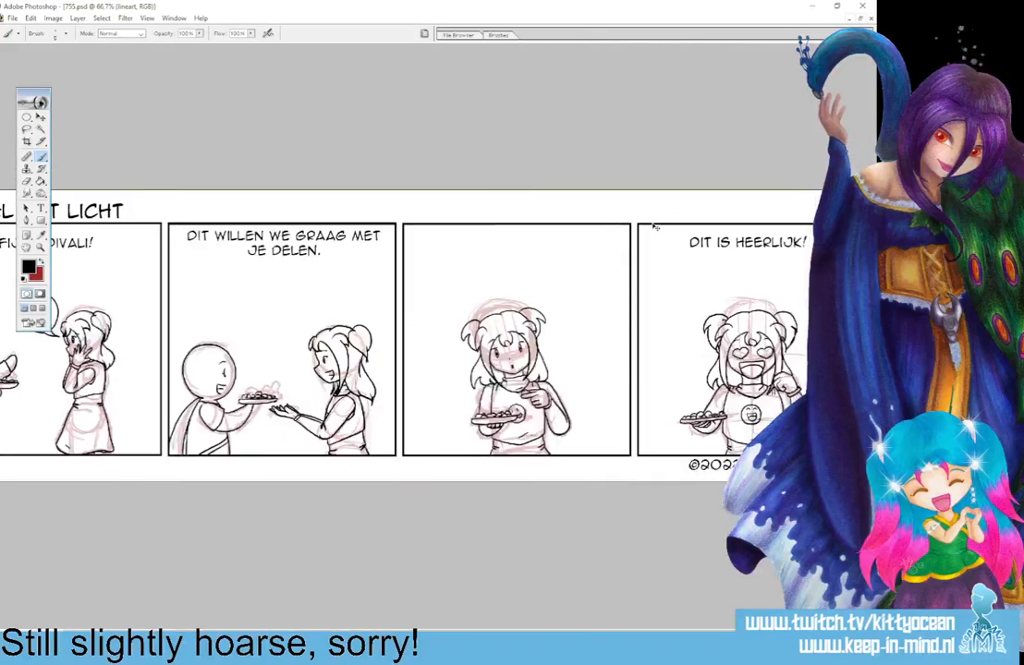
key("ctrl+minus")
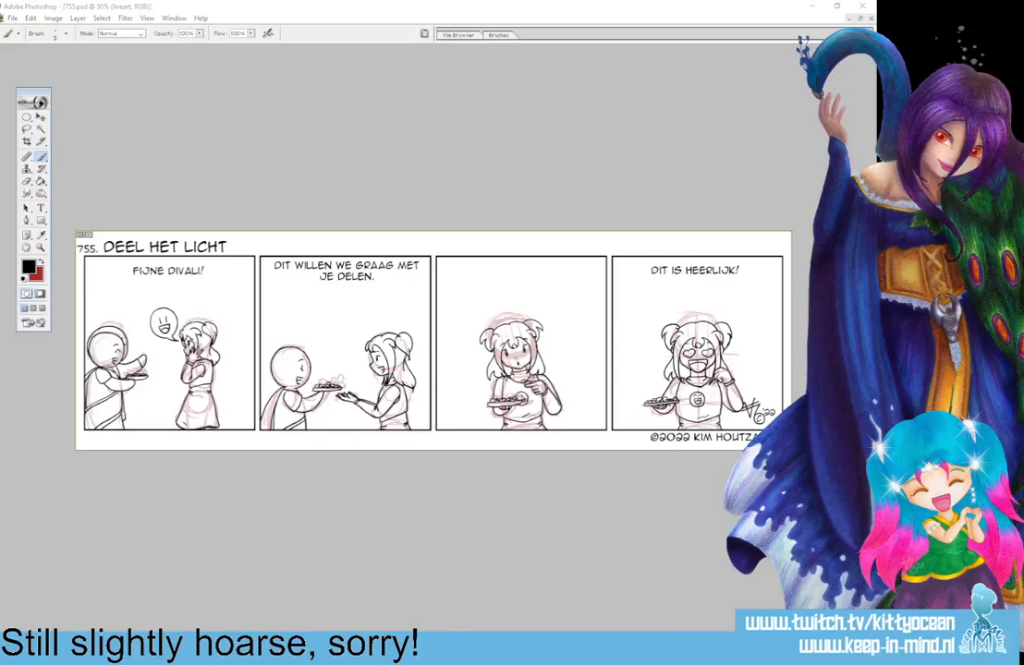
left_click(313, 175)
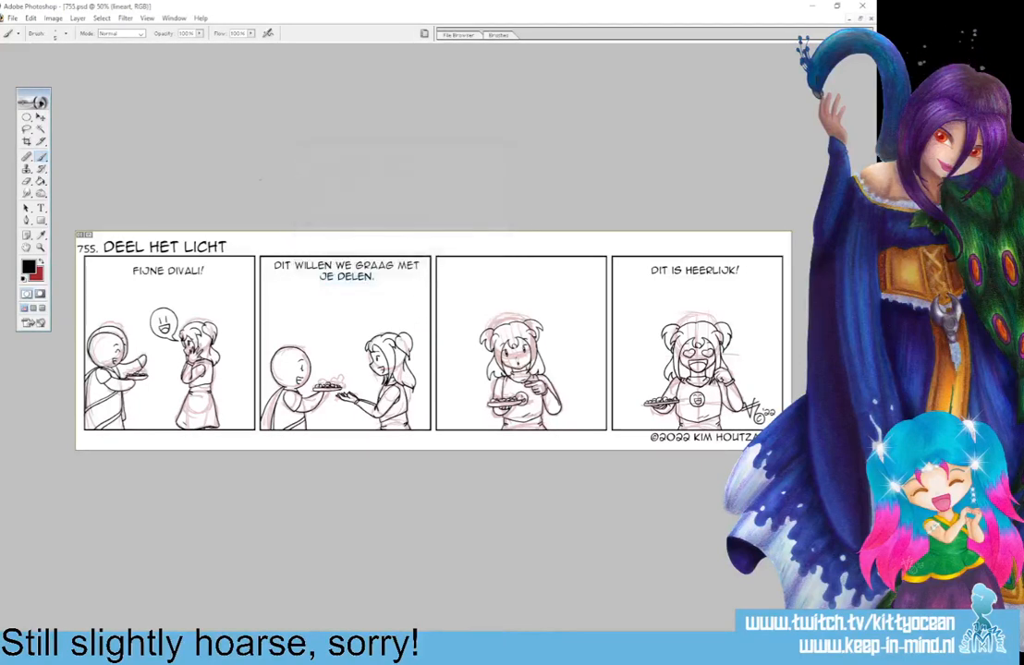
left_click_drag(67, 223, 791, 465)
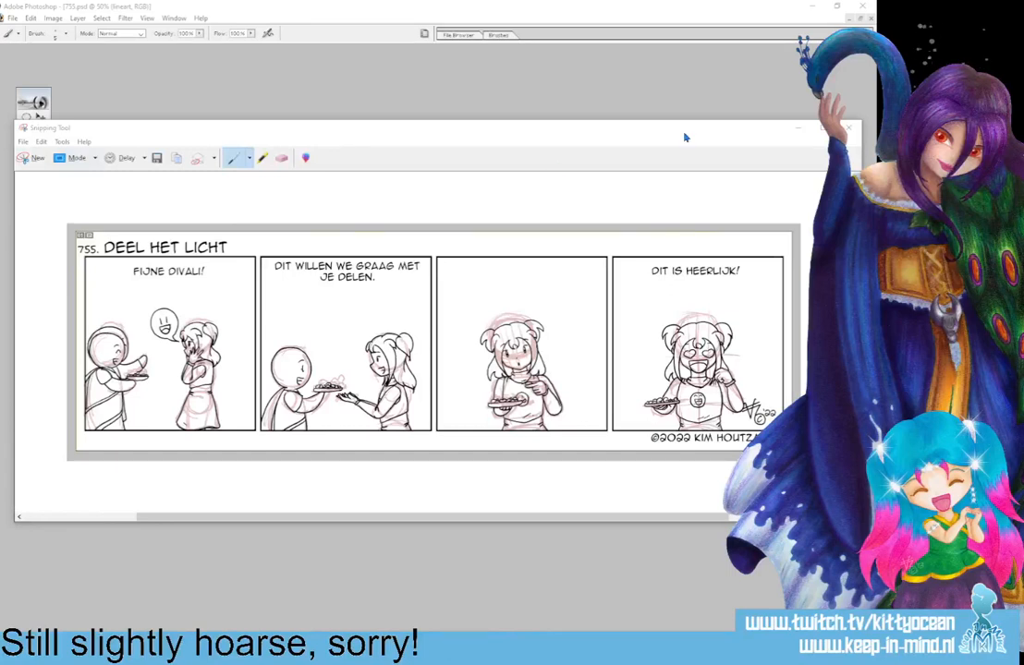
left_click(850, 128)
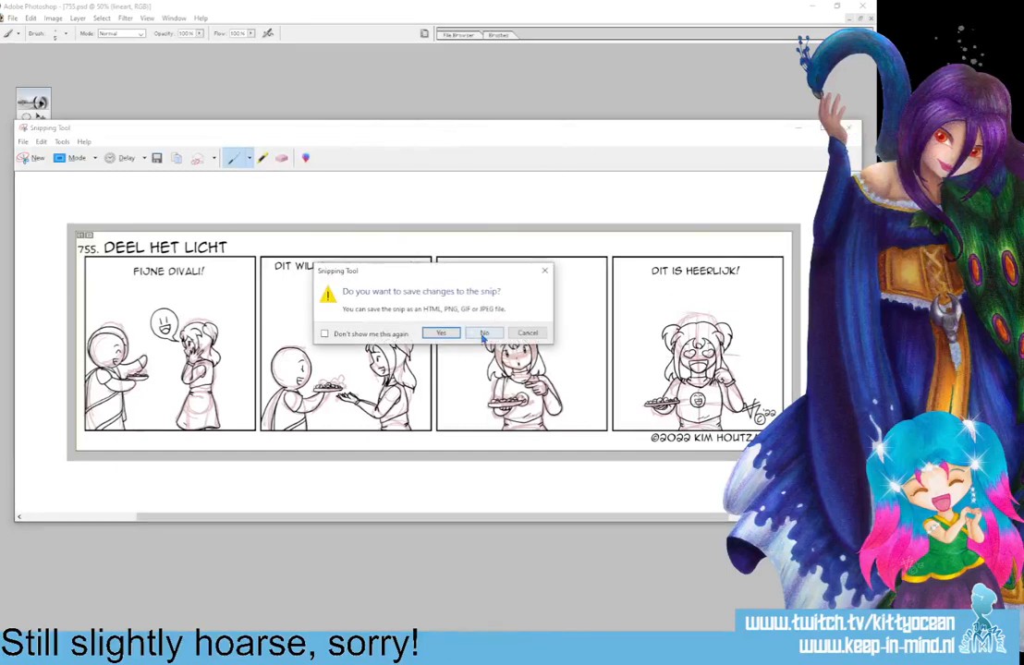
left_click(484, 334)
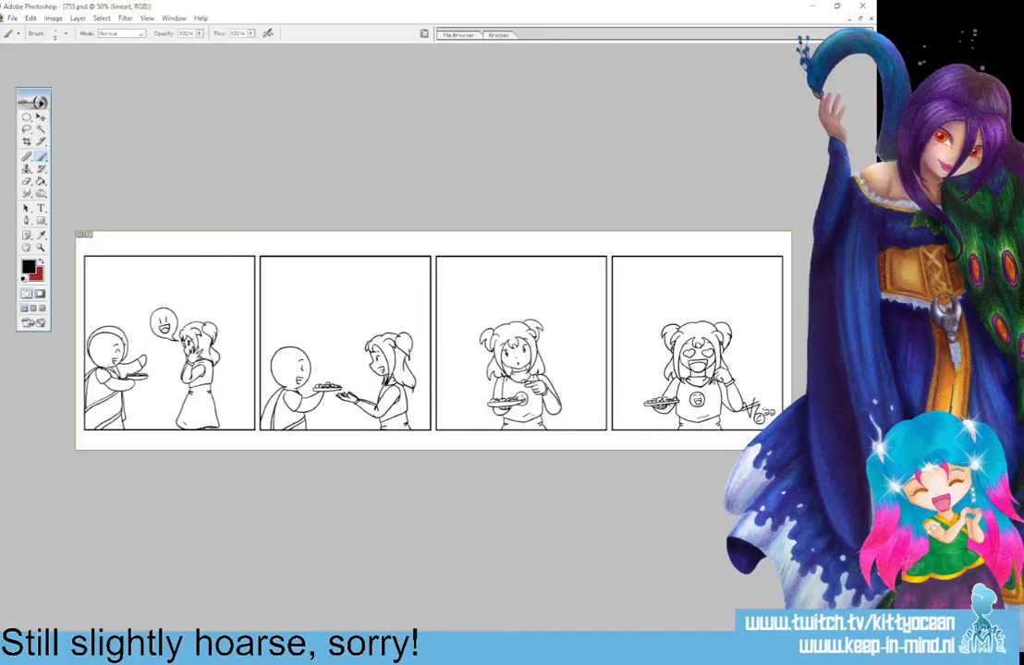
Copy the entire lineart onto a new layer and merge it with the layer below.
key("ctrl+a")
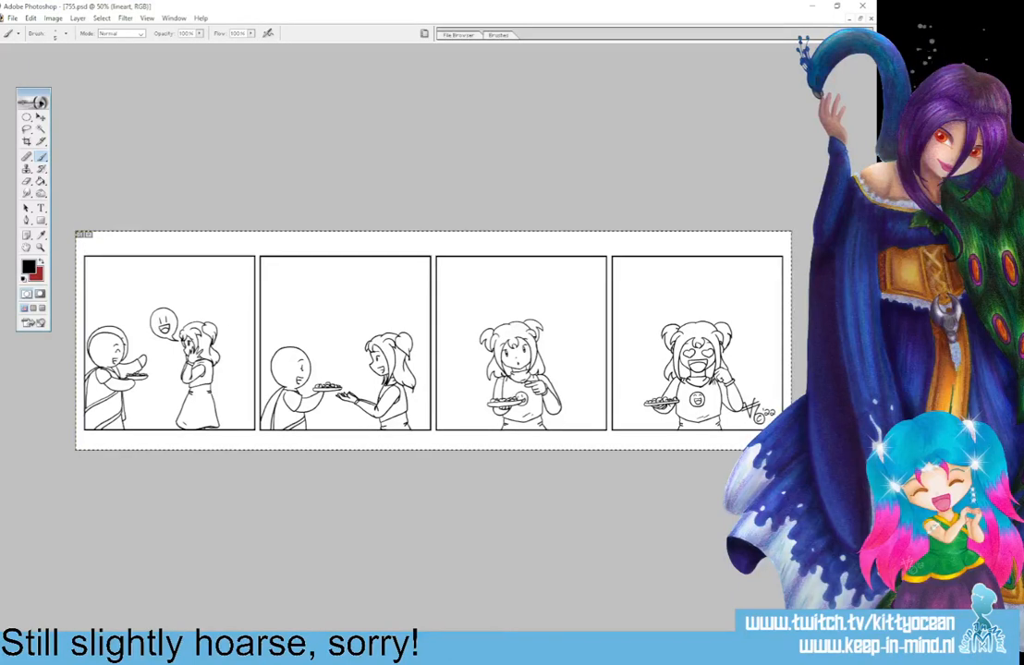
key("ctrl+v")
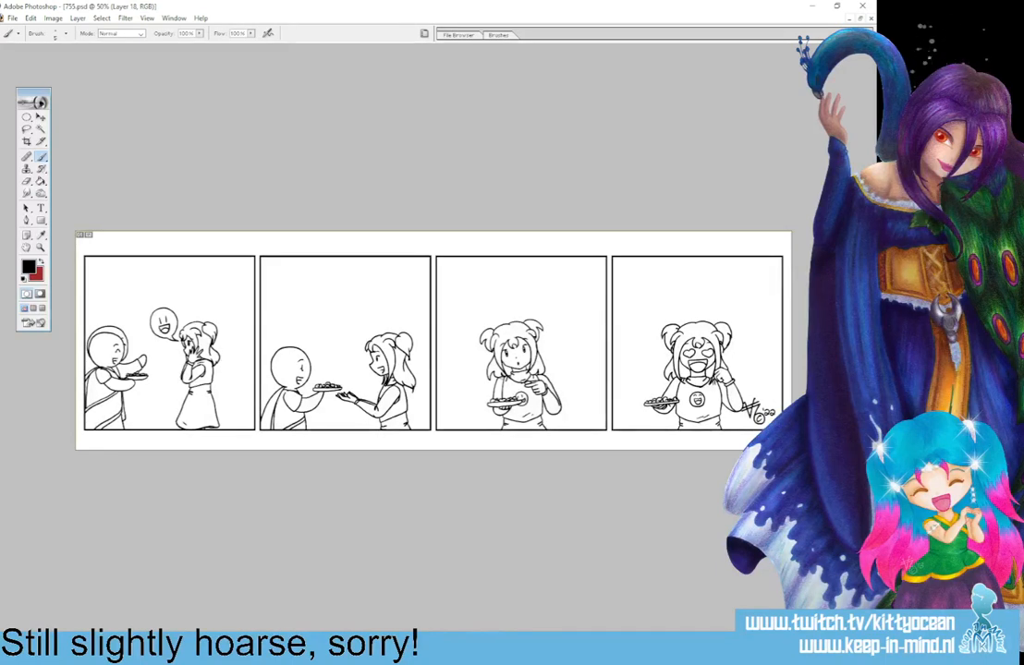
key("ctrl+e")
Fill the bald character's shirt with green 87BD79 in the first two panels using the Paint Bucket.
left_click(28, 268)
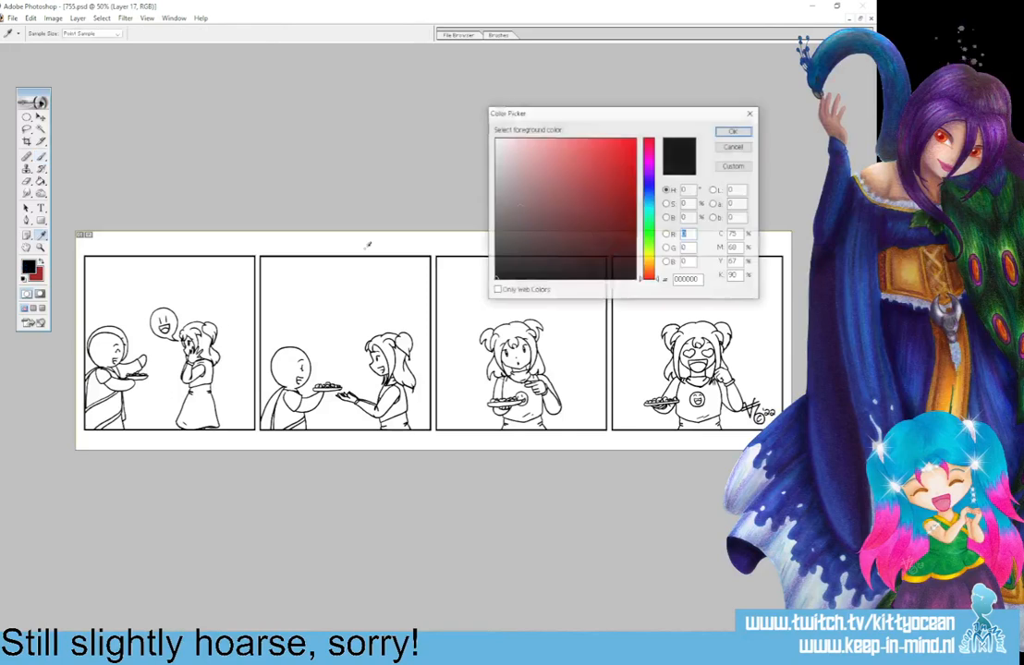
left_click(648, 237)
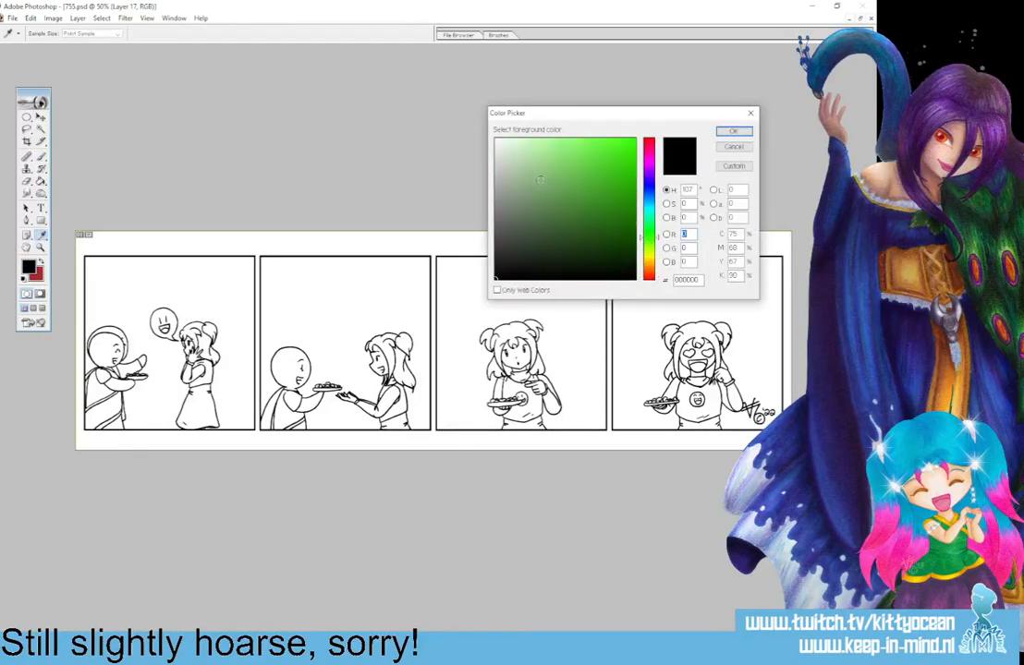
left_click(545, 176)
left_click(732, 132)
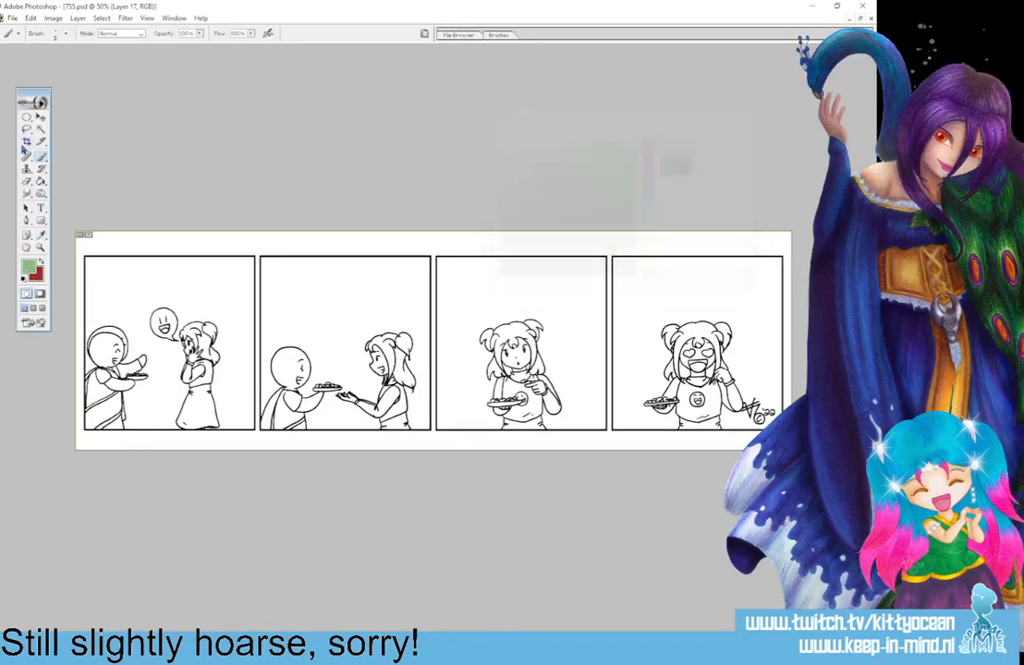
left_click(41, 179)
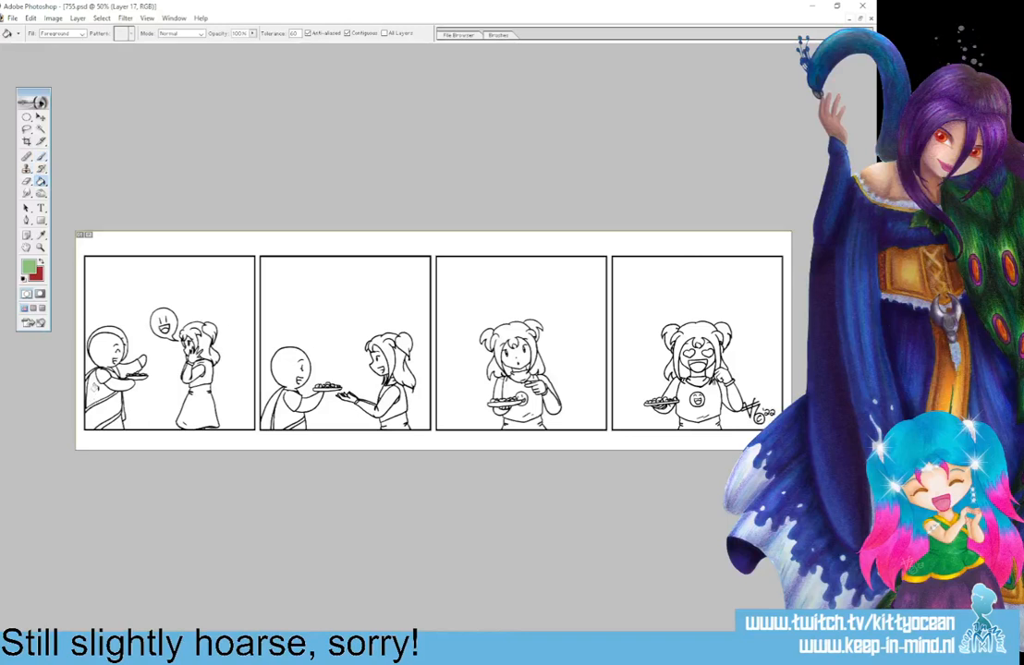
left_click(97, 388)
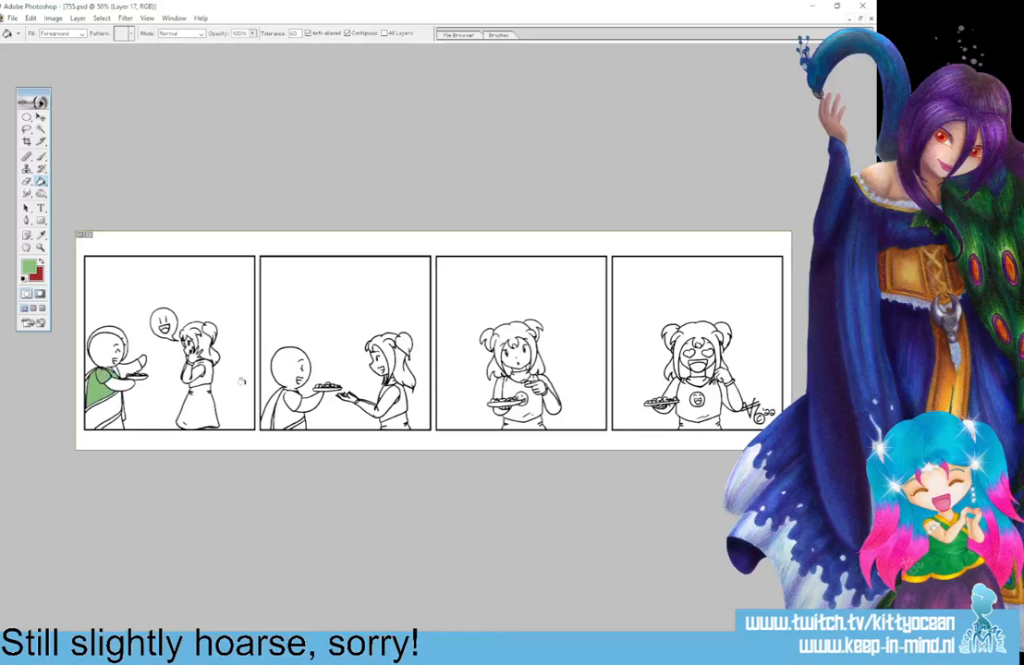
left_click(278, 399)
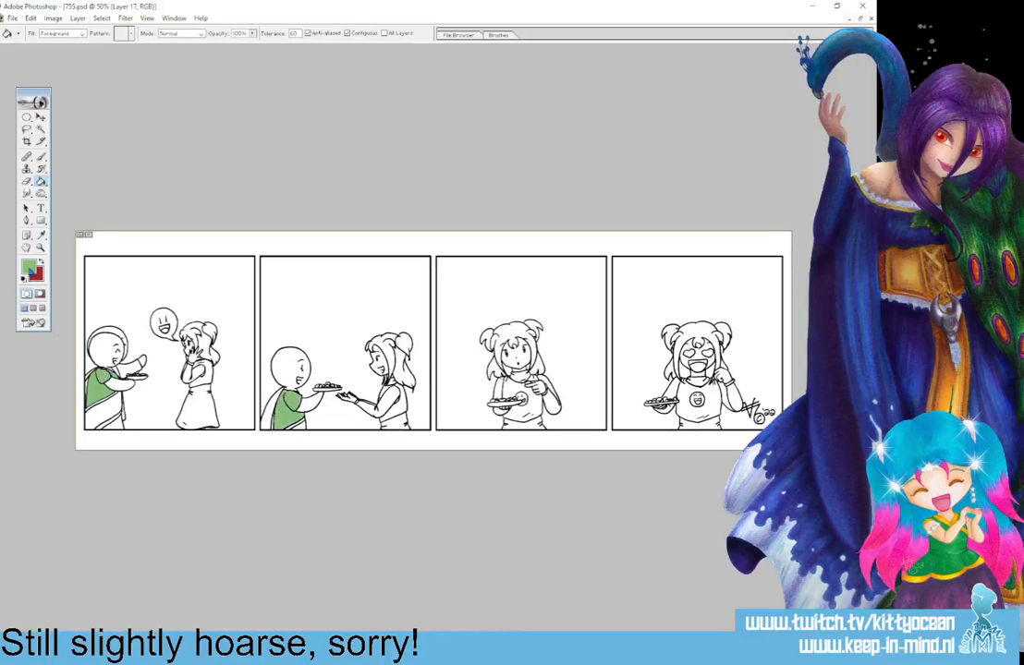
Fill the draped cloth of the bald character's garment with a lighter green in the first two panels.
left_click(30, 266)
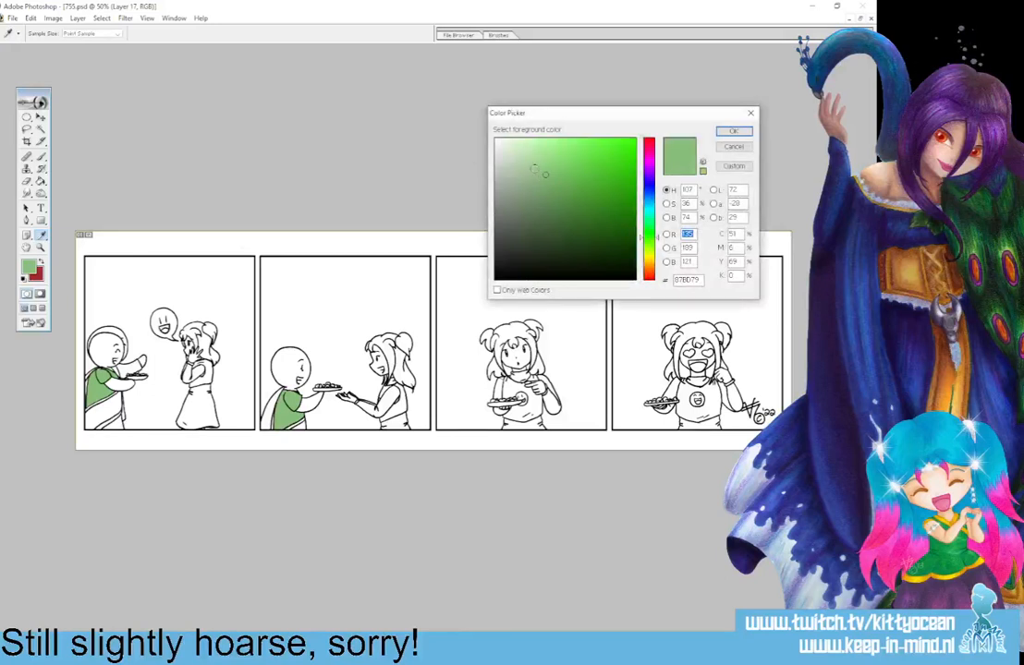
left_click(732, 132)
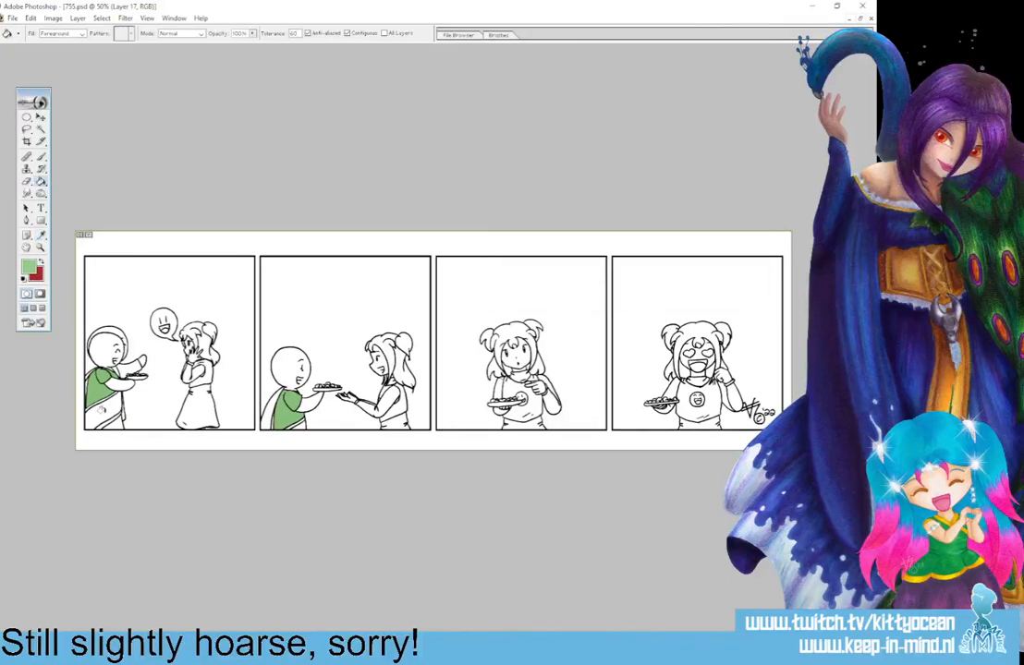
left_click(100, 411)
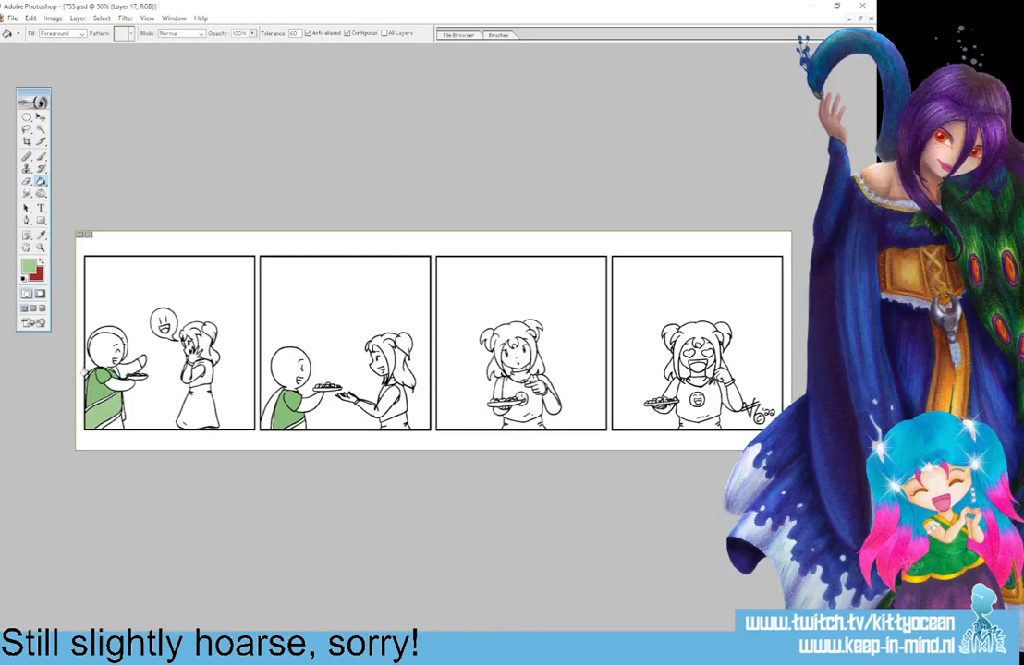
left_click(286, 419)
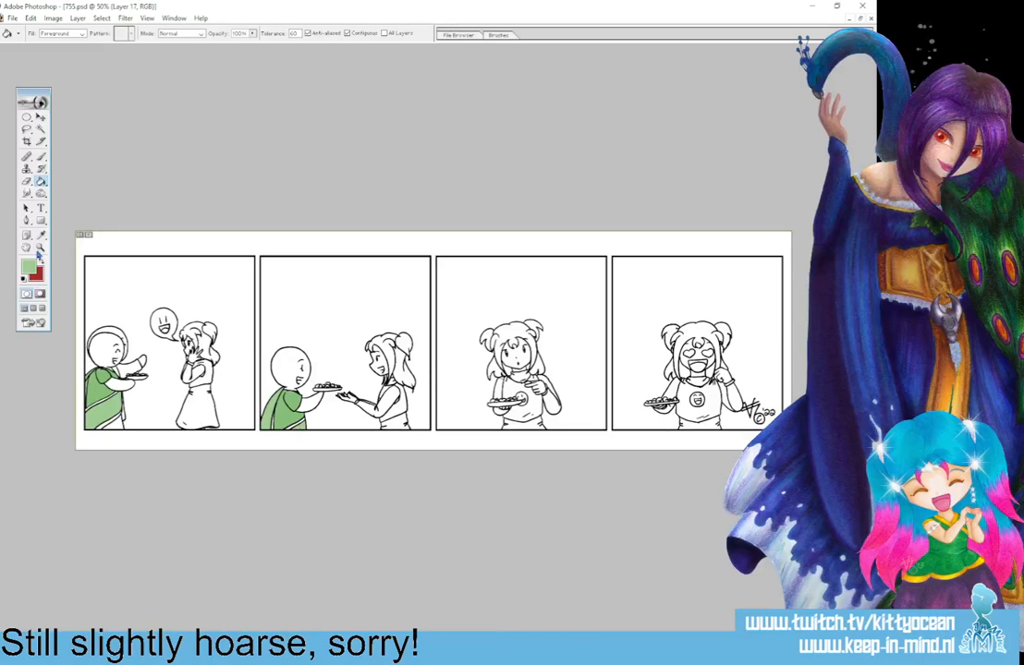
Sample the shirt's darker green and fill the lowest section of the garment in the first panel.
key("i")
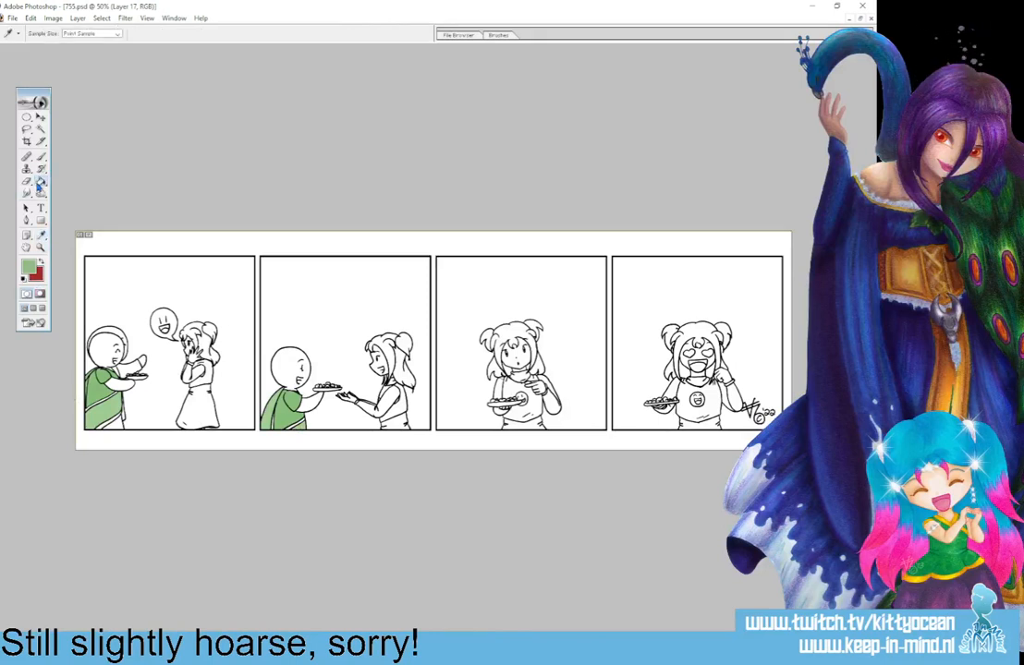
left_click(41, 181)
left_click(114, 426)
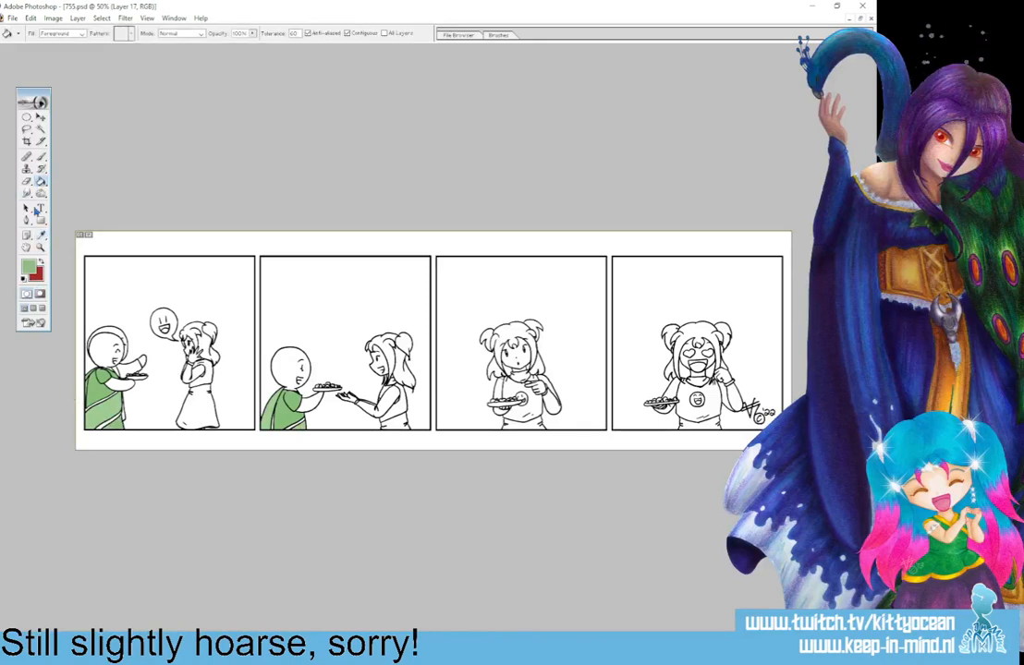
Choose light yellow-green C8E090 and fill the cloth over the bald character's raised arm and the garment's trim.
left_click(29, 266)
left_click(648, 249)
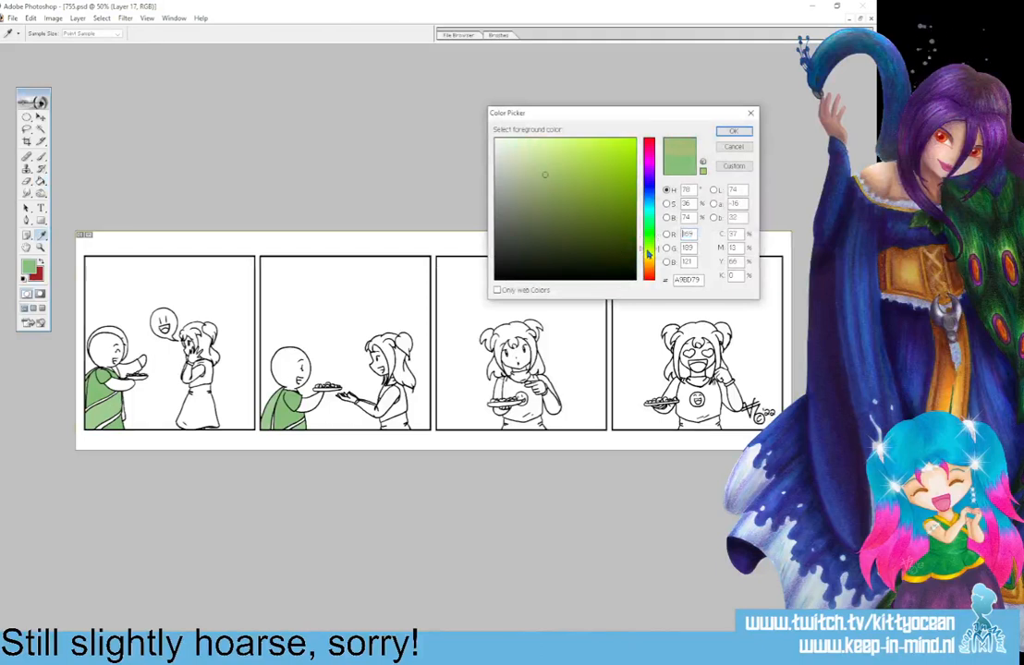
left_click(545, 155)
left_click(733, 131)
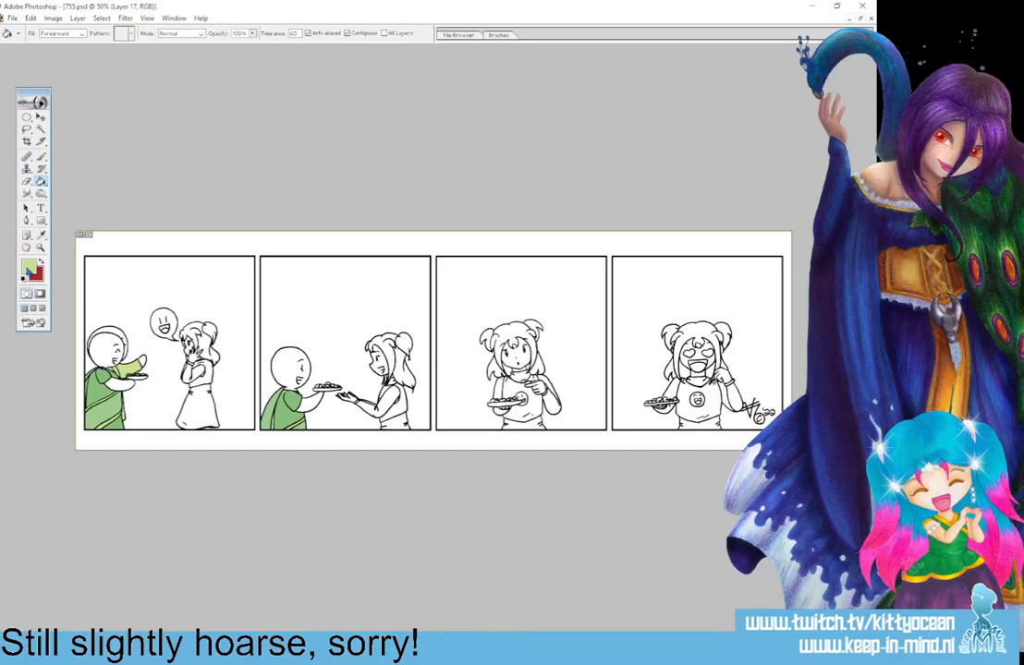
Change the foreground colour to purple 9F69C2 and fill the girl's skirt in the first panel.
left_click(40, 234)
left_click(29, 266)
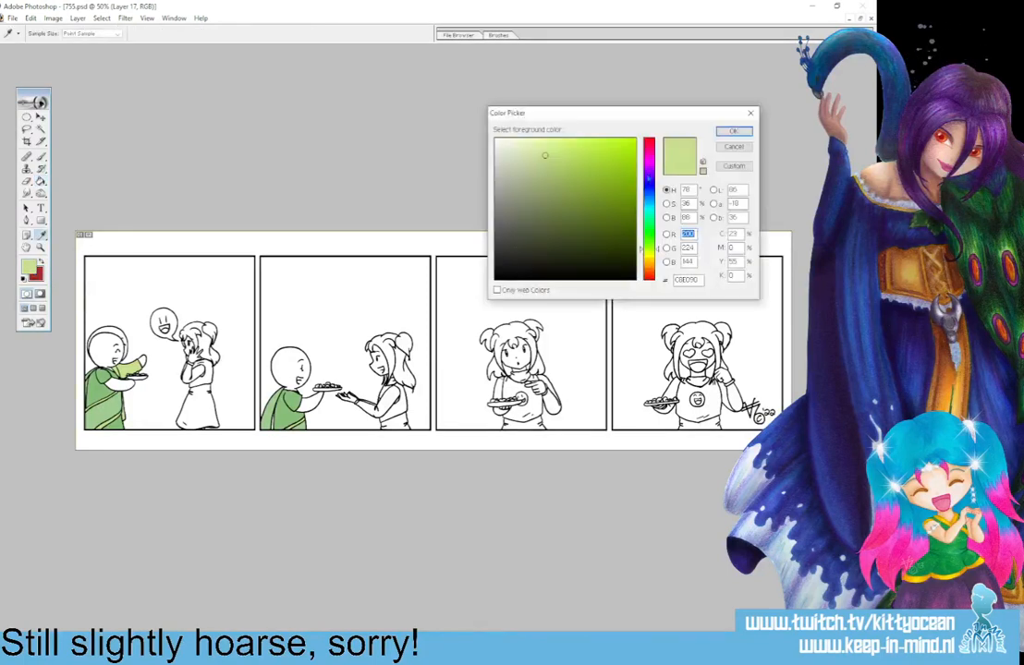
left_click(649, 171)
left_click(733, 130)
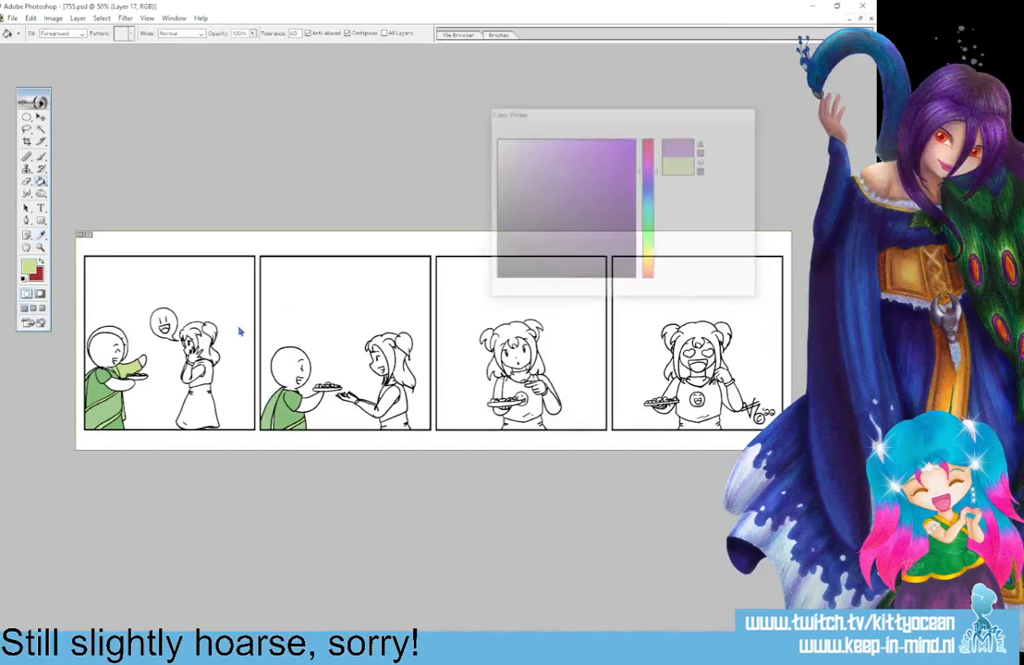
key("g")
left_click(196, 402)
left_click(197, 370)
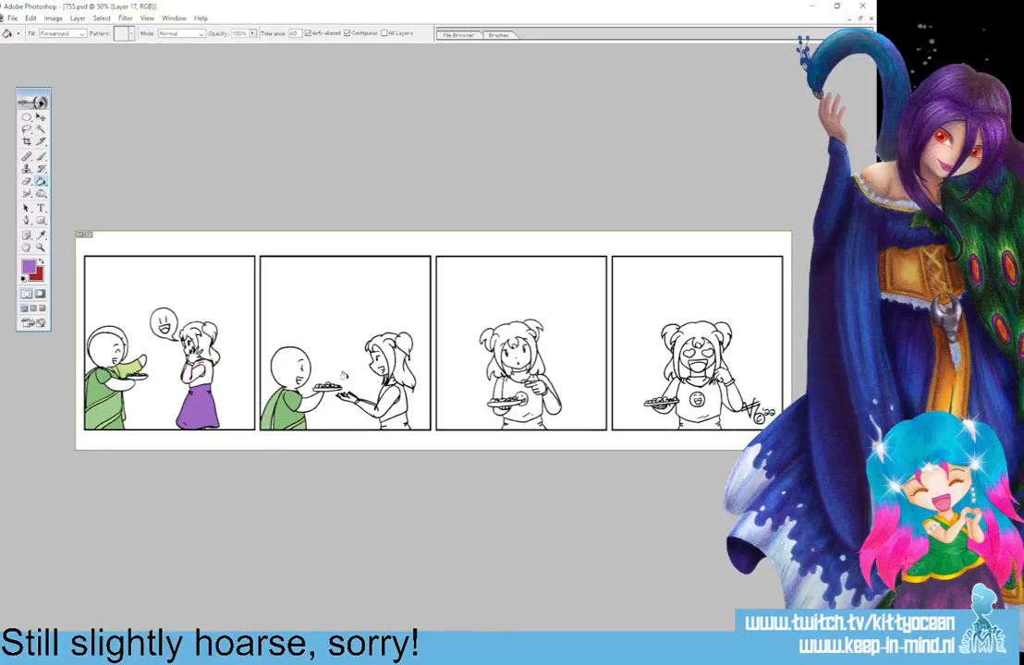
Set near-black 0D0C0C as the drawing colour in place of red, keep purple as the background colour, and switch to the Brush.
key("ctrl+plus")
key("ctrl+plus")
key("ctrl+plus")
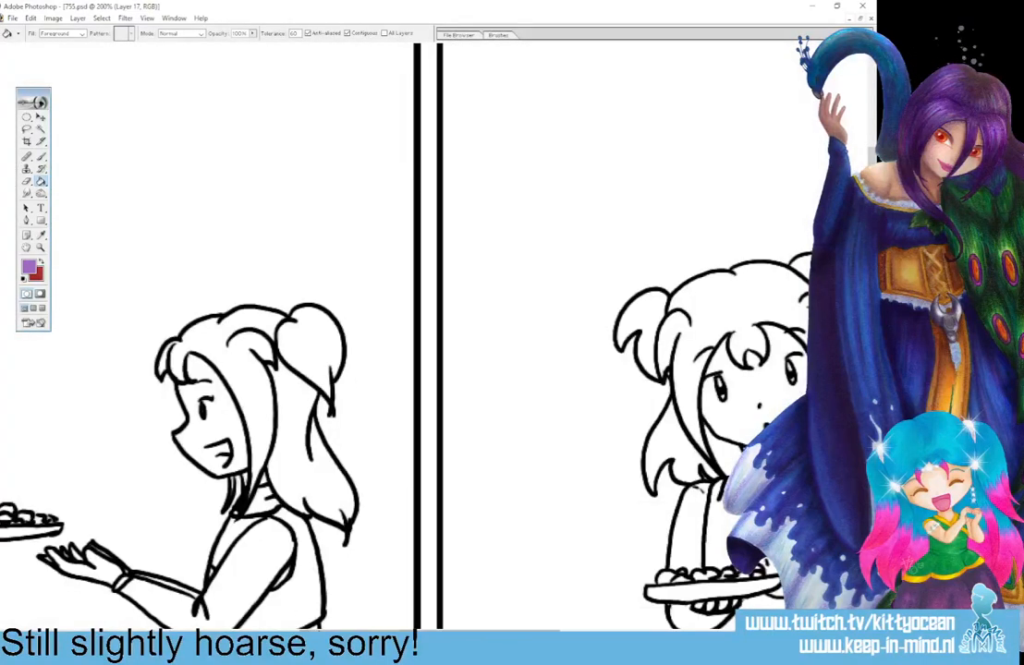
left_click_drag(370, 634, 114, 634)
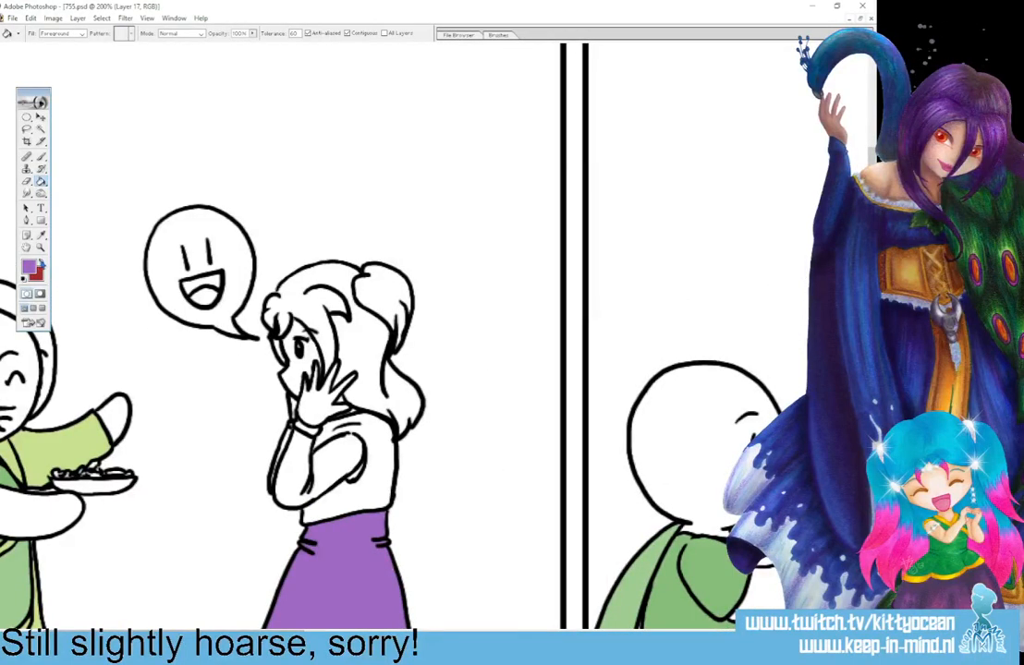
left_click(42, 262)
left_click(29, 268)
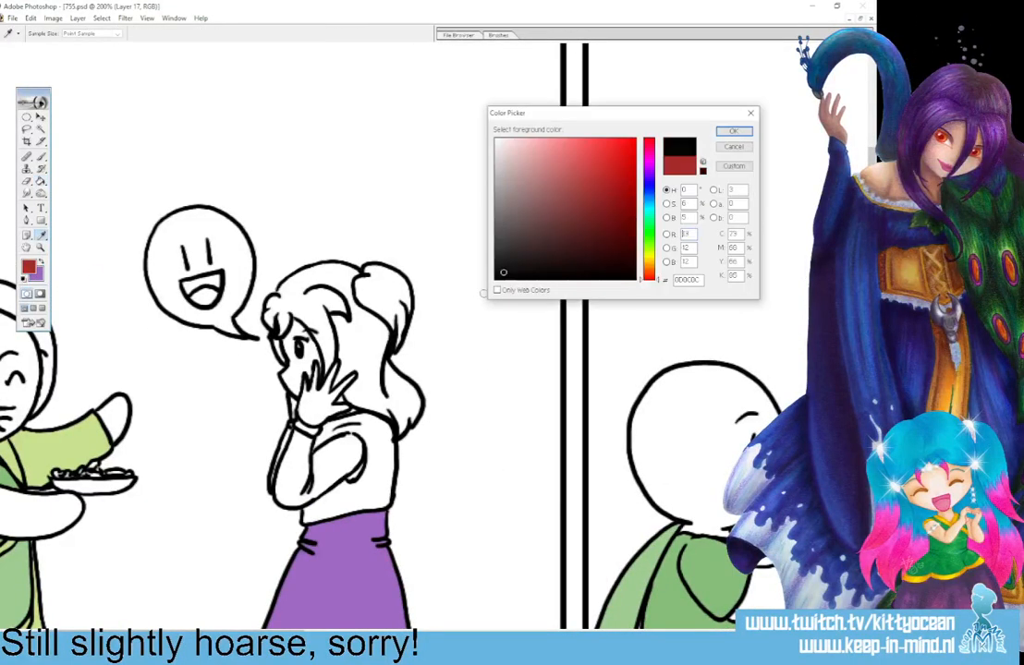
left_click(733, 131)
key("g")
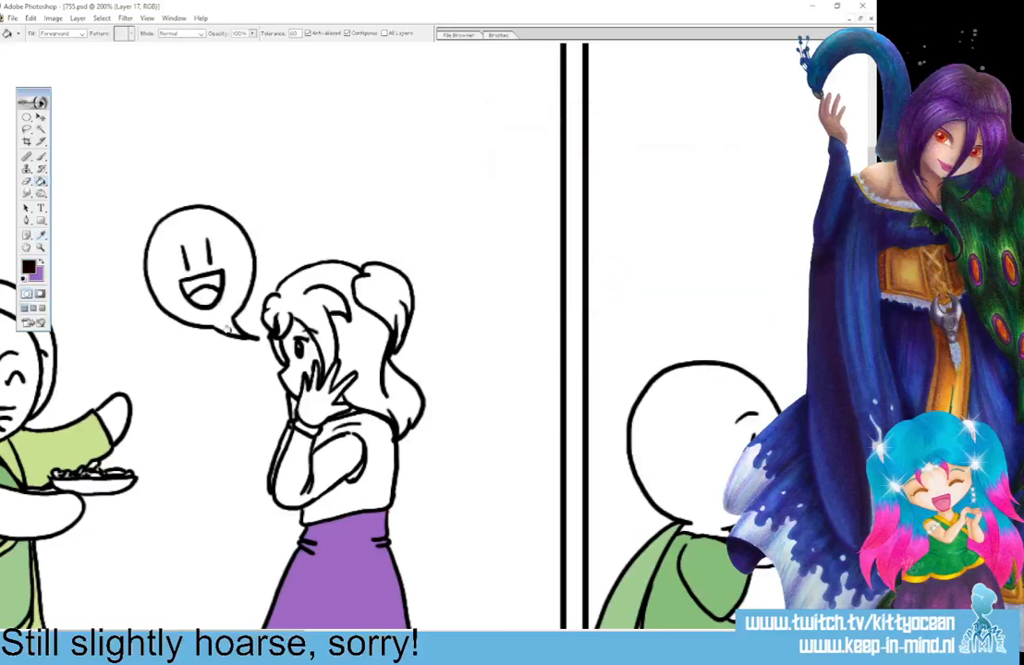
left_click(41, 157)
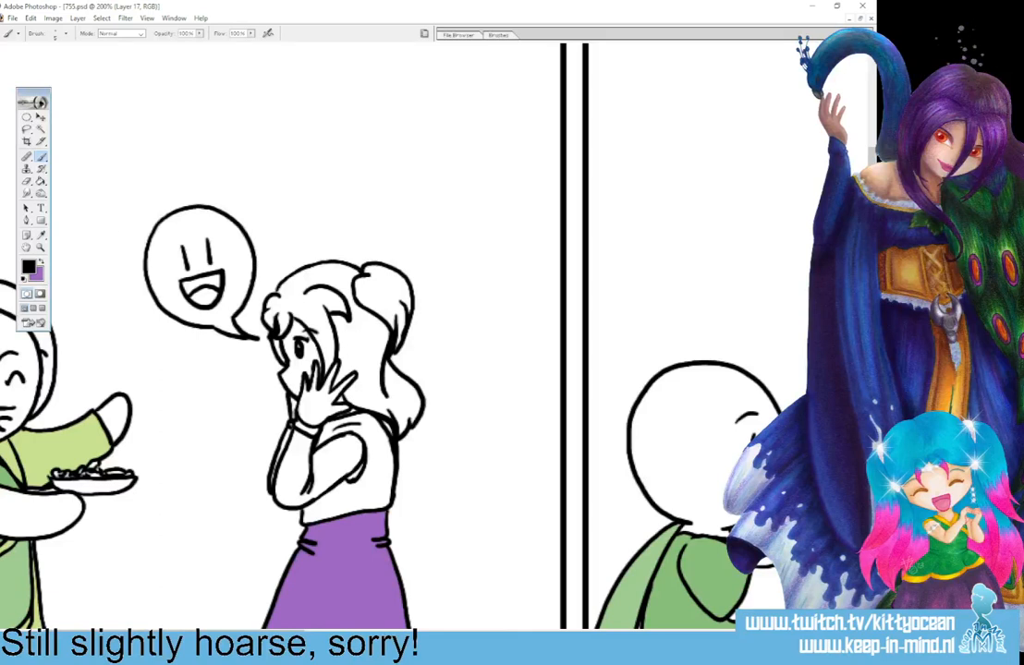
Restore purple as the foreground colour and fill the girl's sleeves in the first panel with the Paint Bucket.
left_click(40, 262)
left_click(42, 182)
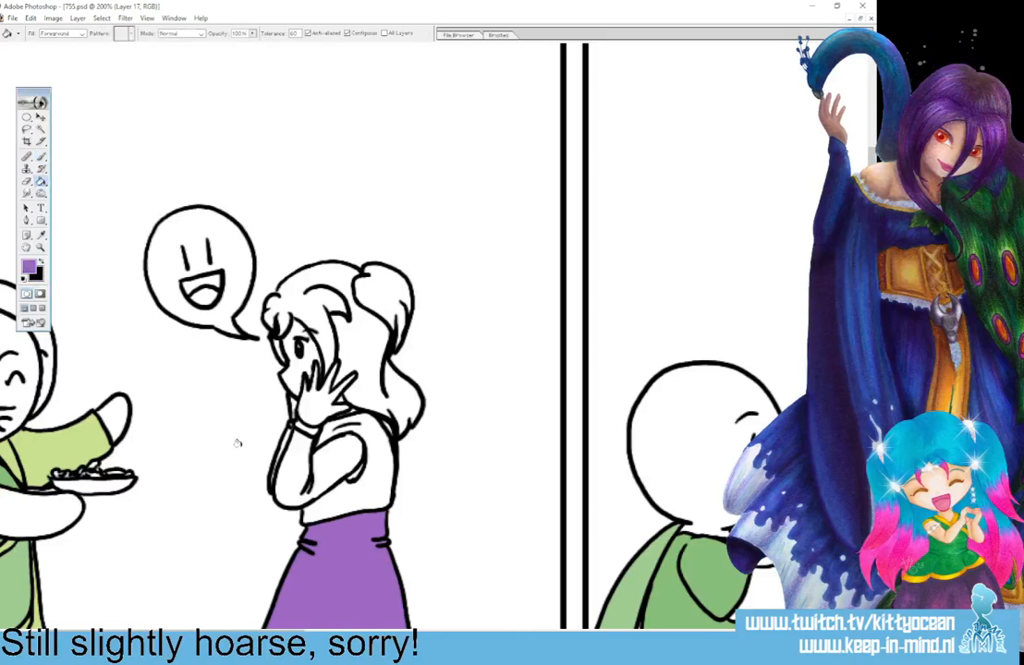
left_click(285, 434)
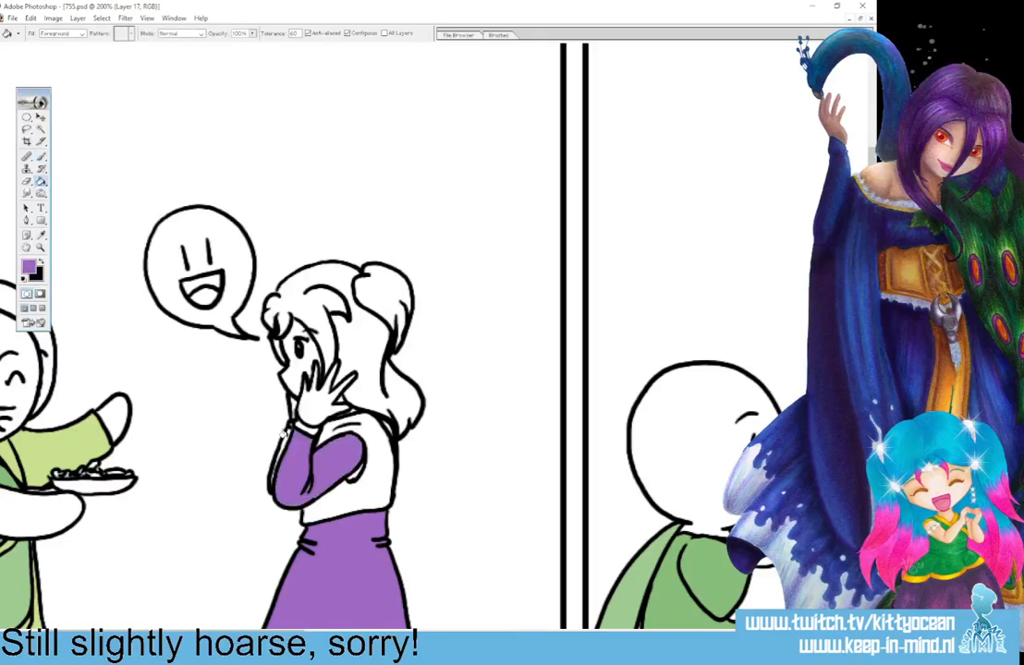
left_click(352, 476)
Fill the girl's sleeves, collar and skirt with purple in the second panel.
left_click_drag(236, 631, 439, 631)
left_click(374, 587)
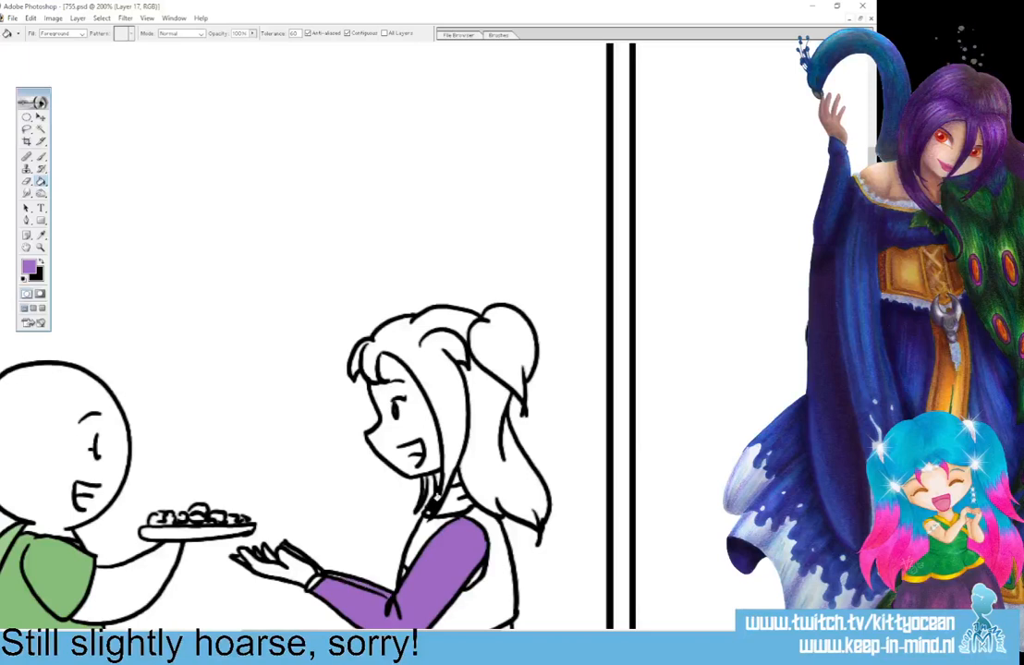
left_click(458, 499)
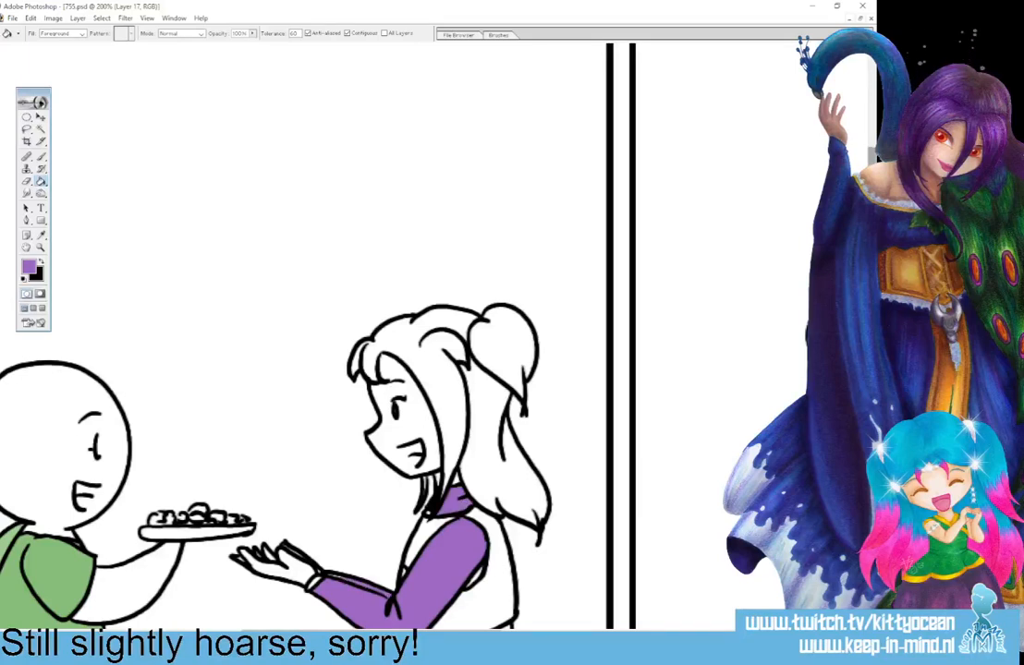
scroll(420, 444, "down", 3)
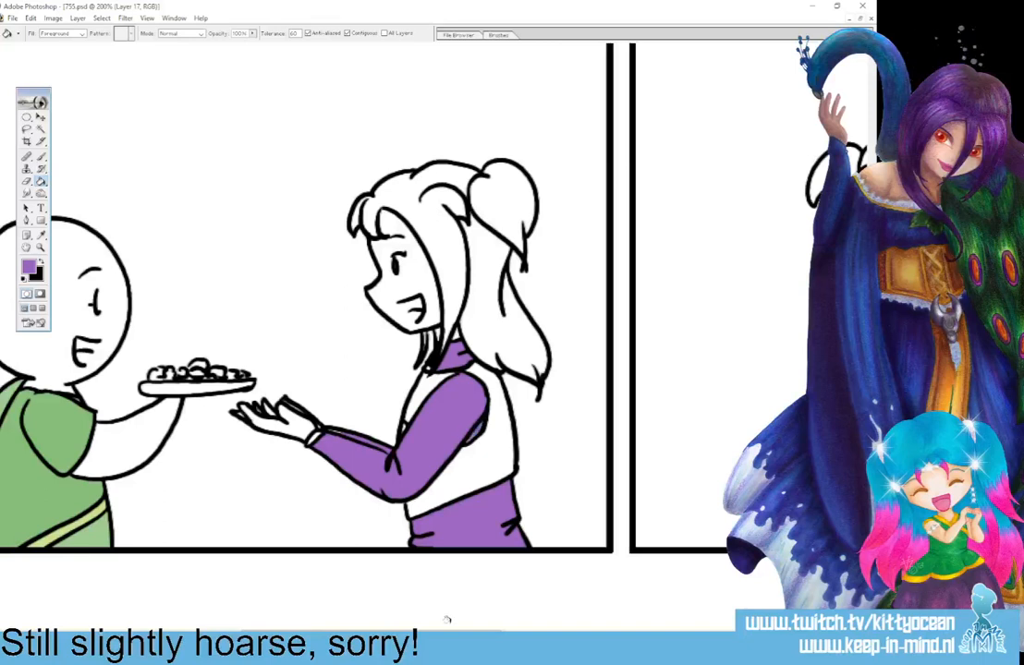
Fill the girl's sleeves, turtleneck collar and skirt with purple in the third panel.
left_click_drag(425, 632, 601, 632)
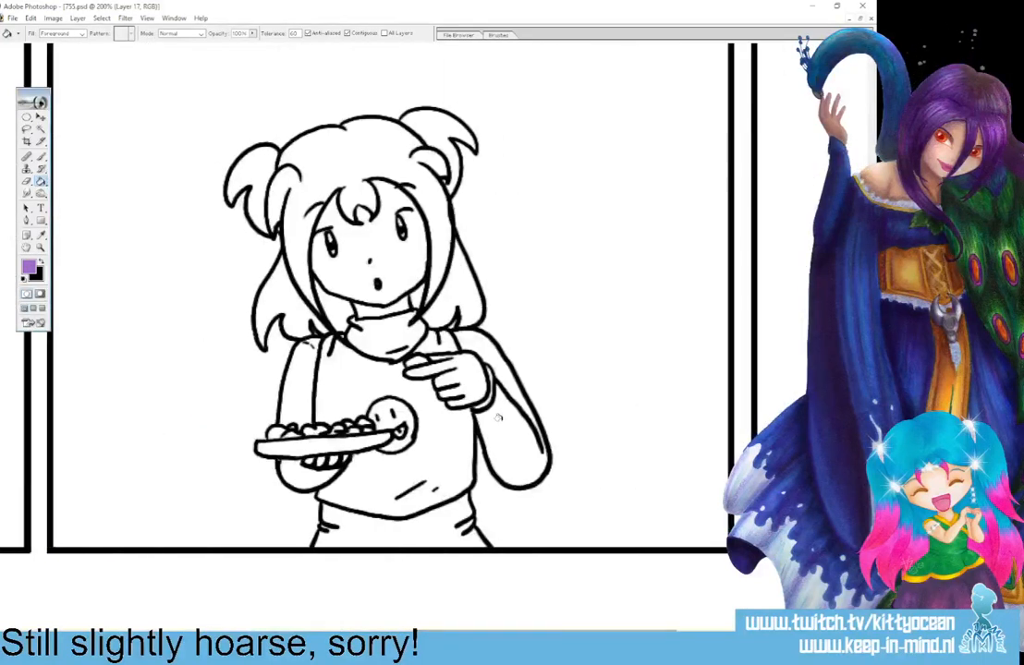
left_click(522, 434)
left_click(298, 384)
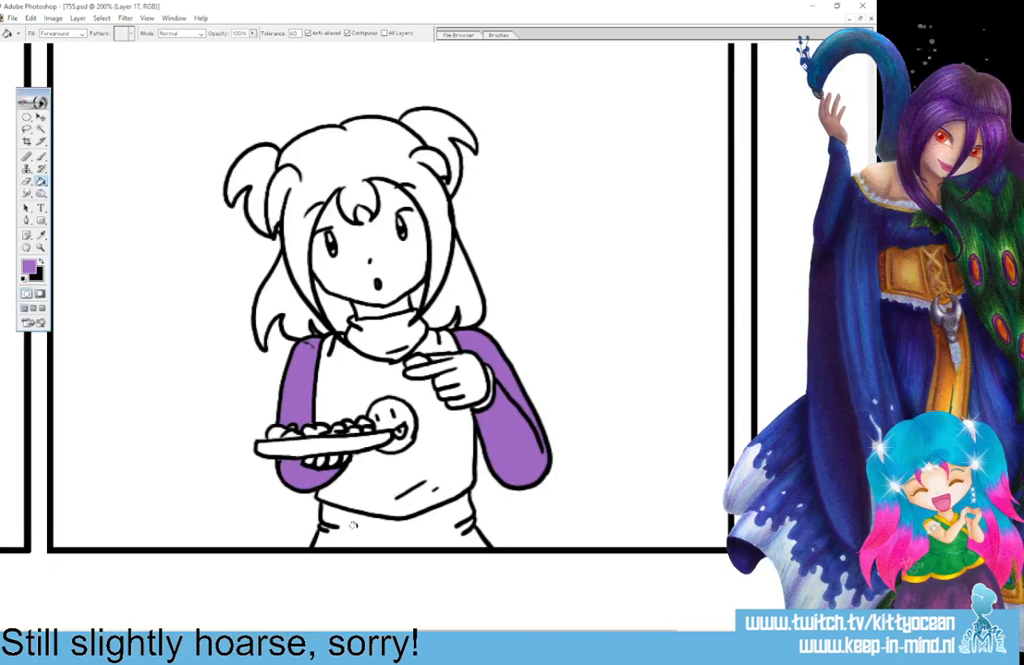
left_click(287, 462)
left_click(323, 297)
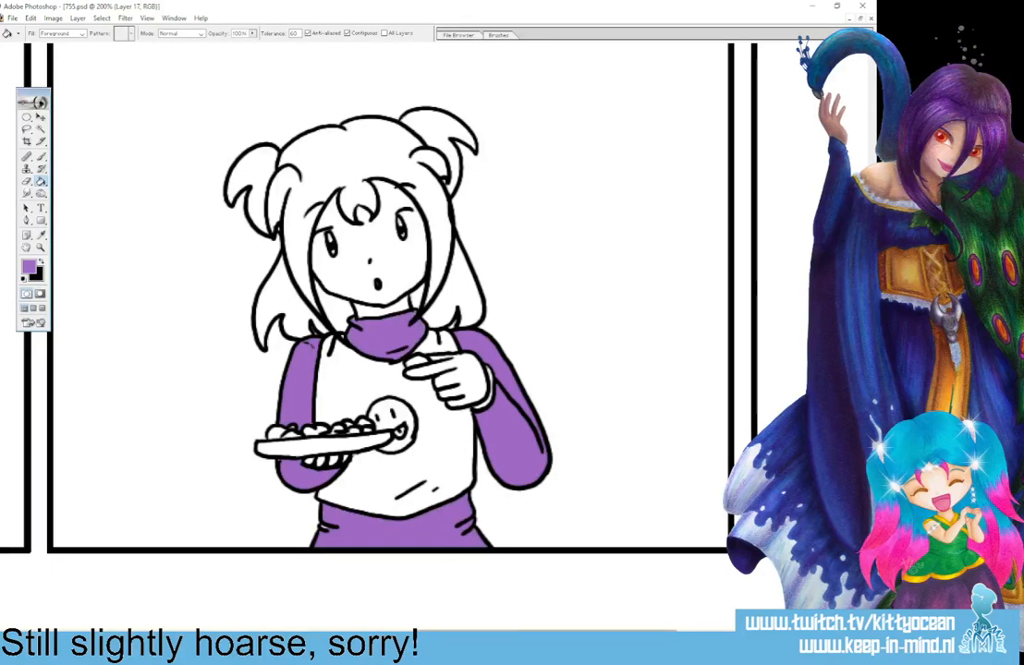
Fill the girl's collar, both sleeves and skirt with purple in the fourth panel, undoing the stray fill of the background.
left_click_drag(492, 632, 669, 632)
left_click(525, 363)
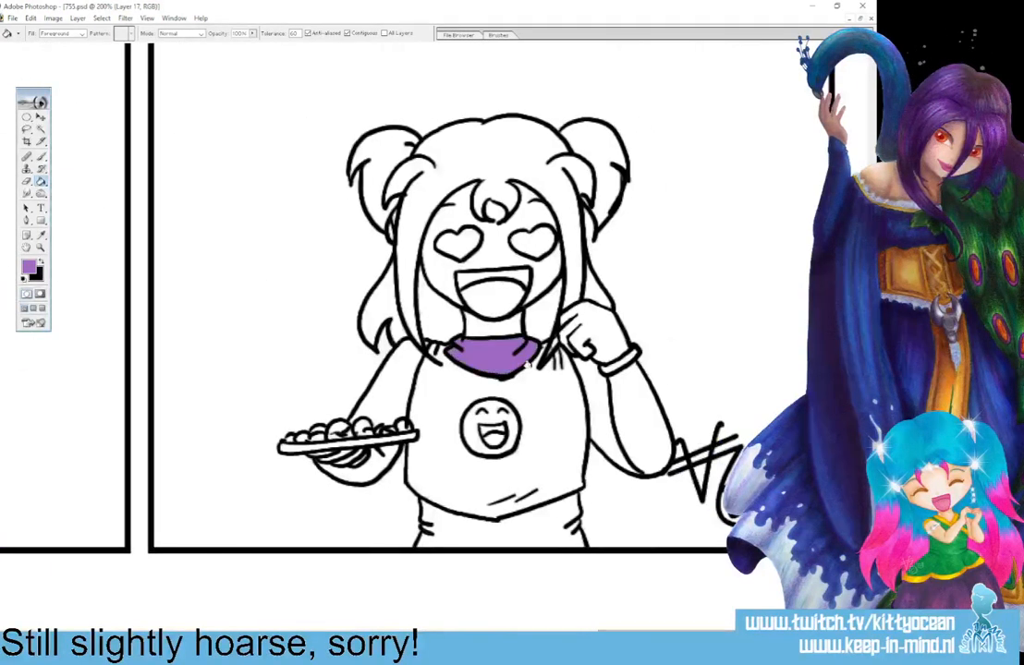
left_click(588, 387)
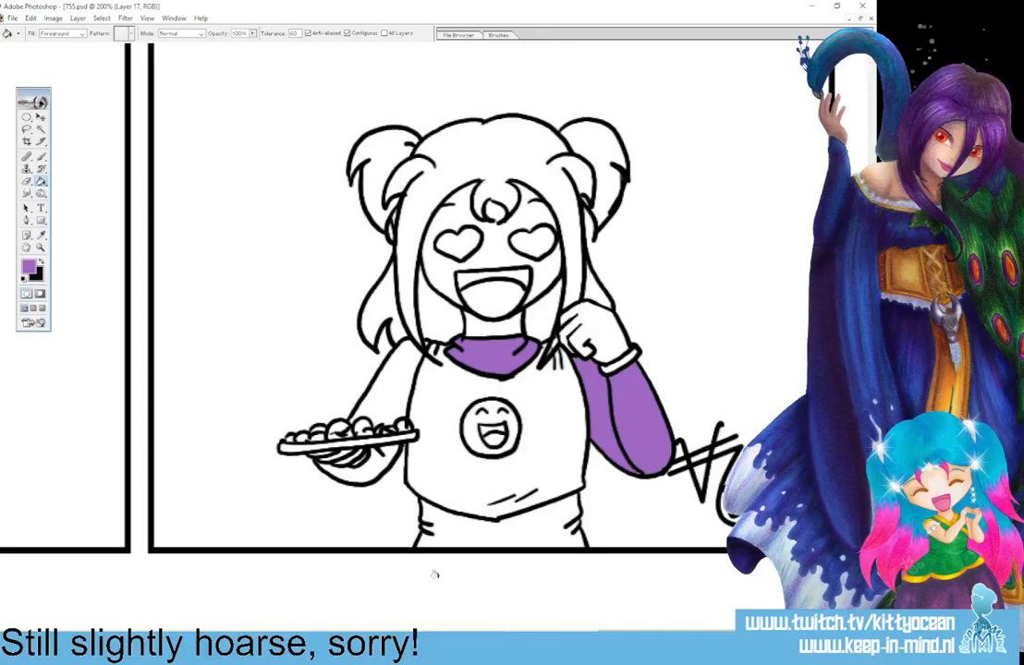
left_click(452, 534)
left_click(377, 462)
left_click(367, 378)
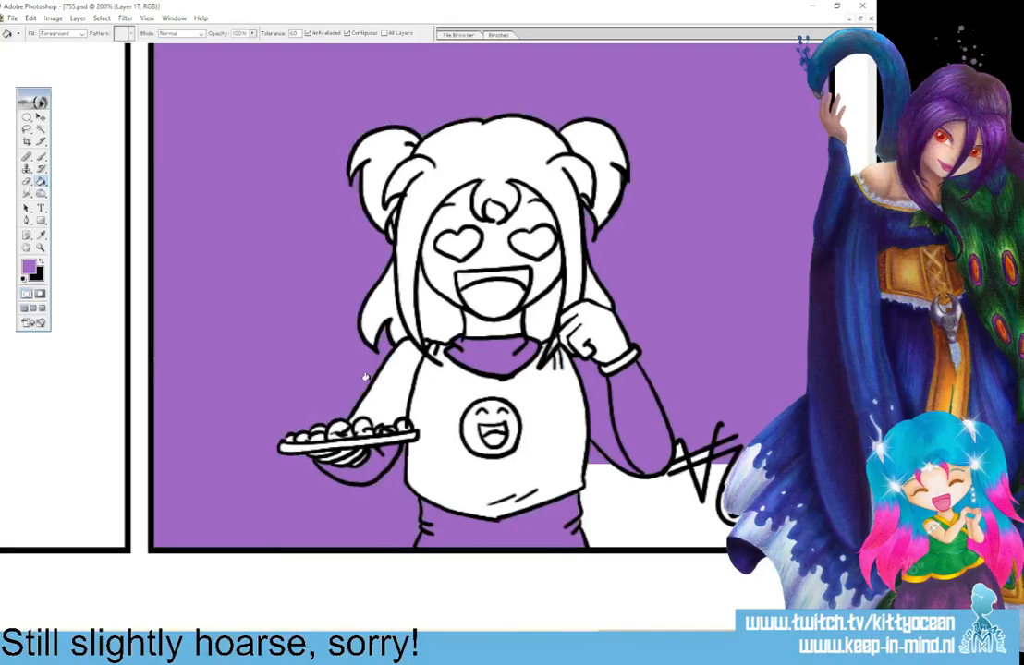
key("ctrl+z")
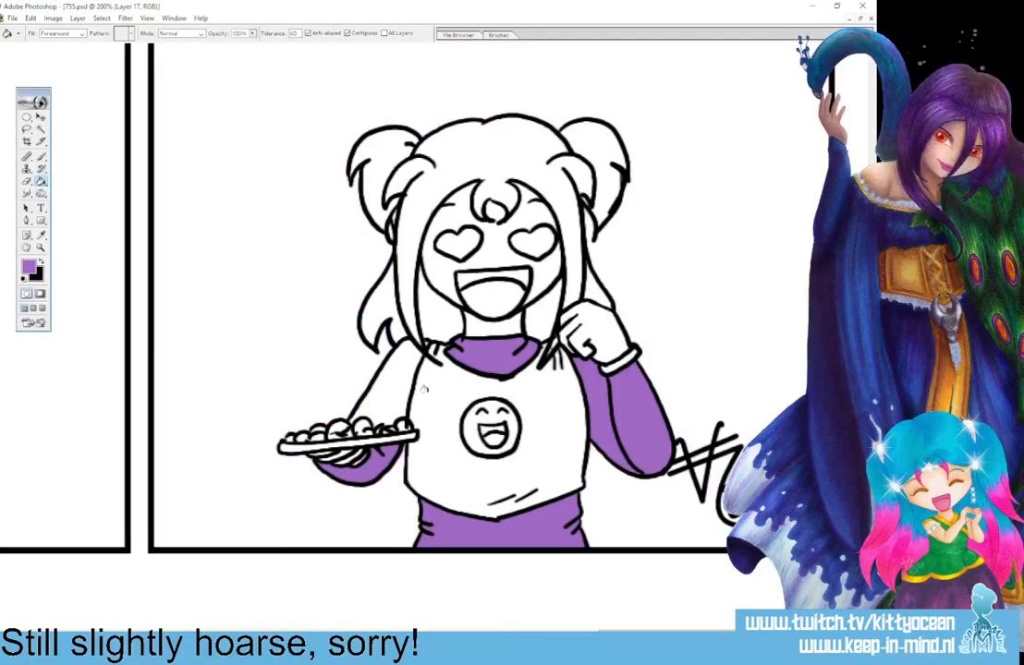
left_click(341, 340)
Choose a light turquoise and fill the girl's vest and wrist cuff in the fourth panel.
left_click(29, 267)
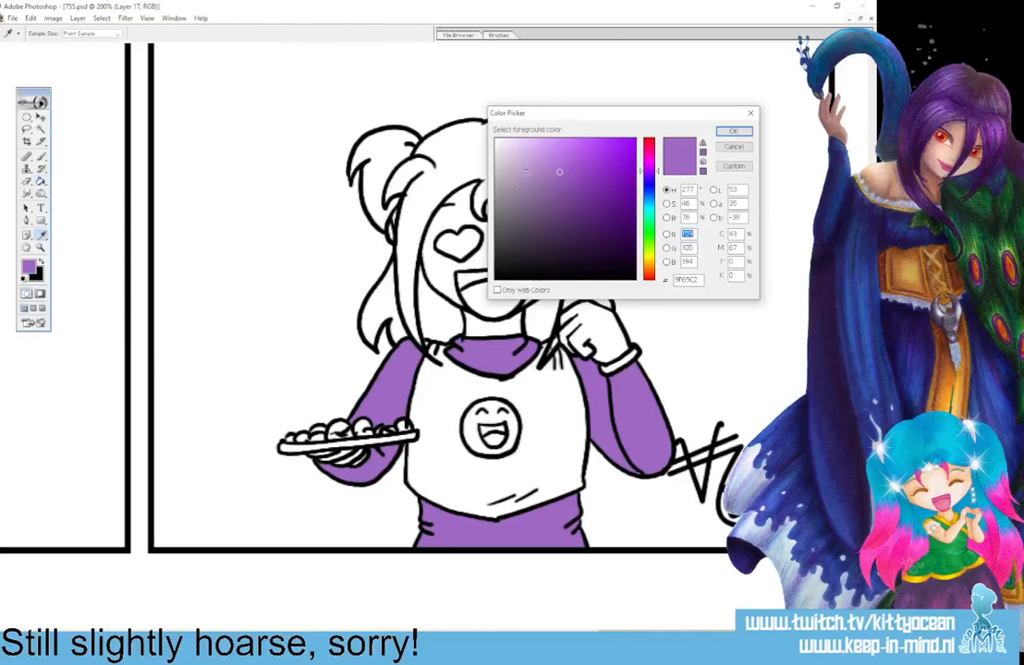
left_click(650, 212)
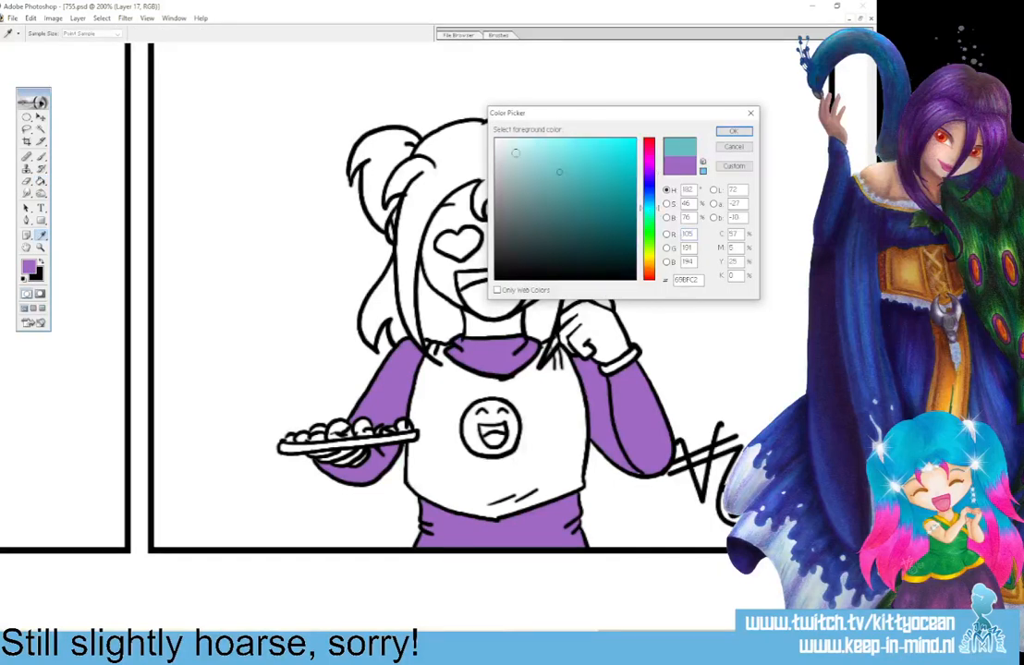
left_click(533, 154)
left_click(729, 130)
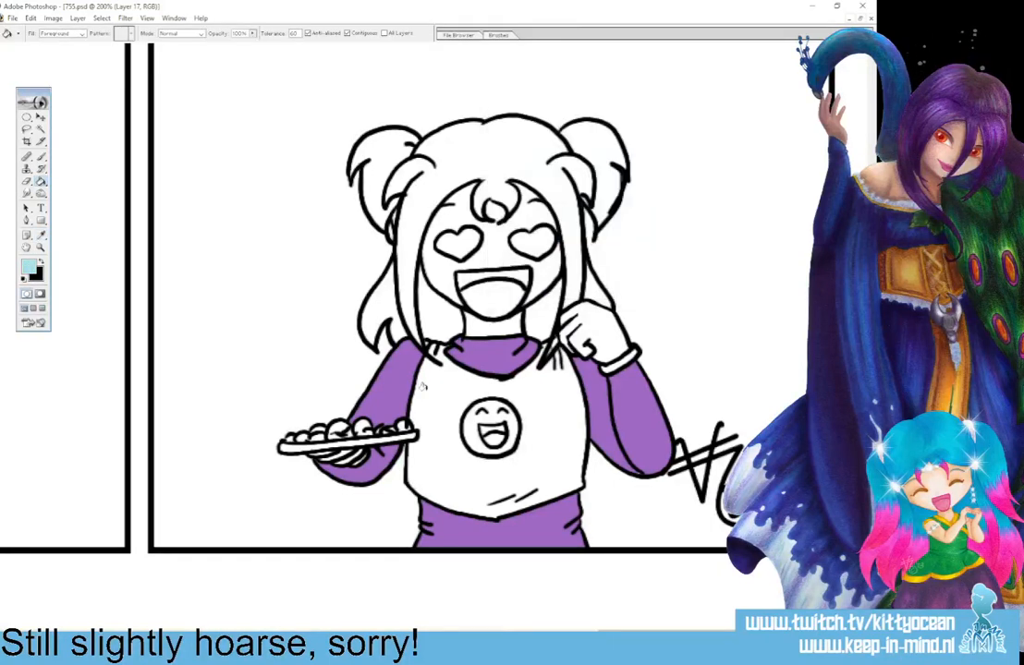
left_click(487, 371)
left_click(612, 366)
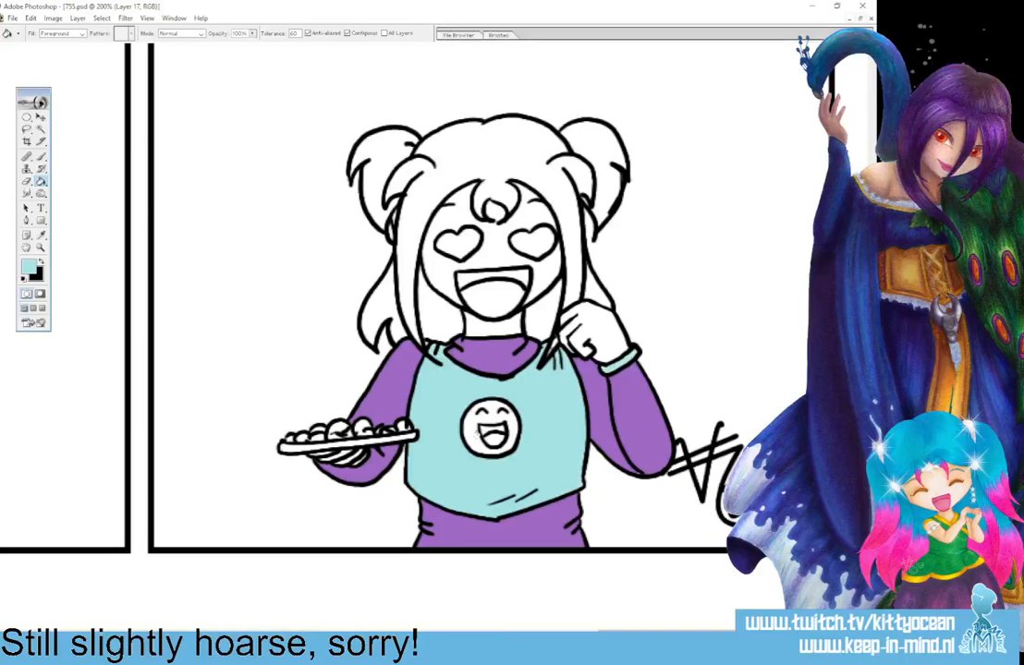
Fill the girl's vest and wrist cuff with the light turquoise in the third, second and first panels.
left_click_drag(626, 634, 408, 634)
left_click(476, 377)
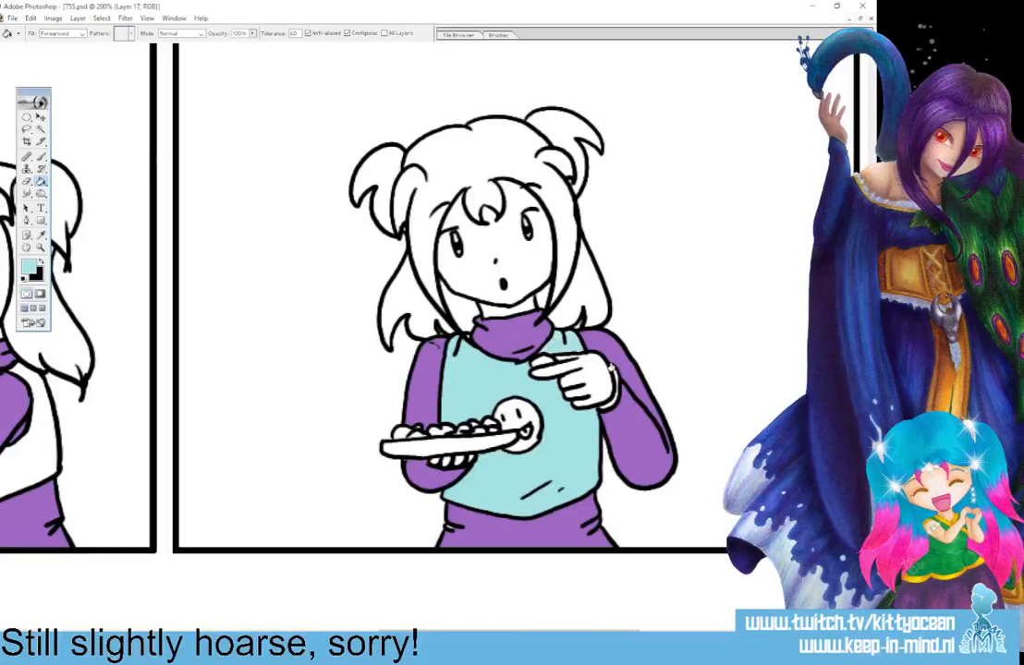
left_click_drag(562, 634, 375, 634)
left_click(565, 392)
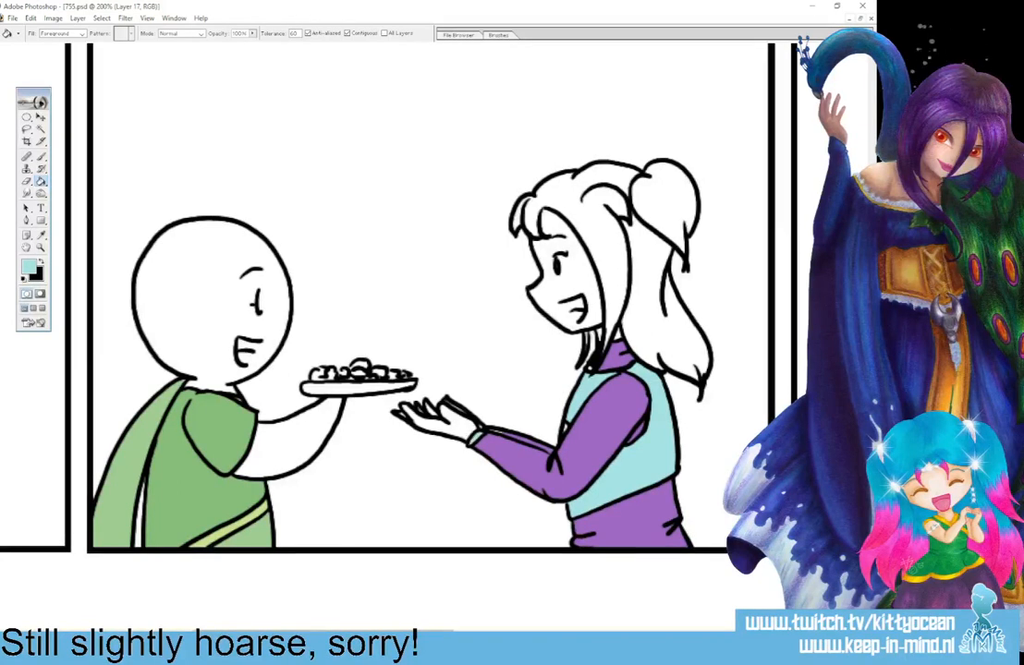
left_click_drag(369, 634, 180, 634)
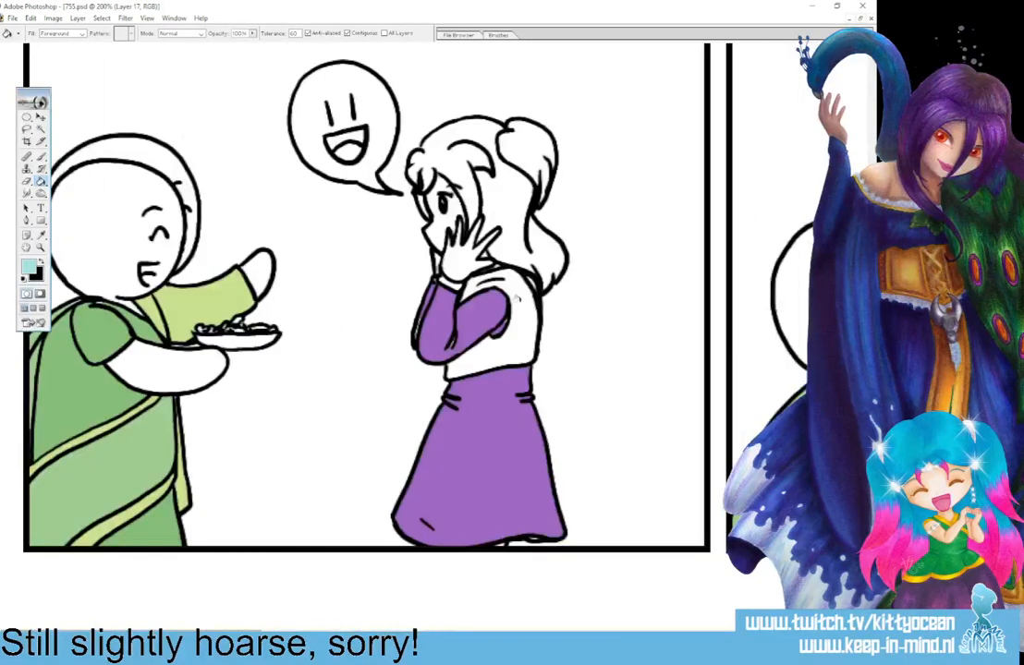
left_click(450, 257)
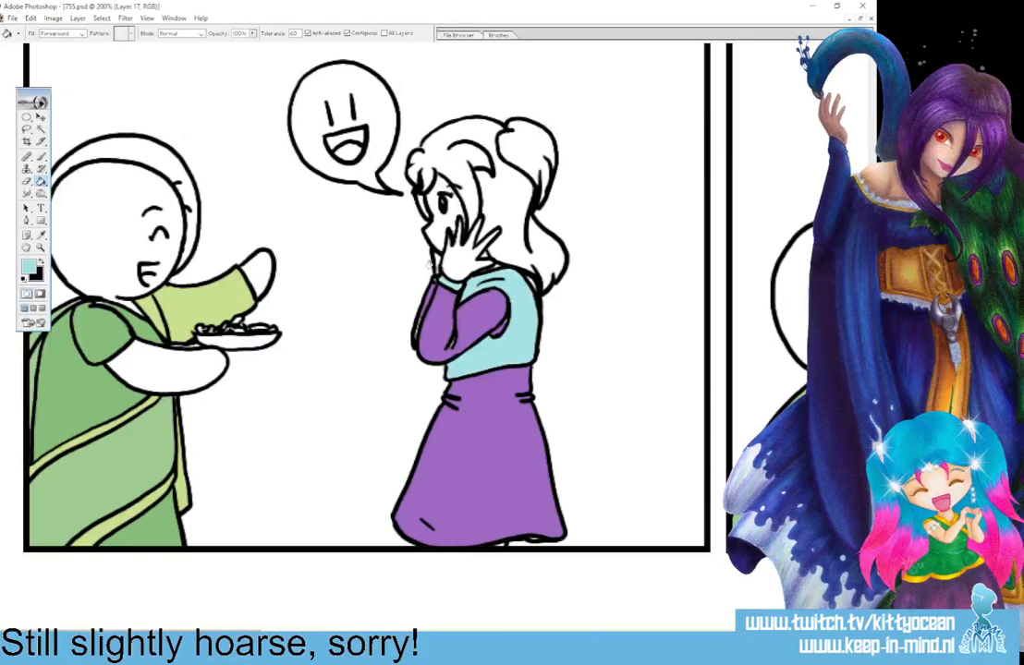
Choose the orange D78A30 and fill the girl's hair in the first panel.
left_click(28, 268)
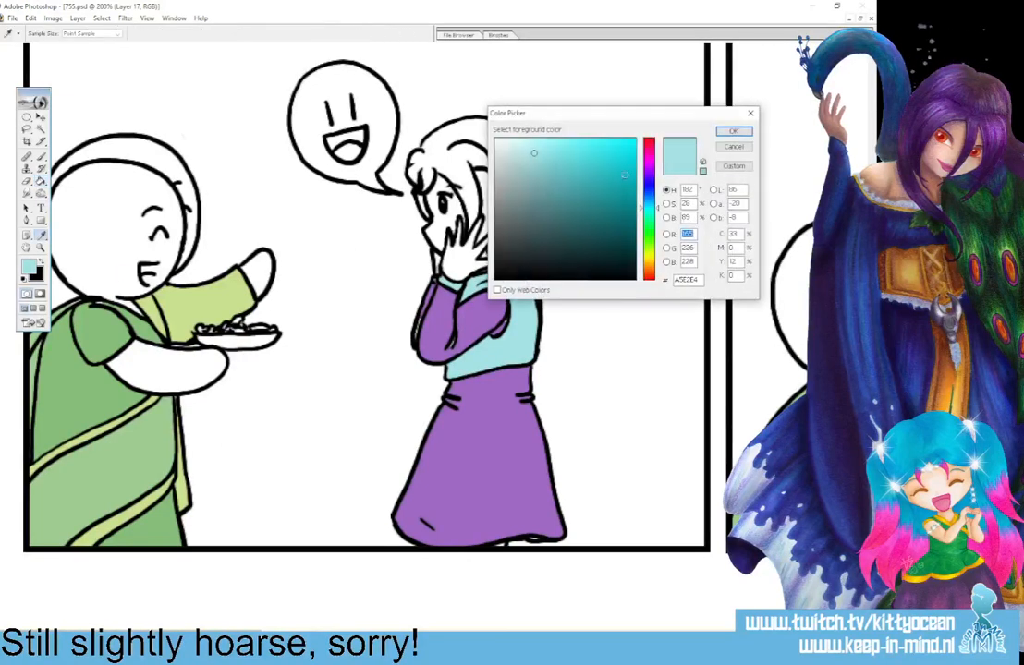
left_click(650, 263)
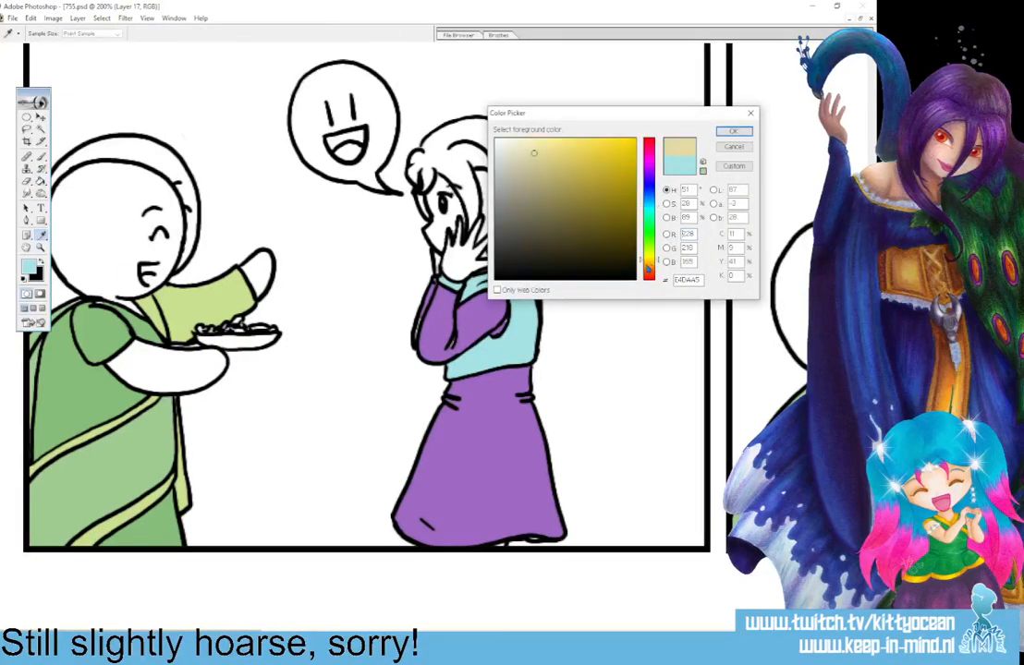
left_click_drag(648, 264, 644, 268)
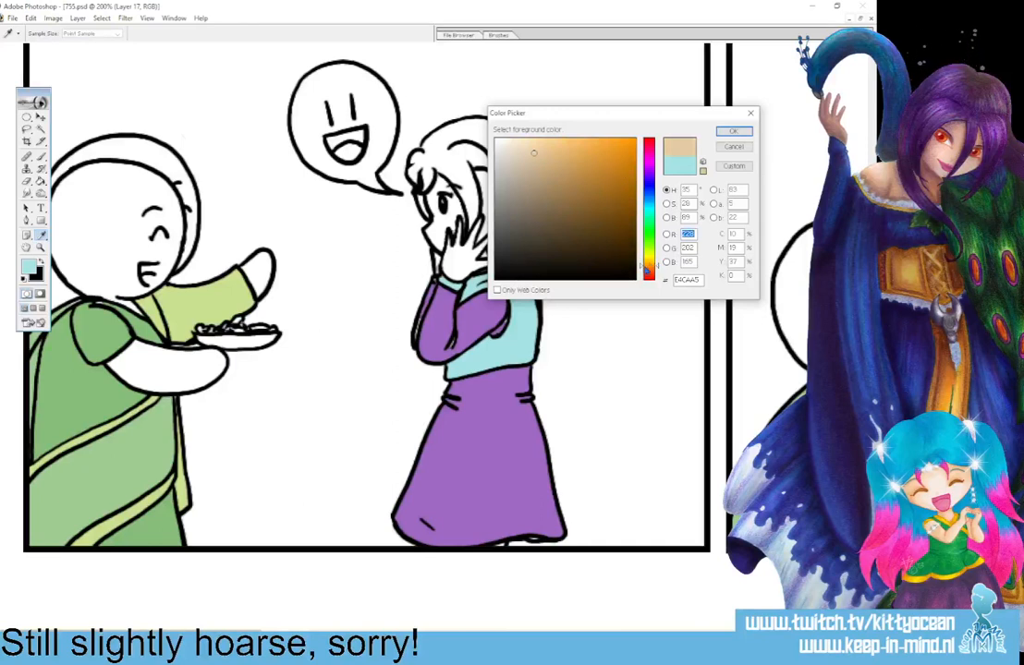
left_click(645, 268)
left_click(602, 160)
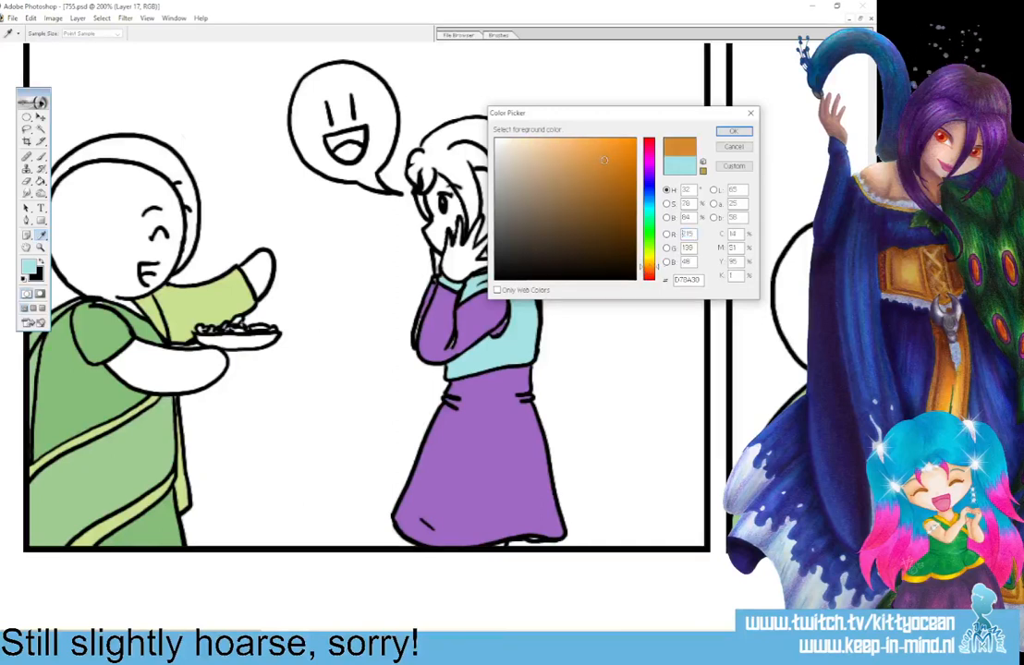
left_click(732, 133)
left_click(451, 154)
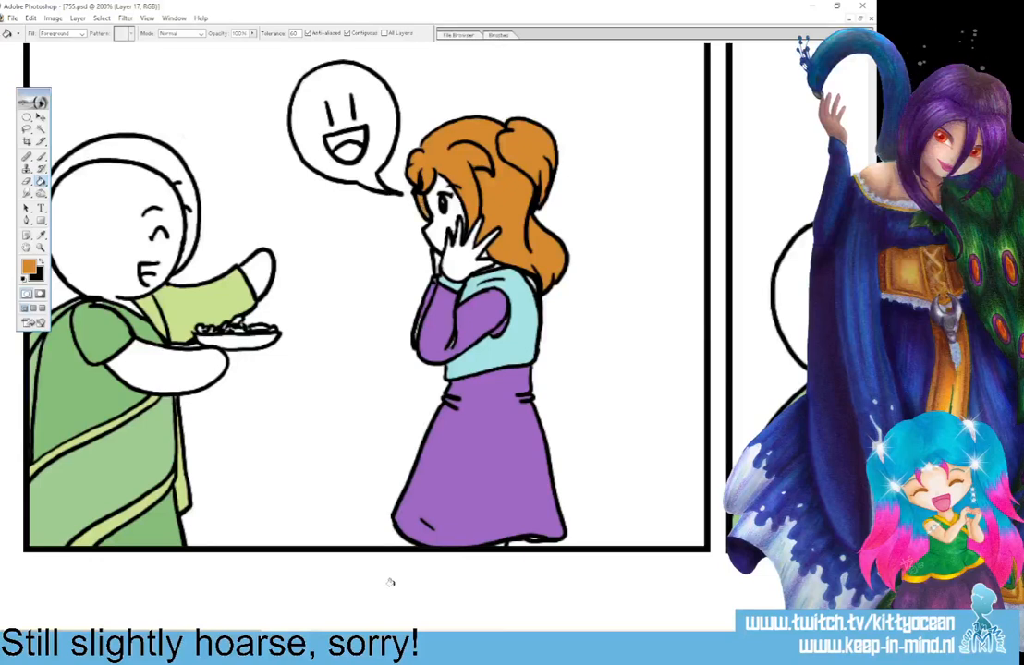
Fill the girl's fringe, hair bun and loose hair with orange in the second panel.
left_click_drag(217, 635, 427, 635)
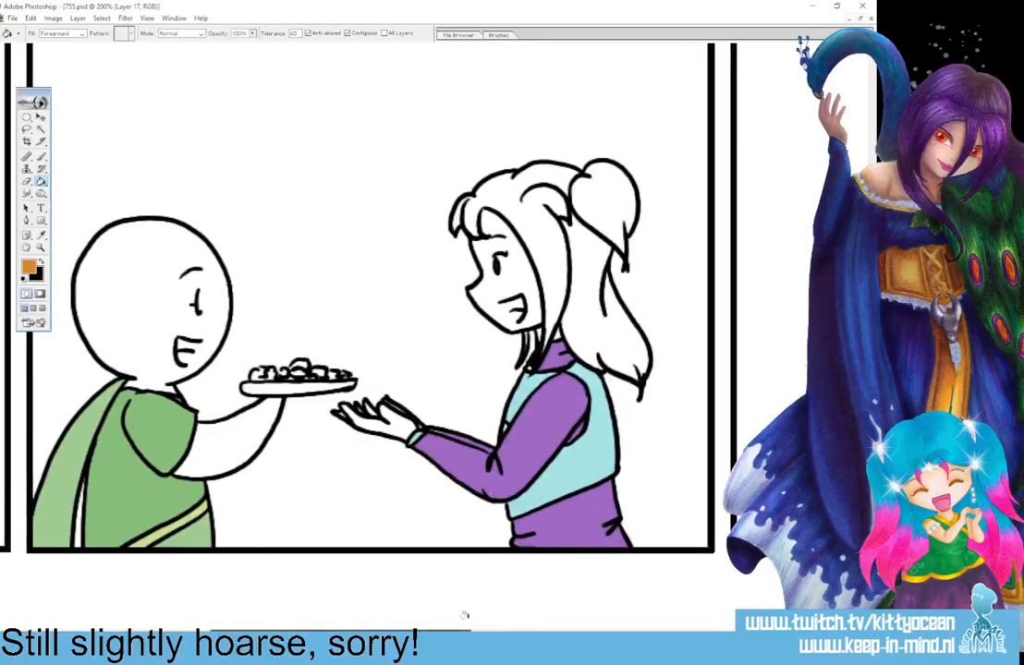
left_click(523, 219)
left_click(589, 200)
left_click(585, 247)
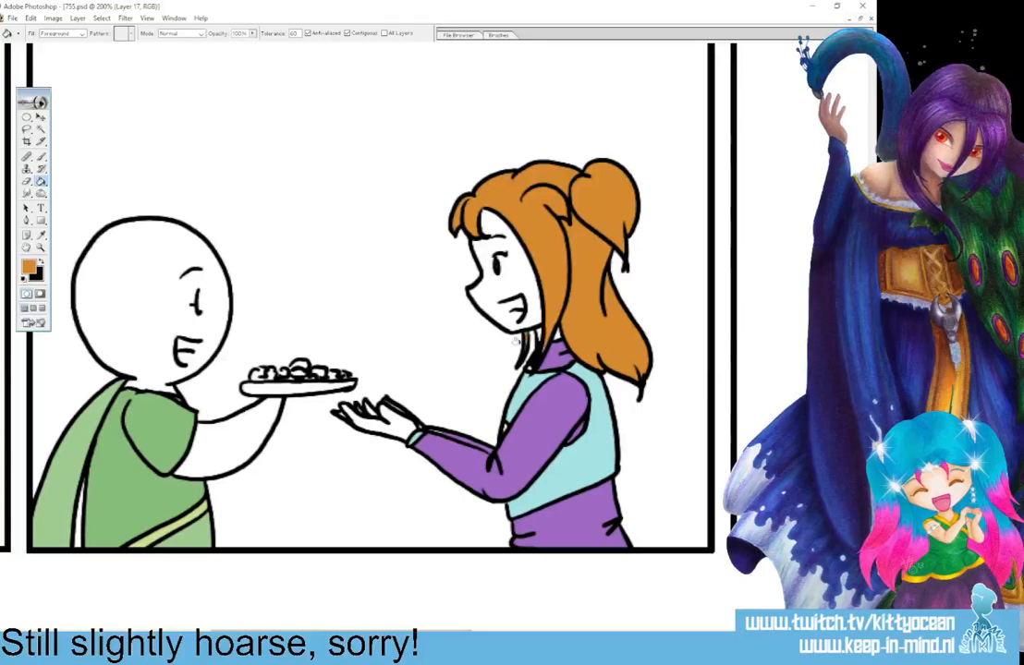
Fill the girl's hair, including both side buns and the strands behind her neck, with orange in the third panel.
left_click_drag(398, 624, 590, 622)
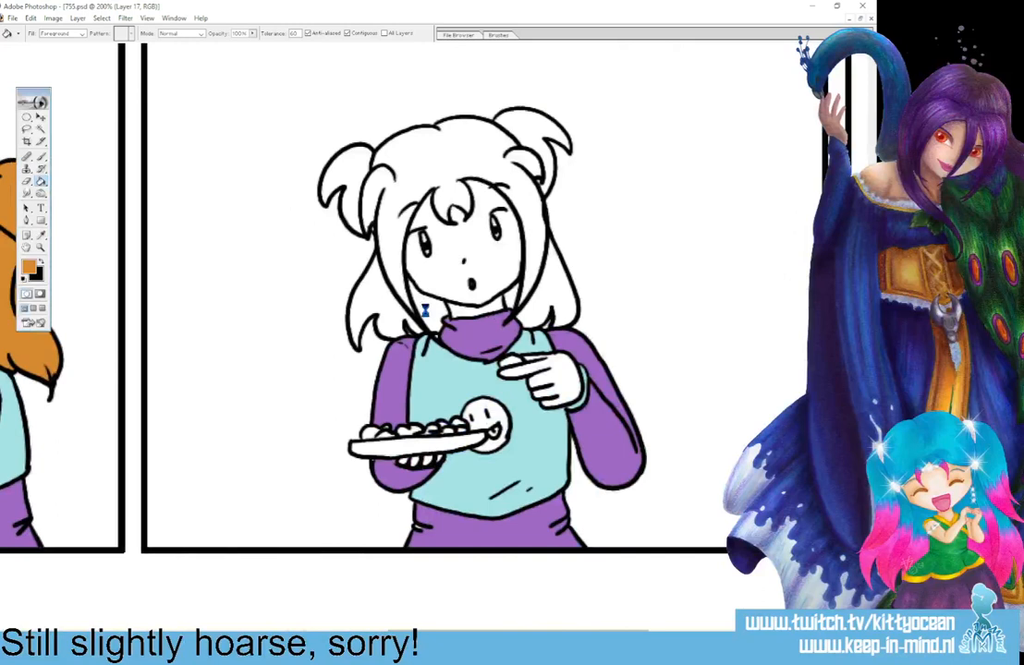
left_click(536, 269)
left_click(548, 287)
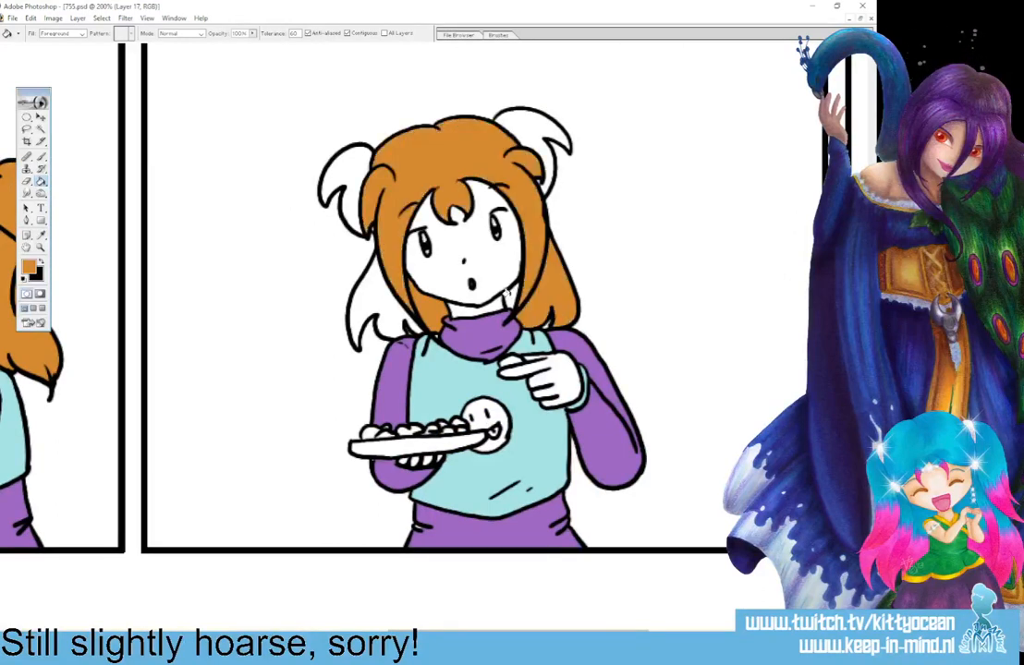
left_click(370, 277)
left_click(349, 175)
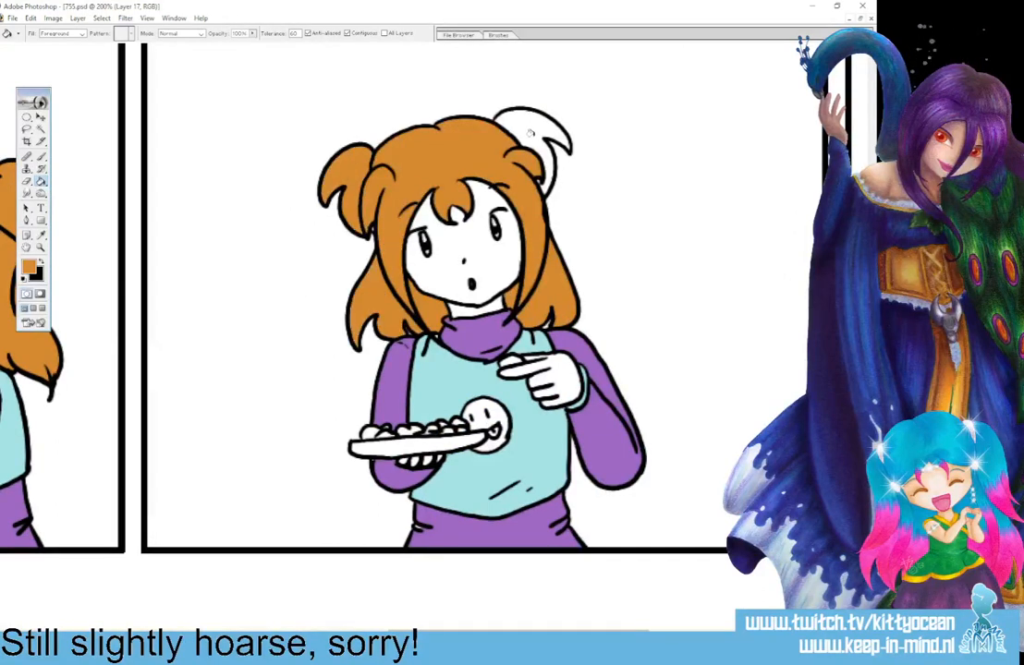
left_click(539, 139)
Fill all of the girl's hair sections, including both buns, with orange in the fourth panel.
left_click_drag(545, 635, 677, 635)
left_click(545, 321)
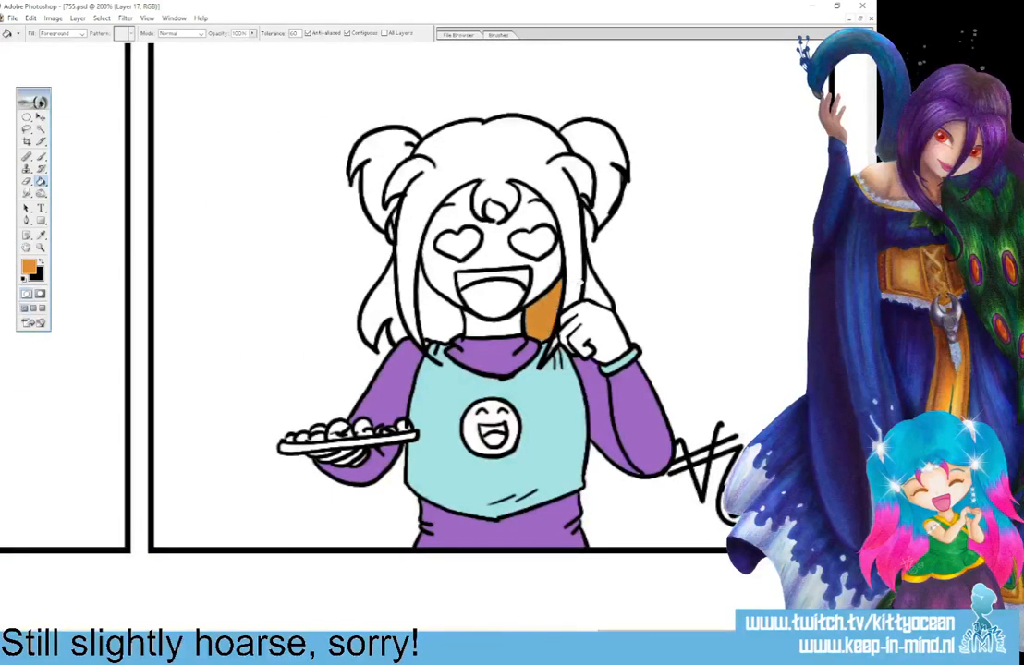
left_click(490, 217)
left_click(552, 344)
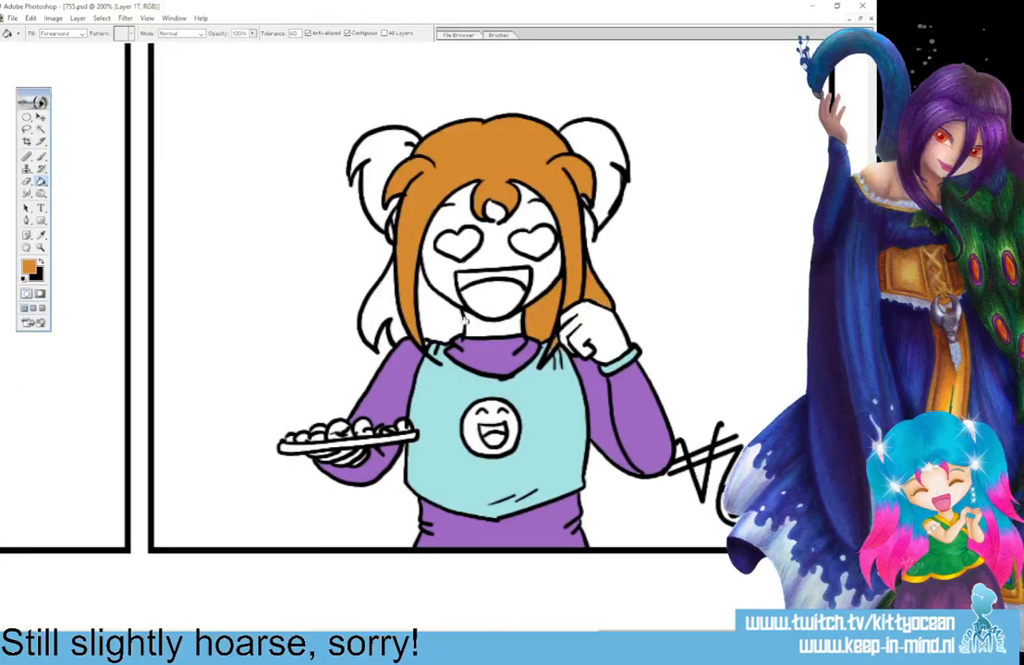
left_click(436, 323)
left_click(379, 306)
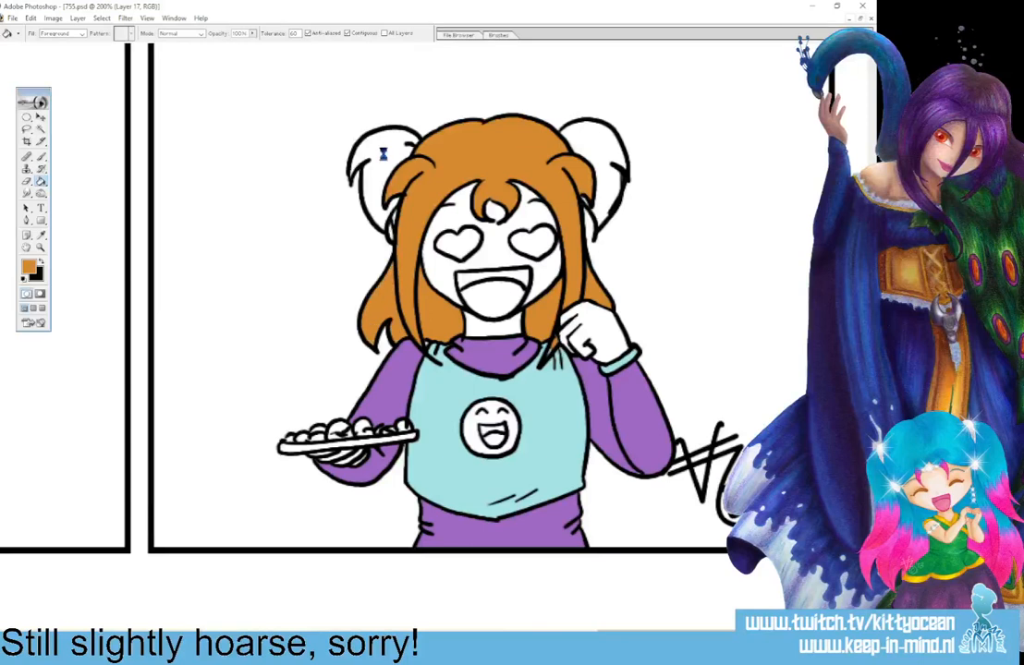
left_click(360, 153)
left_click(596, 150)
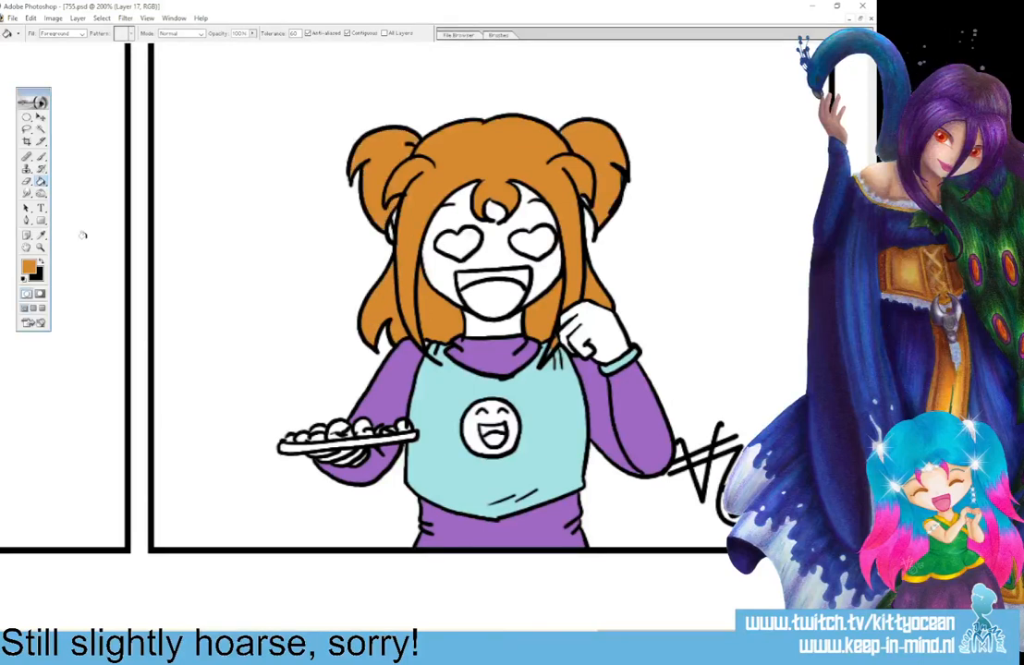
Choose the beige skin tone D8C3AA and fill the girl's face, neck and hands in the fourth panel.
left_click(28, 266)
left_click(524, 159)
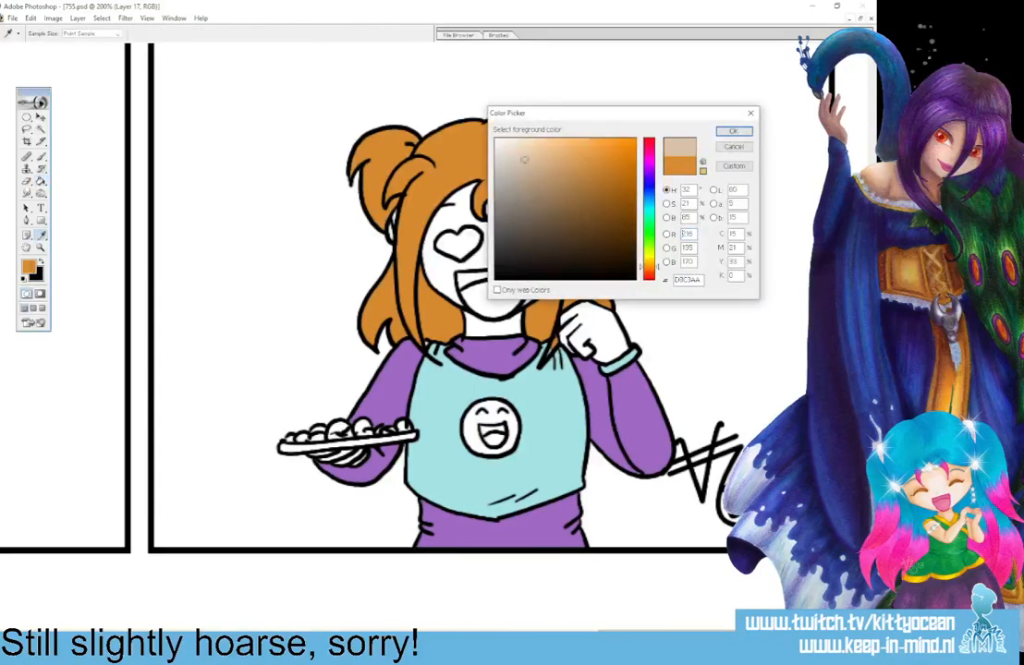
left_click(747, 132)
left_click(446, 216)
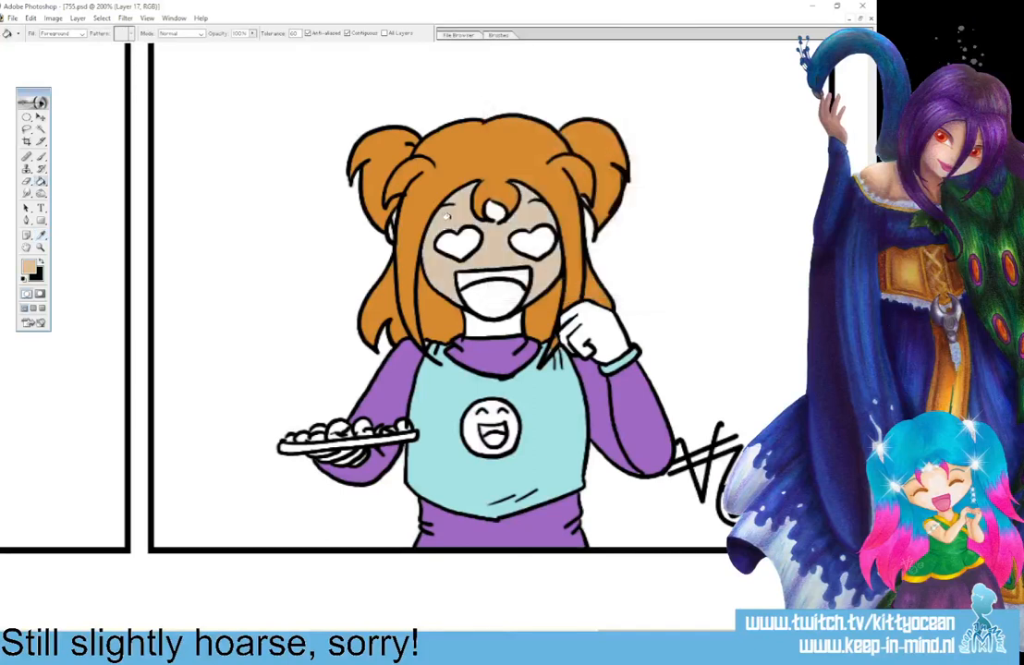
left_click(496, 212)
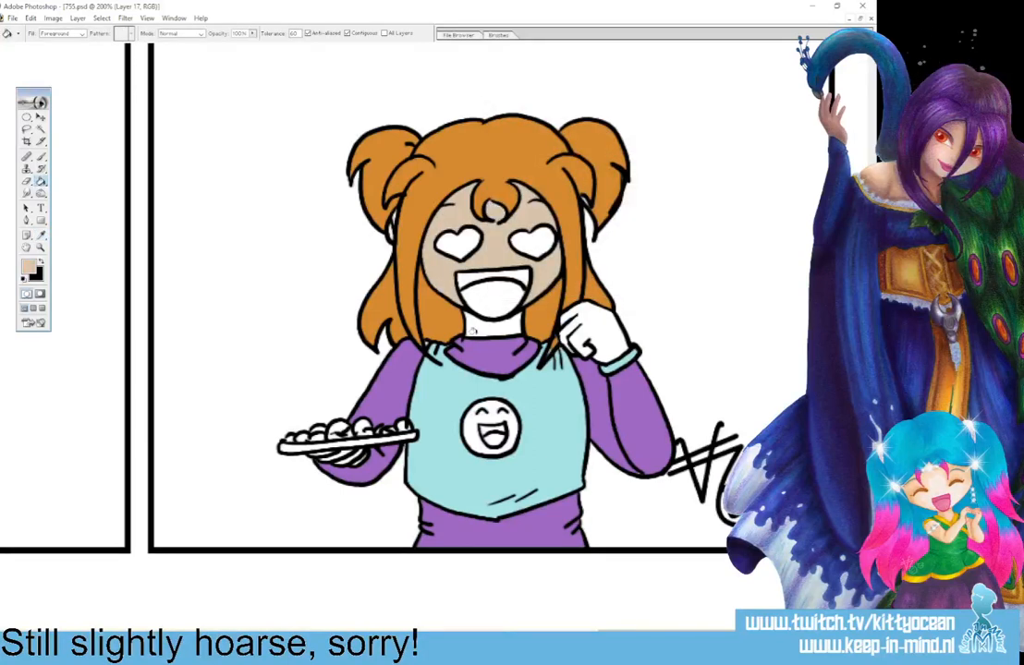
left_click(479, 326)
left_click(589, 326)
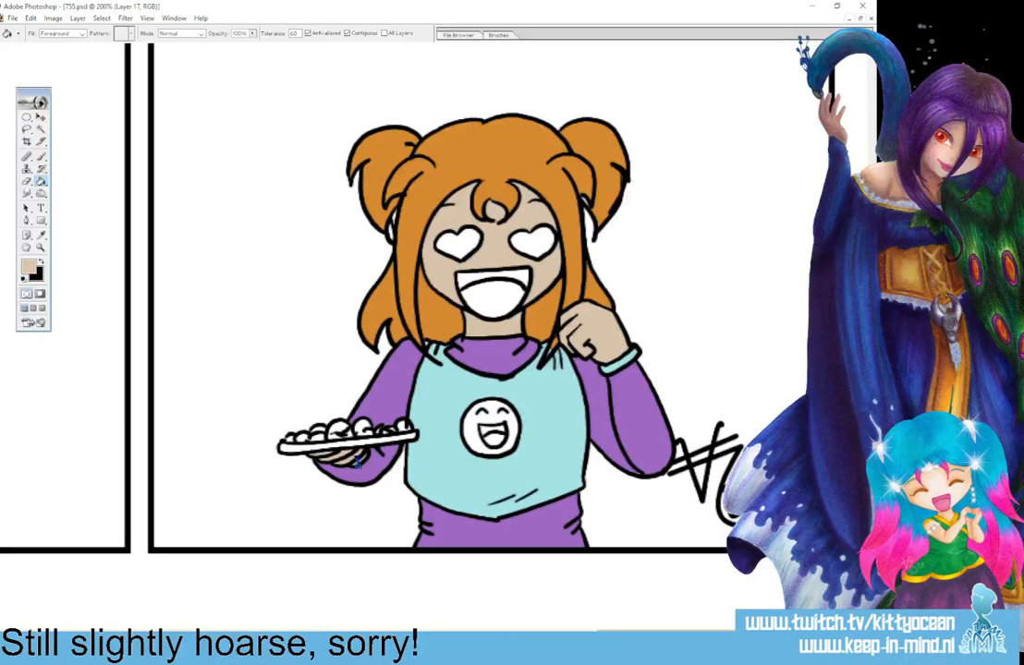
Fill the girl's hands, face and neck with the beige skin tone in the third panel.
mouse_move(639, 634)
left_mouse_down()
mouse_move(511, 632)
mouse_move(413, 614)
mouse_move(442, 617)
left_mouse_up()
left_click(514, 368)
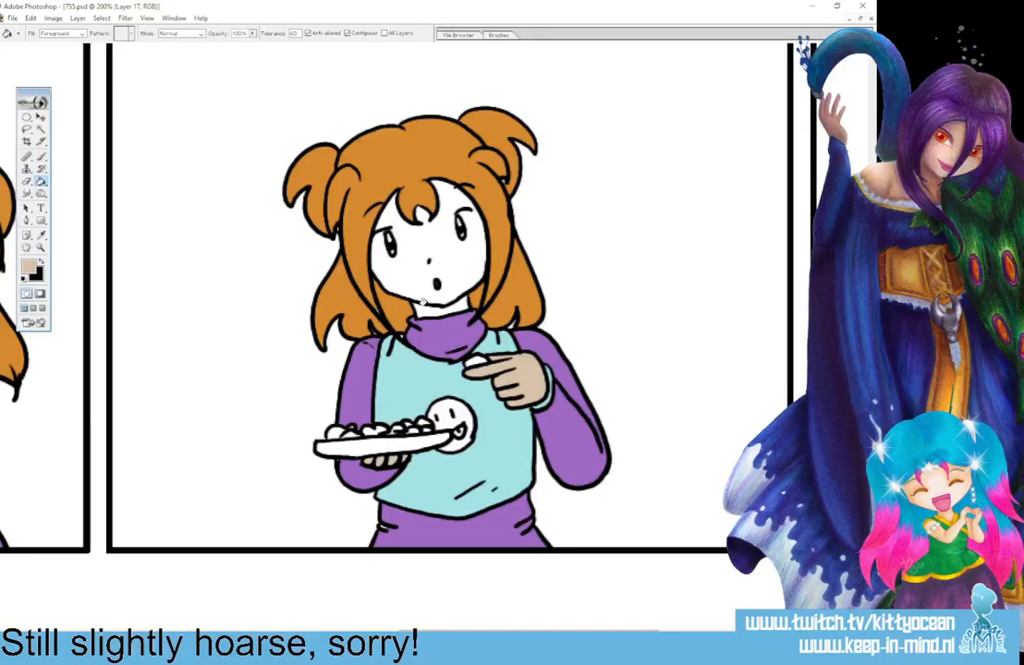
left_click(435, 221)
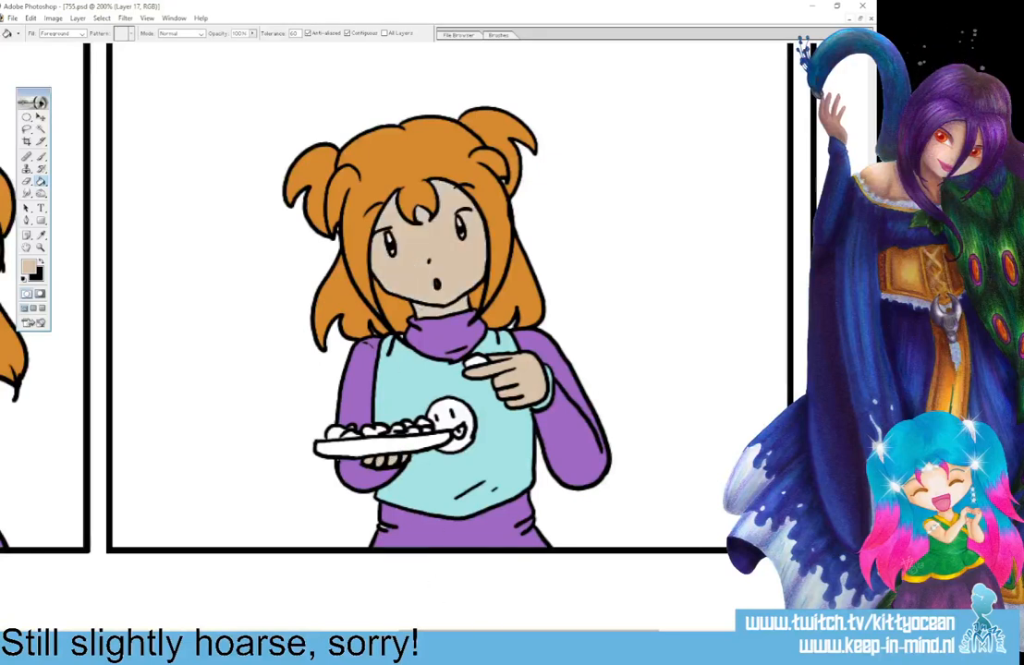
Fill the girl's face and hands with the beige skin tone in the second and first panels.
left_click_drag(494, 631, 325, 631)
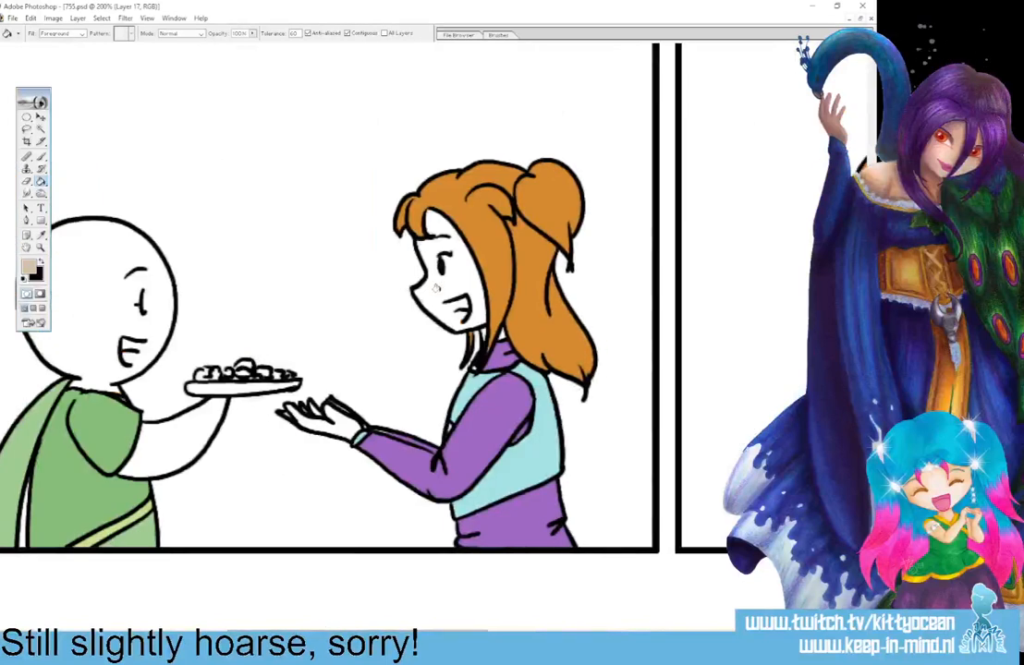
left_click(436, 286)
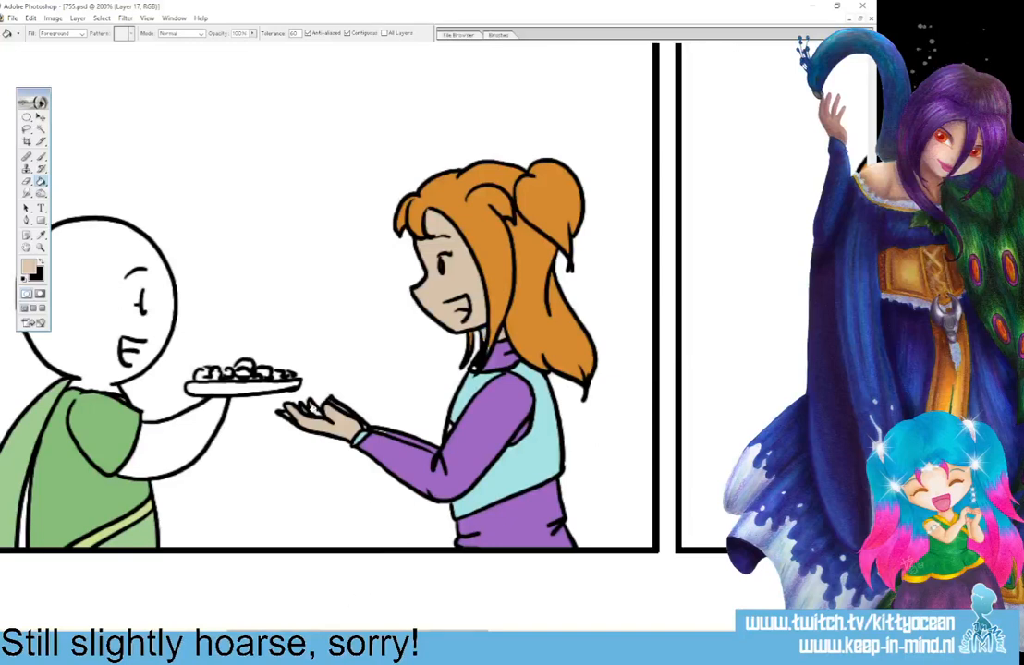
left_click_drag(390, 633, 174, 634)
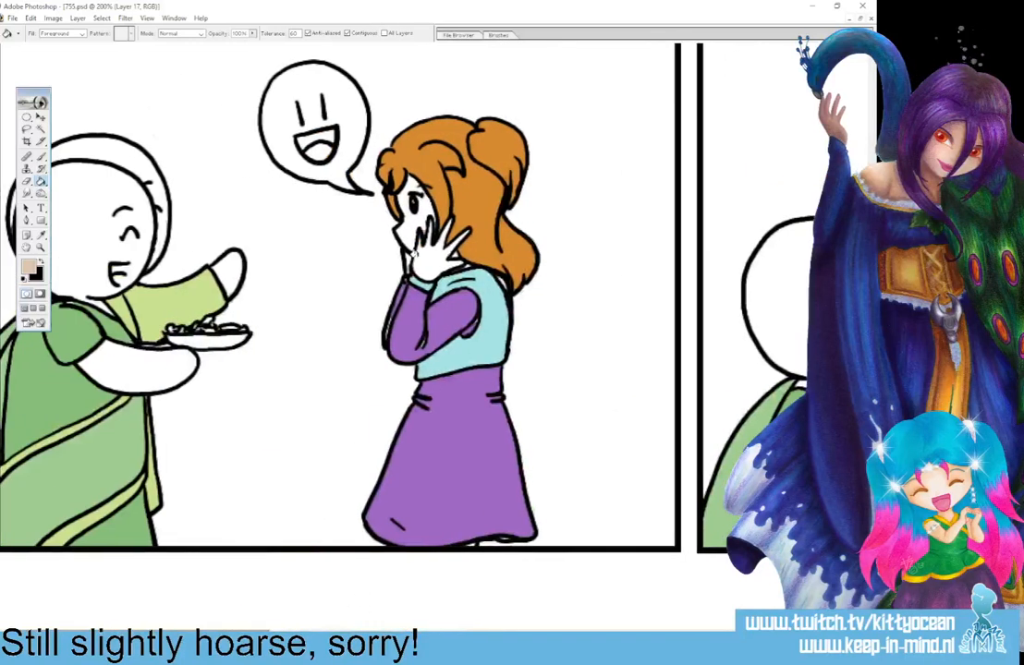
left_click(418, 251)
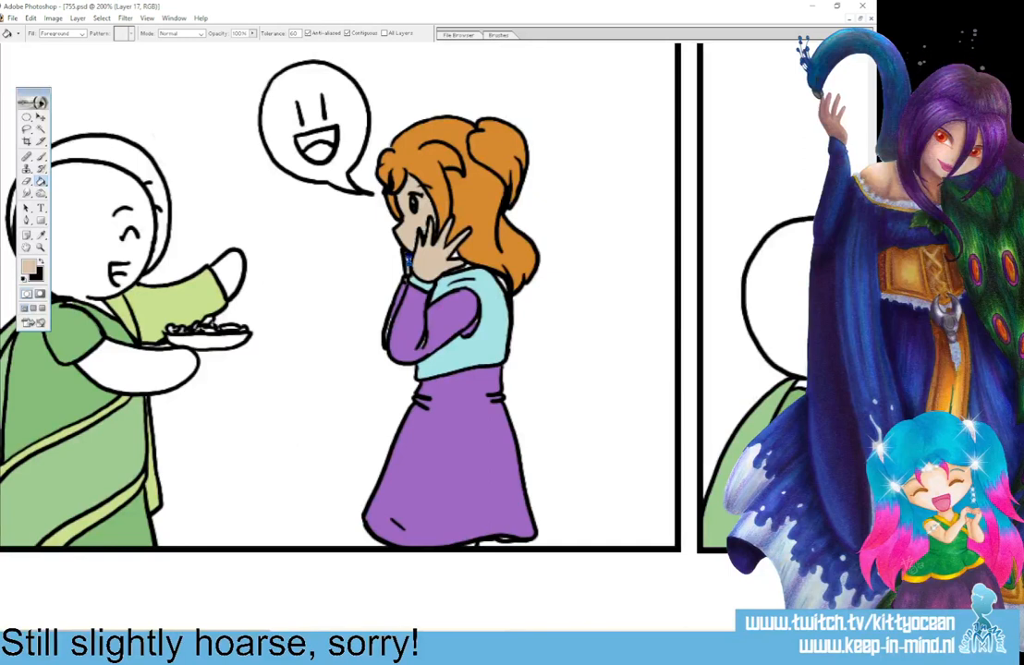
Choose a pale yellow and fill the serving plate with it across the comic's panels.
left_click(28, 267)
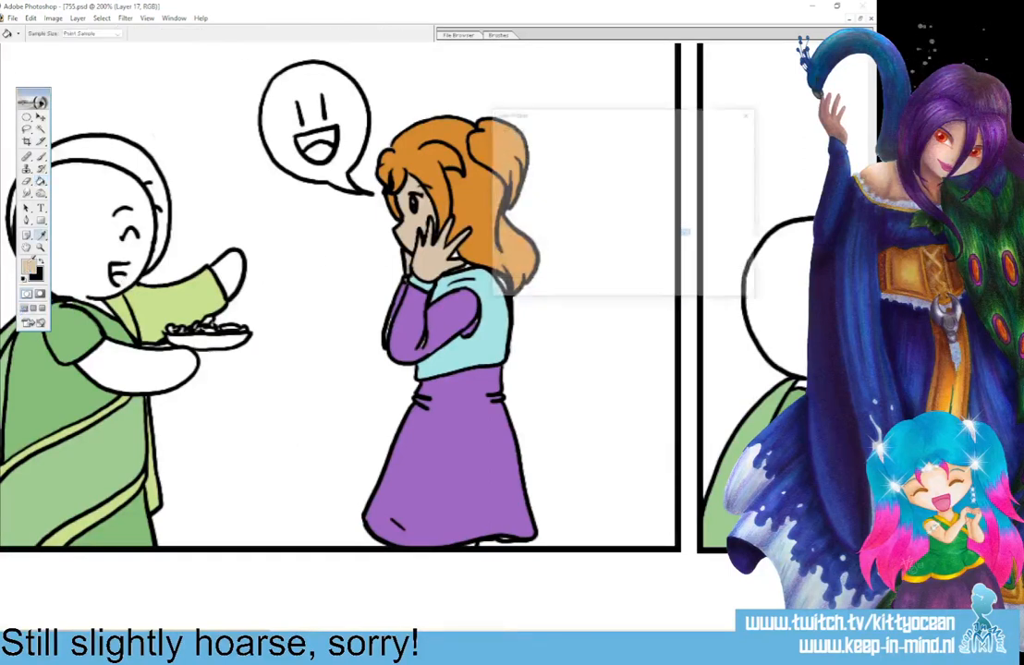
left_click(648, 252)
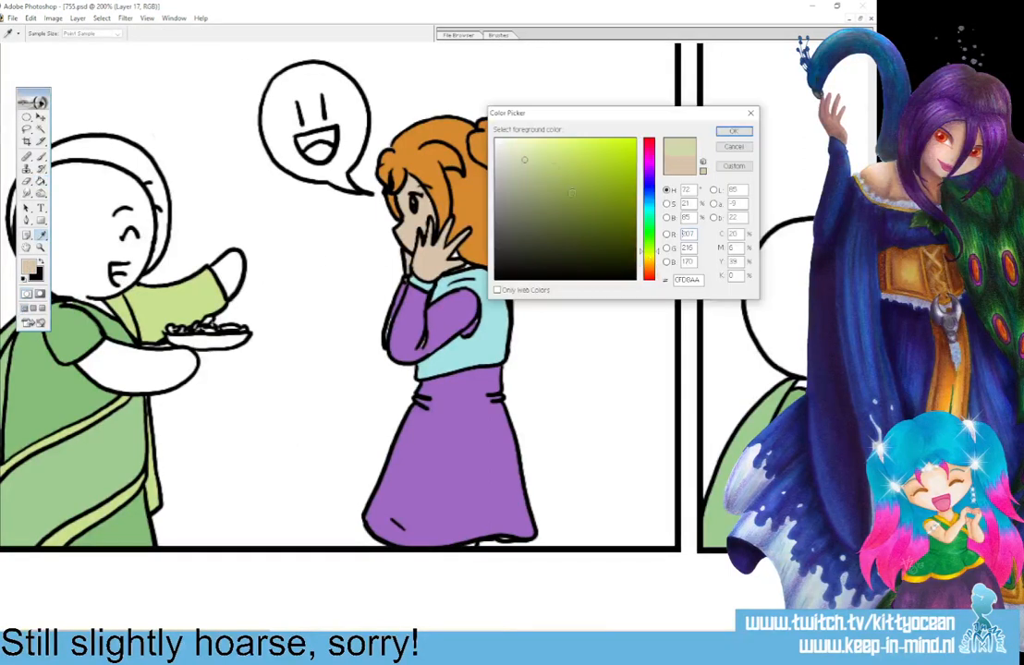
left_click(525, 151)
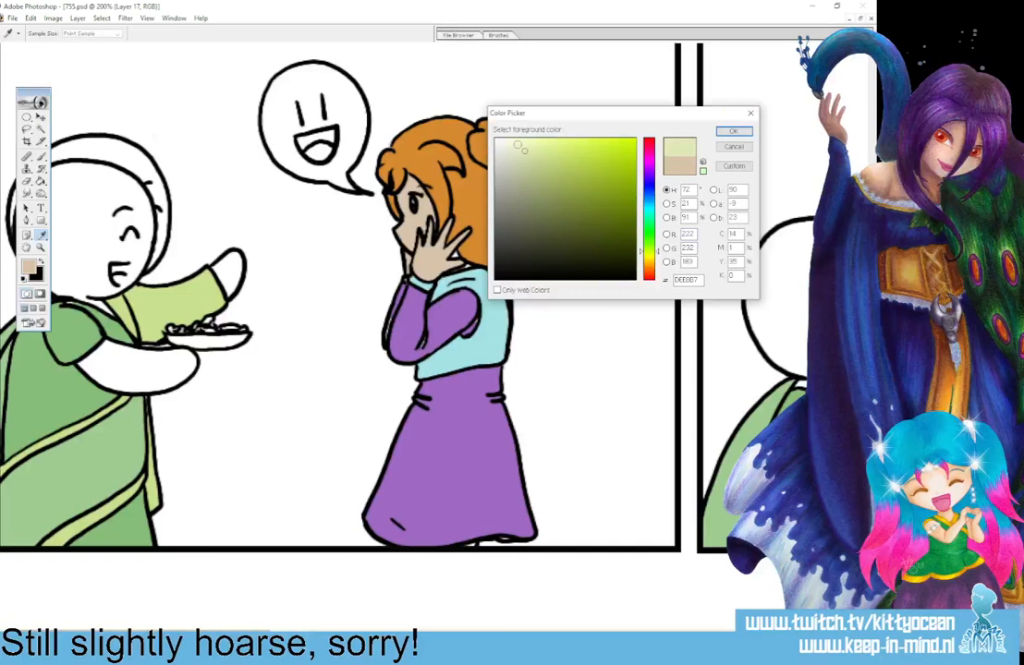
key("Return")
key("g")
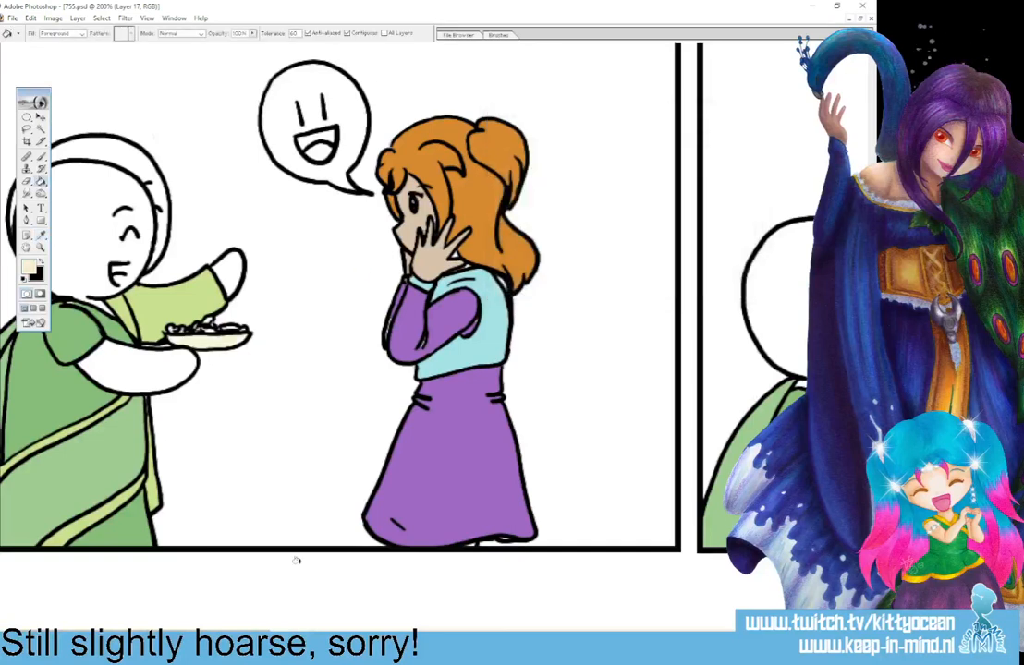
scroll(444, 592, "right", 10)
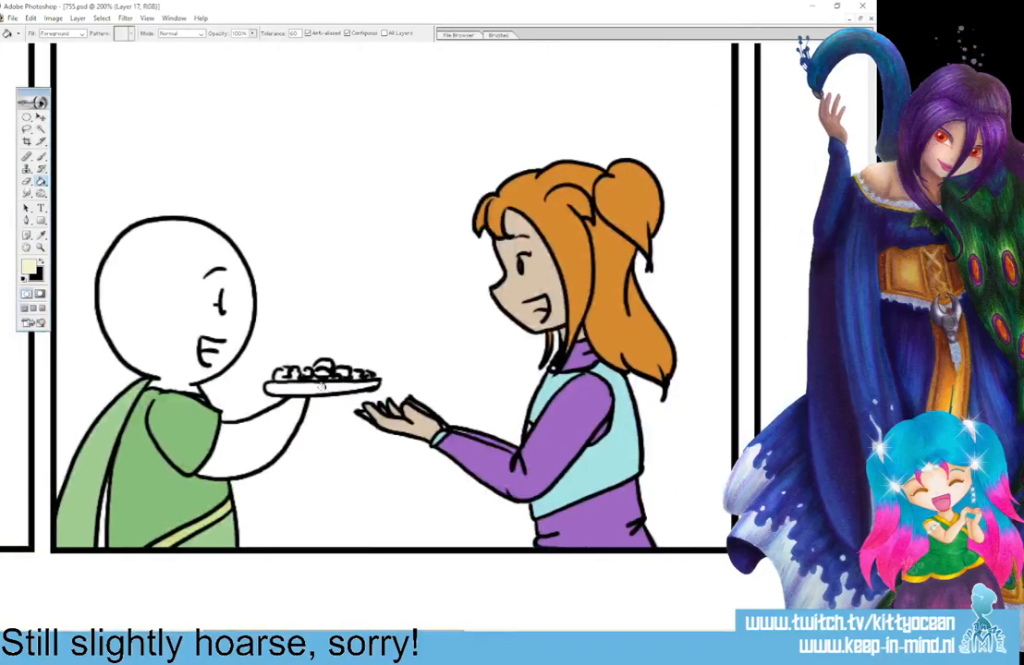
scroll(444, 592, "right", 10)
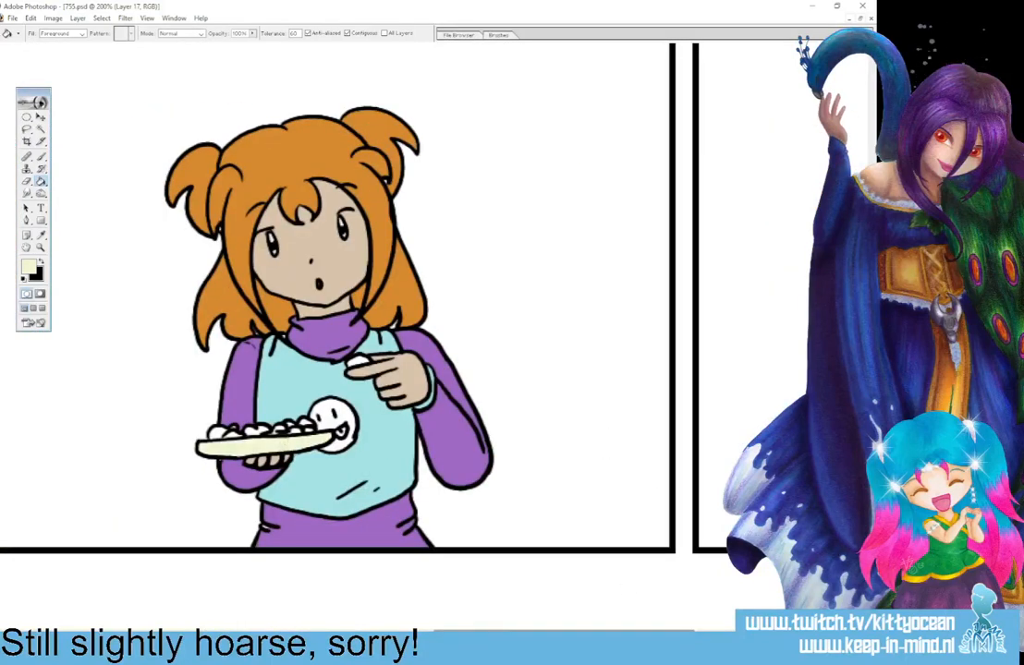
scroll(294, 450, "right", 10)
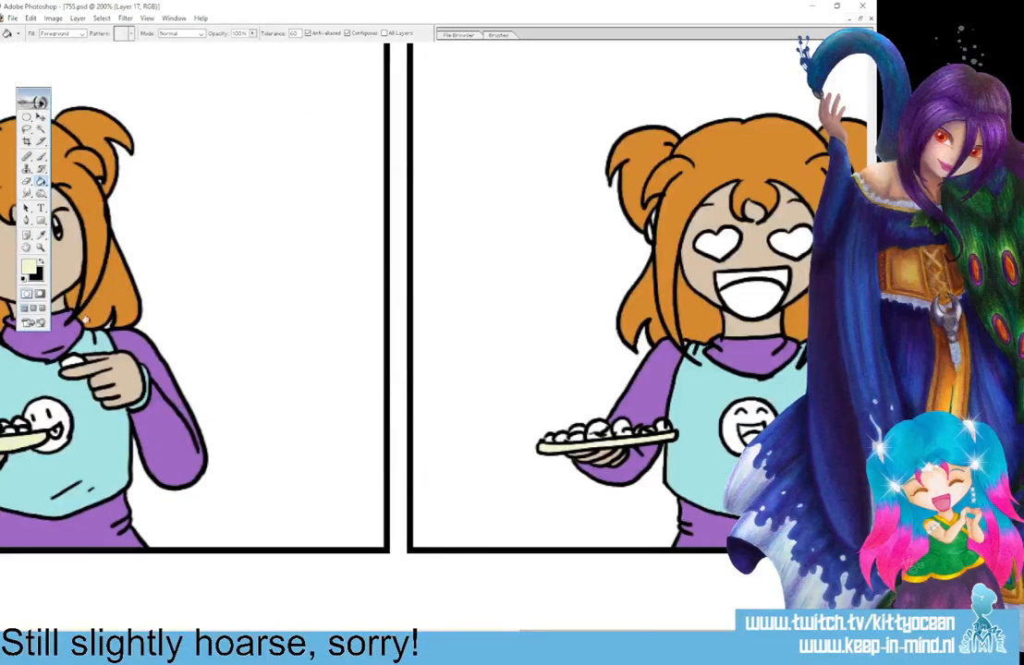
Choose the pale yellow F8FFAE and fill the smiley on the girl's top in the fourth and third panels.
left_click(27, 267)
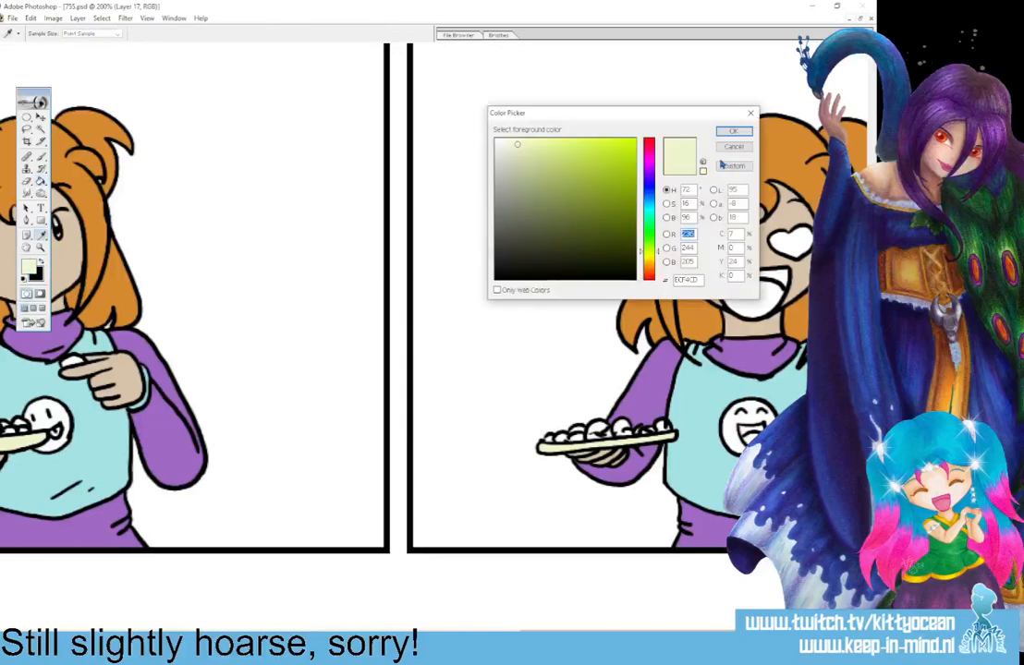
type("241")
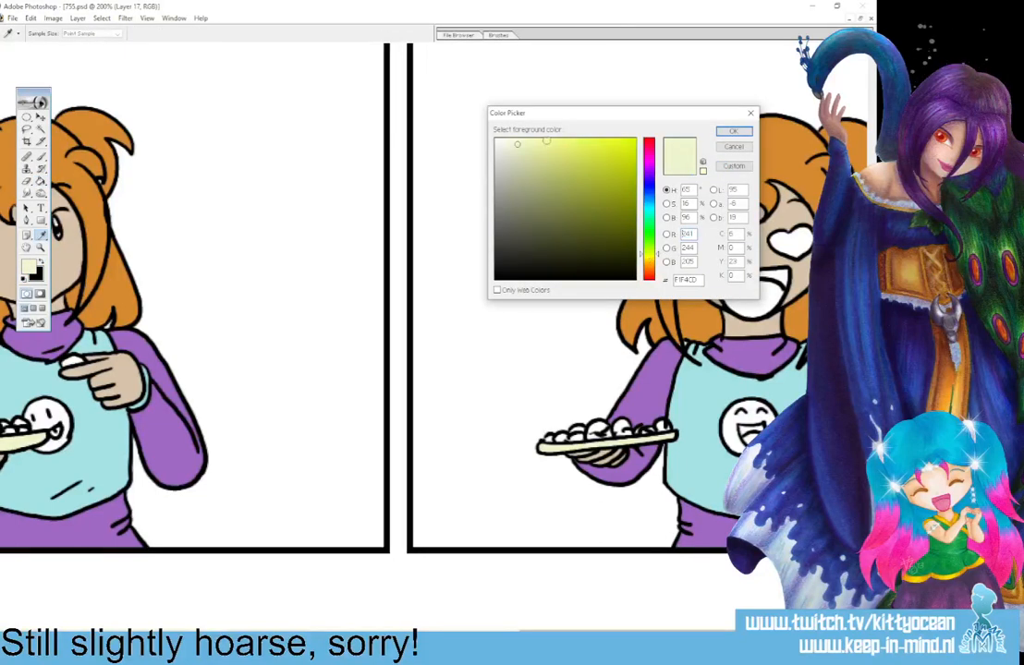
left_click(732, 132)
key("g")
left_click(751, 422)
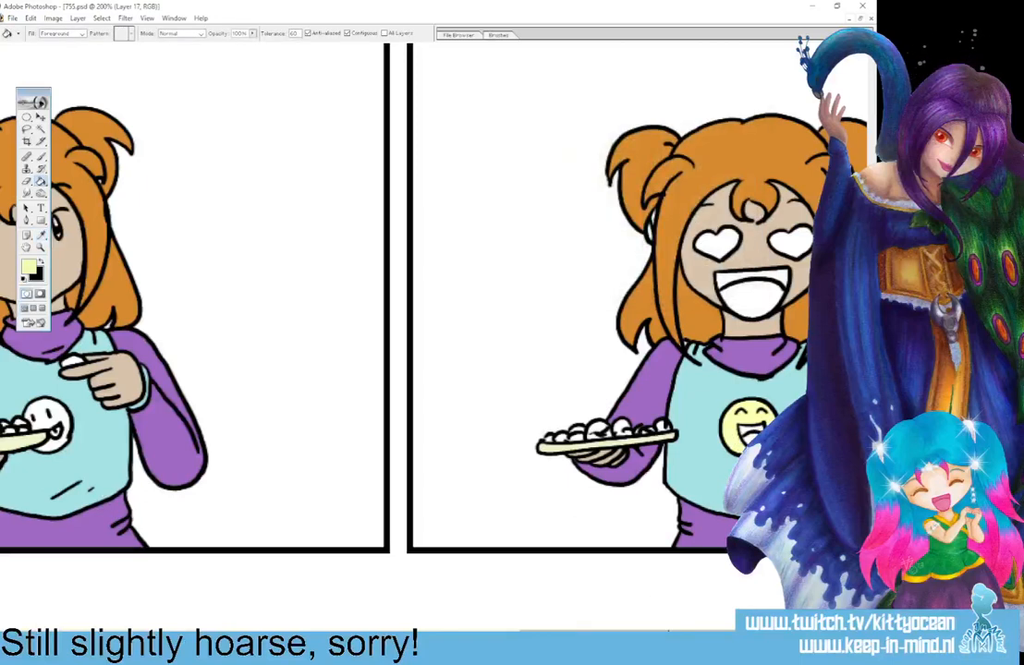
left_click_drag(566, 636, 461, 636)
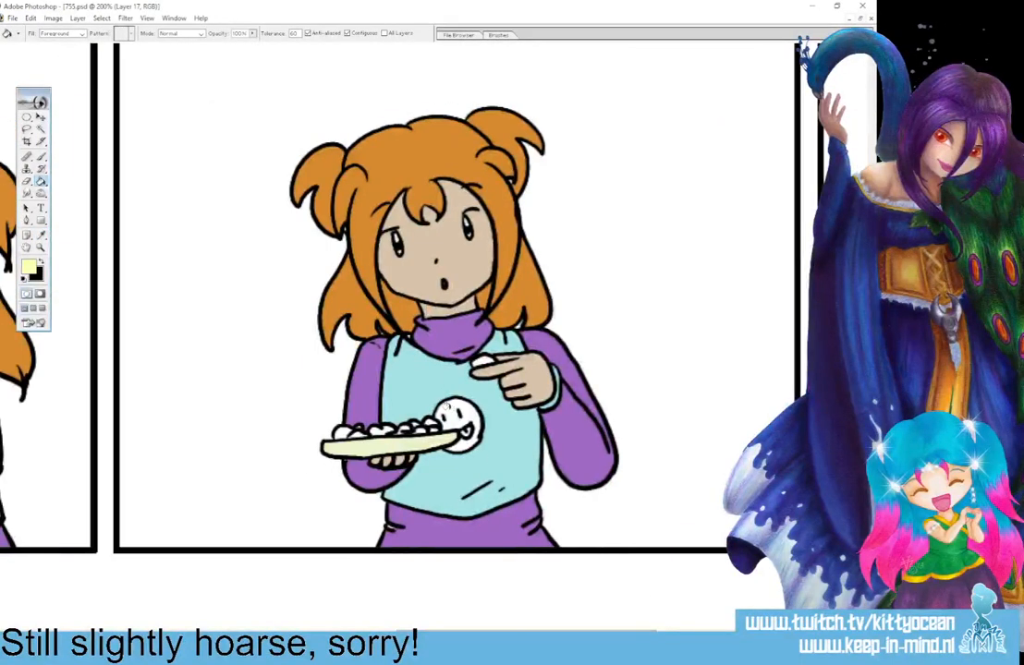
left_click(449, 412)
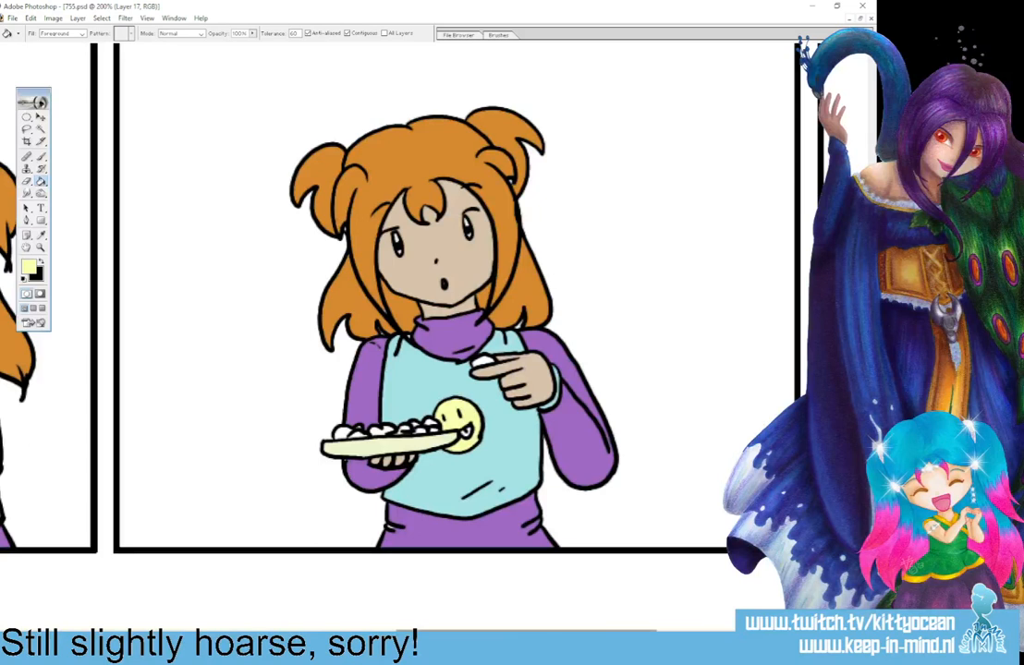
left_click_drag(480, 635, 356, 635)
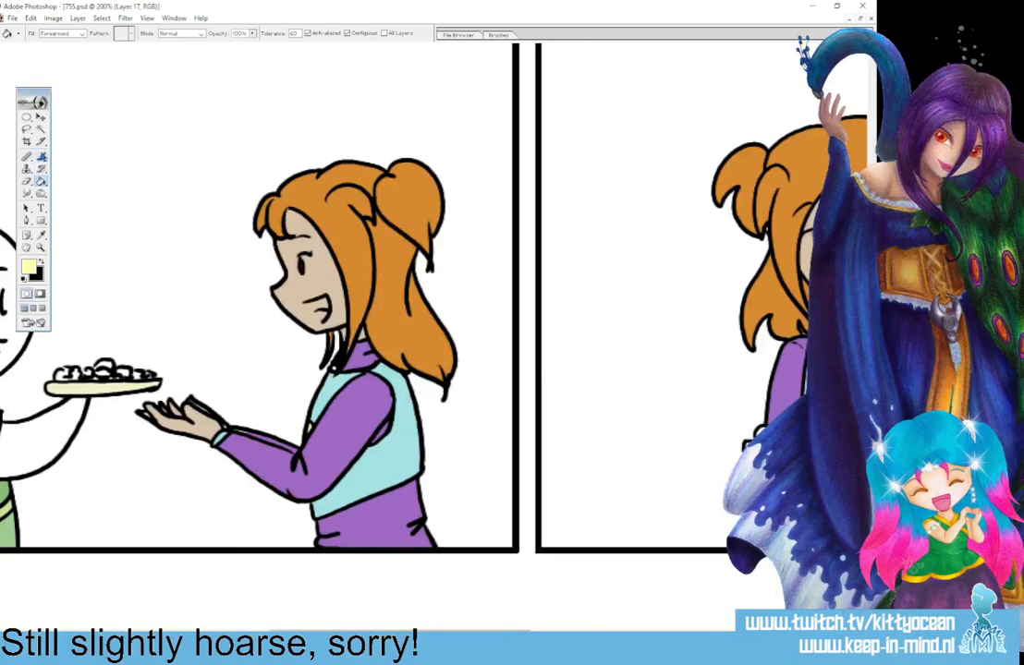
left_click(41, 158)
left_click_drag(476, 635, 589, 635)
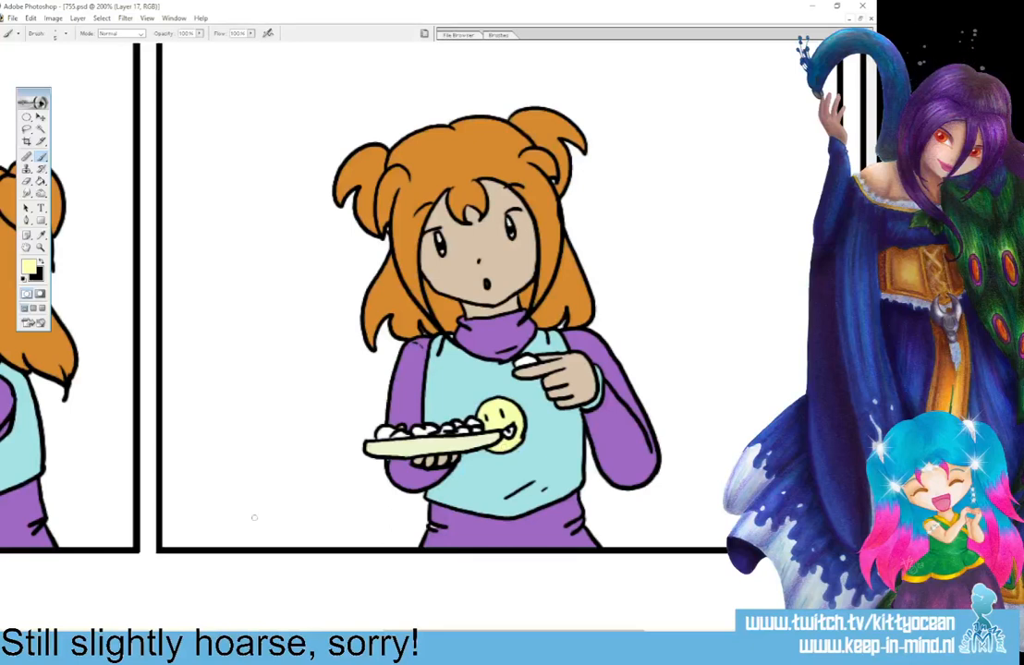
mouse_move(238, 510)
left_mouse_down()
mouse_move(273, 474)
mouse_move(318, 439)
left_mouse_up()
key("ctrl+z")
Sample the light blue of the girl's top, and set the foreground colour to white FFFFFF for the brush.
left_click(41, 265)
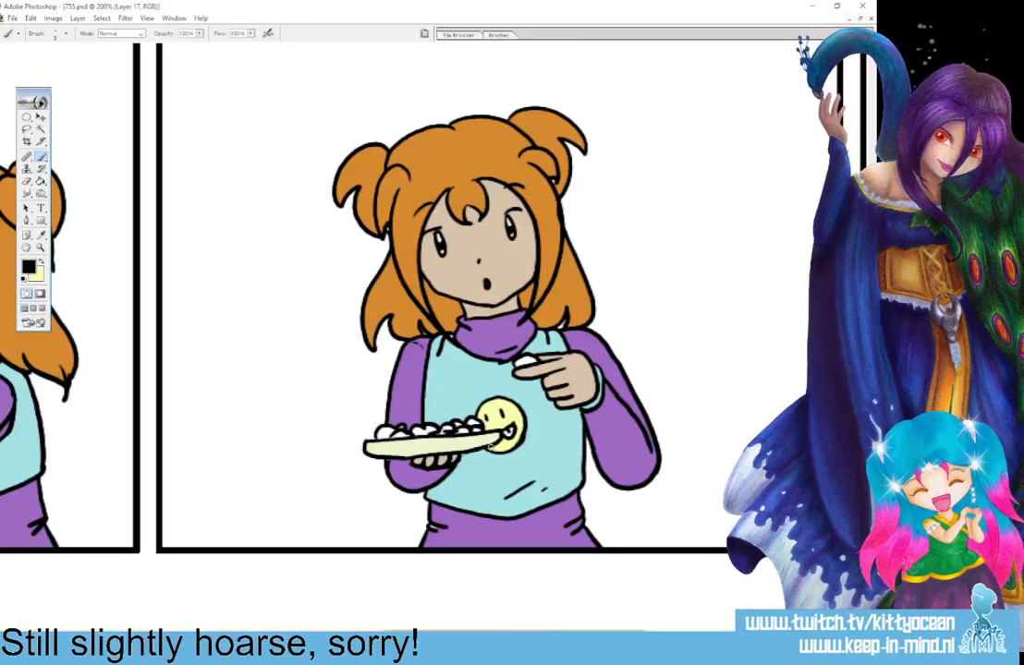
left_click(43, 235)
left_click(456, 381)
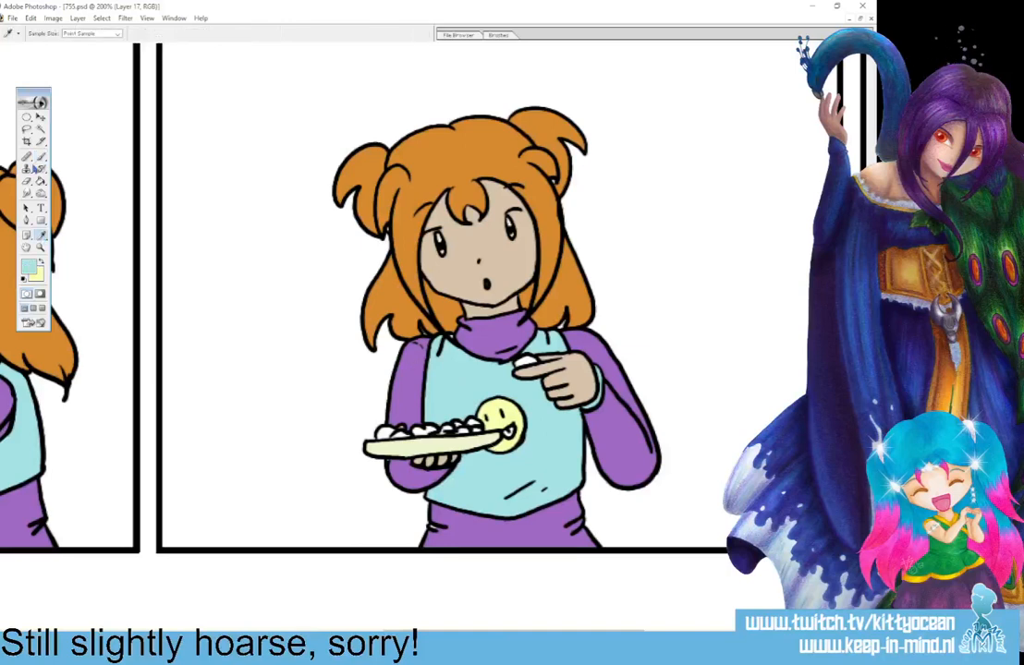
left_click(42, 158)
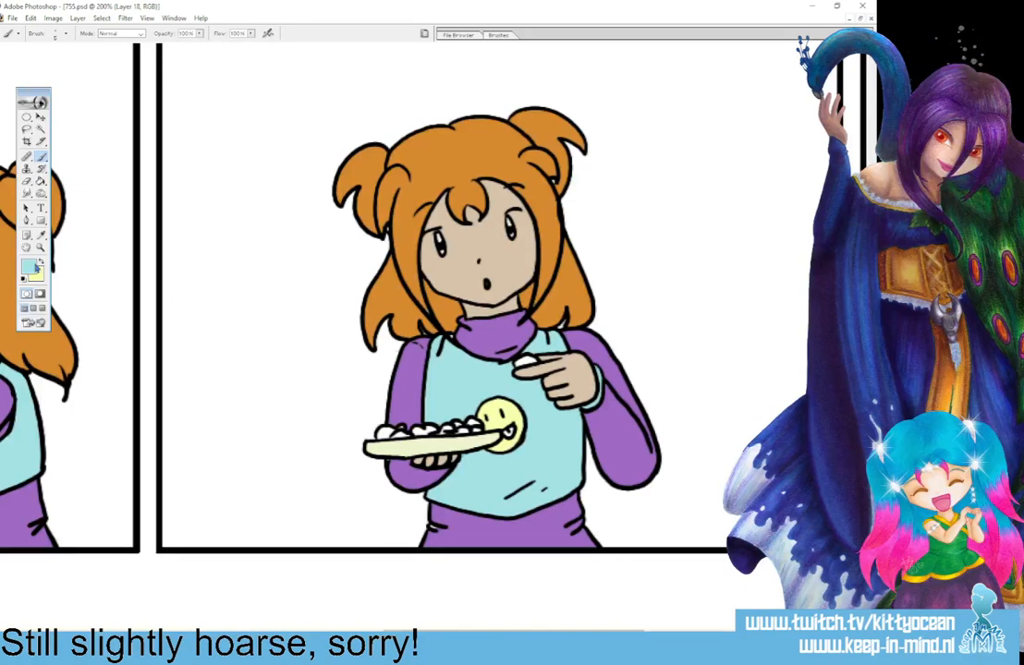
left_click(35, 265)
left_click(473, 109)
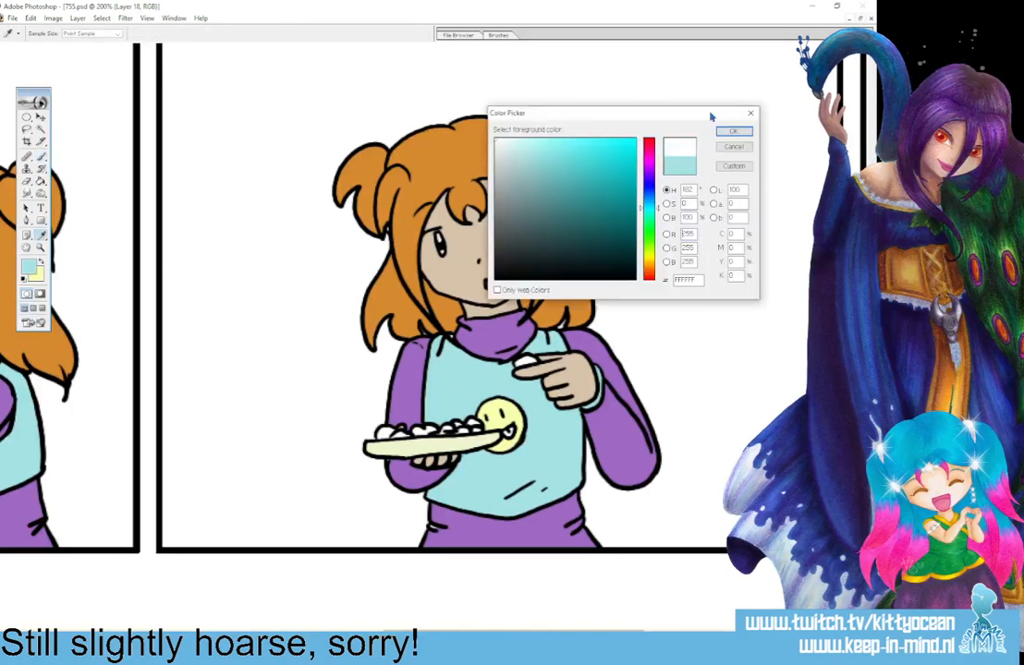
left_click(735, 132)
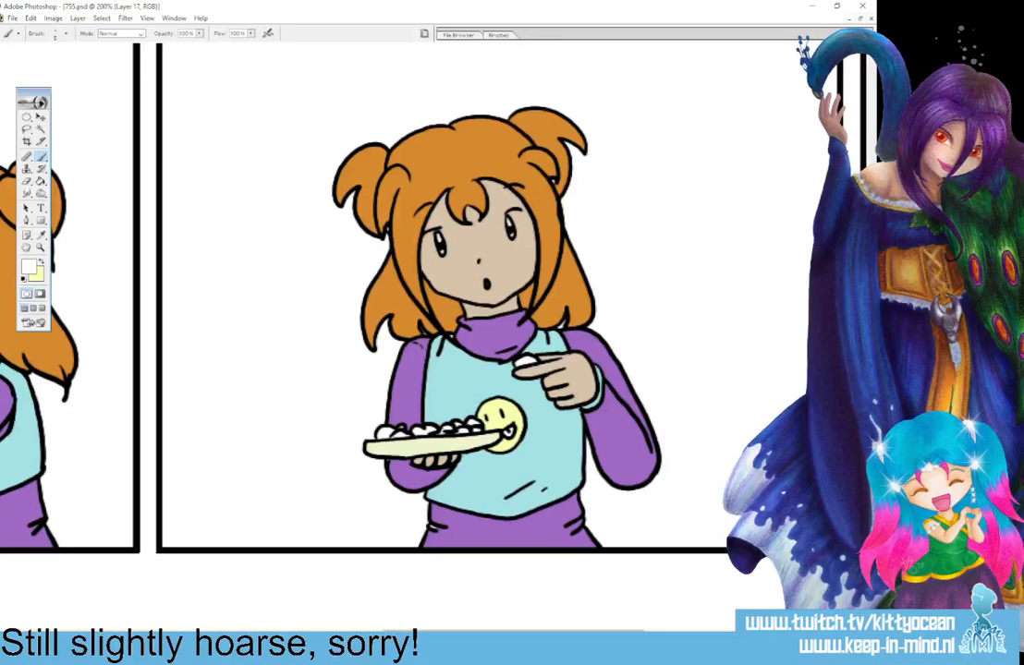
Choose the olive green A8AC78 and paint the food on the serving plate in the first panel.
left_click_drag(416, 634, 67, 600)
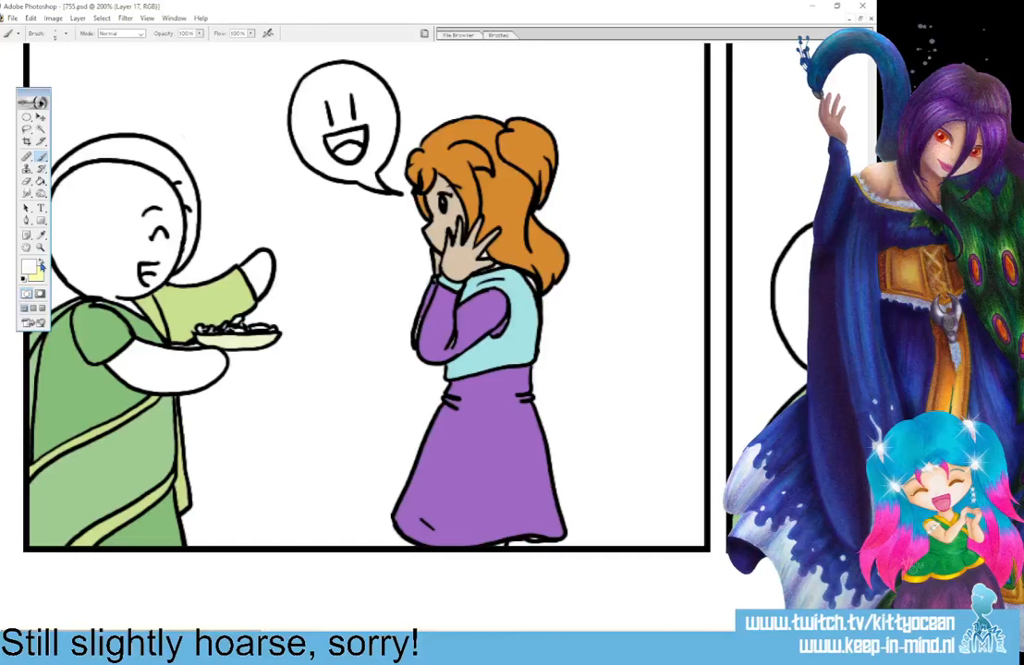
left_click(27, 266)
left_click(541, 206)
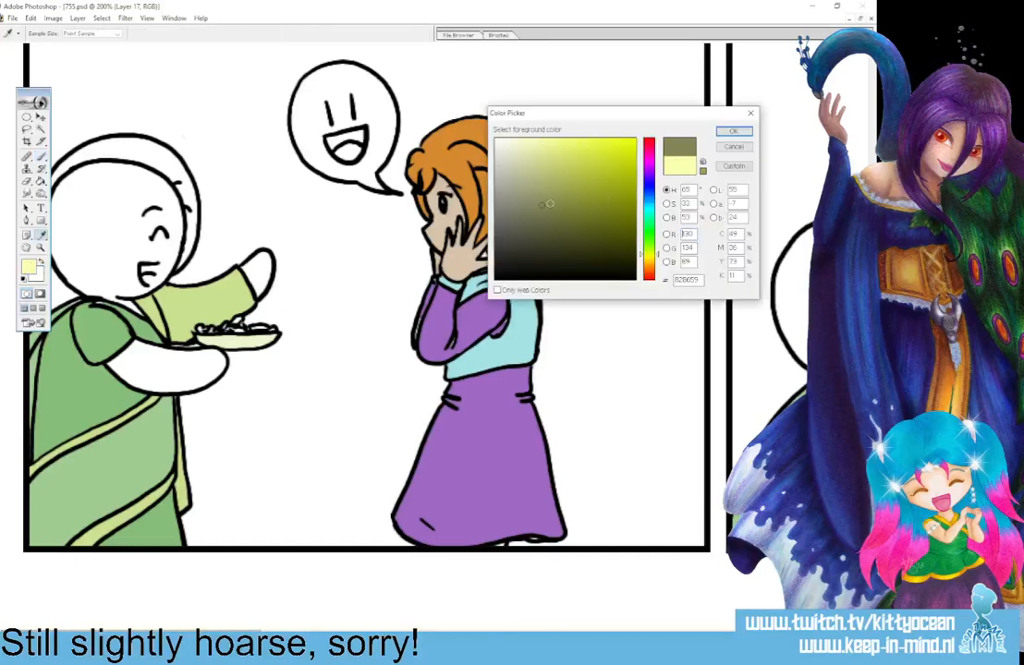
left_click(537, 183)
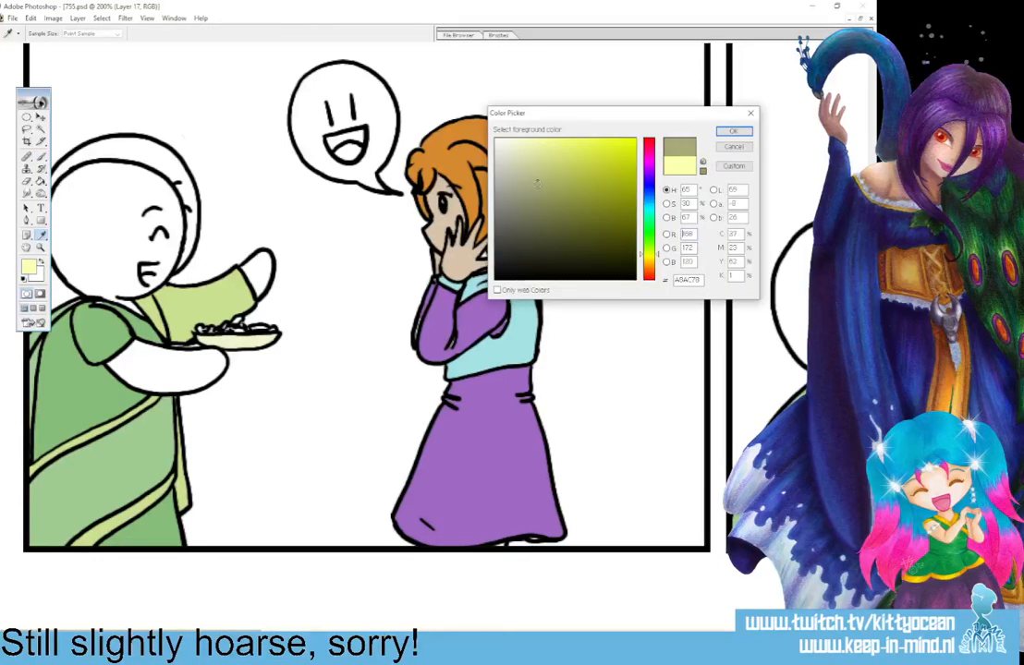
left_click(745, 134)
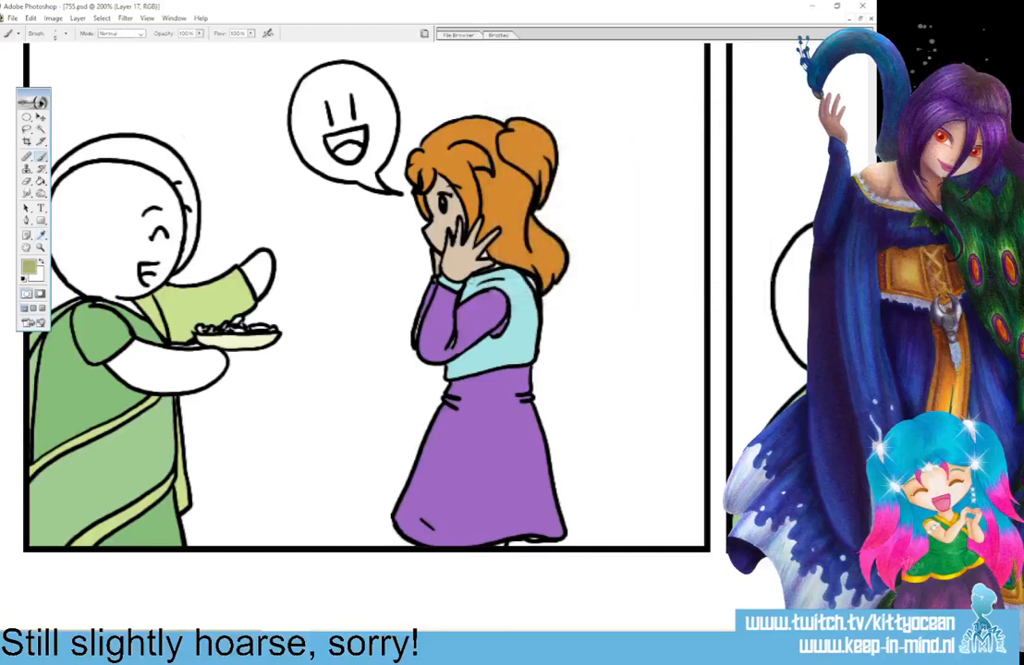
key("ctrl+plus")
key("ctrl+plus")
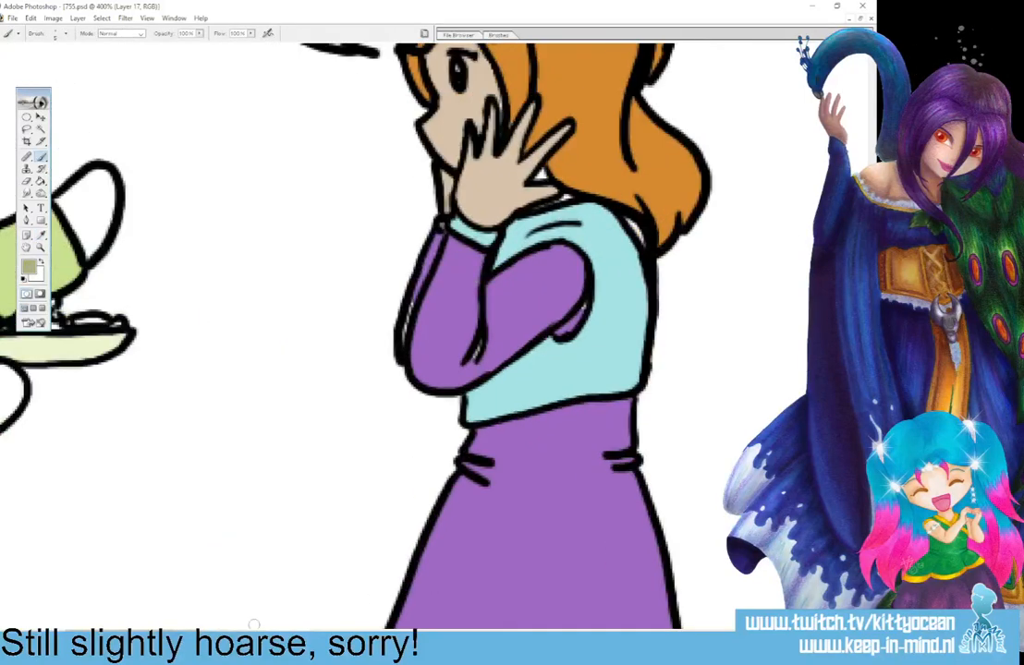
left_click_drag(139, 637, 83, 637)
mouse_move(414, 321)
left_mouse_down()
mouse_move(460, 323)
mouse_move(492, 302)
mouse_move(481, 325)
mouse_move(562, 312)
left_mouse_up()
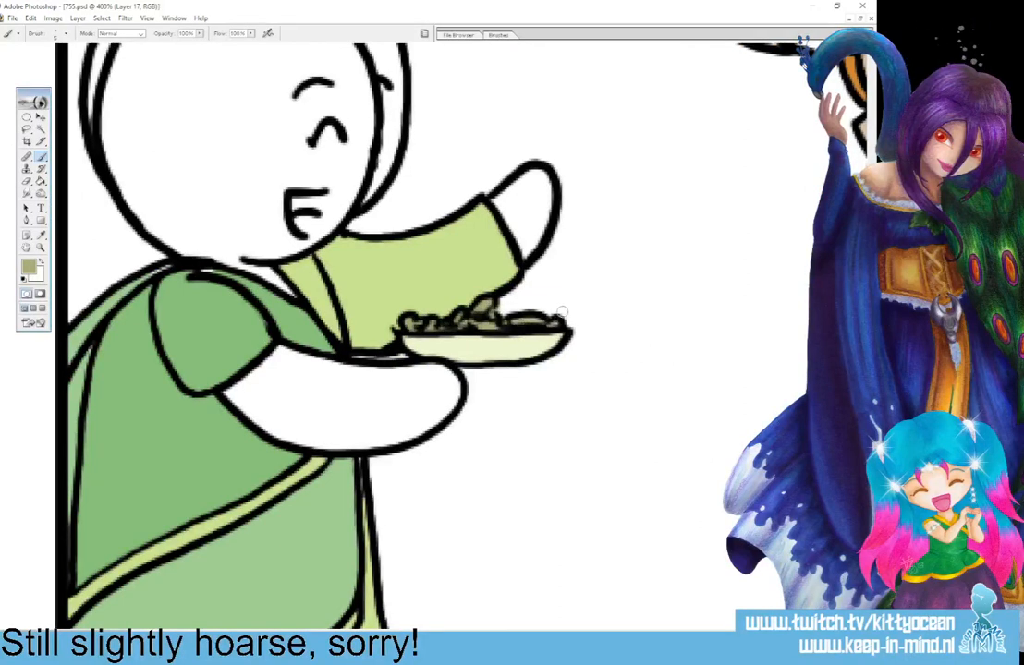
Choose a muted golden yellow and paint the food on the second panel's plate in golden yellow and olive green.
left_click(41, 261)
left_click(30, 267)
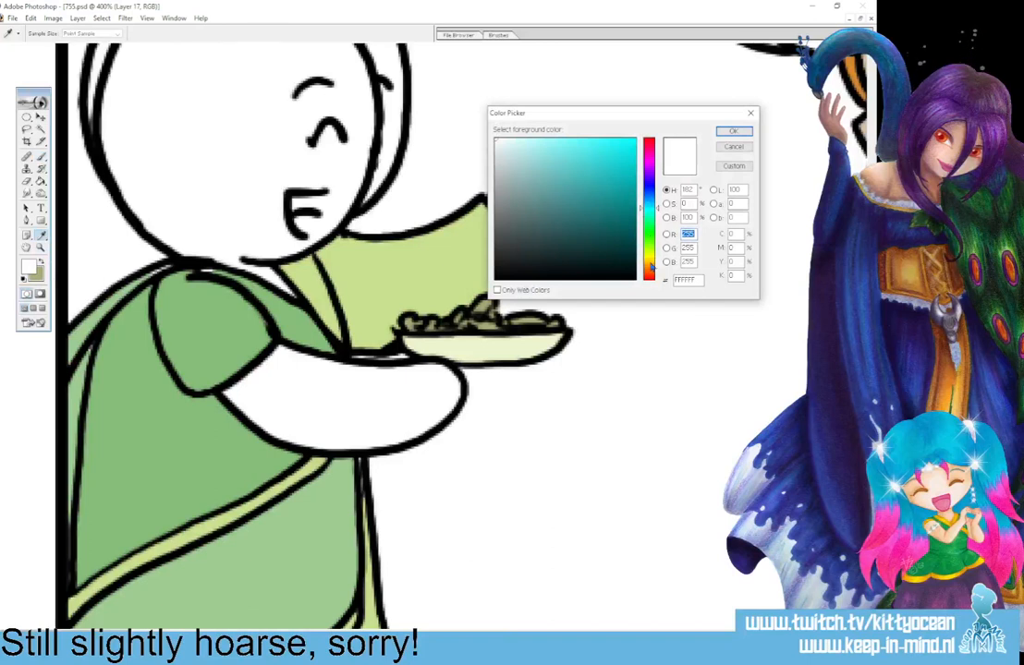
left_click_drag(550, 155, 545, 174)
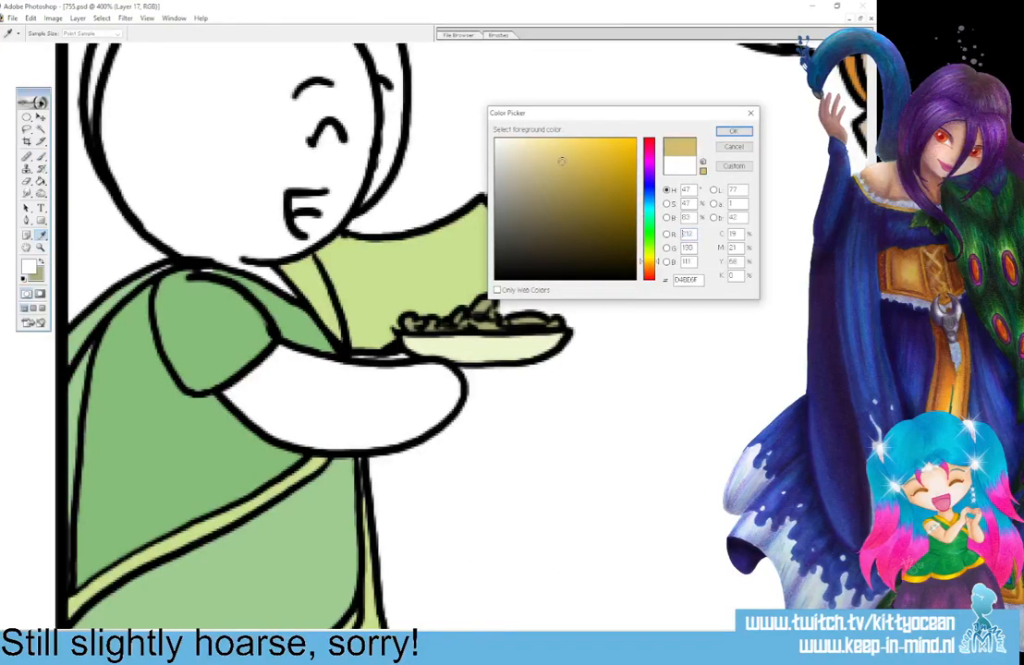
left_click(729, 132)
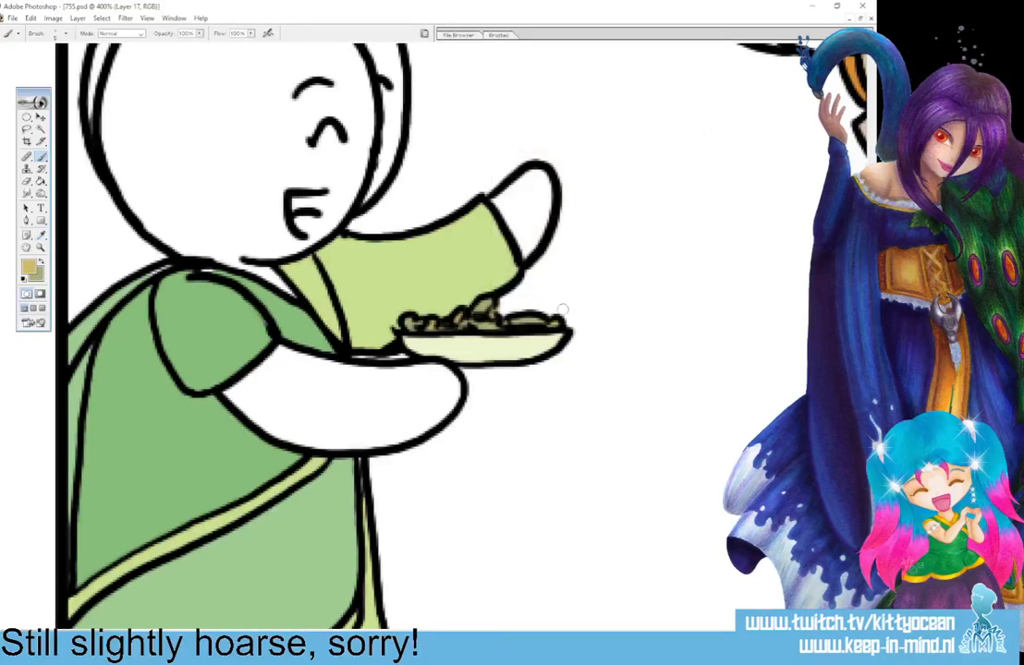
mouse_move(88, 634)
left_mouse_down()
mouse_move(320, 634)
mouse_move(299, 634)
left_mouse_up()
mouse_move(443, 402)
left_mouse_down()
mouse_move(478, 401)
mouse_move(404, 414)
left_mouse_up()
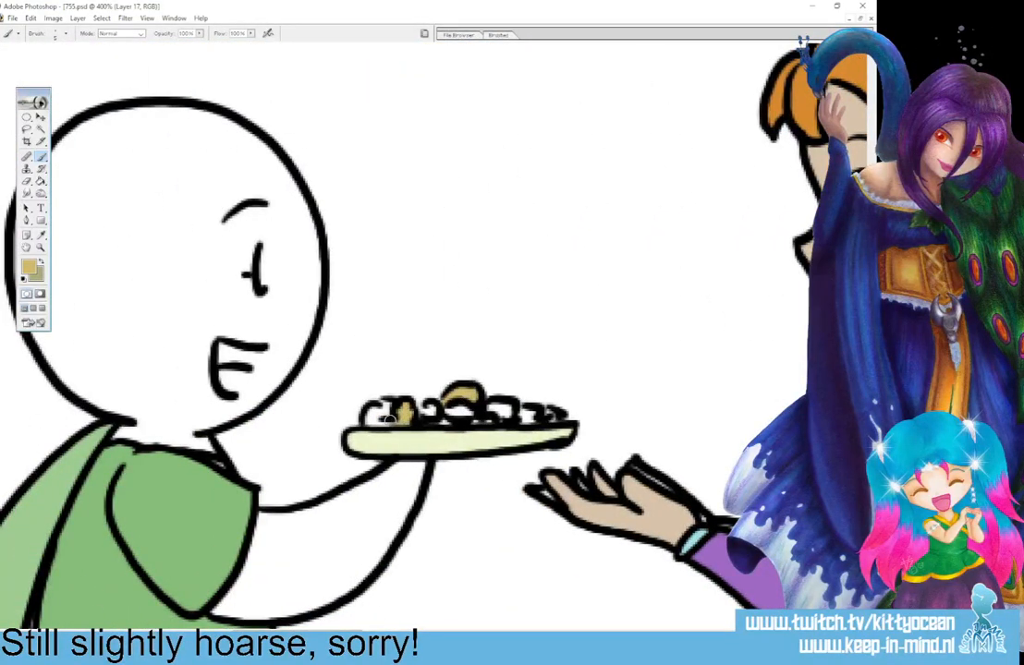
left_click_drag(495, 408, 509, 412)
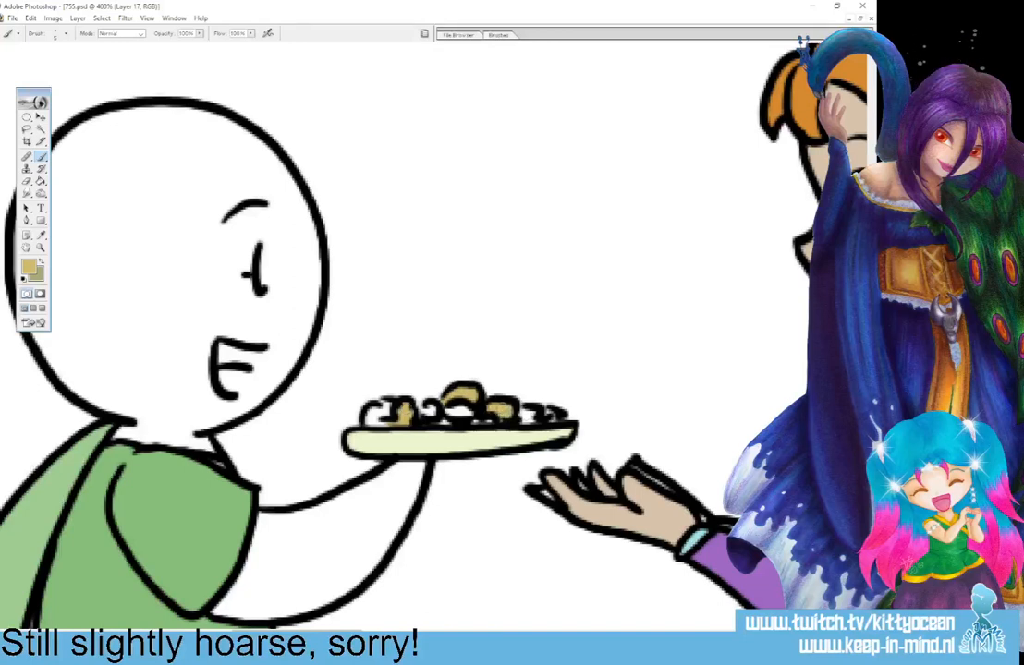
left_click(42, 262)
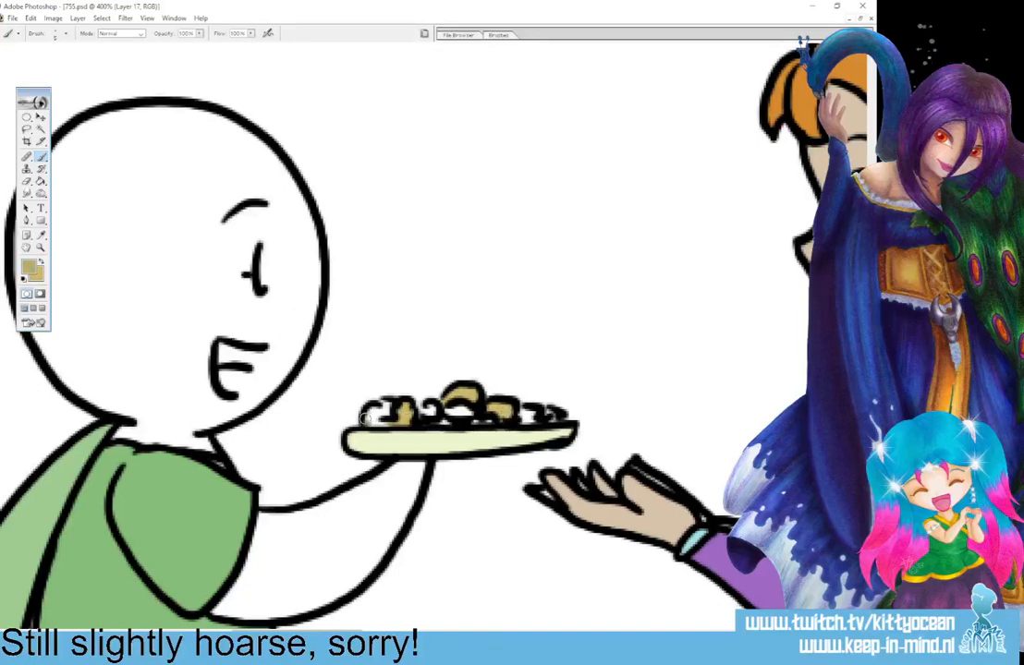
mouse_move(368, 421)
left_mouse_down()
mouse_move(432, 407)
mouse_move(427, 414)
mouse_move(466, 417)
mouse_move(439, 422)
mouse_move(490, 418)
left_mouse_up()
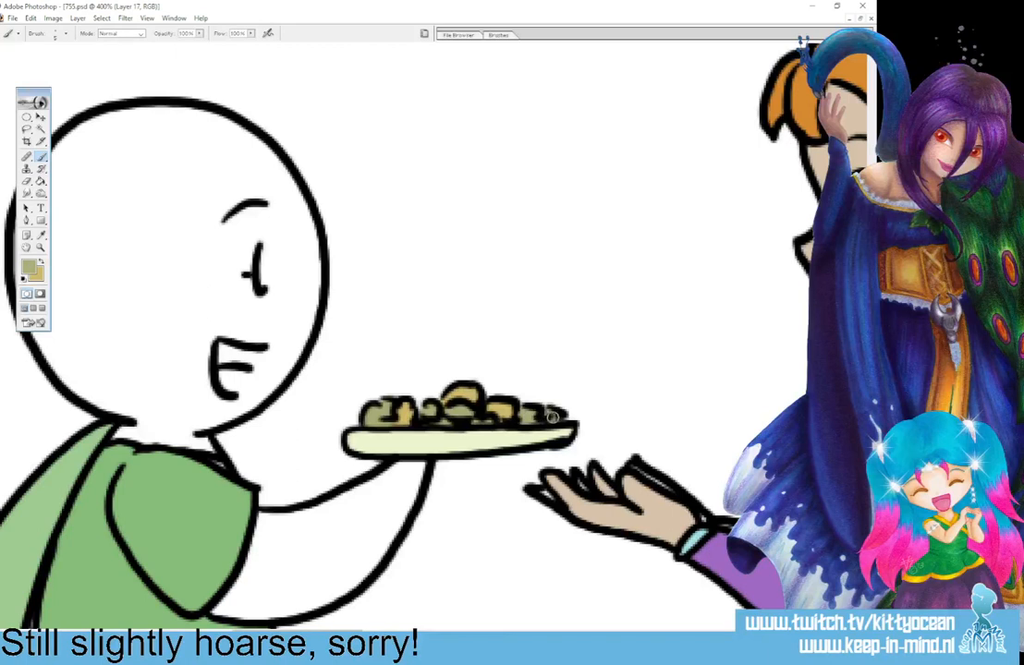
Paint the third panel's plate of food in olive green and golden yellow, and the piece in the girl's hand golden yellow.
left_click_drag(330, 630, 529, 630)
mouse_move(463, 532)
left_mouse_down()
mouse_move(516, 537)
mouse_move(533, 523)
mouse_move(616, 514)
left_mouse_up()
left_click_drag(625, 528, 617, 528)
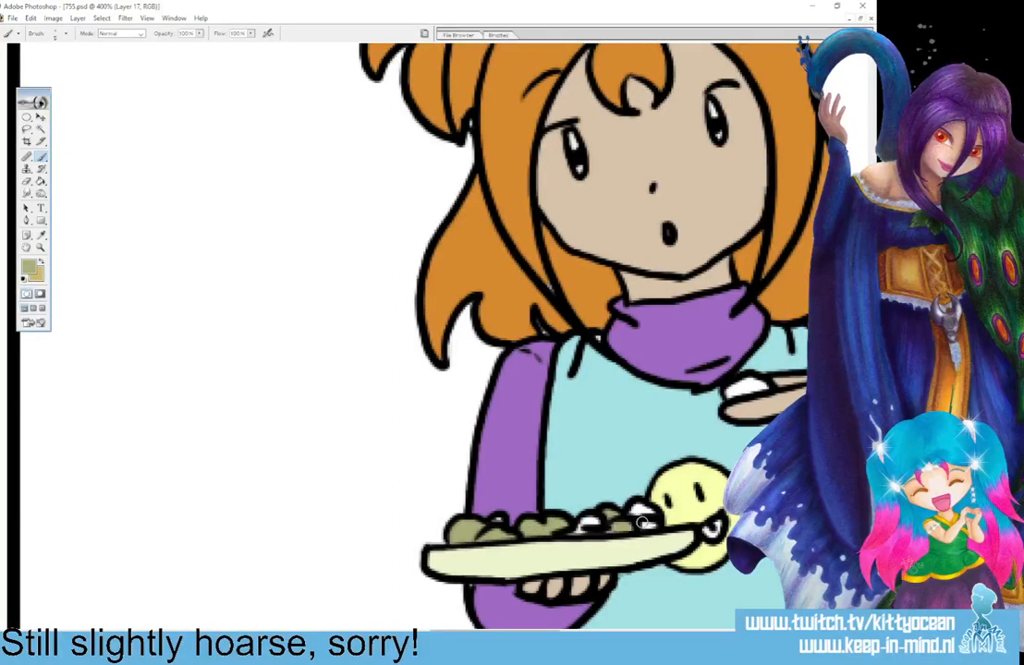
left_click(40, 265)
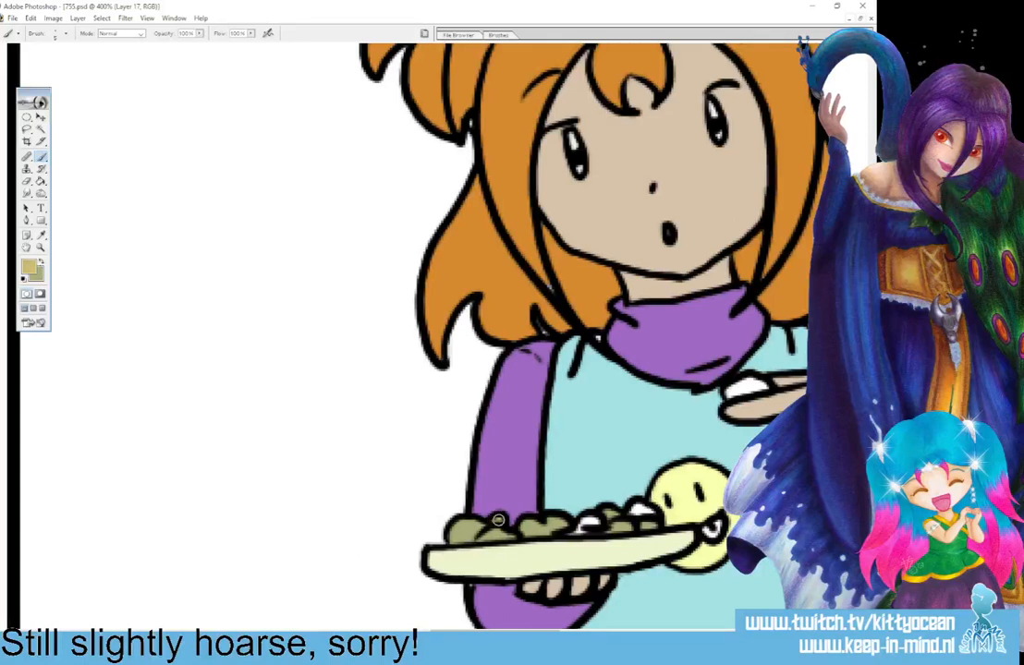
left_click_drag(572, 534, 653, 509)
left_click_drag(517, 629, 566, 629)
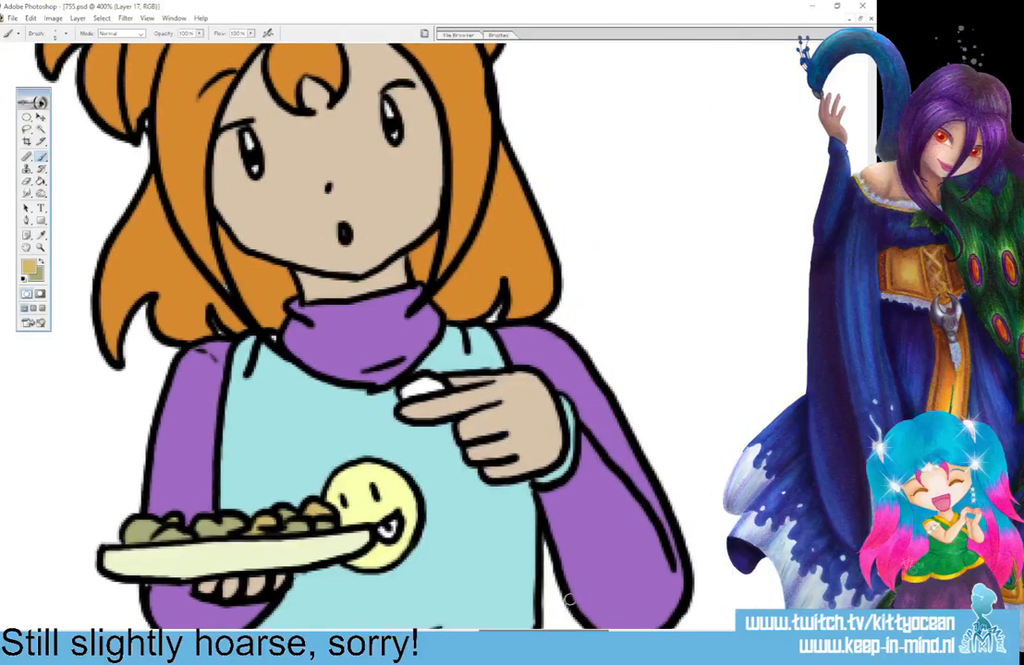
mouse_move(426, 379)
left_mouse_down()
mouse_move(403, 393)
mouse_move(427, 384)
mouse_move(416, 388)
left_mouse_up()
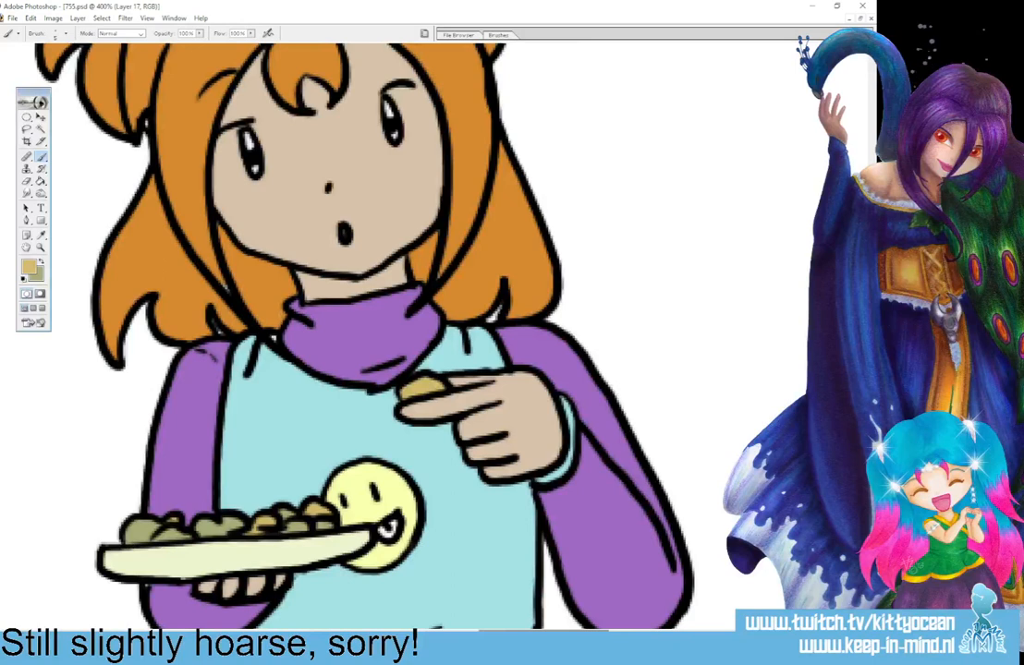
Paint the food on the fourth panel's plate in golden yellow and olive green.
mouse_move(521, 630)
left_mouse_down()
mouse_move(680, 630)
mouse_move(665, 630)
left_mouse_up()
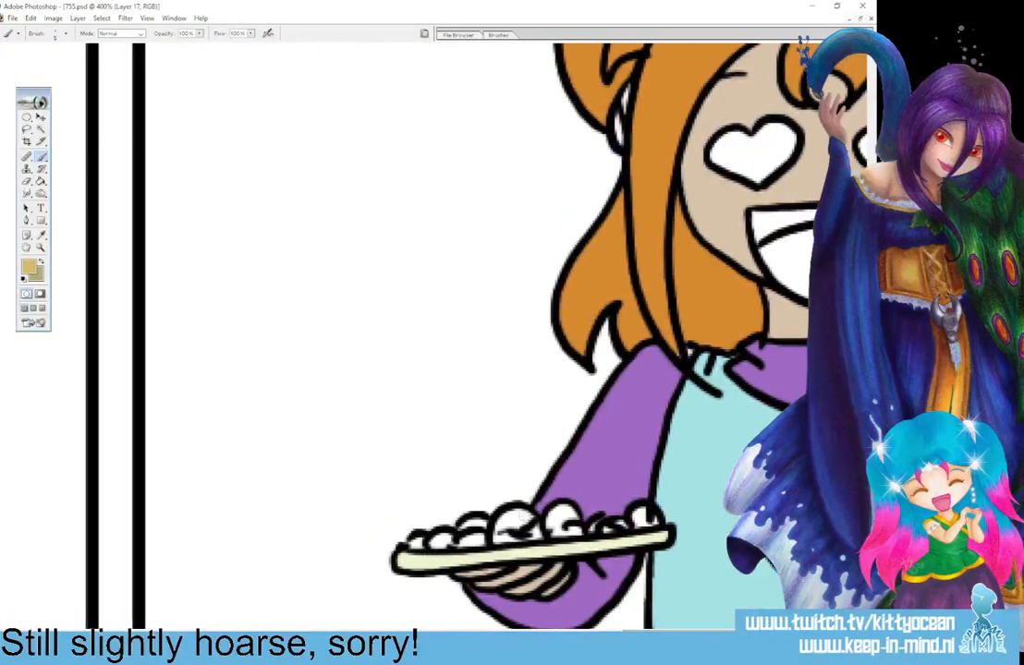
left_click_drag(507, 525, 520, 519)
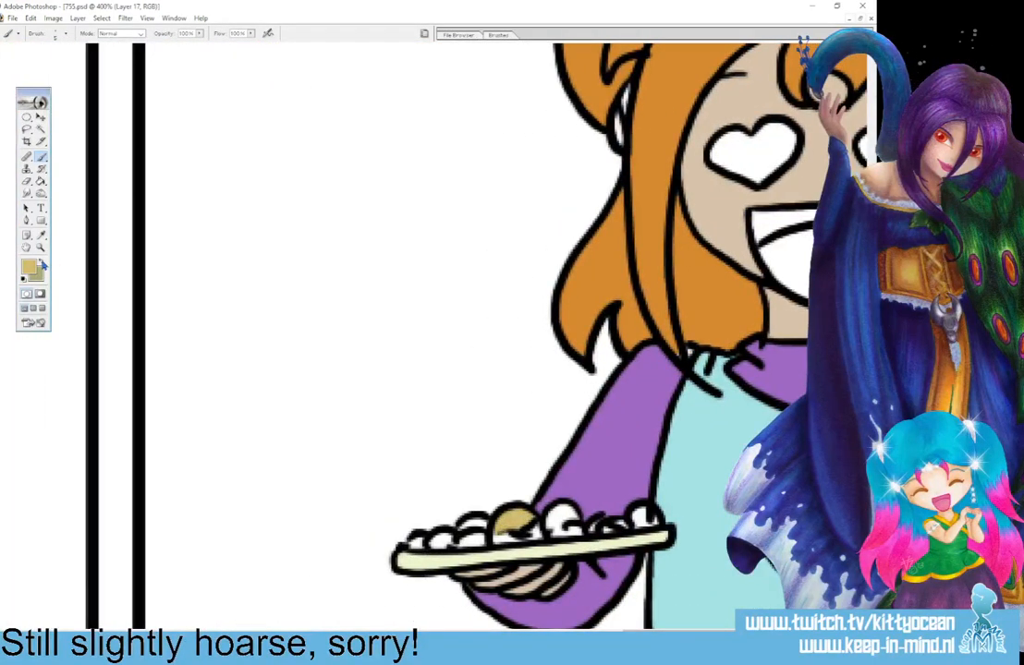
left_click(41, 263)
left_click_drag(491, 537, 562, 520)
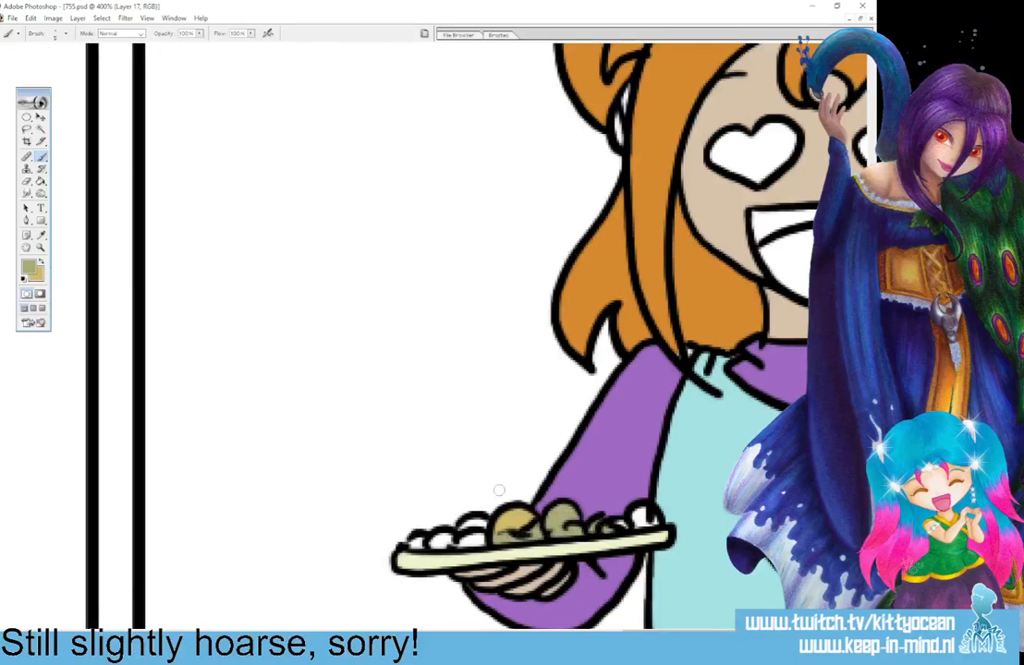
mouse_move(465, 529)
left_mouse_down()
mouse_move(484, 523)
mouse_move(444, 536)
left_mouse_up()
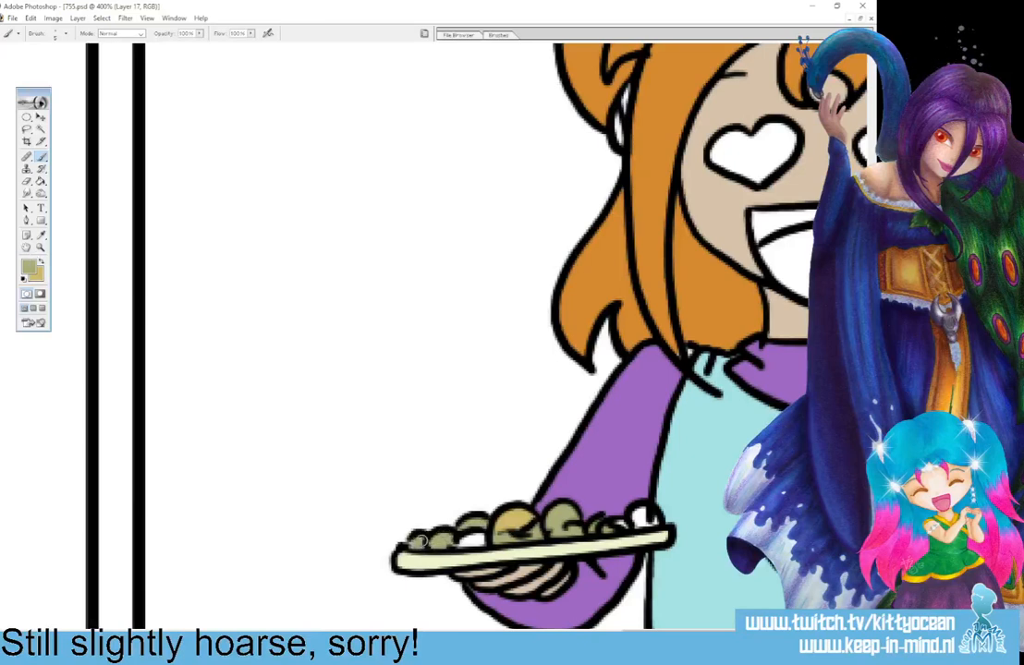
left_click(41, 261)
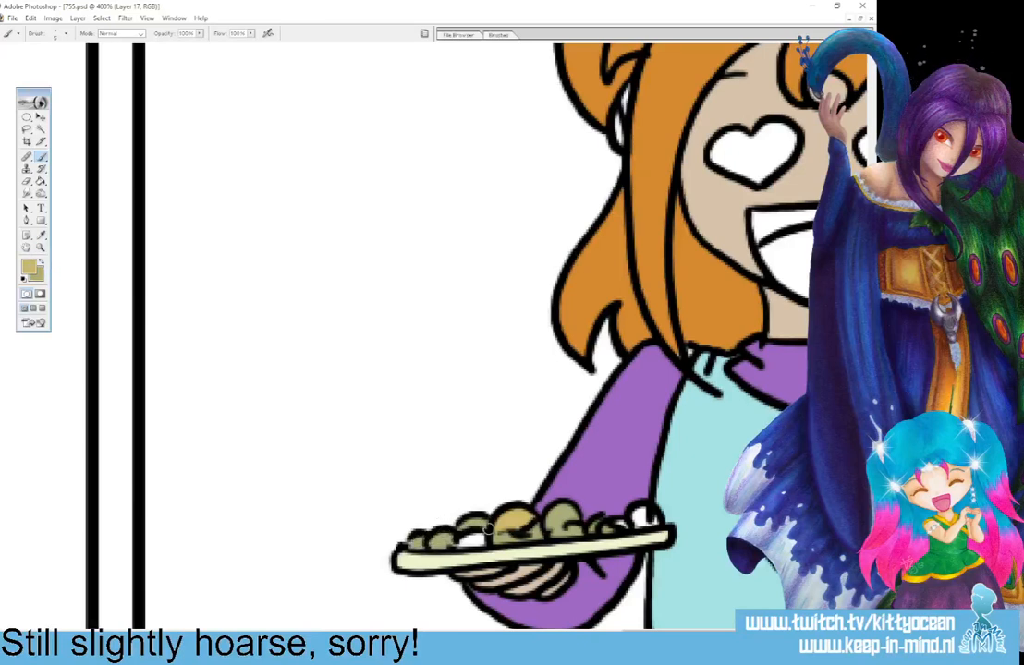
left_click_drag(488, 529, 473, 537)
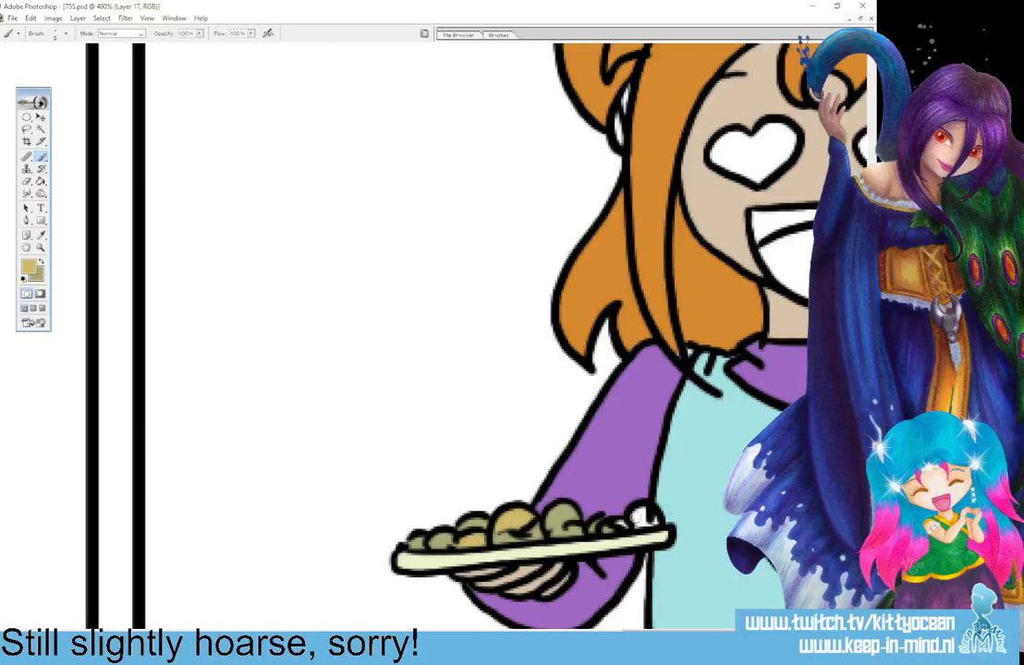
left_click_drag(633, 521, 650, 518)
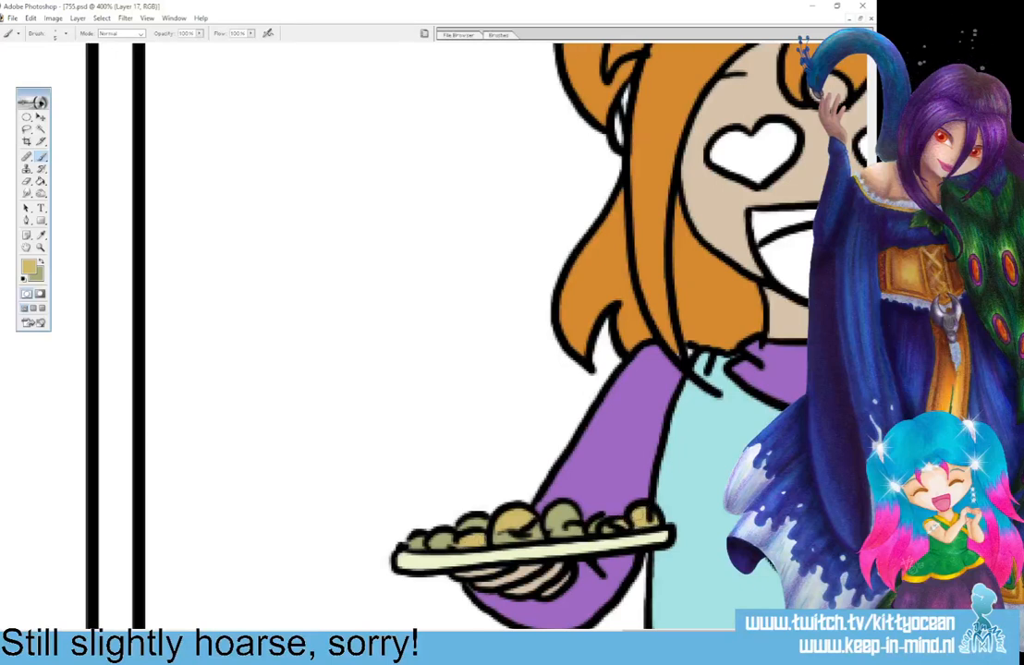
Choose a dark pink and fill the upper part of the girl's open mouth in the fourth panel.
left_click(29, 267)
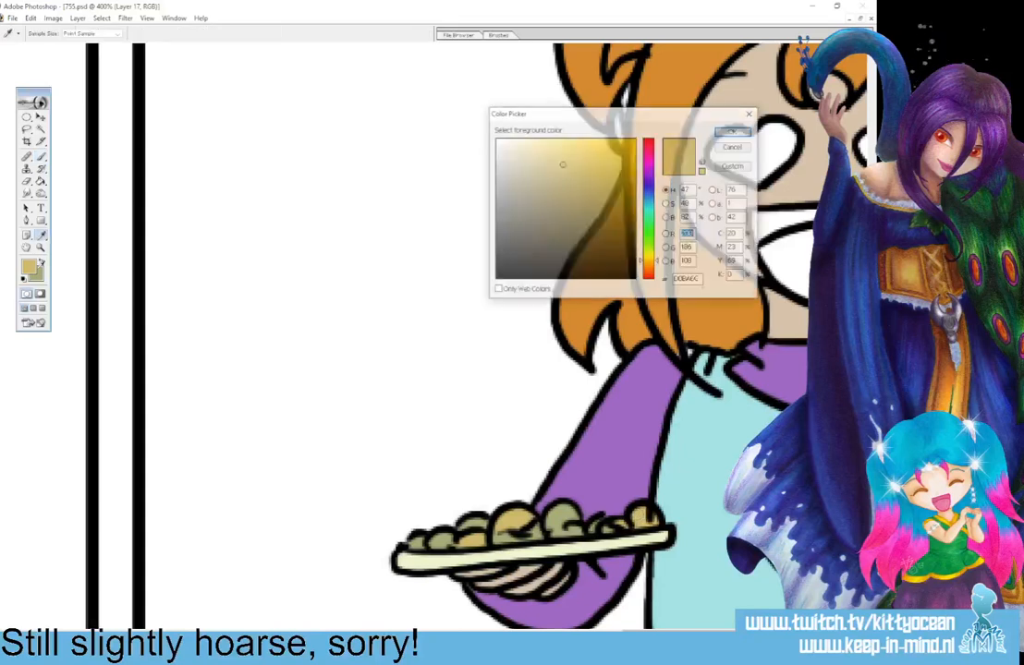
left_click(648, 152)
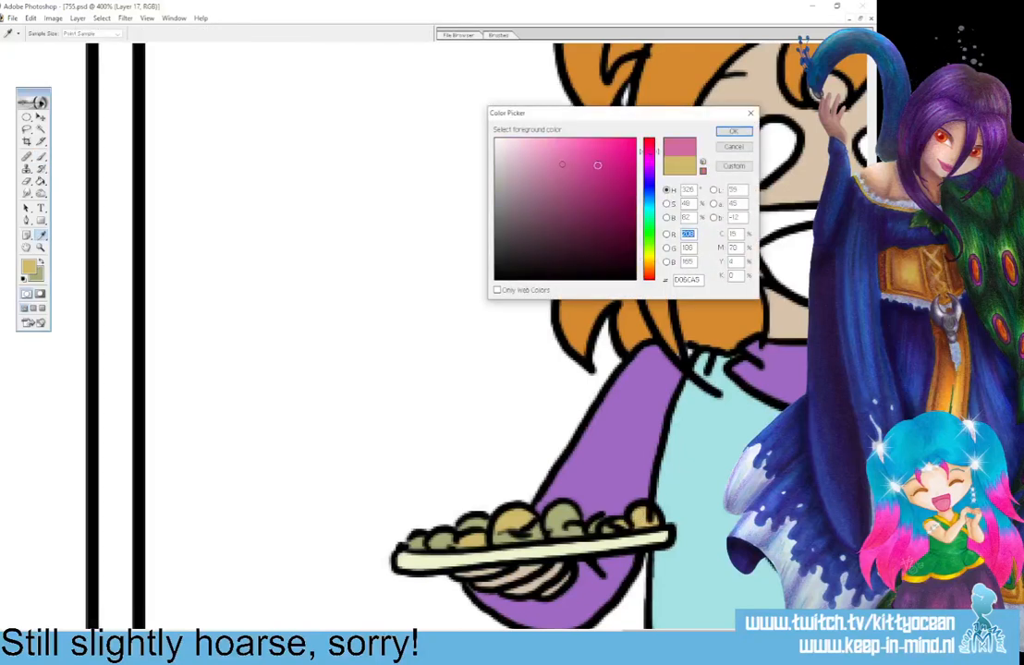
left_click(597, 166)
left_click(732, 131)
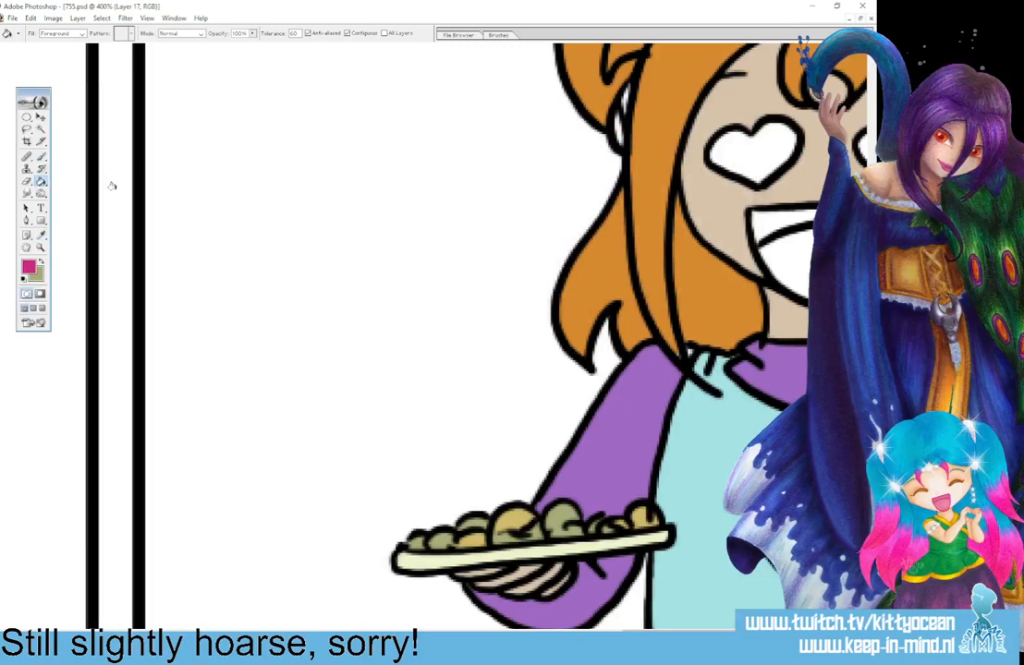
left_click(760, 217)
Paint the shirt smiley's mouth in the third panel and the girl's open mouth in the second panel dark pink.
mouse_move(682, 634)
left_mouse_down()
mouse_move(353, 634)
mouse_move(505, 634)
left_mouse_up()
left_click(42, 158)
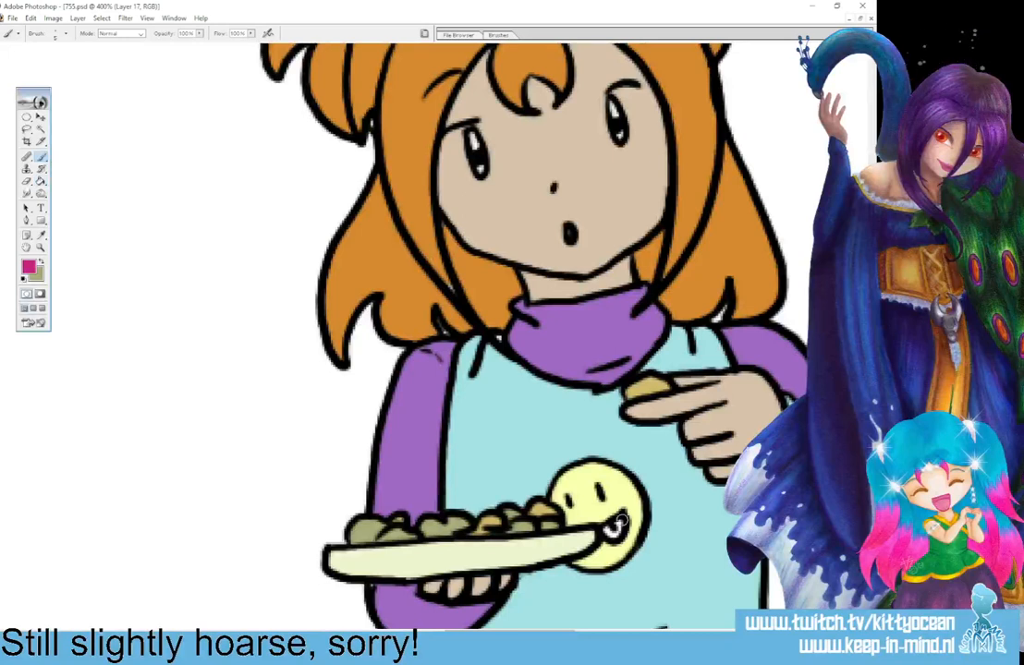
left_click_drag(615, 525, 611, 532)
left_click_drag(544, 634, 402, 634)
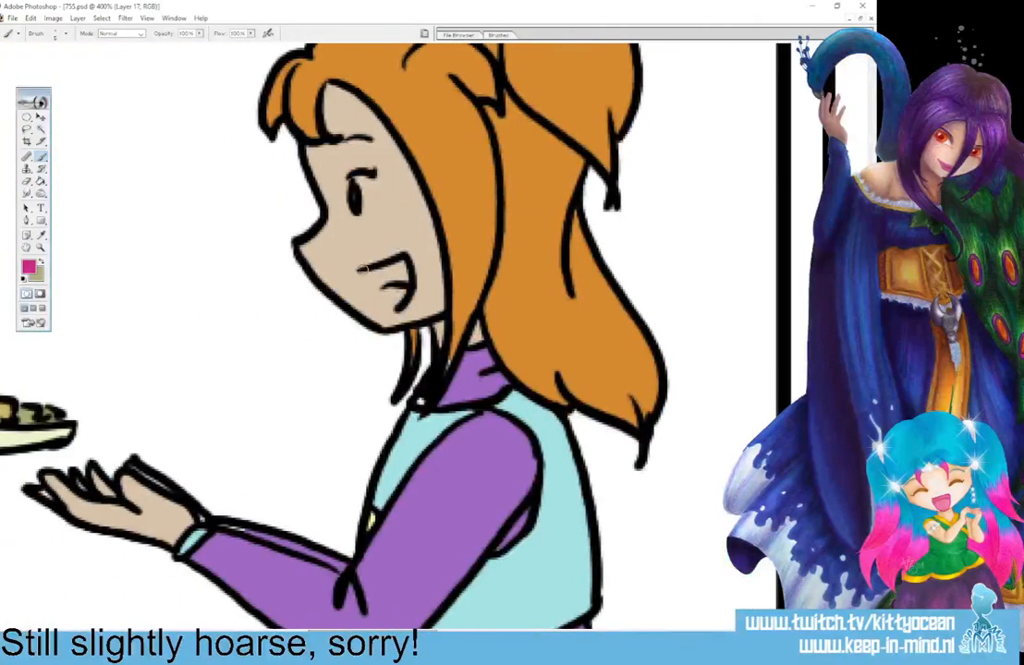
mouse_move(368, 268)
left_mouse_down()
mouse_move(397, 278)
mouse_move(390, 285)
left_mouse_up()
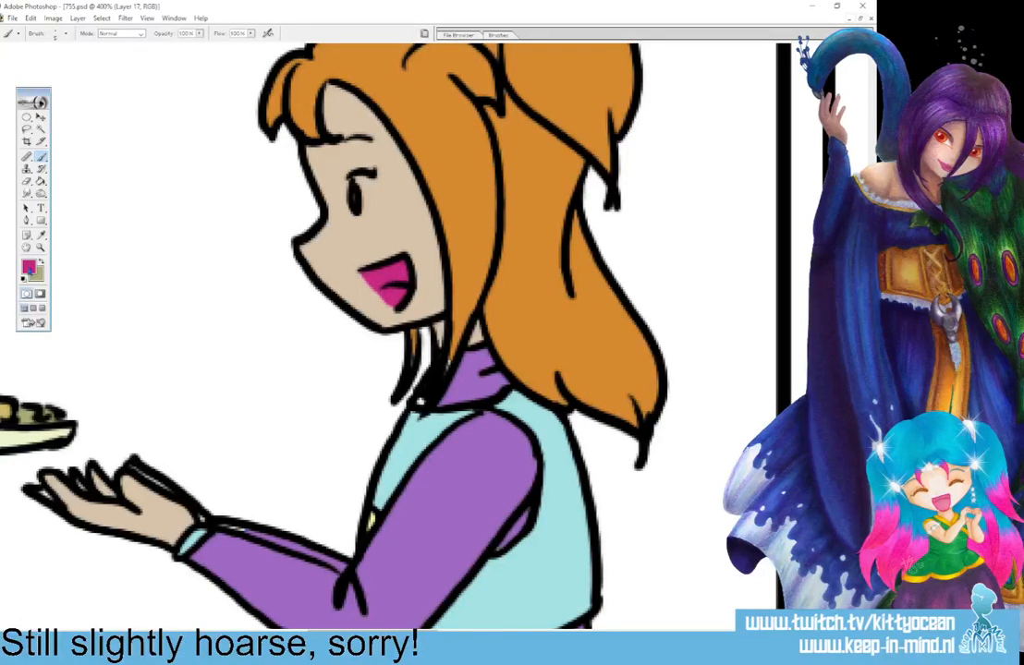
Choose a lighter pink and colour the girl's tongue in the second panel and the girl's and shirt smiley's tongues in the fourth.
left_click(31, 270)
left_click(593, 158)
left_click(733, 131)
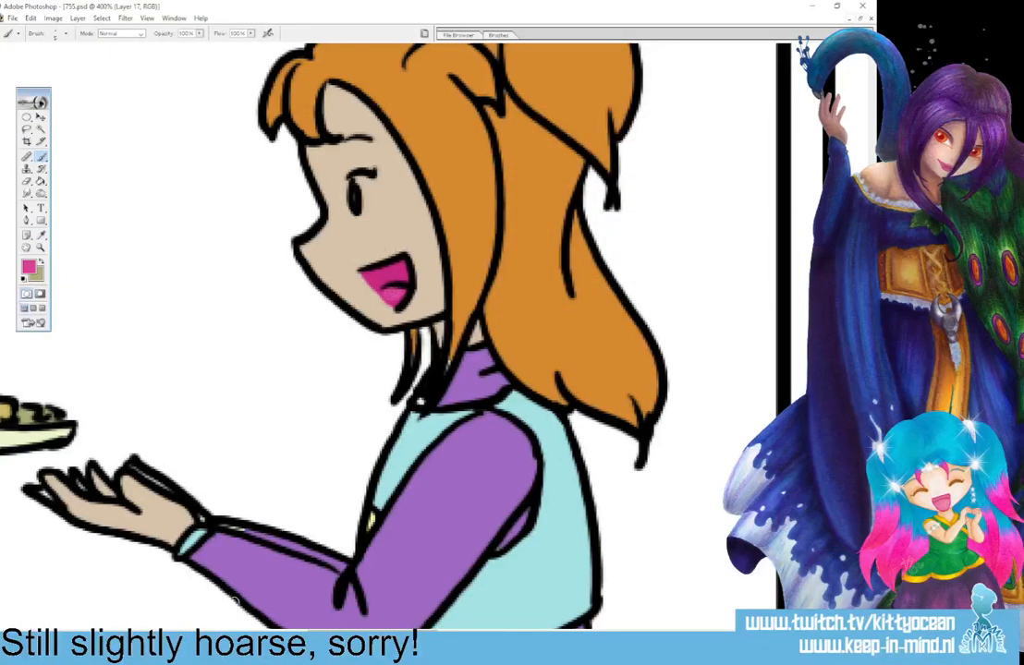
left_click_drag(413, 633, 775, 632)
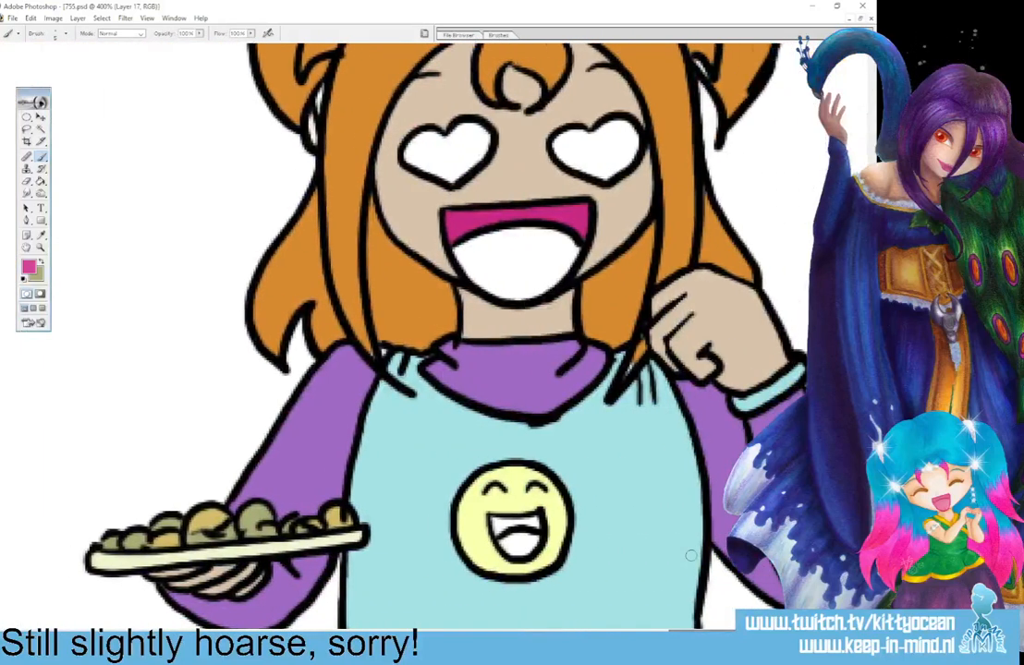
left_click(41, 181)
left_click(504, 259)
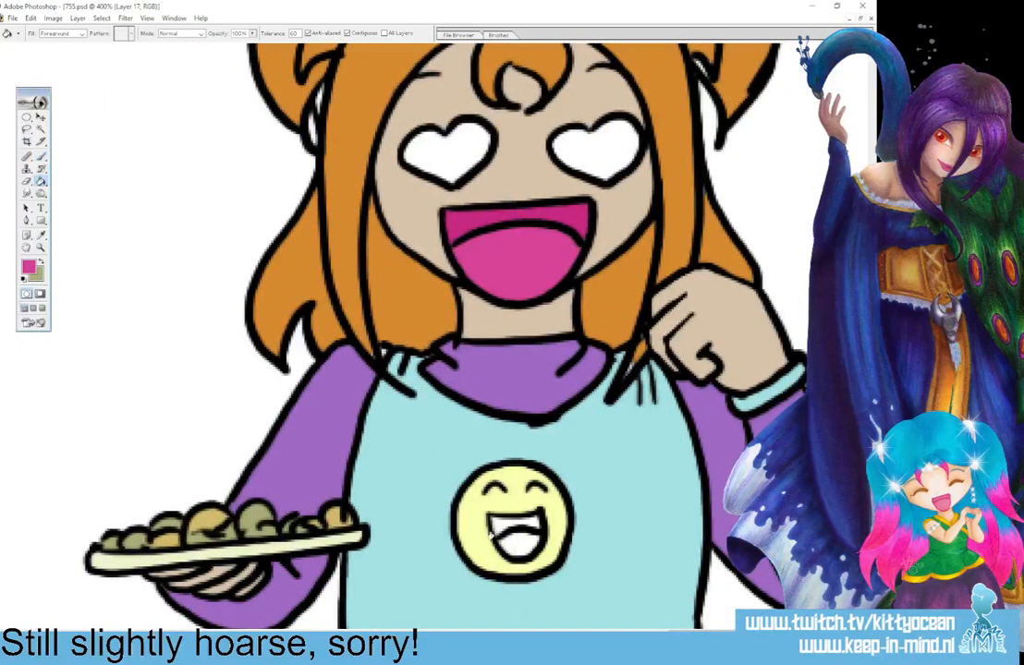
Sample the mouth's dark pink and fill the upper part of the shirt smiley's mouth in the fourth panel.
left_click(41, 234)
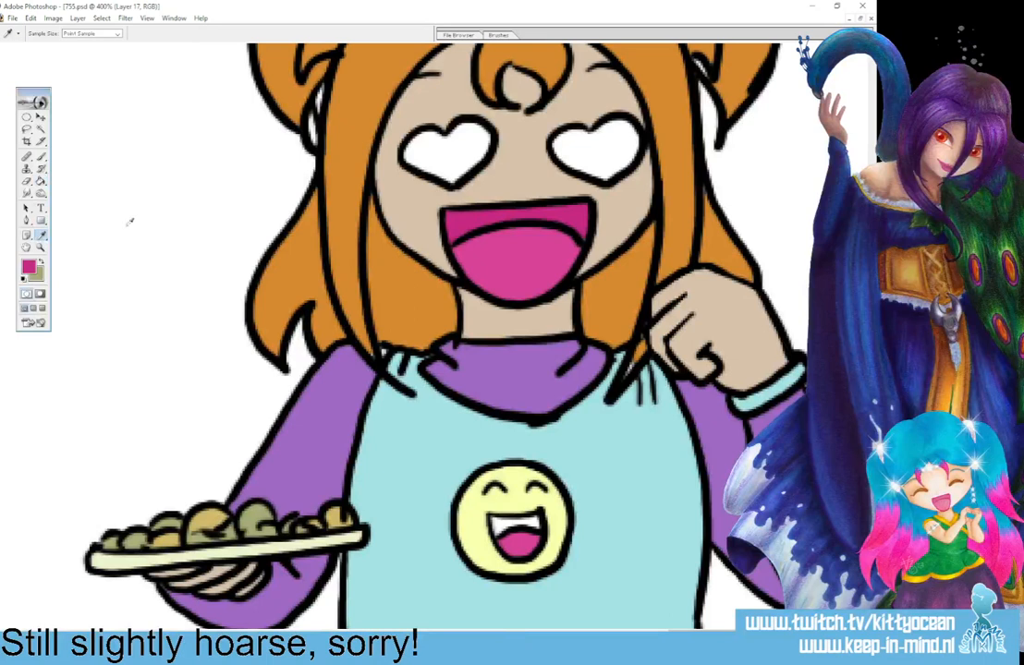
left_click(41, 182)
left_click(496, 523)
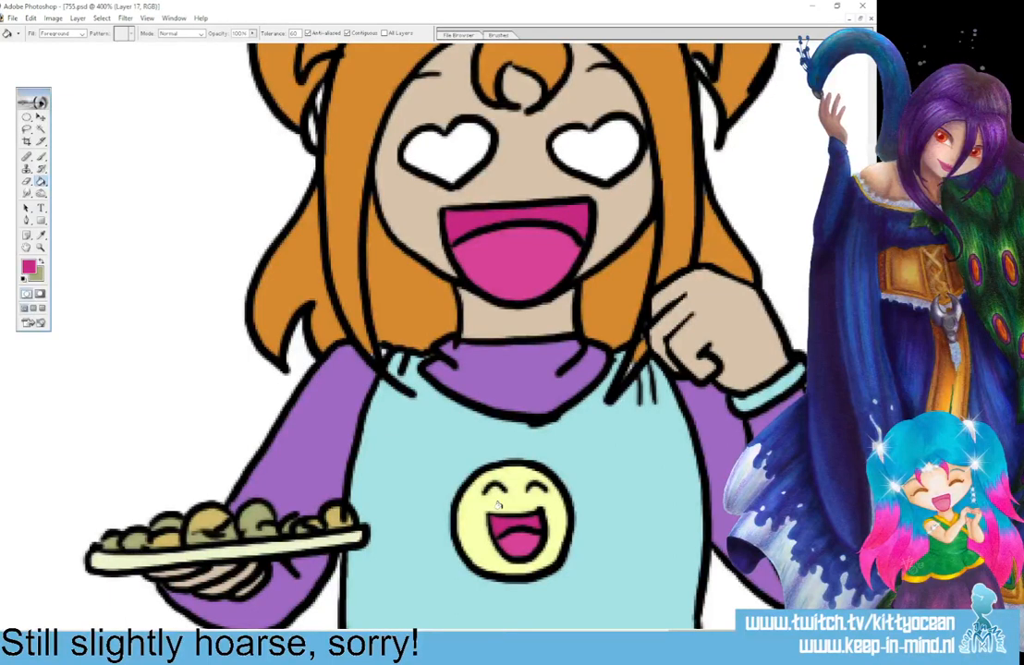
Choose a darker magenta and fill both of the girl's heart-shaped eyes in the fourth panel.
left_click(29, 267)
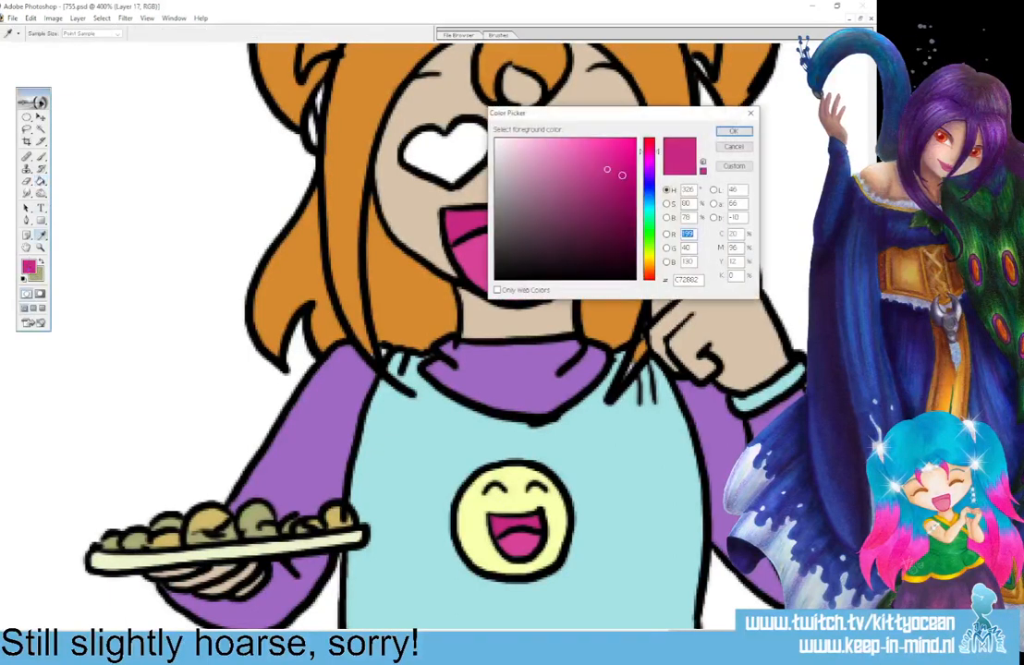
left_click(734, 131)
left_click(446, 150)
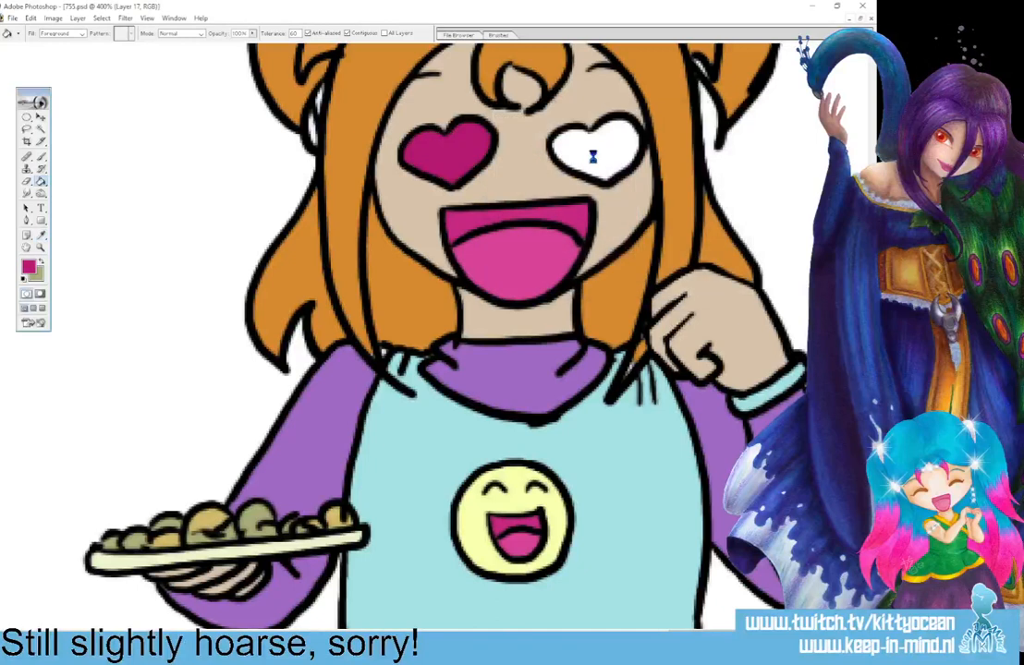
left_click(589, 150)
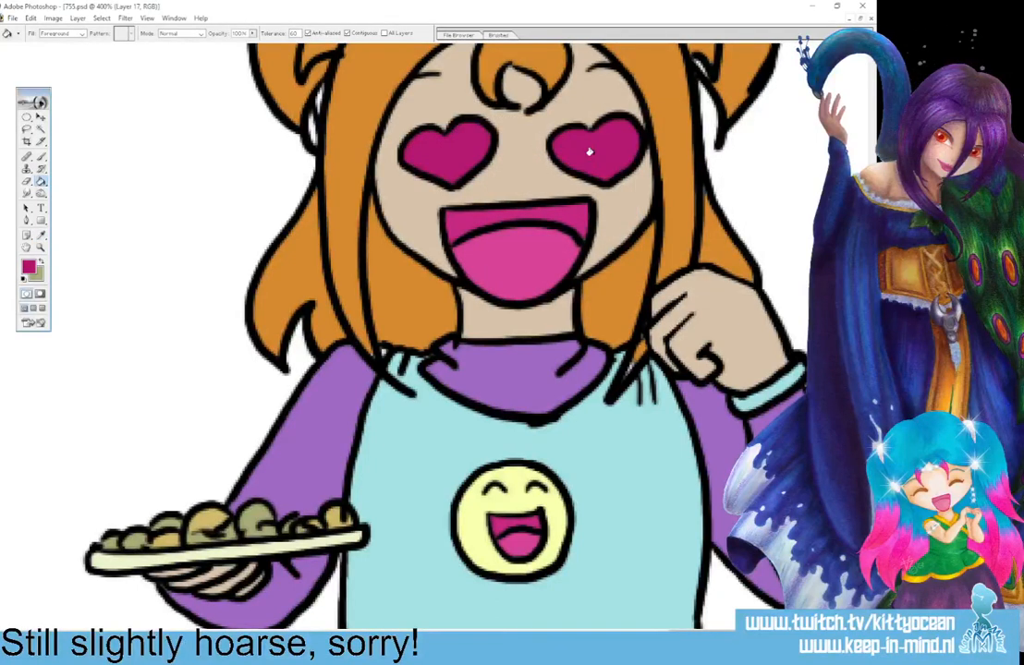
Sample the orange of the girl's hair and touch up unpainted spots in her hair across the panels with the brush.
key("i")
left_click(299, 271)
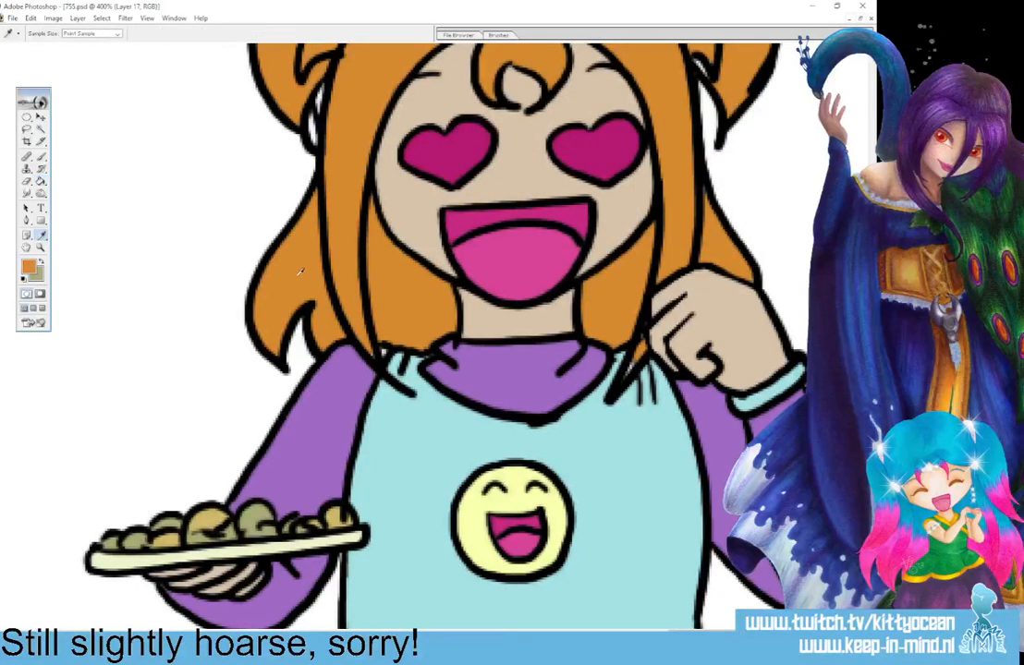
key("b")
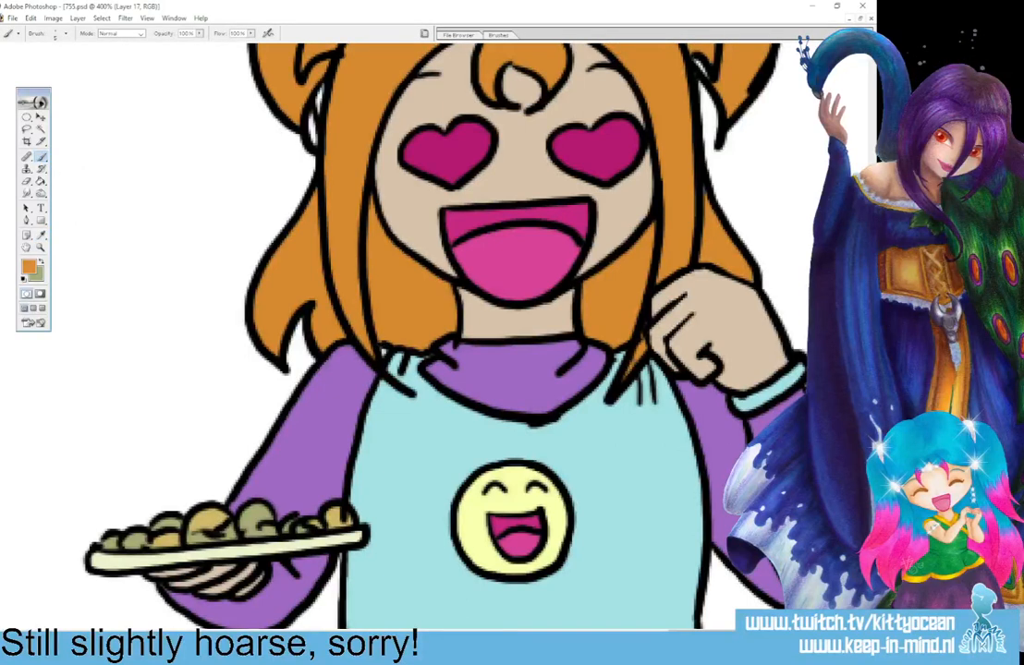
scroll(698, 342, "up", 5)
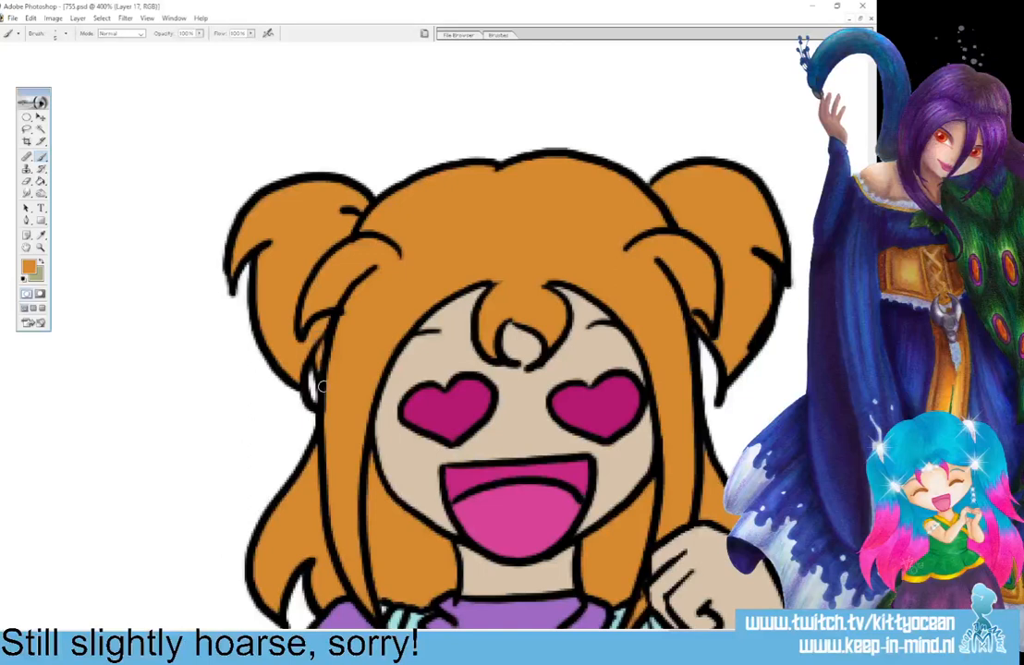
scroll(603, 292, "left", 10)
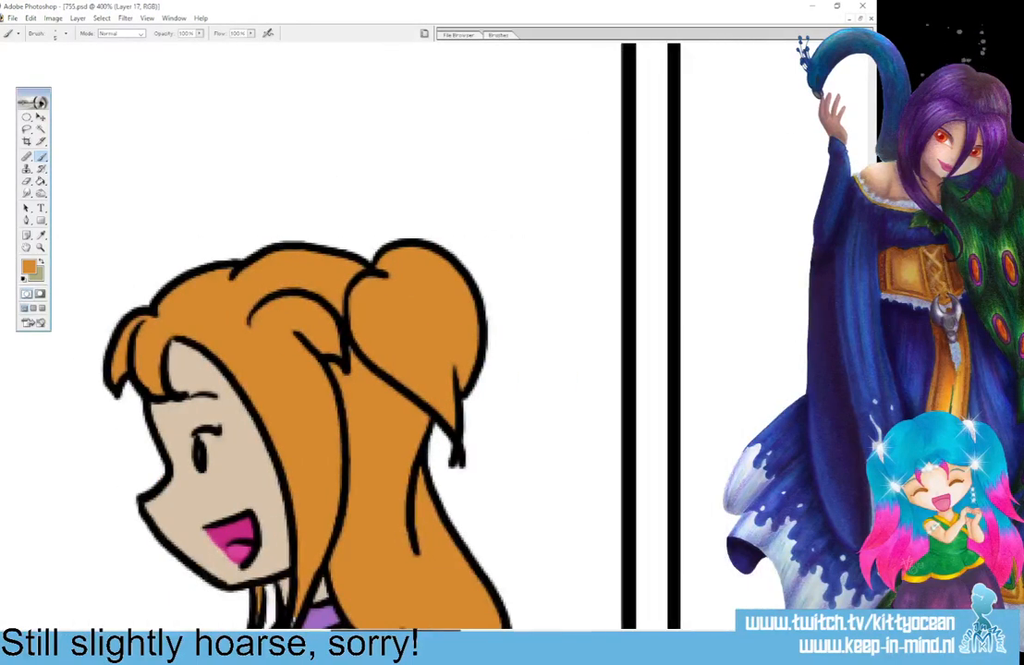
scroll(527, 539, "down", 5)
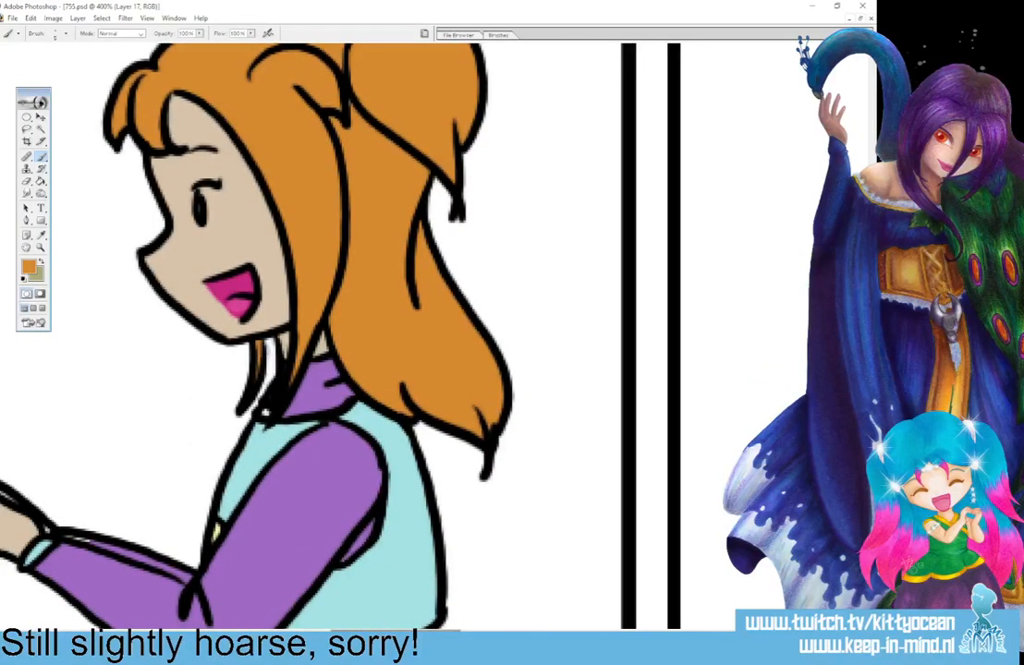
left_click_drag(441, 632, 187, 632)
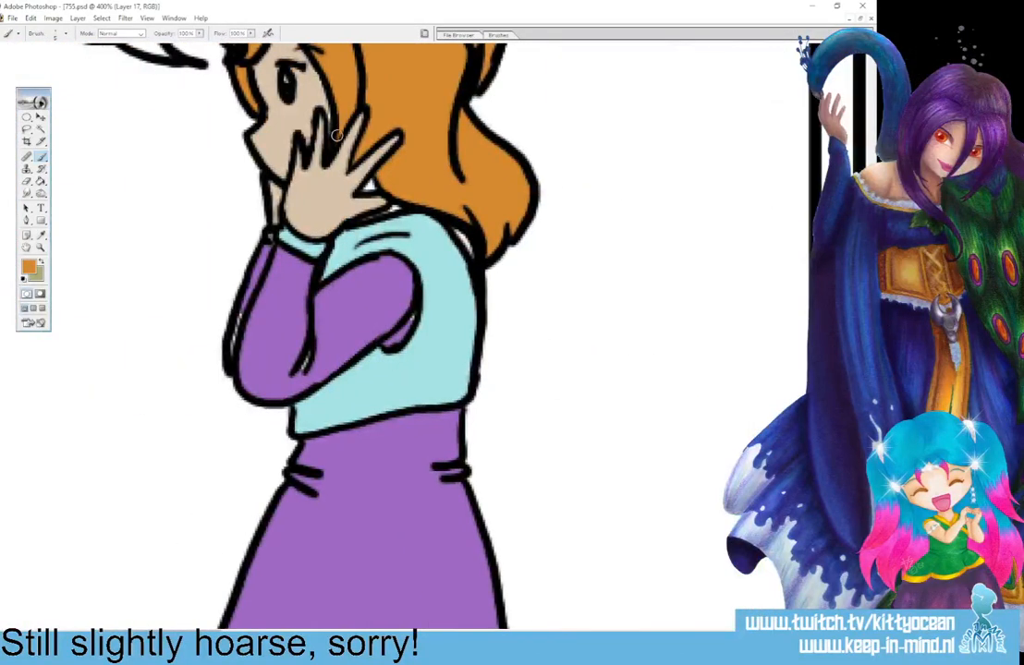
scroll(397, 374, "up", 4)
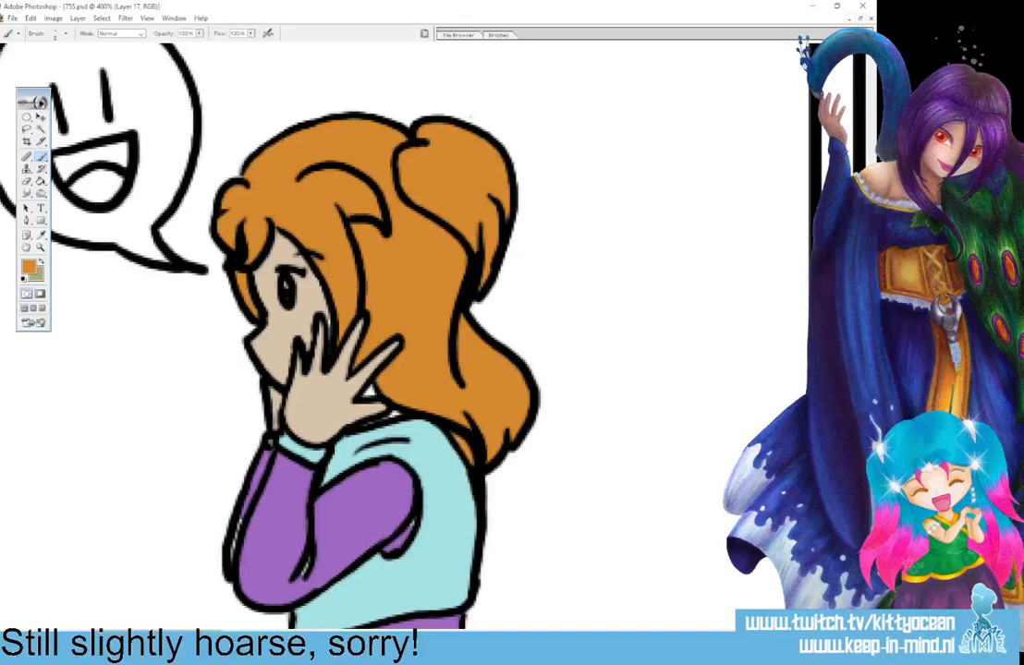
left_click_drag(208, 638, 682, 637)
Sample the mouth's dark pink and the tongue's lighter pink as the two working colours for the brush.
left_click(40, 236)
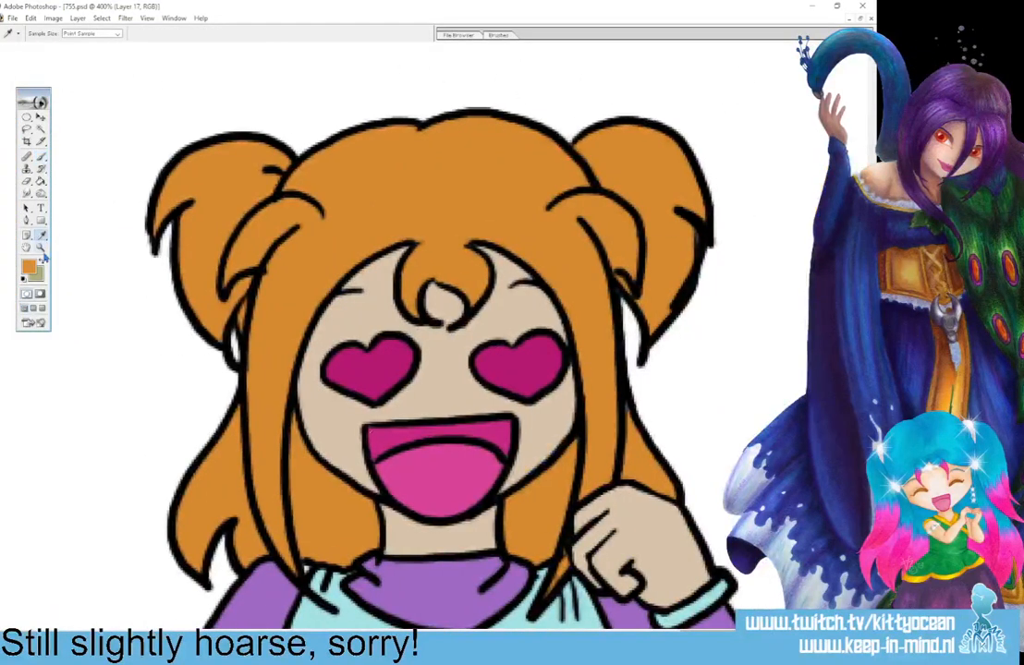
left_click(376, 441)
left_click(41, 266)
left_click(422, 478)
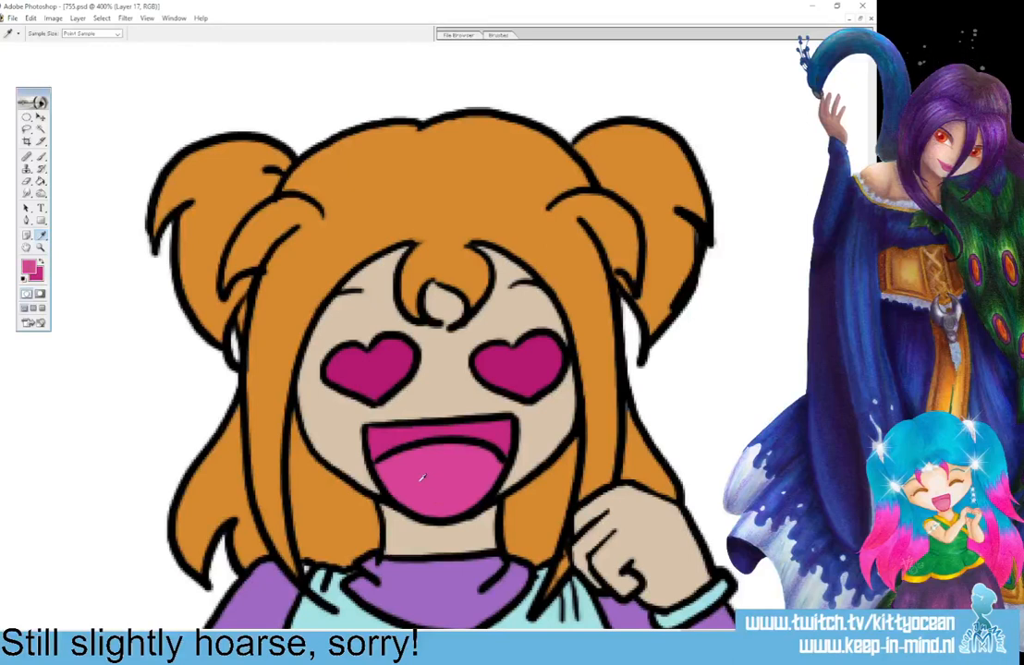
left_click(41, 158)
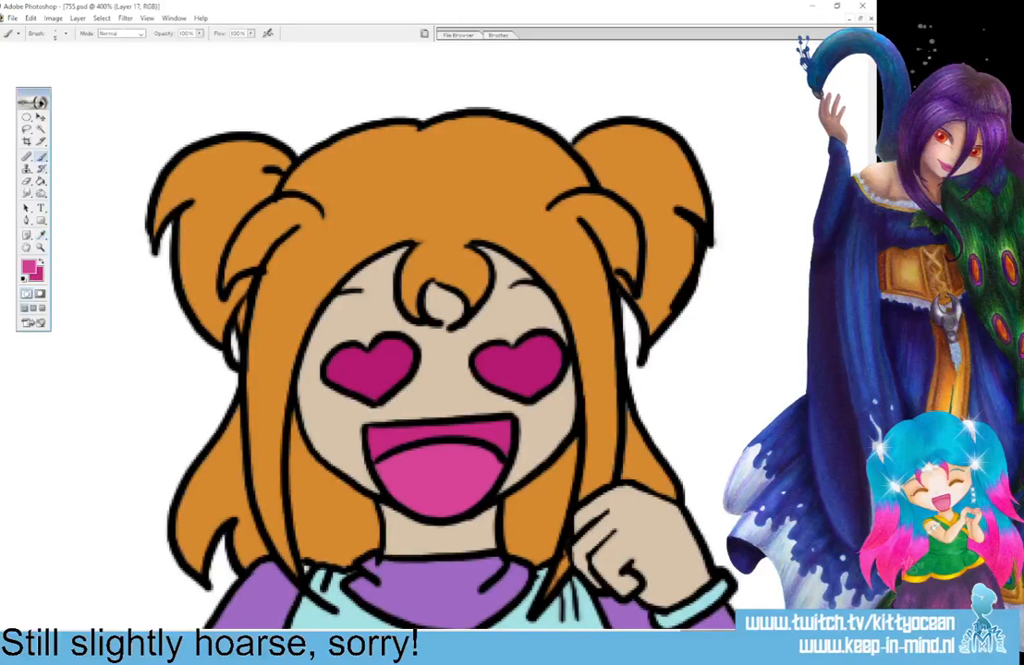
Paint the laughing character's tongue light pink and the upper part of the mouth dark pink in the first panel.
left_click_drag(737, 634, 489, 634)
left_click_drag(256, 635, 16, 634)
left_click_drag(306, 595, 323, 596)
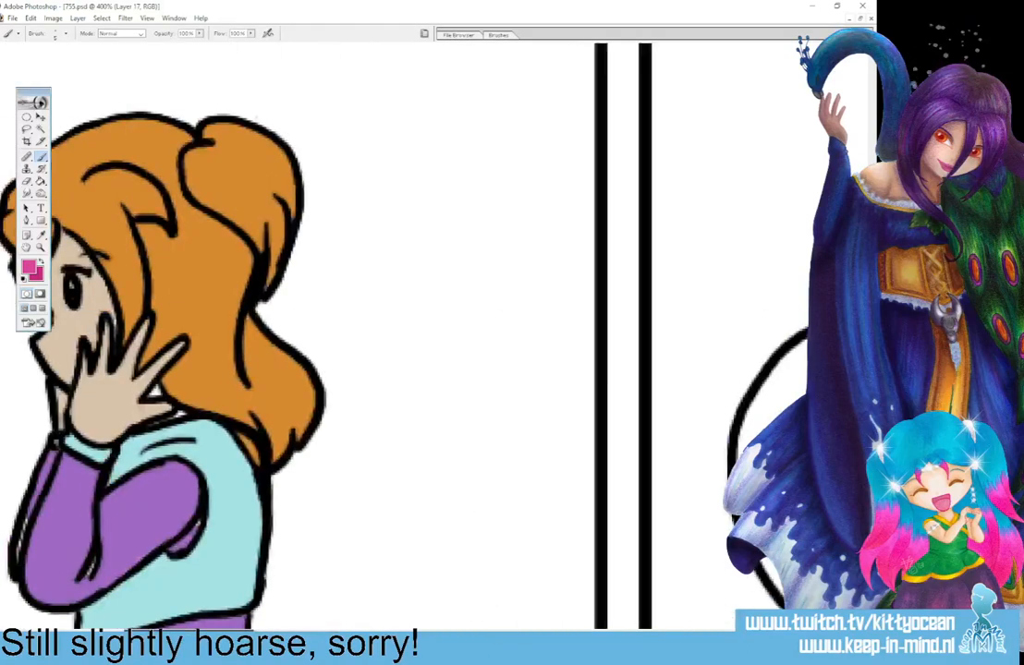
scroll(416, 333, "left", 10)
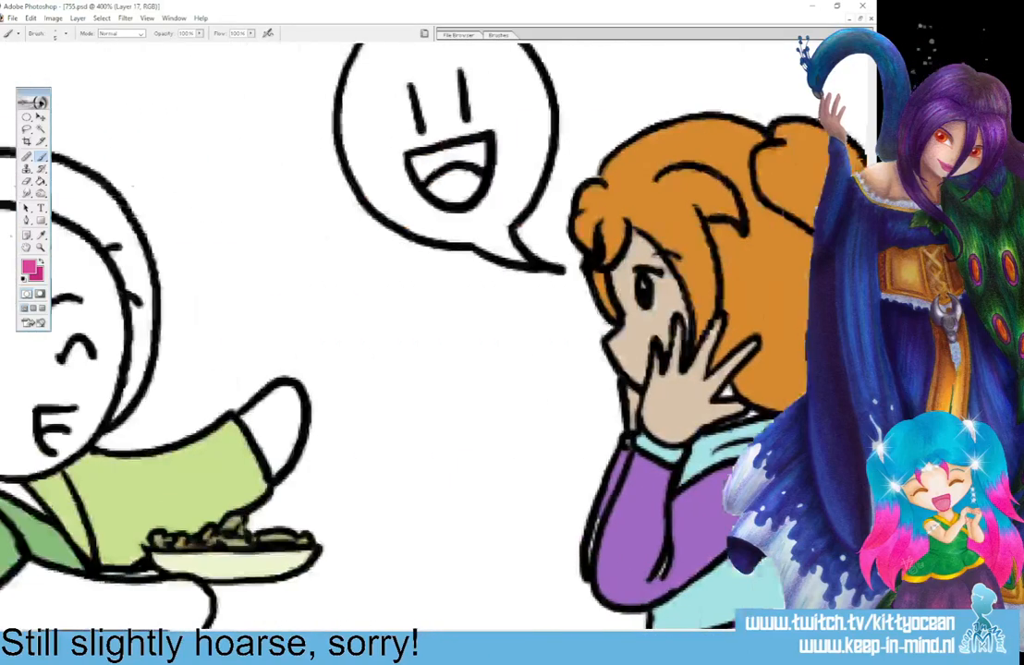
mouse_move(246, 439)
left_mouse_down()
mouse_move(257, 436)
mouse_move(242, 420)
mouse_move(261, 427)
left_mouse_up()
left_click(41, 262)
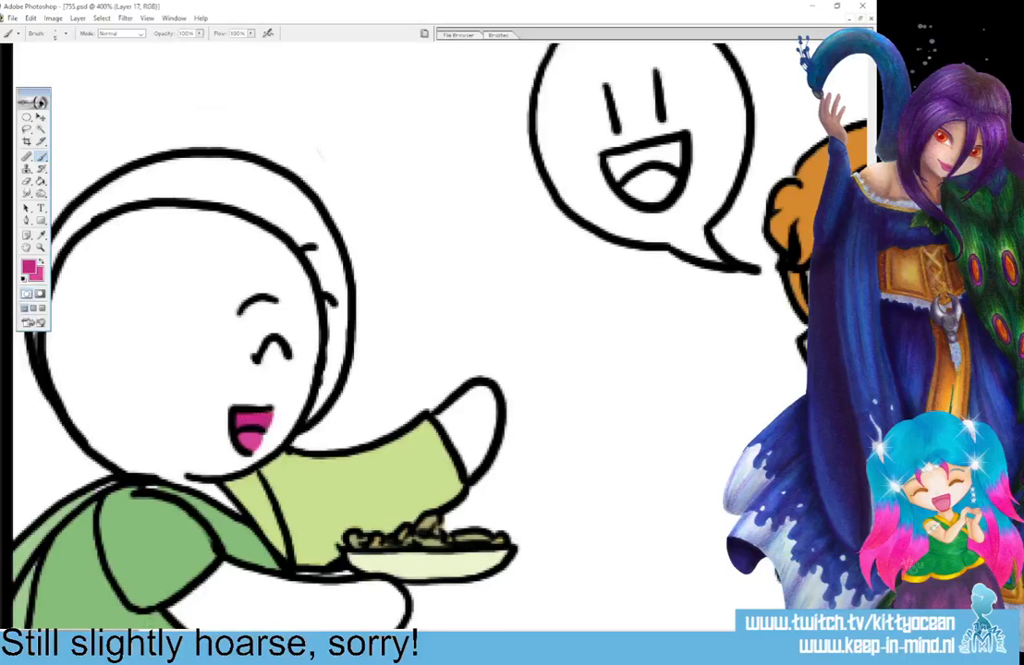
Paint the bald character's open mouth in the second panel dark pink with a light pink tongue.
left_click_drag(79, 635, 271, 635)
left_click_drag(389, 575, 424, 571)
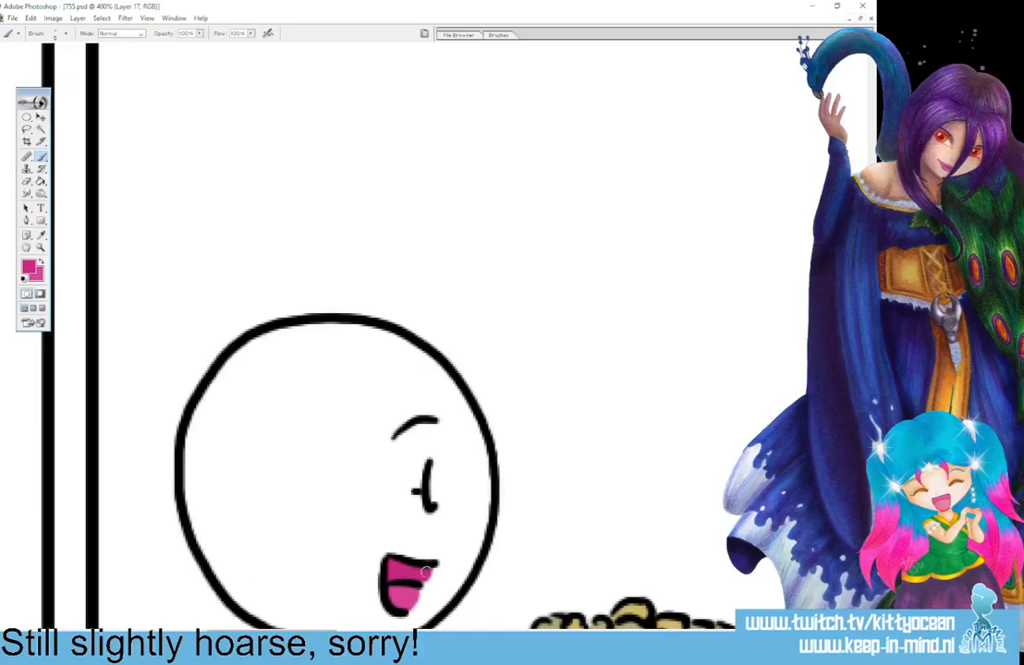
scroll(397, 370, "down", 5)
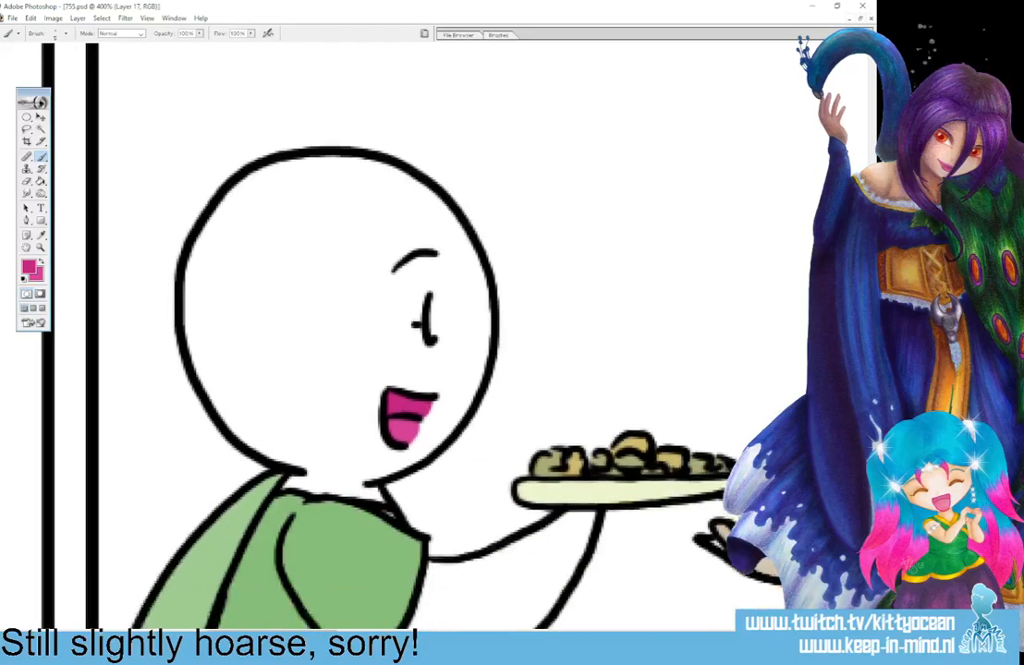
Sample the purple of the girl's sleeve in the first panel and brush over the unpainted part of her collar behind the hand.
left_click_drag(265, 633, 175, 634)
left_click(43, 236)
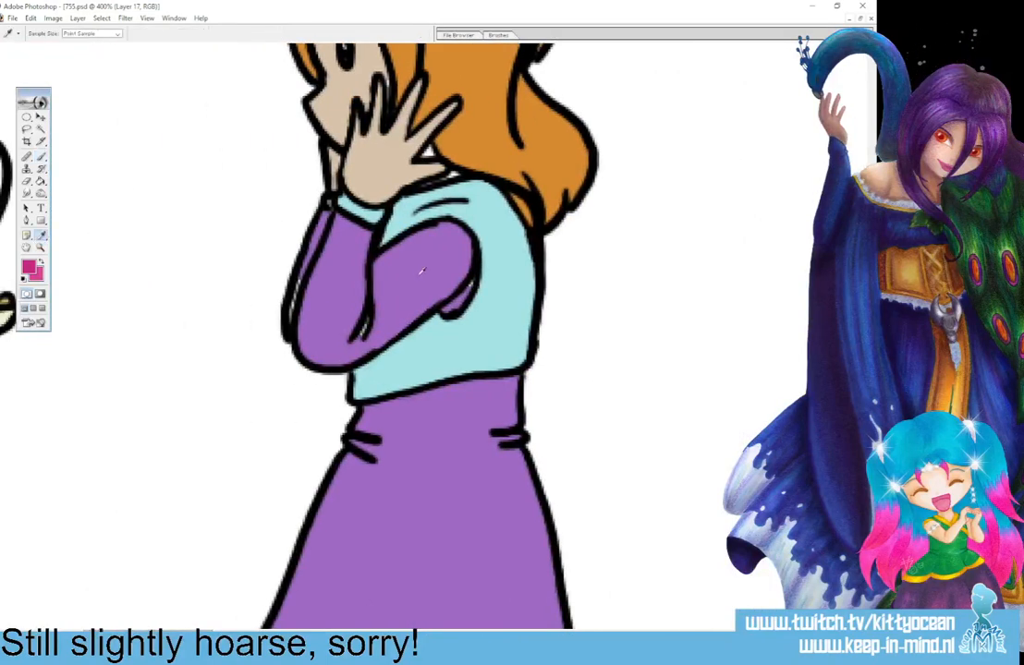
left_click(421, 271)
left_click(40, 157)
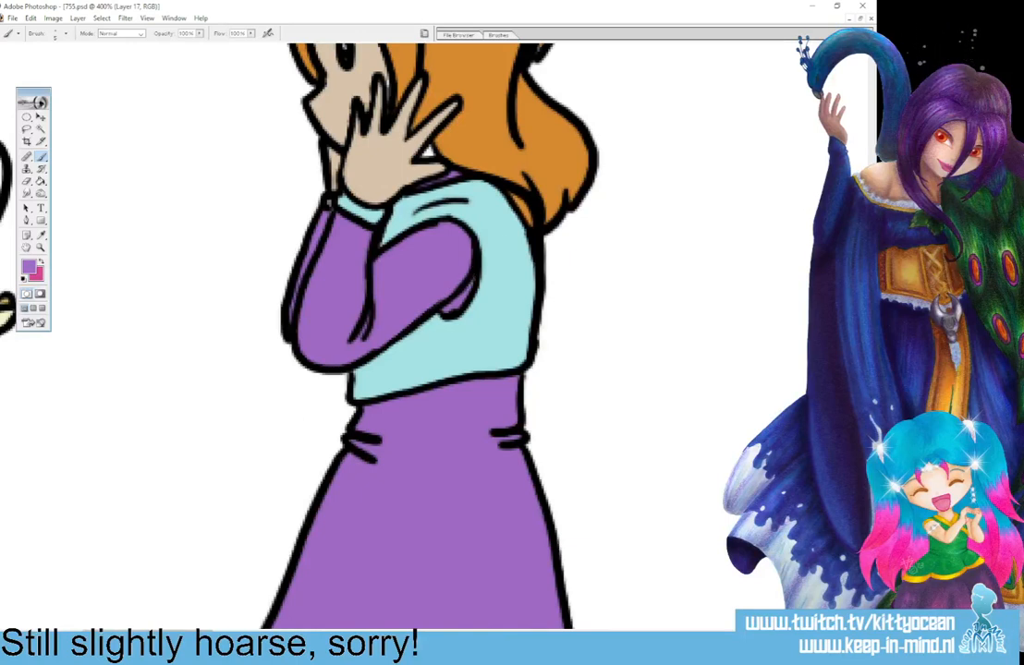
scroll(416, 296, "up", 4)
scroll(416, 295, "down", 1)
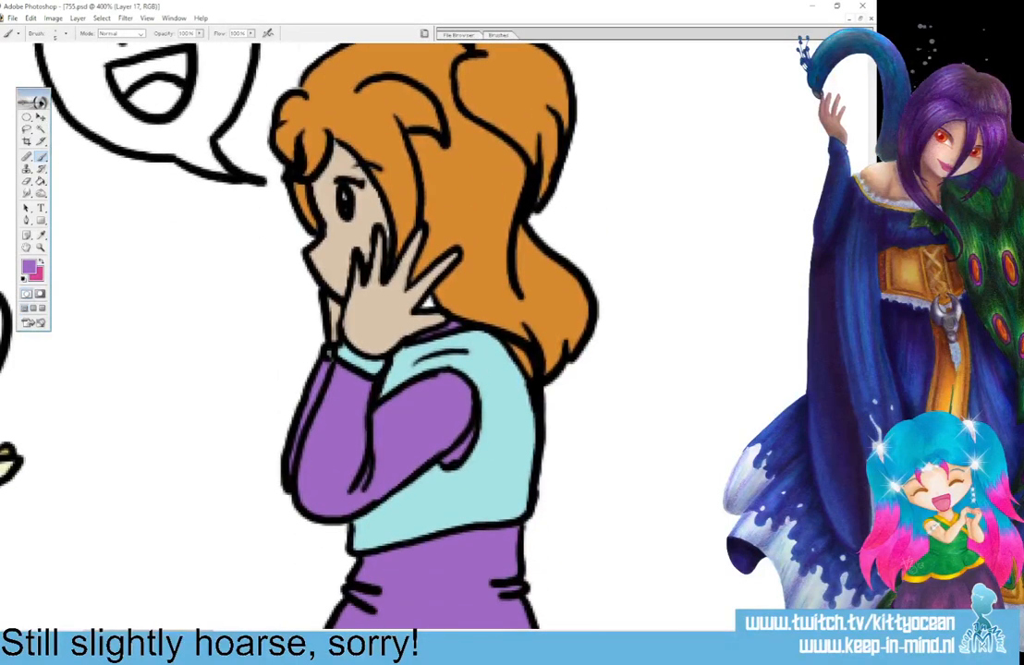
Sample the girl's skin tone as the second working colour and fill the gap between her hand and hair with purple in the first panel.
left_click(41, 262)
left_click(41, 236)
left_click(327, 242)
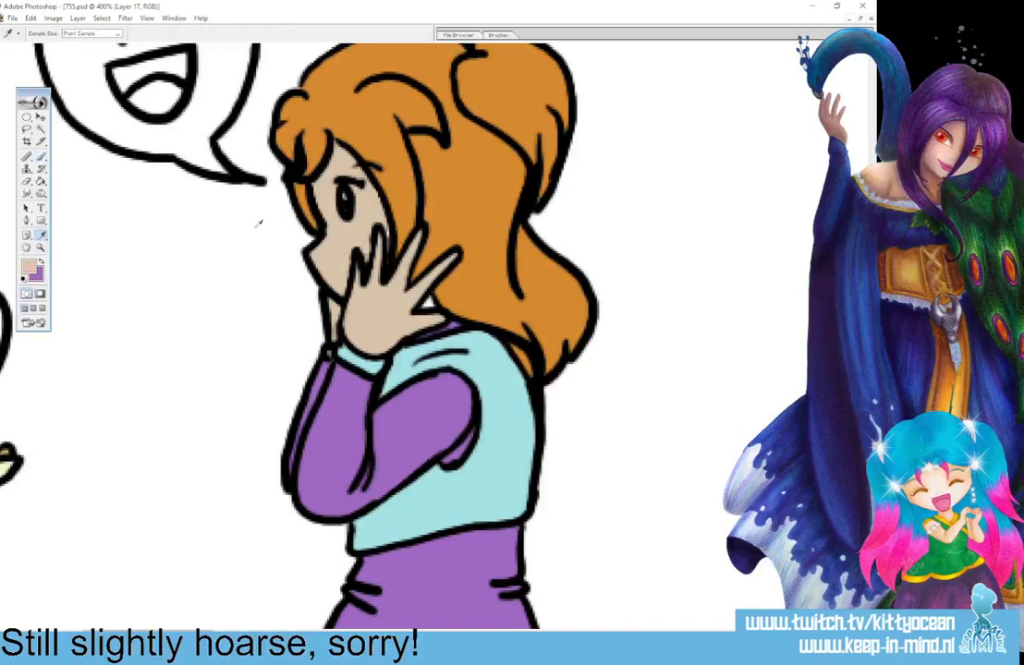
left_click(43, 157)
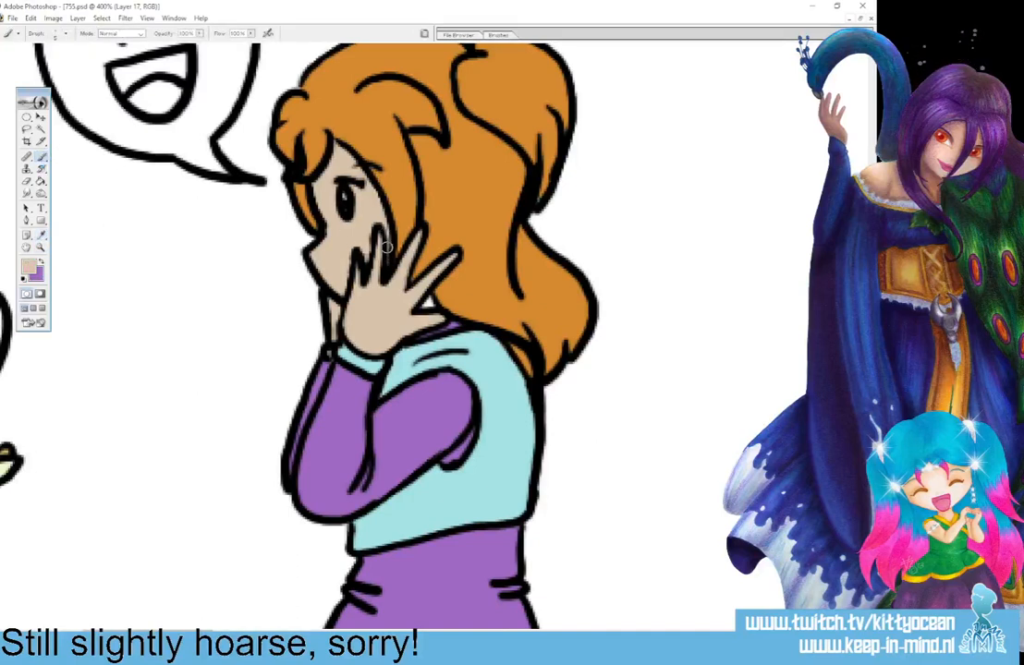
left_click(41, 263)
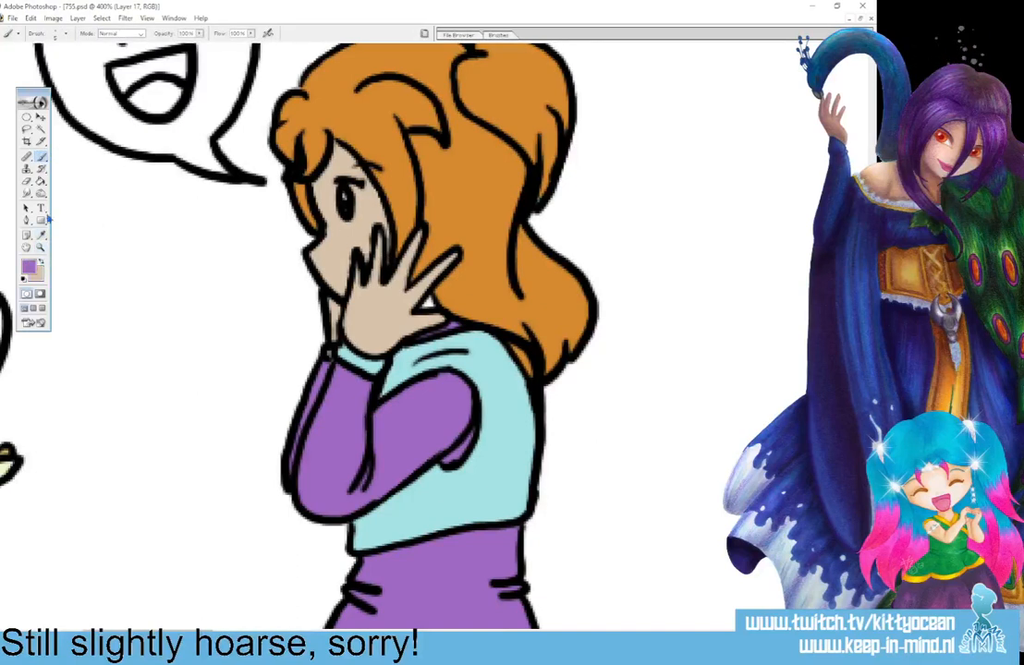
left_click(427, 302)
Touch up the purple collar and upper sleeve edge and the skin of the outstretched hand on the girl in the second panel.
left_click_drag(215, 634, 494, 634)
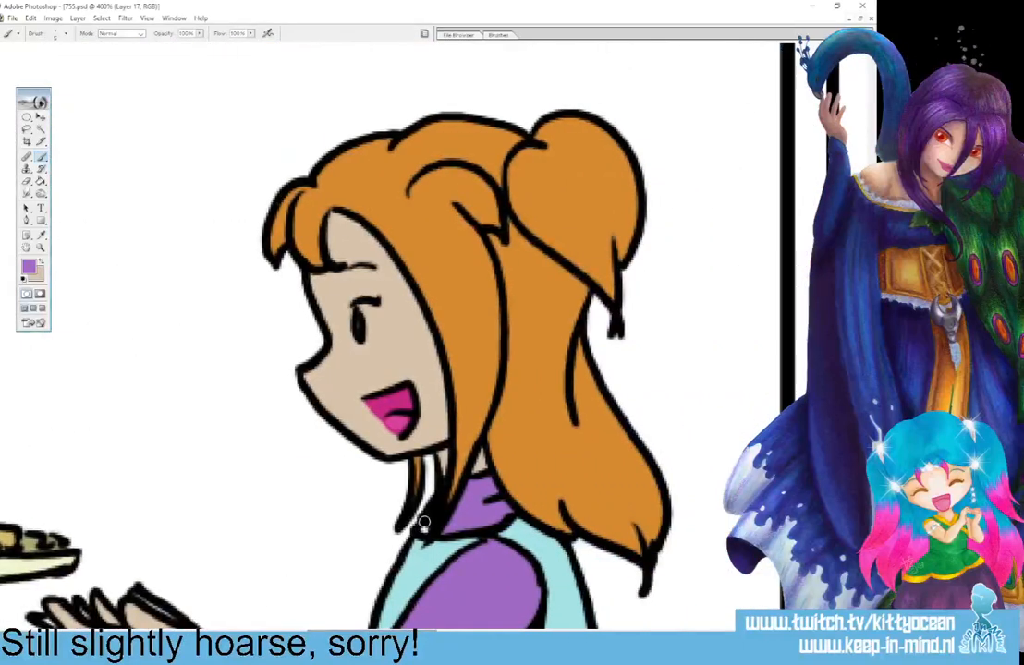
scroll(319, 291, "down", 5)
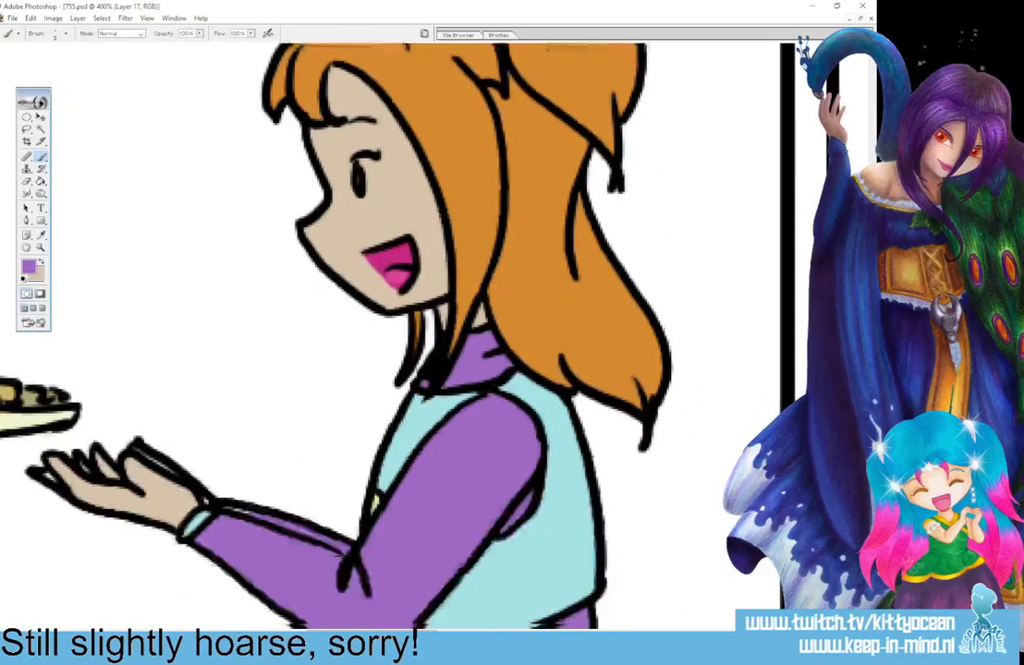
left_click_drag(226, 380, 251, 388)
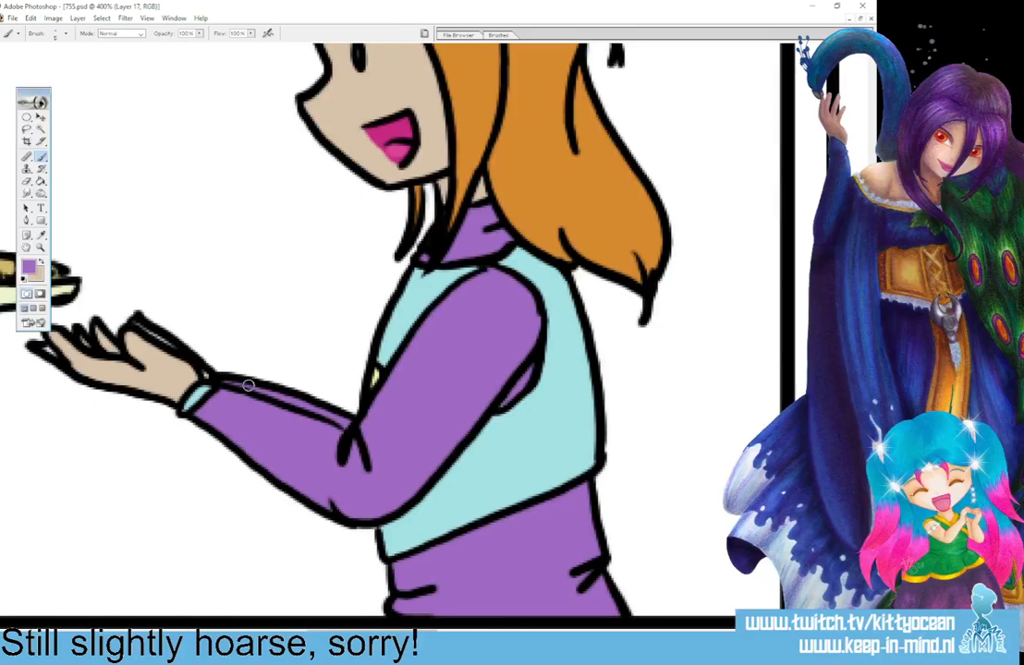
left_click(41, 263)
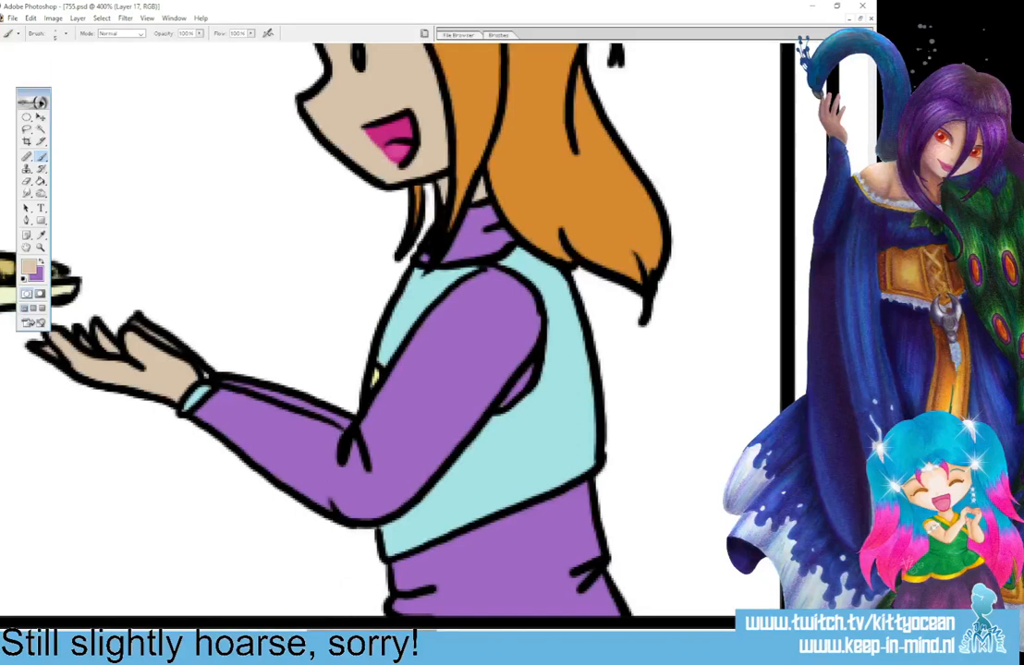
Touch up the unpainted purple spots around the shoulders and collar of the girl in the third panel.
left_click_drag(372, 631, 541, 631)
left_click(43, 263)
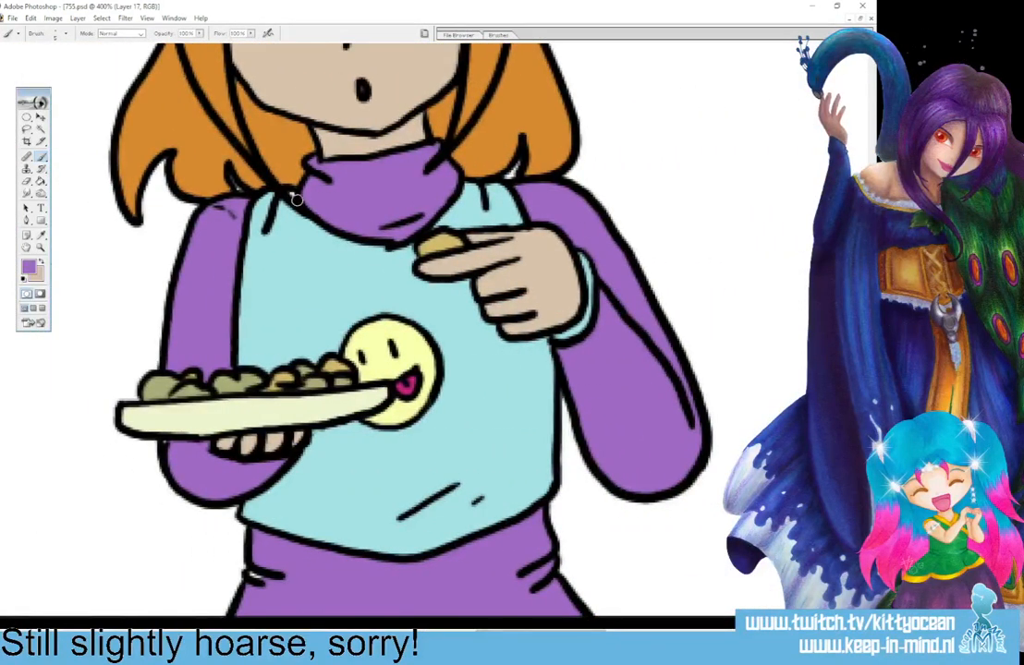
scroll(255, 538, "down", 2)
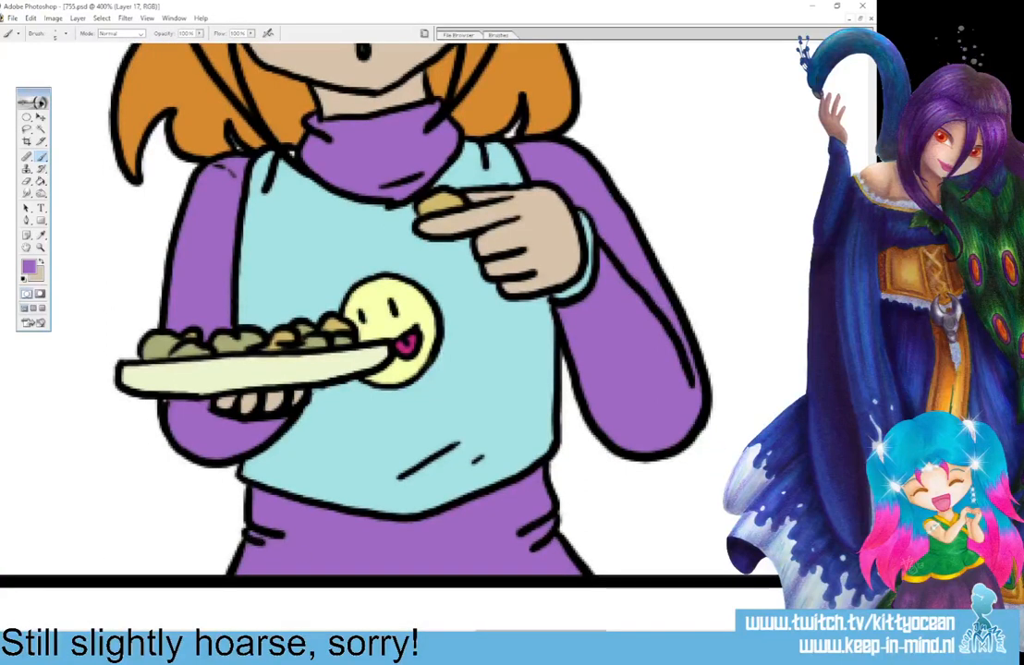
scroll(370, 305, "up", 10)
scroll(369, 305, "down", 4)
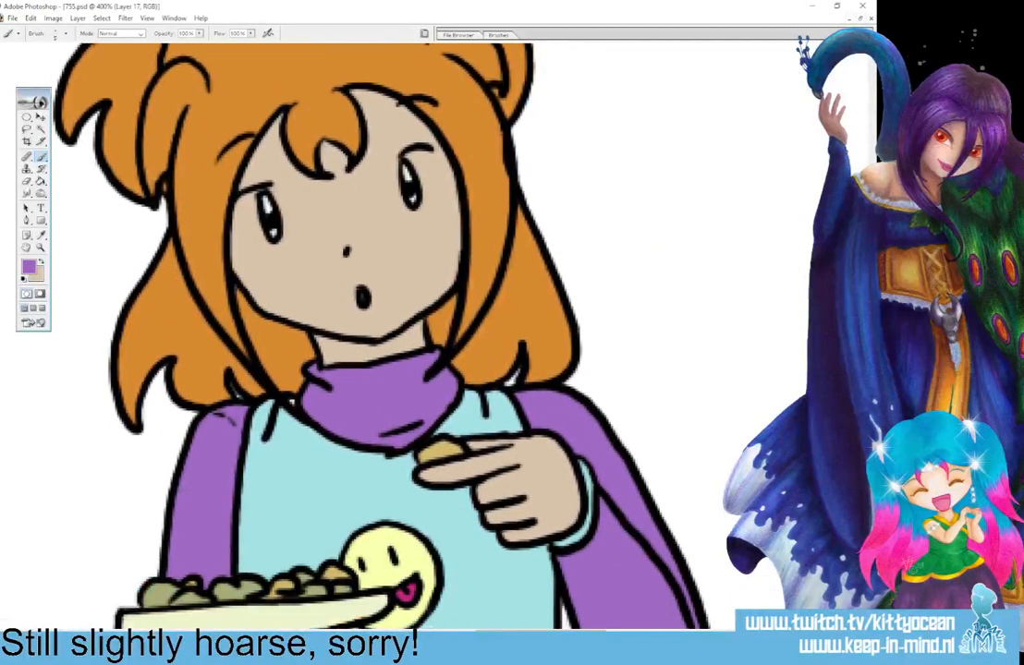
Touch up the unpainted purple spots on the shoulder and sleeves of the heart-eyed girl in the fourth panel.
scroll(370, 305, "right", 10)
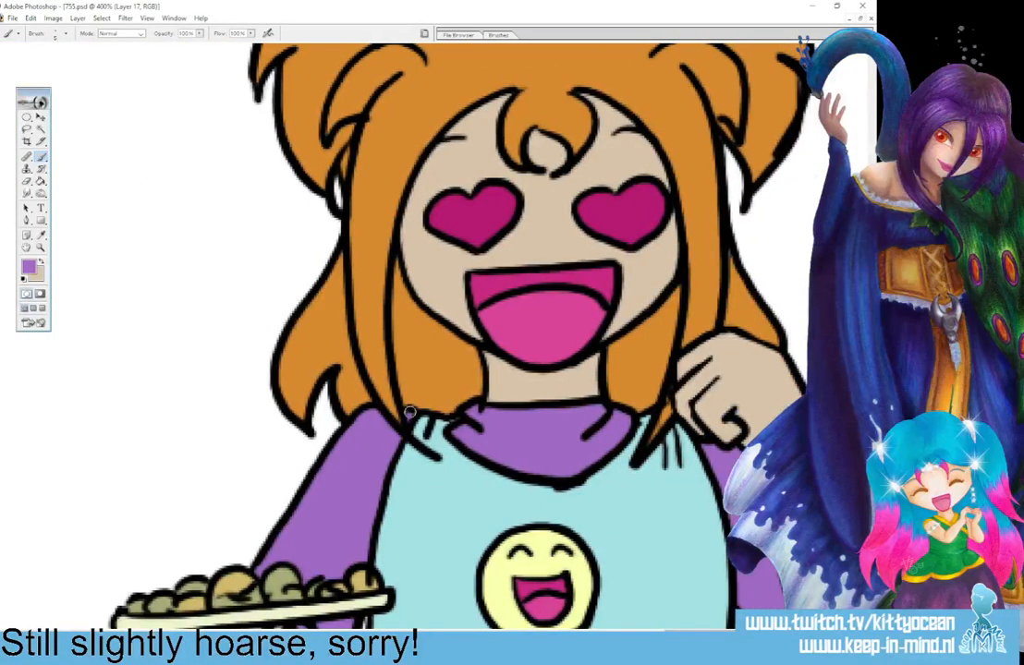
scroll(398, 333, "down", 5)
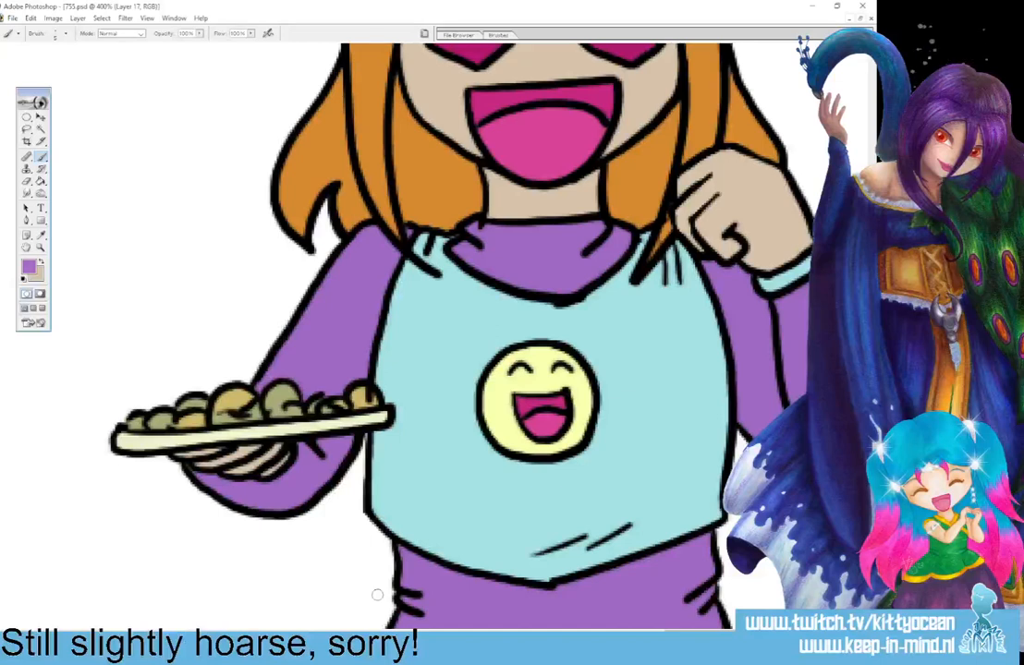
scroll(406, 333, "right", 6)
scroll(407, 332, "left", 5)
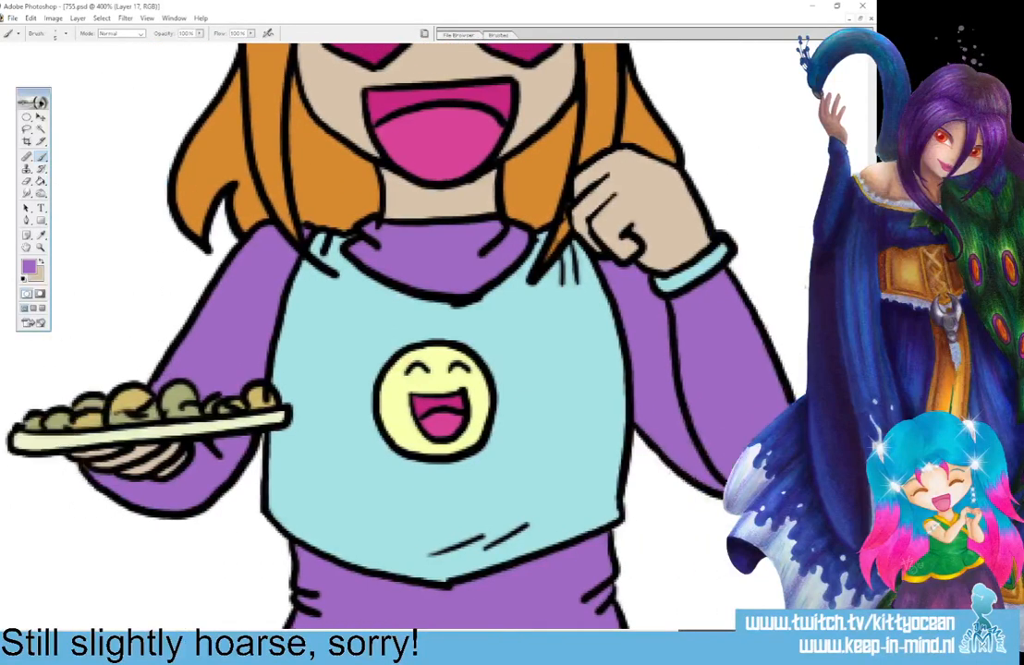
Sample the light blue of the heart-eyed girl's top and brush over the unpainted spots beside her collar.
left_click(43, 237)
left_click(385, 362)
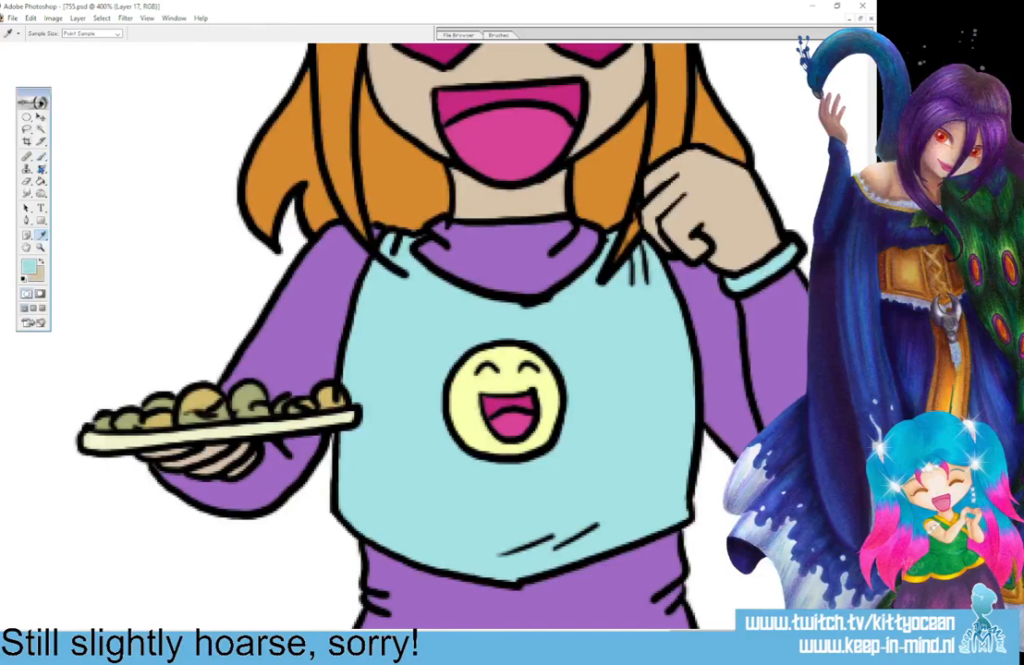
left_click(41, 157)
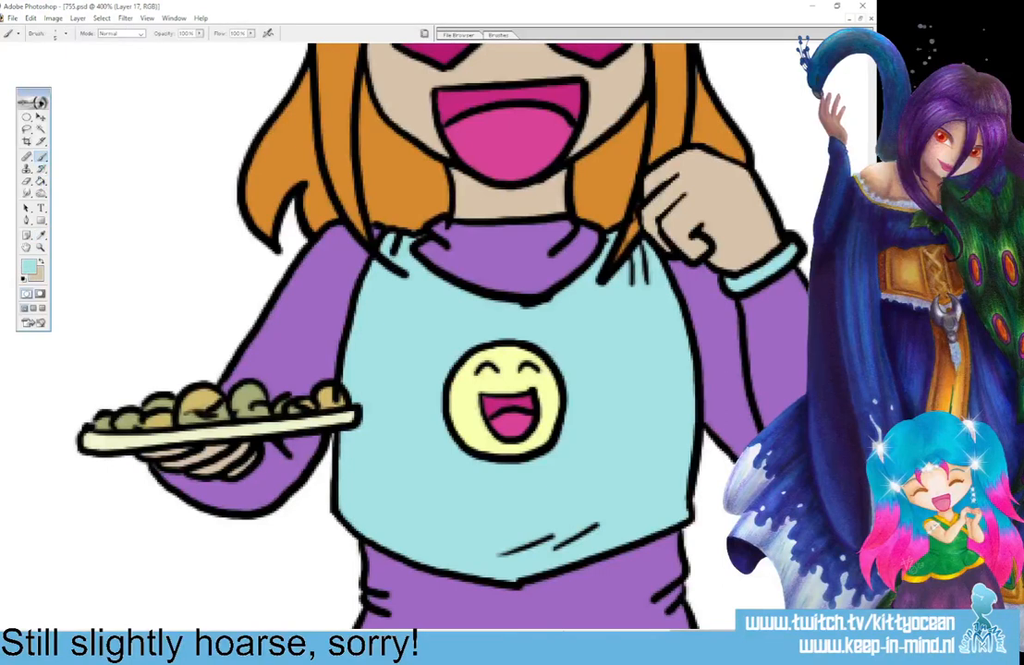
left_click_drag(413, 235, 437, 234)
Sample the light blue of the top in the third panel and dab it into the lower irises of the girl's eyes.
left_click_drag(706, 634, 499, 635)
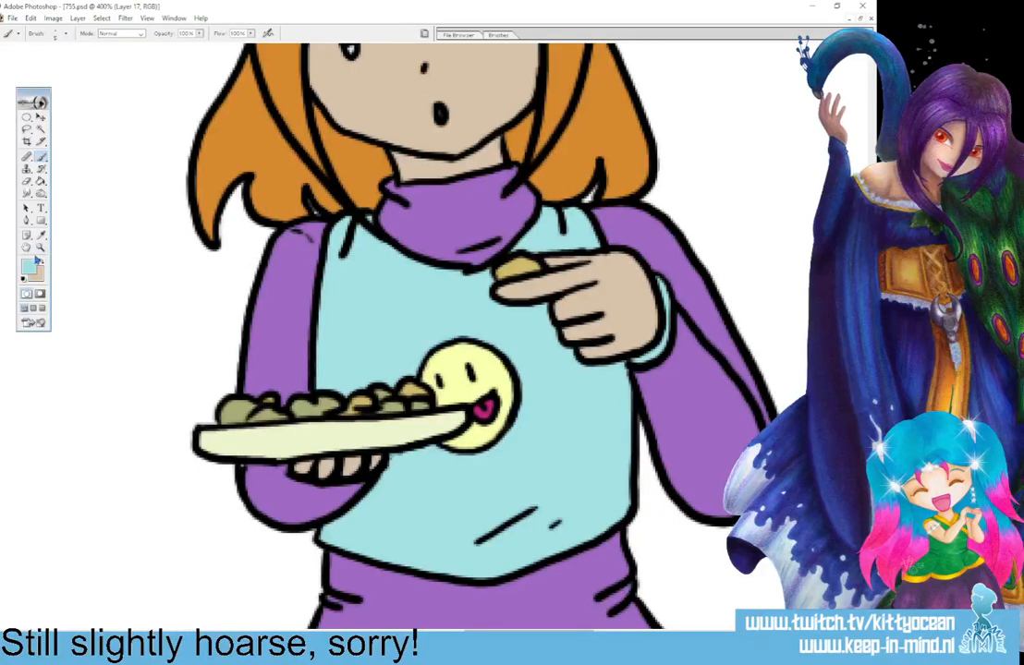
left_click(42, 235)
left_click(263, 342)
left_click(42, 157)
left_click(42, 236)
left_click(340, 323)
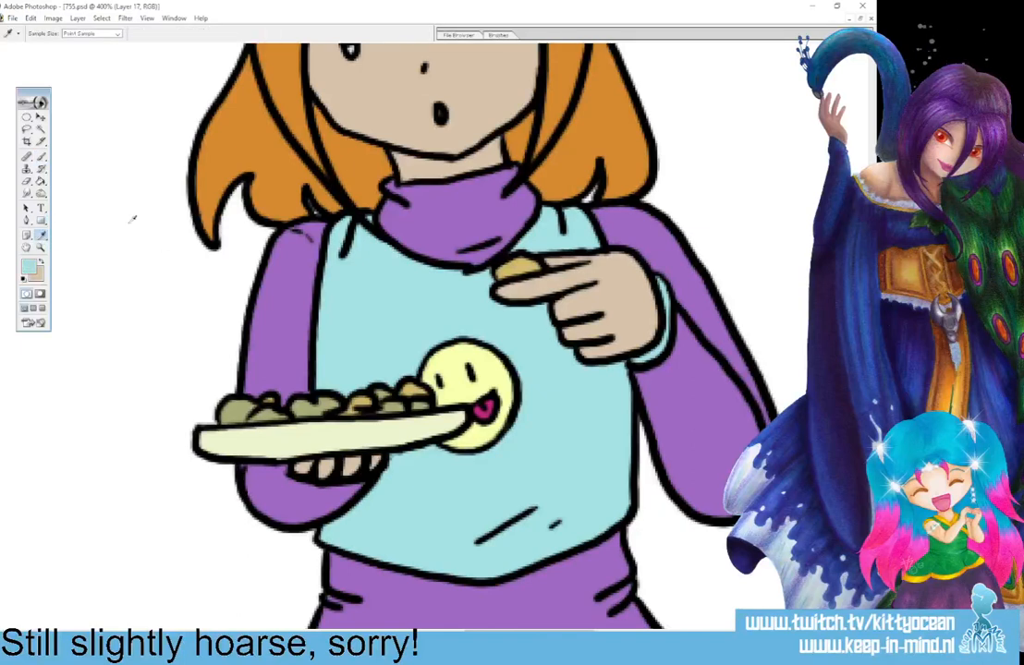
left_click(42, 157)
scroll(262, 250, "up", 5)
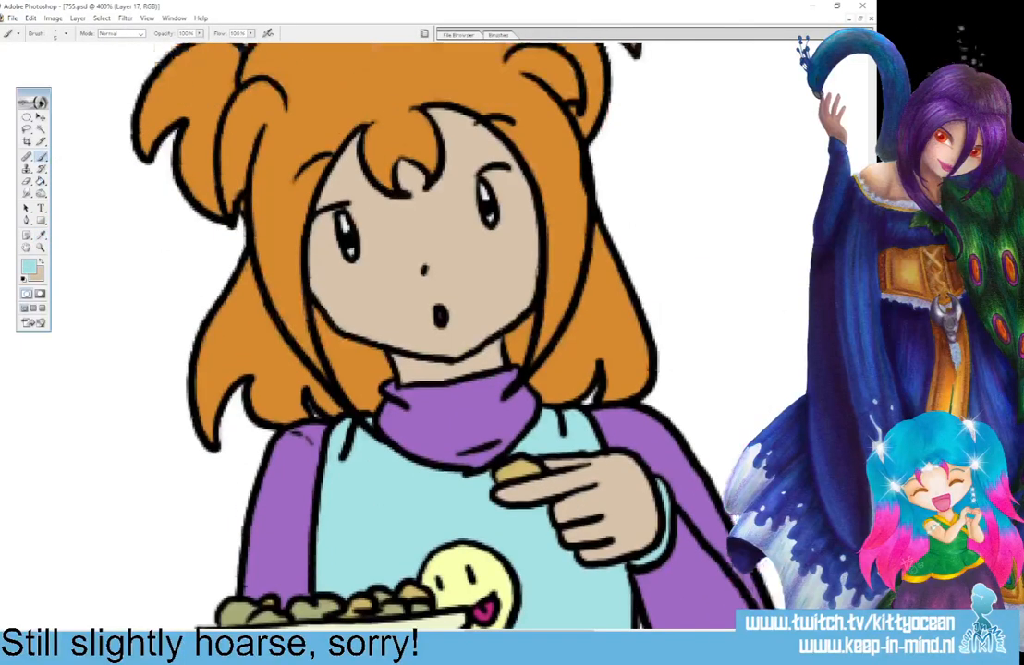
left_click(490, 218)
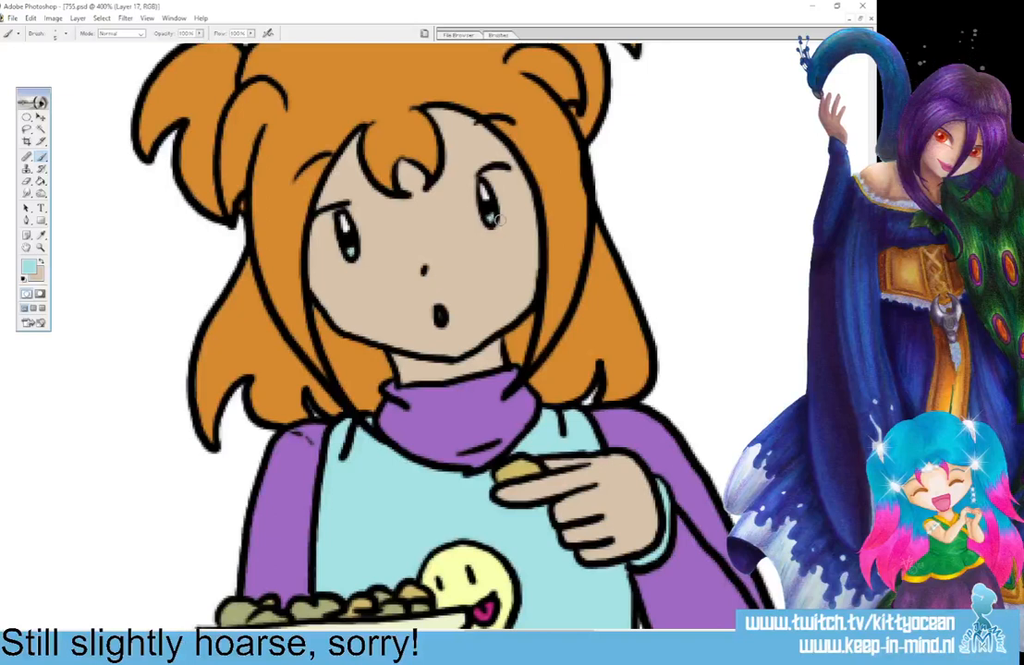
Touch up the light blue cuffs at the girl's wrists in the second and first panels.
left_click_drag(565, 631, 397, 632)
scroll(425, 332, "down", 4)
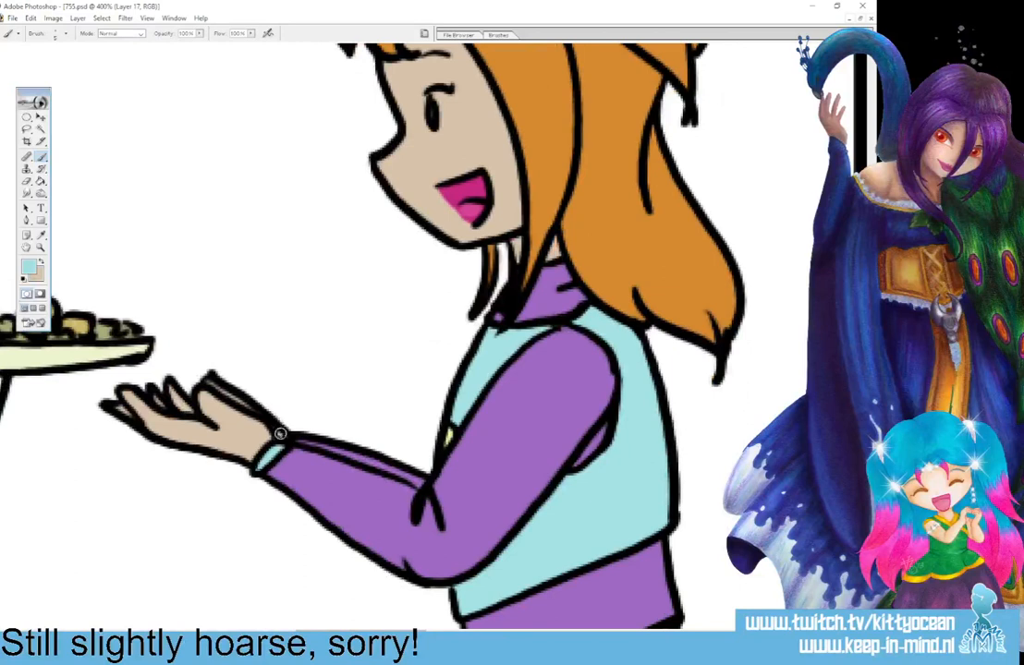
left_click_drag(359, 631, 171, 632)
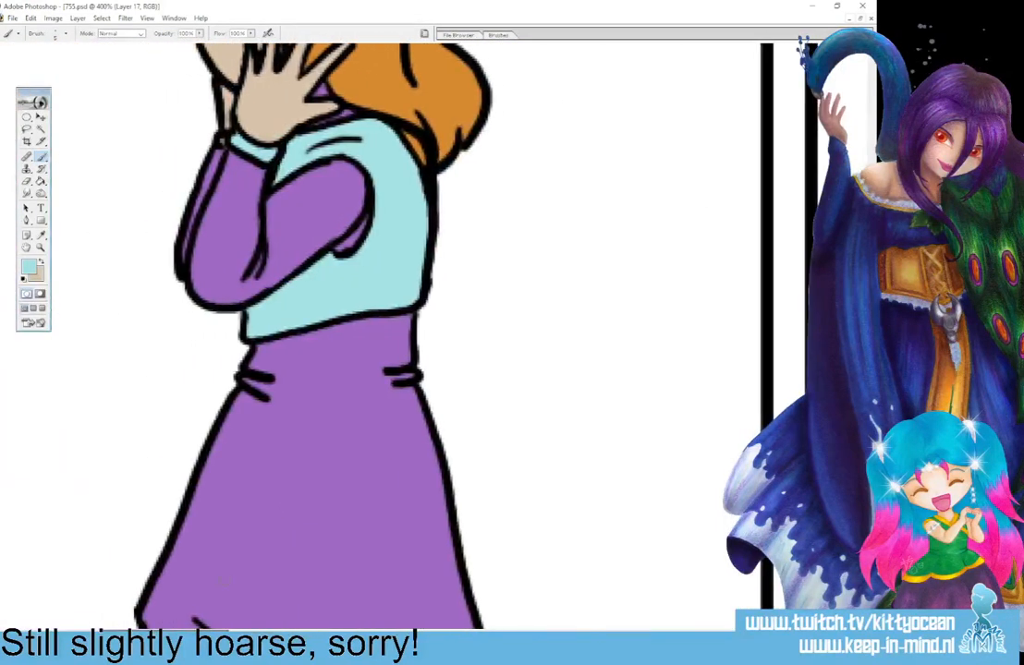
left_click(223, 141)
scroll(222, 141, "up", 5)
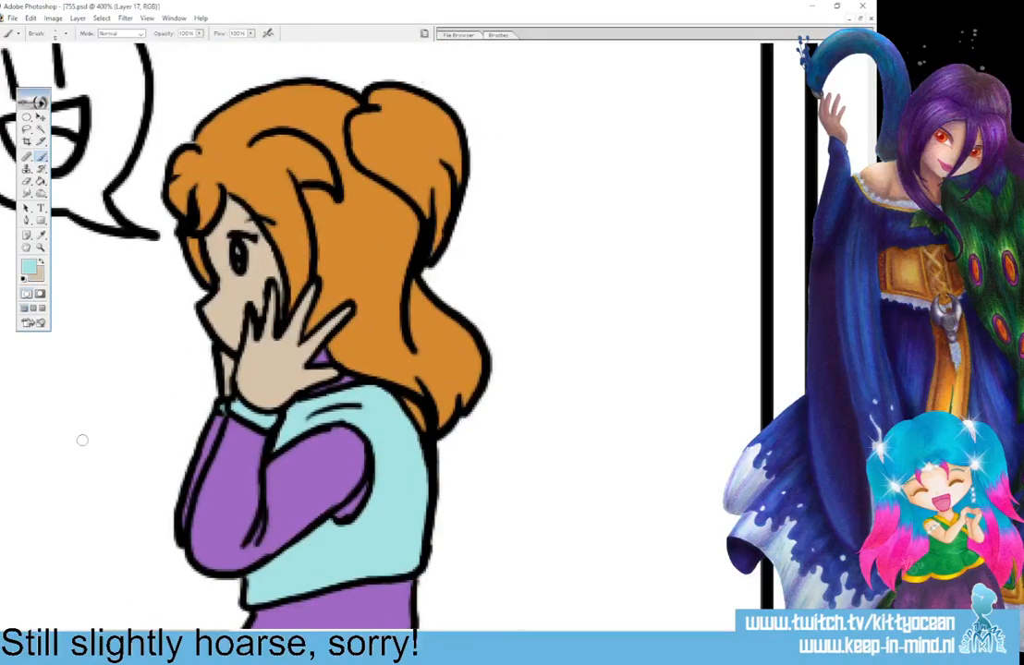
Set the brush colour to white (FFFFFF) and paint the white of the girl's eye in the first panel.
left_click(43, 265)
left_click(29, 267)
left_click(496, 139)
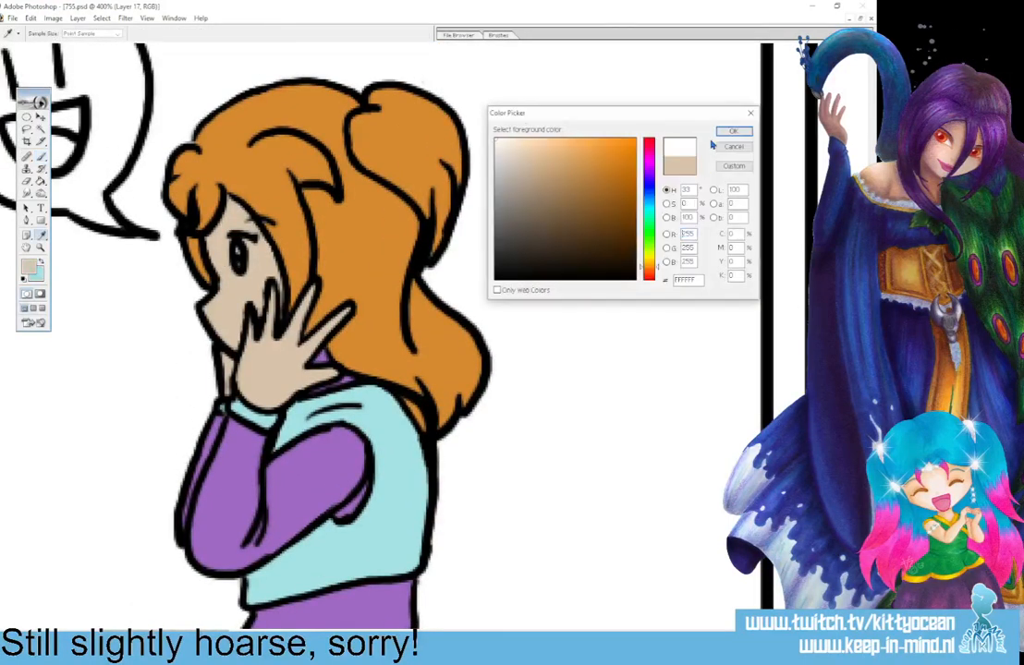
left_click(733, 131)
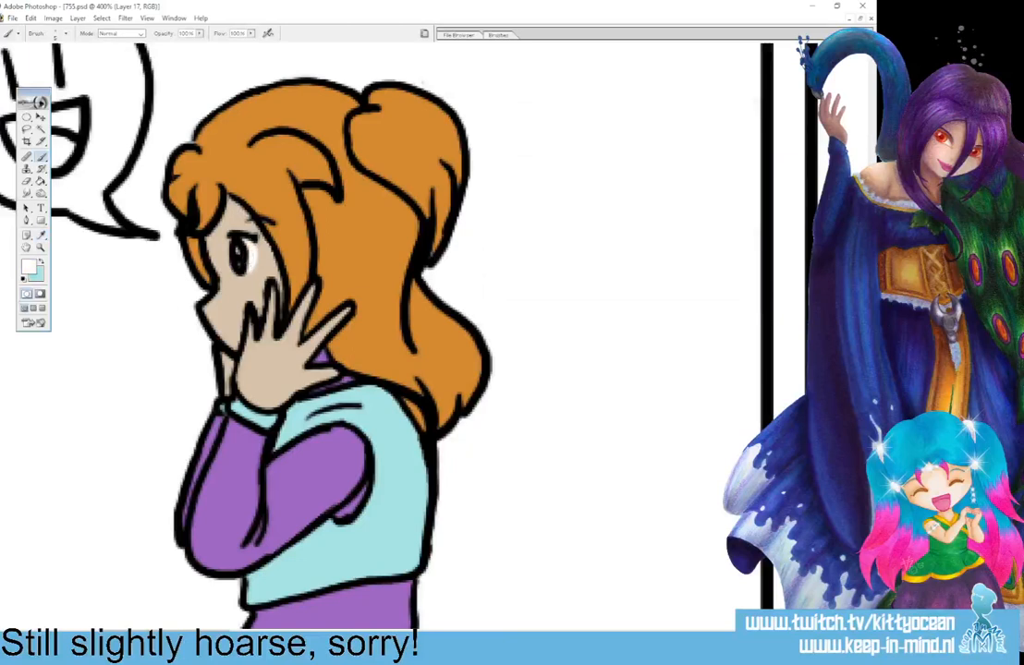
Paint the white of the girl's eye in the second panel and switch the brush back to light blue.
left_click_drag(180, 634, 422, 634)
mouse_move(217, 362)
left_mouse_down()
mouse_move(221, 395)
mouse_move(219, 364)
left_mouse_up()
left_click(41, 263)
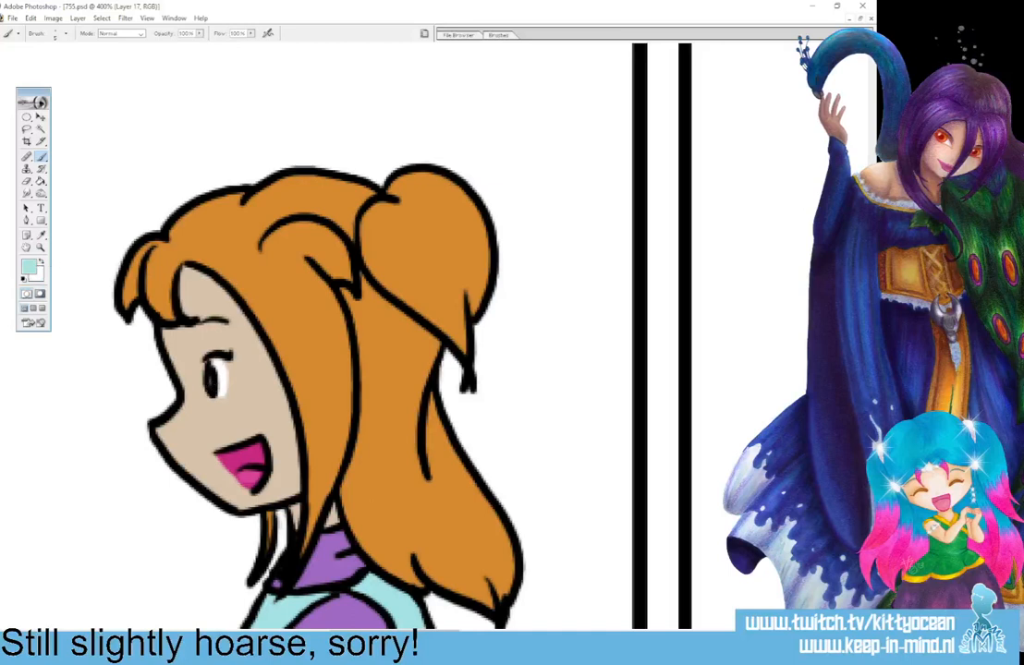
Paint the whites around both of the girl's eyes in the third panel.
left_click_drag(408, 633, 547, 634)
left_click(41, 262)
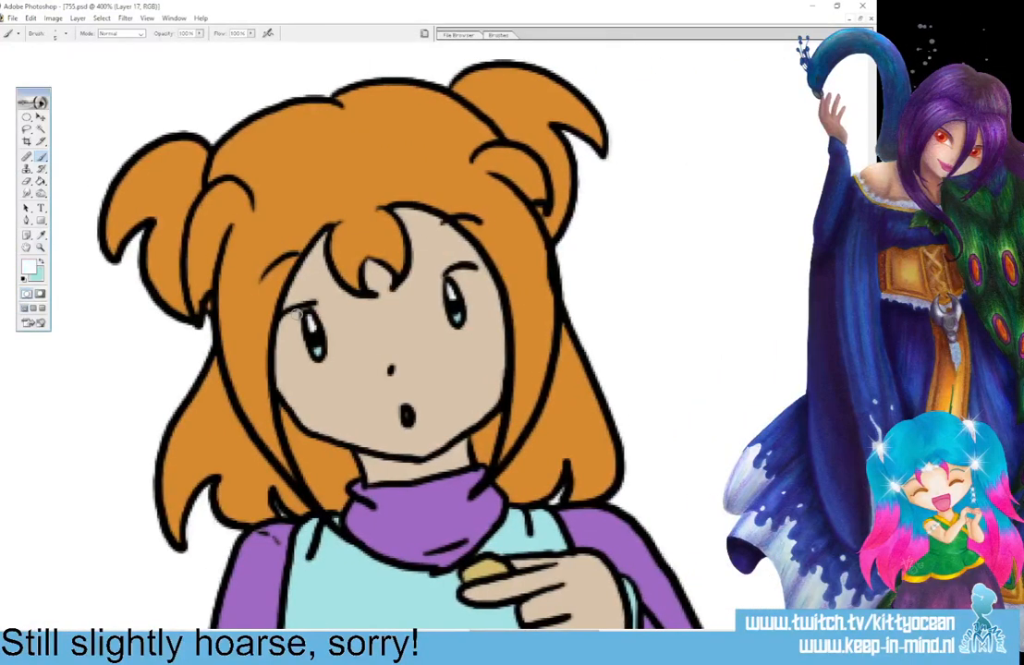
mouse_move(297, 315)
left_mouse_down()
mouse_move(306, 357)
mouse_move(287, 338)
mouse_move(306, 358)
left_mouse_up()
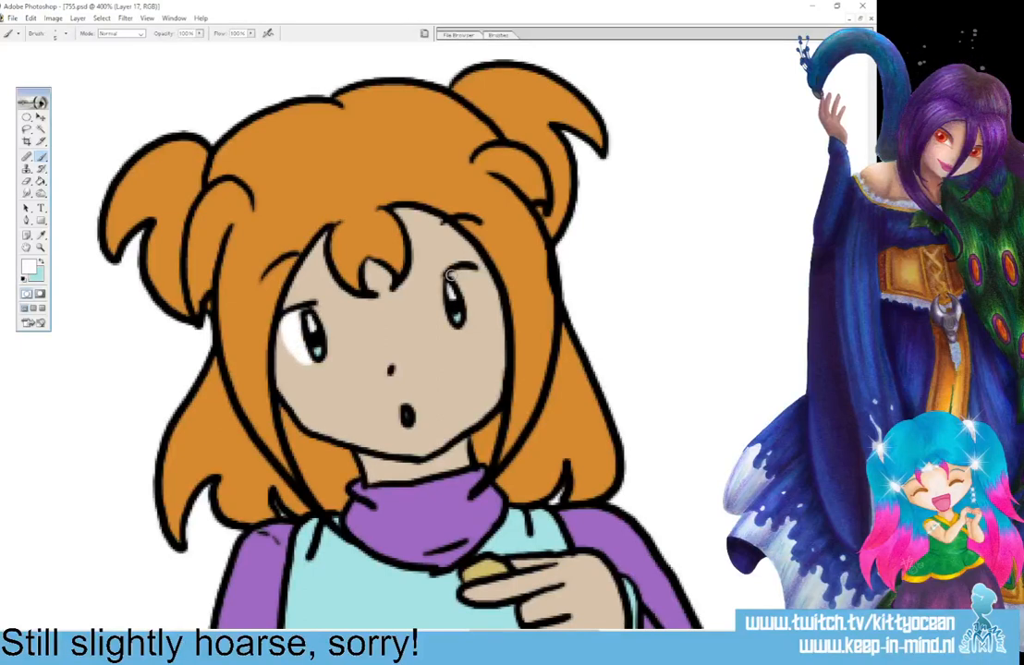
mouse_move(460, 274)
left_mouse_down()
mouse_move(474, 280)
mouse_move(465, 310)
left_mouse_up()
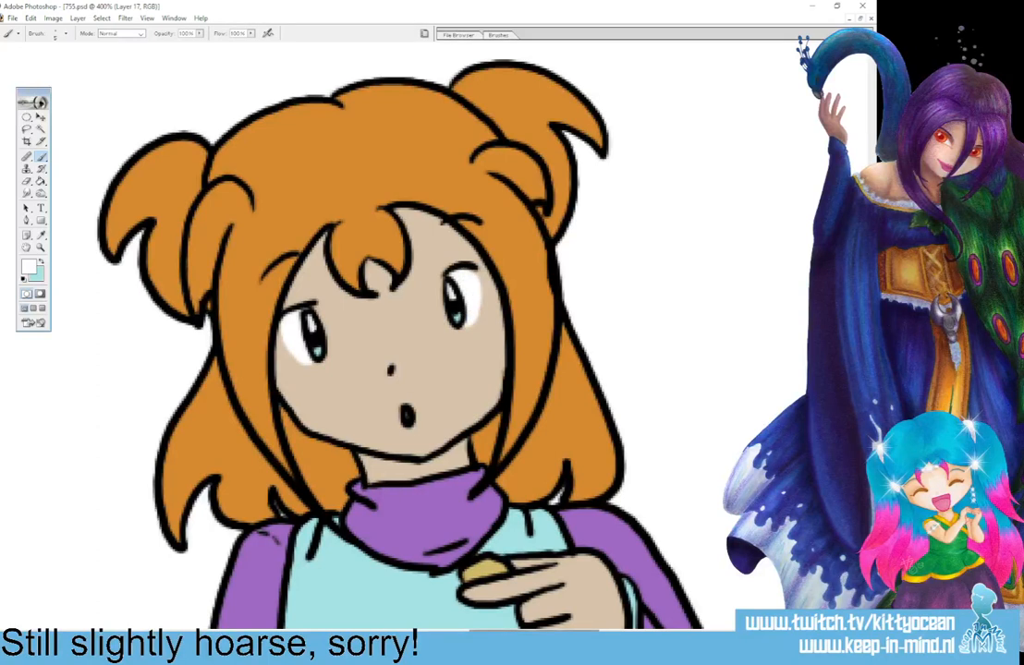
left_click_drag(534, 631, 448, 632)
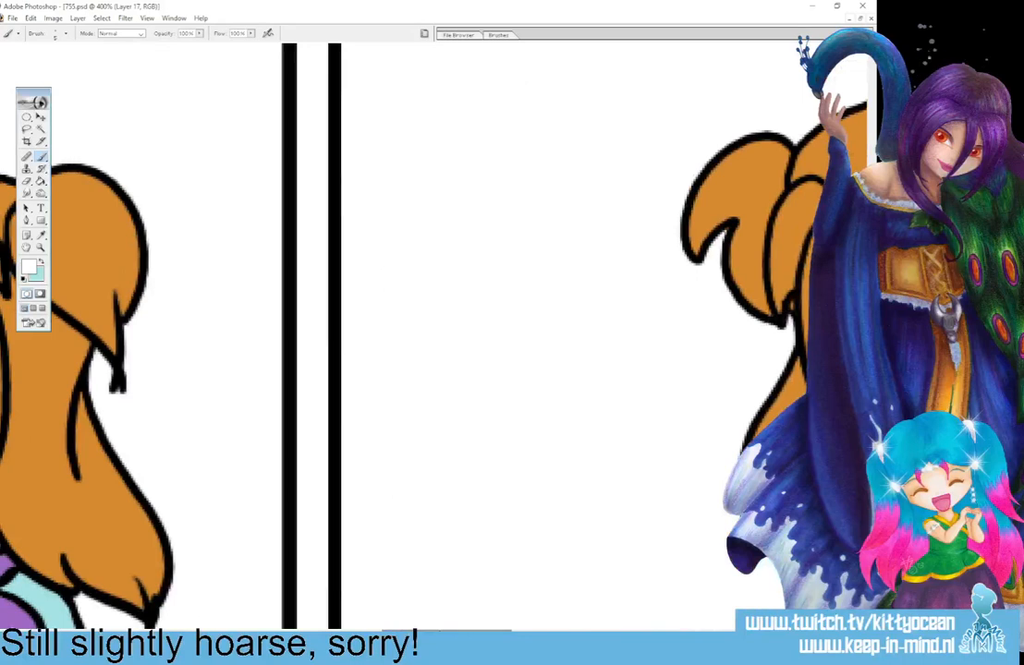
key("ctrl+minus")
key("ctrl+minus")
key("ctrl+minus")
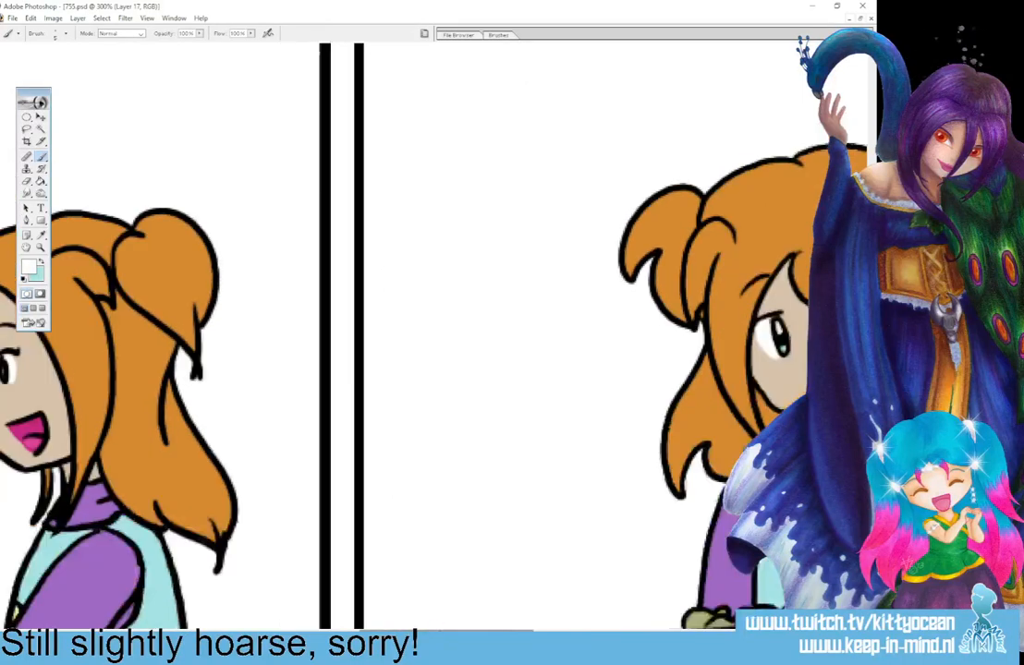
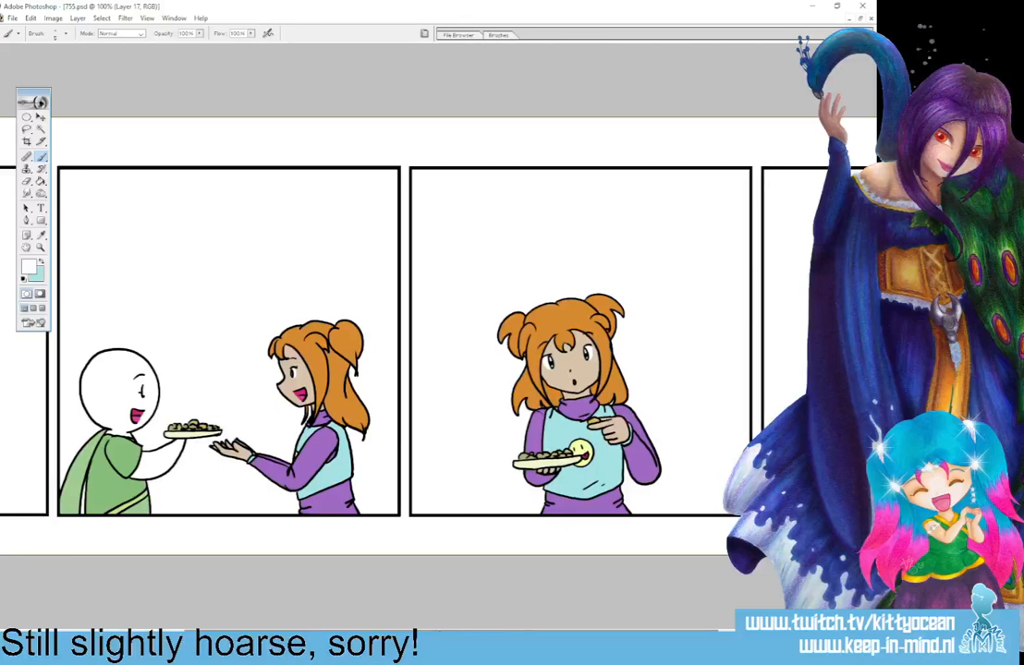
Touch up the white close to the pupils of both of the girl's eyes in the third panel.
key("Return")
right_click(188, 34)
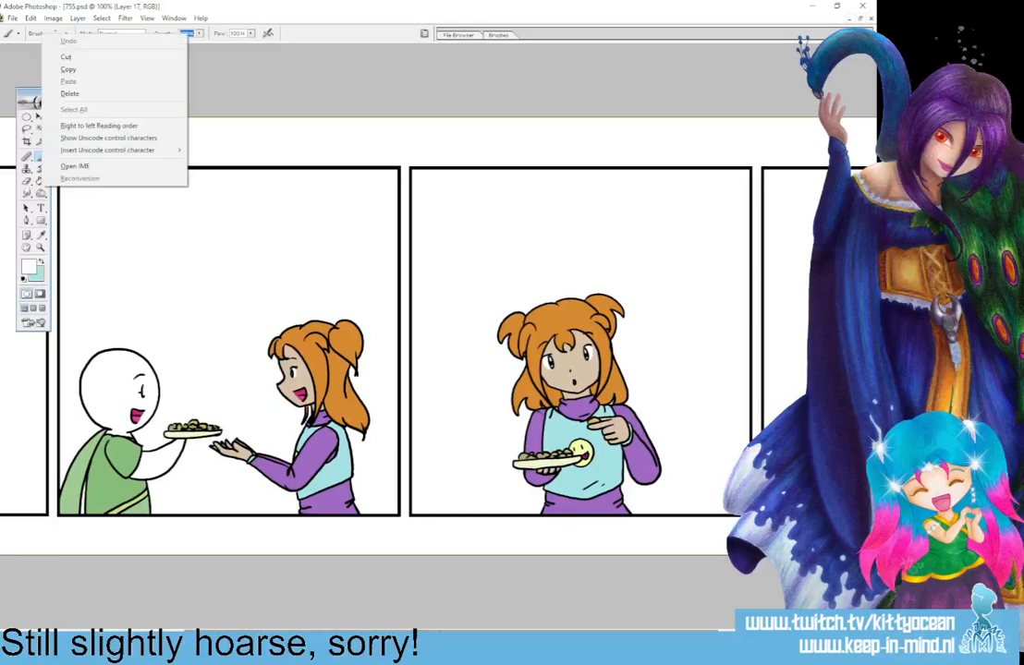
key("Escape")
key("ctrl+plus")
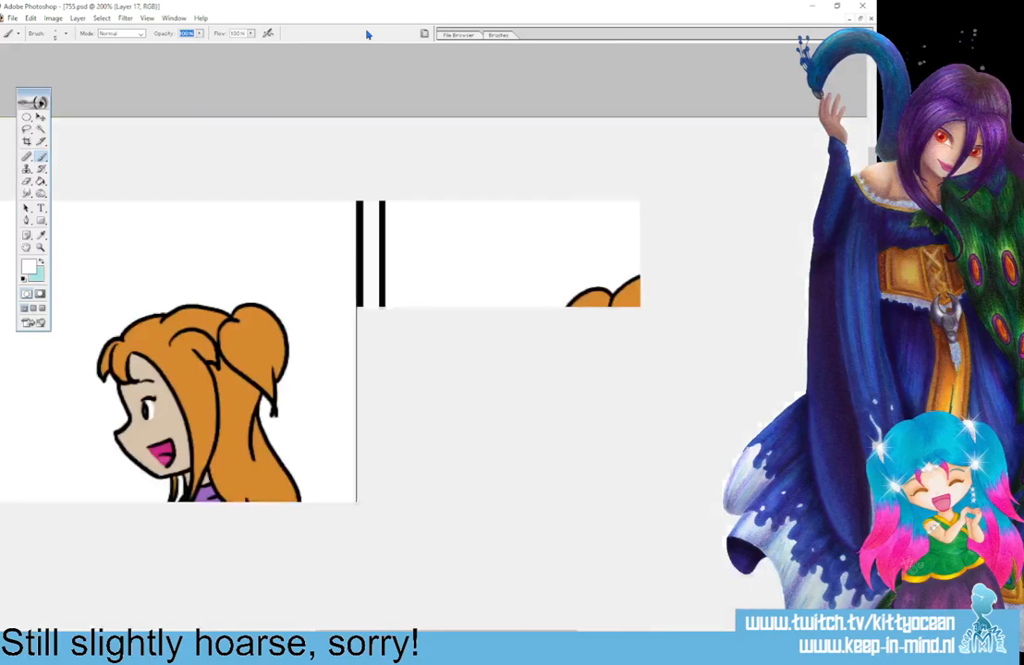
key("ctrl+plus")
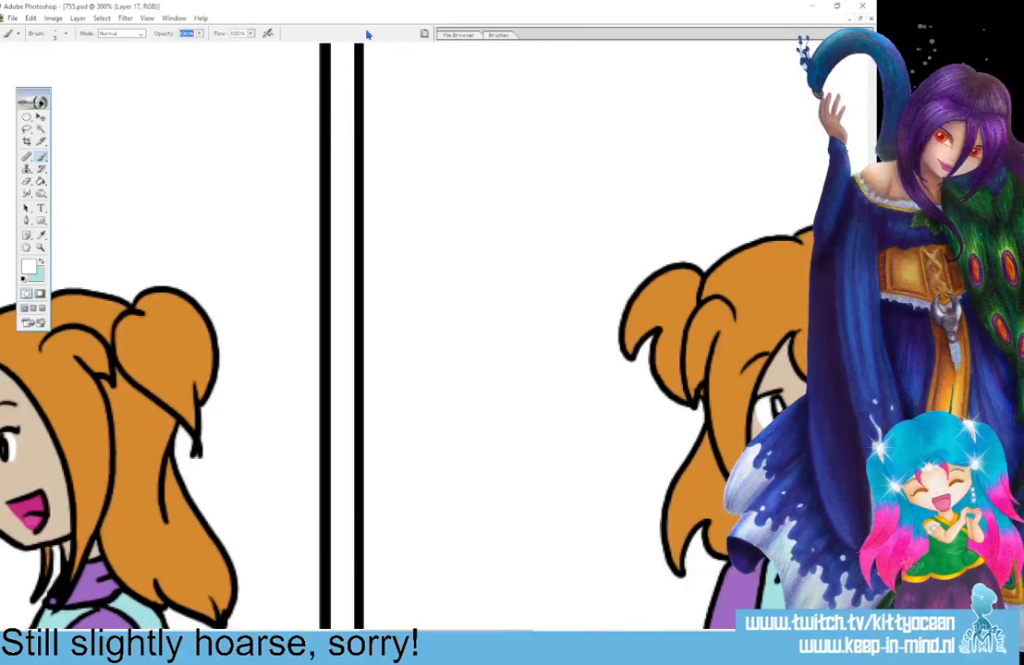
left_click_drag(555, 631, 544, 631)
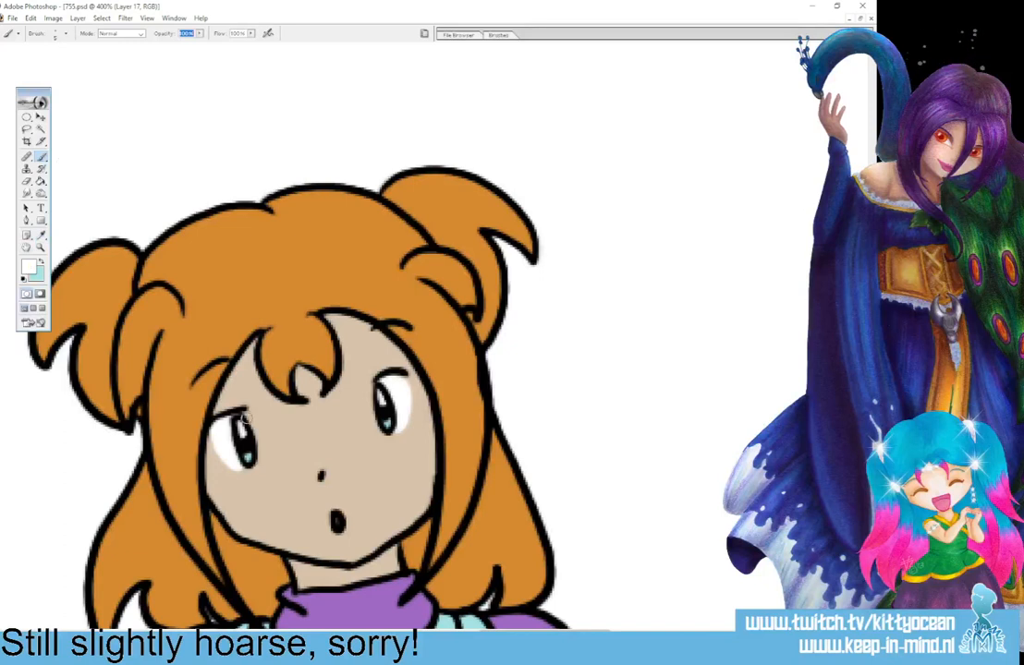
left_click_drag(246, 415, 258, 454)
left_click_drag(369, 384, 369, 393)
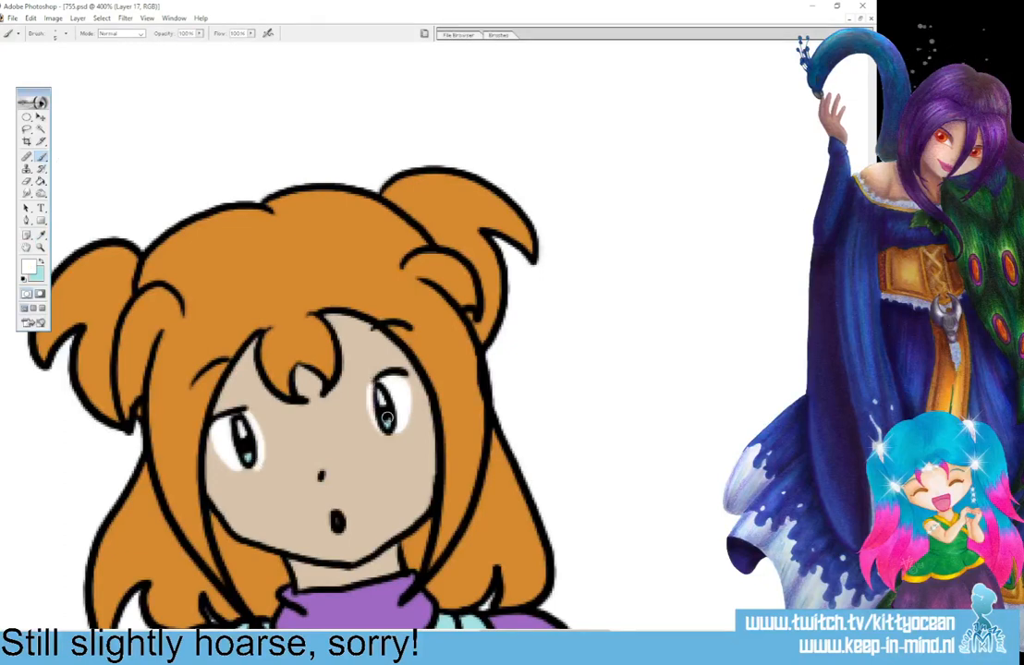
Refine the edges of the girl's eye whites in the third panel with the sampled skin tone and white.
left_click(42, 234)
left_click(256, 497)
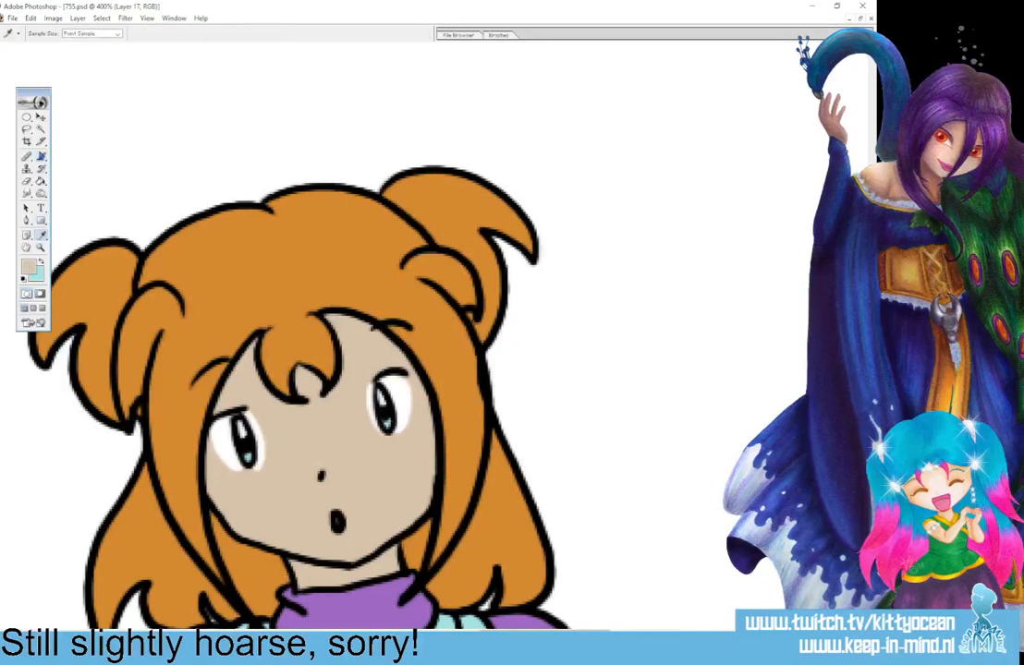
left_click(41, 157)
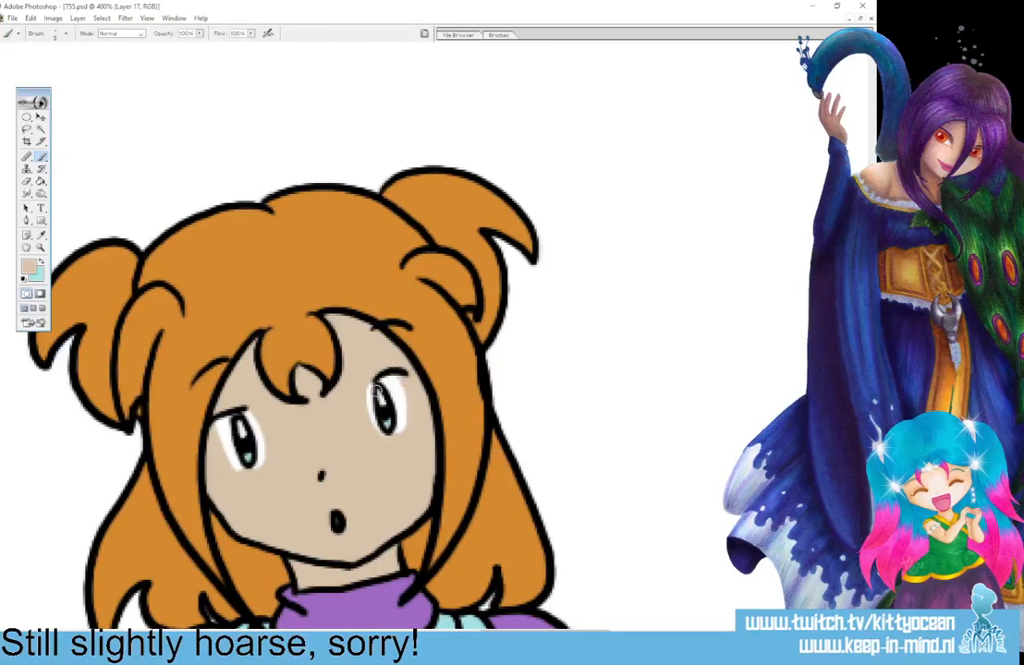
left_click(24, 278)
left_click(41, 261)
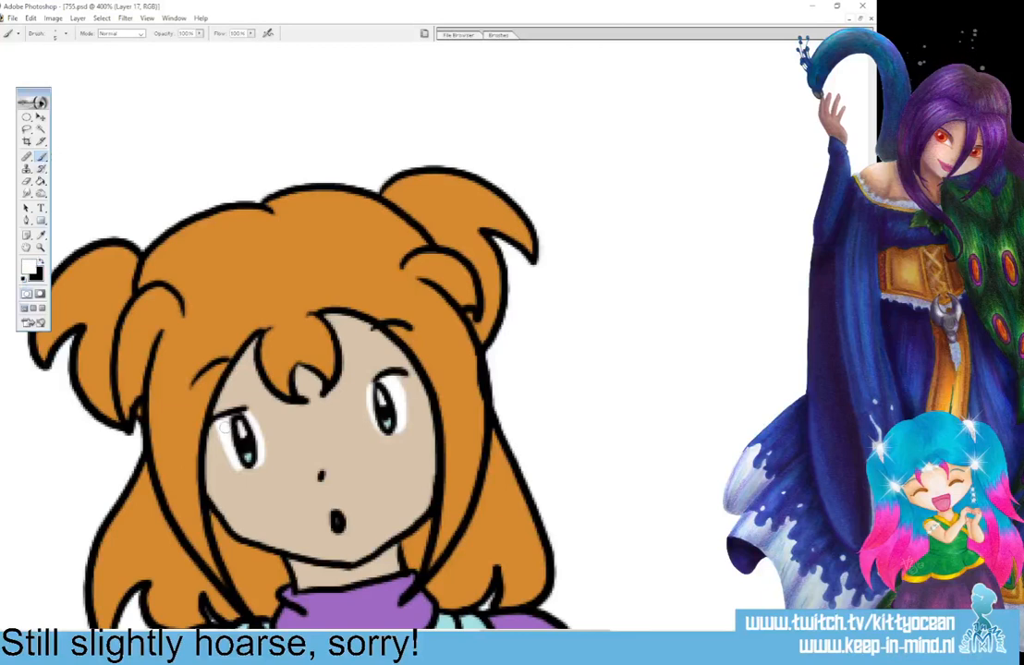
left_click_drag(222, 425, 240, 465)
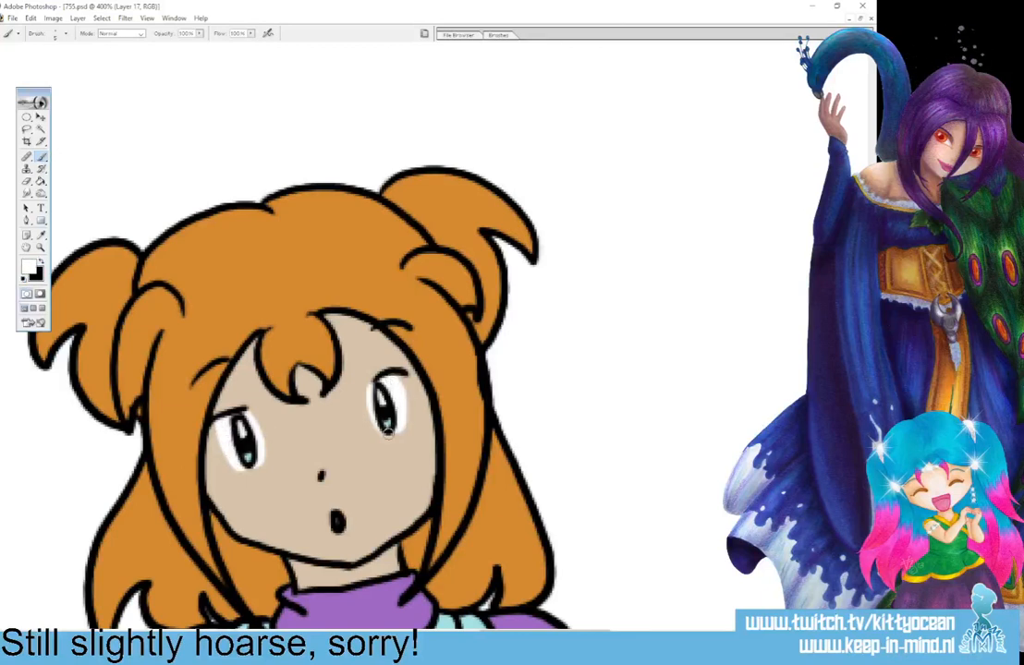
key("ctrl+minus")
key("ctrl+minus")
key("ctrl+minus")
key("ctrl+minus")
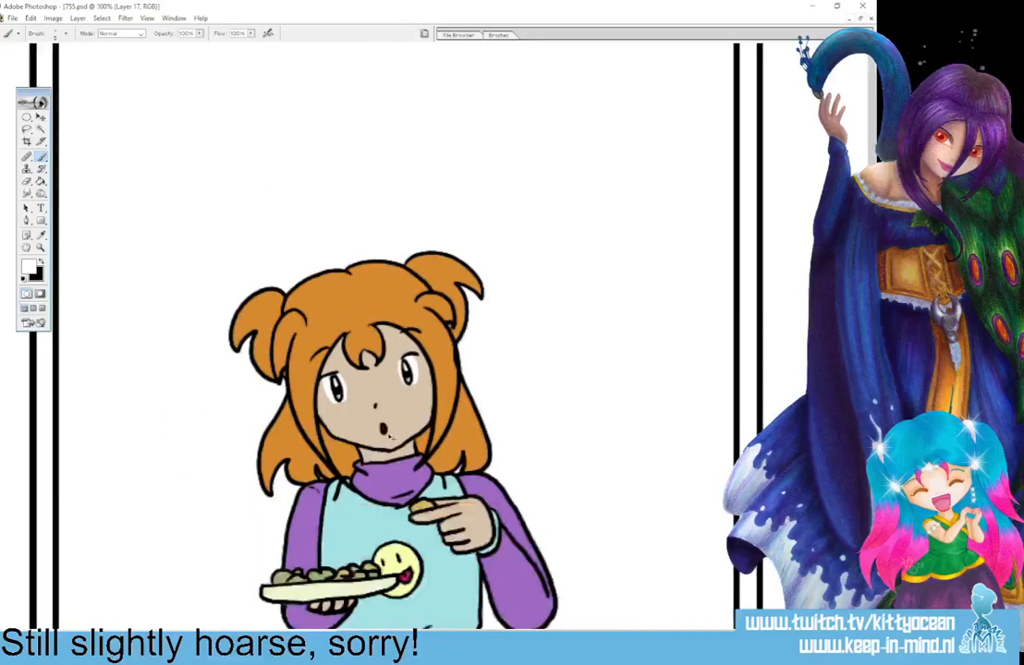
key("ctrl+minus")
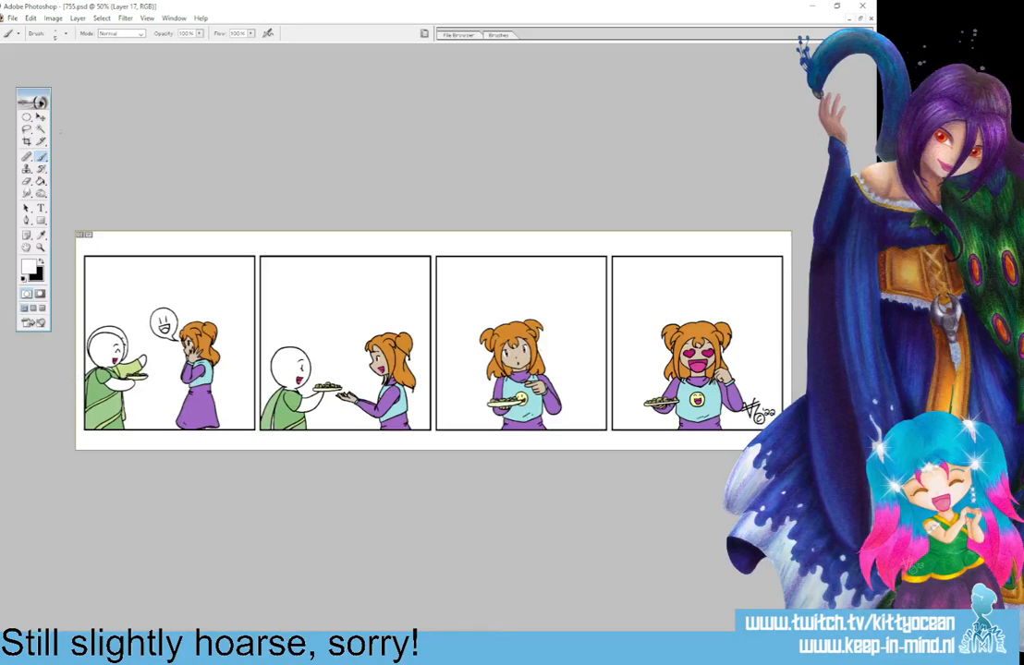
Select the bald character's white heads and arms and shade their edges on Layer 19 with a soft black 122 px brush.
left_click(40, 131)
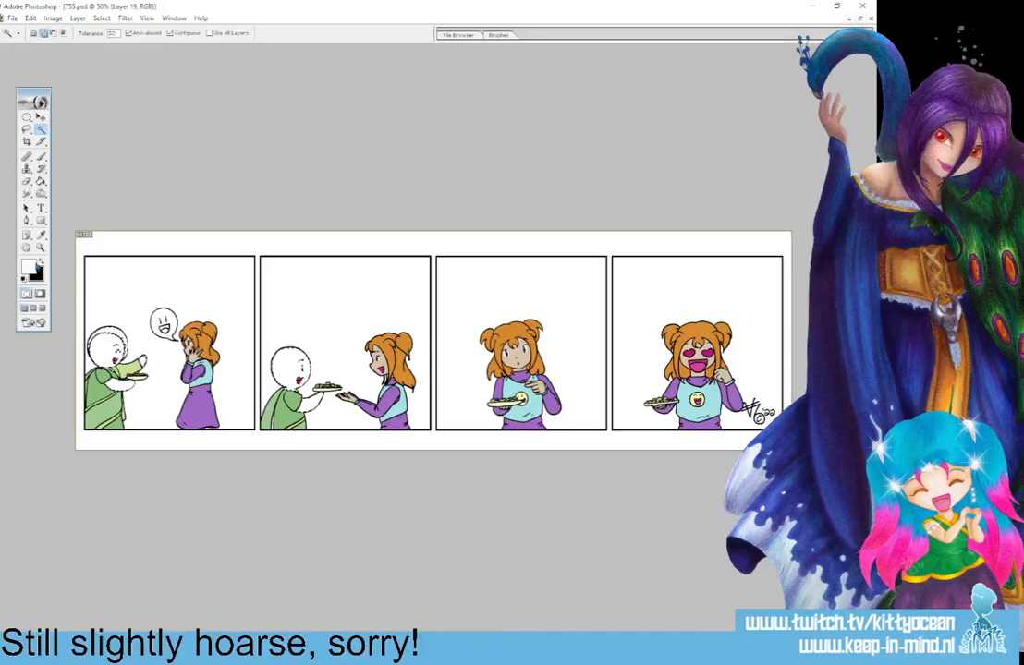
left_click(41, 157)
left_click(499, 35)
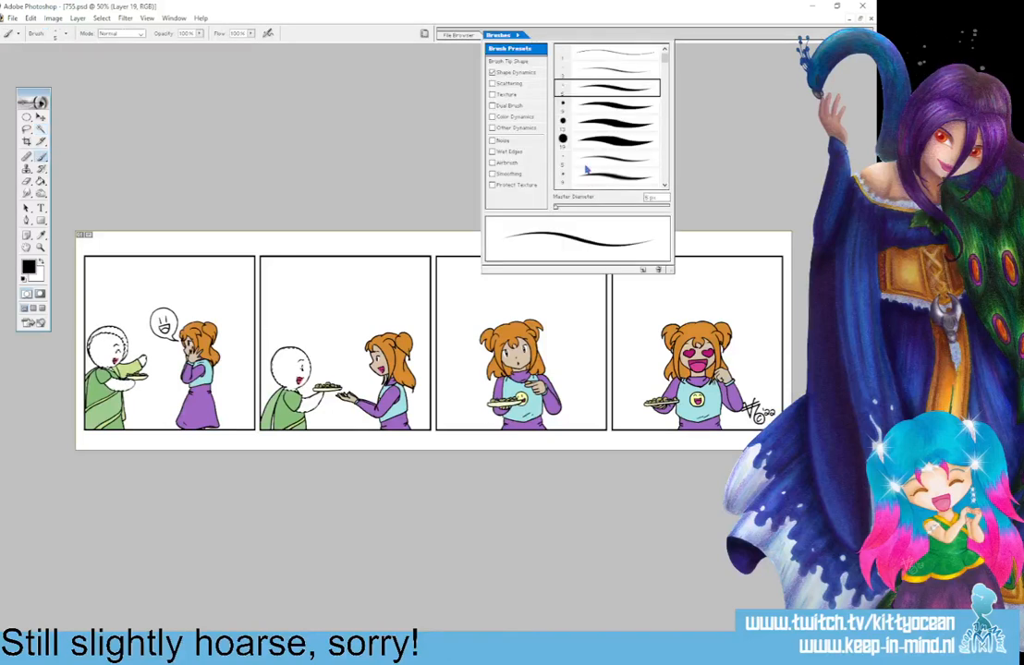
left_click(586, 171)
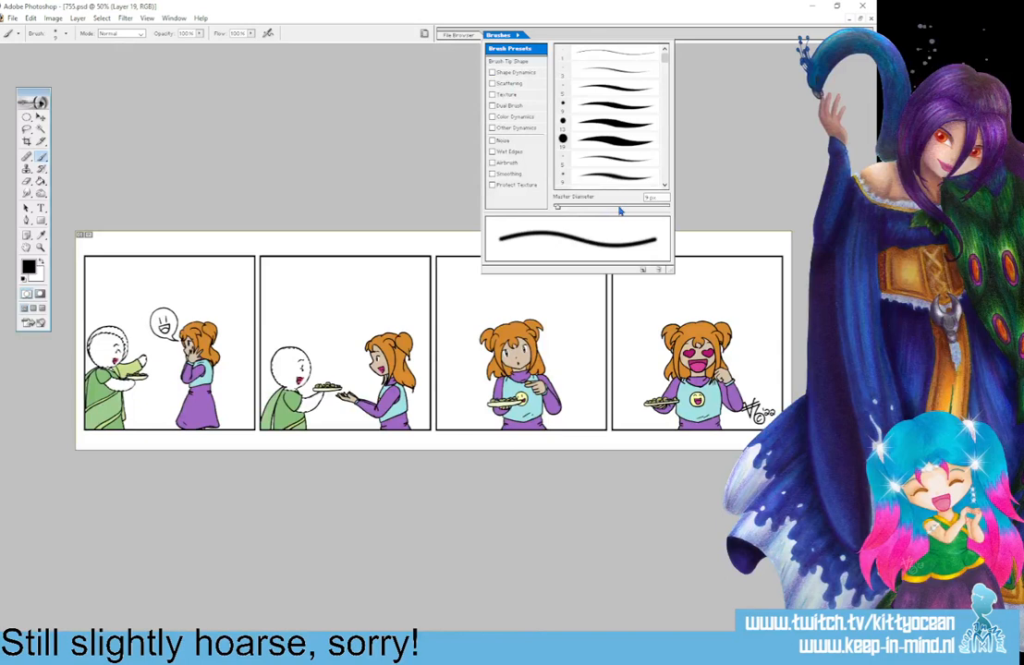
left_click(619, 208)
left_click(94, 320)
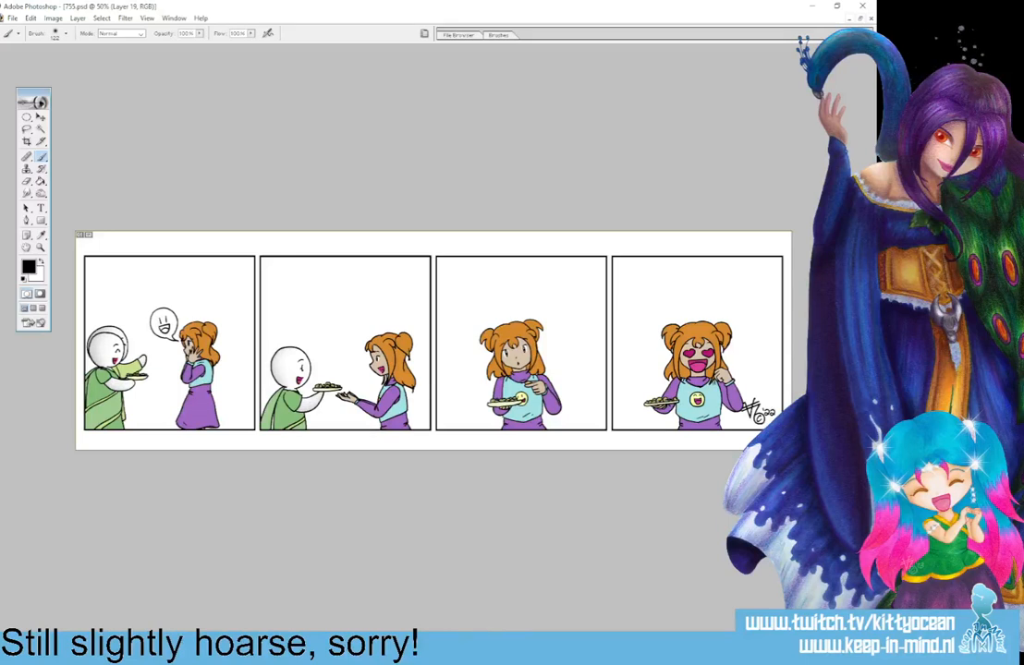
Ink the missing outline of the bald character's other arm below the plate in the second panel with the 5 px black brush.
key("ctrl+plus")
key("ctrl+plus")
key("ctrl+plus")
key("ctrl+plus")
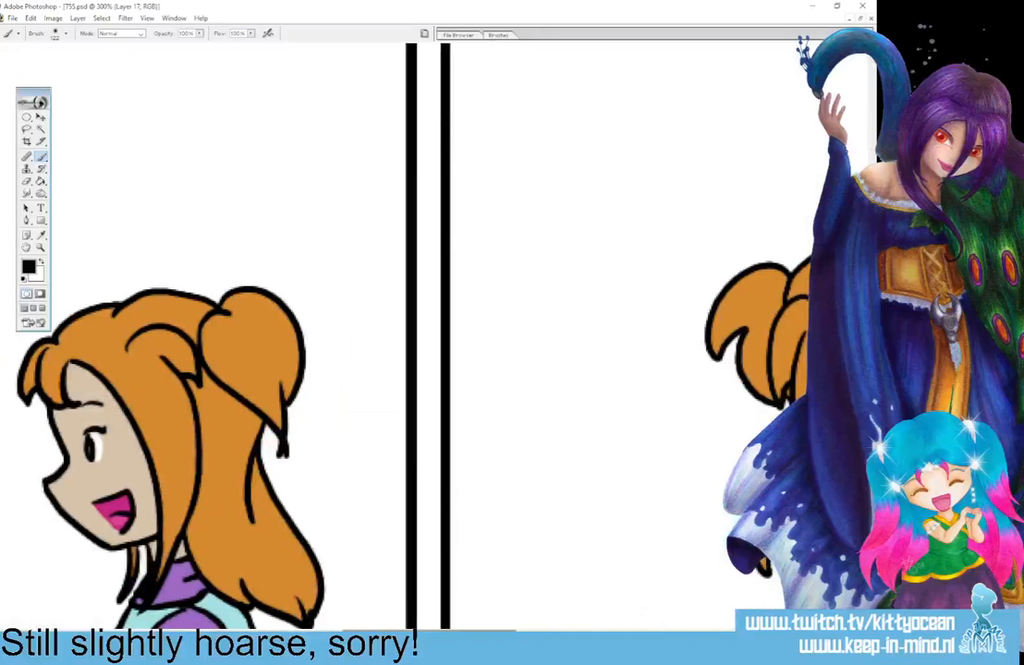
scroll(505, 501, "left", 10)
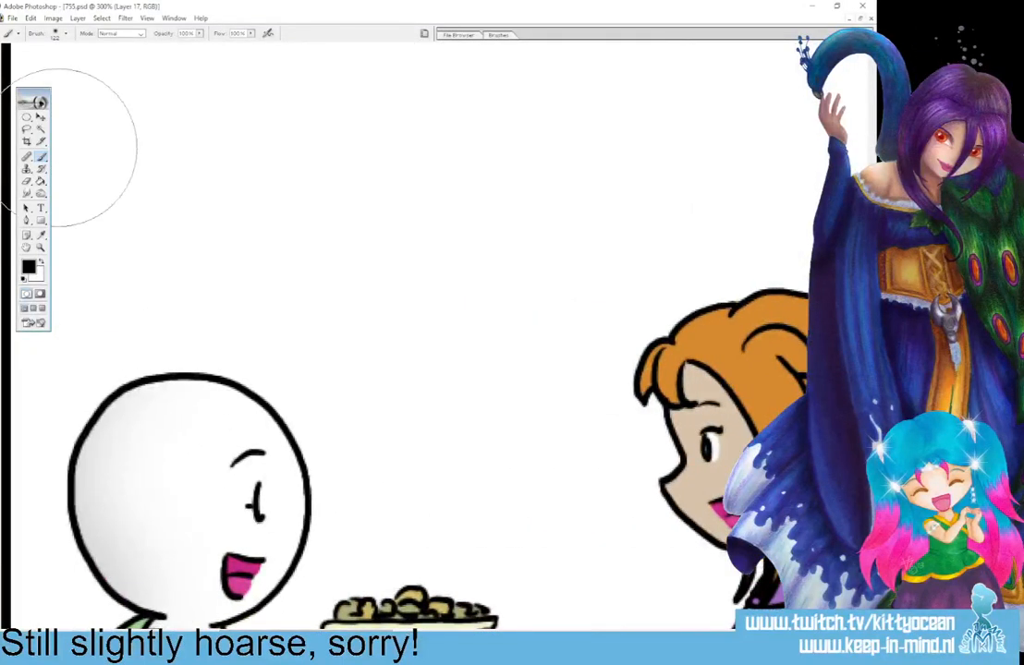
left_click(510, 35)
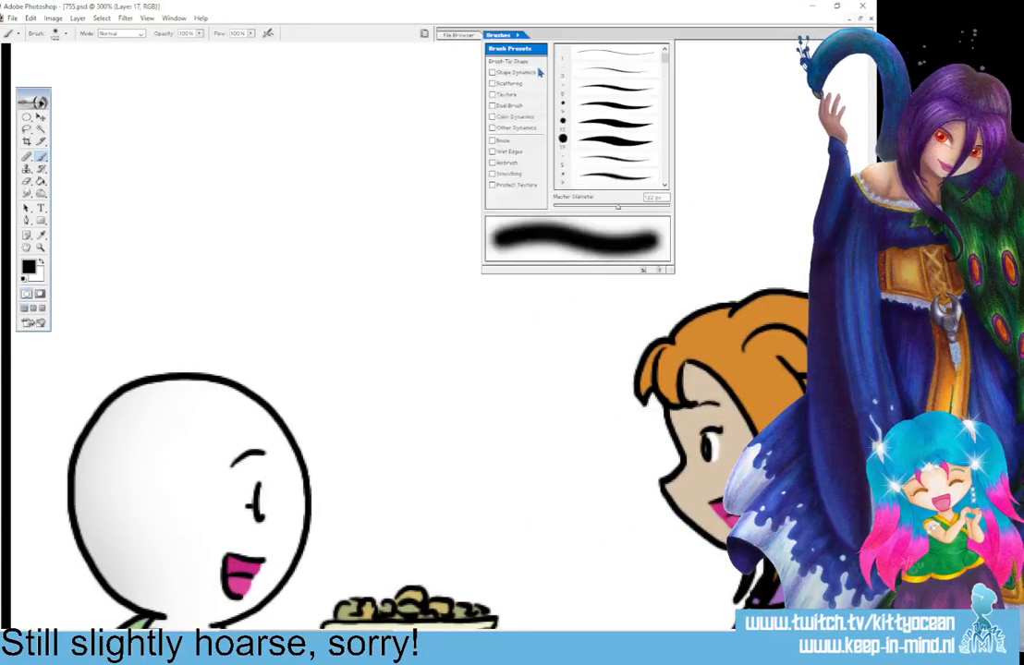
left_click(528, 60)
left_click(530, 50)
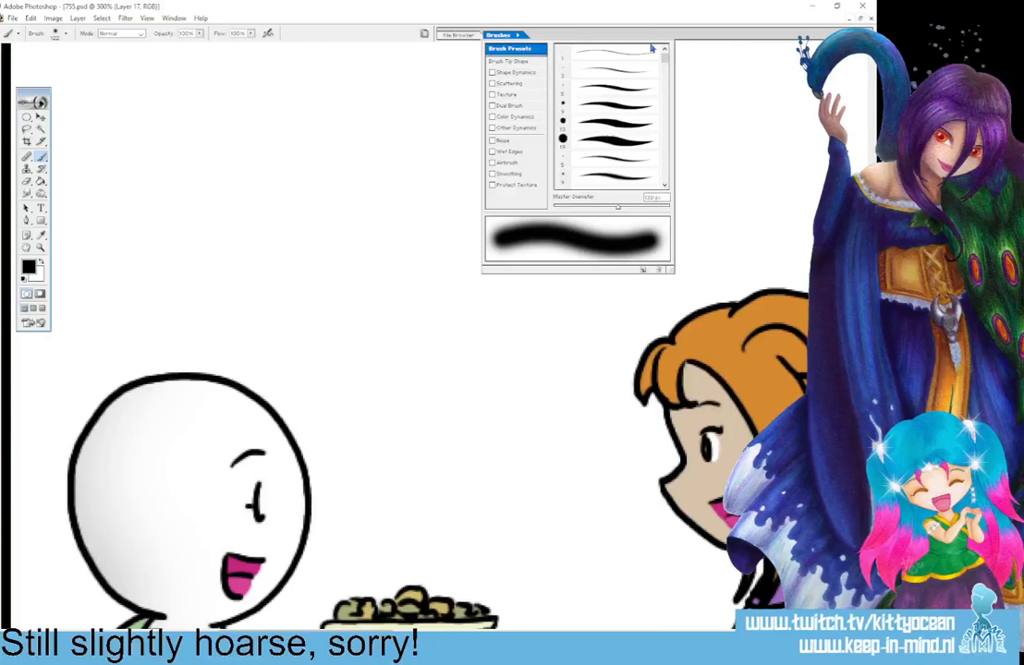
left_click(621, 89)
left_click_drag(871, 96, 871, 129)
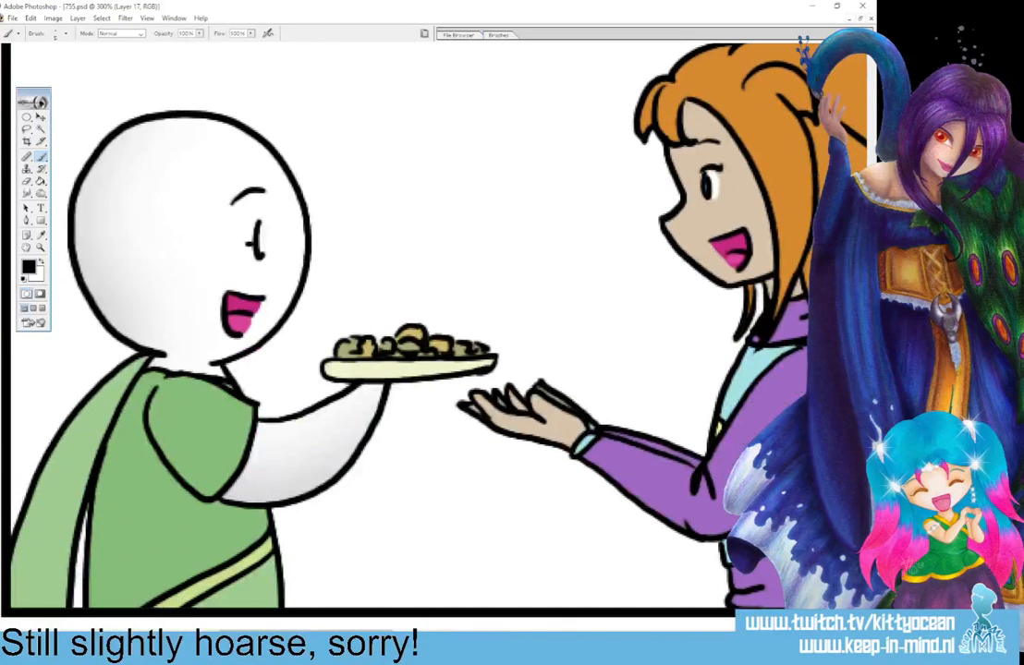
left_click_drag(254, 417, 349, 381)
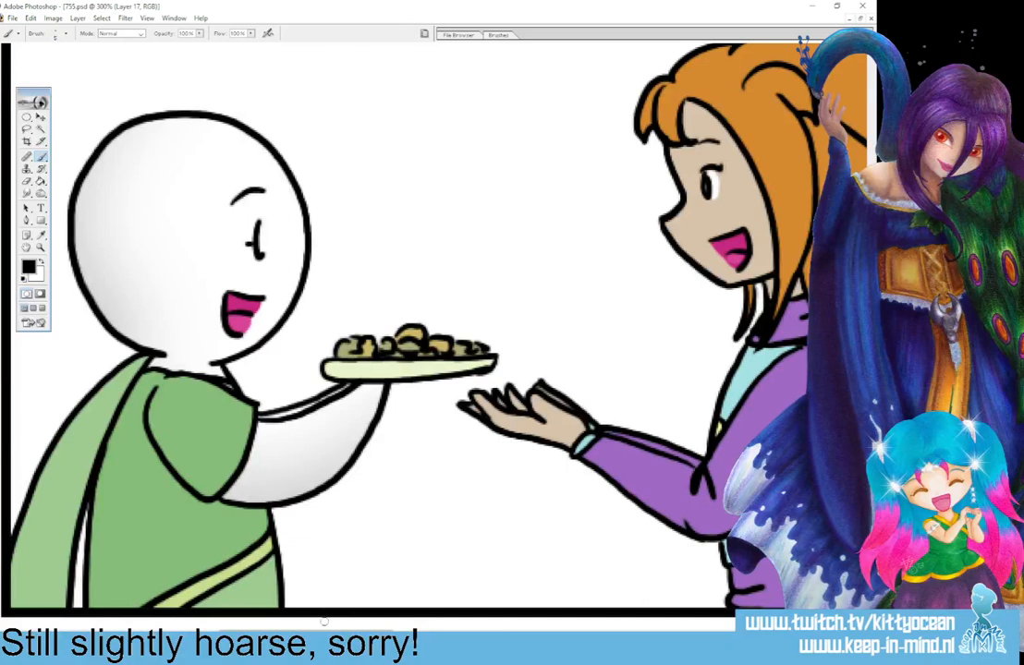
Touch up the unpainted spots at the bald character's shoulder in the first panel with the green sampled from the sleeve.
left_click_drag(328, 632, 111, 632)
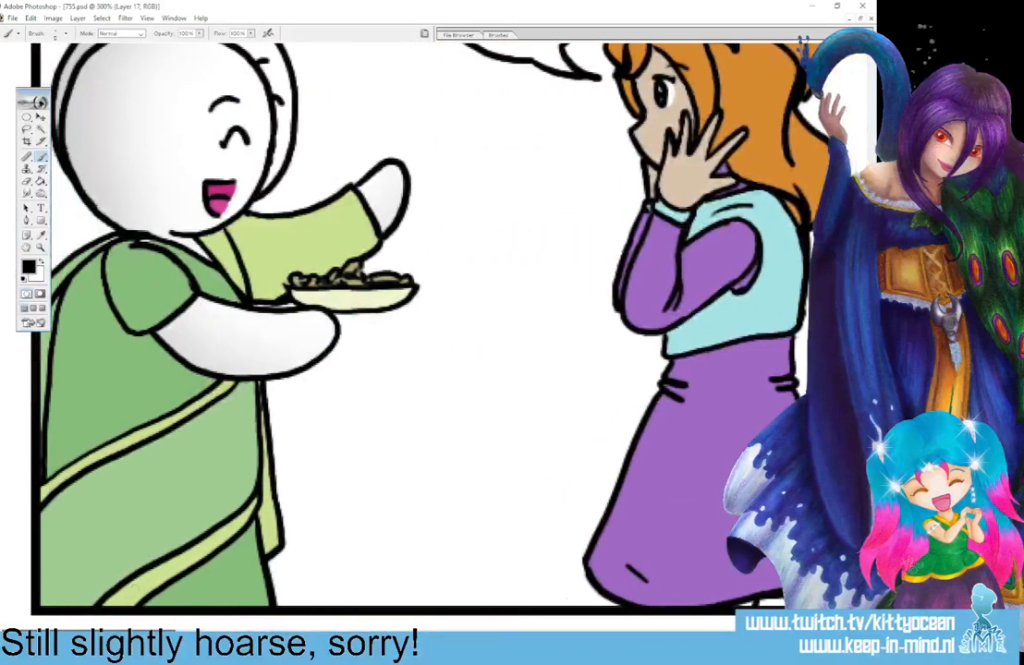
left_click(40, 236)
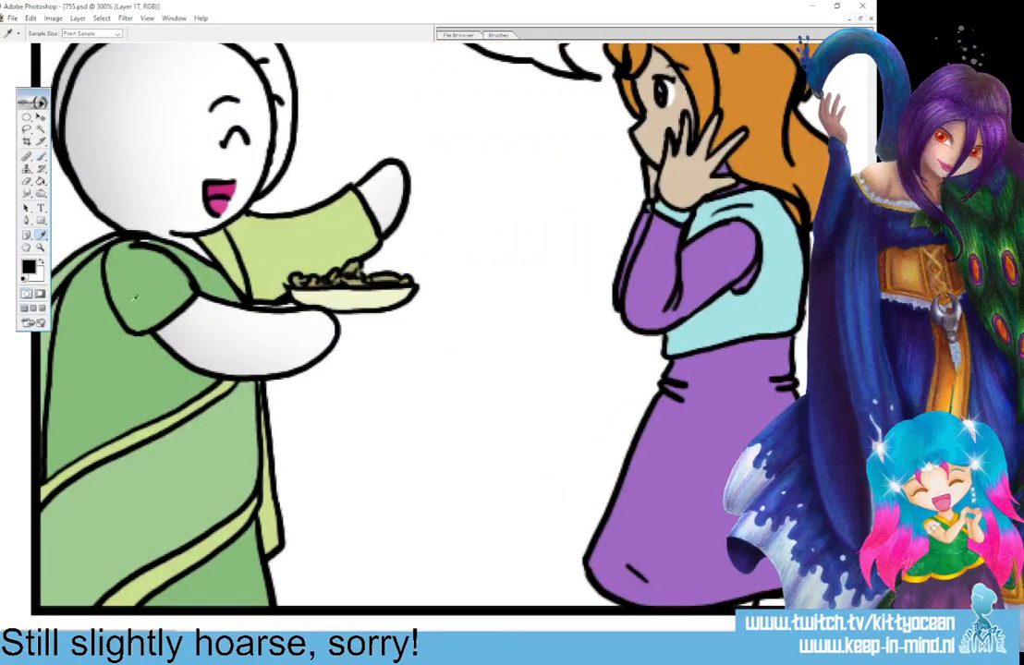
left_click(141, 275)
left_click(43, 157)
left_click_drag(116, 240, 130, 236)
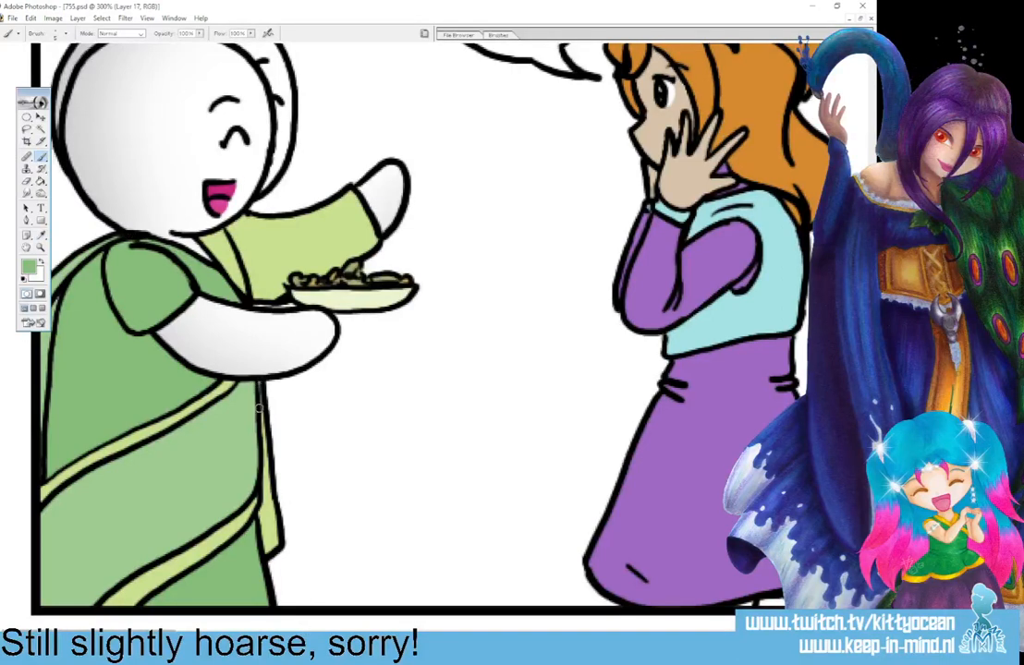
Paint the narrow gap between the bald character's cape and robe green in the second panel.
left_click_drag(139, 624, 354, 628)
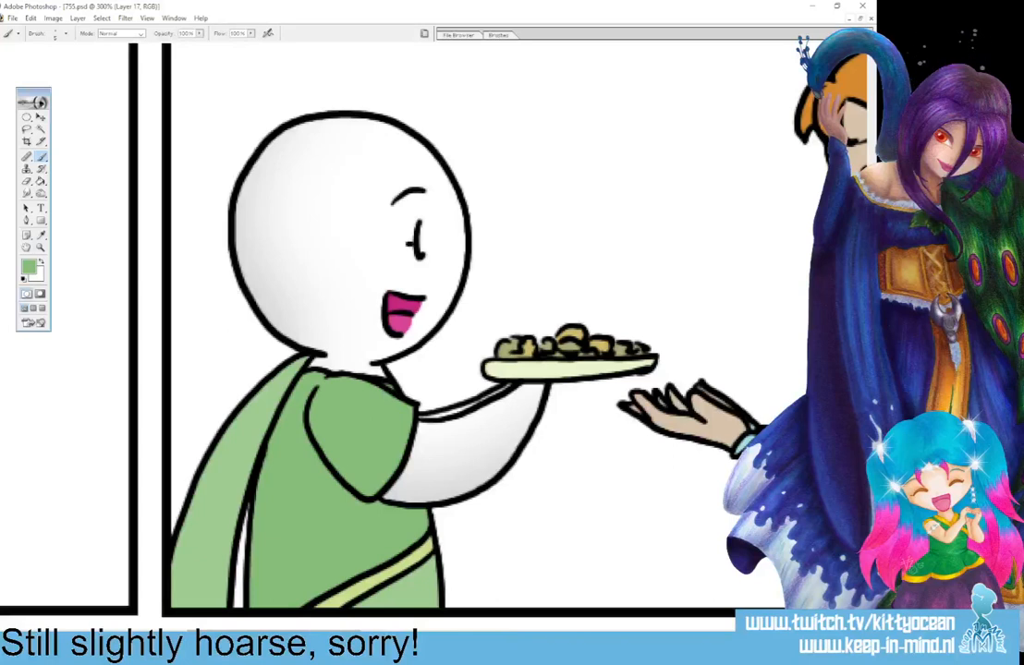
left_click_drag(248, 516, 242, 598)
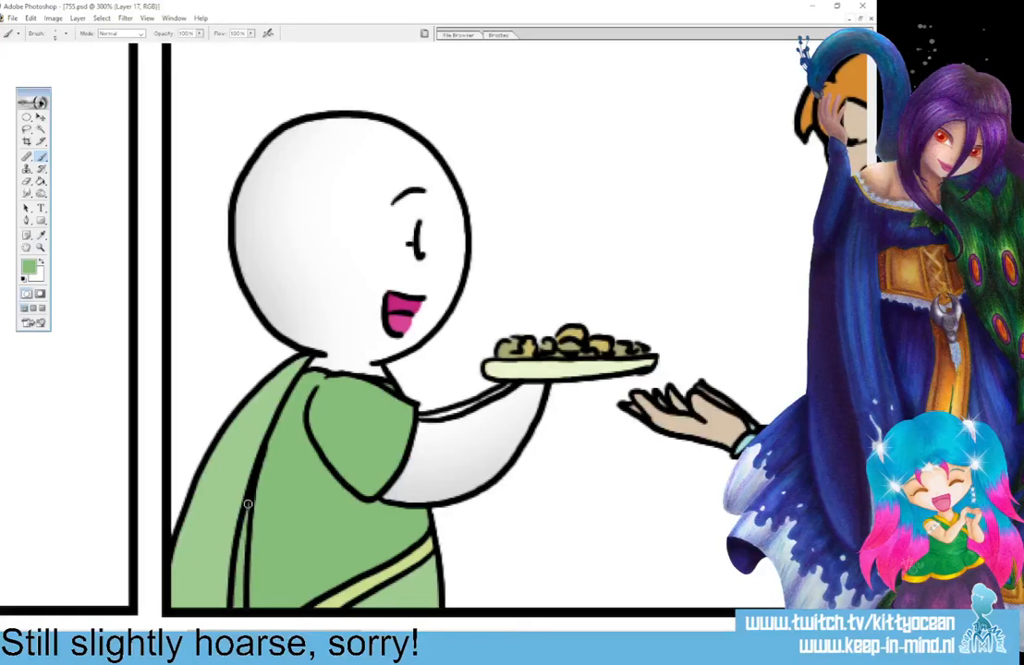
key("ctrl+minus")
key("ctrl+minus")
key("ctrl+minus")
key("ctrl+minus")
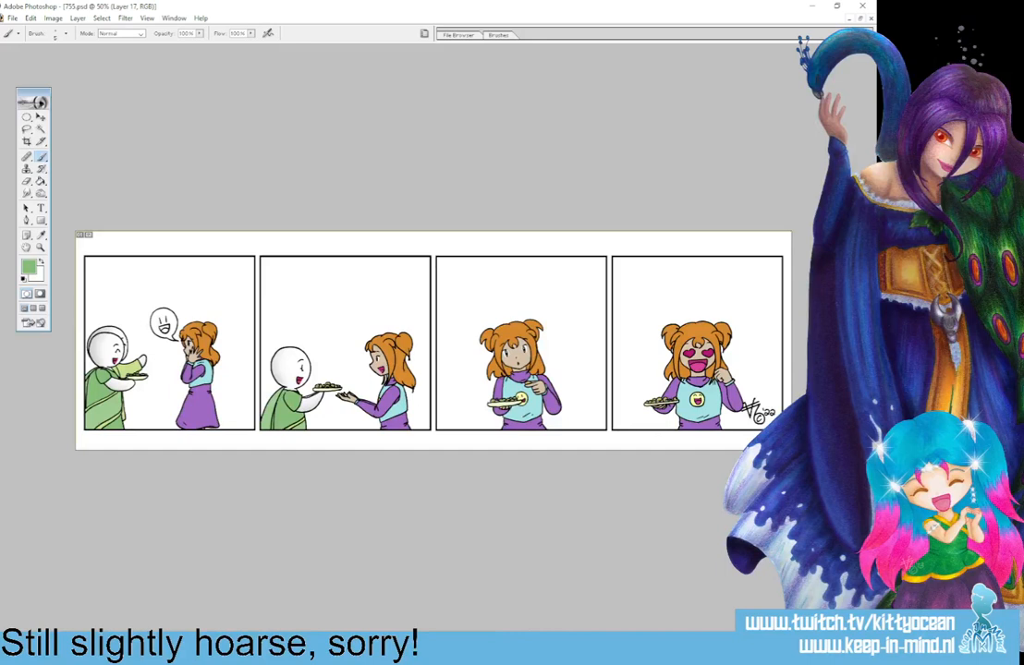
On a duplicate of Layer 17, shade the characters' hair and clothes by burning midtones at 66% exposure and dodging highlights at 31%.
key("alt+l")
key("d")
left_click(325, 211)
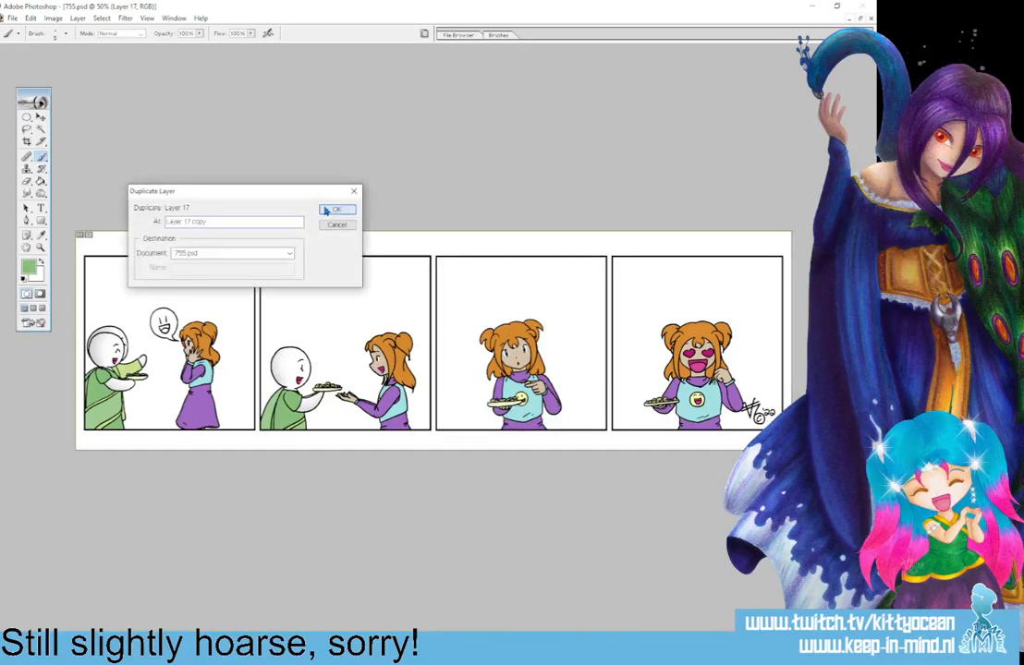
key("o")
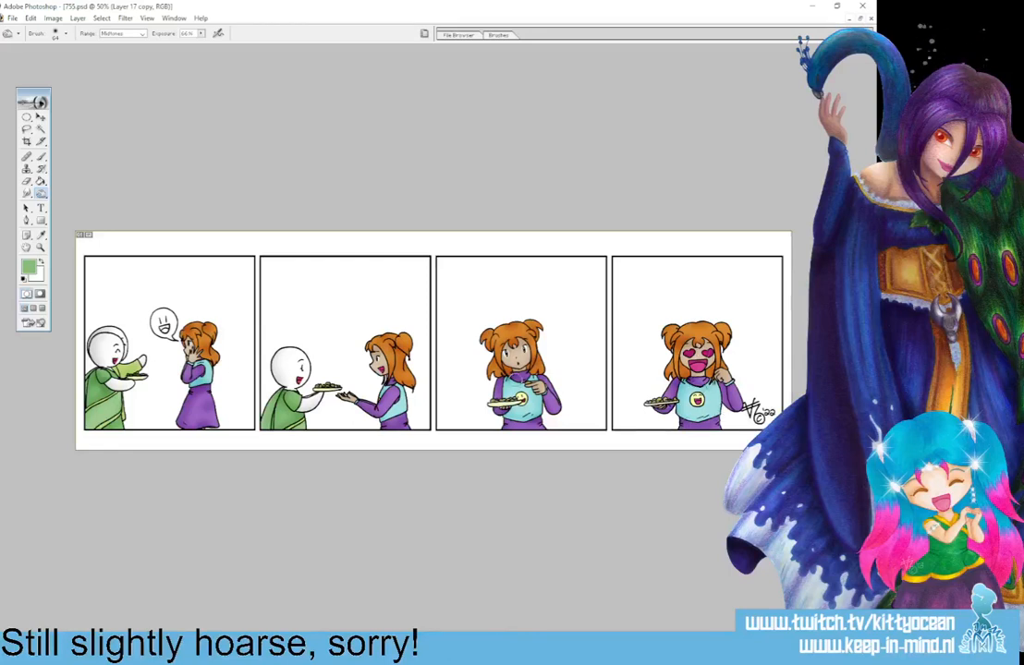
left_click_drag(41, 194, 88, 183)
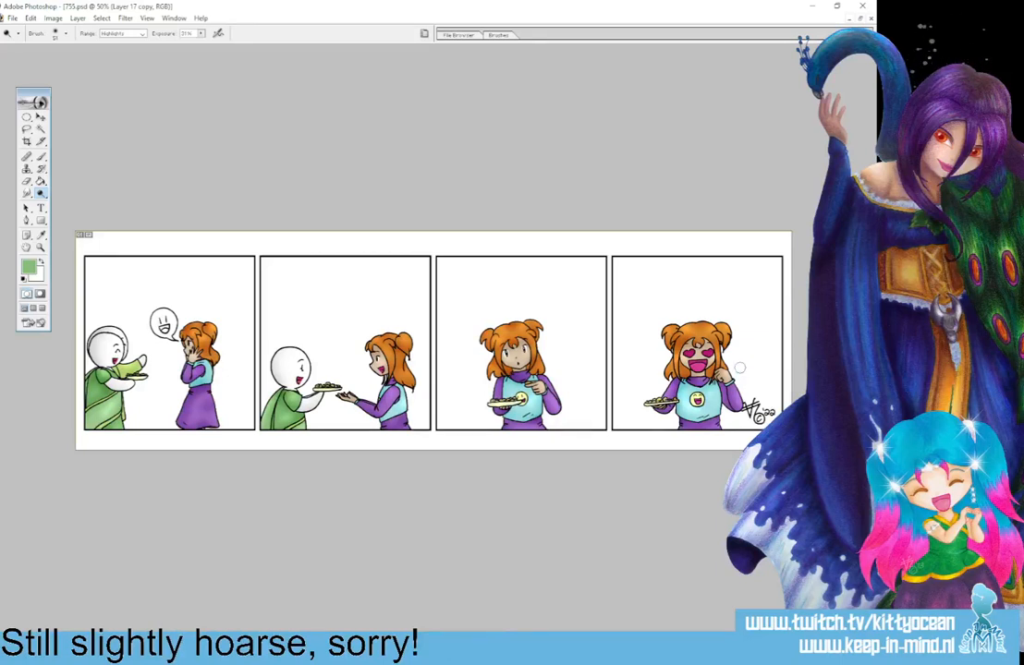
Fill the mouth of the smiley in the first panel's speech bubble with the dark magenta sampled from the bald character's mouth.
key("ctrl+plus")
key("ctrl+plus")
key("ctrl+plus")
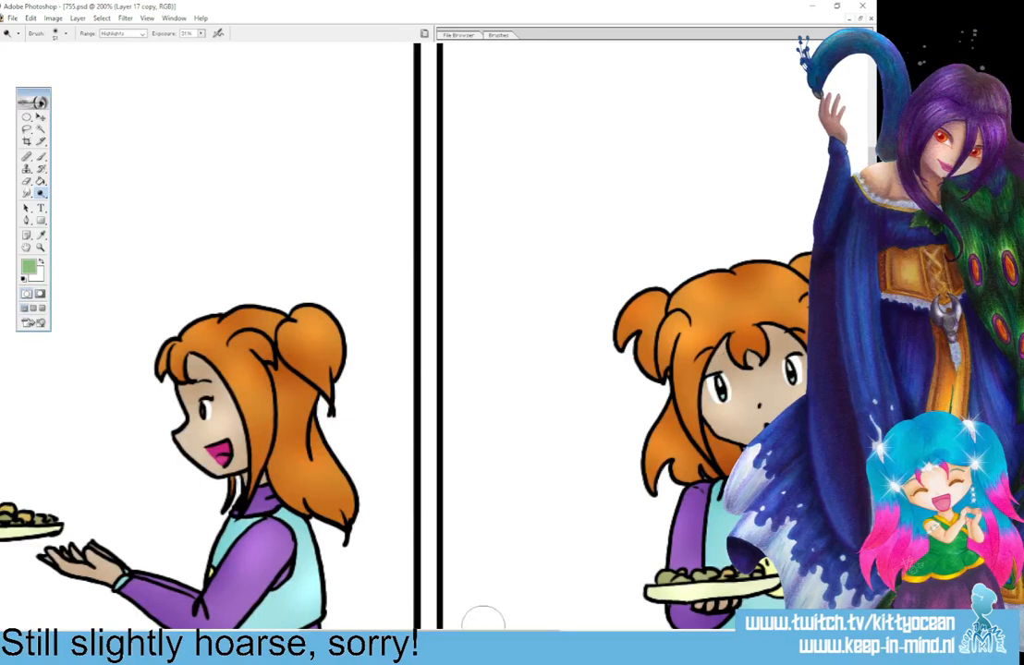
left_click_drag(482, 634, 305, 634)
left_click(42, 236)
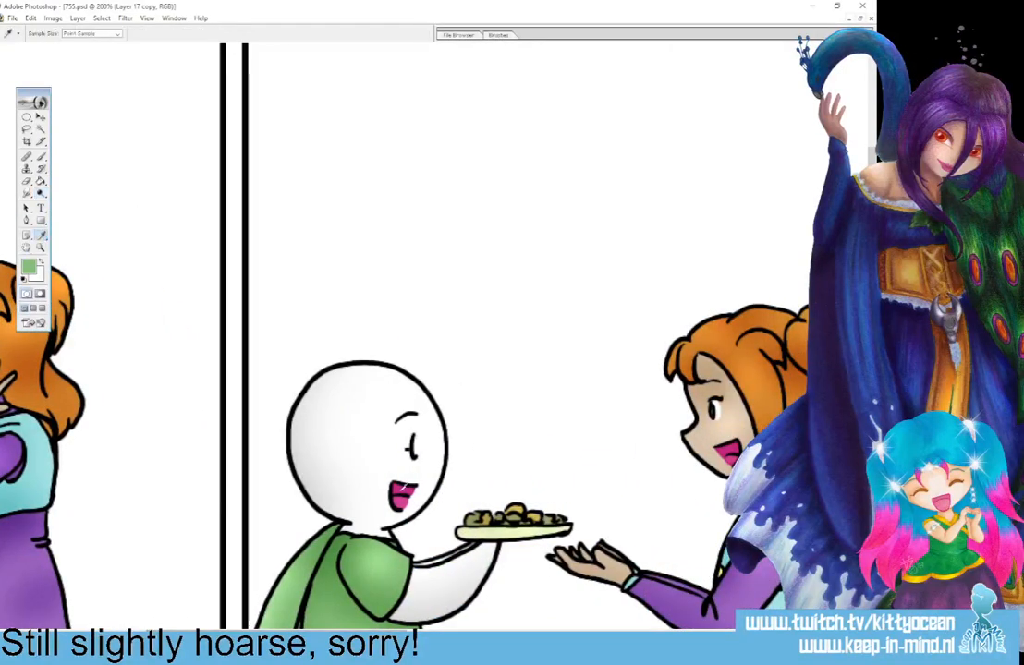
left_click(398, 491)
left_click(42, 183)
left_click_drag(301, 634, 240, 634)
left_click(80, 283)
Fill the tongue of the speech bubble's smiley with the lighter pink sampled from an existing tongue.
left_click(42, 236)
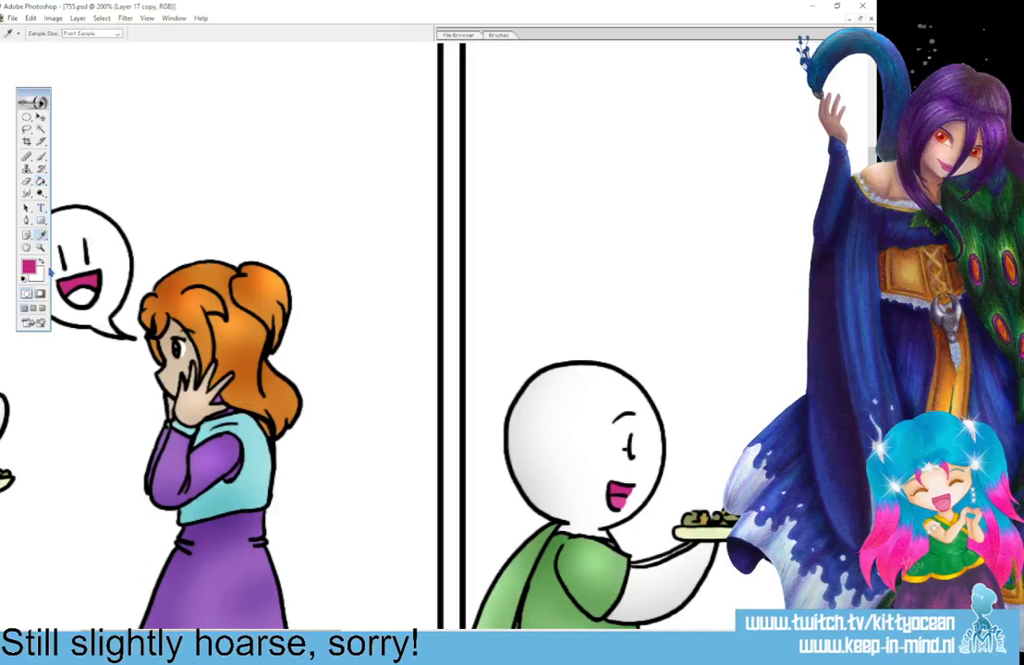
left_click(42, 182)
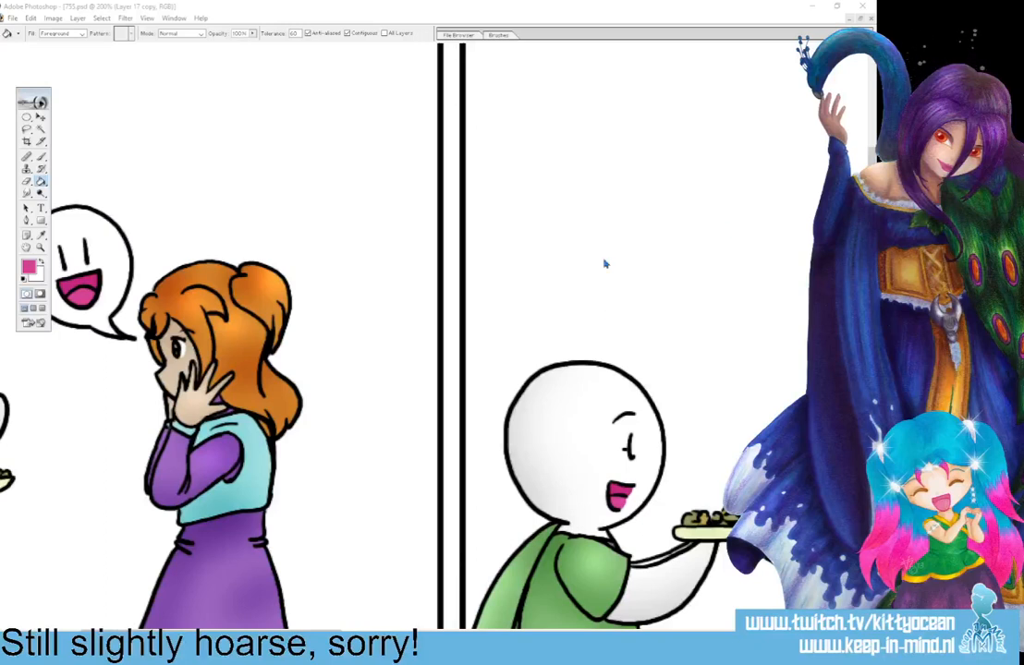
key("ctrl+minus")
key("ctrl+minus")
key("ctrl+minus")
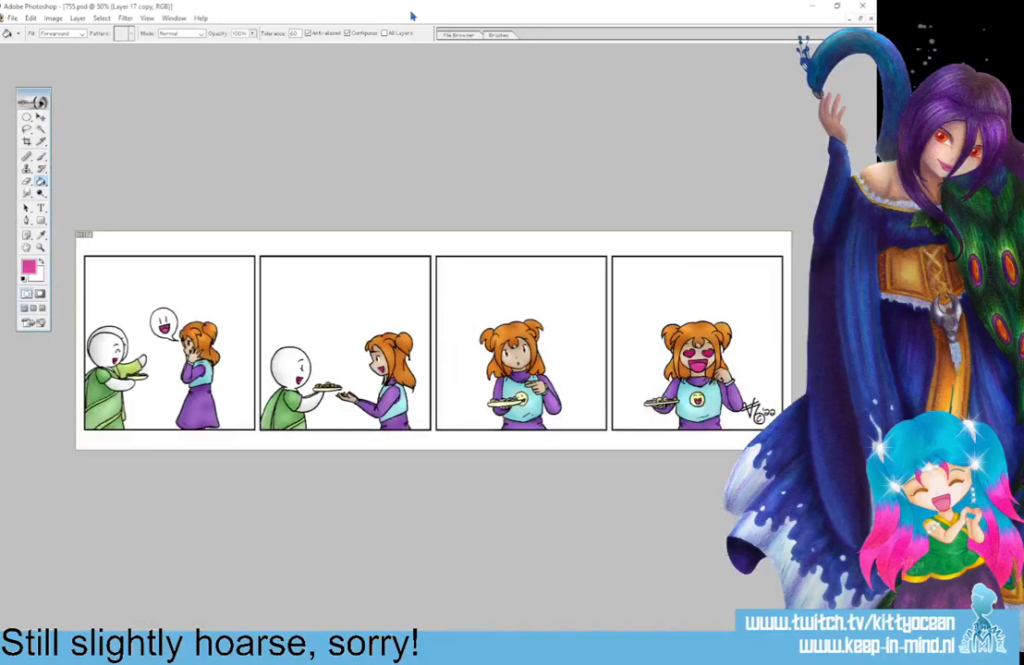
Copy the merged contents of the whole comic and paste them as a new layer.
key("ctrl+a")
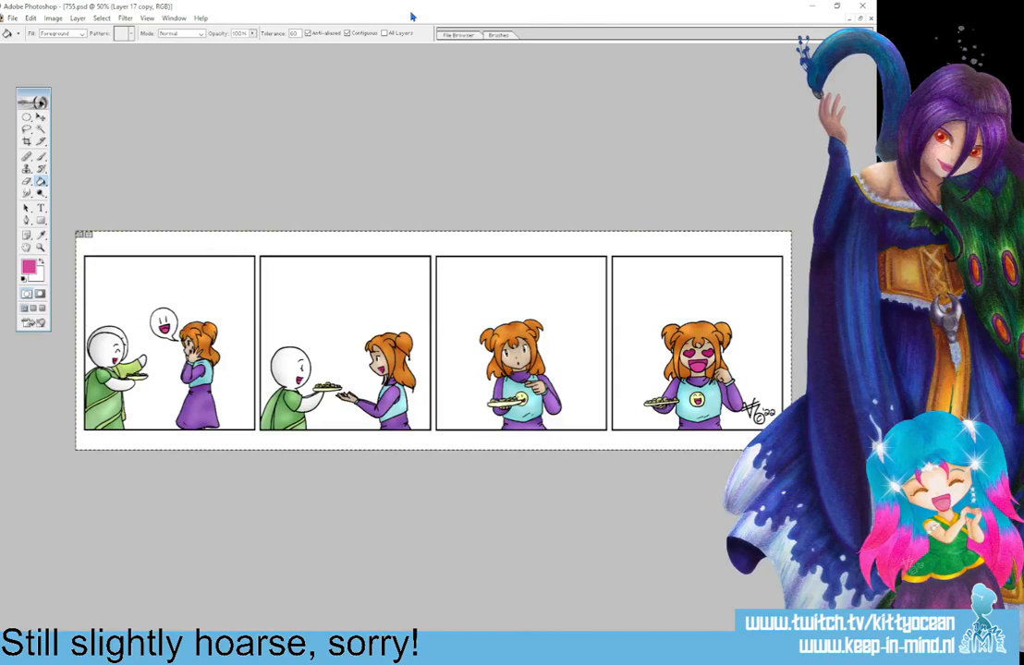
key("ctrl+shift+c")
key("ctrl+v")
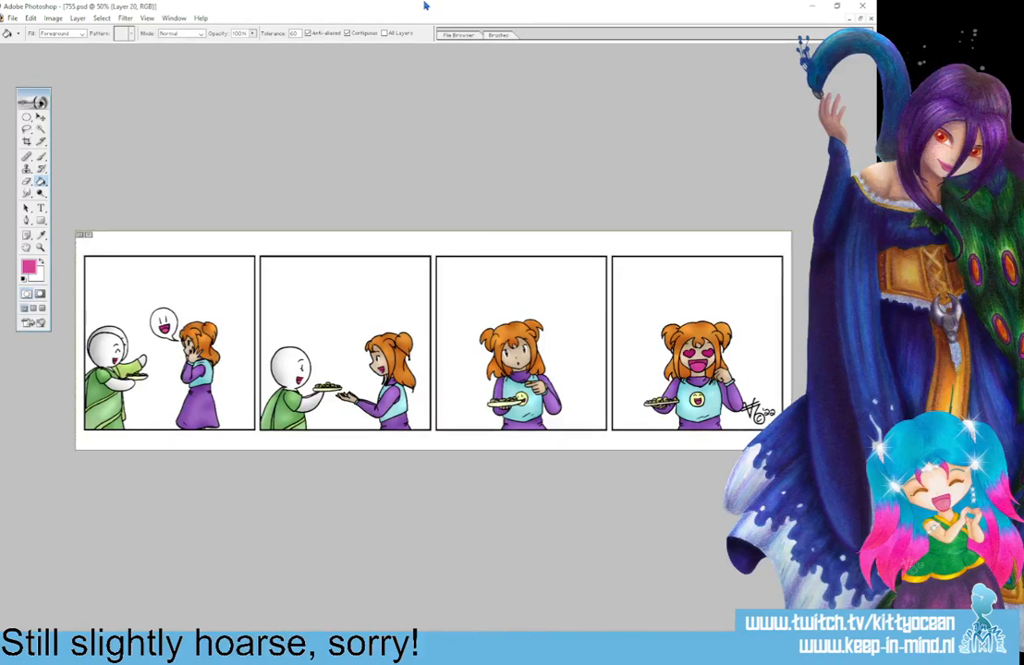
Select the empty background of all four panels with the Magic Wand and fill it with pink on a new layer.
left_click(41, 130)
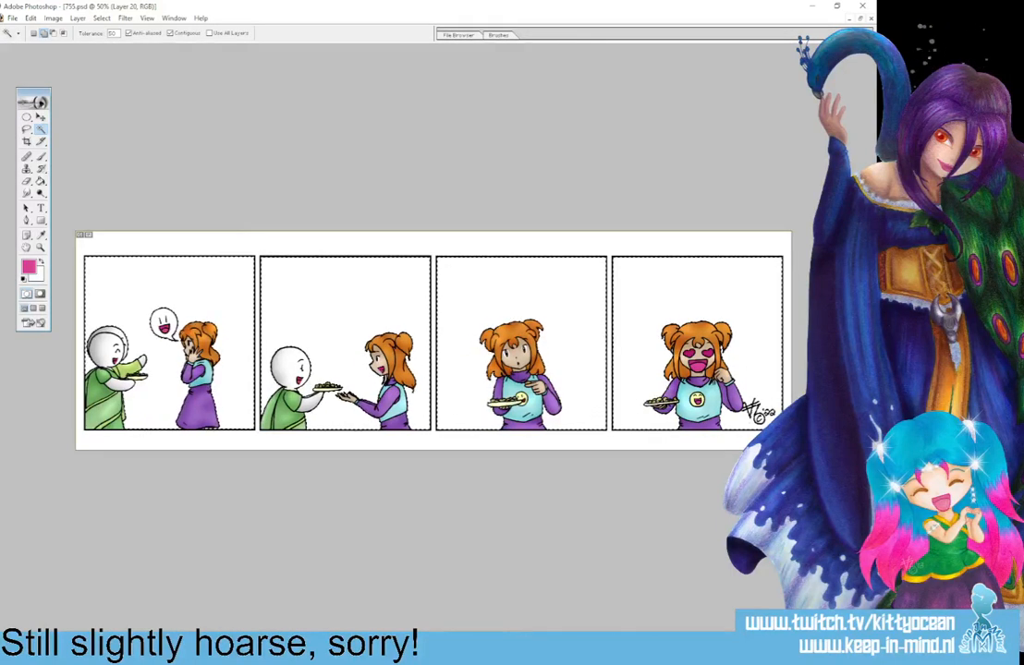
left_click(26, 129)
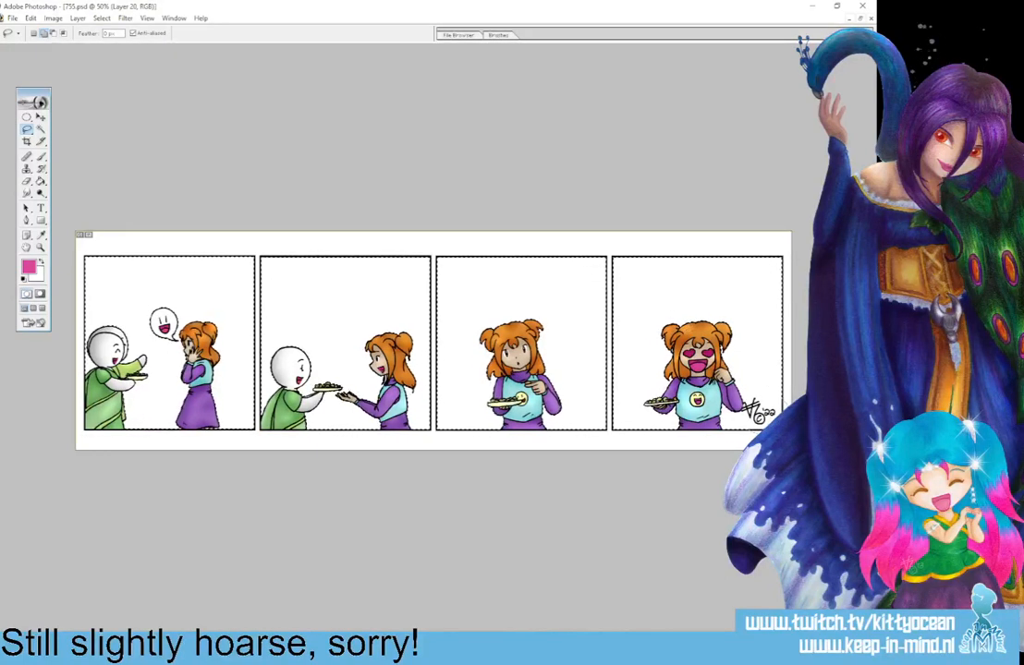
key("ctrl+alt+shift+n")
left_click(41, 181)
left_click(192, 293)
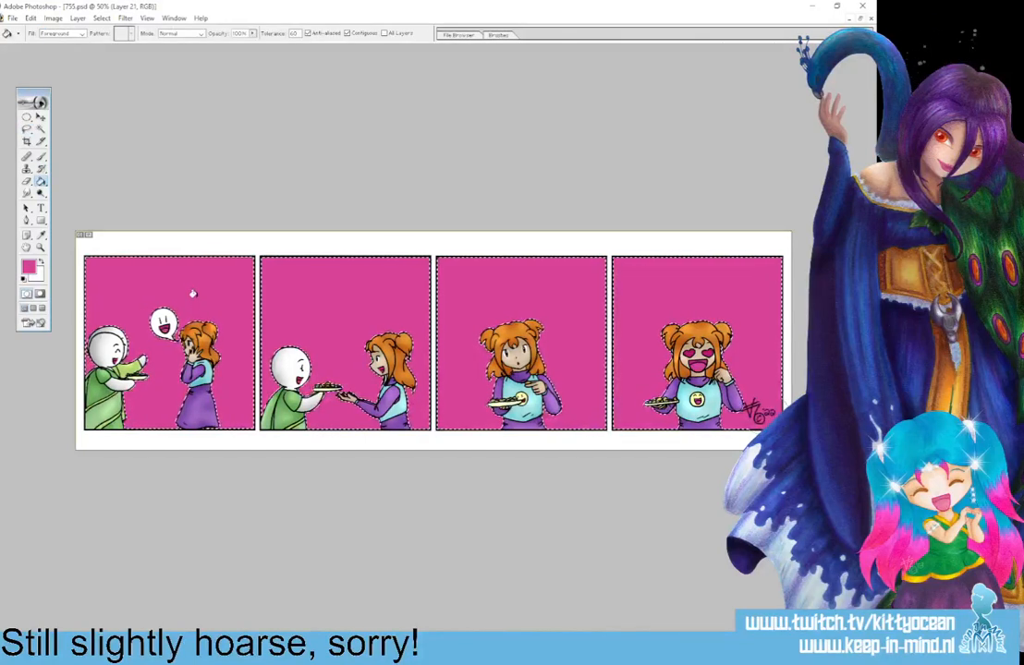
key("ctrl+d")
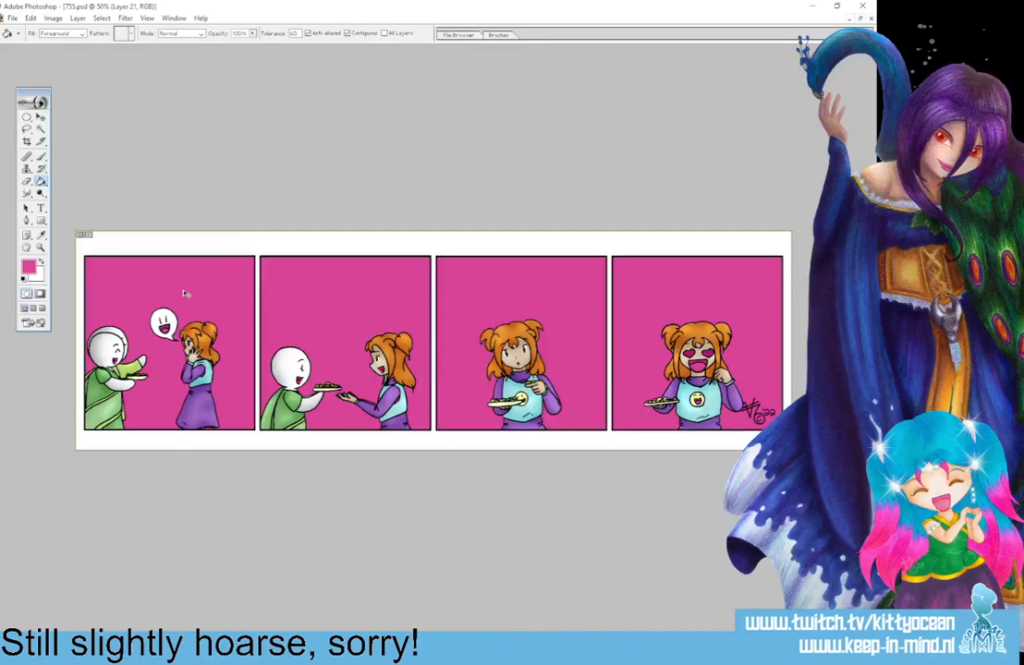
Add a linear Gradient Overlay fading from violet-blue to white to the background layer and soften it to a paler tint.
key("ctrl+minus")
key("ctrl+plus")
key("ctrl+plus")
double_click(462, 281)
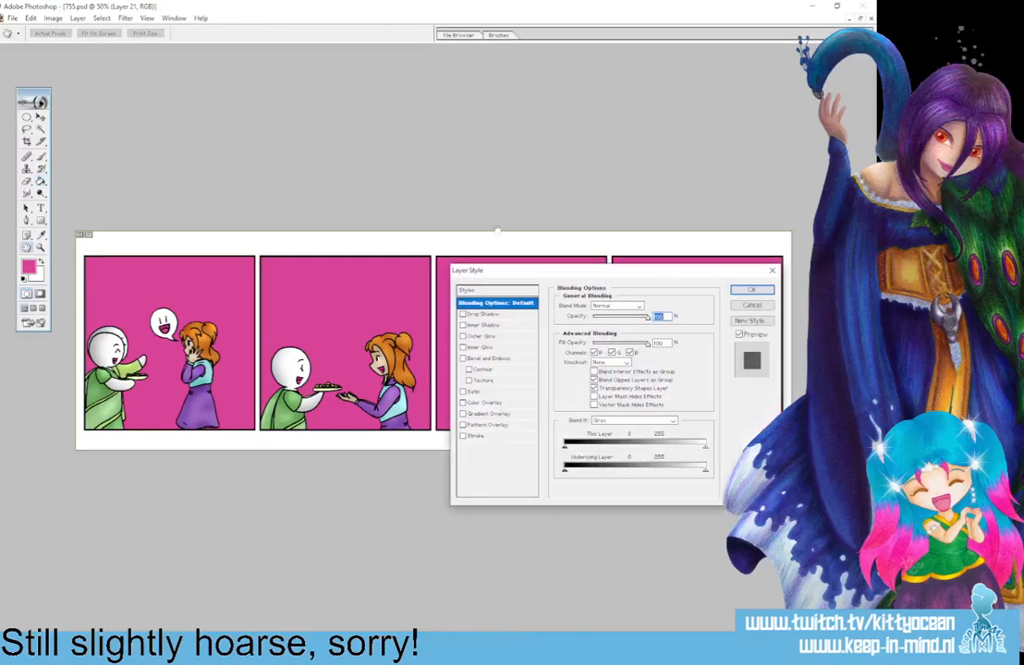
left_click(506, 414)
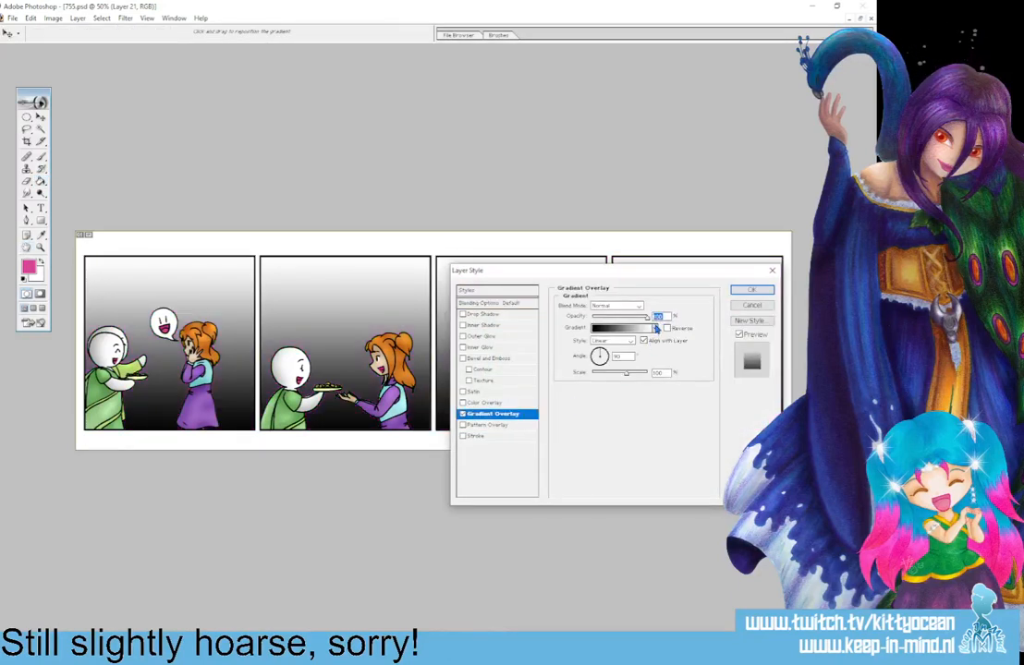
left_click(658, 328)
left_click(543, 494)
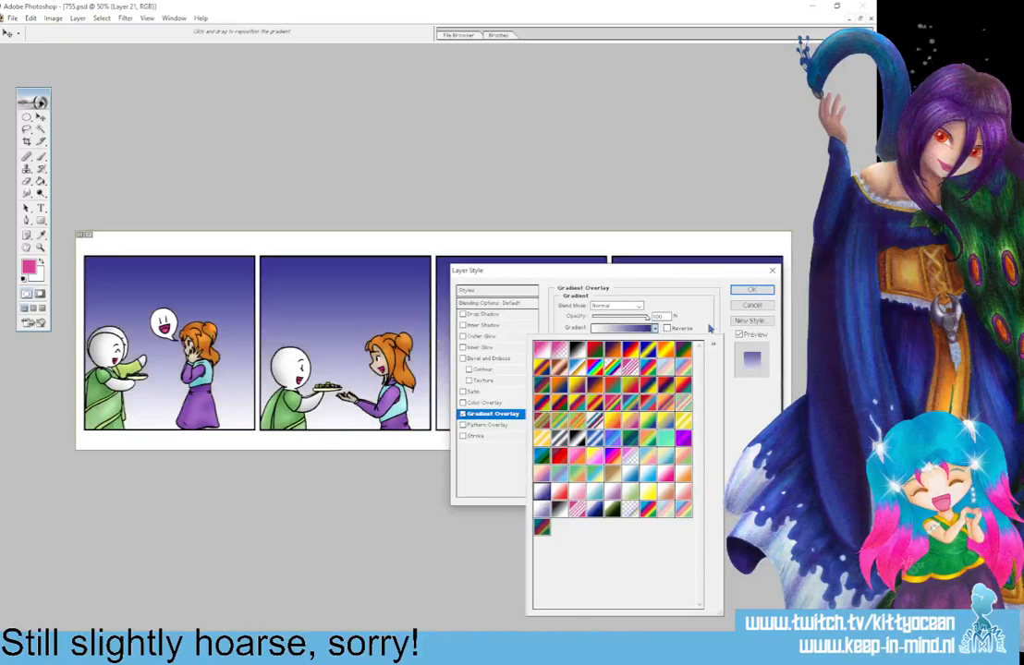
left_click(736, 293)
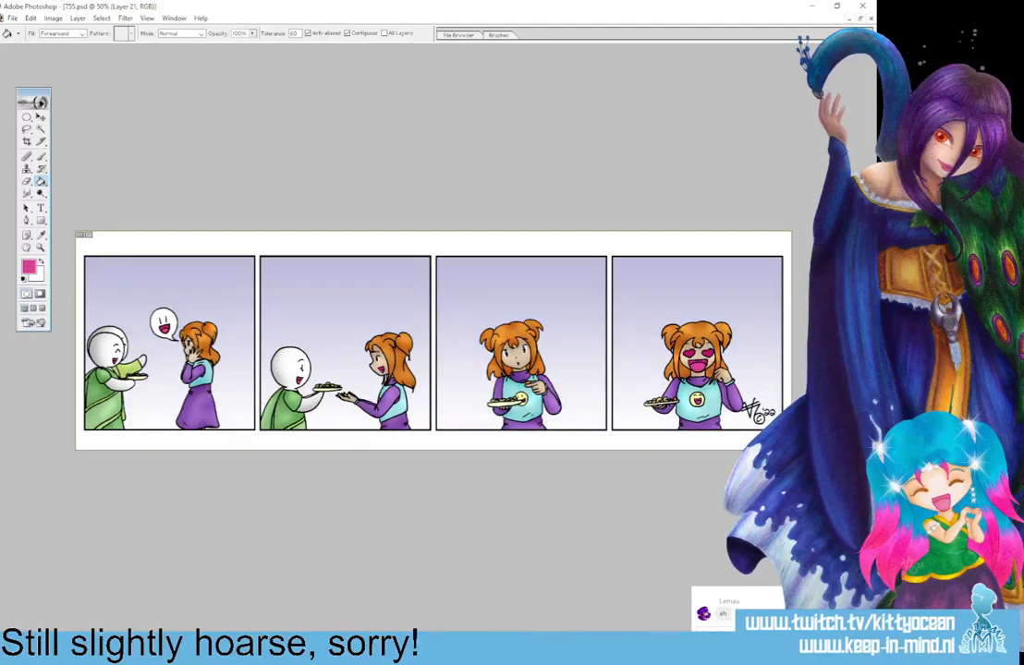
middle_click(134, 649)
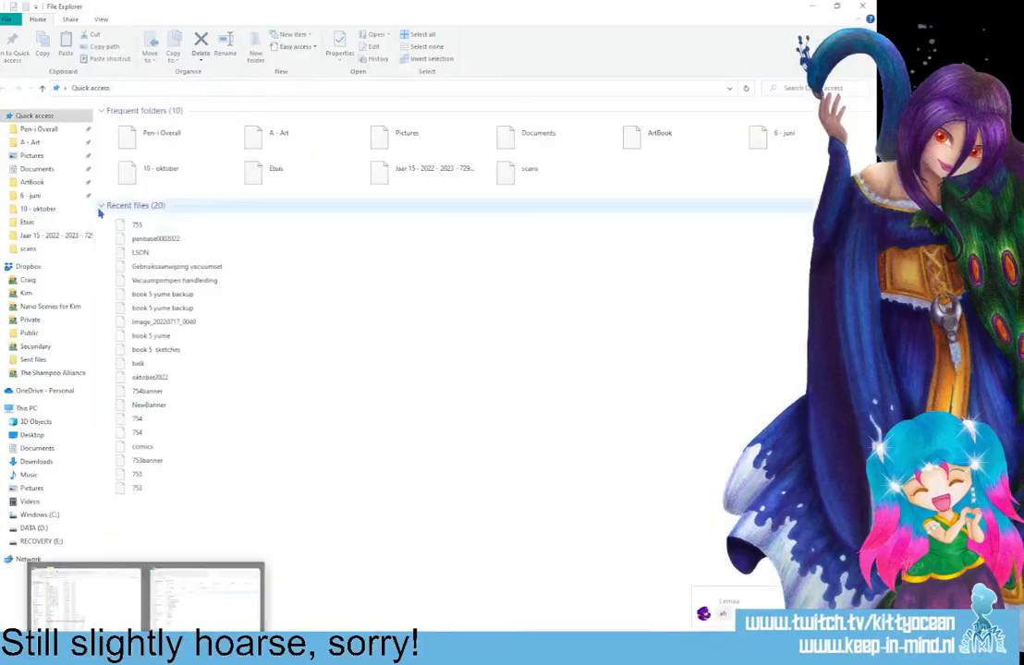
left_click(26, 249)
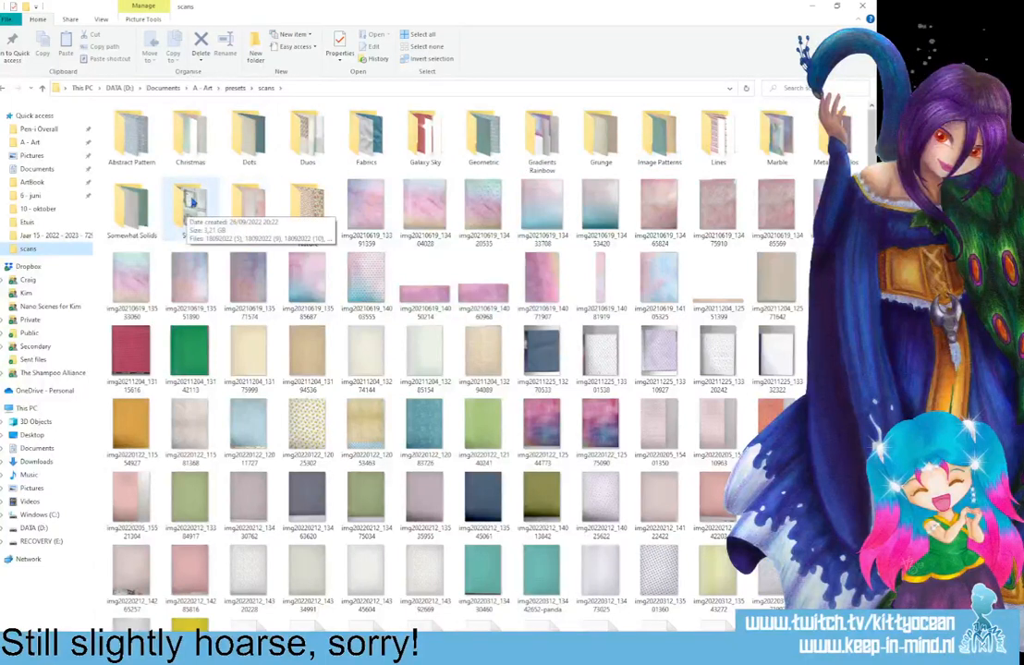
double_click(206, 144)
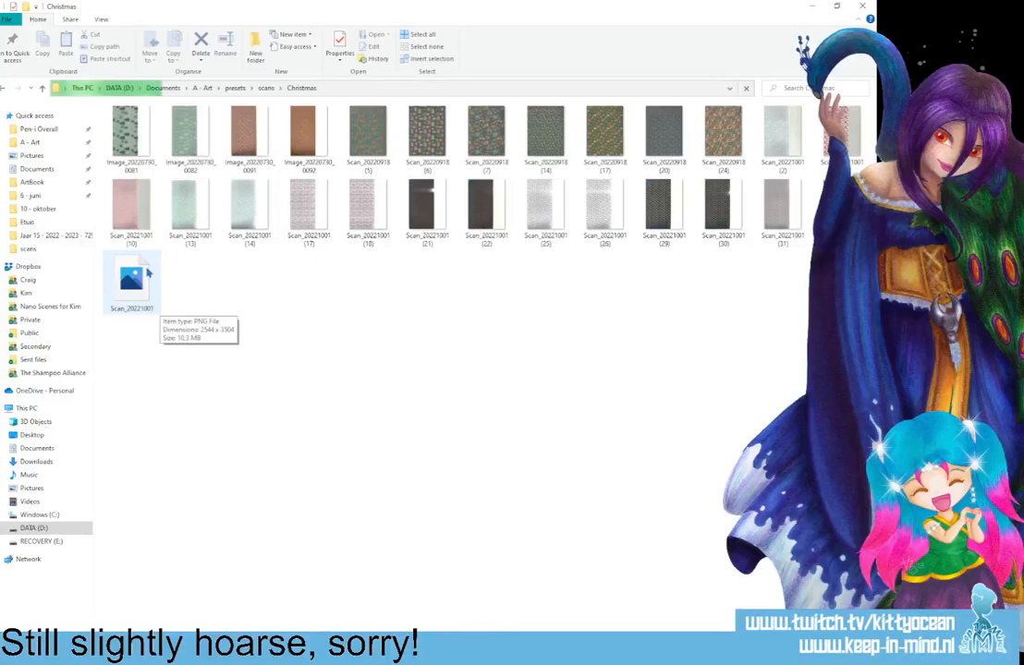
left_click(265, 89)
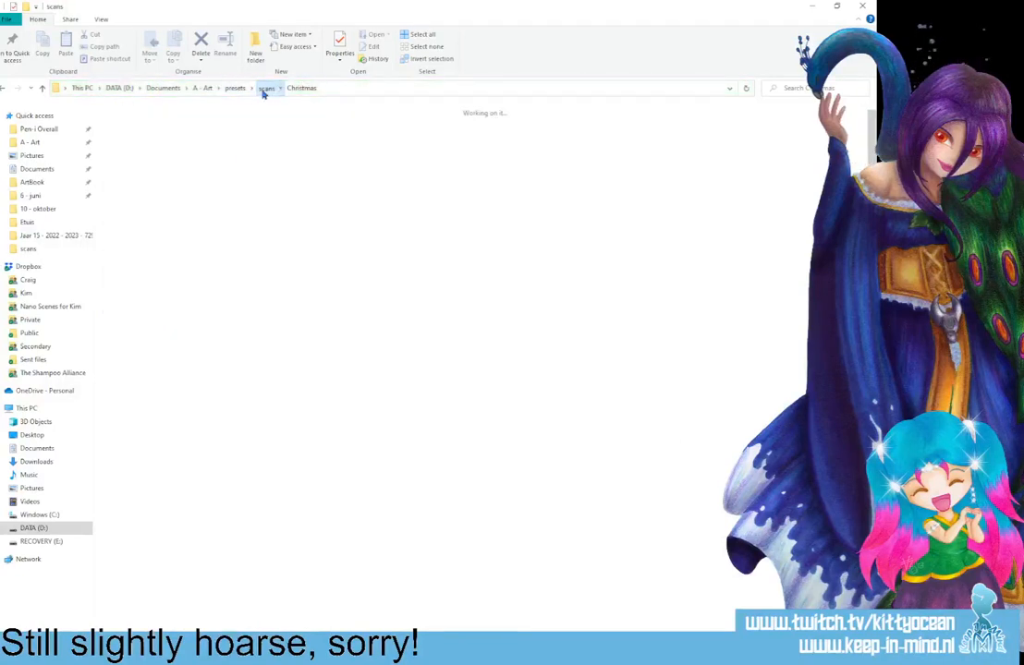
double_click(190, 134)
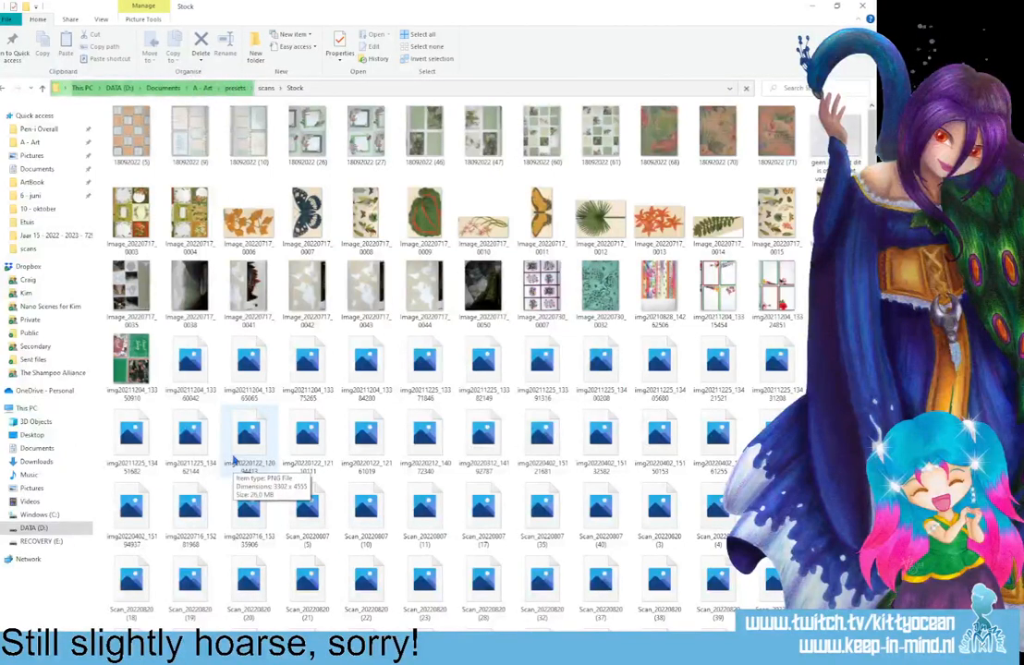
scroll(234, 460, "down", 8)
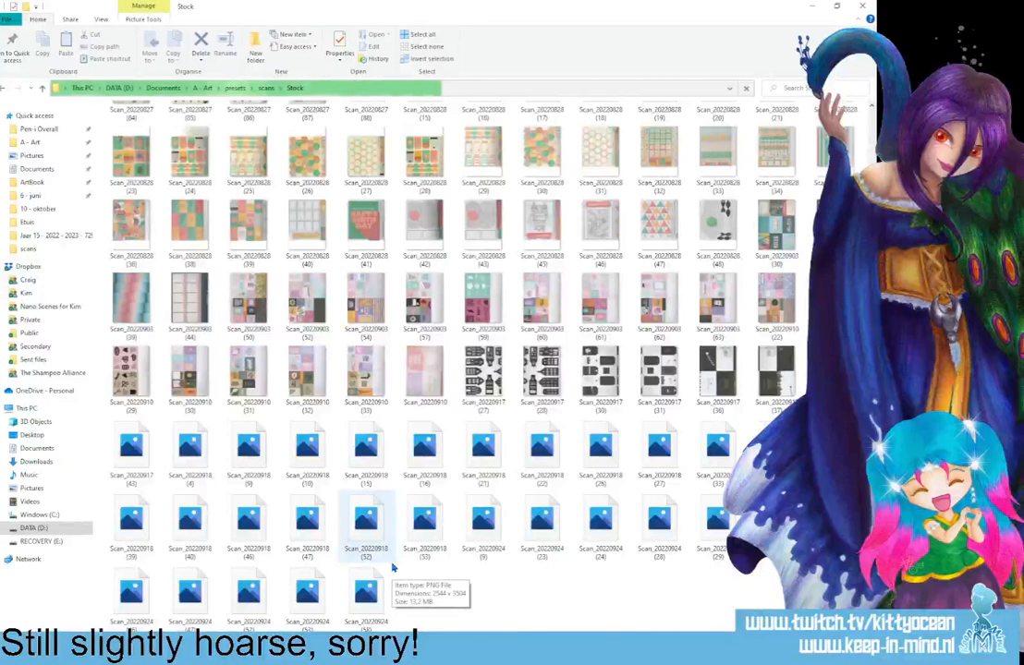
scroll(413, 515, "up", 5)
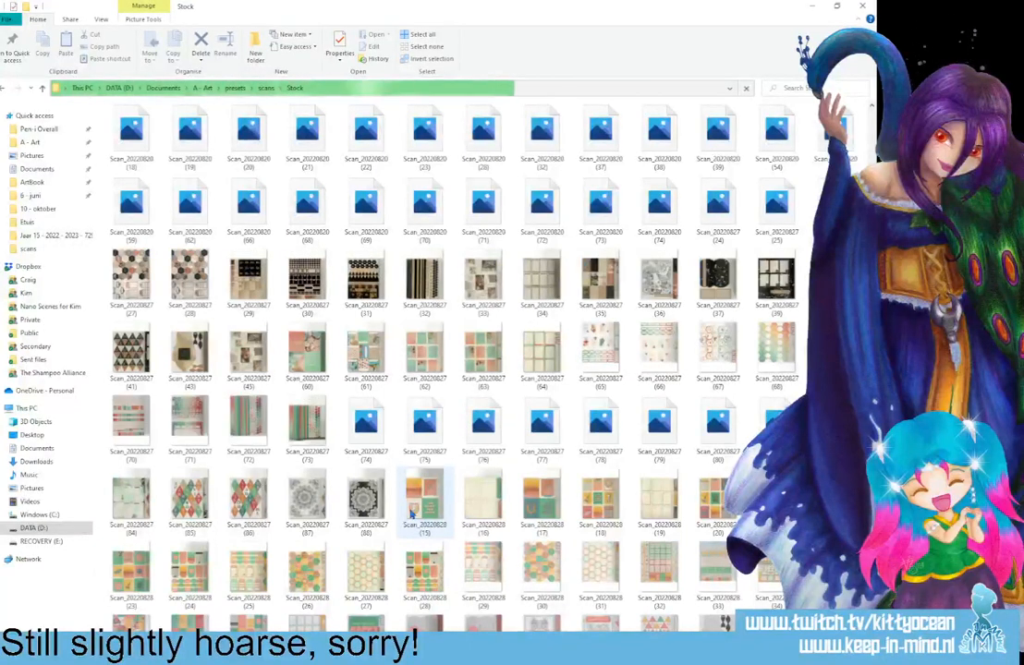
scroll(361, 450, "up", 5)
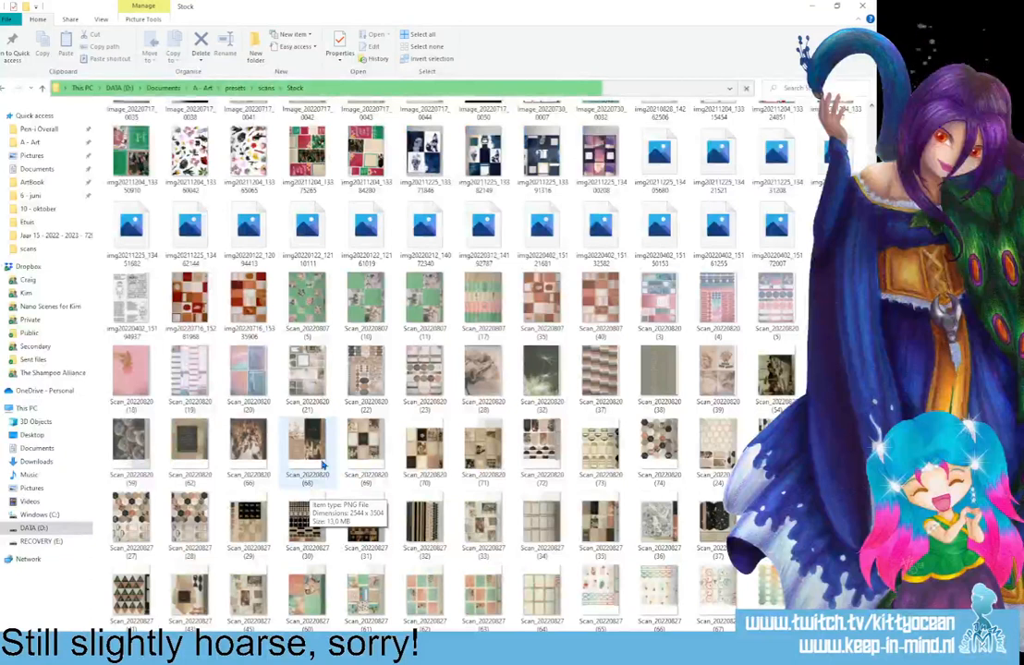
scroll(321, 465, "down", 5)
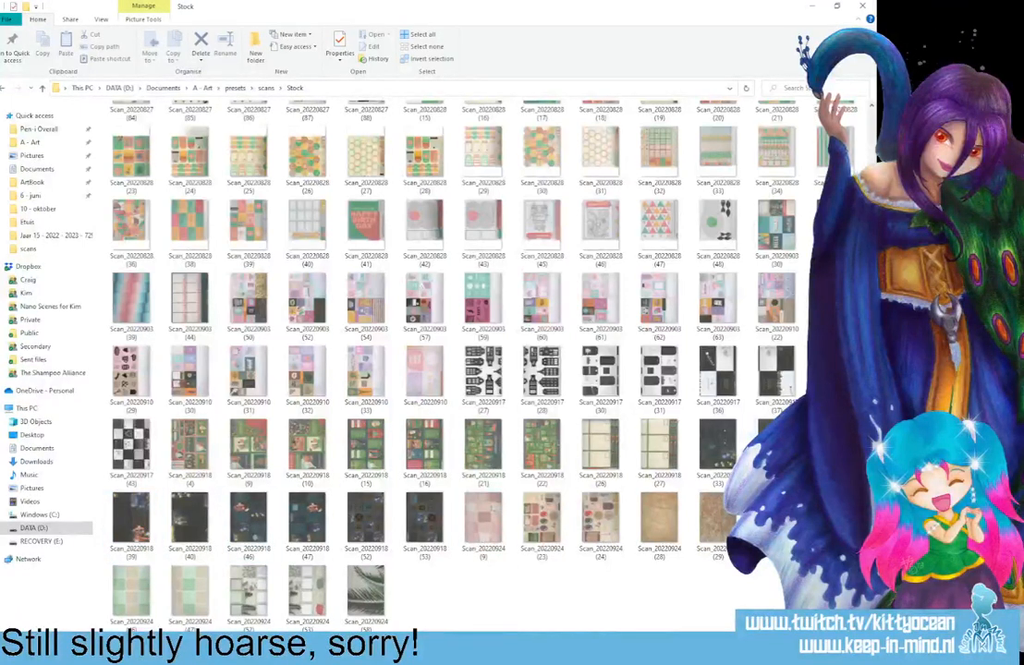
left_click_drag(543, 449, 119, 434)
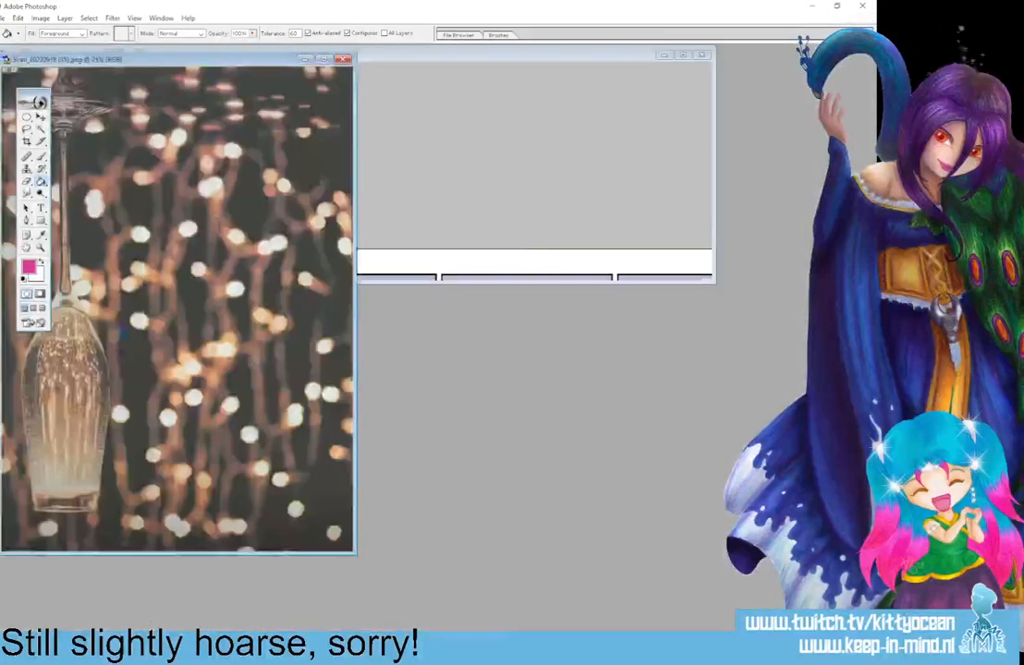
Rotate the champagne glass scan 180 degrees so that the glass stands upright.
left_click(39, 18)
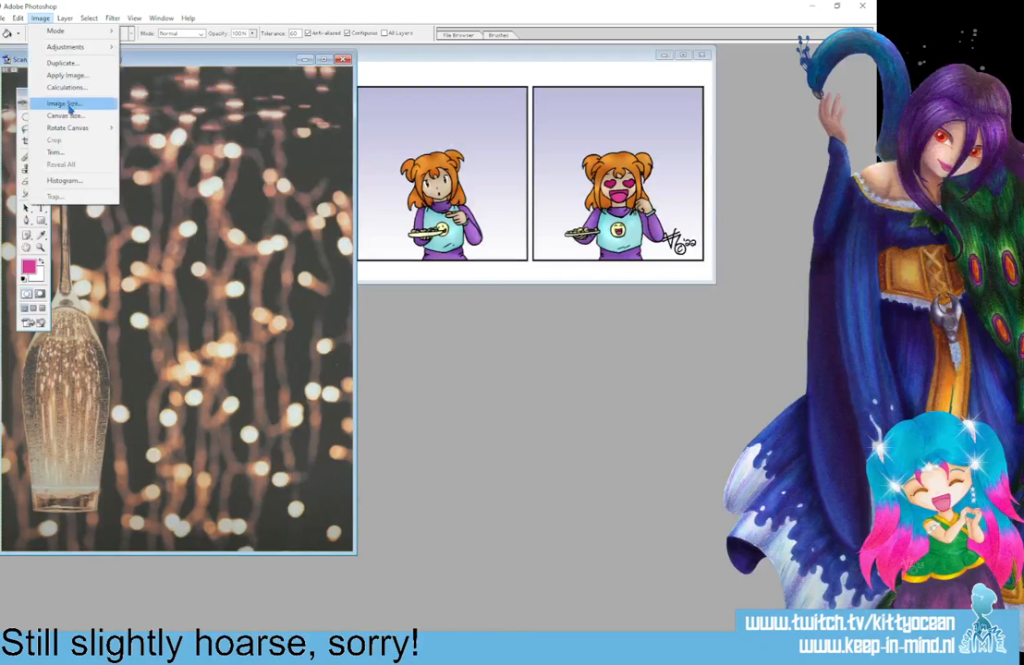
mouse_move(92, 127)
left_click(185, 193)
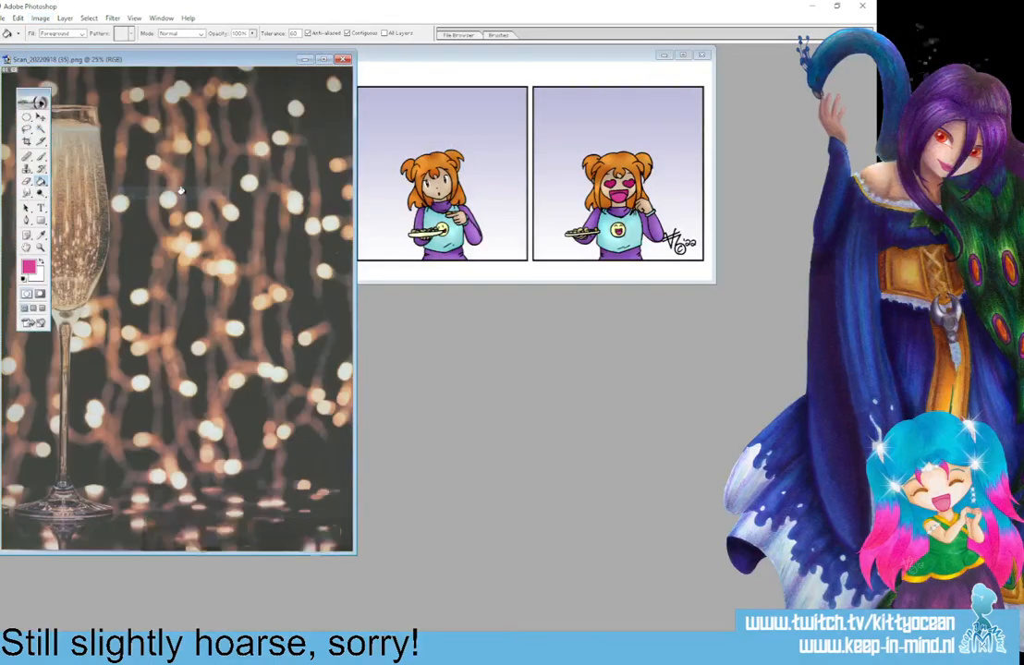
Copy a rectangular area of the blurred lights beside the glass and paste it into 755.psd as a new layer.
left_click_drag(22, 109, 49, 106)
left_click_drag(107, 73, 352, 476)
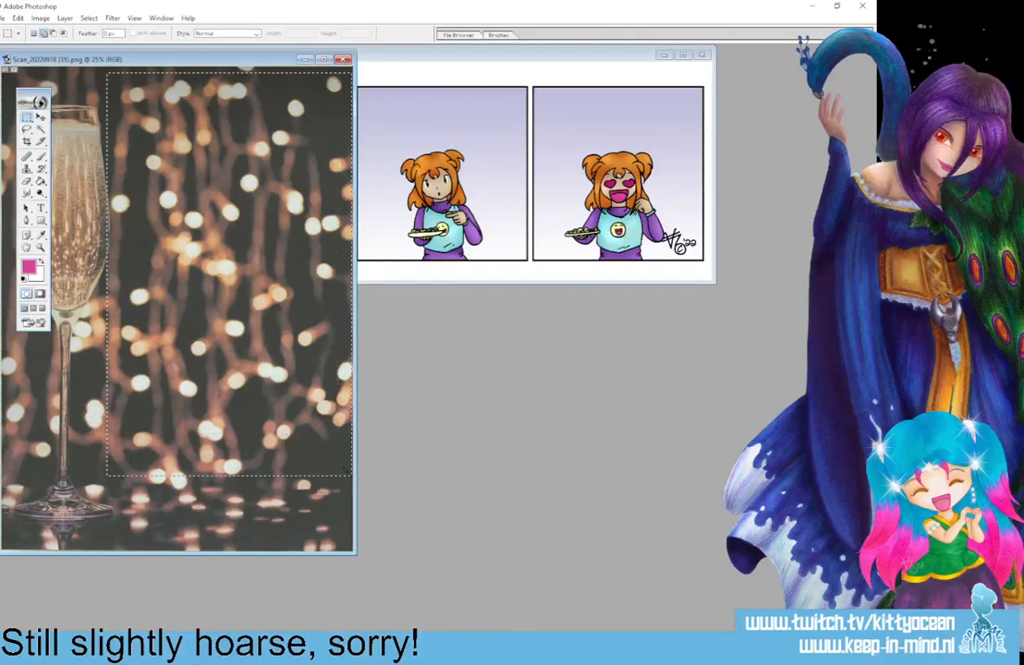
left_click(409, 57)
left_click(682, 56)
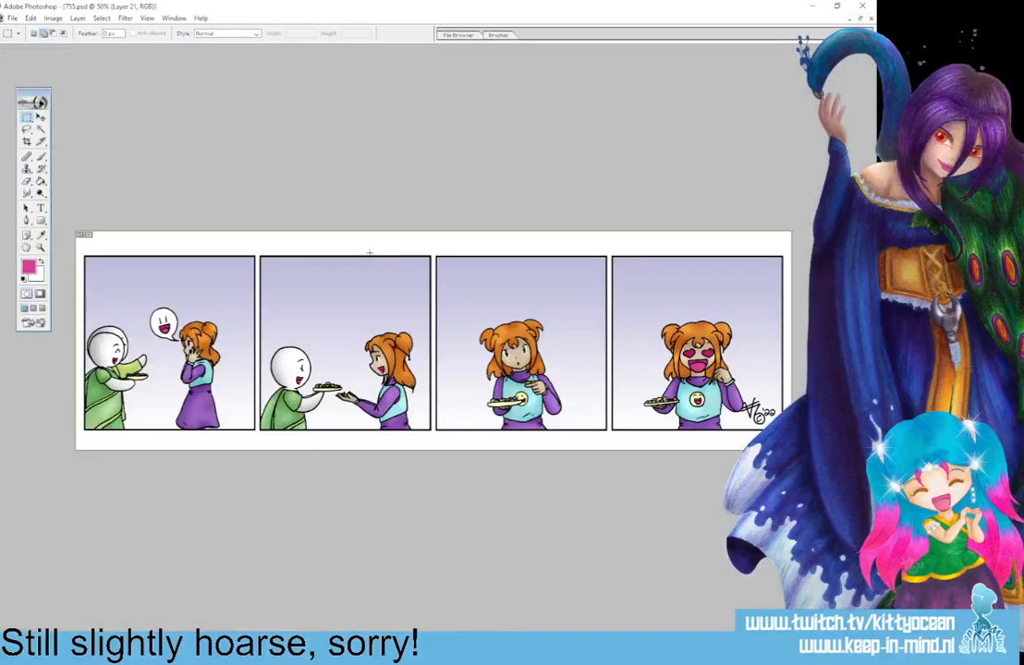
key("ctrl+v")
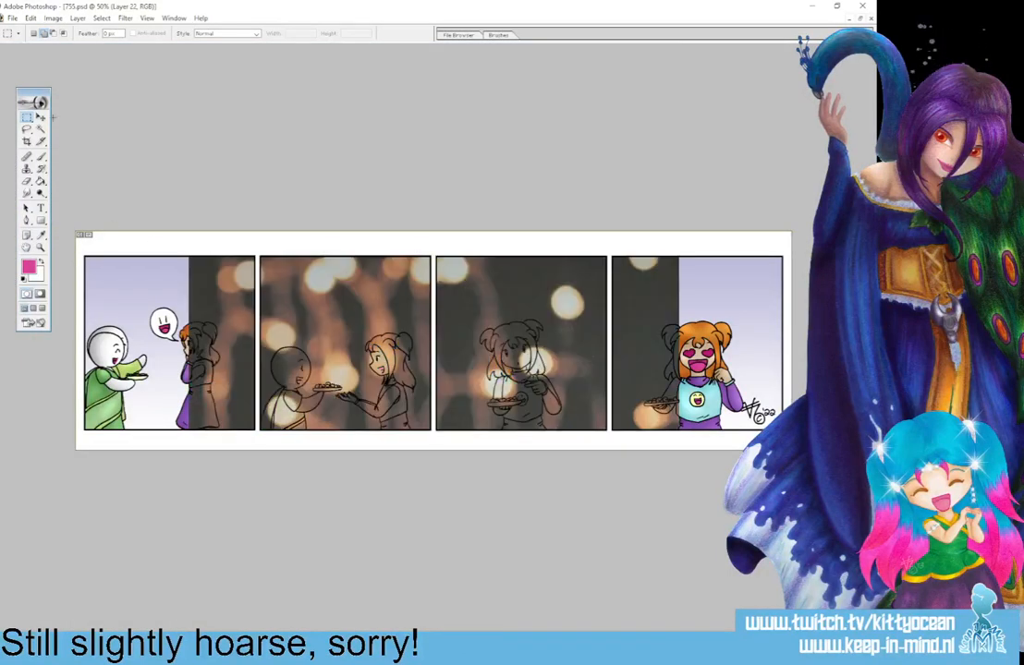
Scale the pasted lights proportionally to 77.7%, position them over the first two panels and make the layer semi-transparent.
left_click(41, 117)
left_click_drag(301, 289, 166, 283)
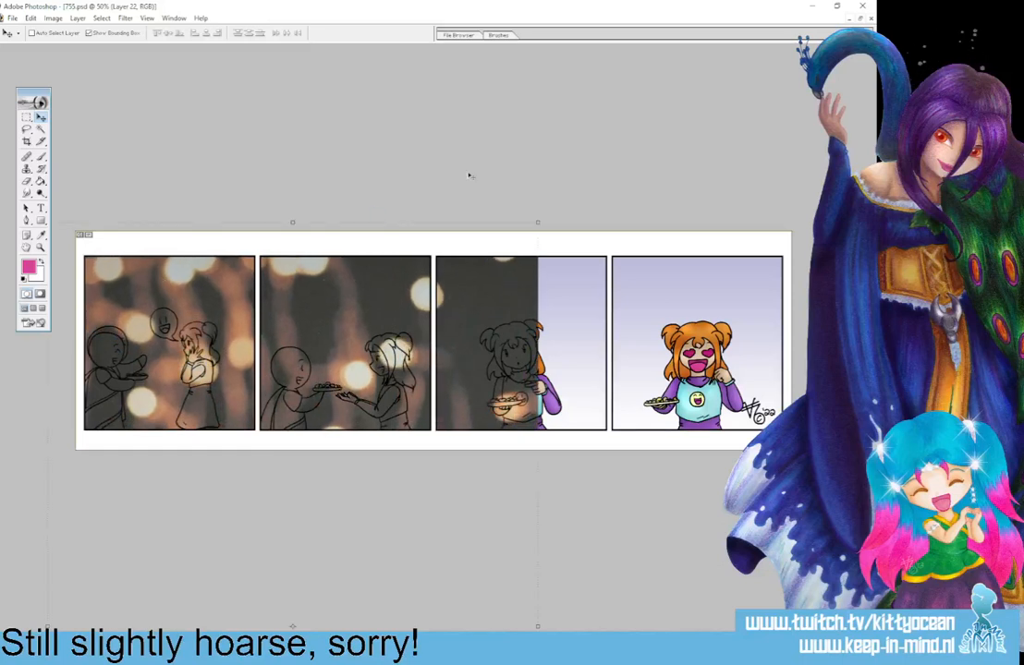
left_click_drag(540, 222, 428, 334)
left_click(185, 35)
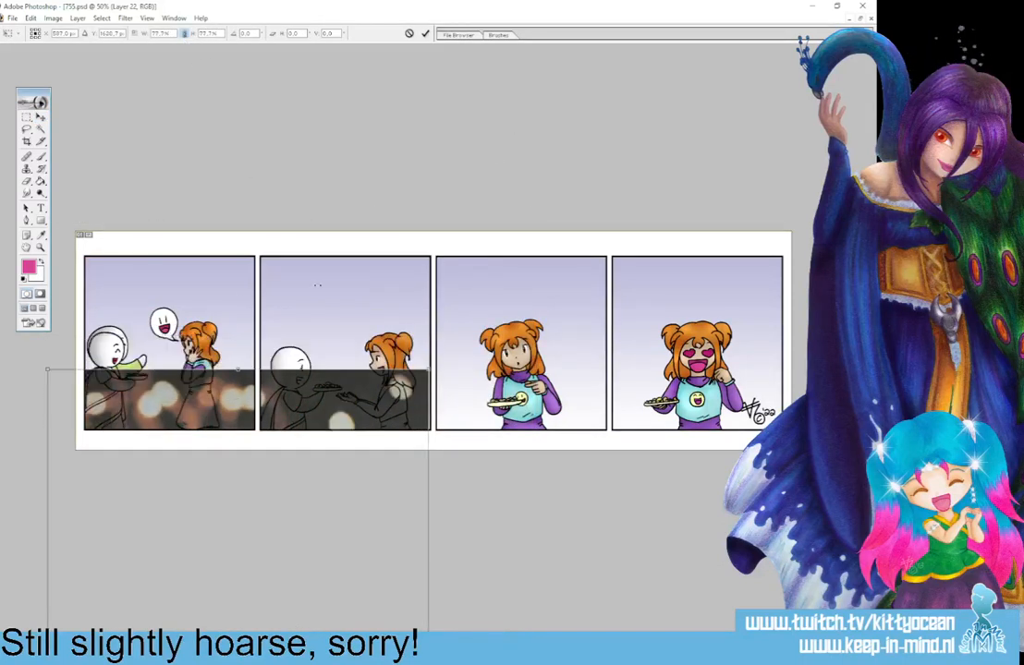
left_click_drag(358, 447, 363, 225)
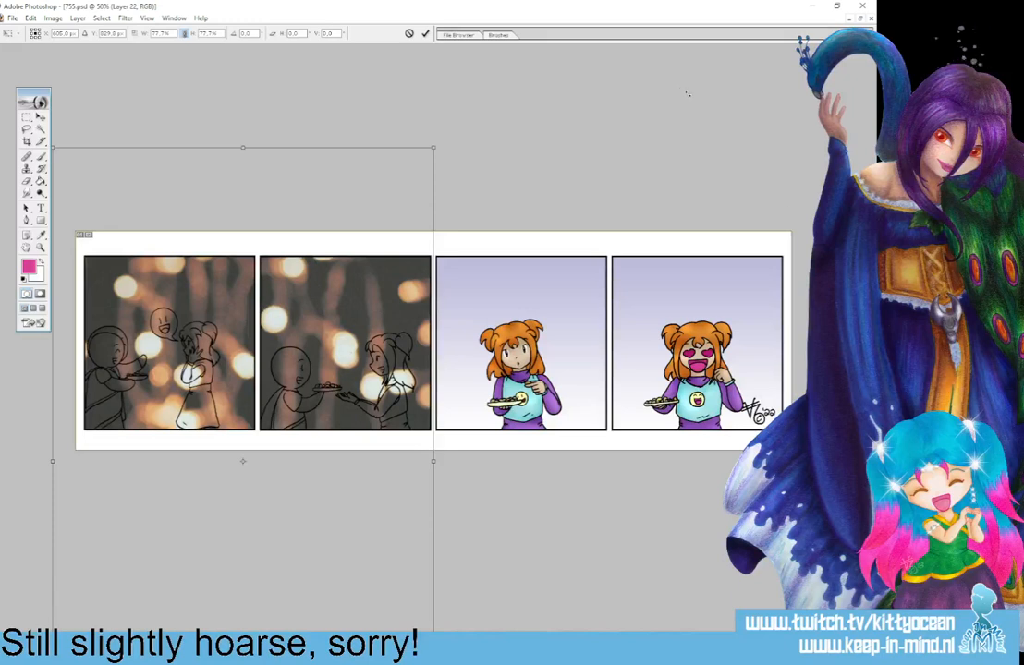
key("Return")
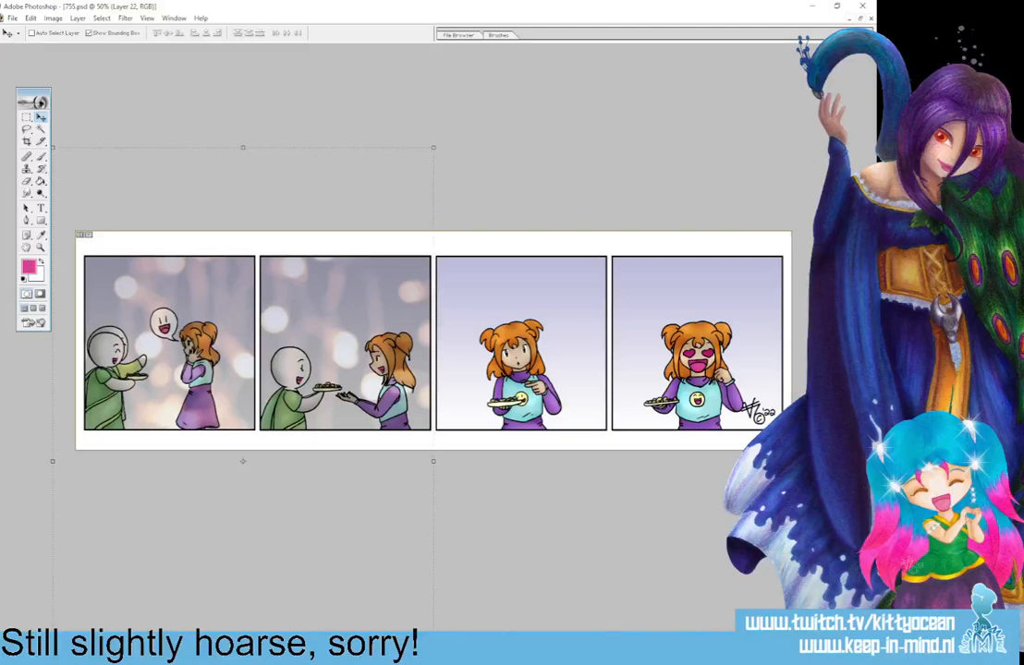
Limit the lights layer to the panel backgrounds so the characters stay uncovered, and adjust how it blends with the gradient.
key("alt+bracketleft")
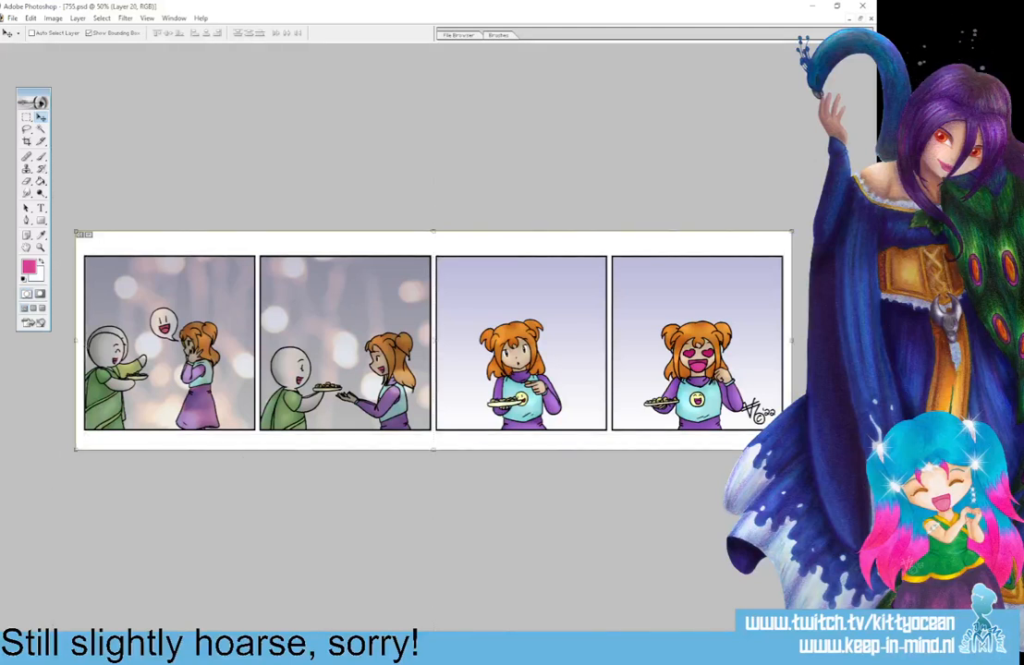
key("alt+bracketright")
key("alt+bracketleft")
key("alt+bracketright")
key("alt+bracketleft")
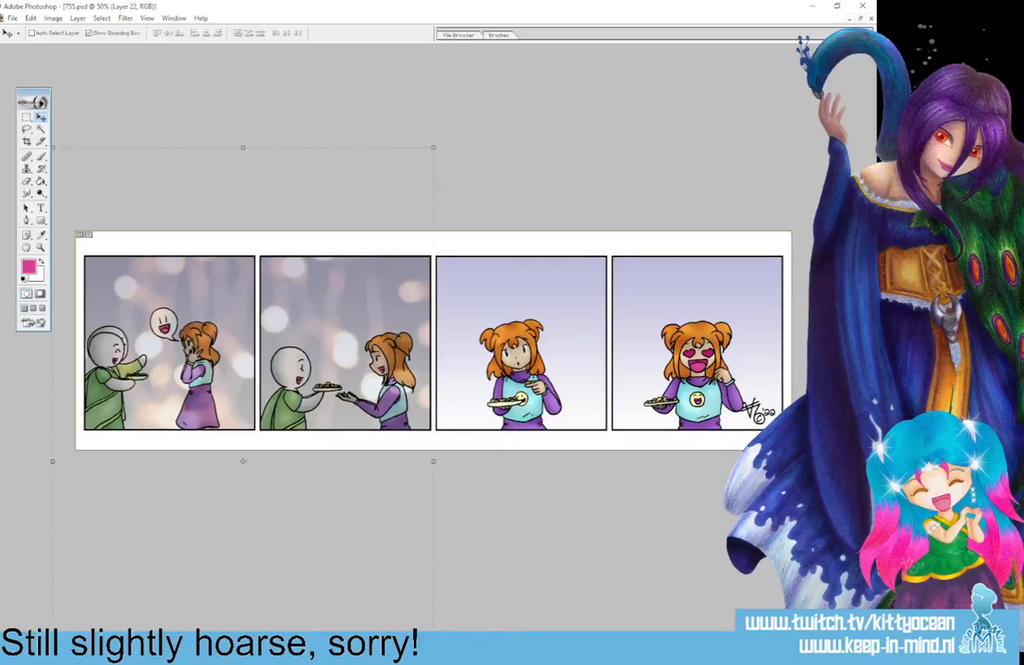
key("shift+plus")
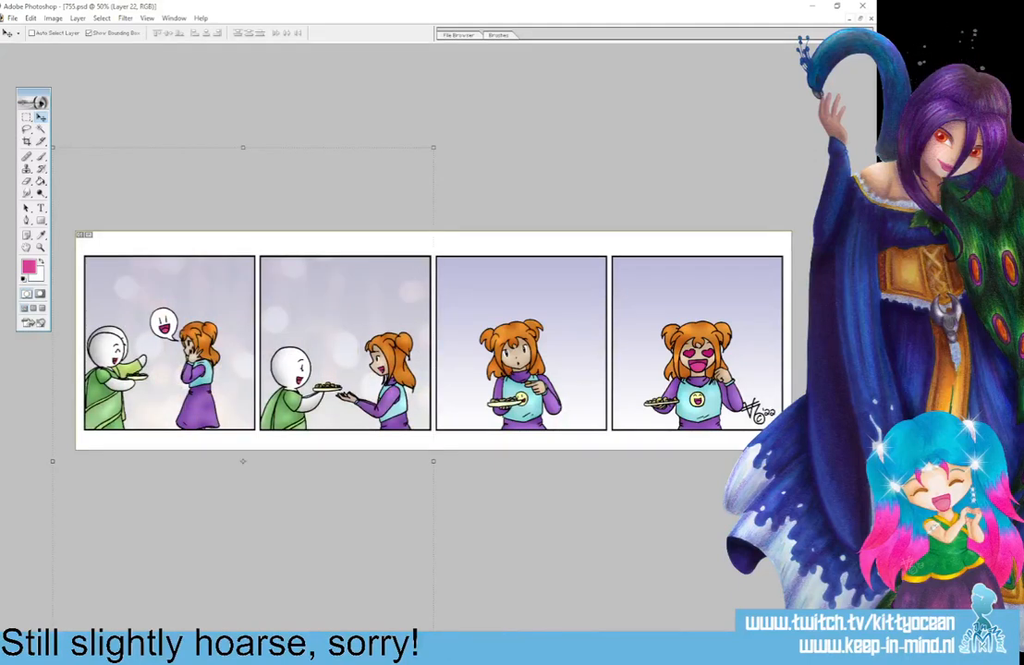
key("shift+plus")
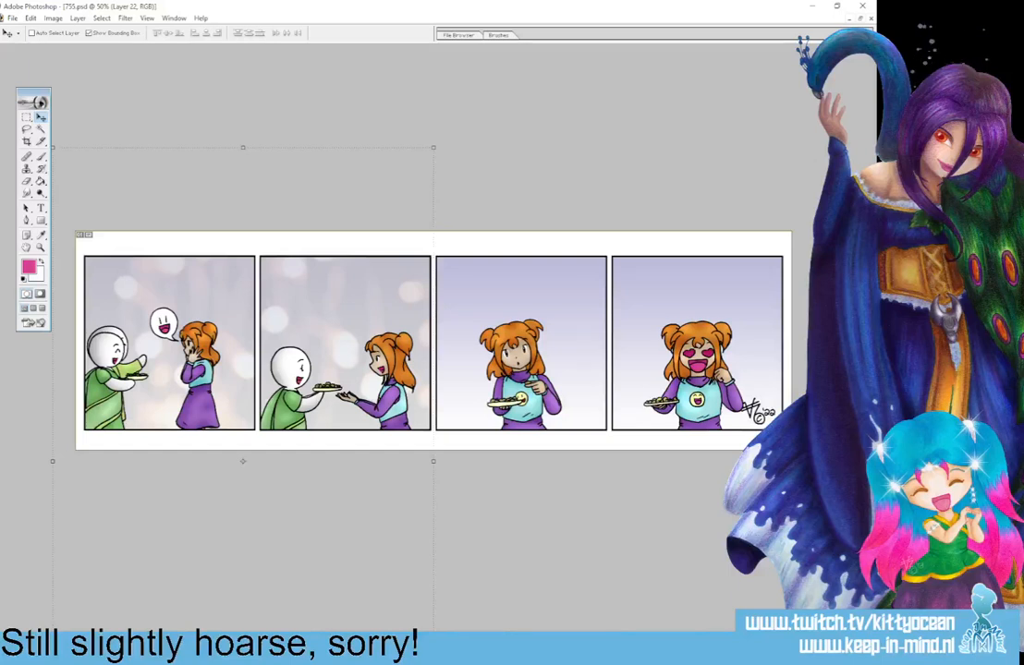
Duplicate the lights layer and place the copy over the backgrounds of the third and fourth panels.
left_click(337, 209)
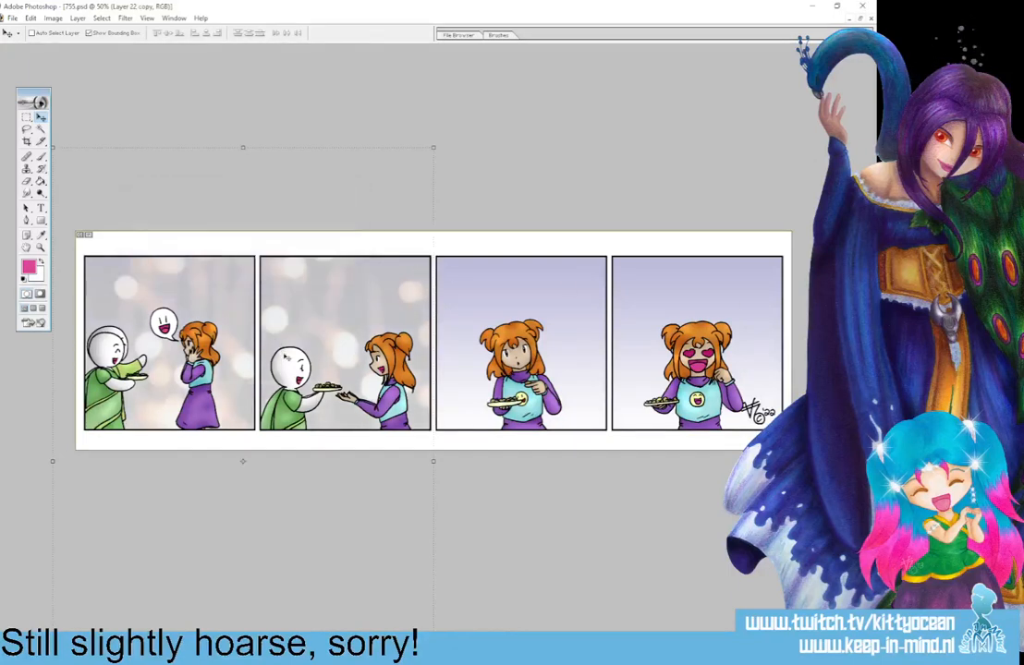
left_click_drag(286, 356, 667, 345)
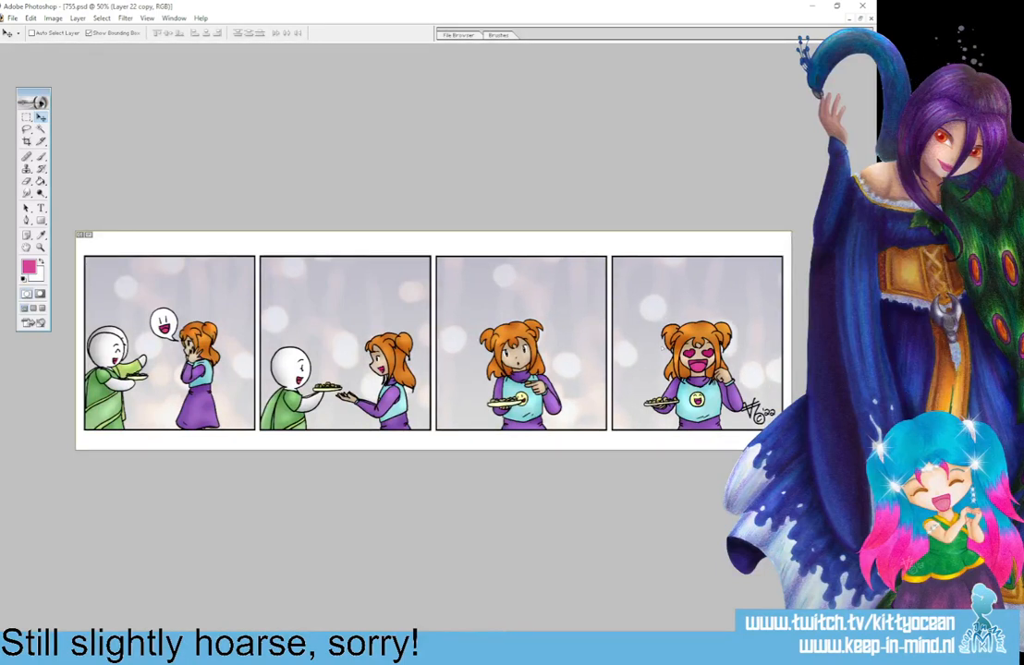
Nudge the duplicated lights layer slightly into place over the backgrounds of the third and fourth panels.
left_click_drag(660, 342, 659, 341)
Try to crop the image to the full canvas area.
left_click(26, 118)
left_click_drag(54, 200, 800, 459)
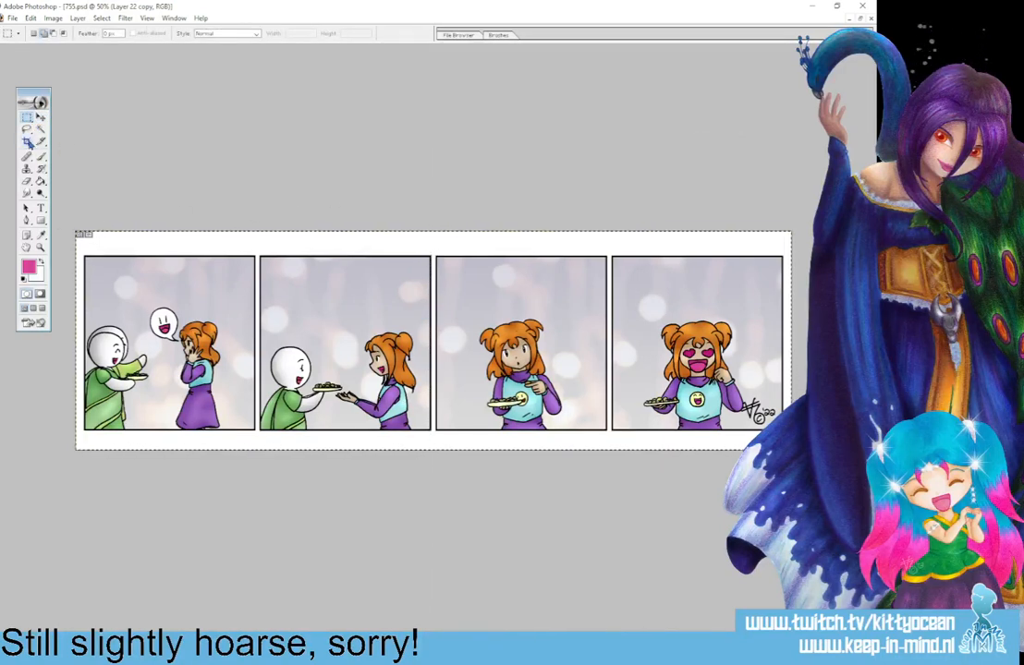
left_click(27, 141)
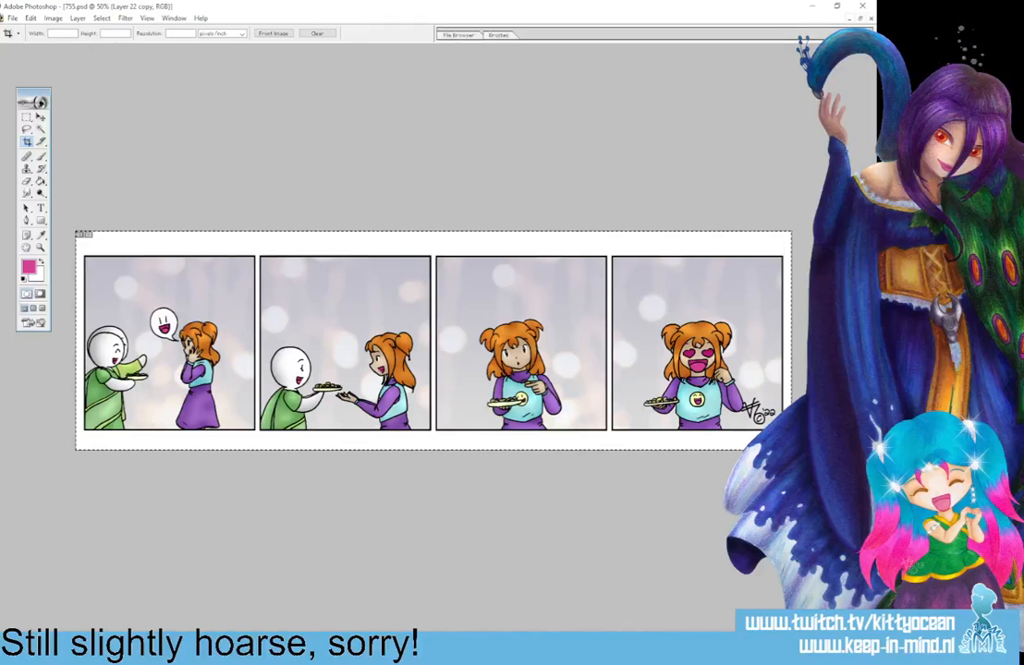
key("ctrl+d")
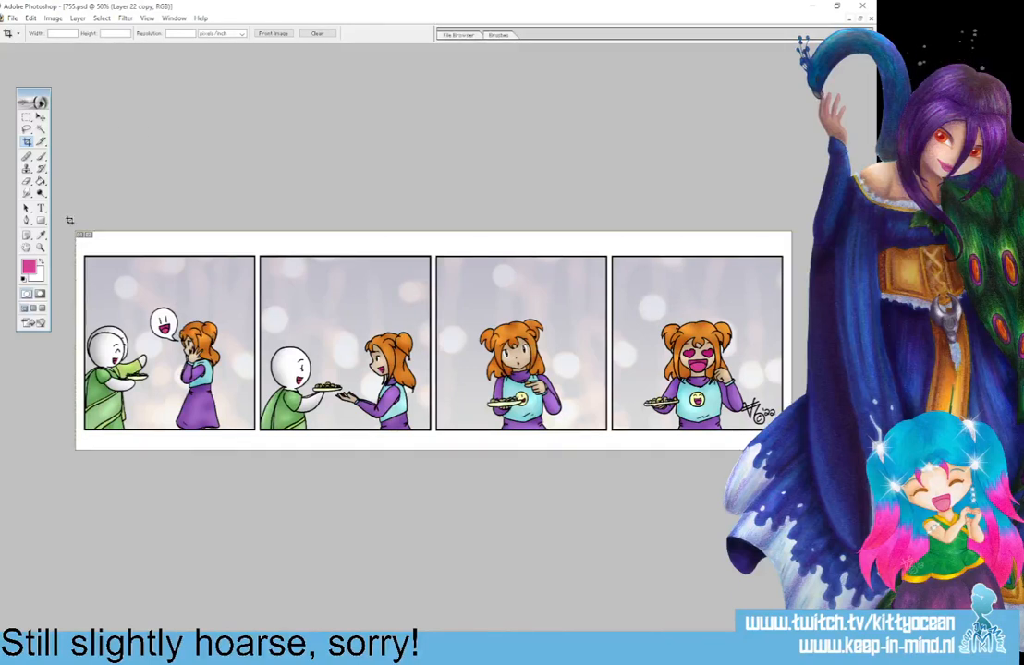
left_click_drag(72, 227, 793, 452)
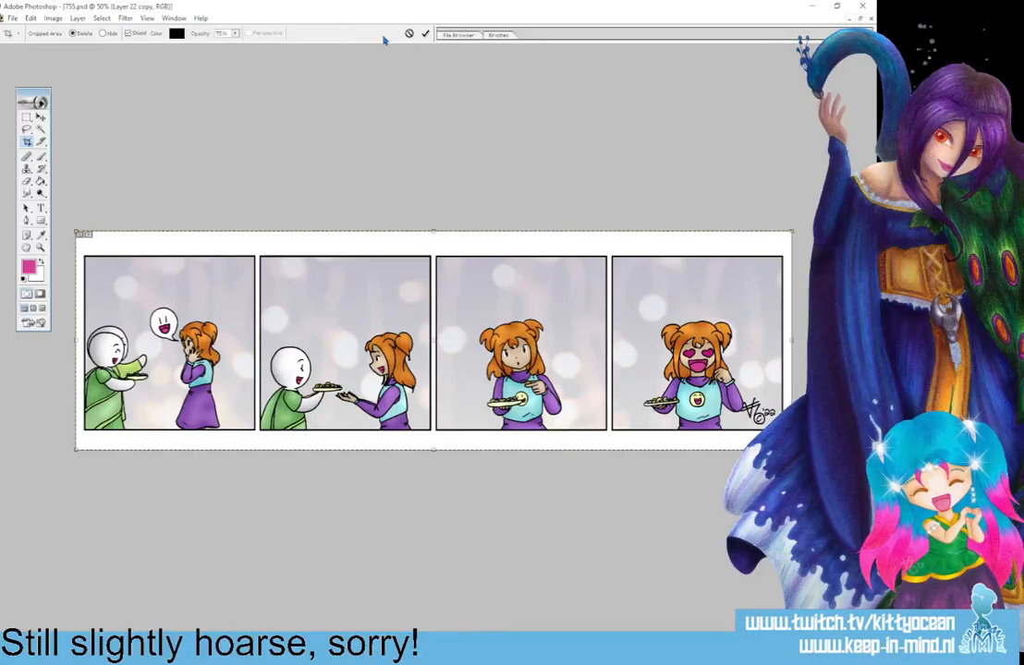
key("Escape")
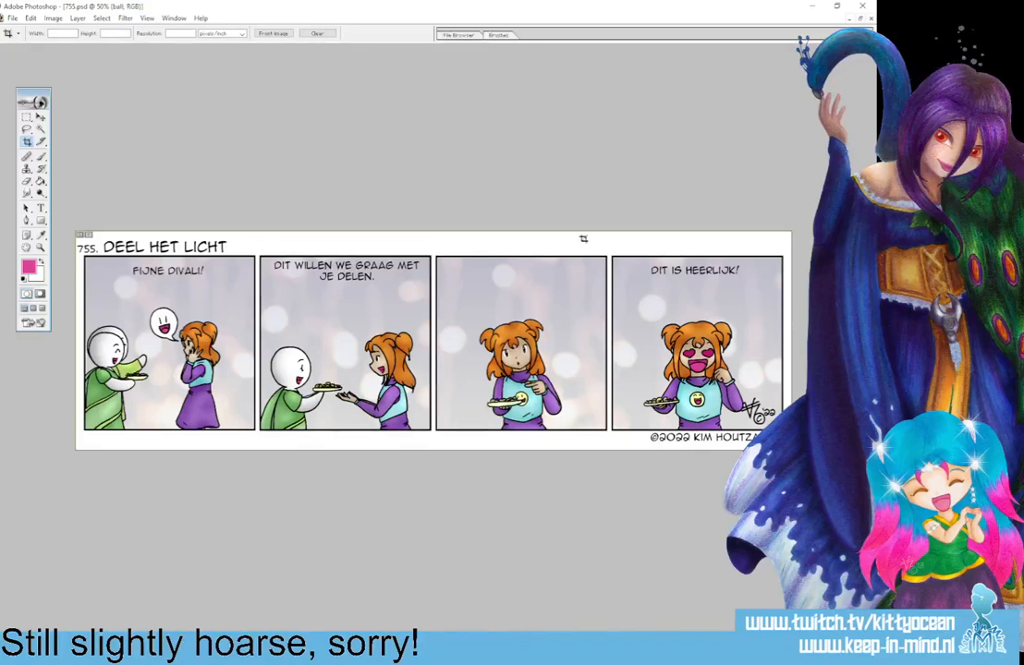
On the ball layer, make one combined selection of three ellipses for speech balloons by the dialogue in panels one, two and four.
left_click(28, 118)
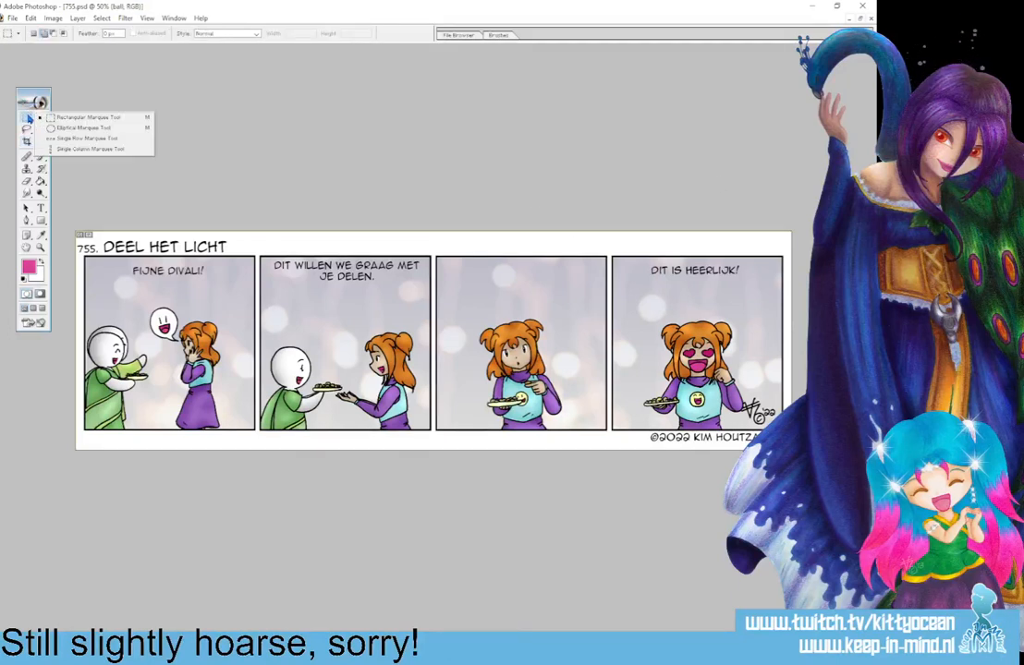
left_click(83, 128)
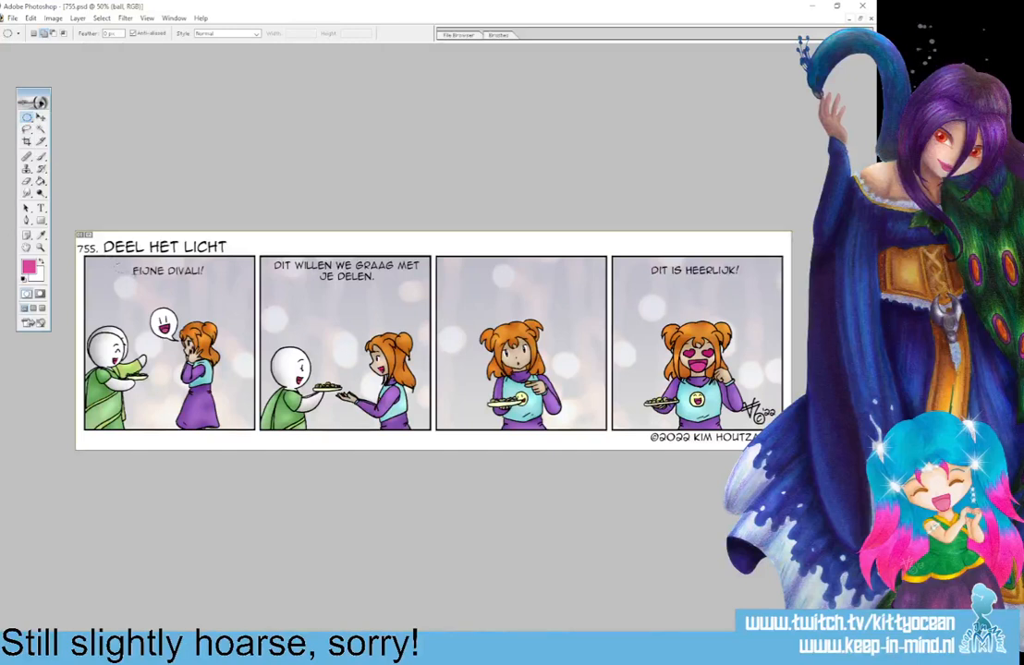
left_click_drag(114, 266, 222, 297)
left_click_drag(275, 267, 404, 325)
left_click_drag(636, 268, 746, 308)
Add pointed tails to the three balloon selections with the Polygonal Lasso, aimed at the speaking characters.
left_click_drag(27, 129, 85, 145)
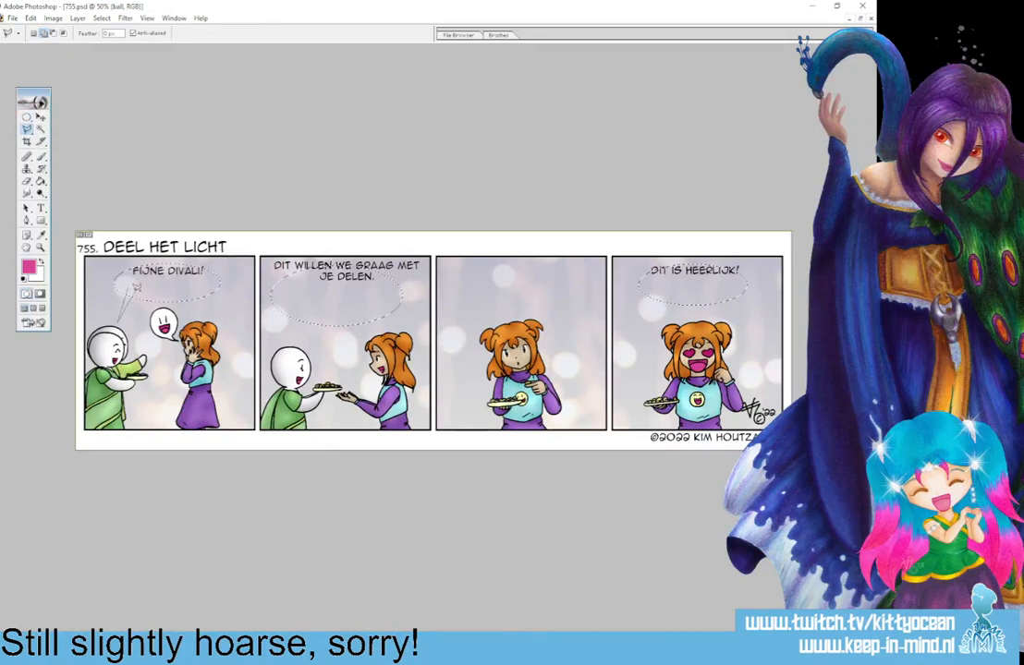
left_click(127, 290)
left_click(140, 295)
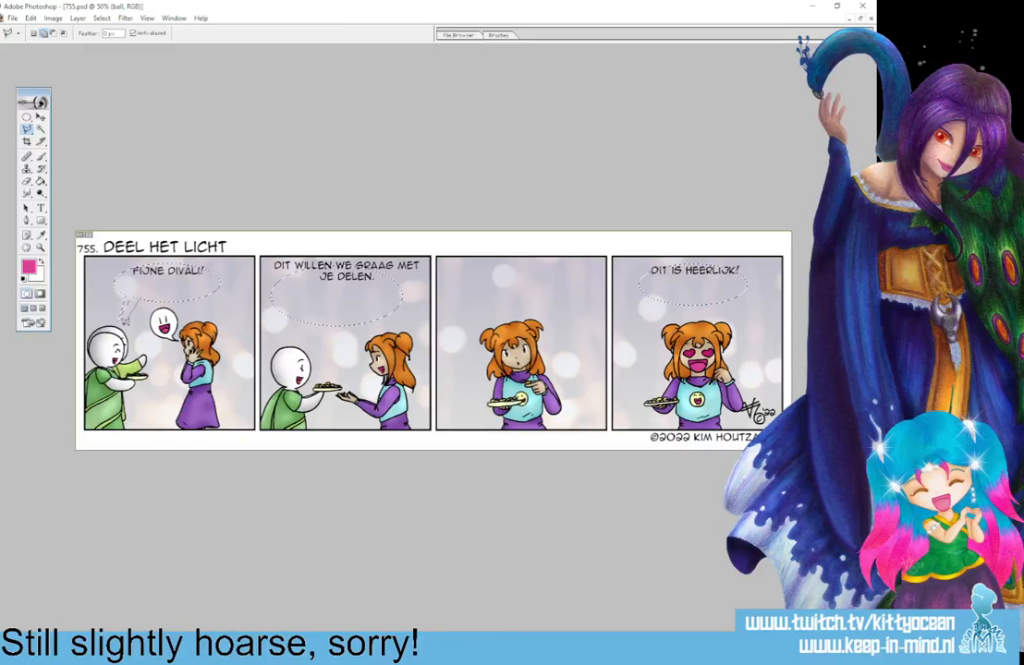
left_click(125, 323)
left_click(142, 294)
left_click(312, 315)
double_click(321, 314)
left_click(728, 293)
left_click(717, 319)
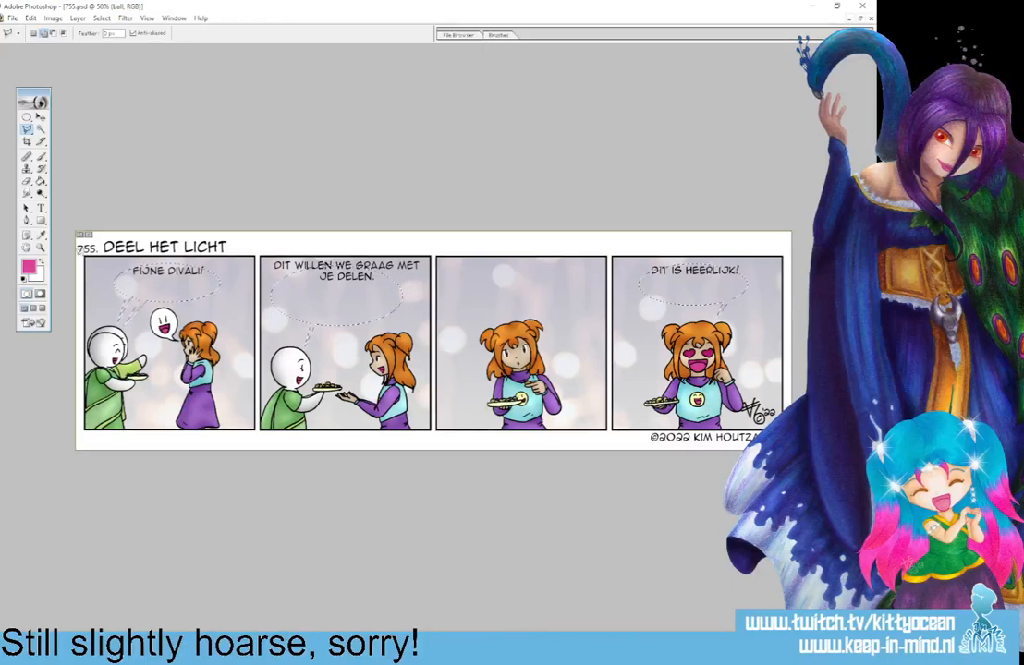
Fill the selected speech balloons and their tails with white on the ball layer and deselect.
key("x")
left_click(40, 181)
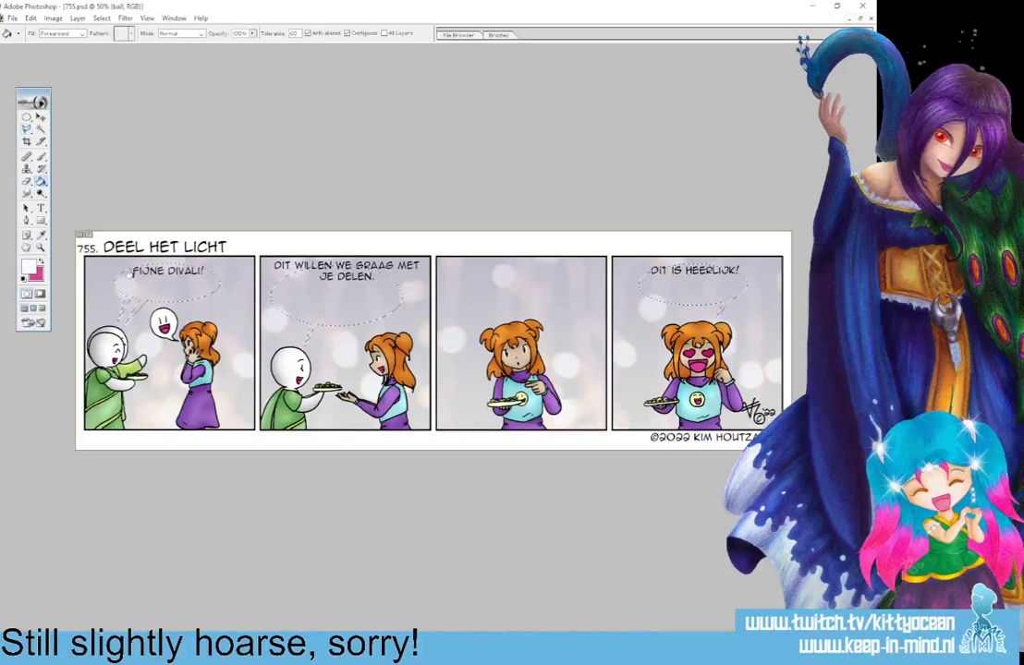
left_click(113, 276)
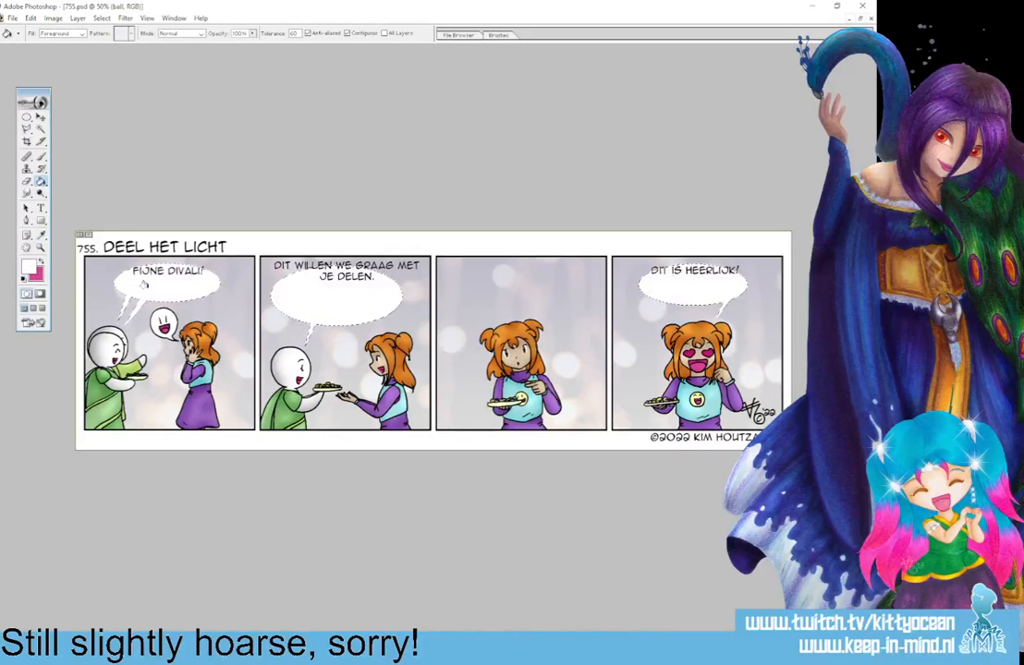
key("ctrl+d")
Add an outside Stroke layer style to the ball layer in black (000000) at 100% opacity.
double_click(828, 407)
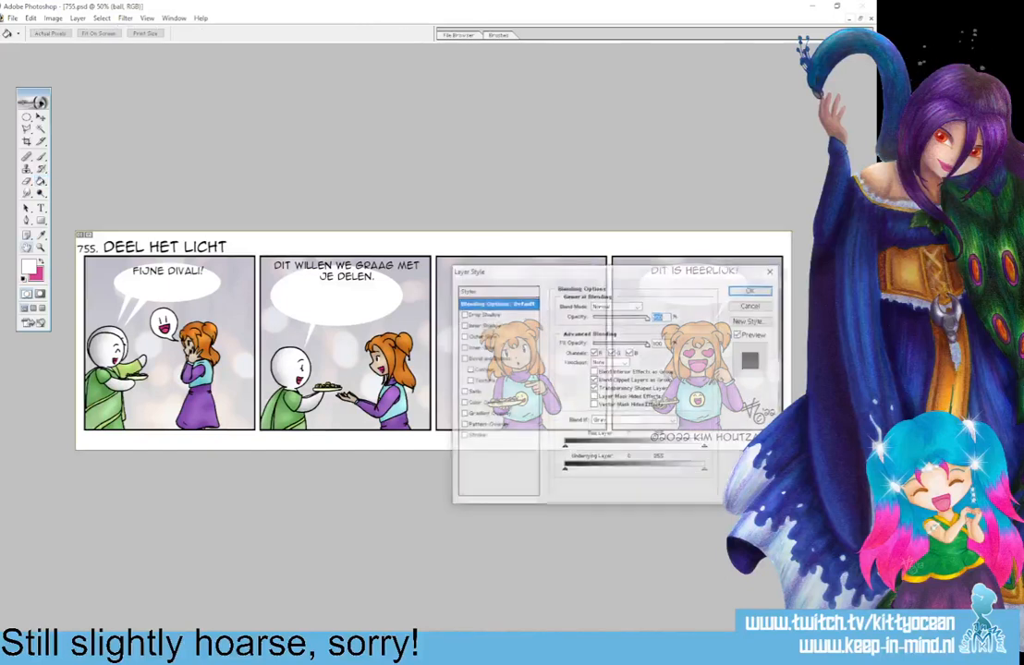
left_click(464, 438)
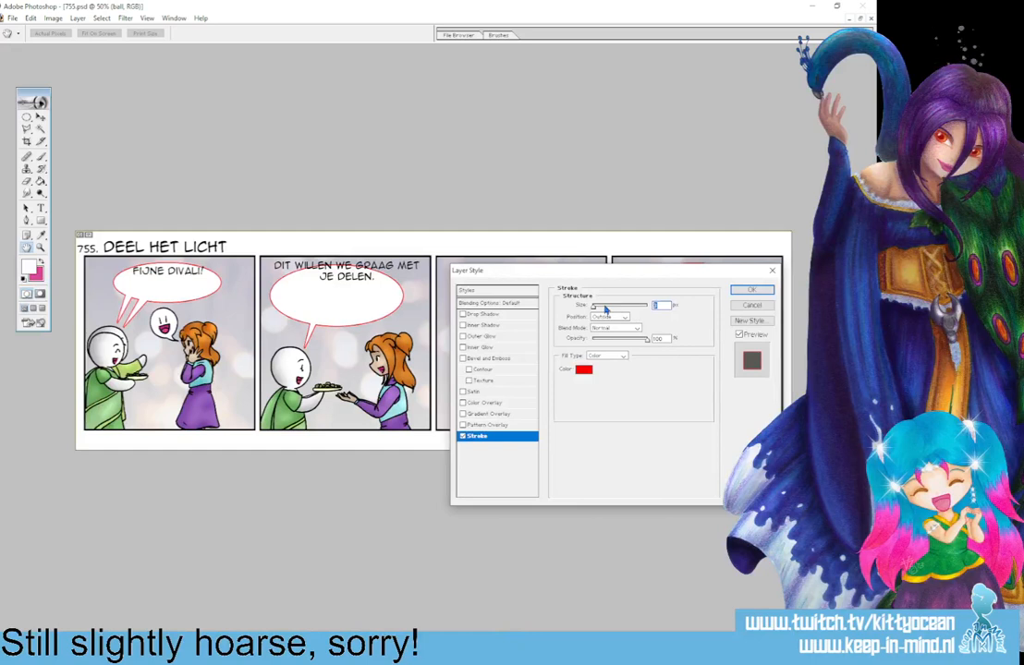
left_click(583, 369)
left_click(585, 253)
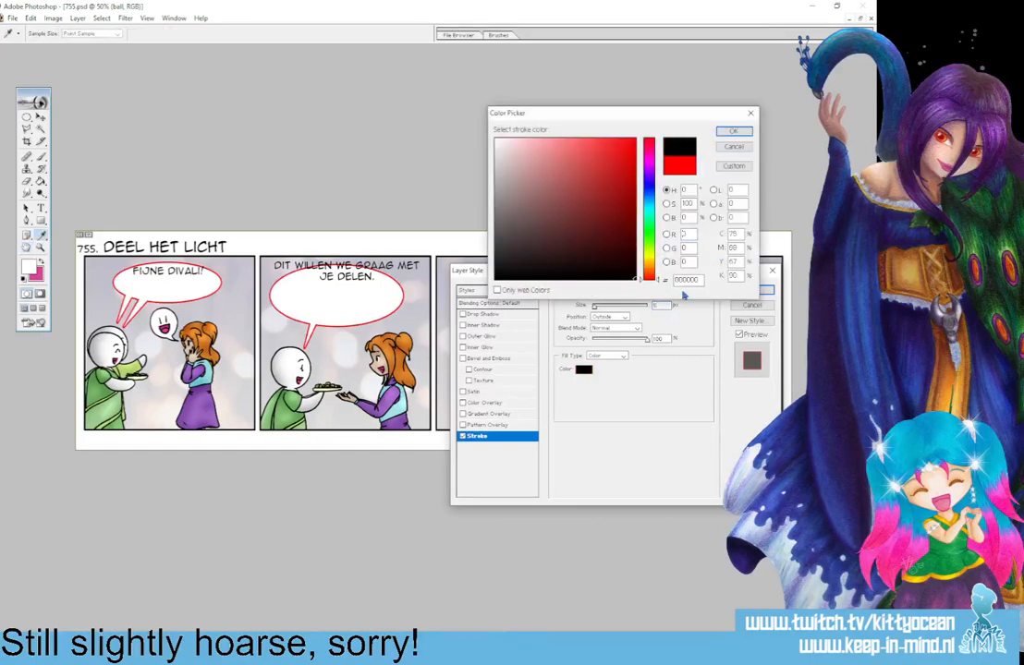
left_click(734, 132)
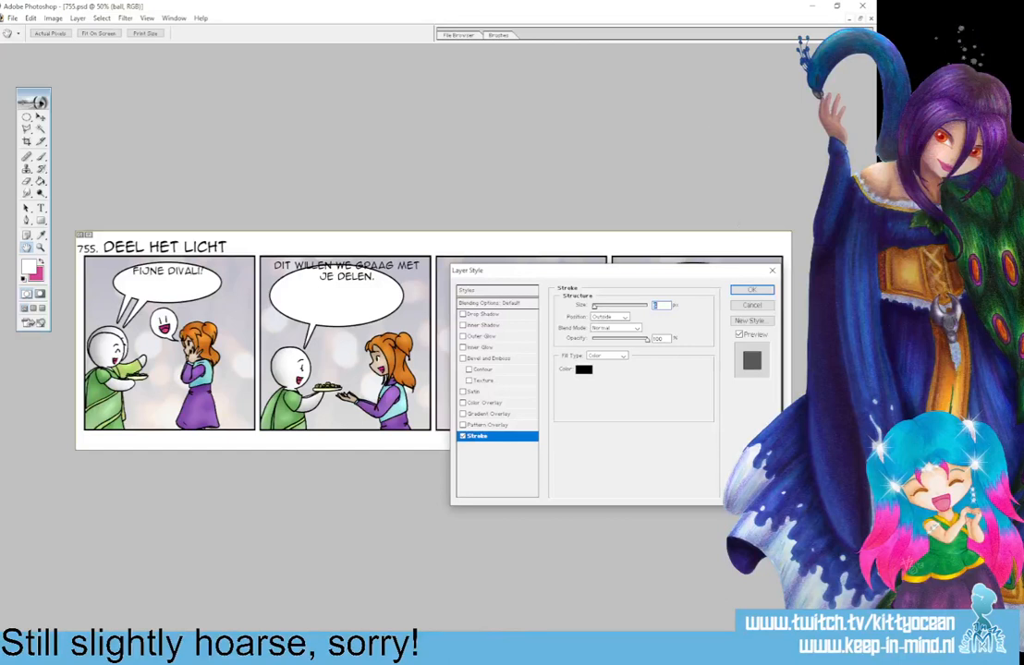
left_click(750, 294)
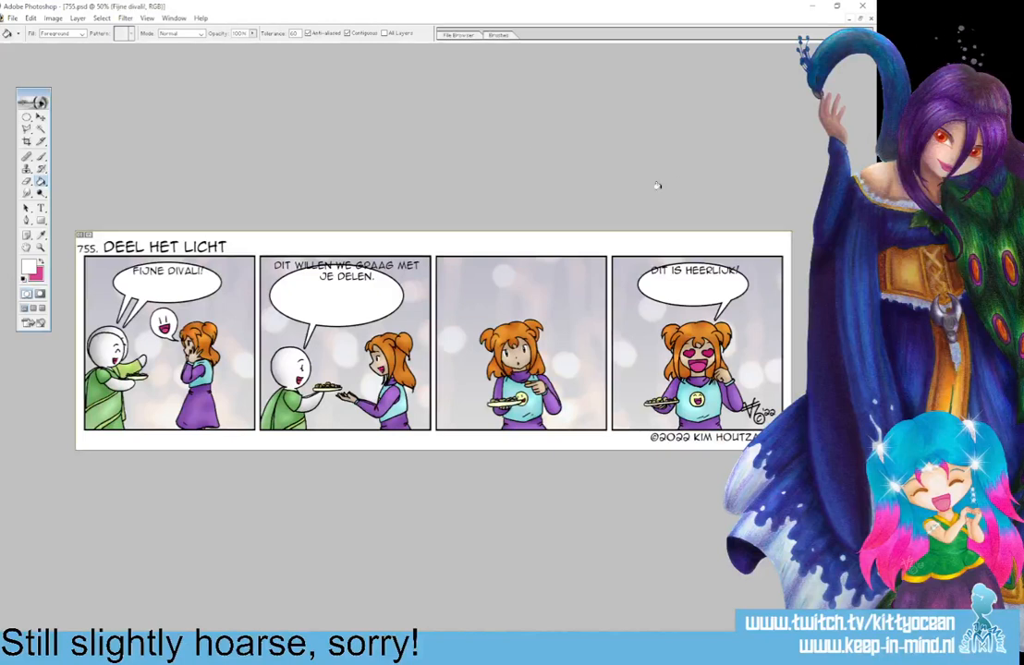
Move the texts "Fijne Divali!" and "Dit is heerlijk!" down to the centre of their balloons.
left_click(38, 120)
left_click_drag(188, 281, 188, 291)
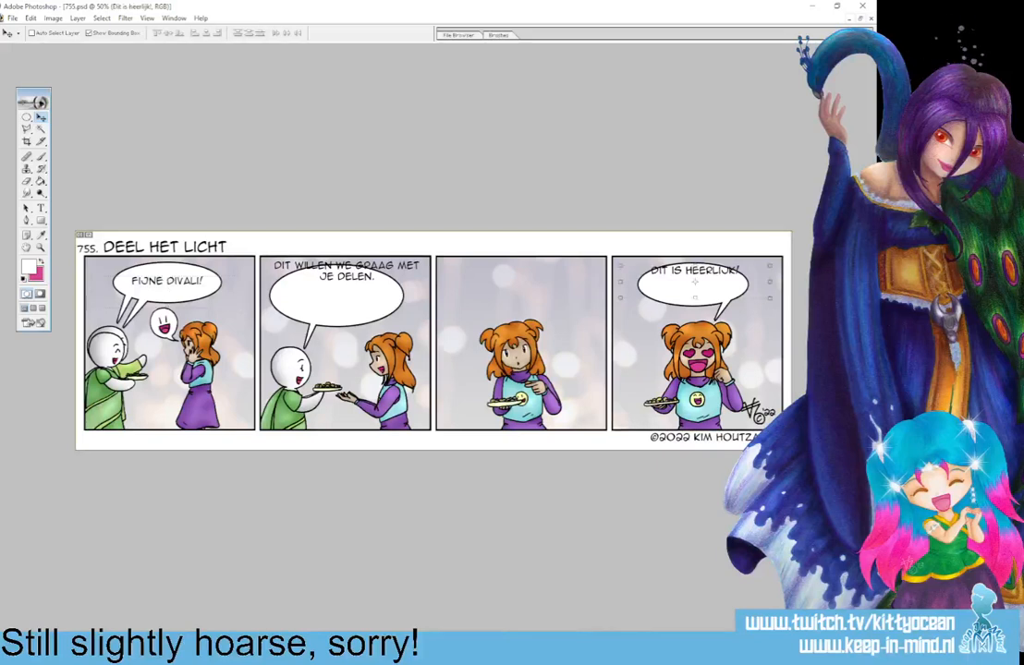
left_click_drag(716, 284, 716, 294)
left_click_drag(716, 298, 715, 300)
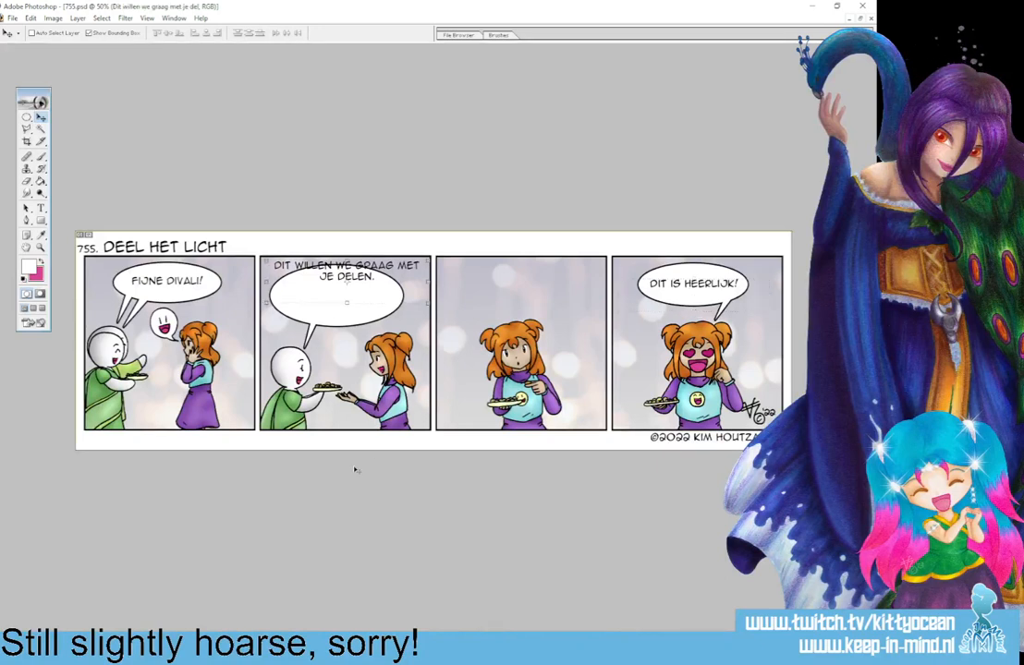
Narrow the second panel's text box so "Dit willen we graag met je delen." wraps onto three lines, and centre it in its balloon.
left_click_drag(373, 283, 369, 307)
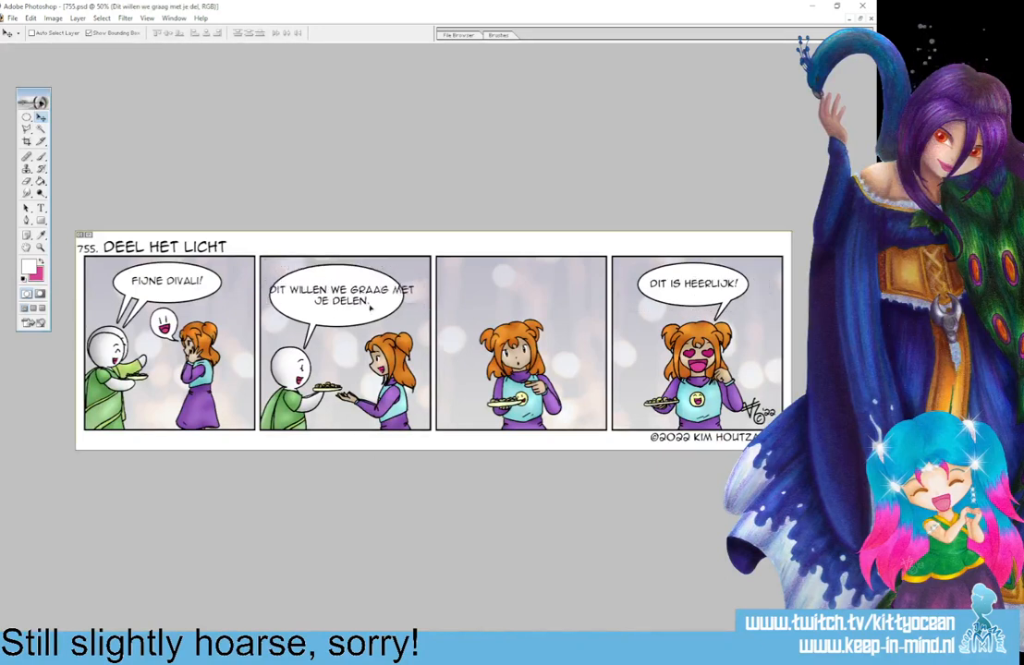
left_click(41, 209)
left_click(344, 295)
left_click_drag(400, 329, 378, 329)
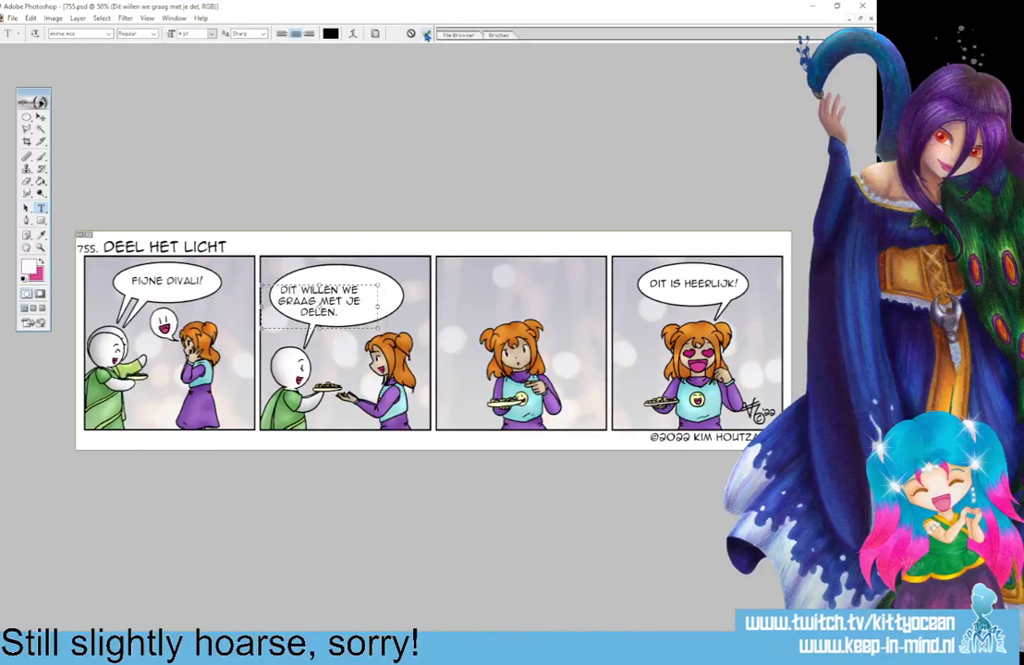
left_click(426, 35)
left_click(40, 117)
left_click_drag(330, 308, 344, 304)
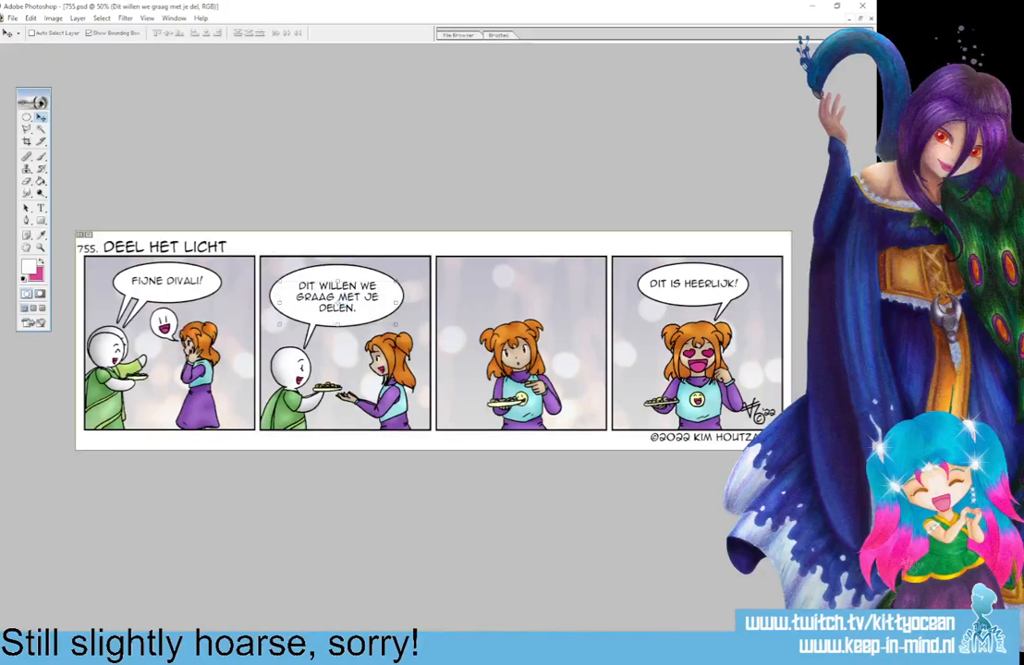
Select the second panel's speech balloon on the ball layer and shrink it to about 91% width and 92% height around its text.
key("alt+bracketleft")
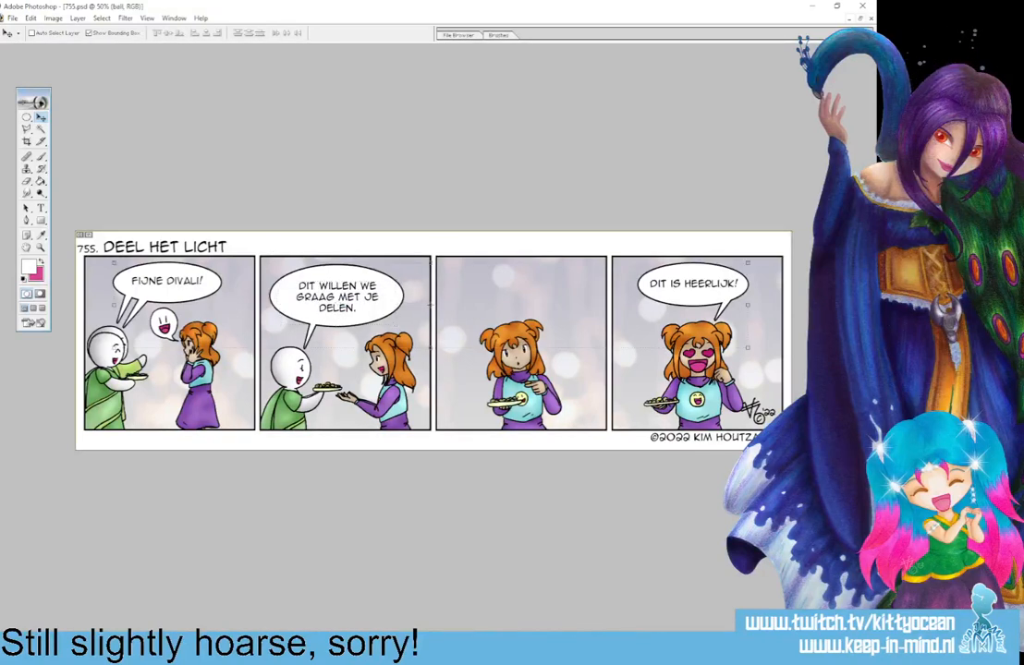
right_click(25, 118)
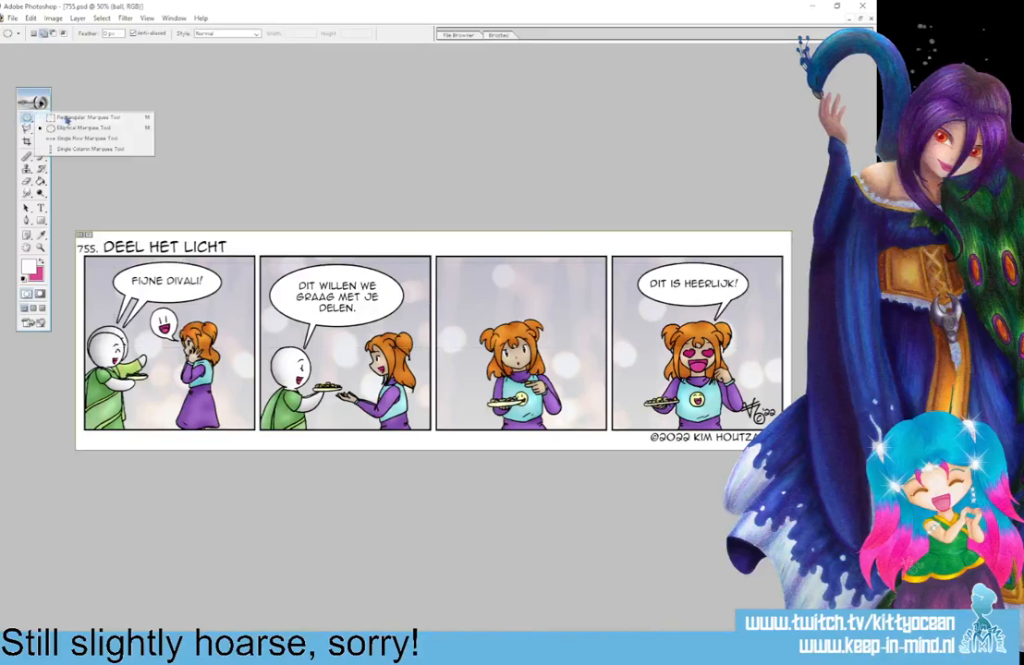
left_click(66, 118)
mouse_move(262, 252)
left_mouse_down()
mouse_move(354, 361)
mouse_move(418, 375)
left_mouse_up()
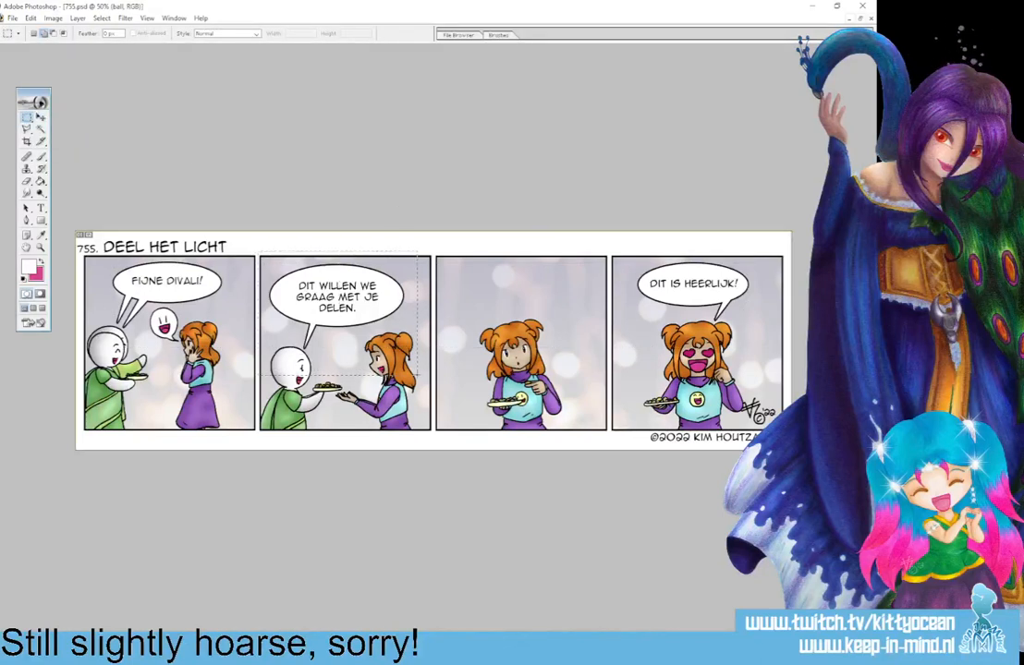
key("v")
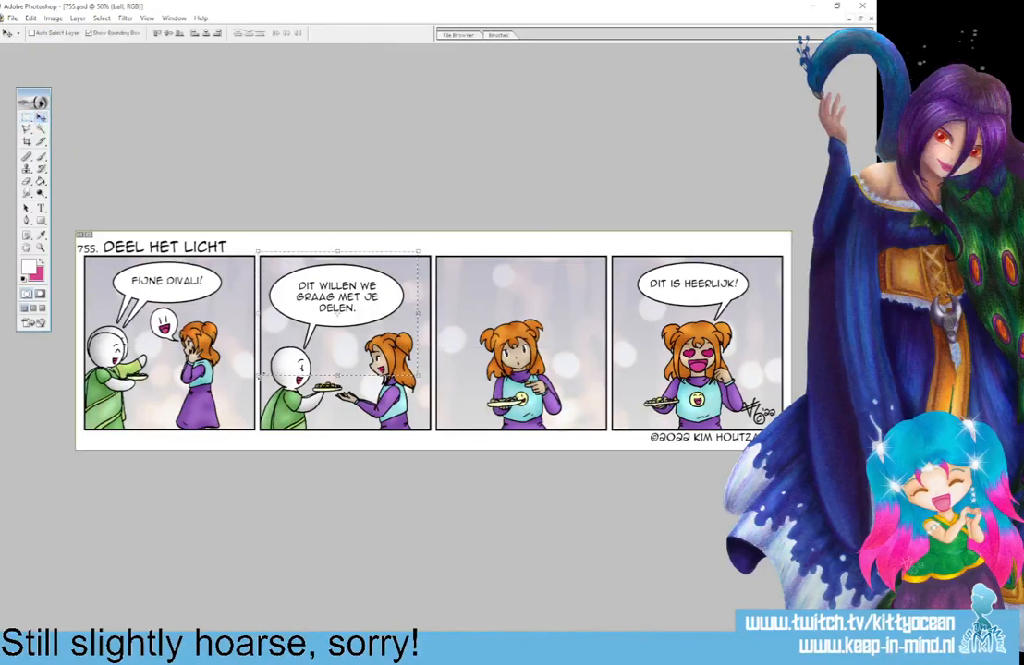
key("ctrl+t")
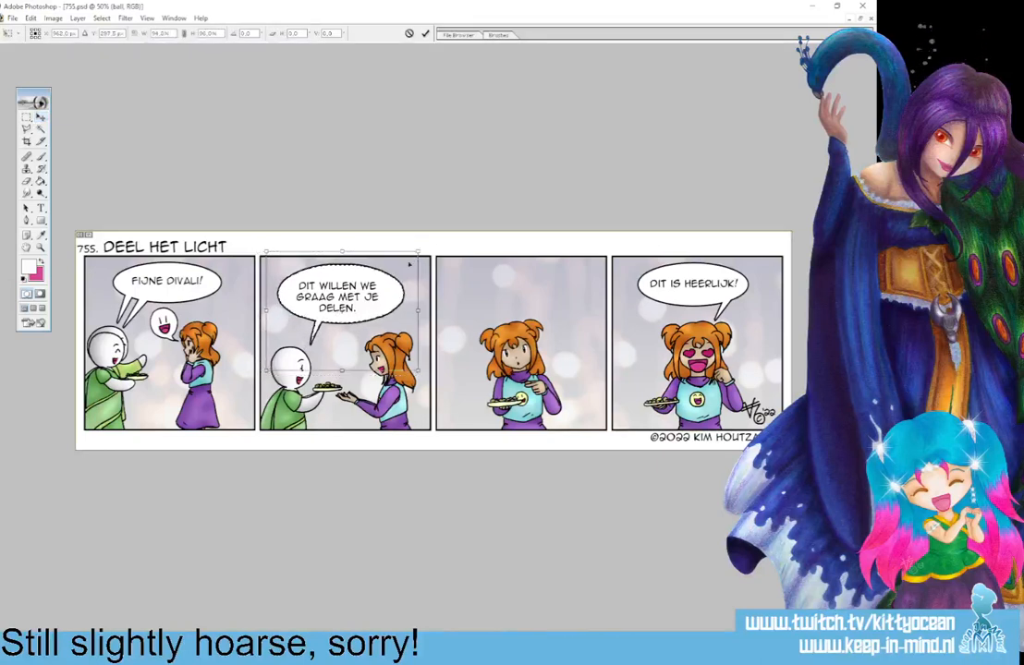
left_click_drag(417, 252, 413, 256)
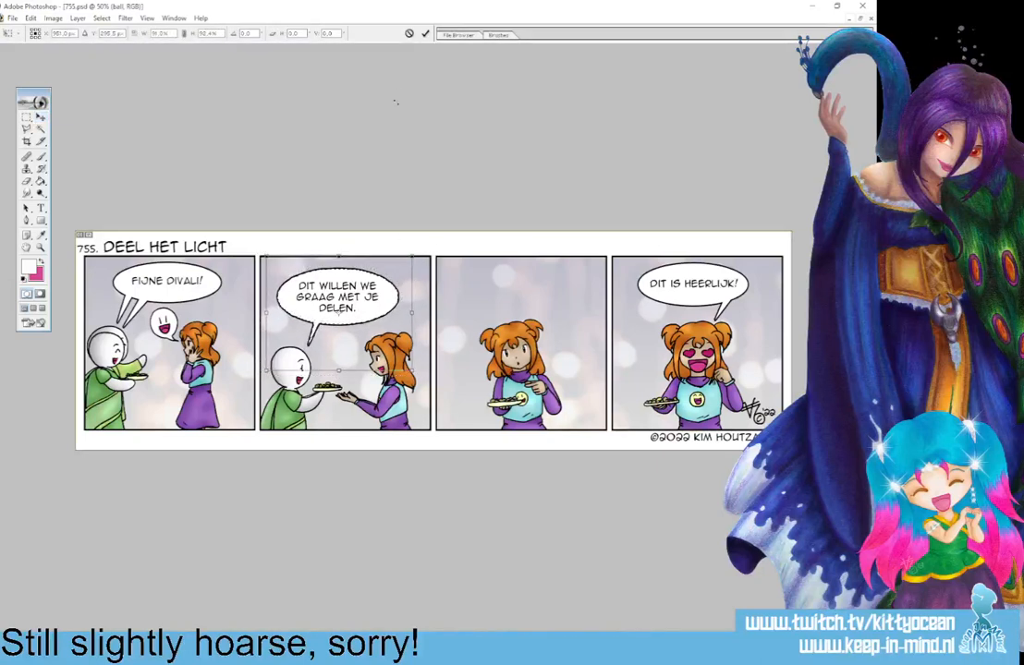
left_click(425, 32)
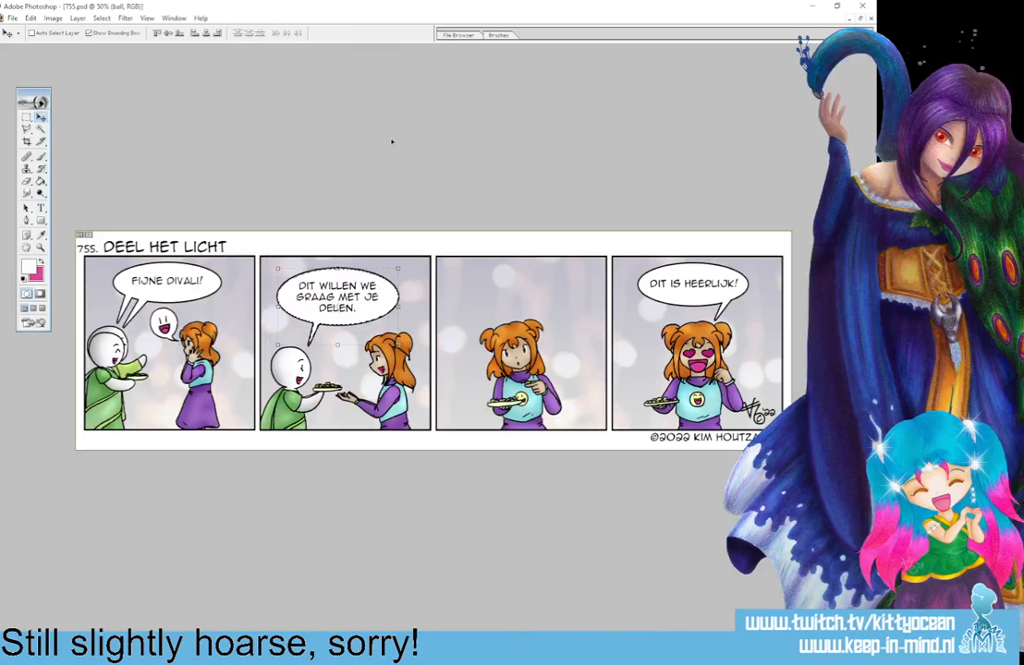
key("ctrl+d")
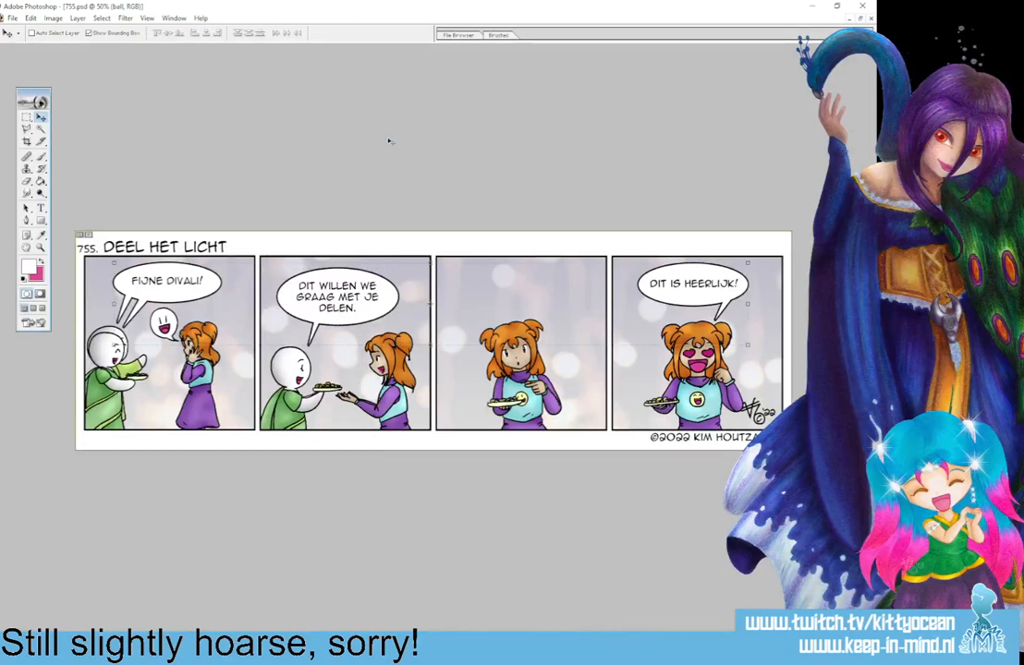
Switch to Snipping Tool, capture the whole comic strip as a rectangular snip, and close the snip window.
key("b")
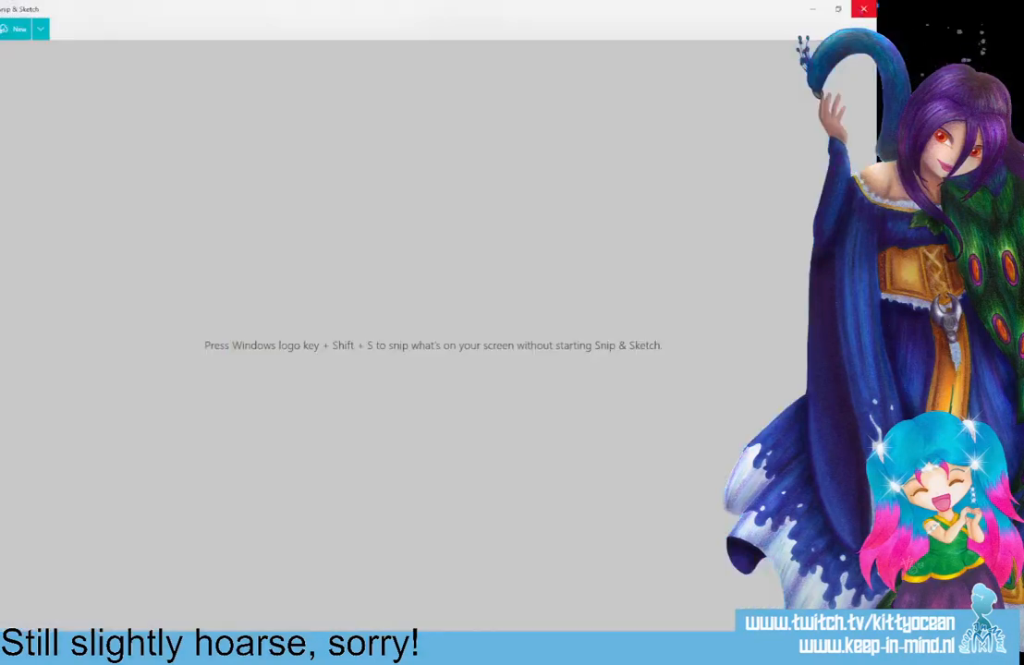
left_click(862, 10)
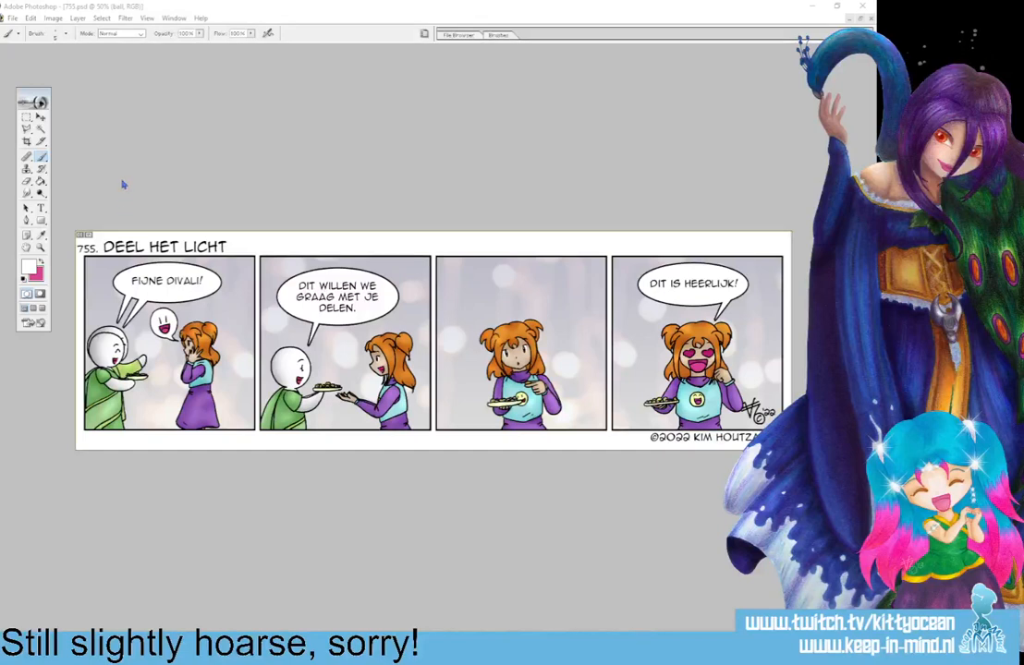
left_click(301, 174)
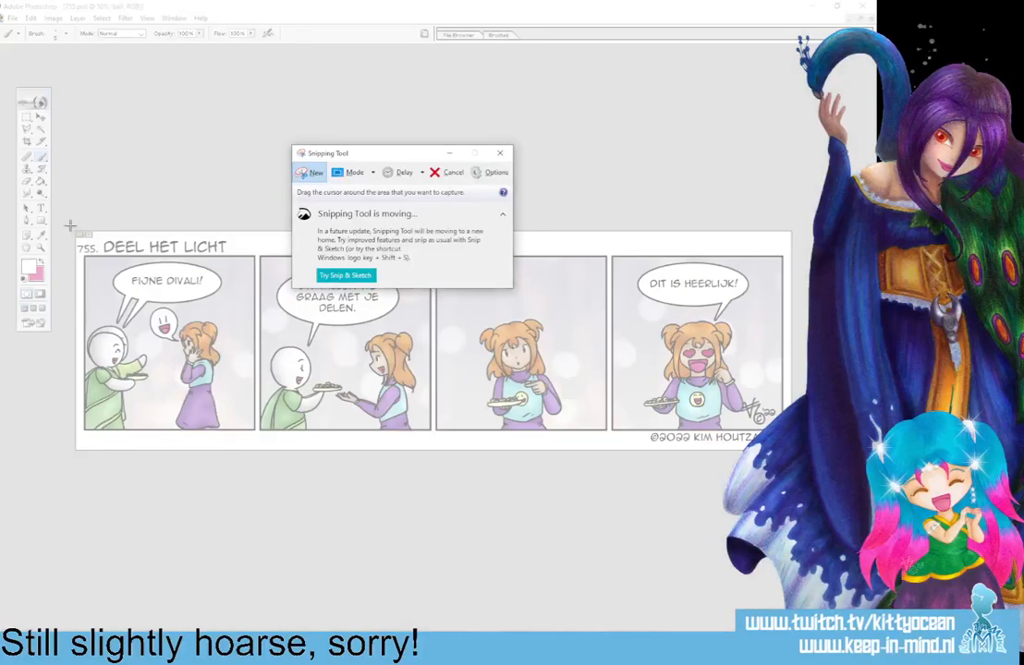
left_click_drag(71, 227, 792, 451)
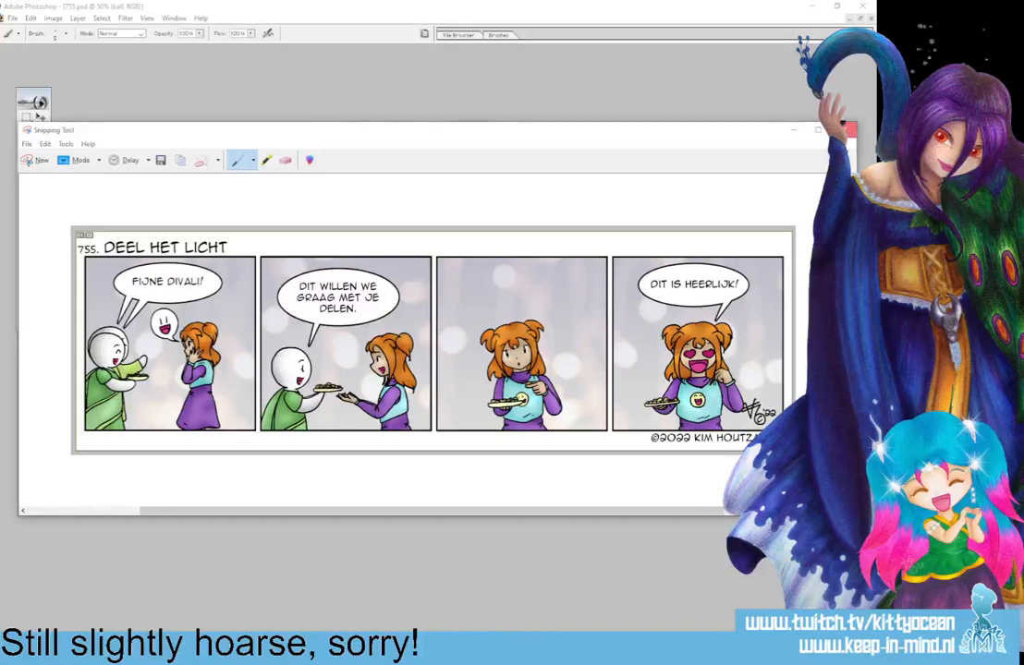
left_click(844, 130)
left_click(483, 334)
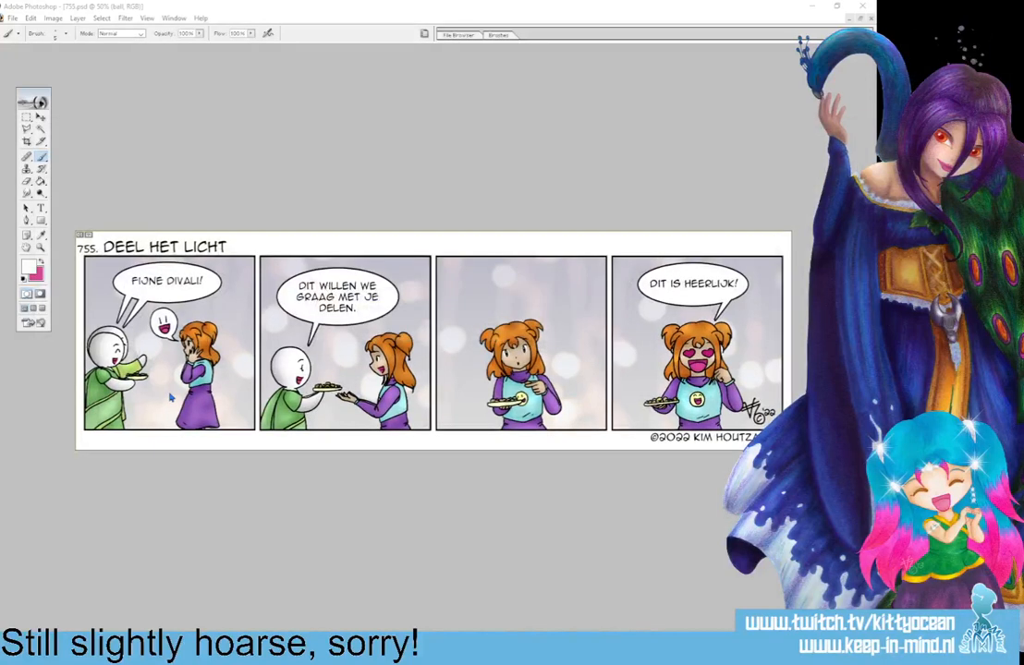
Export the finished strip for the web as a high-quality JPEG named 755 in the folder "Jaar 15 - 2022 - 2023 - 729 - 780".
left_click(12, 18)
left_click(55, 130)
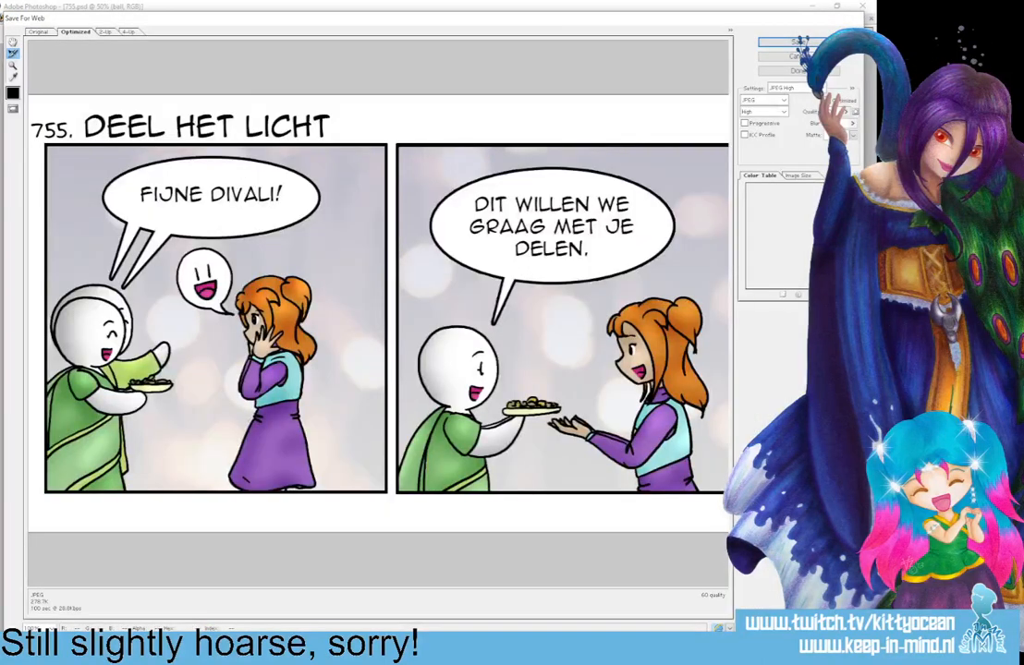
left_click(798, 43)
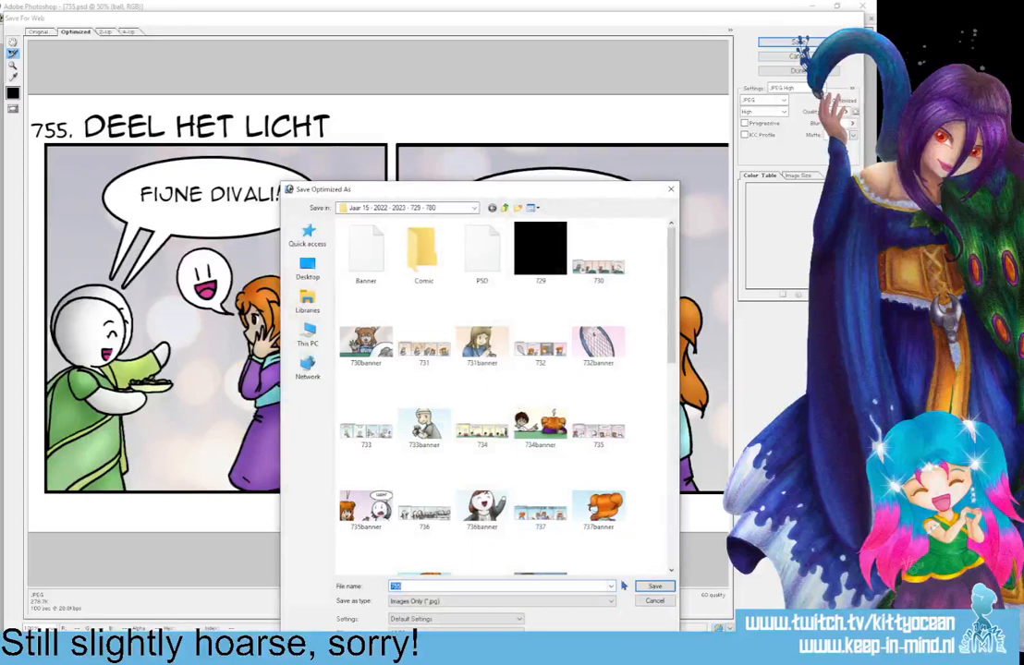
left_click(647, 586)
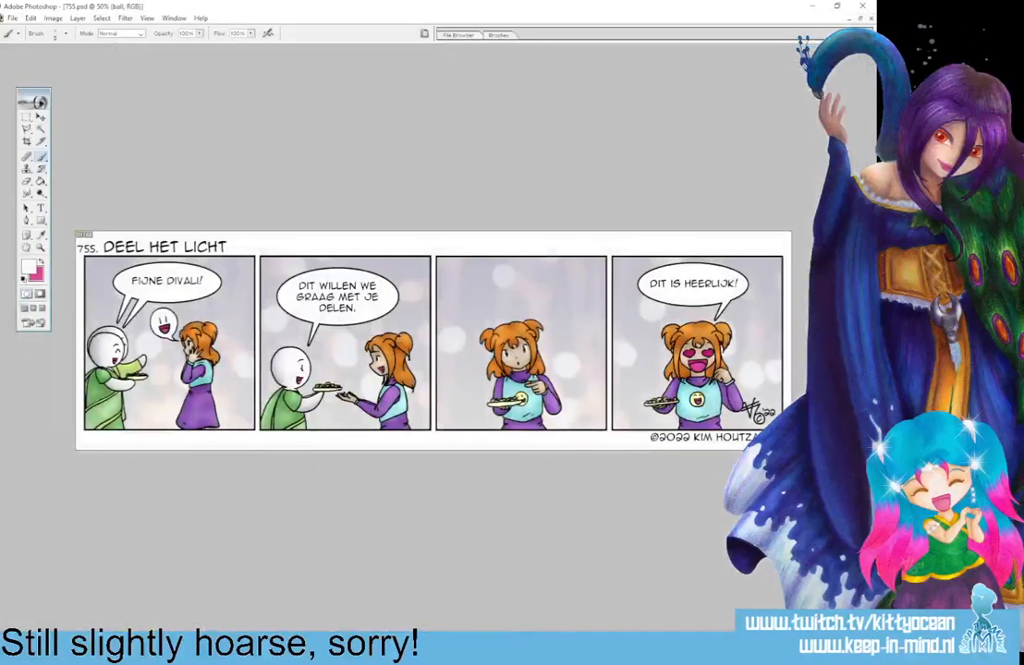
key("alt+Tab")
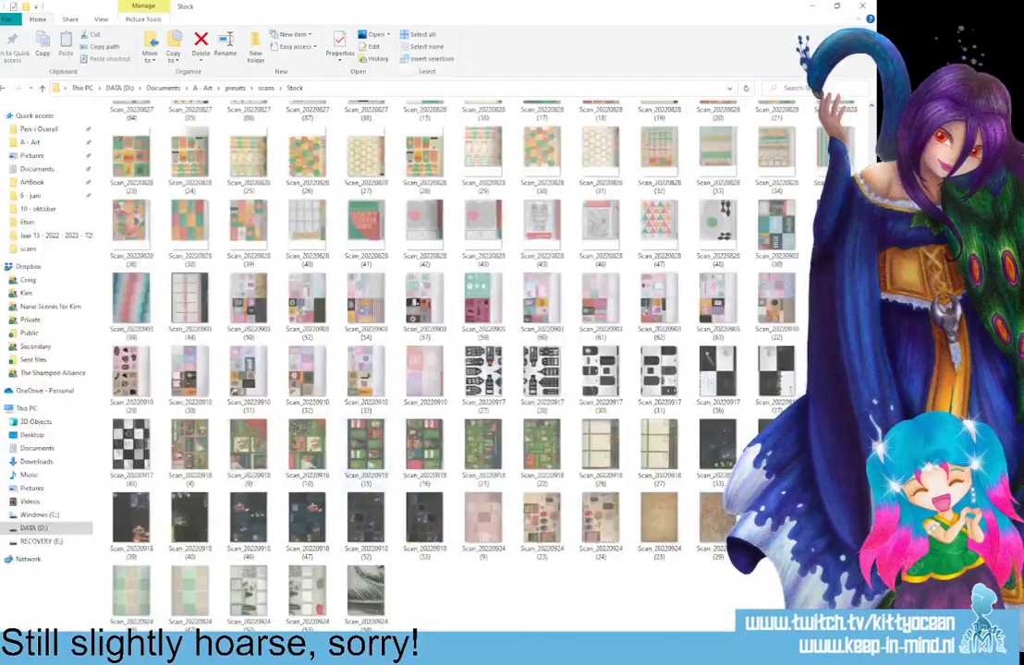
left_click(813, 6)
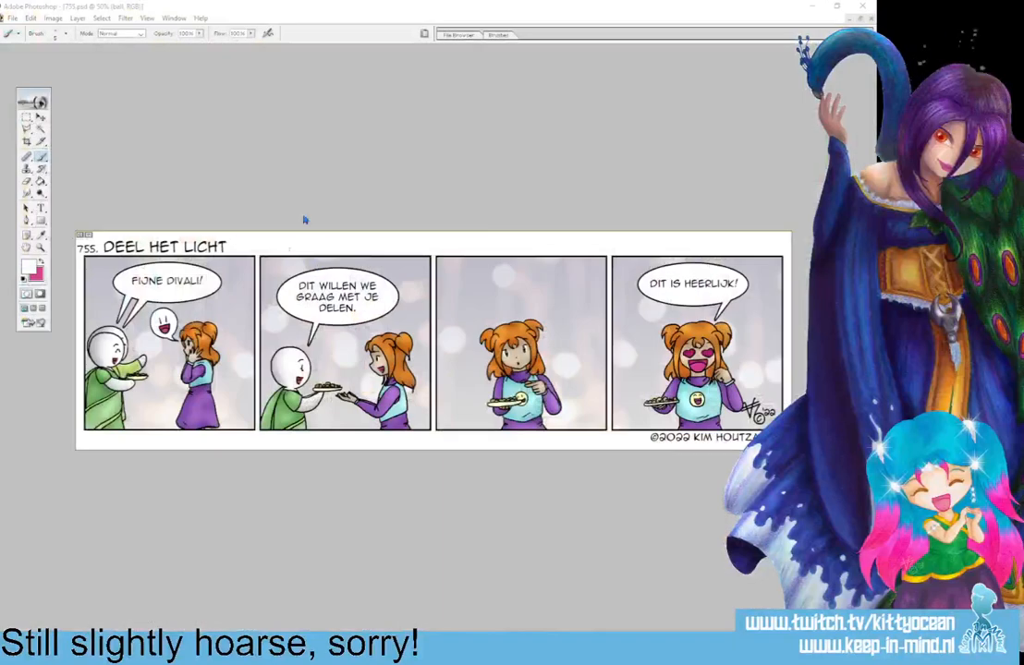
left_click(871, 18)
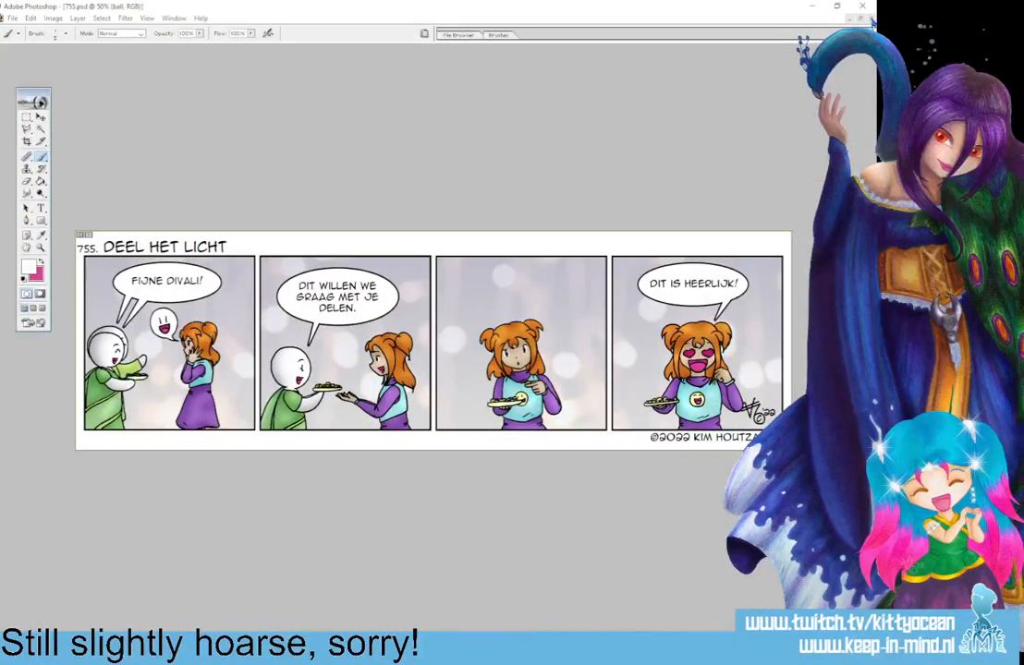
left_click(411, 250)
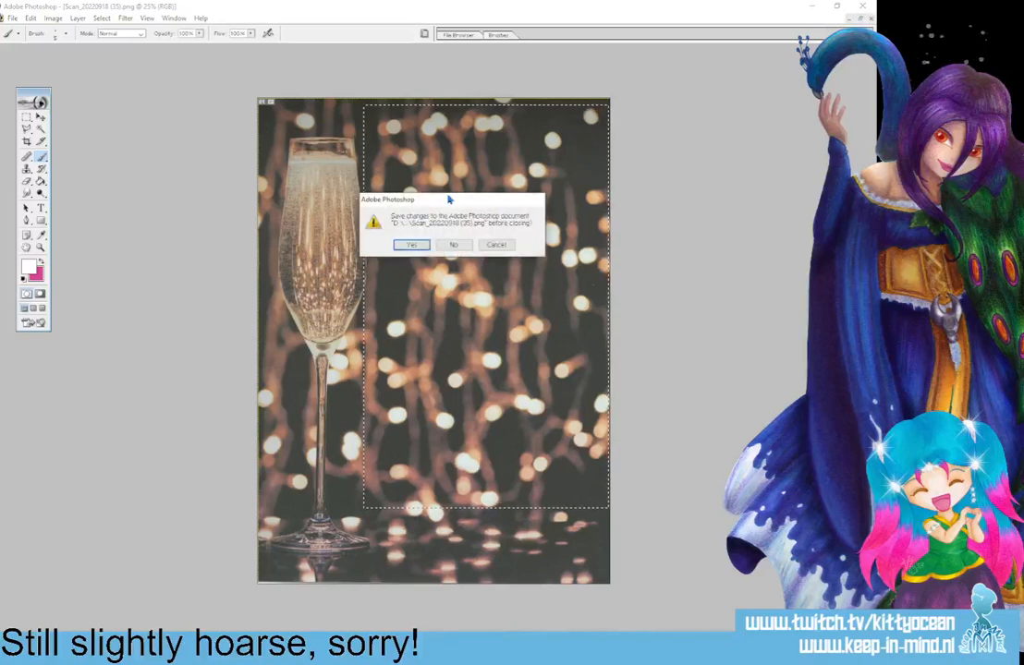
left_click(411, 244)
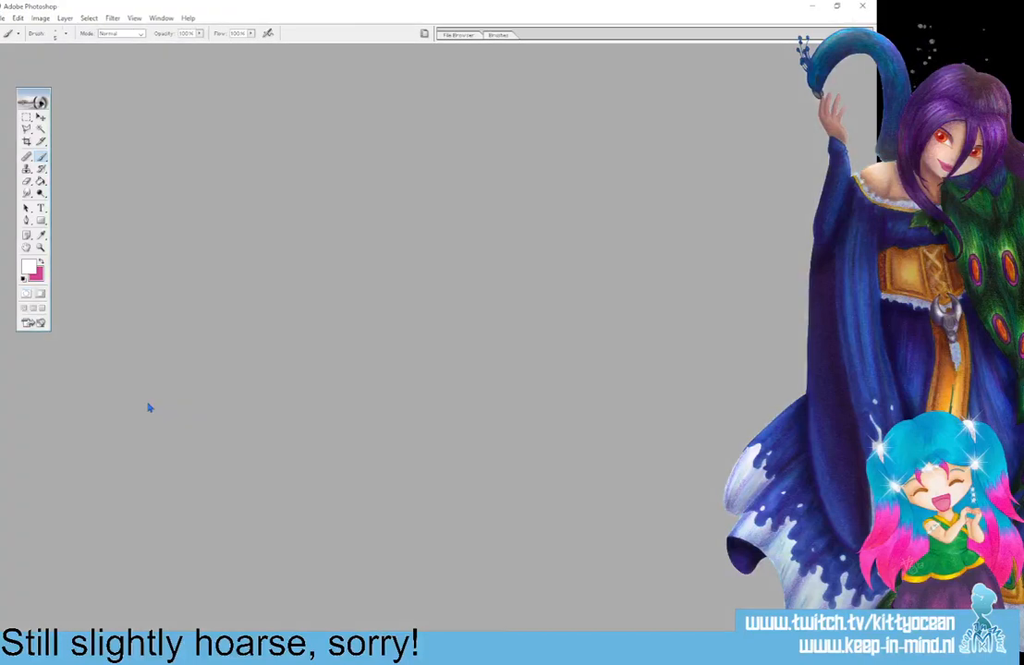
Switch to File Explorer, look through the scans in the Stock folder in a separate window, and close that window.
key("alt+Tab")
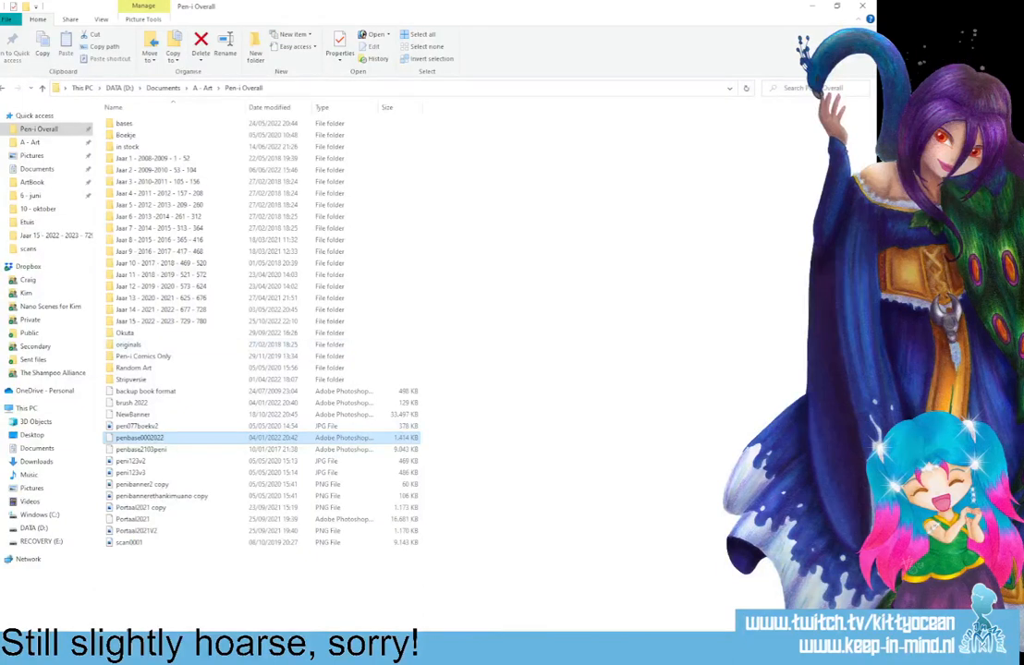
right_click(51, 250)
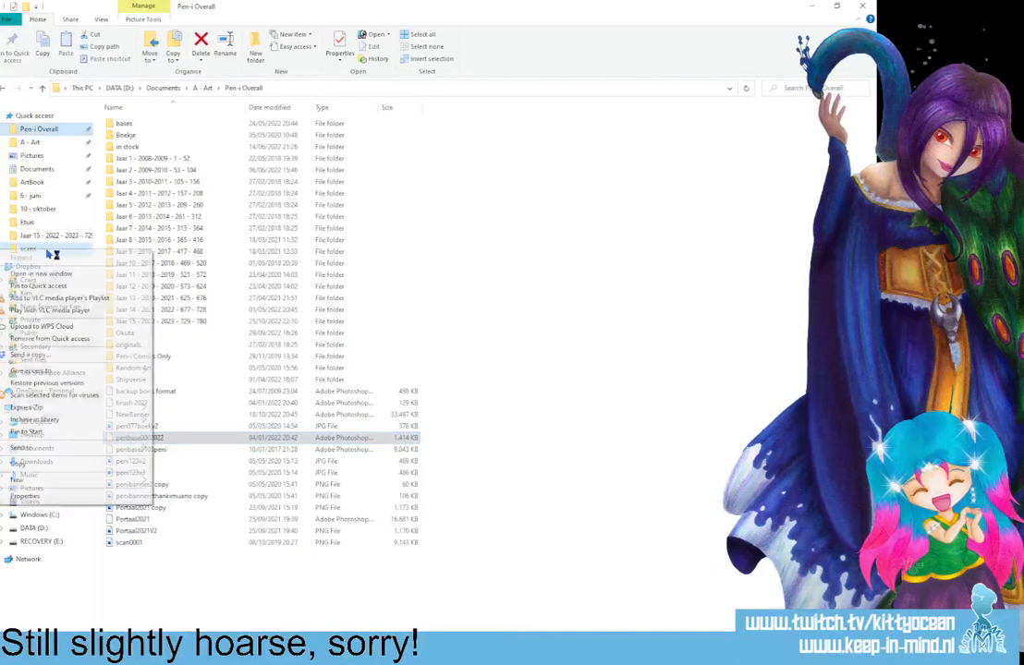
left_click(64, 274)
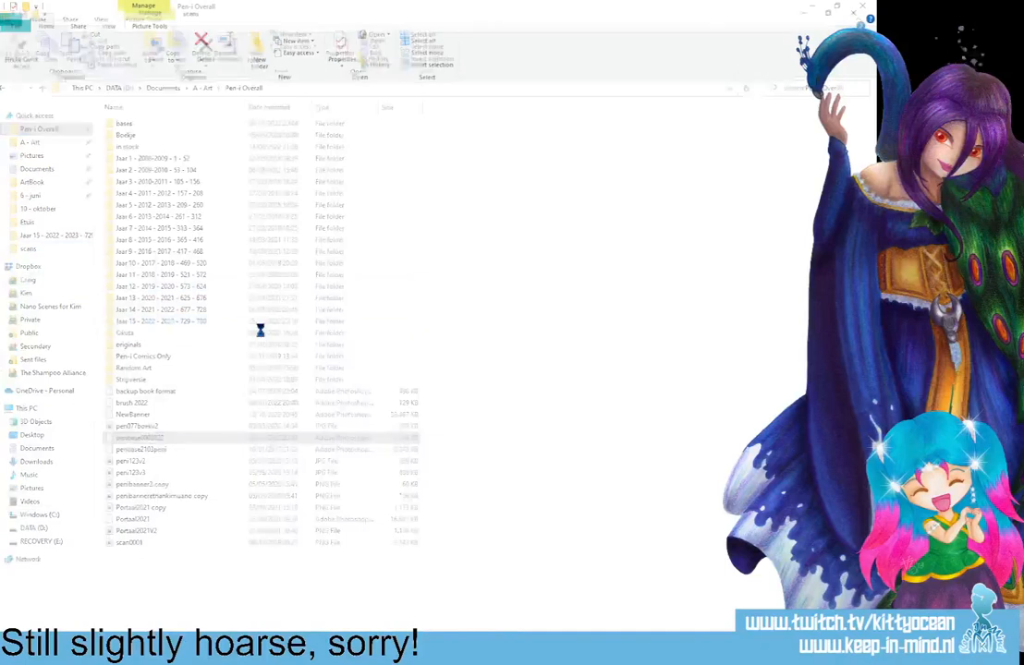
double_click(167, 185)
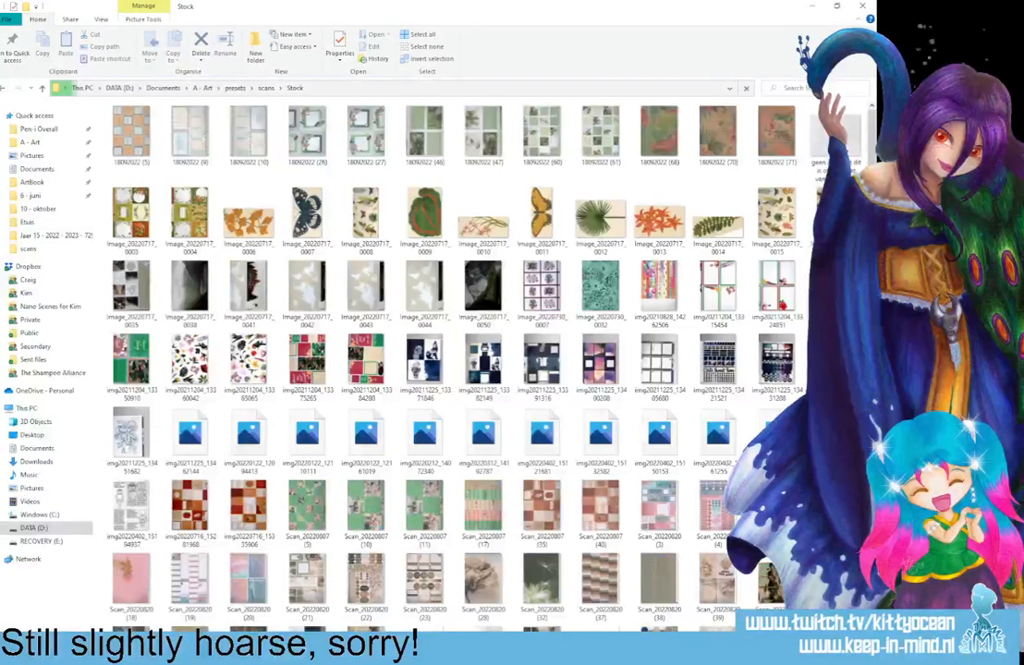
scroll(462, 370, "down", 2)
scroll(463, 369, "down", 2)
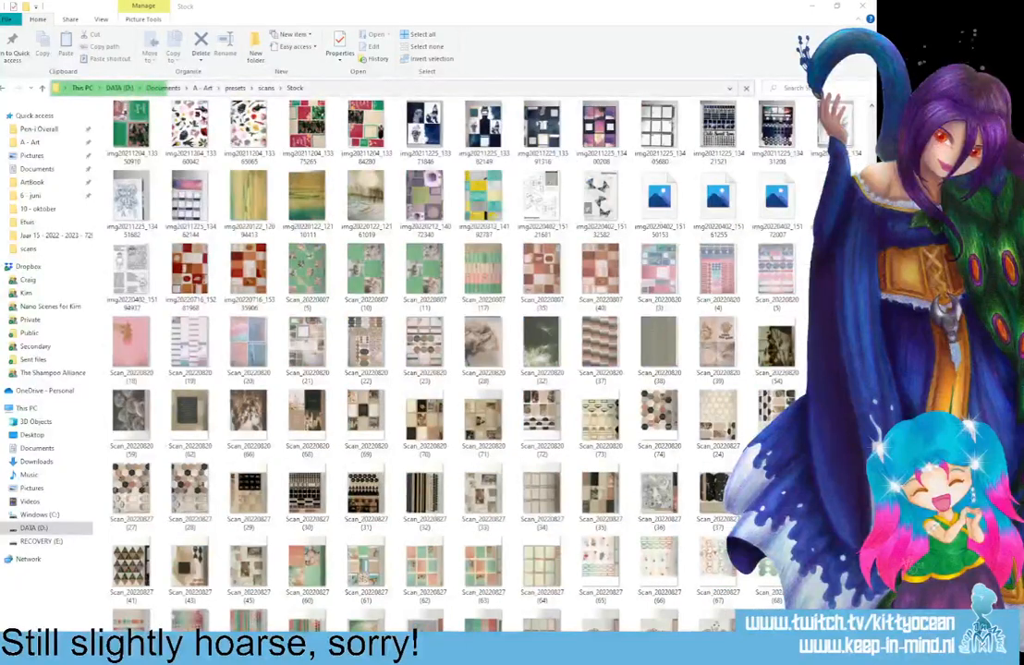
scroll(444, 351, "down", 6)
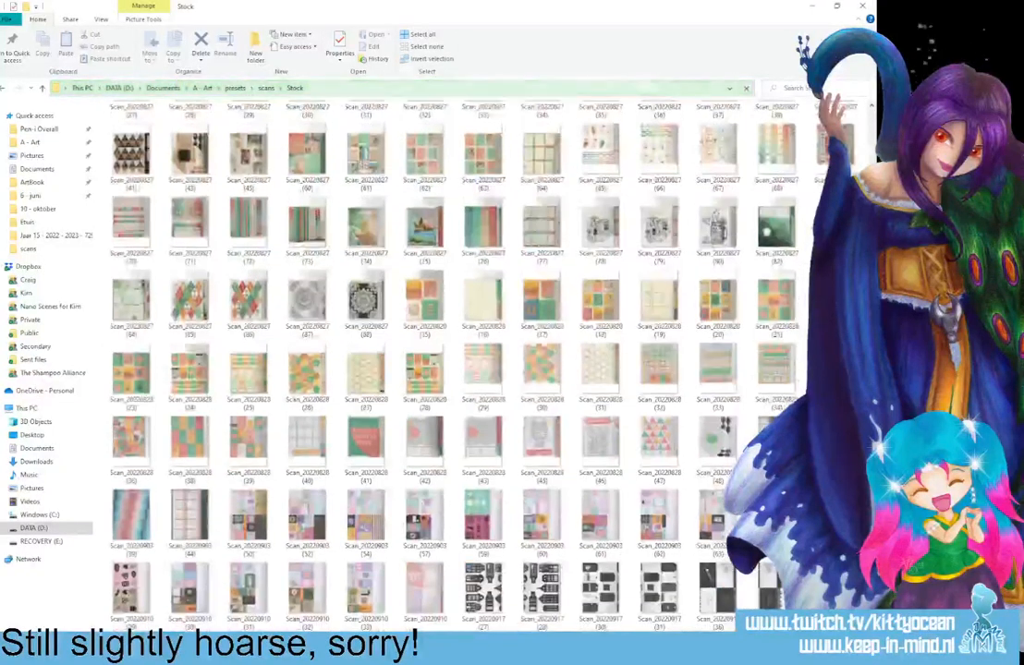
scroll(444, 360, "down", 2)
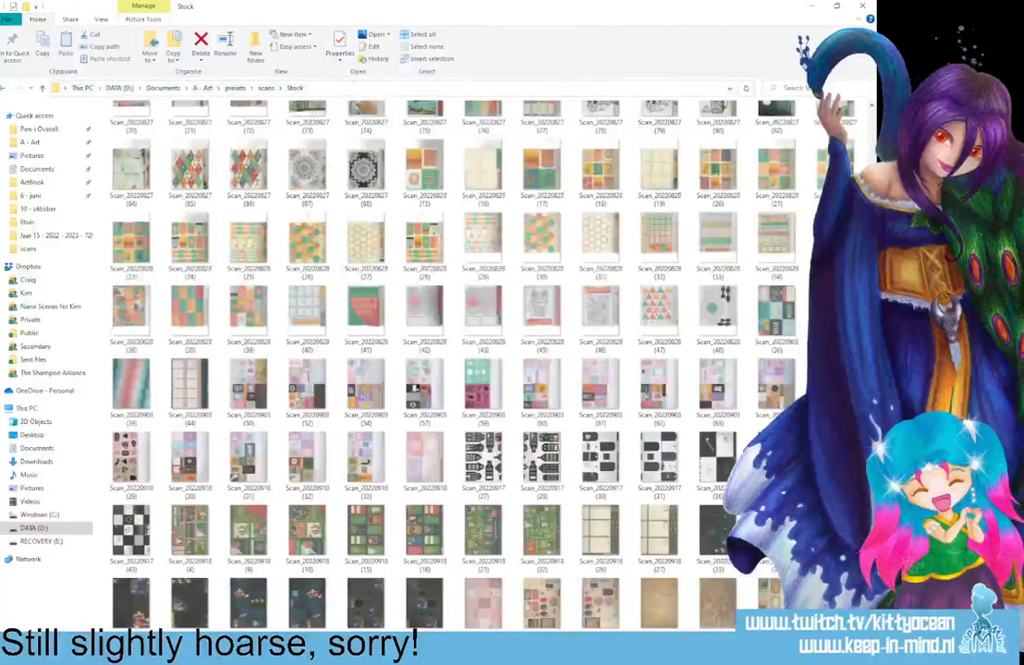
scroll(444, 361, "down", 1)
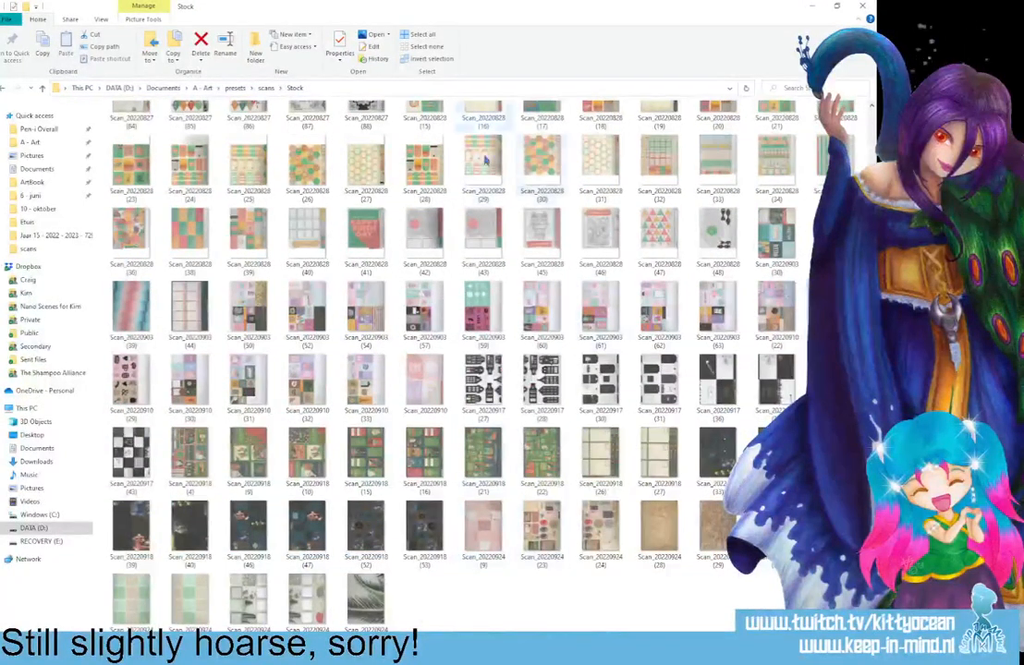
left_click(861, 8)
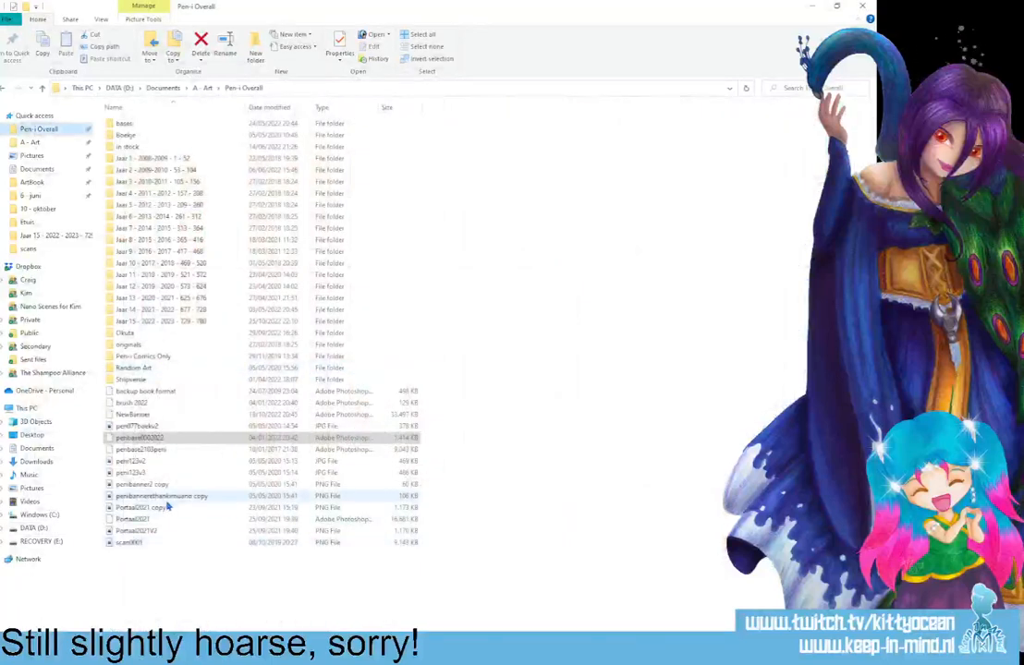
Open NewBanner.psd from the Pen-i Overall folder and the exported 755.jpg from the Jaar 15 folder in Photoshop.
double_click(136, 414)
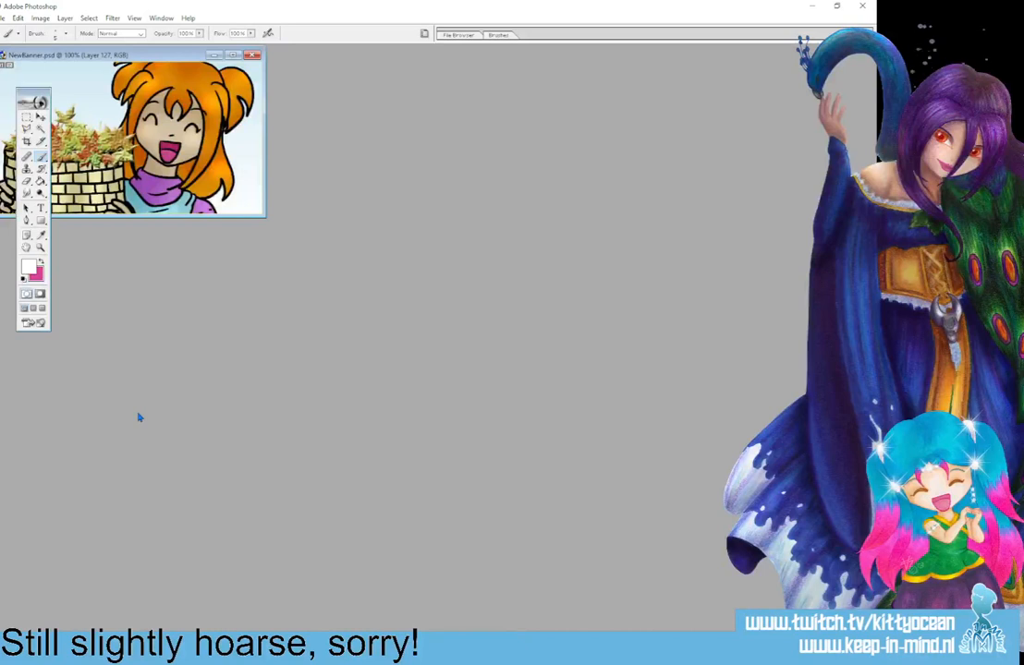
left_click_drag(143, 55, 363, 259)
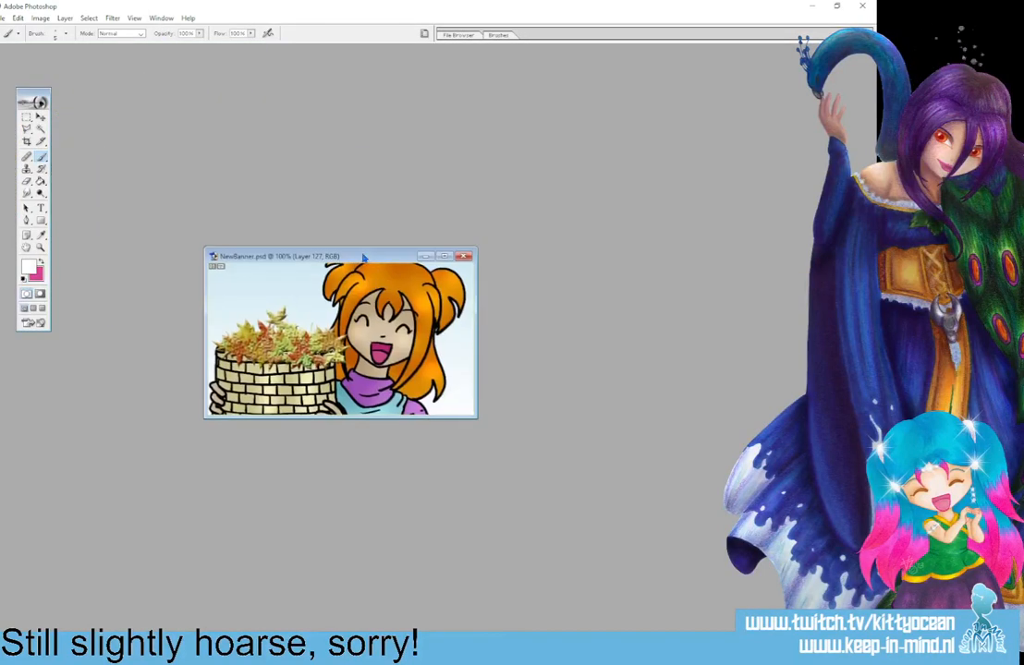
left_click(243, 658)
double_click(157, 323)
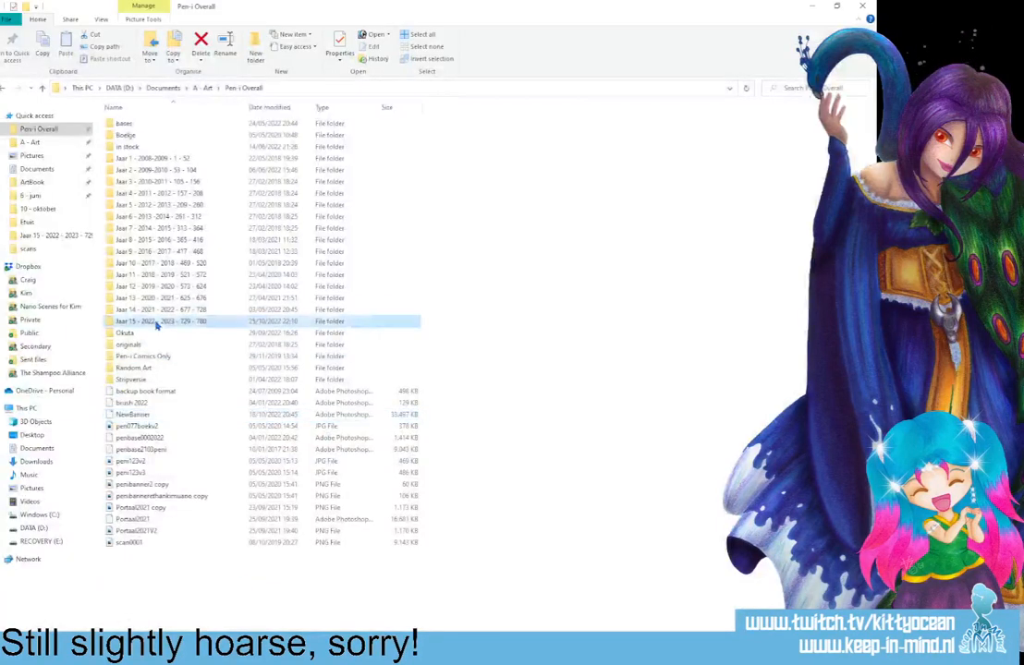
left_click_drag(194, 445, 107, 484)
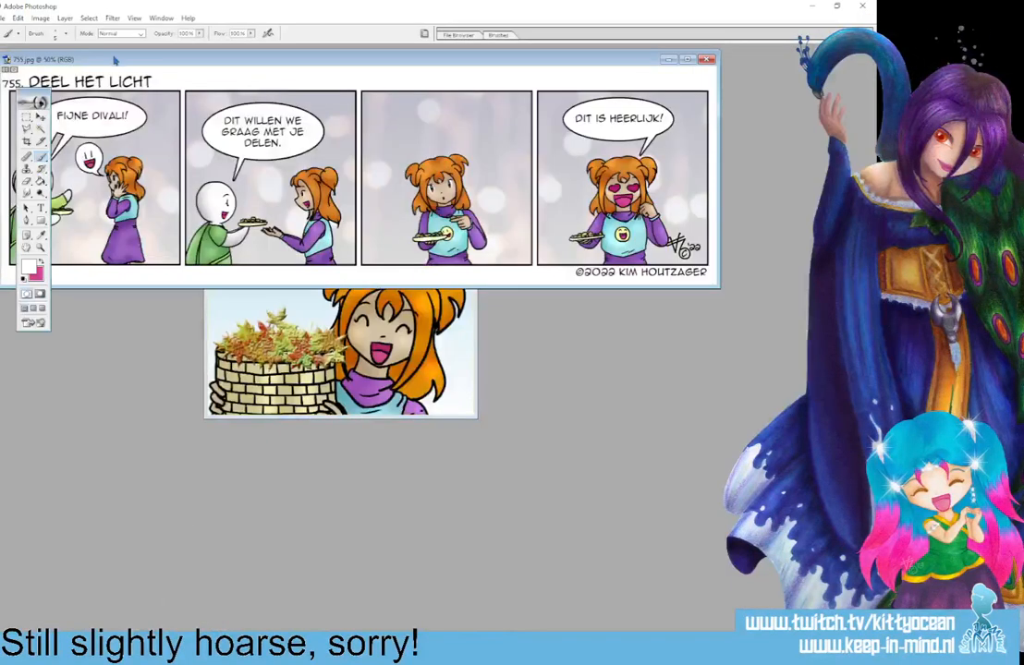
Copy the strip from 755.jpg into NewBanner.psd, close 755.jpg, and position the layer so the first panel's two characters fill the banner.
key("v")
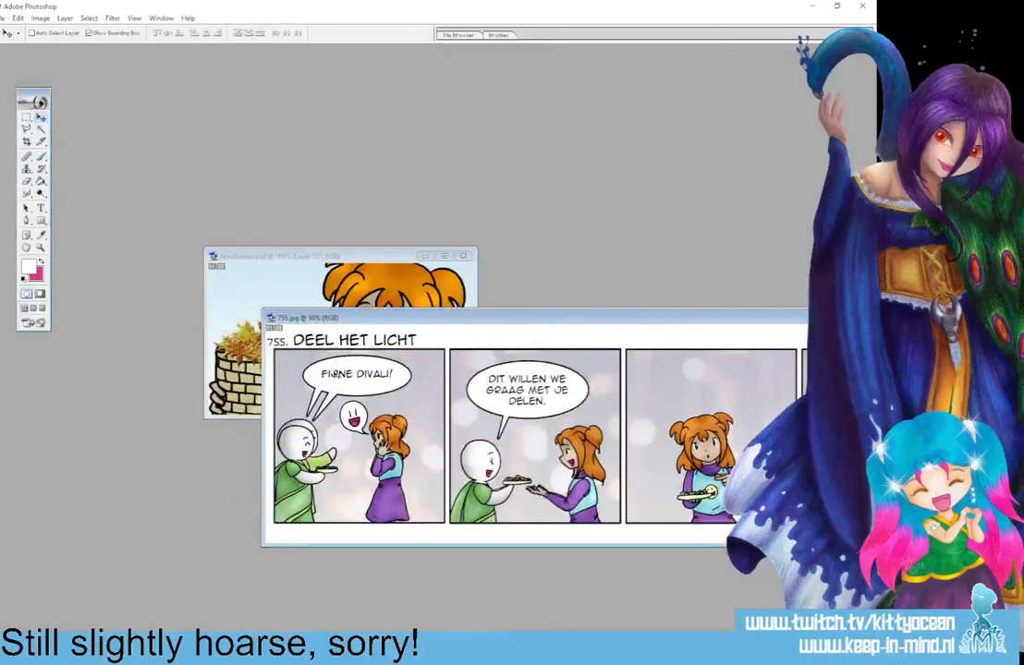
left_click(268, 279)
left_click(703, 322)
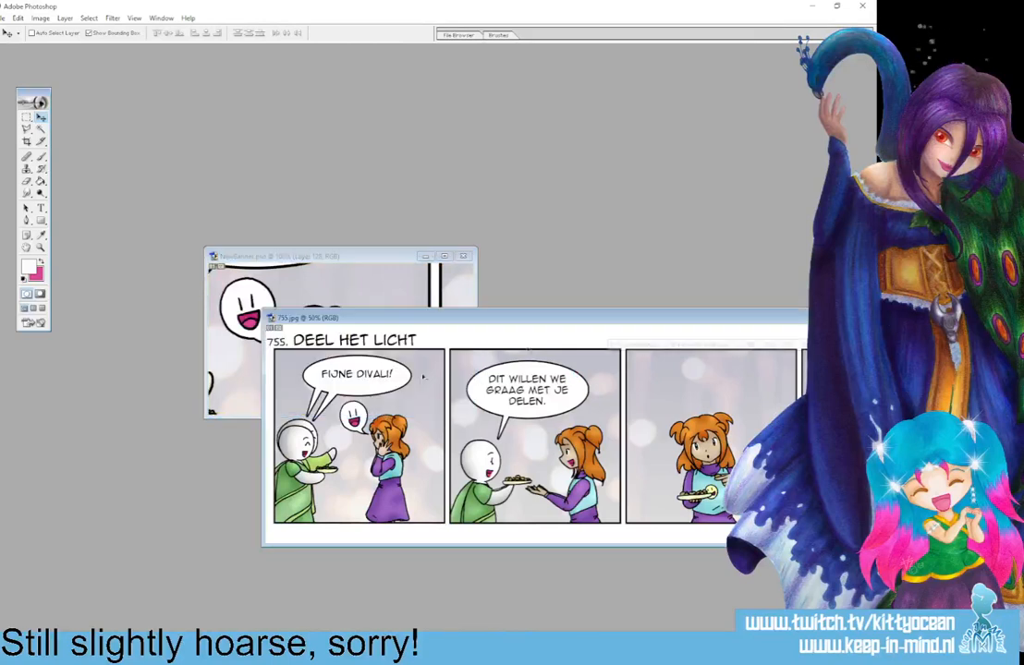
left_click_drag(639, 322, 309, 324)
key("ctrl+w")
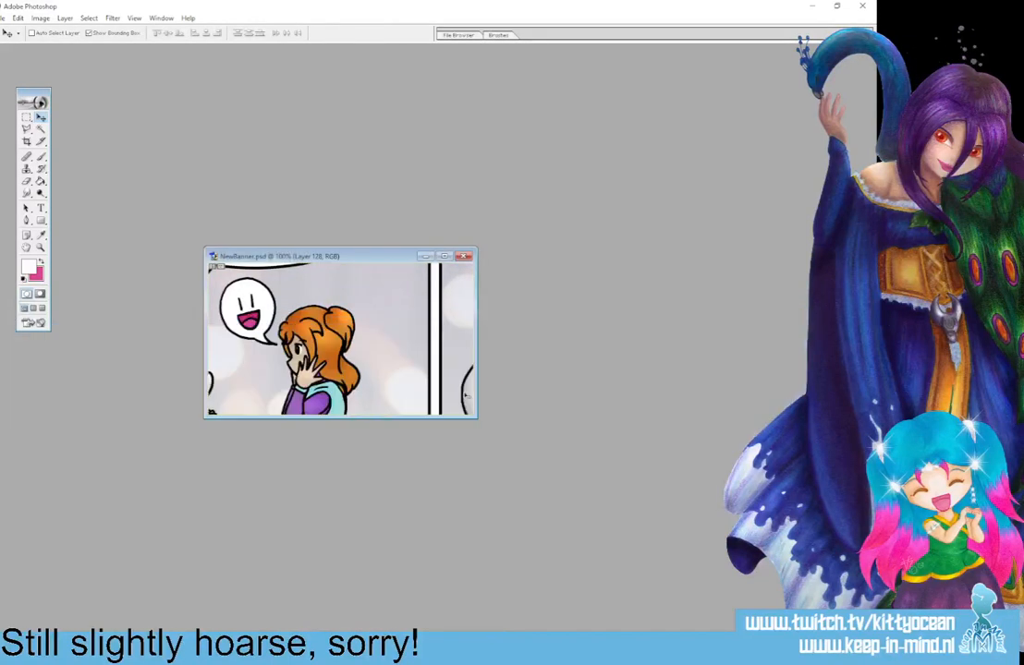
left_click(445, 256)
left_click_drag(349, 333, 465, 327)
Export the banner for the web as a high-quality JPEG named 755banner beside the strip and close NewBanner.psd.
left_click(13, 18)
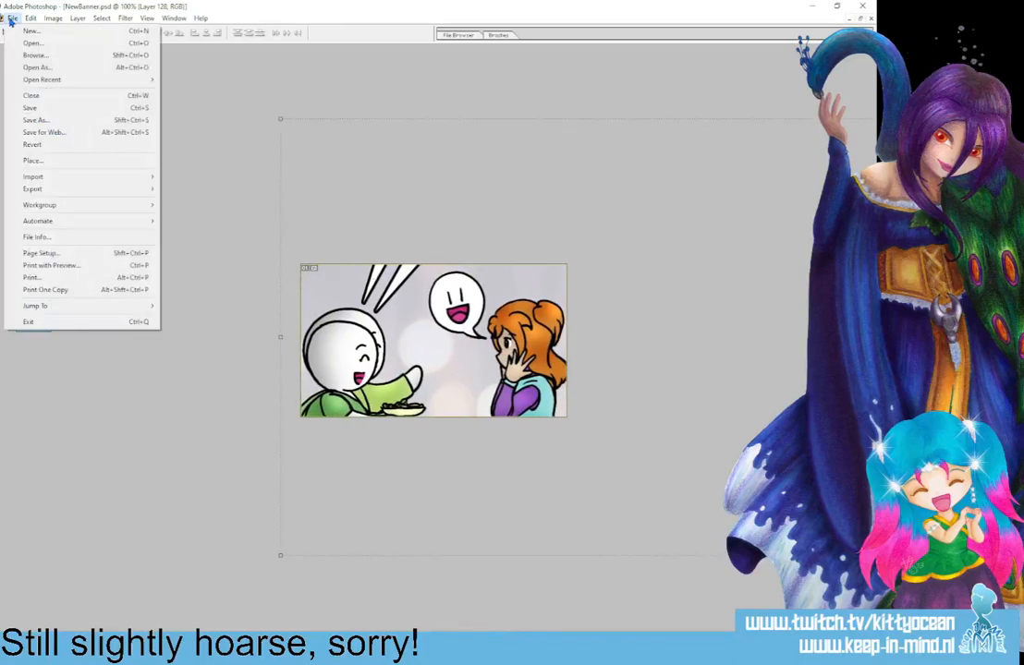
left_click(85, 132)
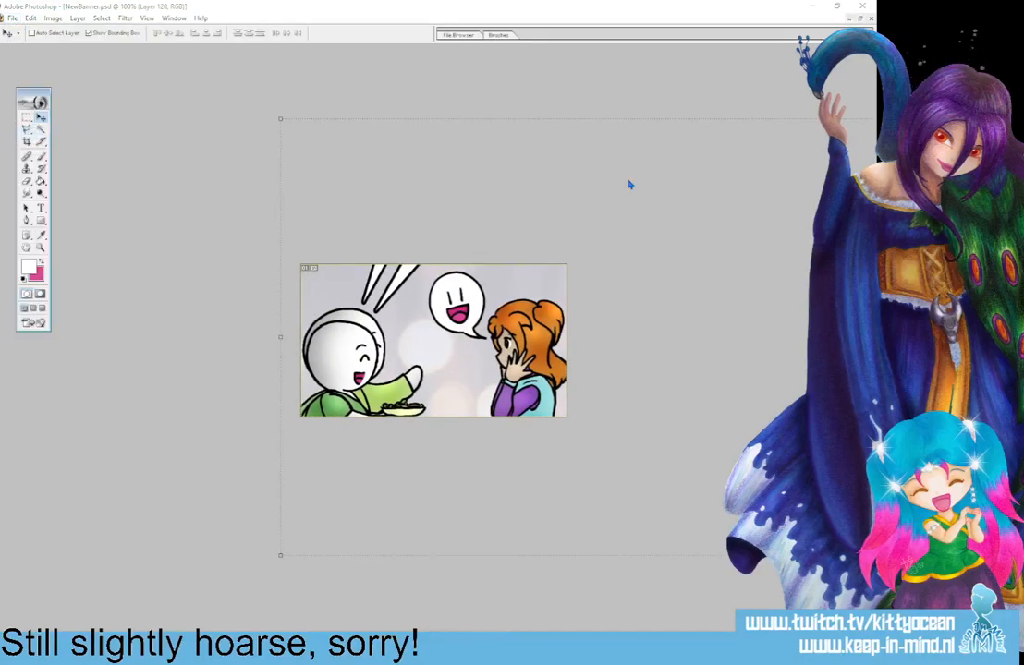
left_click(797, 42)
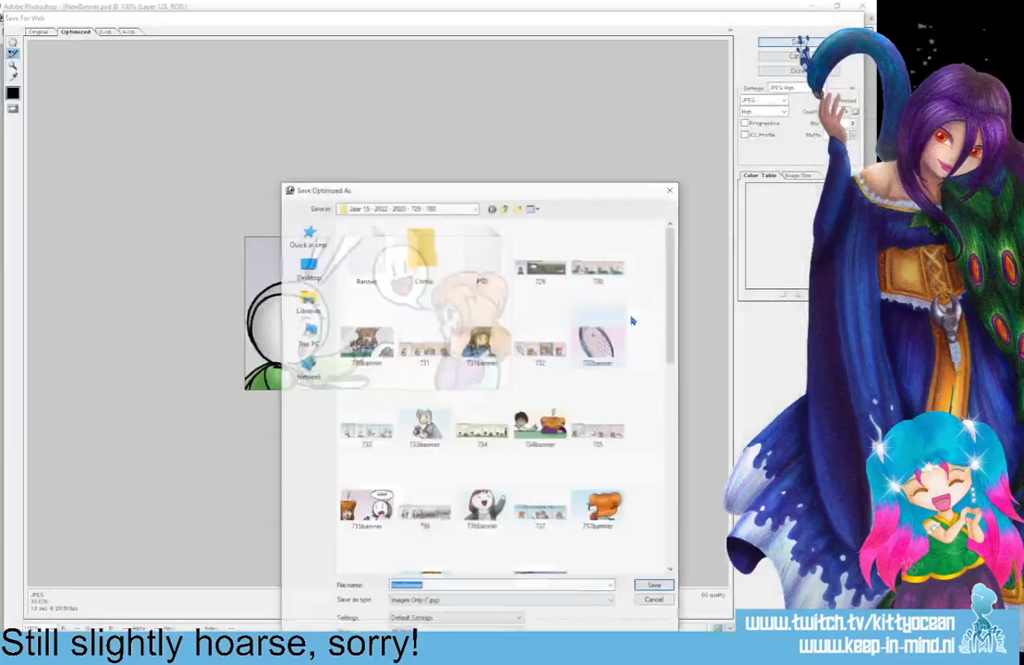
left_click_drag(671, 314, 671, 527)
left_click(599, 541)
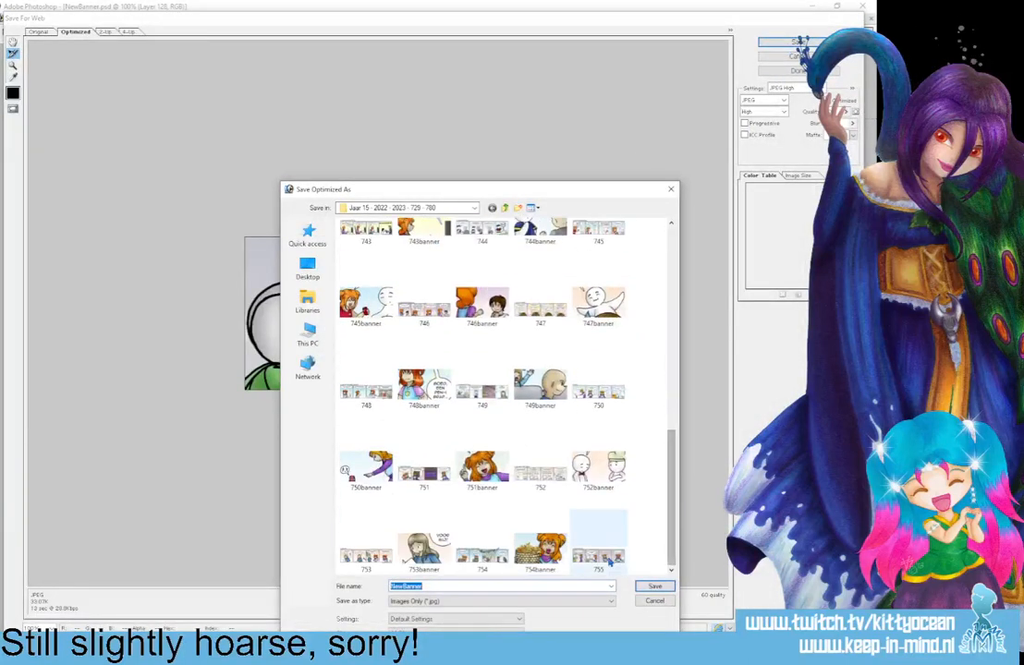
left_click(553, 587)
type("ba")
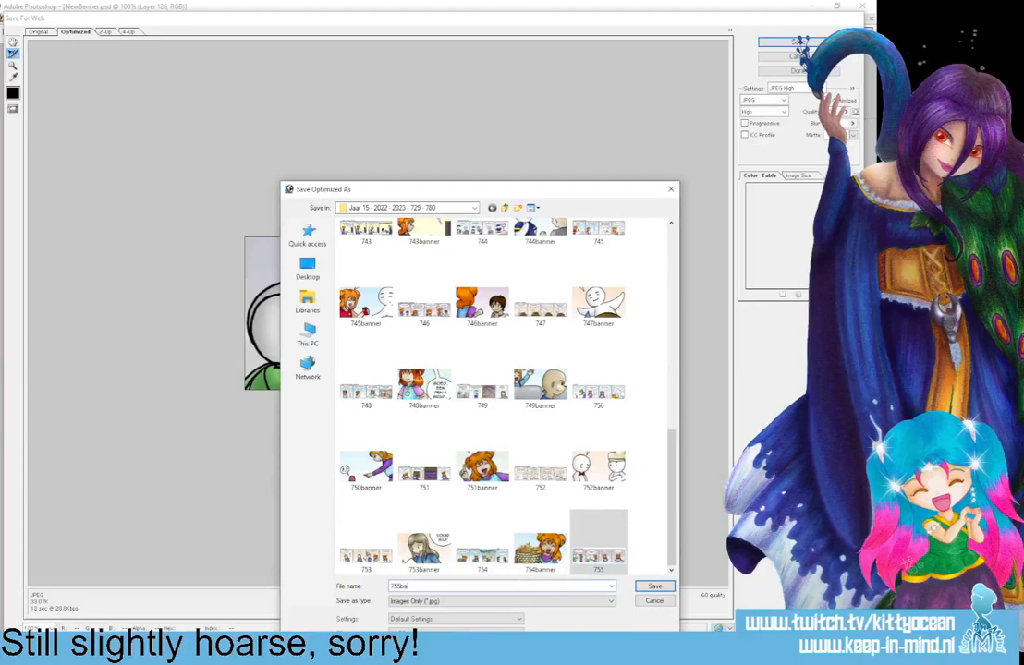
type("nner")
key("Return")
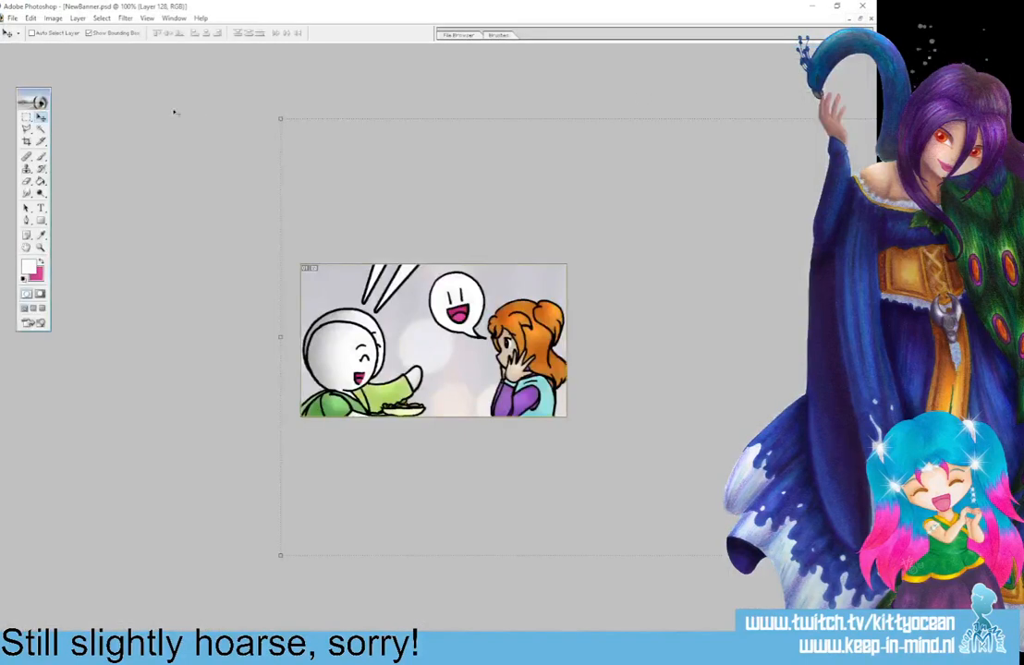
left_click(27, 141)
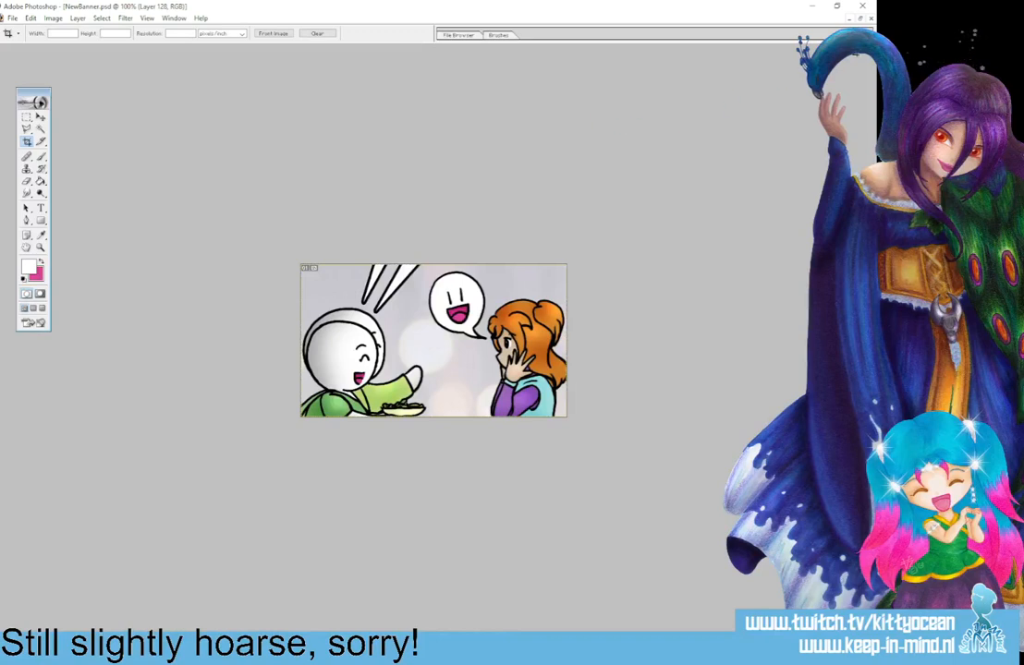
left_click(871, 19)
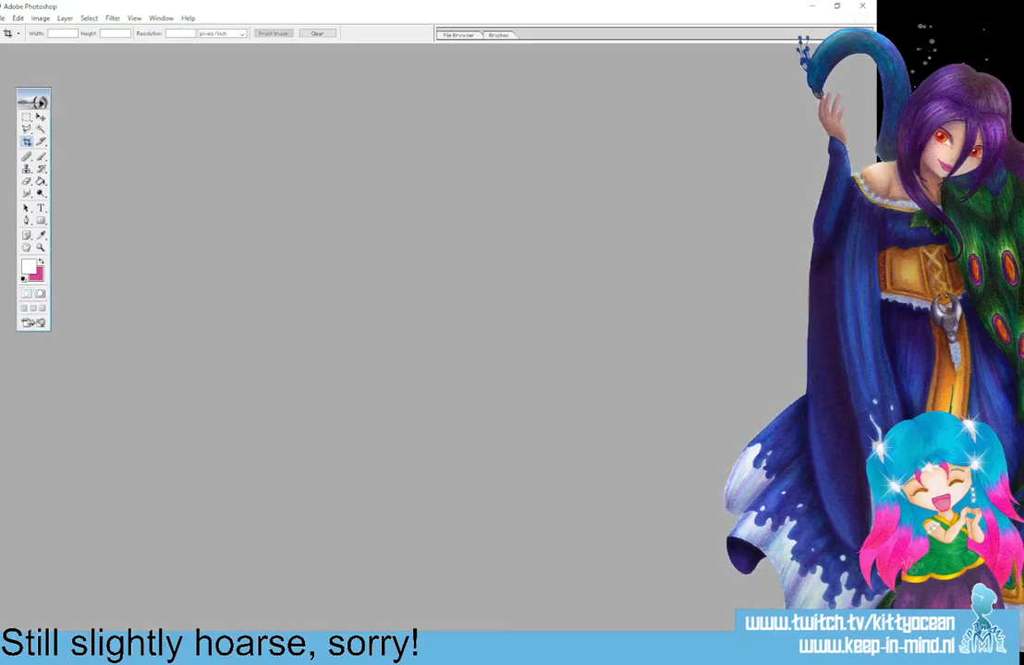
Switch to Dropbox and open penifile.doc from the recent activity list.
left_click(747, 643)
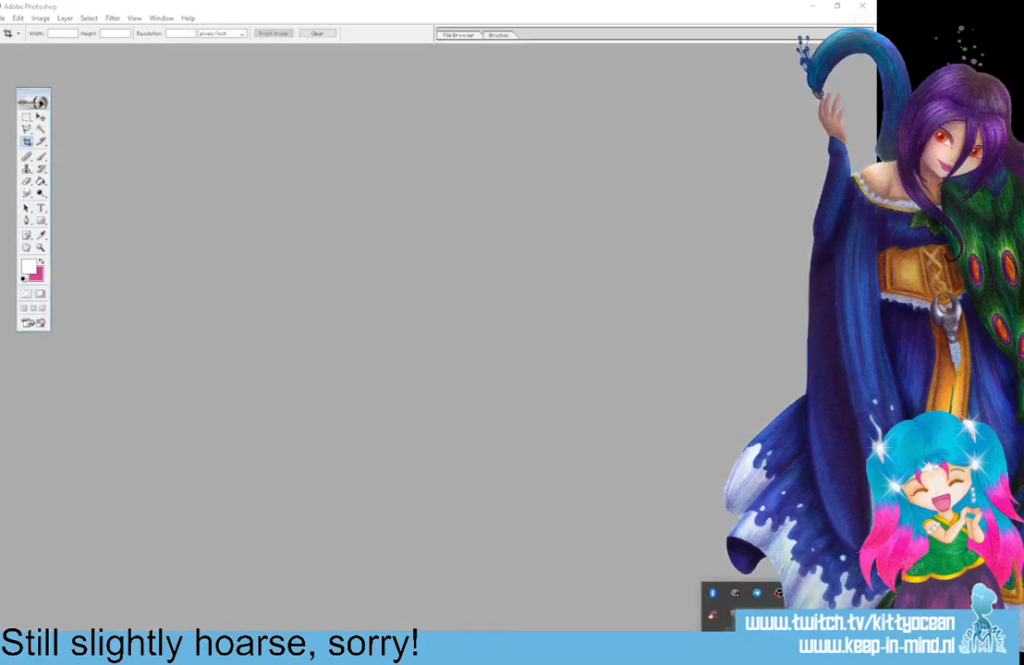
left_click(776, 617)
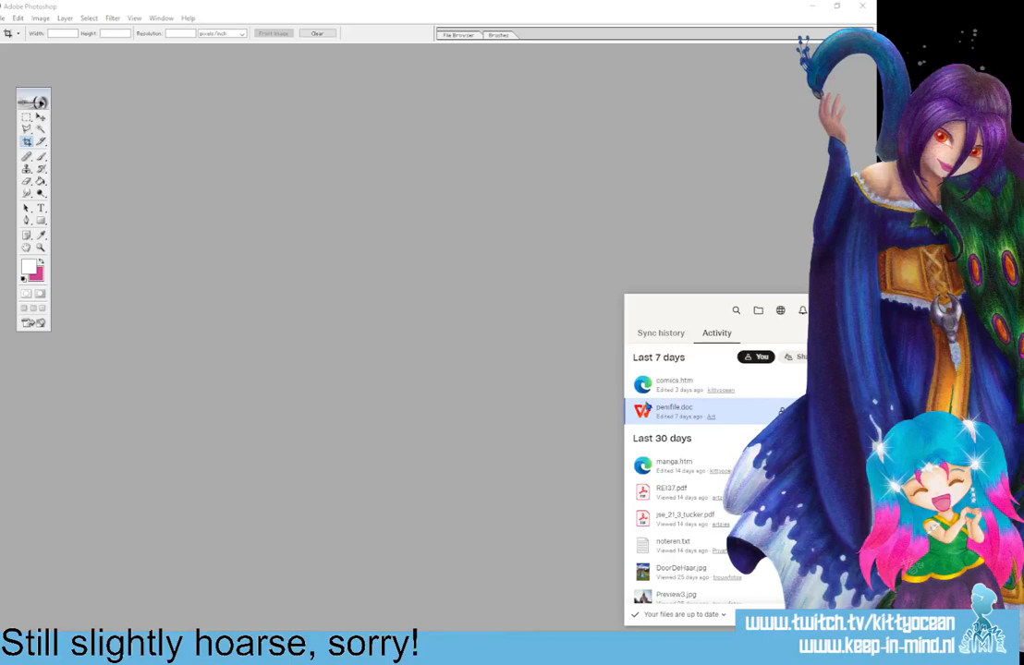
left_click(682, 410)
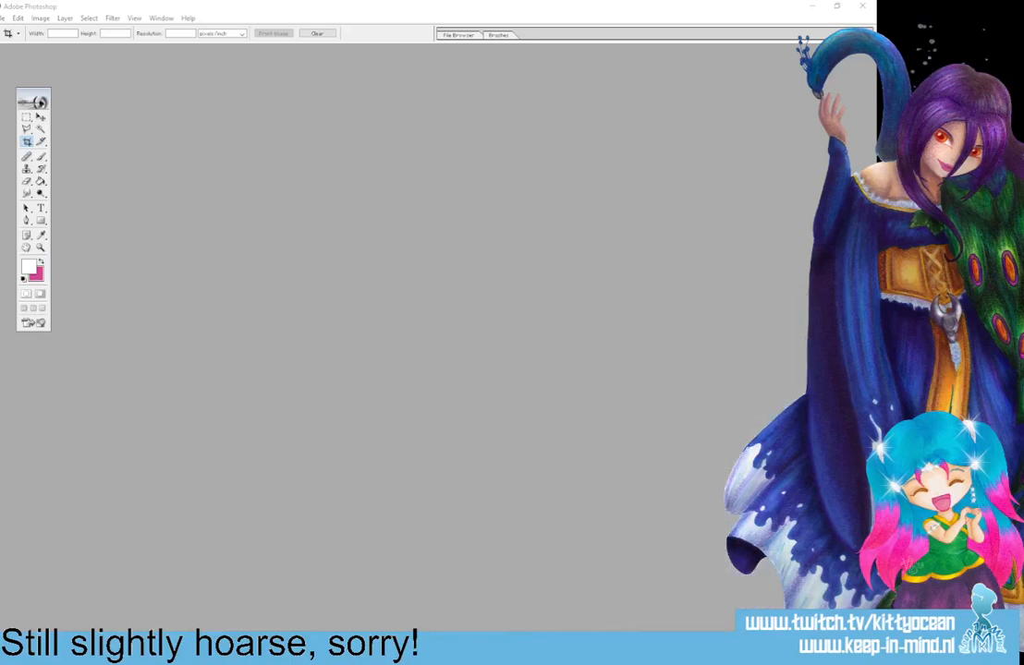
Open penifile.doc from Dropbox's recent activity and add the date heading "25 oktober 2022" above the 18 oktober entry.
left_click(746, 644)
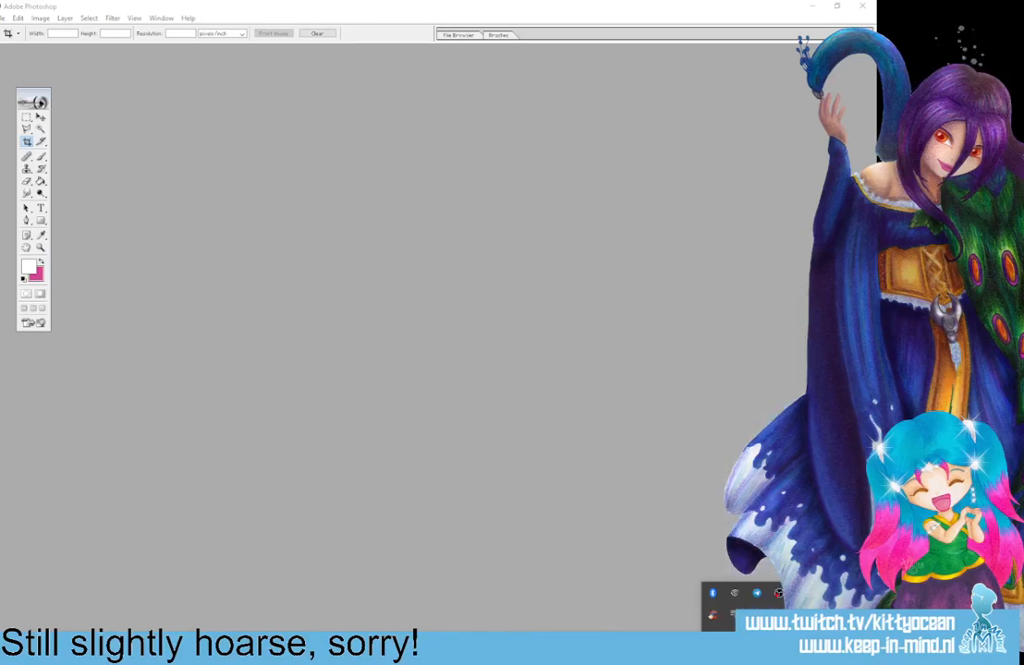
left_click(713, 592)
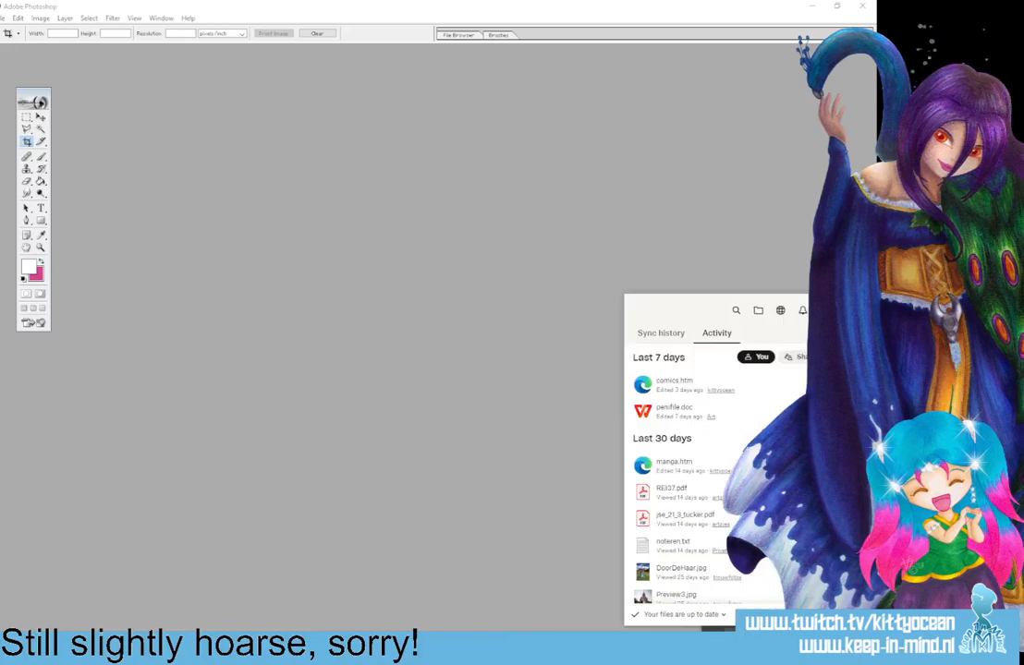
left_click(673, 410)
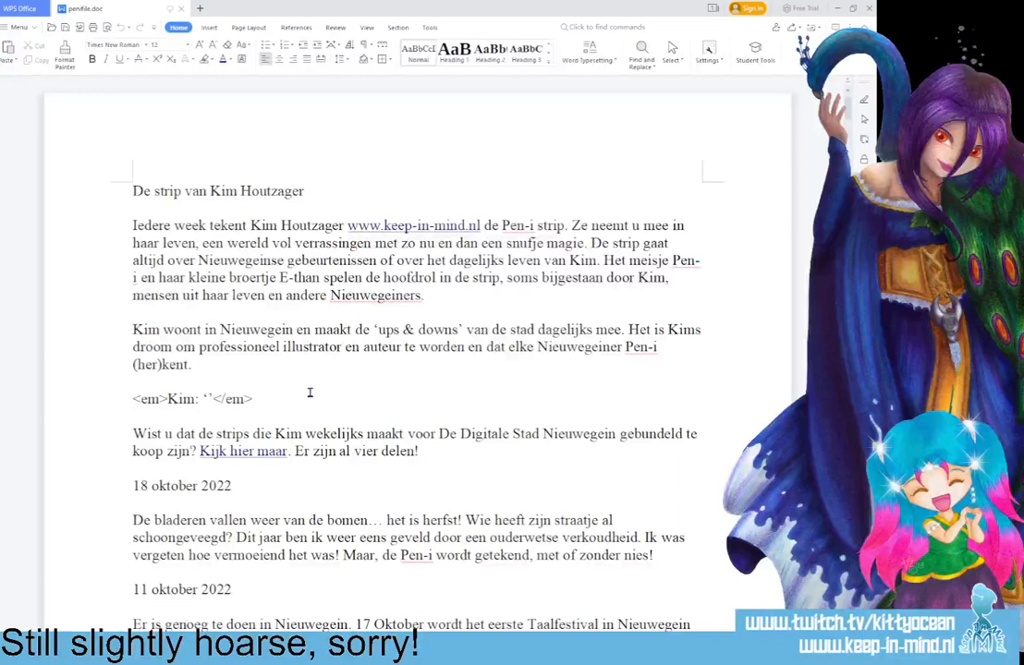
left_click(421, 451)
key("Return")
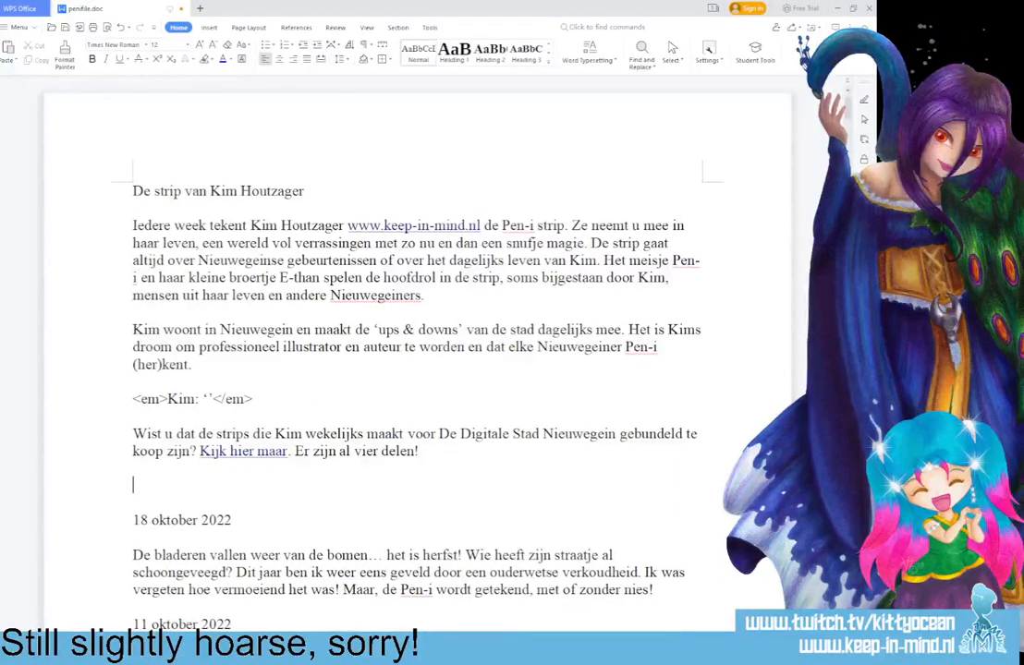
type("25 oktober 2022")
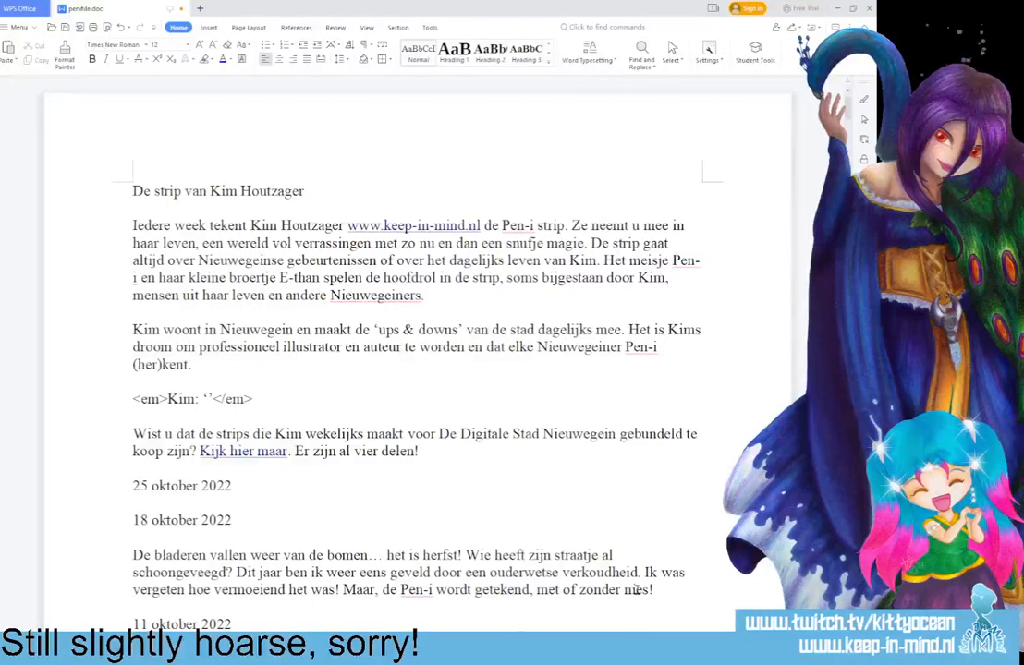
Begin the entry under the 25 oktober heading with the sentence "Nieuwegein is rijk aan verschillende culturen.".
scroll(285, 360, "down", 4)
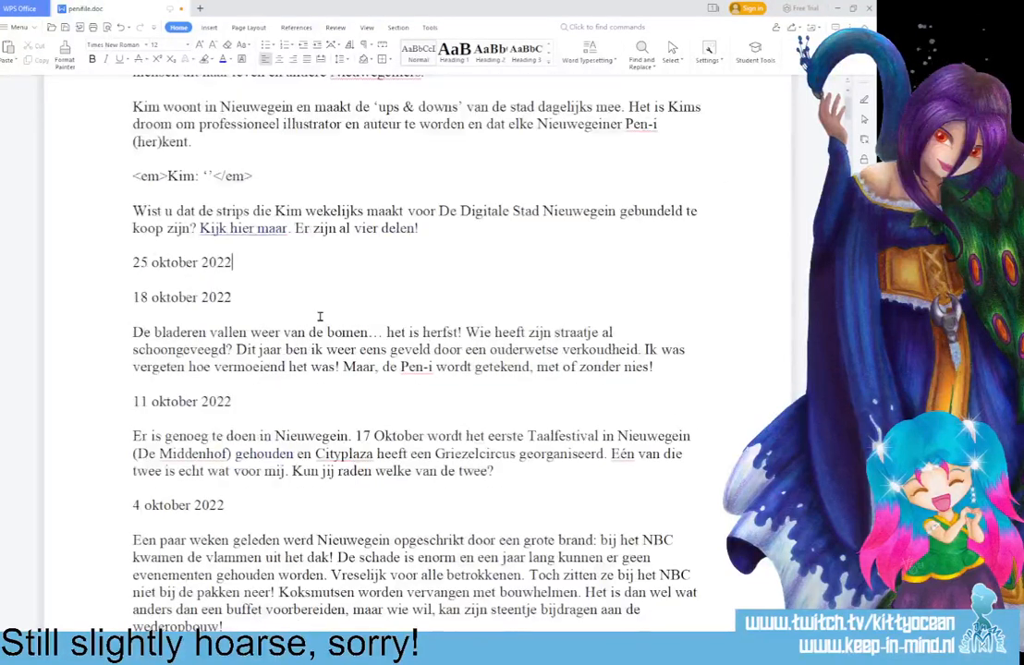
key("Return")
type("Nieuwegein")
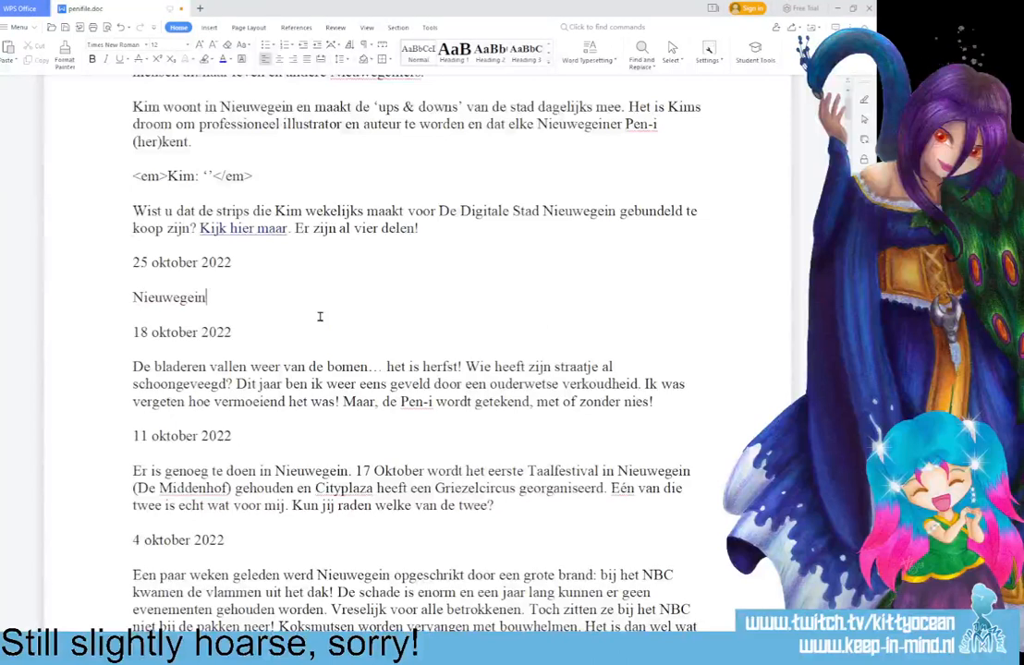
type(" is rijk aan ")
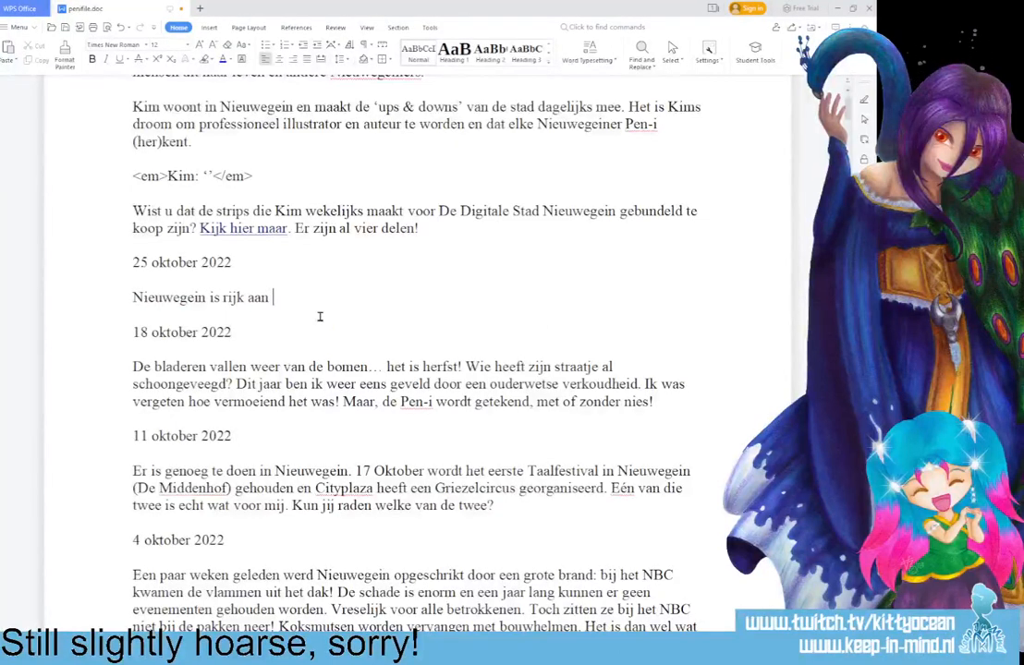
type("verschillende culturen.")
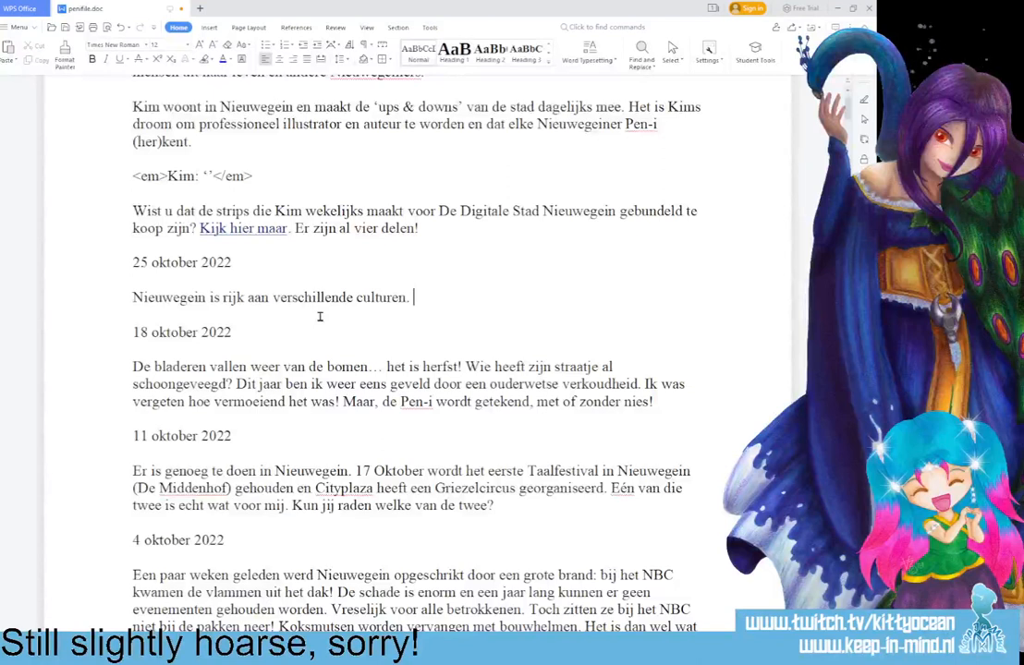
Continue the entry with "Dit jaar ben ik in aanraking gekomen met Divali".
type("Dit jaar ben ik")
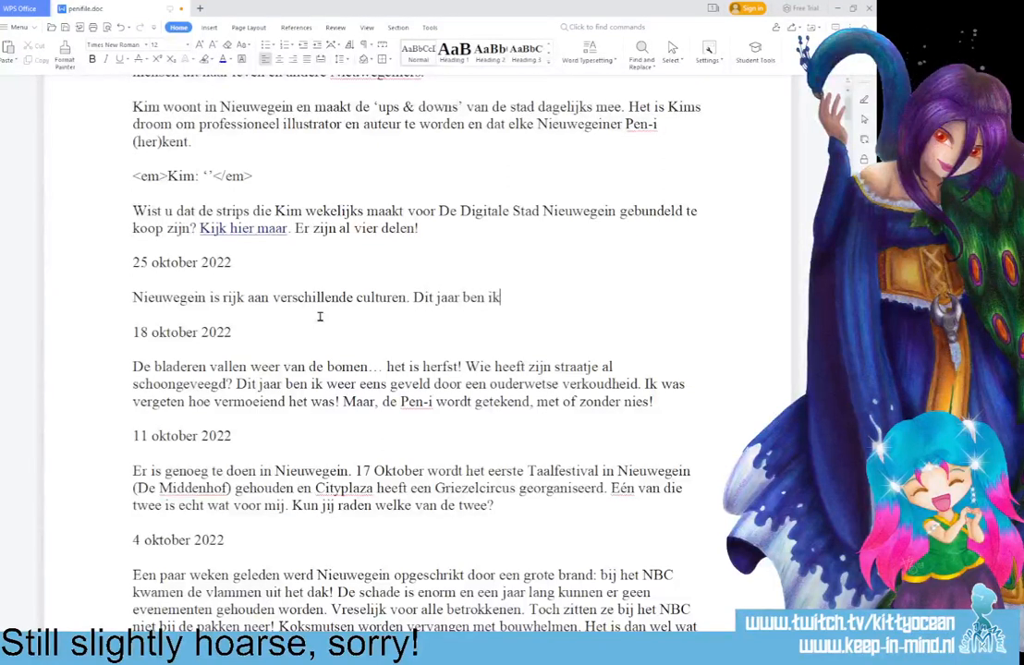
type(" in aanraking gekomen met")
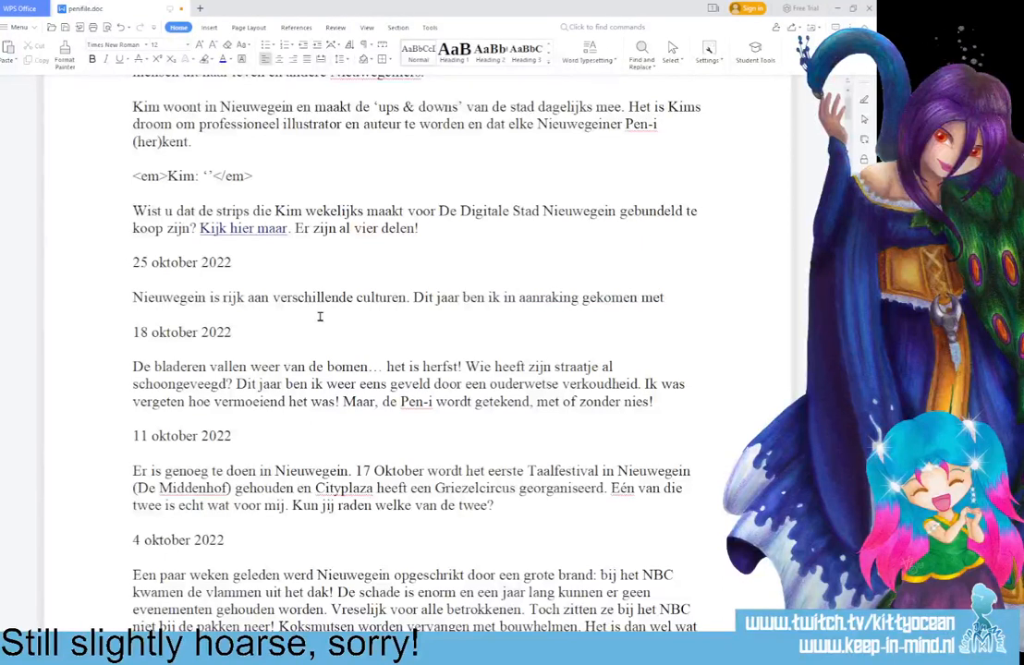
type(" Divali")
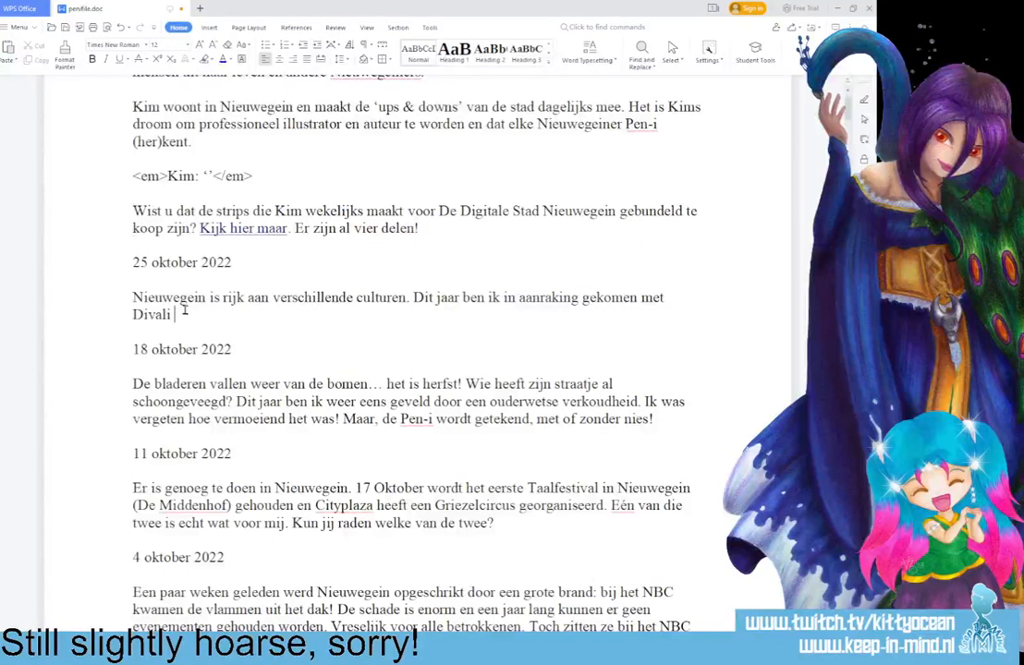
Add the alternative spellings after Divali as "(ook wel Diwali, Deevali of Deepavali genoemd)".
type("(Diwali=")
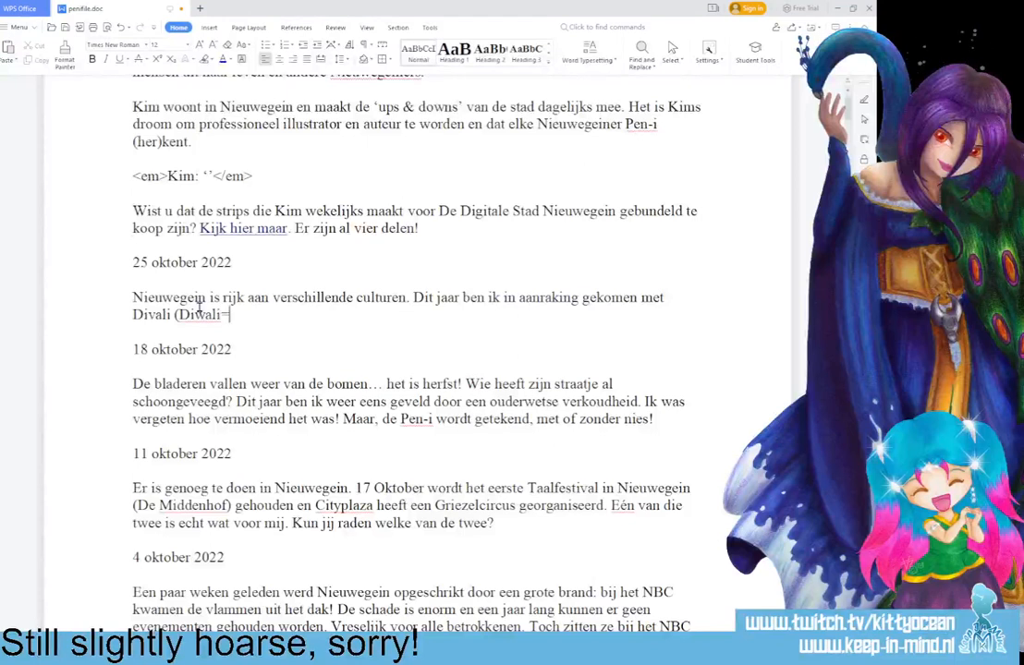
key("BackSpace")
key("BackSpace")
key("BackSpace")
key("BackSpace")
key("BackSpace")
key("BackSpace")
type("ook")
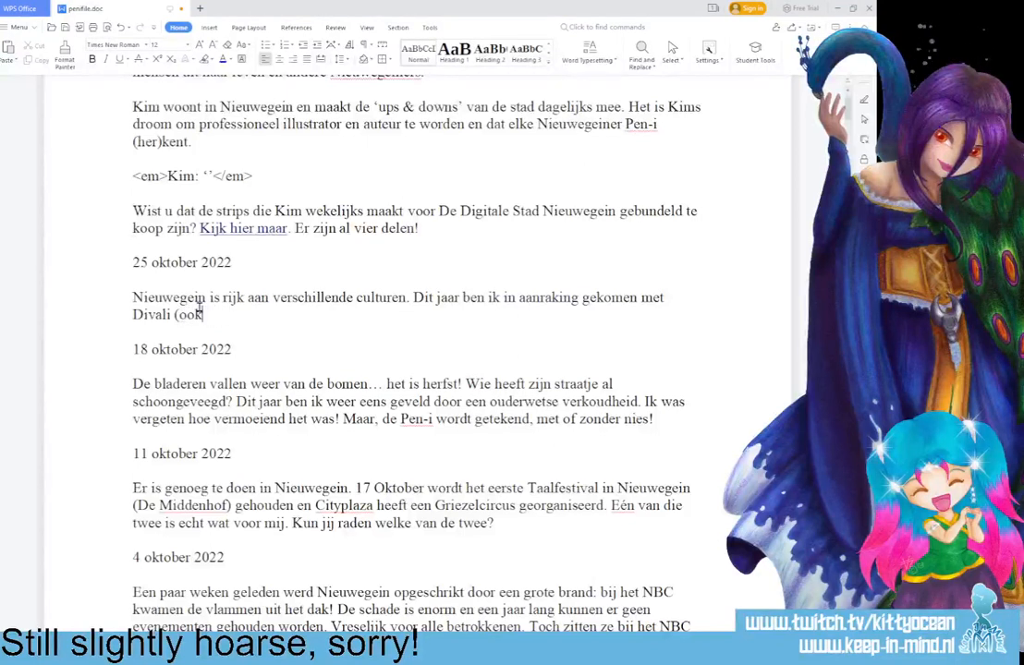
type(" wel Diwali")
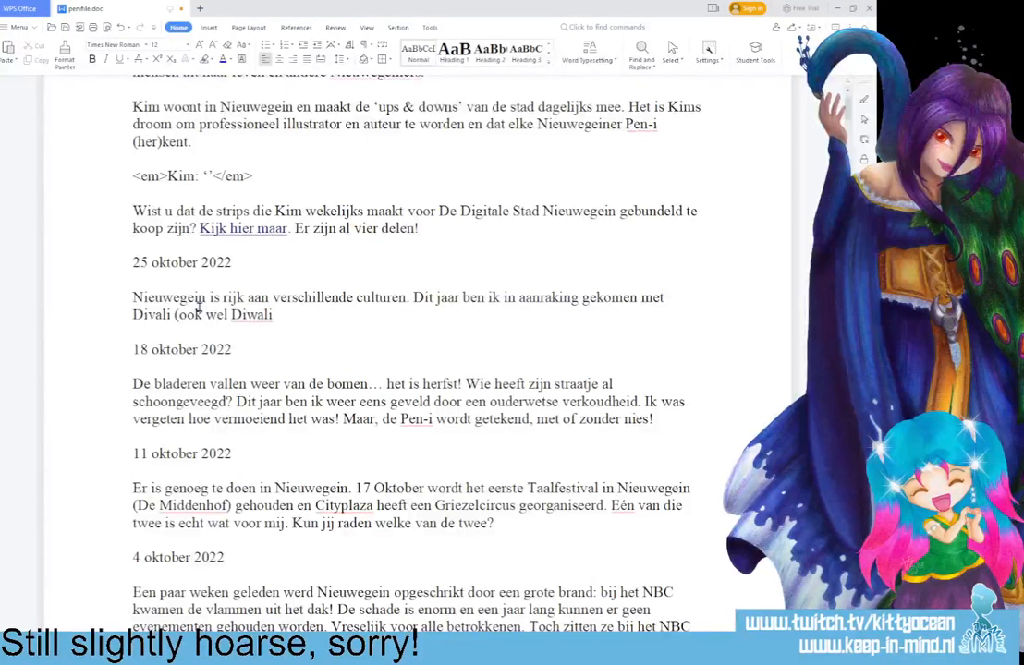
type(", Deevali of")
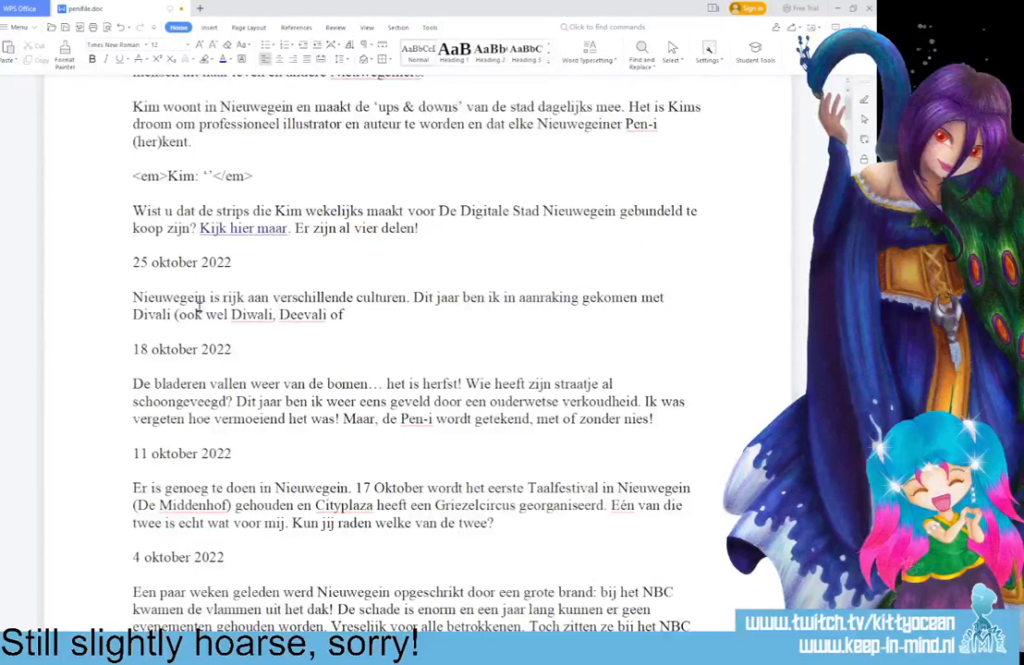
type(" Deepavali genoemd")
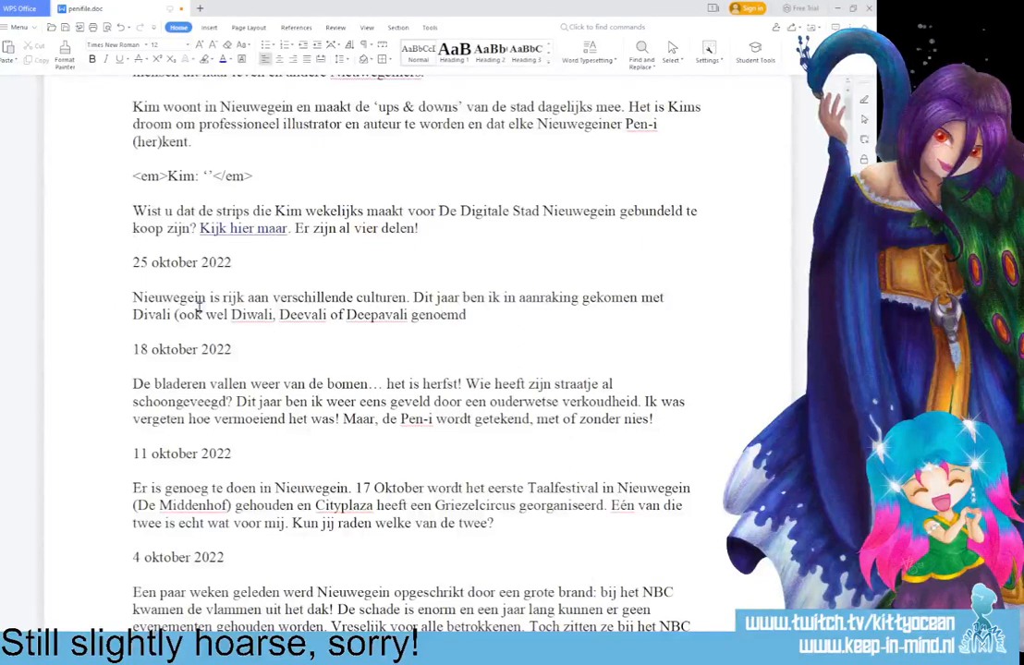
type(")")
Complete the sentence after the parentheses with "; het hindoistische lichtjesfeest.".
type("; het hio")
key("BackSpace")
type("ndoistische liuc")
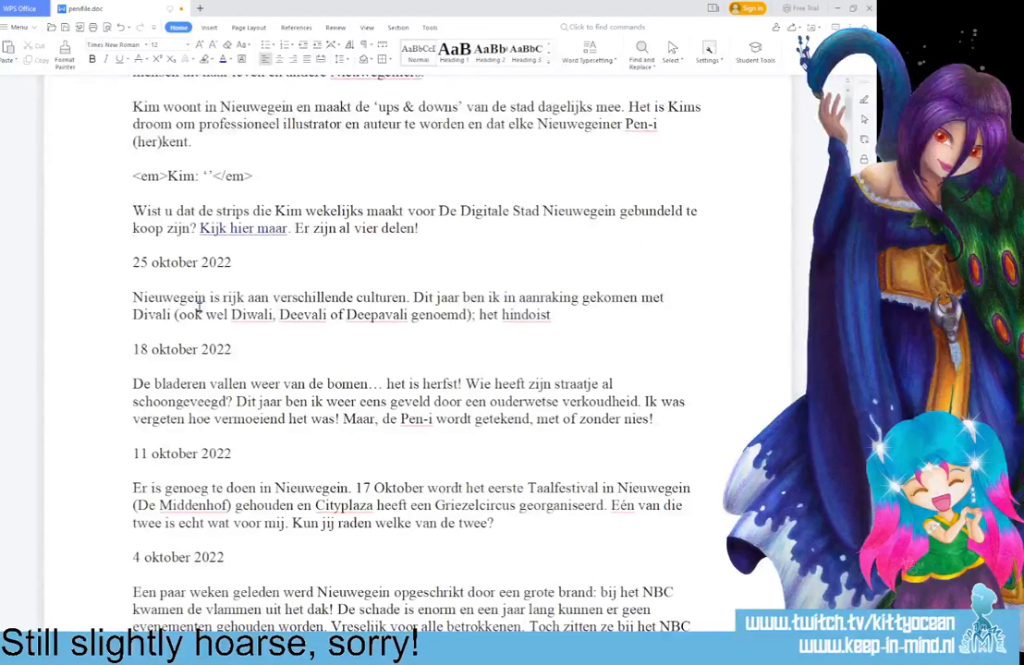
key("BackSpace")
key("BackSpace")
type("chtjesfeest.")
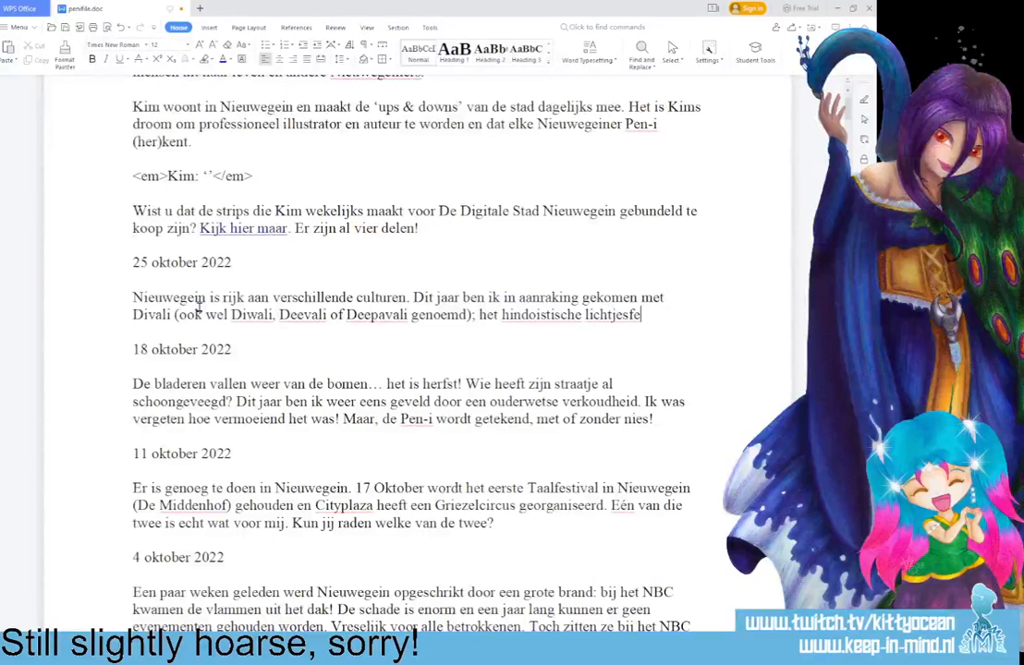
Correct the spelling of the adjective before "lichtjesfeest" to "hindoeïstische" using the spell checker's suggestion.
right_click(505, 316)
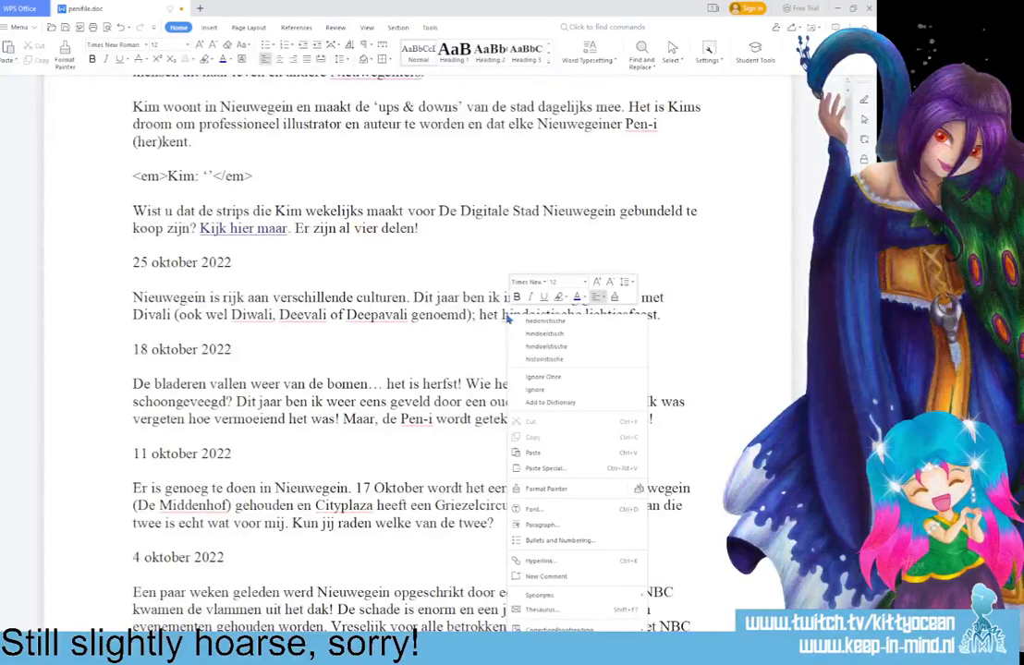
left_click(468, 320)
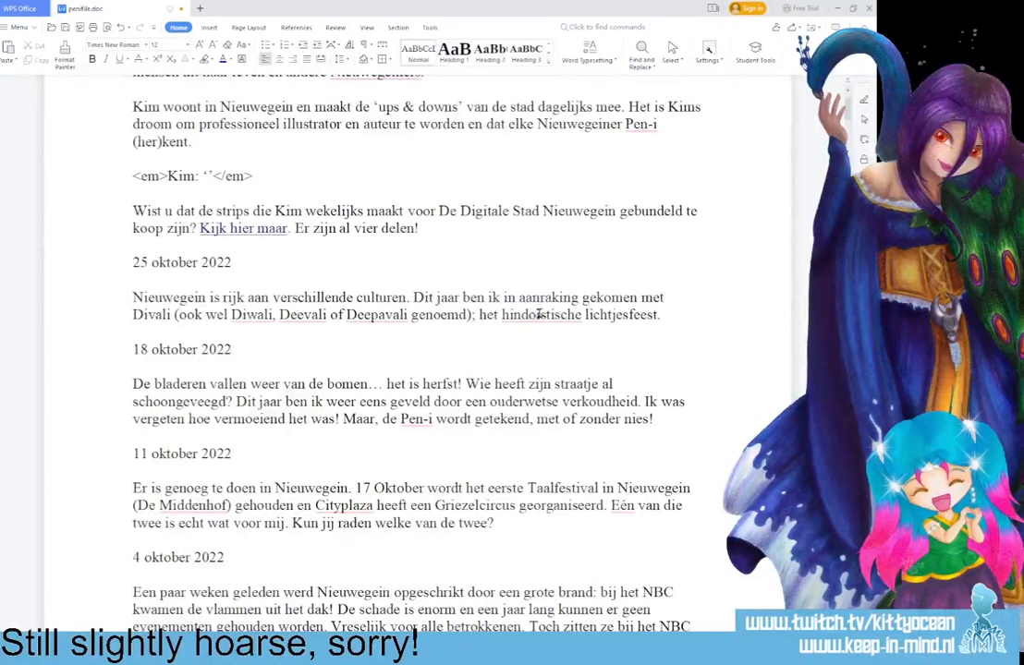
left_click(538, 315)
type("e")
right_click(513, 317)
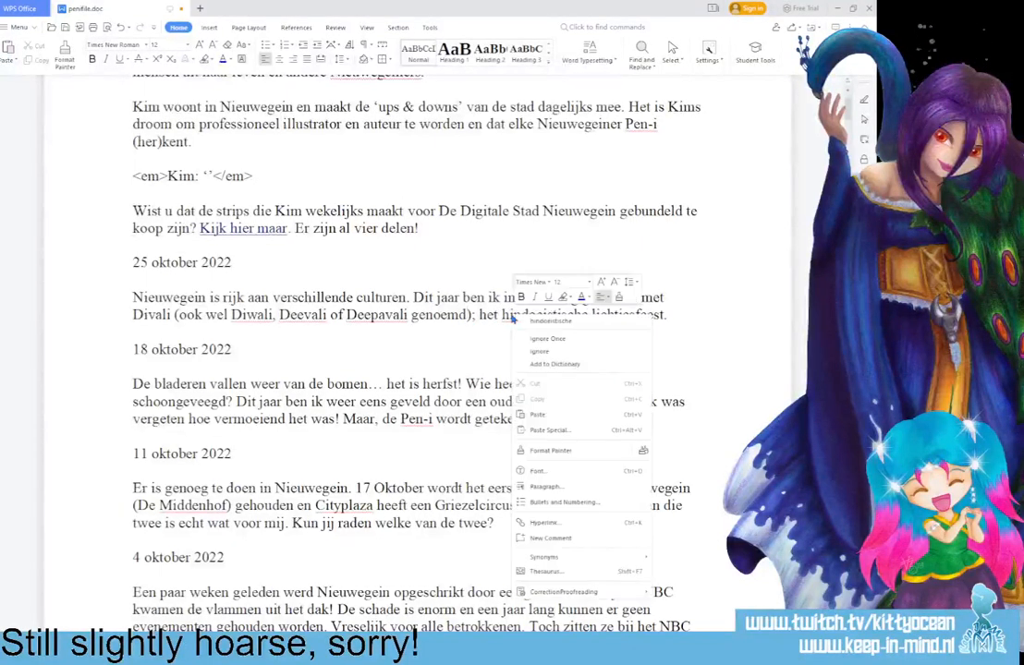
left_click(549, 321)
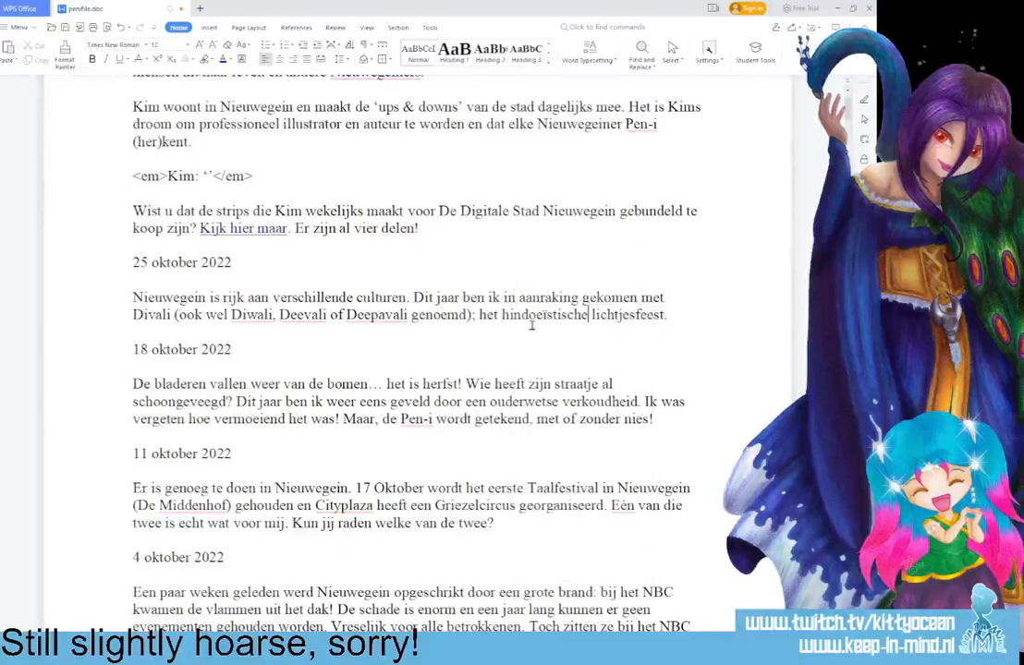
Add the sentence "Ook al heb ik er nog niet veel van gezien, de culinaire kant bevalt mij zeker!".
left_click(666, 315)
type(".")
type("Ook al heb ik er")
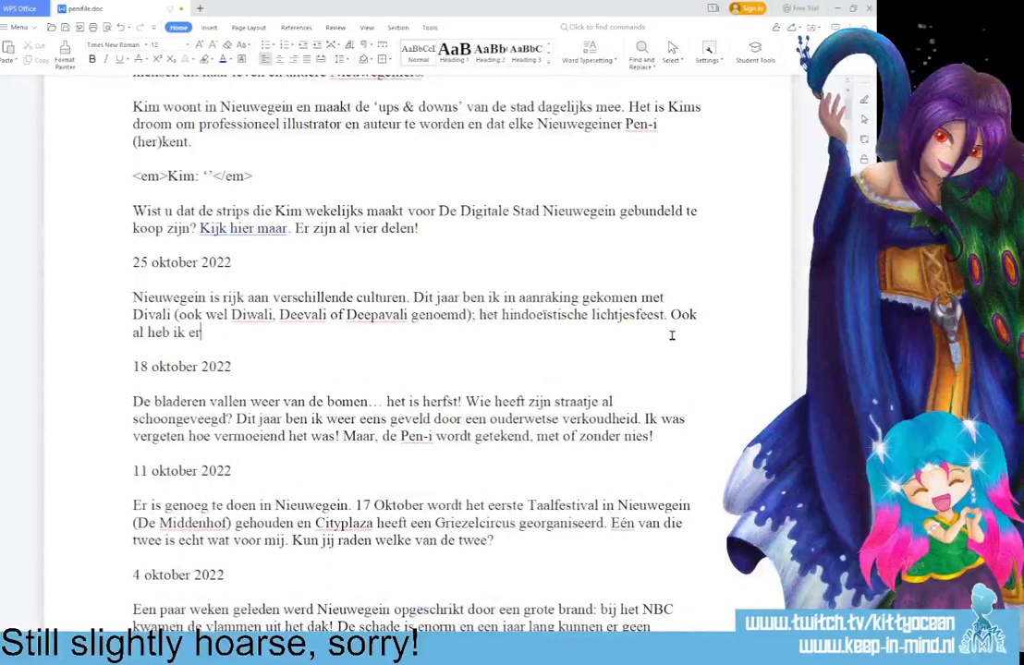
type(" nog niet veel ")
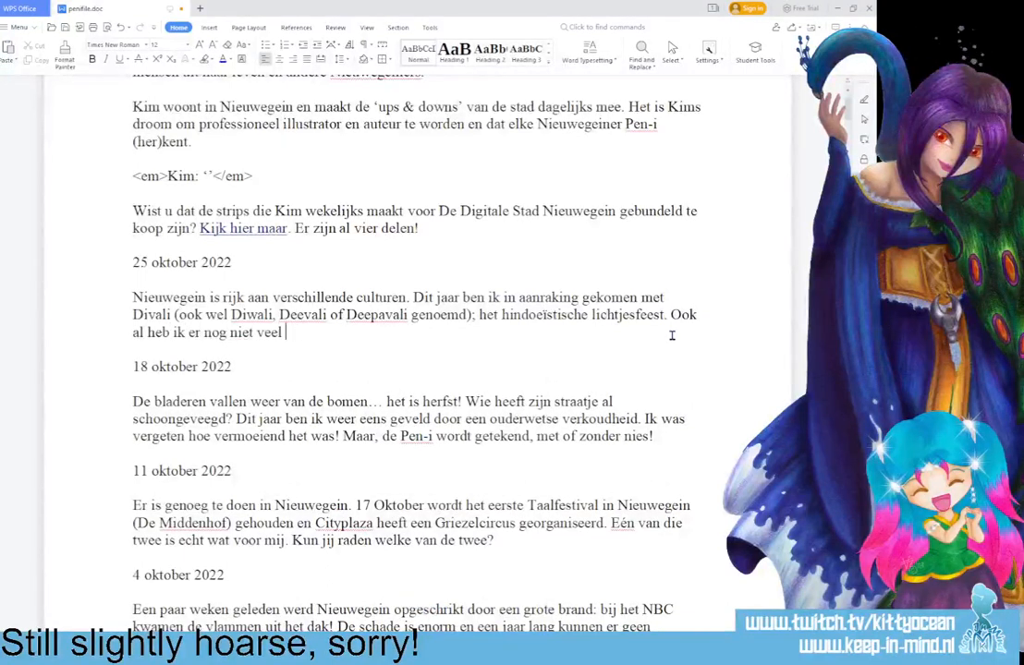
type("van gezien")
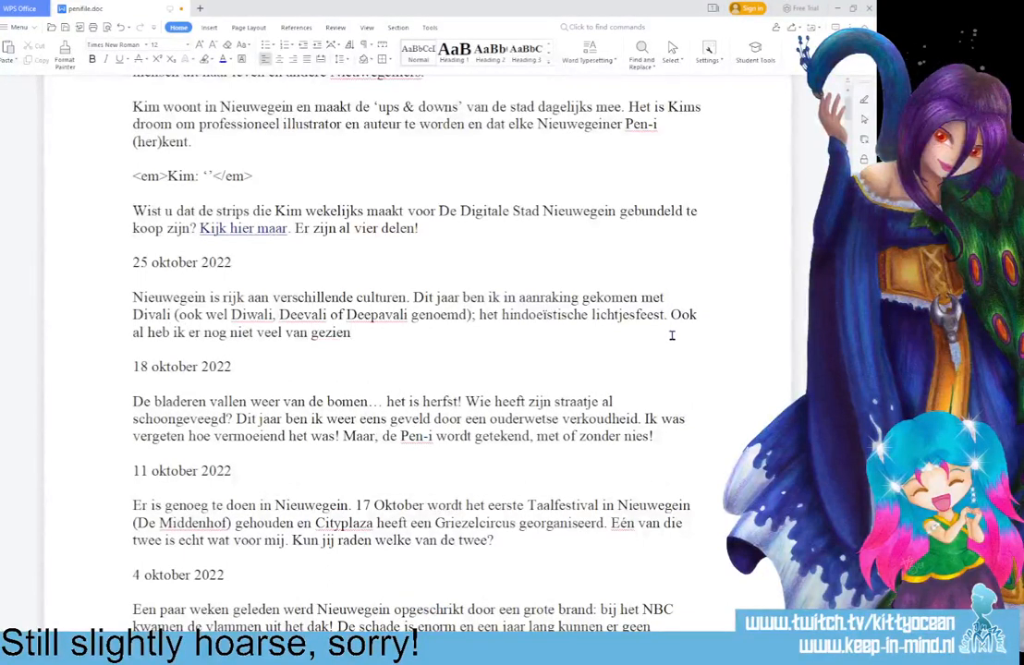
type(", de culinaire kant bevalt")
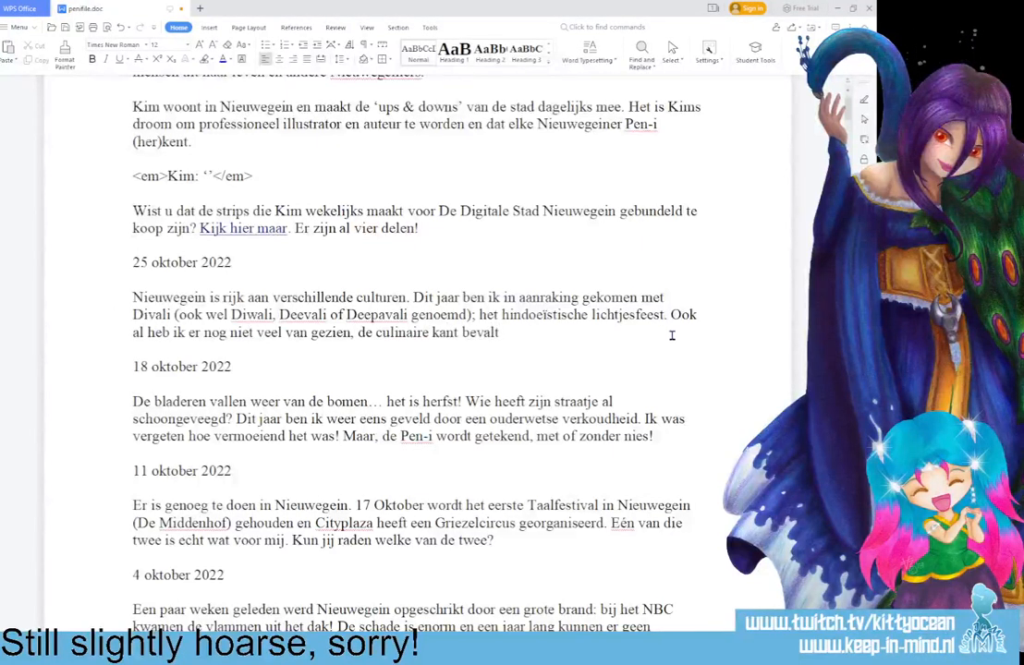
type(" mij zeker!")
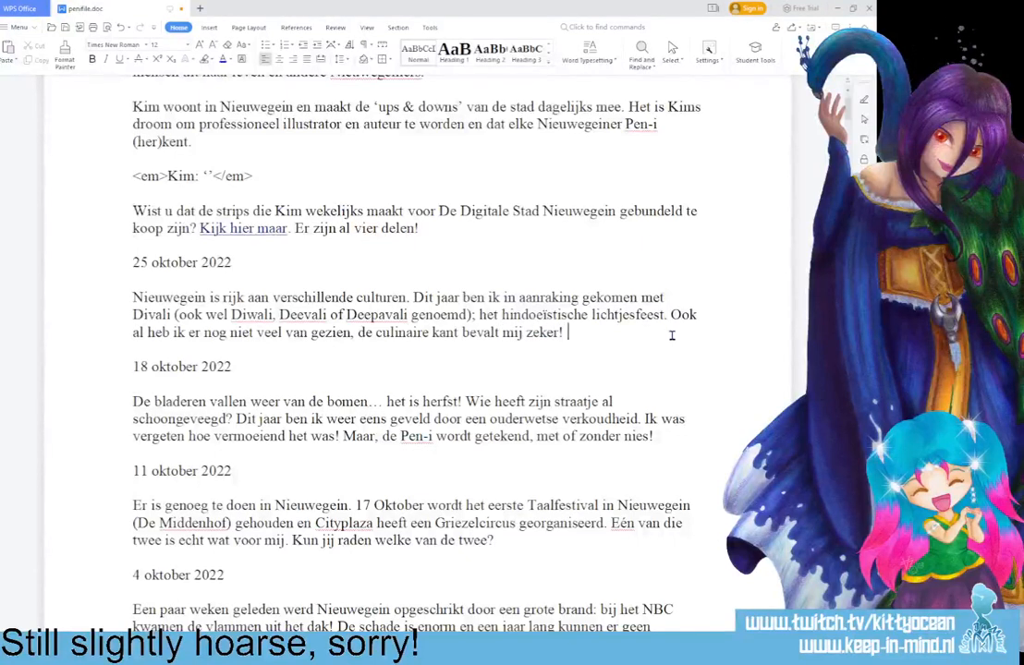
type(" Wat")
Finish the 25 oktober entry with "Wat was dat heerlijk!" and select its whole paragraph.
type("was dat heer")
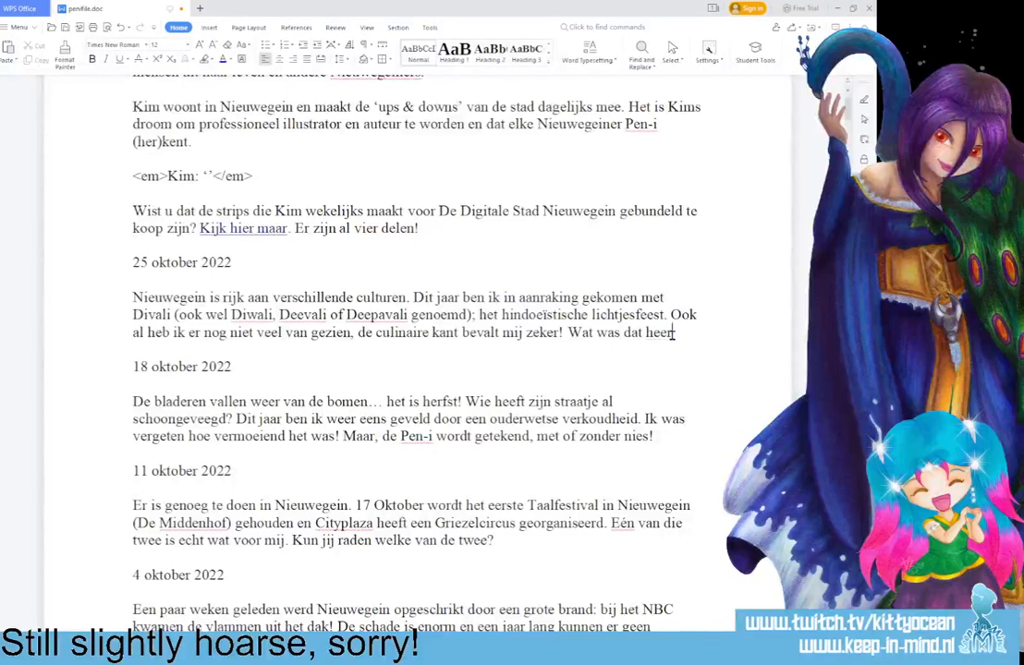
type("lijk!")
left_click_drag(695, 331, 113, 277)
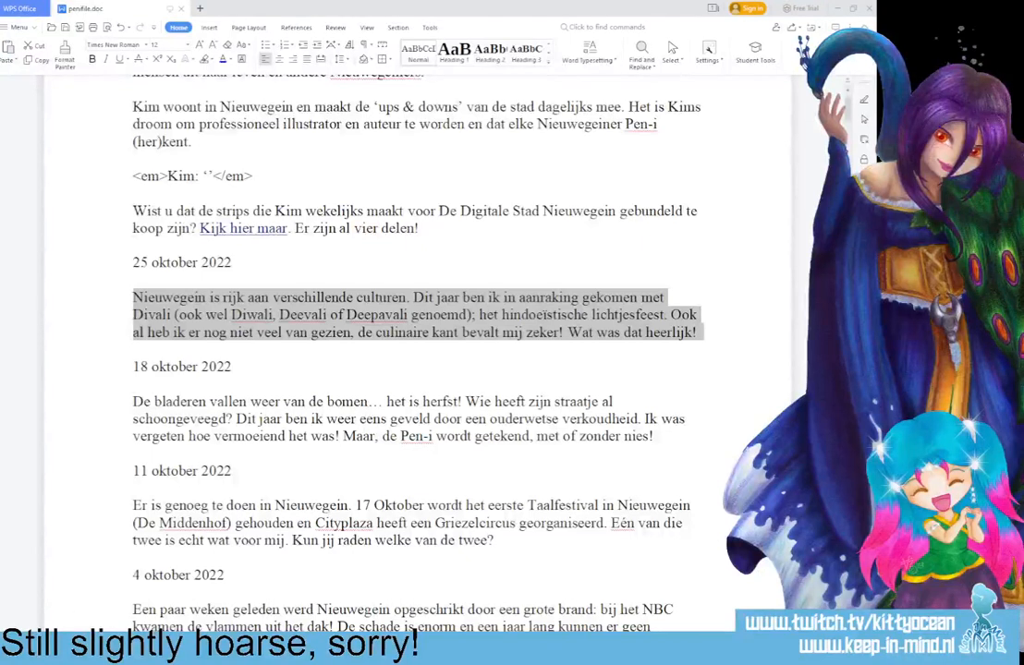
left_click(199, 386)
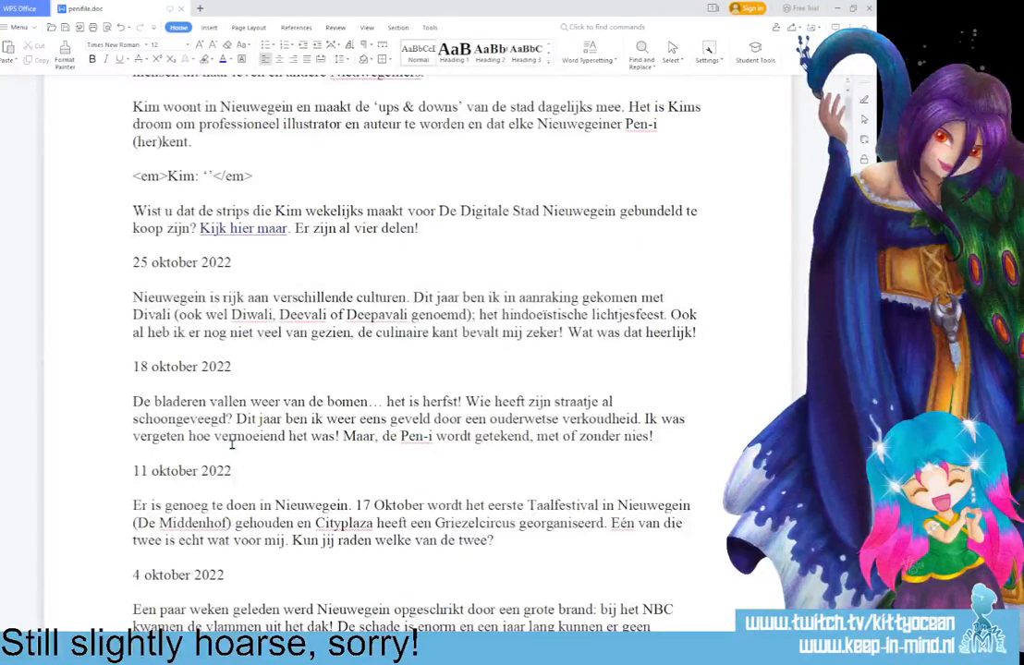